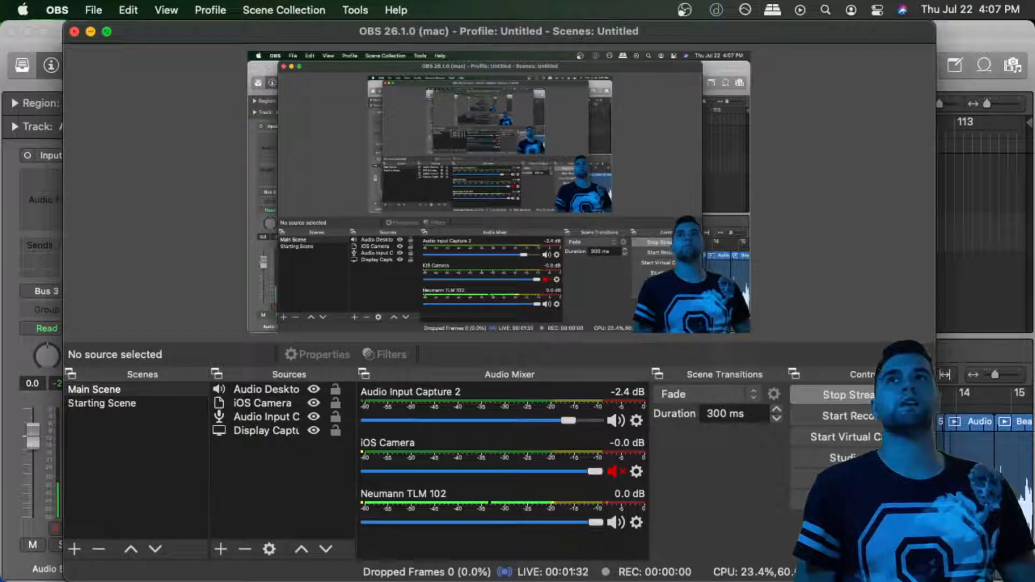
Minimize OBS, play the Beat 295 project in Logic Pro X from near its start, and look over its audio tracks
left_click(91, 31)
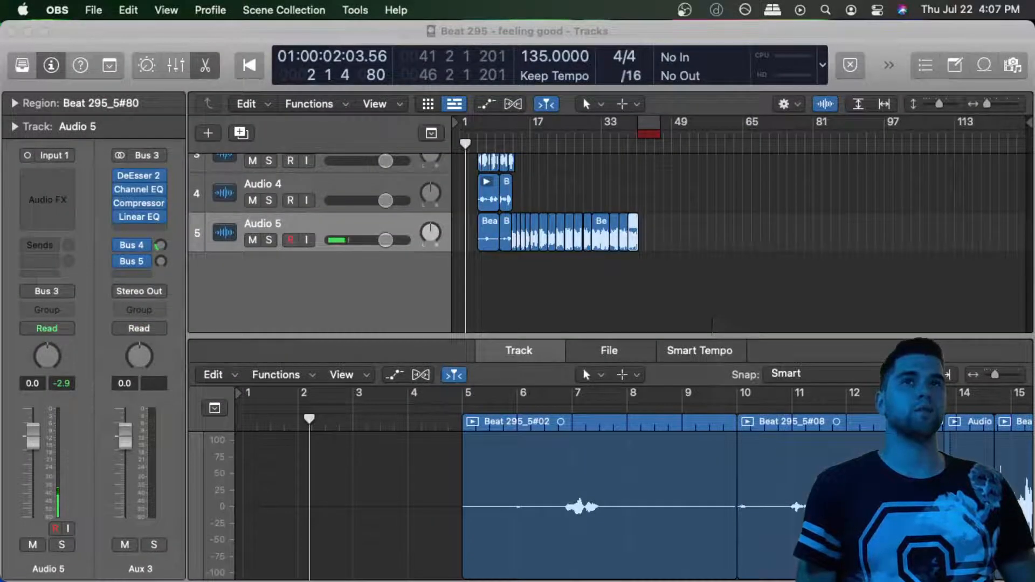
left_click(477, 144)
key("space")
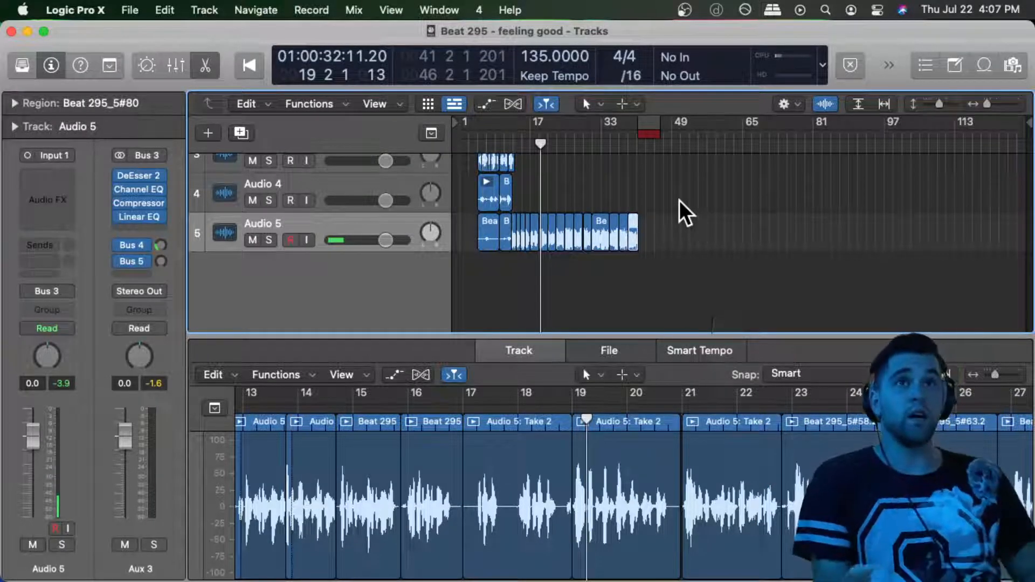
scroll(679, 201, "up", 5)
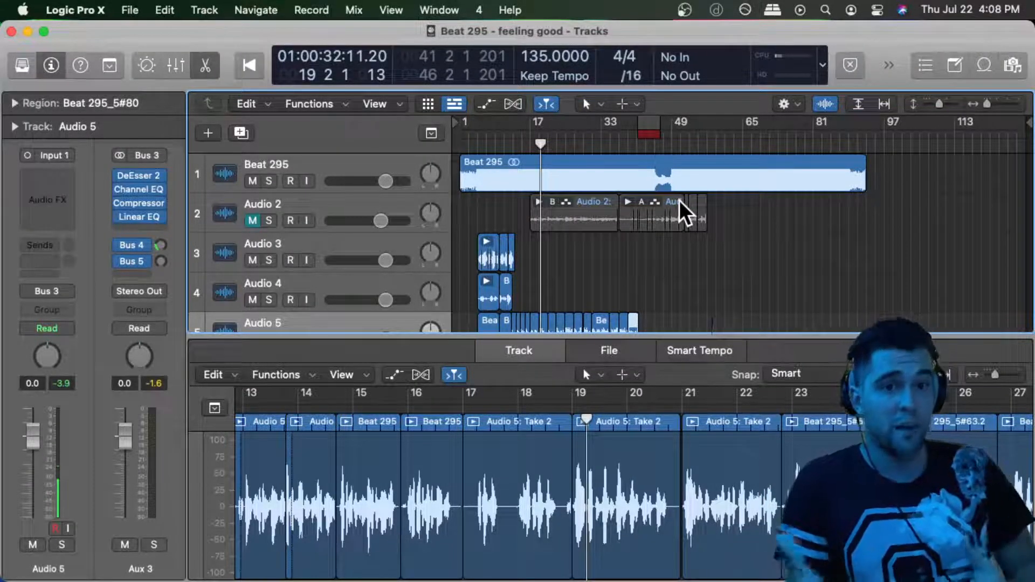
scroll(679, 200, "down", 2)
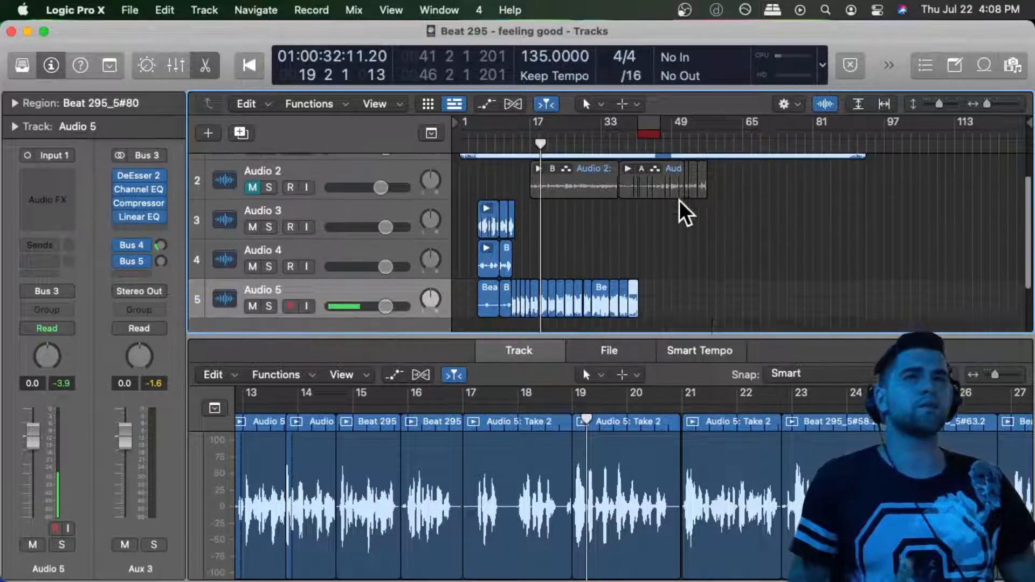
scroll(679, 200, "up", 5)
scroll(679, 200, "down", 1)
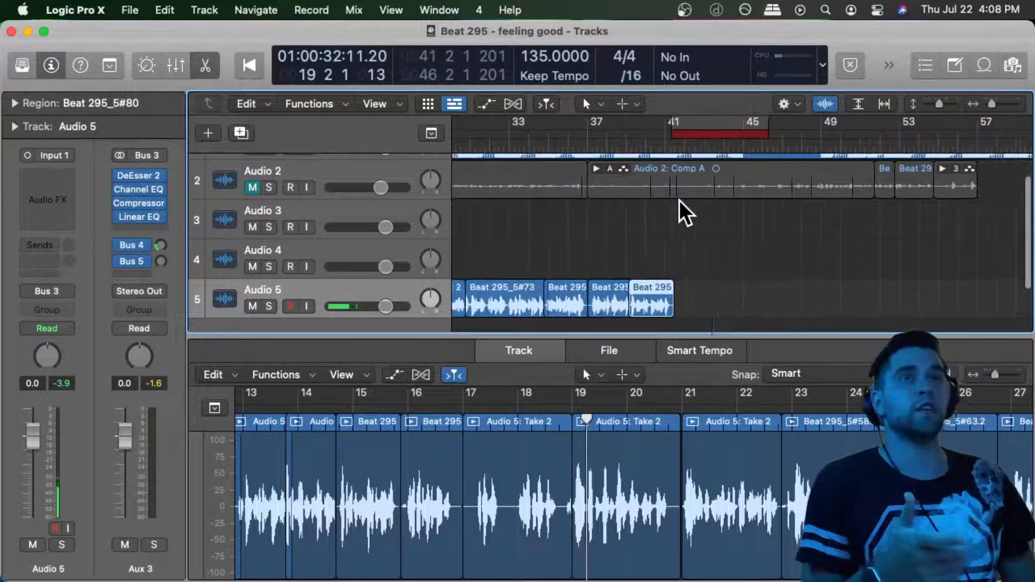
scroll(679, 199, "down", 3)
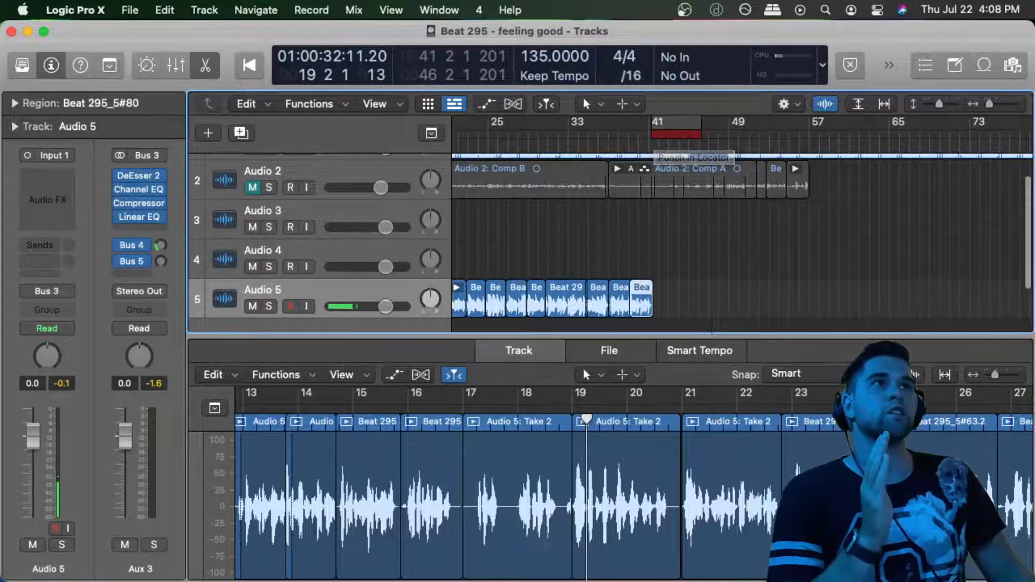
Review the customization options for the control bar and display
right_click(904, 80)
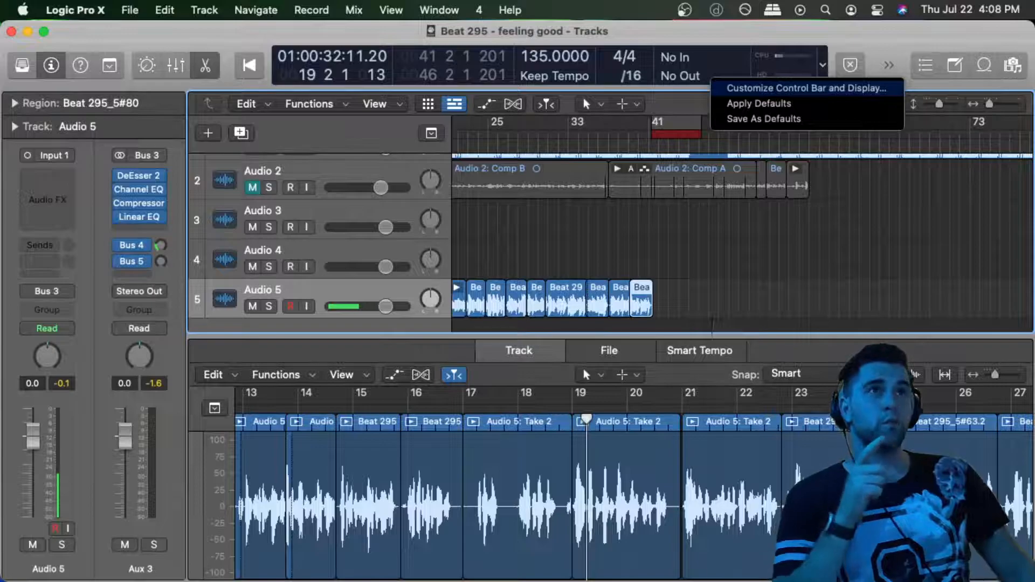
left_click(846, 87)
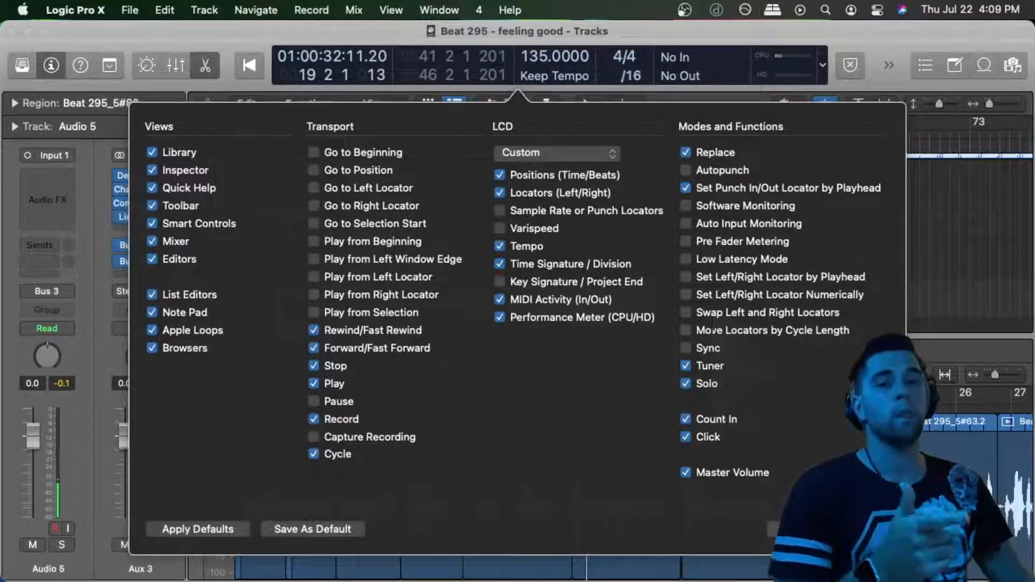
key("Escape")
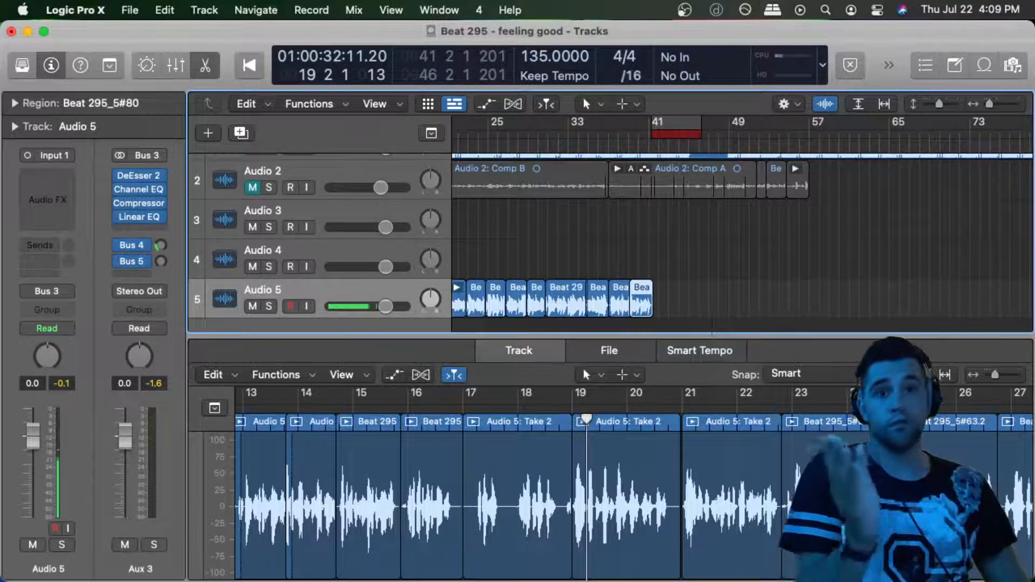
Turn on cycle mode and extend the cycle area's start back to bar 37, where the Beat 295_5#76 region begins
scroll(665, 245, "up", 10)
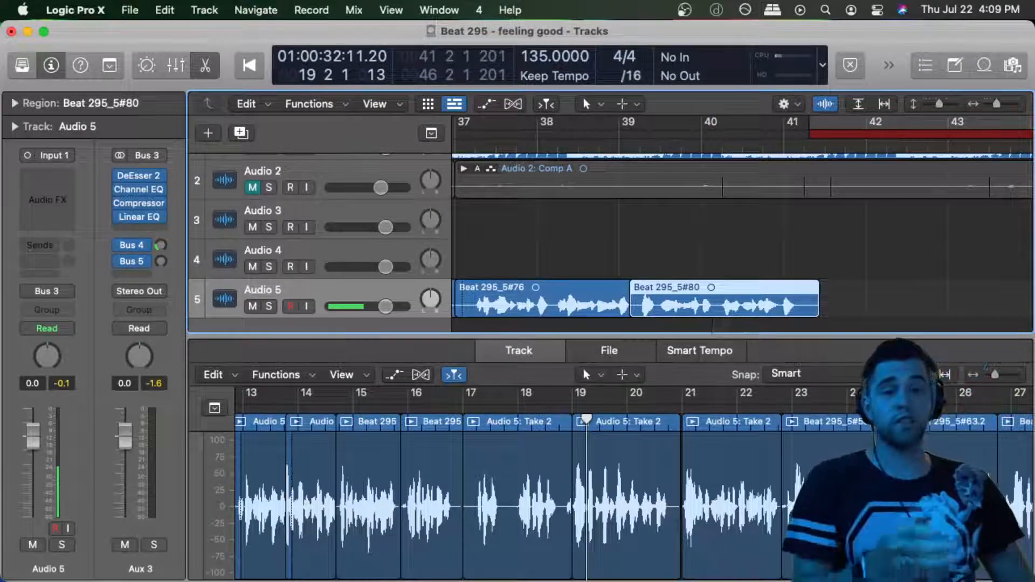
scroll(787, 288, "down", 5)
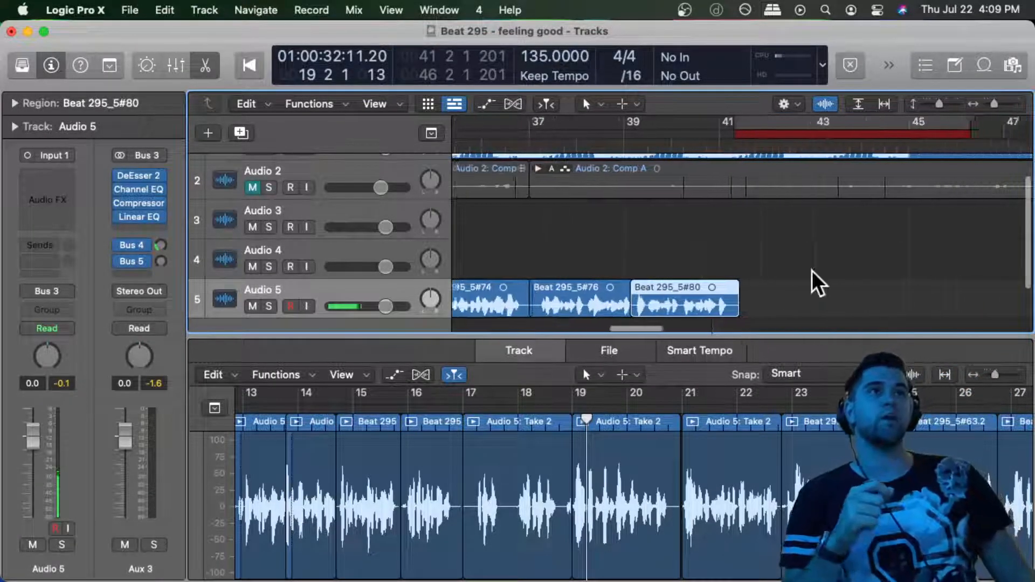
key("c")
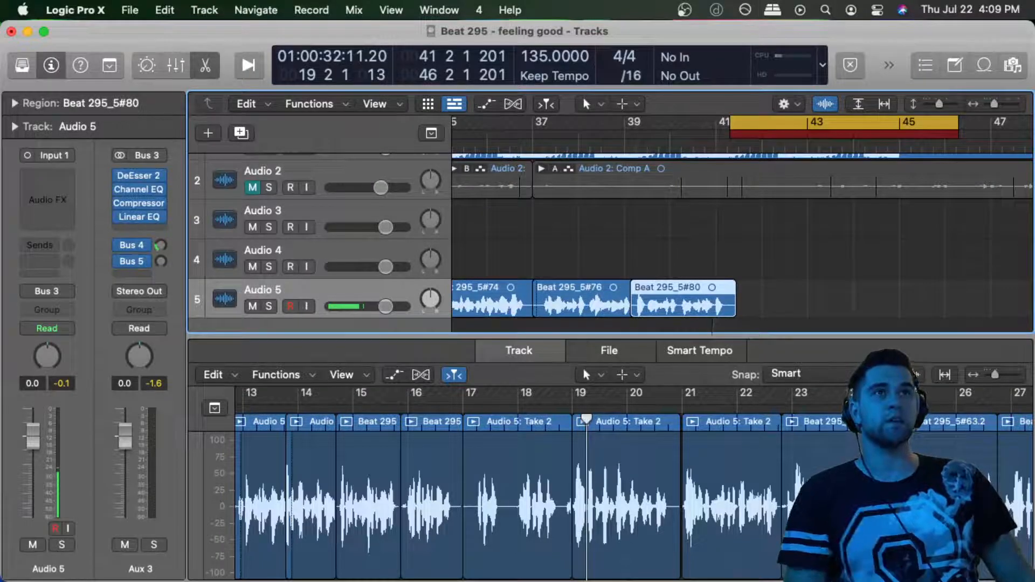
left_click_drag(731, 122, 721, 122)
left_click_drag(626, 121, 632, 119)
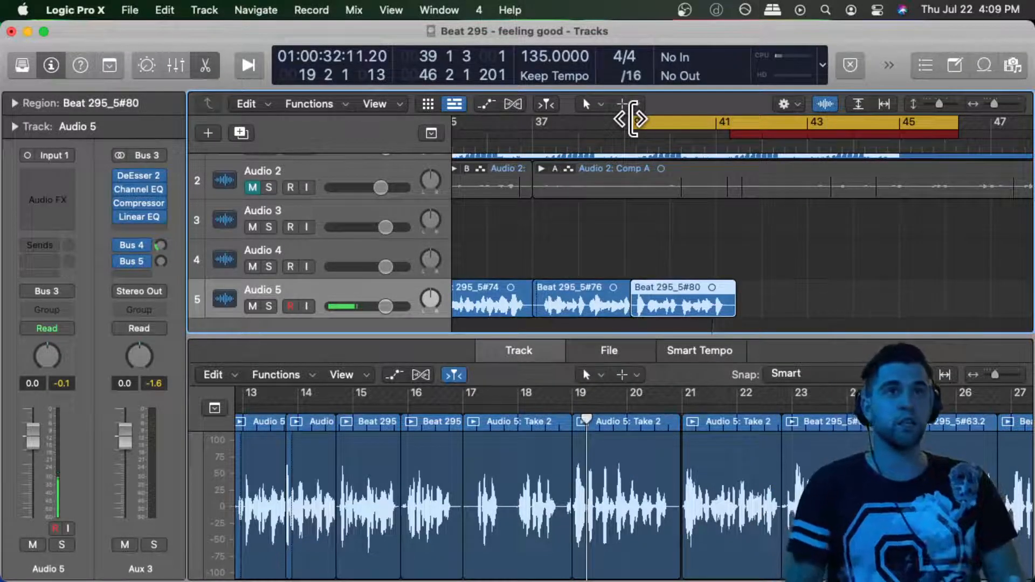
scroll(631, 119, "left", 3)
left_click_drag(705, 122, 610, 122)
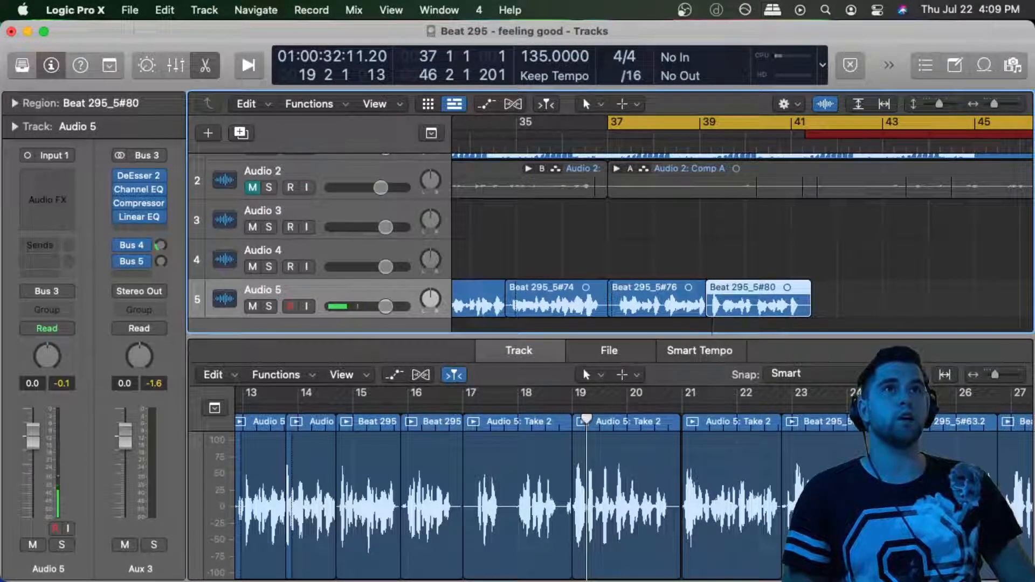
Redraw the cycle area to span bars 37 to 40 and create a marker from it
left_click(611, 123)
left_click_drag(567, 122, 722, 122)
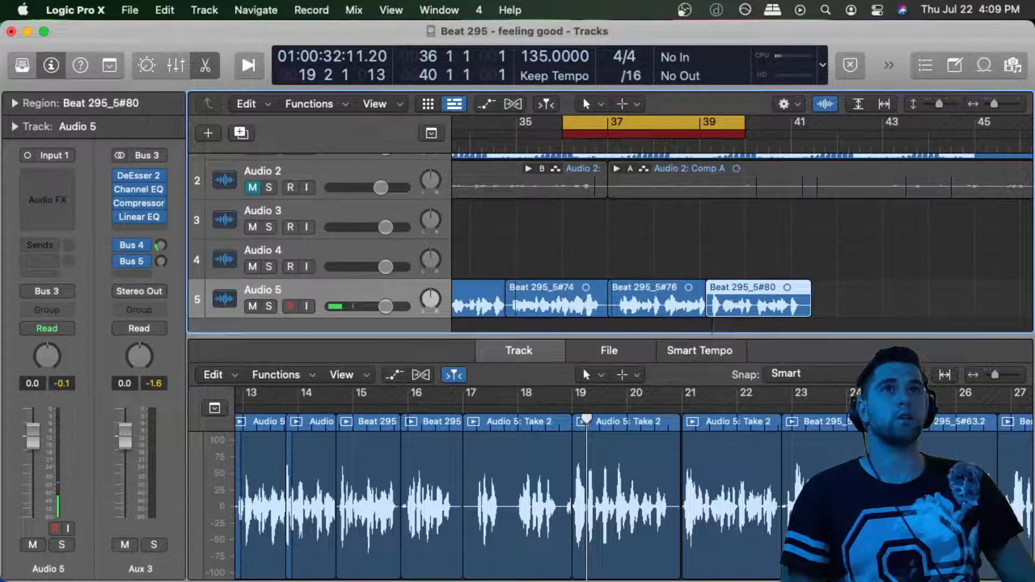
left_click_drag(564, 123, 608, 123)
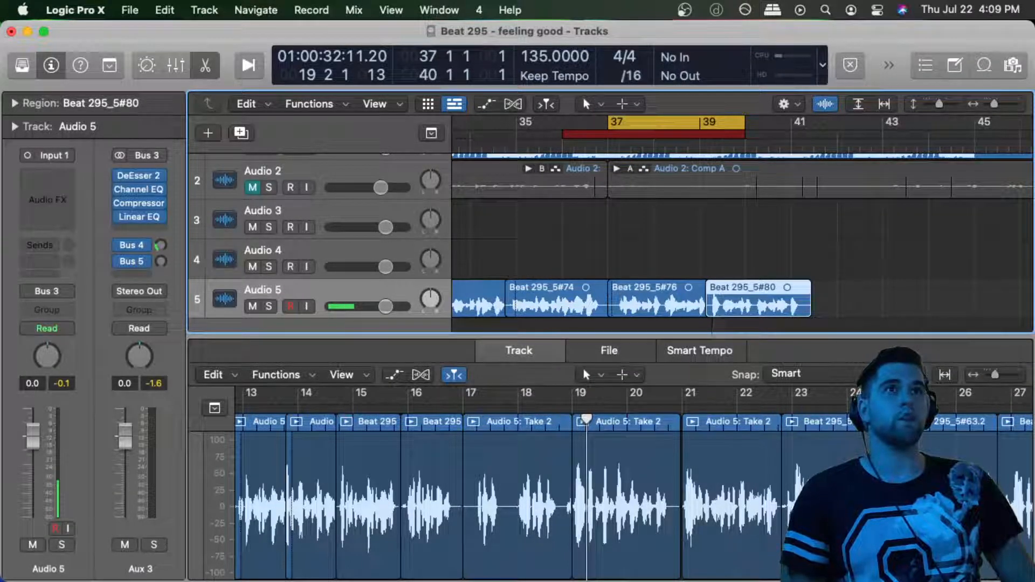
left_click_drag(675, 122, 675, 146)
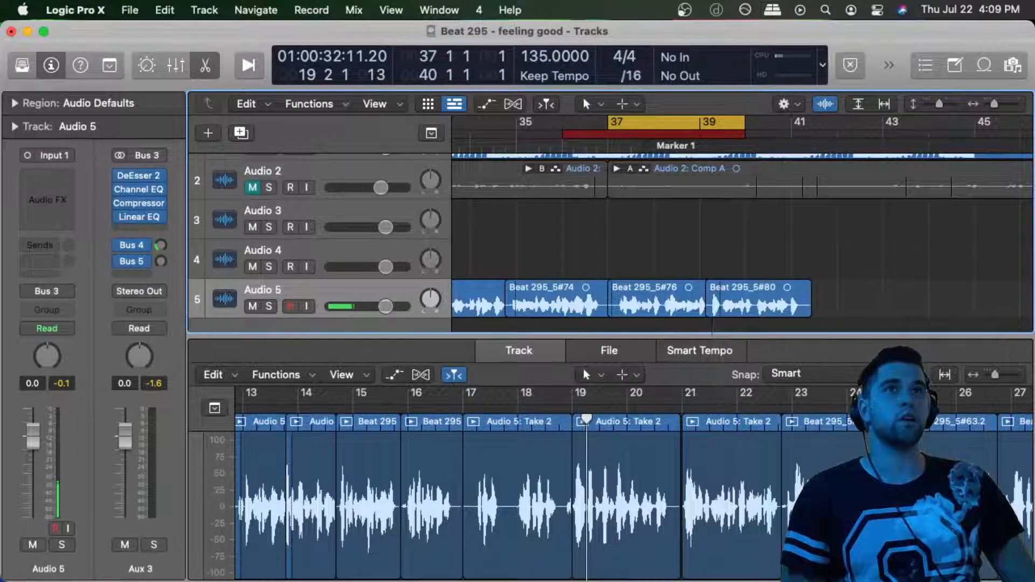
Fit the punch range to the last Audio 5 region, extend the cycle's end to 41 3 1, and turn cycle mode off
left_click_drag(563, 134, 813, 134)
left_click_drag(746, 134, 810, 123)
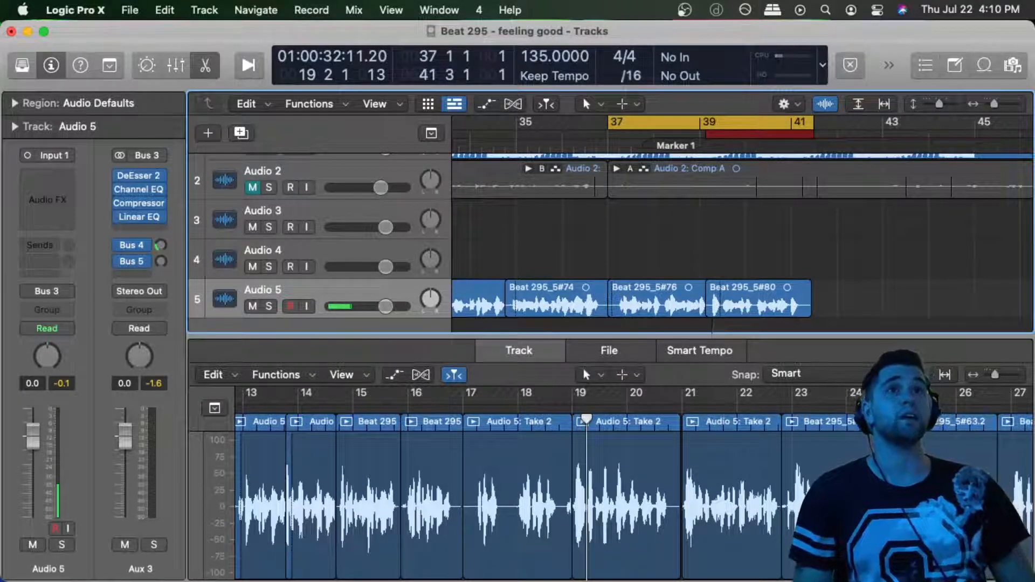
key("c")
Play the project from the beginning through the end of the last Audio 5 region, and stop playback
key("super+Left")
key("super+Left")
key("super+Left")
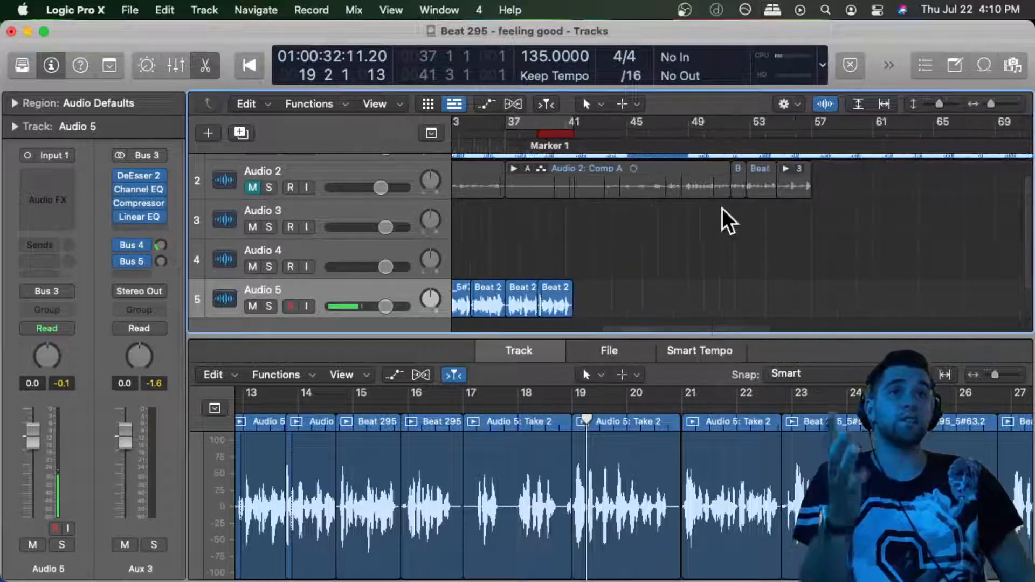
scroll(722, 208, "left", 3)
scroll(722, 208, "left", 5)
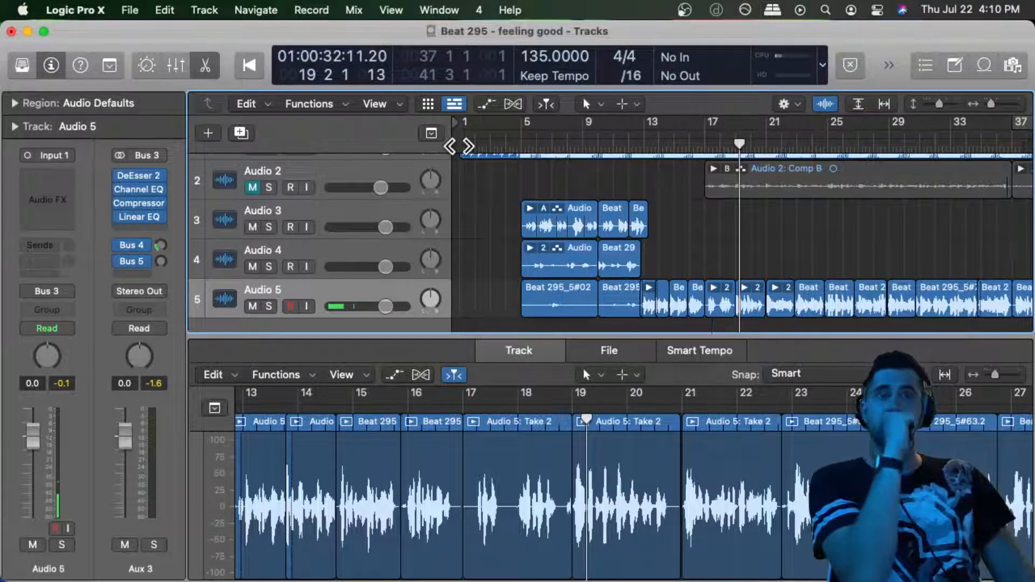
key("Return")
key("space")
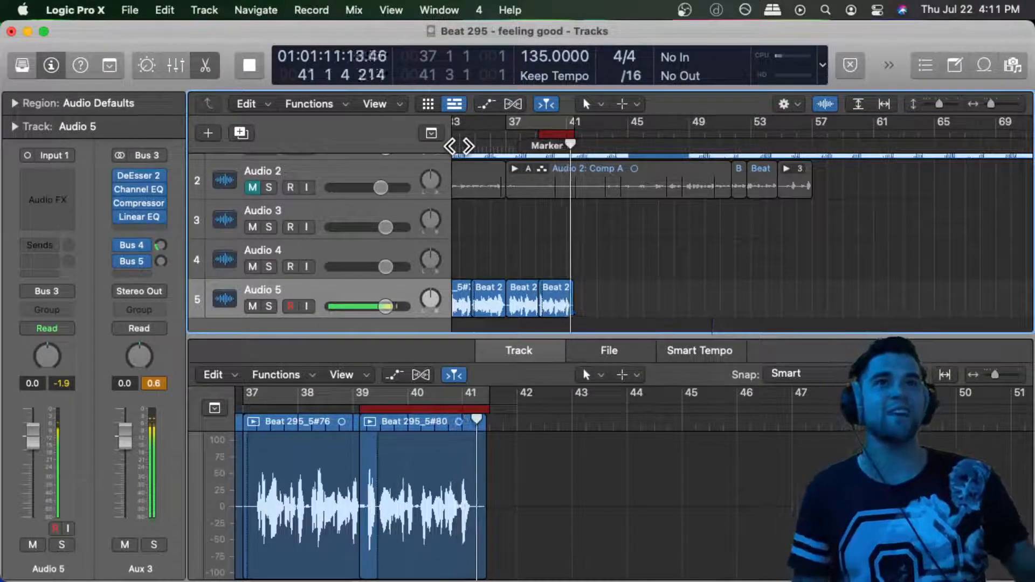
key("space")
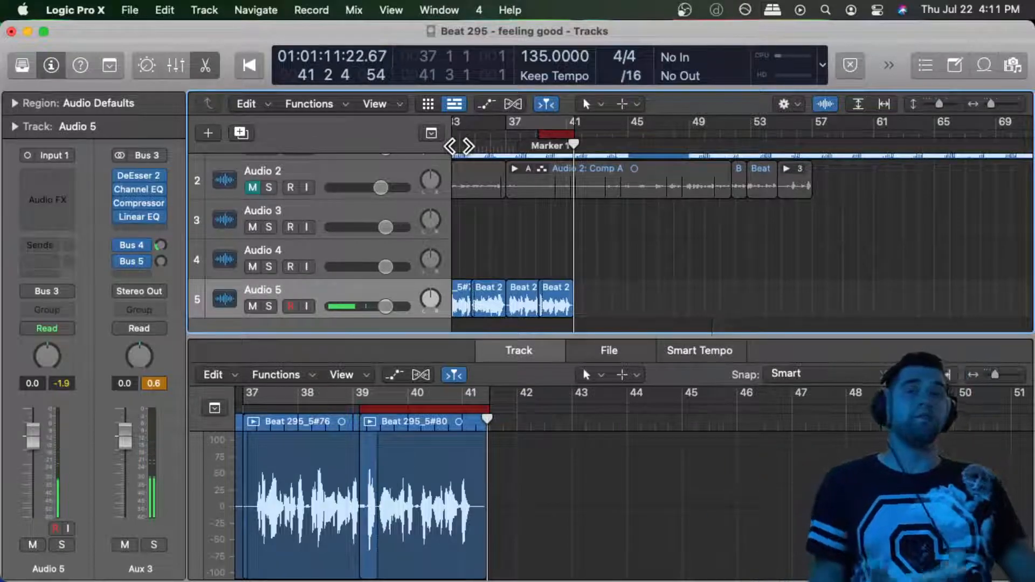
left_click(529, 154)
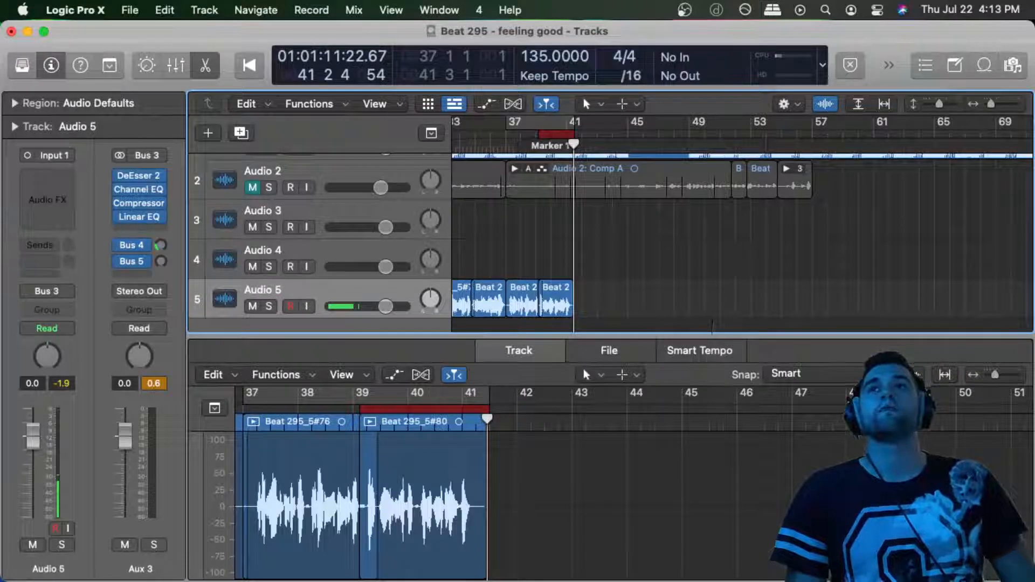
Create a new project, closing the current Beat 295 project and saving its changes
left_click(130, 11)
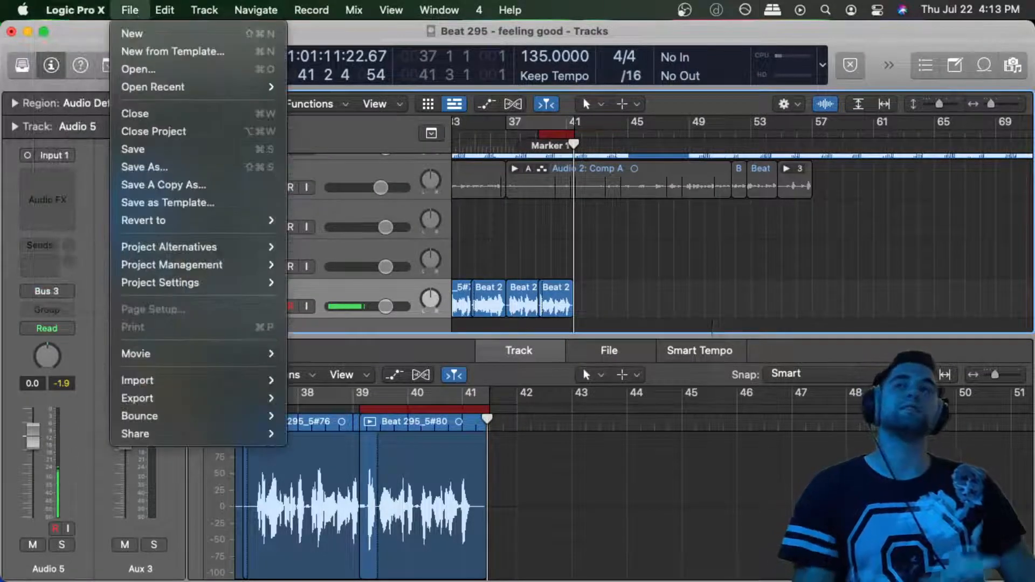
left_click(143, 31)
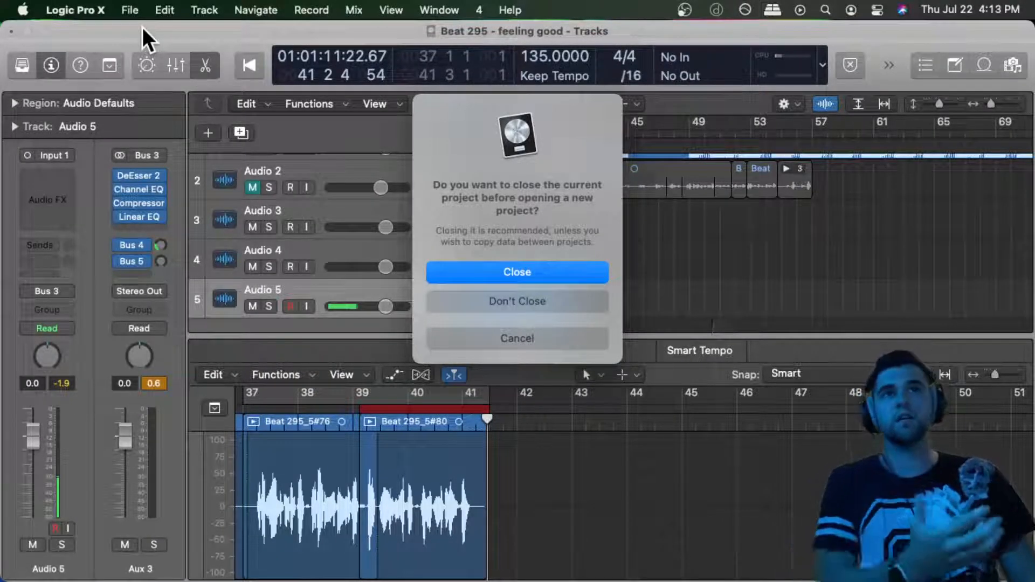
key("Return")
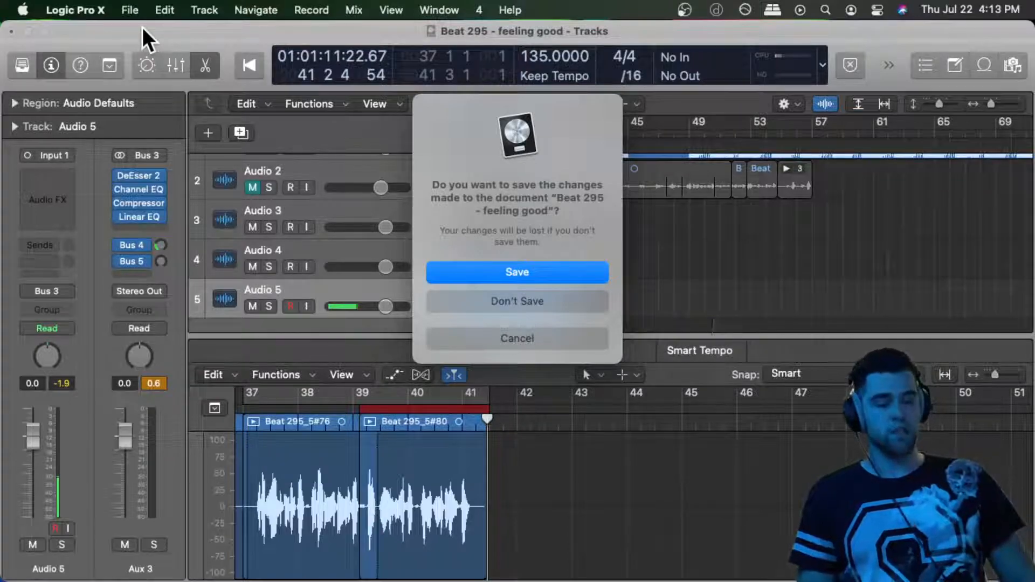
key("Return")
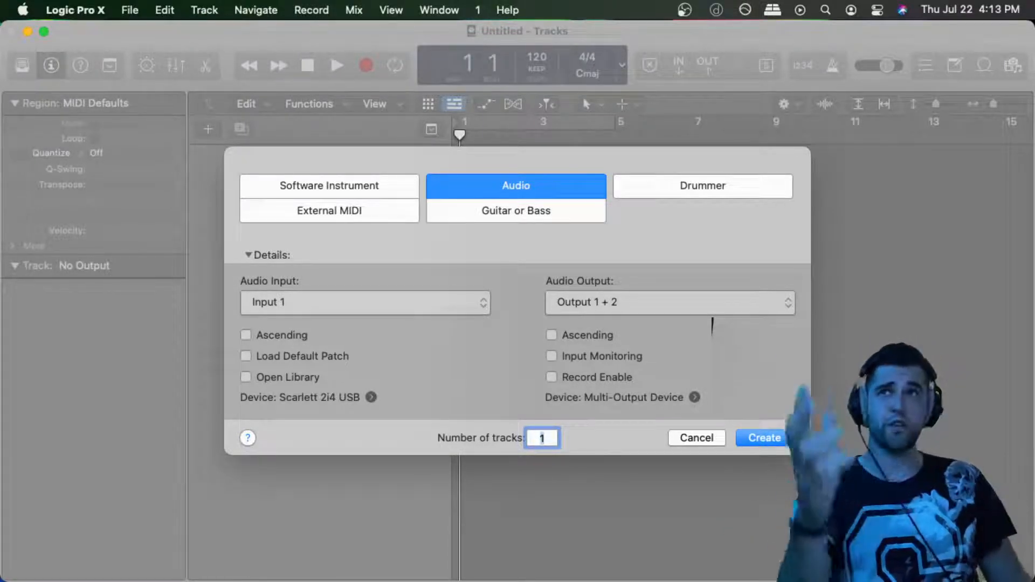
Create one software instrument track with Alchemy on Output 1 + 2, and move its plug-in window higher on the screen
left_click(329, 186)
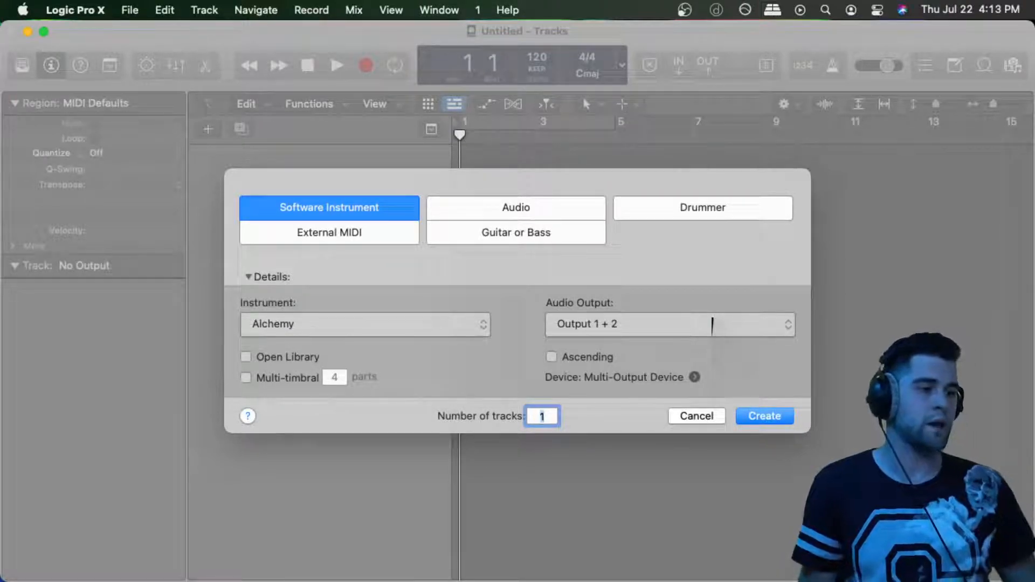
mouse_move(627, 574)
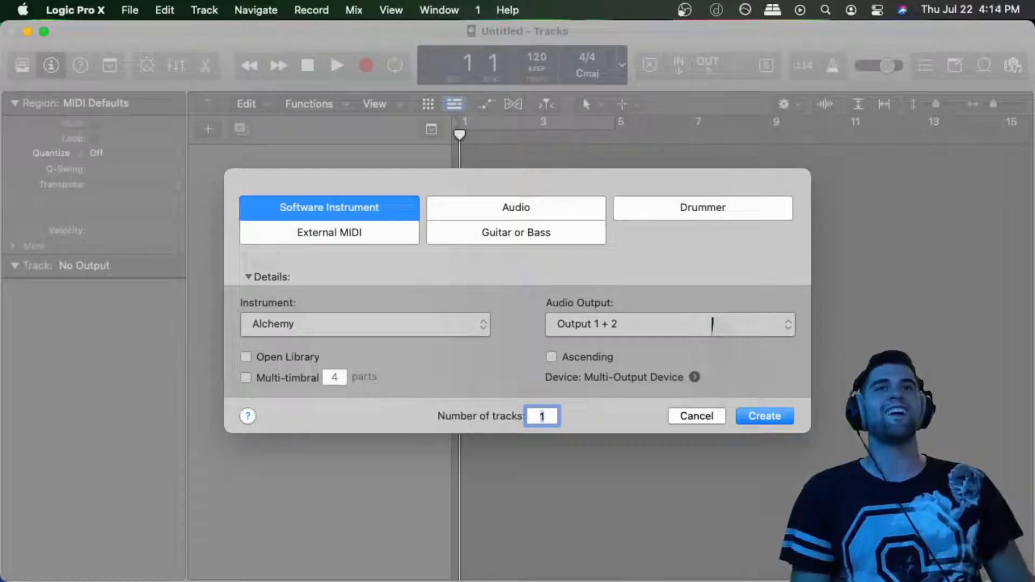
left_click(763, 417)
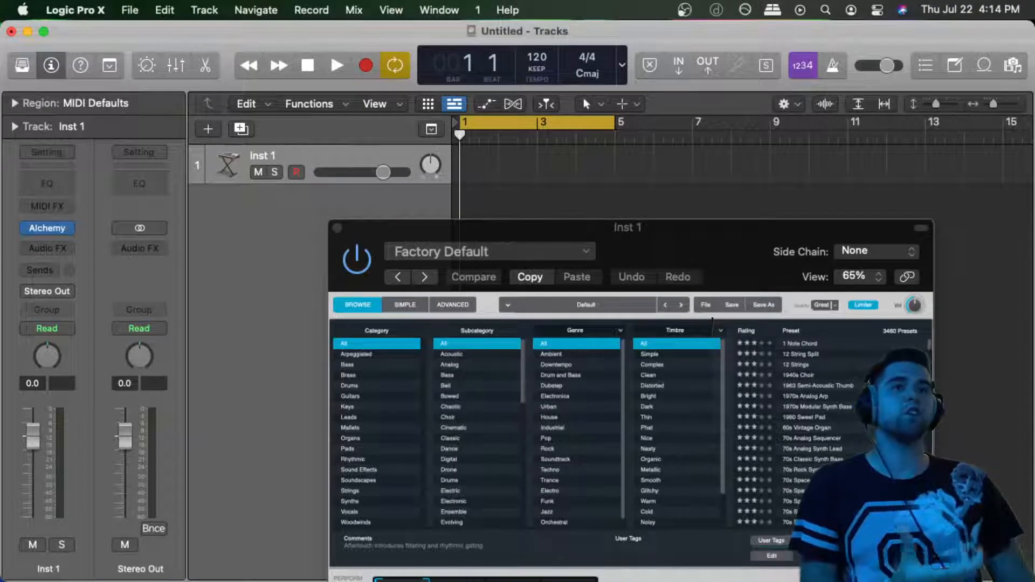
left_click_drag(627, 227, 621, 172)
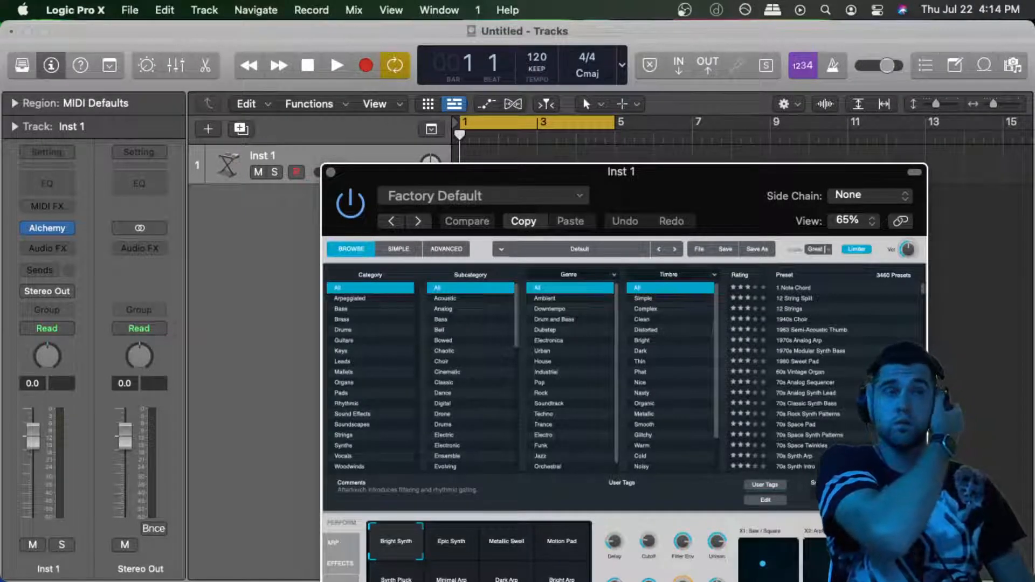
Switch to Safari and open youtube.com in a new tab
mouse_move(374, 579)
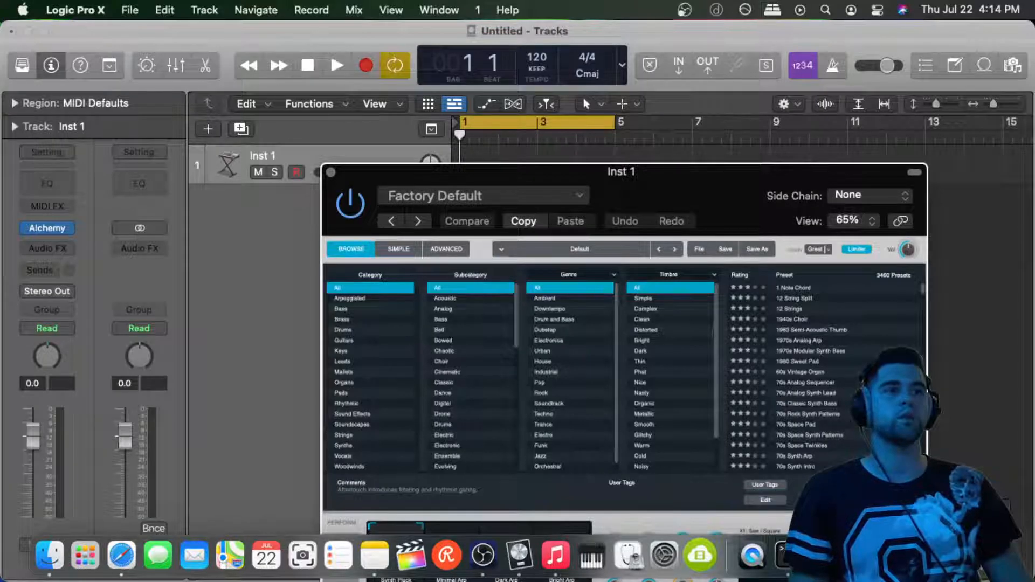
left_click(946, 555)
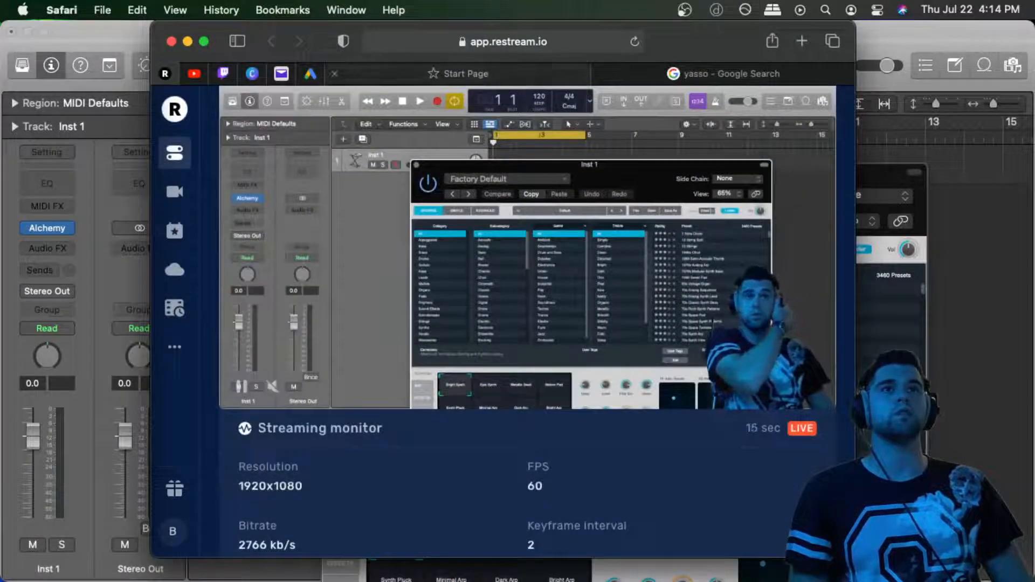
left_click(802, 41)
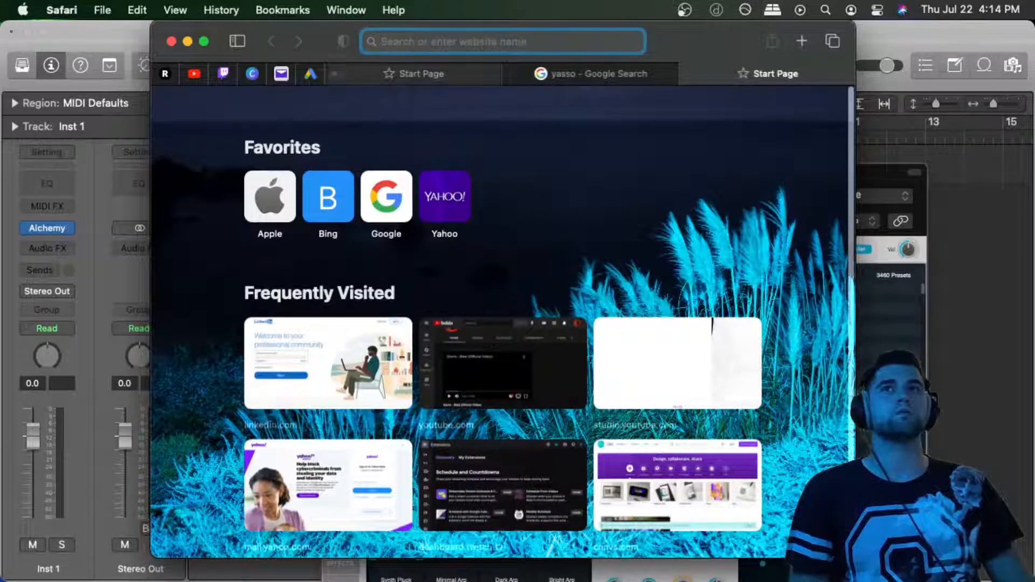
type("you")
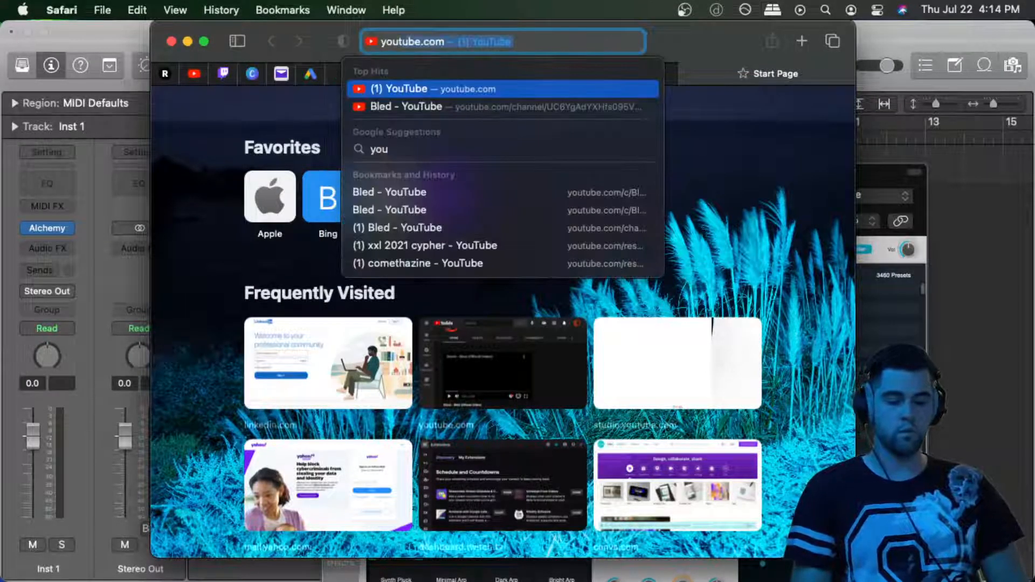
key("Return")
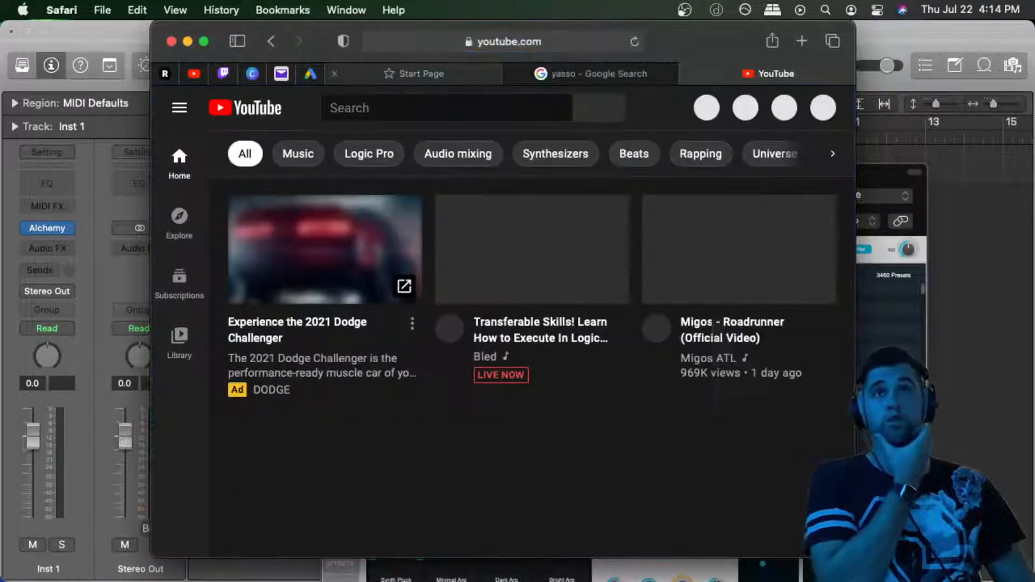
Search YouTube for "i'm a music mogul" using the matching suggestion
left_click(446, 108)
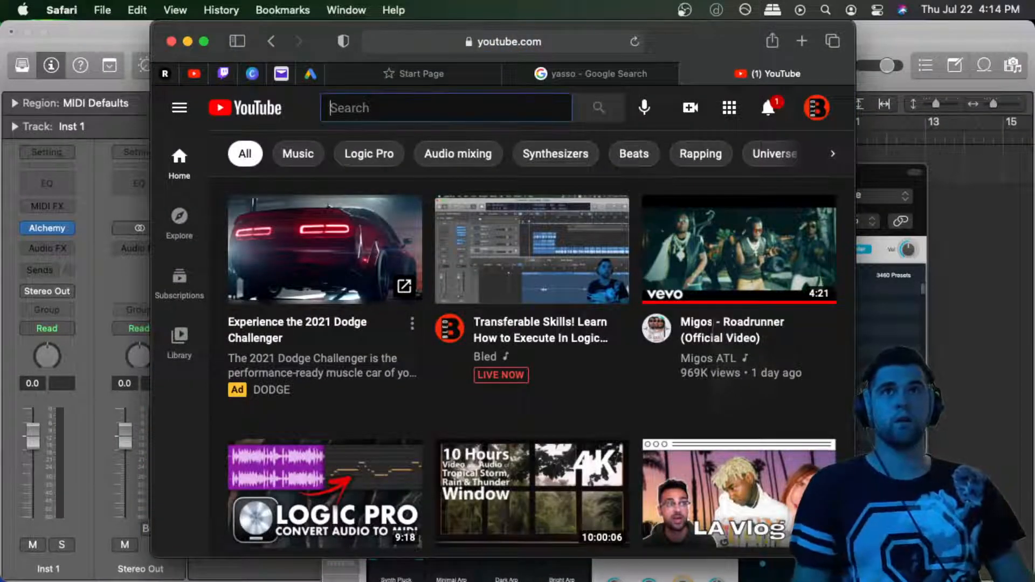
type("im")
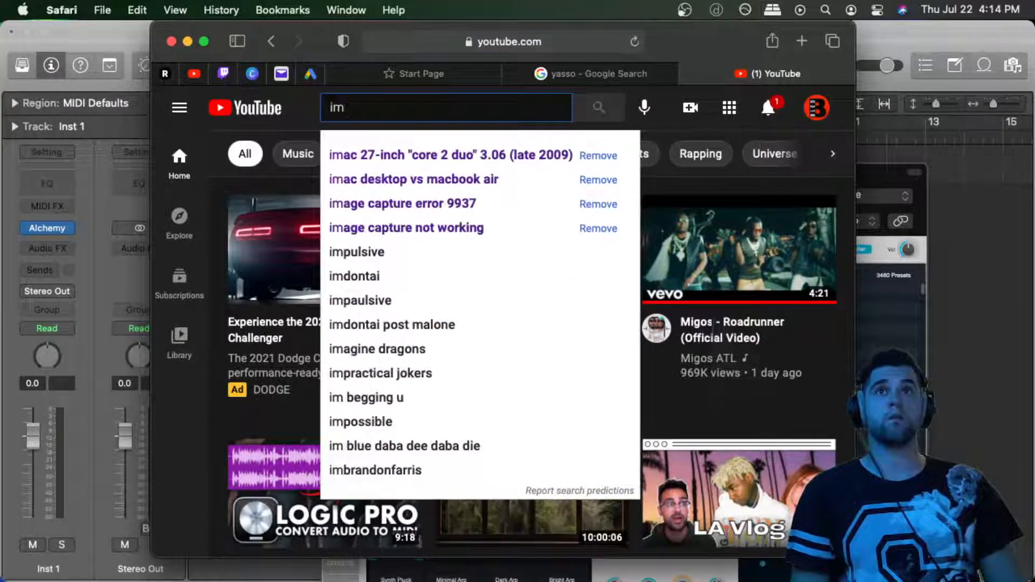
type(" amu")
key("BackSpace")
key("BackSpace")
type("musi")
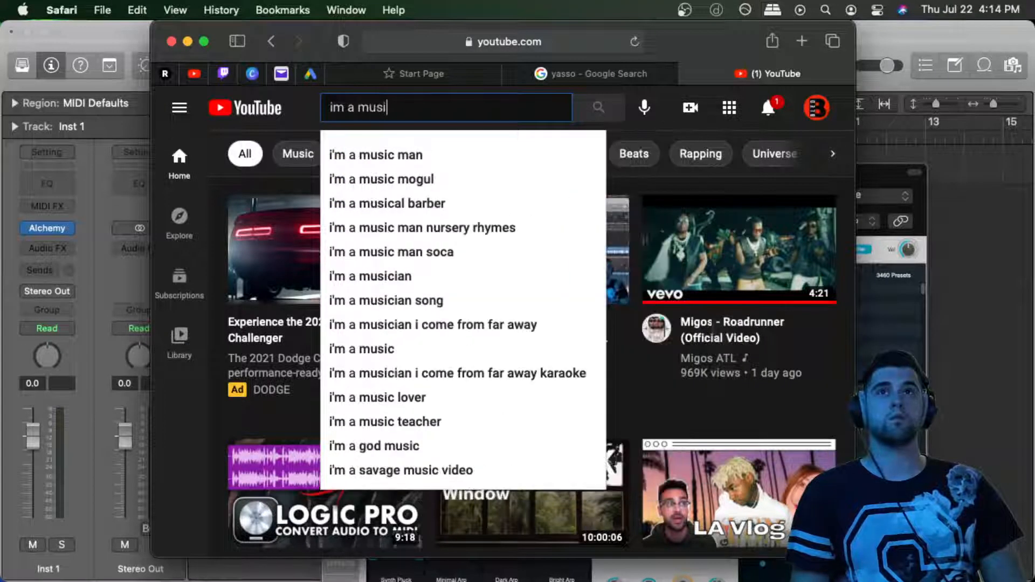
type("c m")
key("Down")
key("Down")
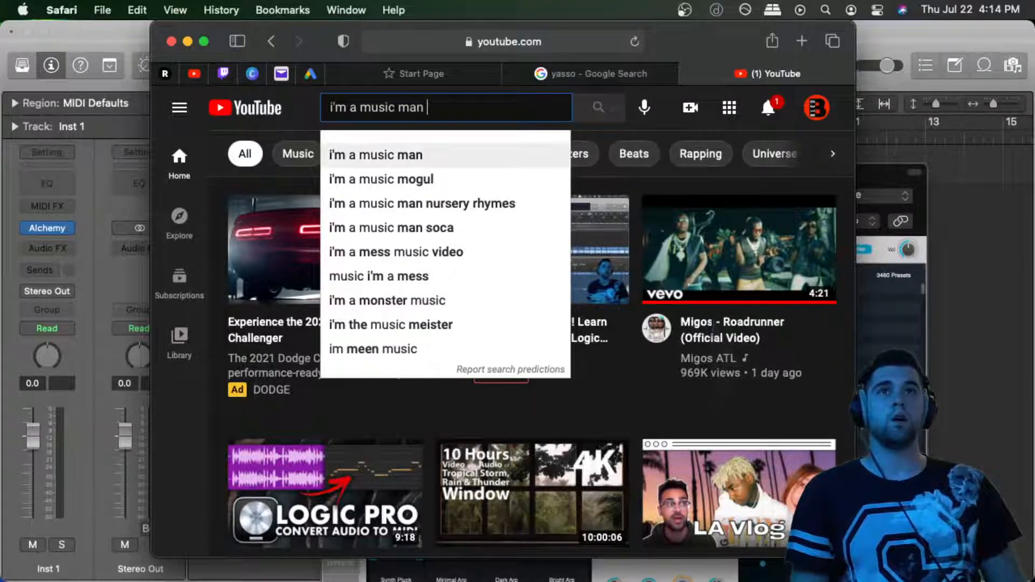
key("Return")
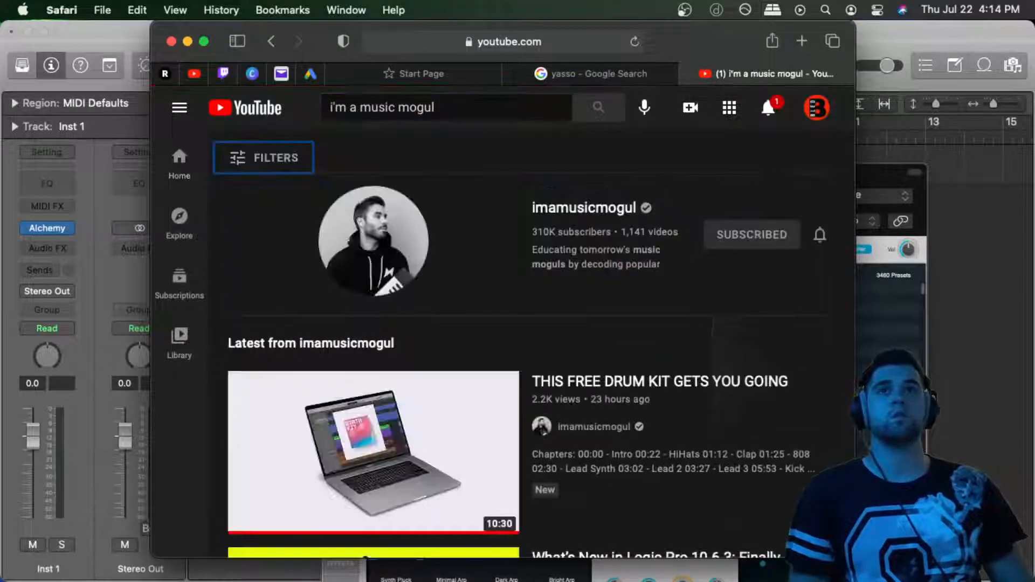
Open the video THIS FREE DRUM KIT GETS YOU GOING and follow the STRTR KIT link in its description
scroll(373, 432, "down", 1)
left_click(373, 420)
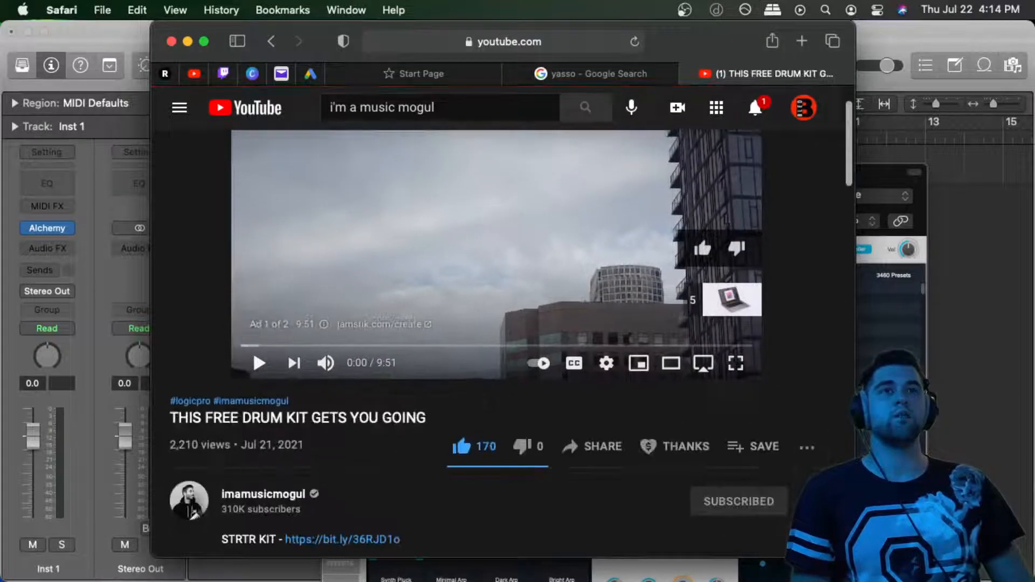
scroll(512, 345, "down", 5)
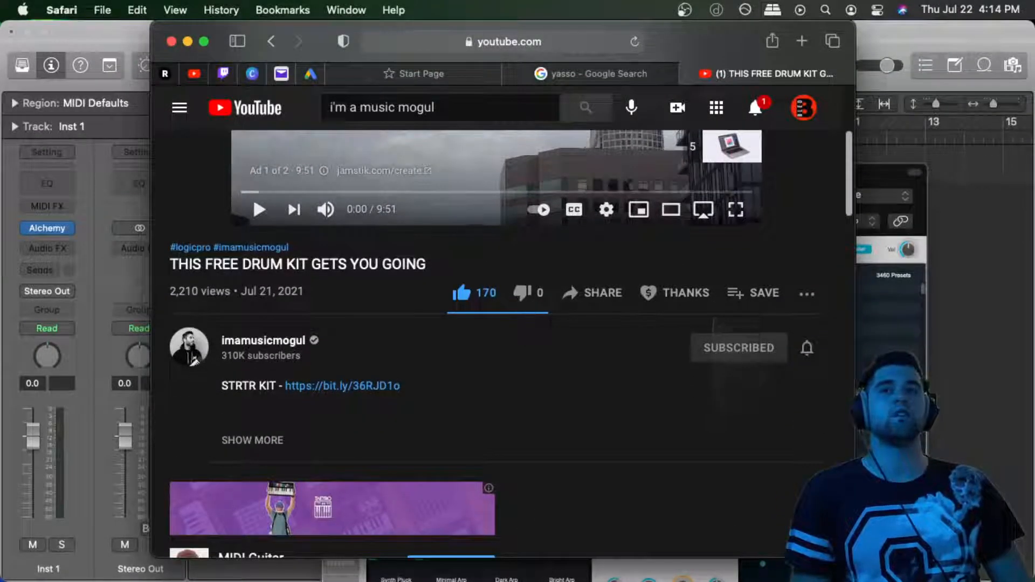
left_click(342, 386)
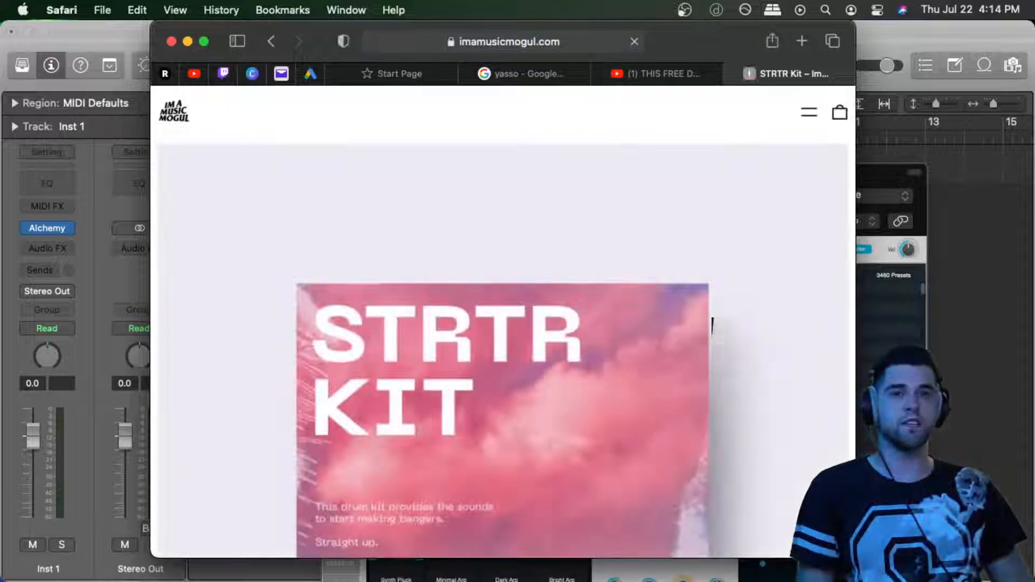
Dismiss the newsletter offer and start the Buy It Now checkout for the STRTR Kit, going to its contact and billing form
scroll(712, 326, "down", 10)
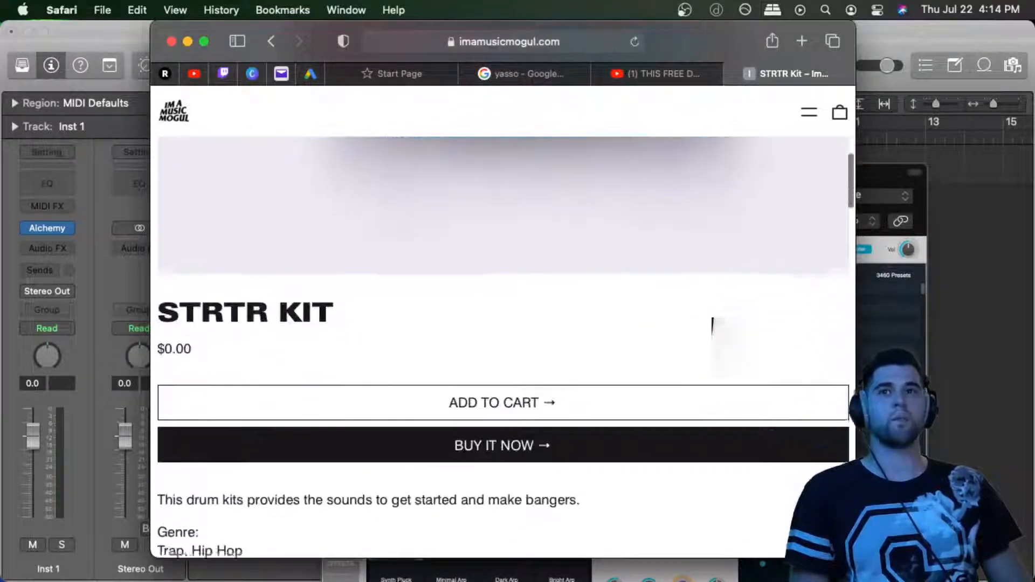
left_click(555, 395)
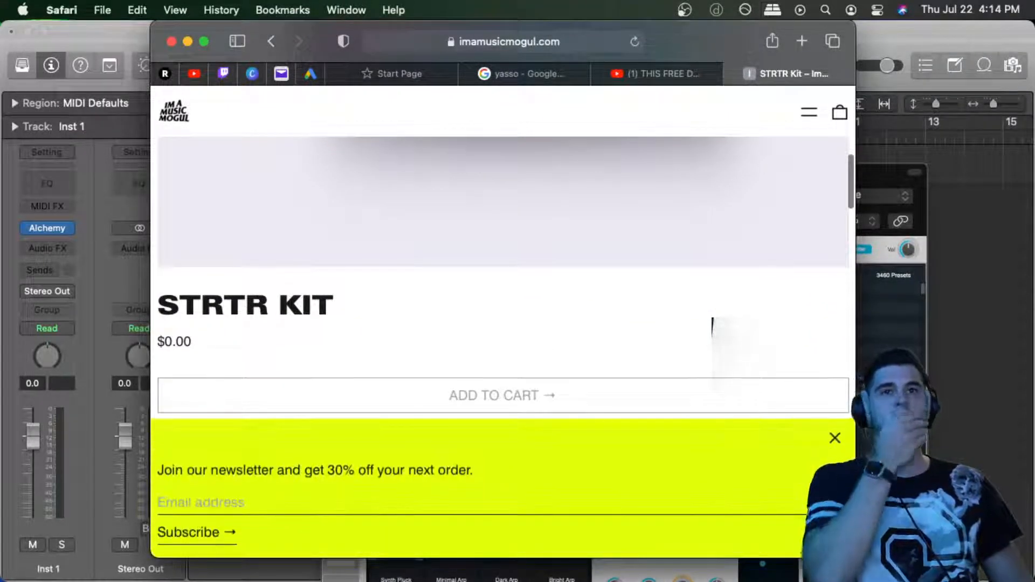
scroll(712, 323, "down", 2)
left_click(835, 438)
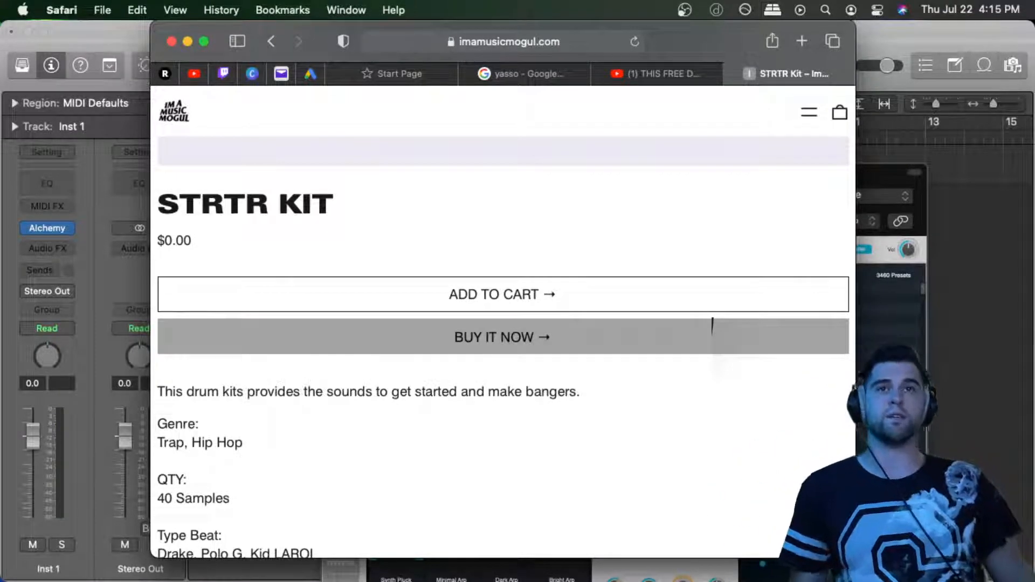
left_click(547, 330)
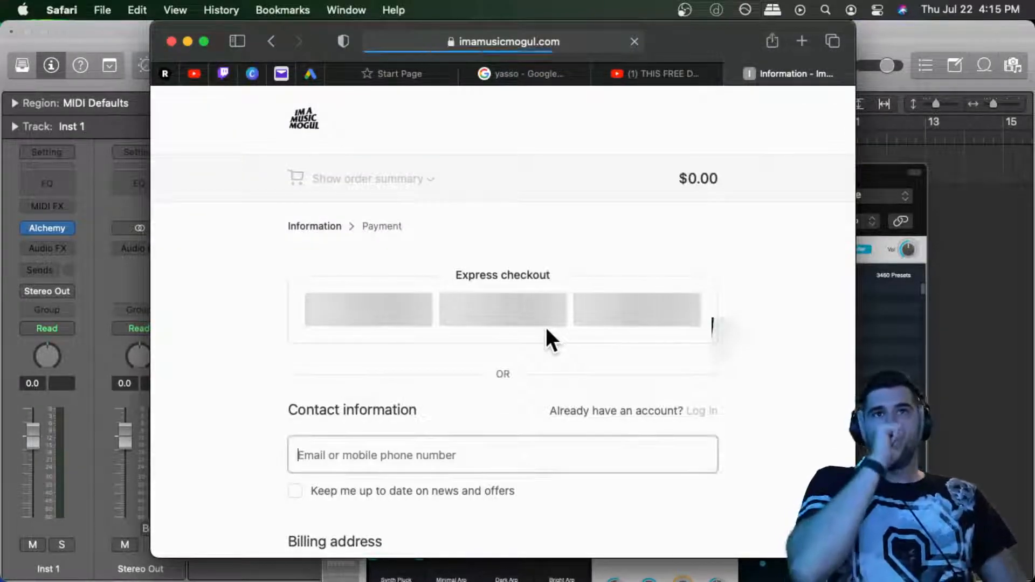
scroll(546, 328, "down", 3)
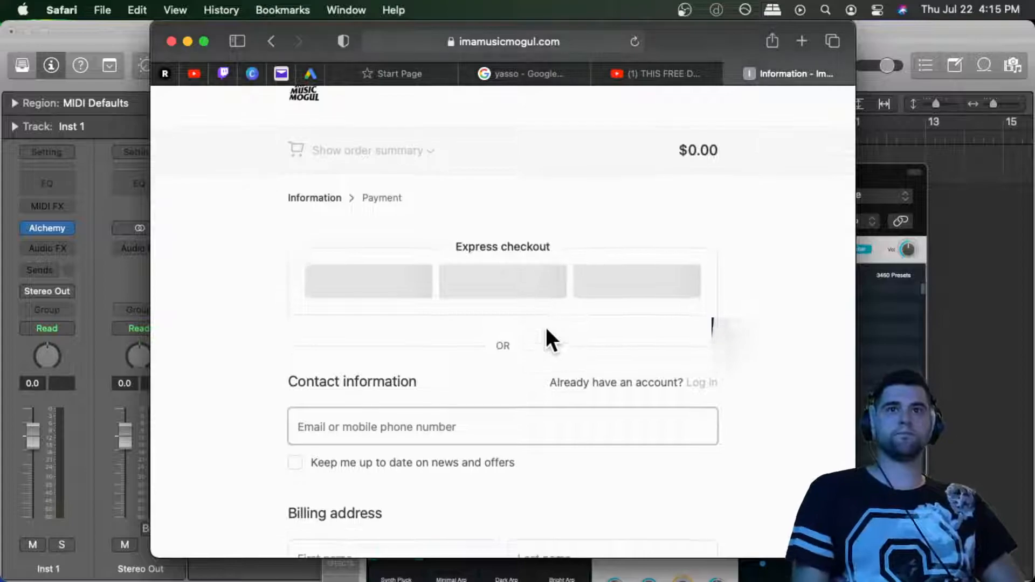
scroll(545, 328, "up", 1)
scroll(545, 327, "down", 5)
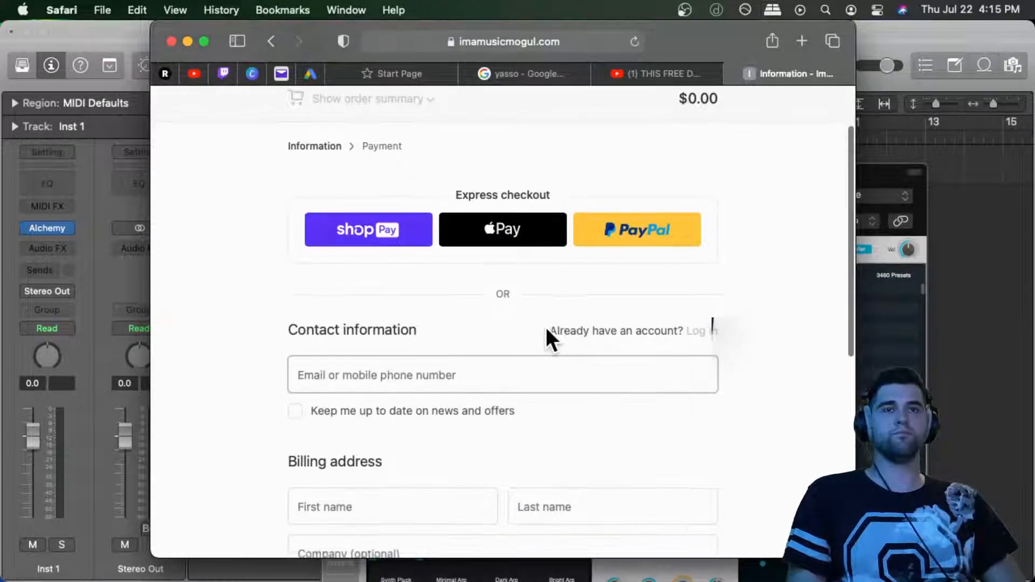
scroll(546, 330, "down", 3)
scroll(546, 330, "up", 1)
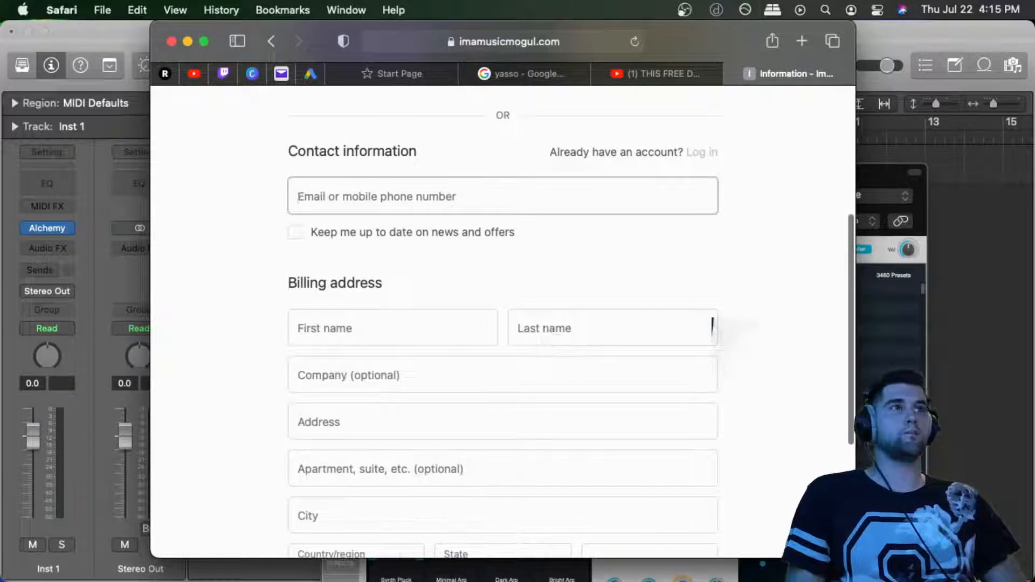
Connect the iPad as a separate display from the system's display settings
left_click(850, 9)
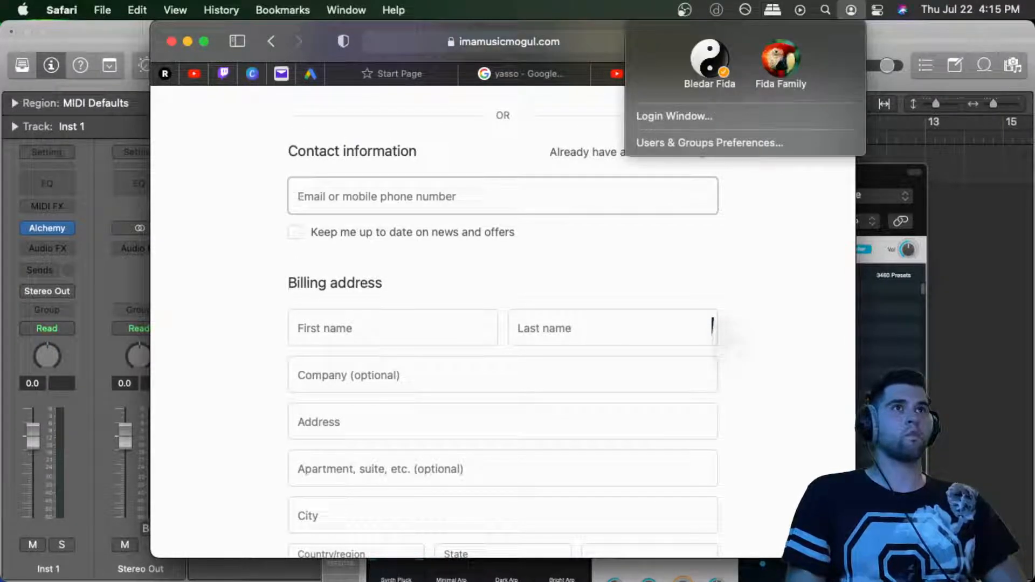
left_click(877, 10)
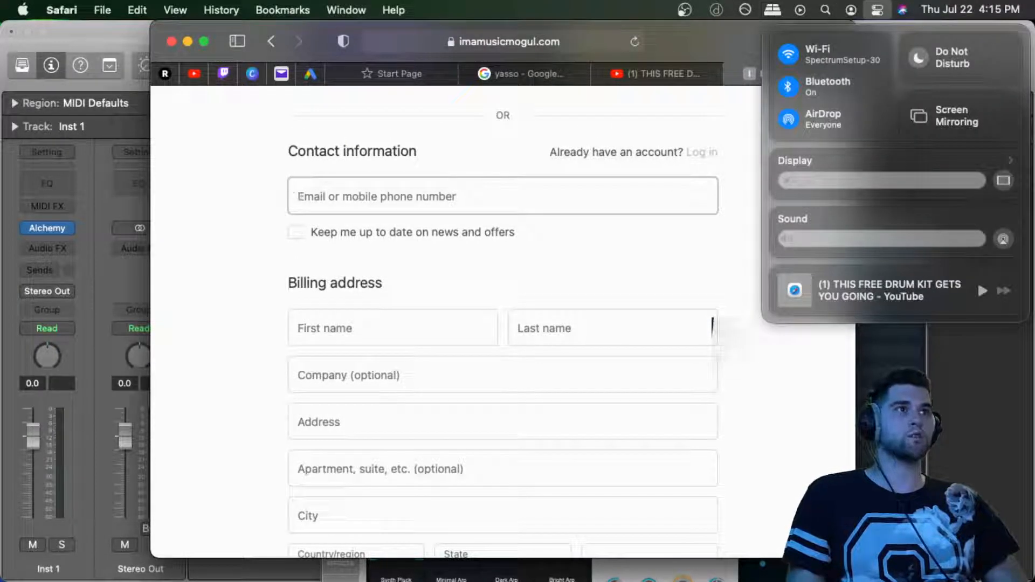
left_click(1003, 180)
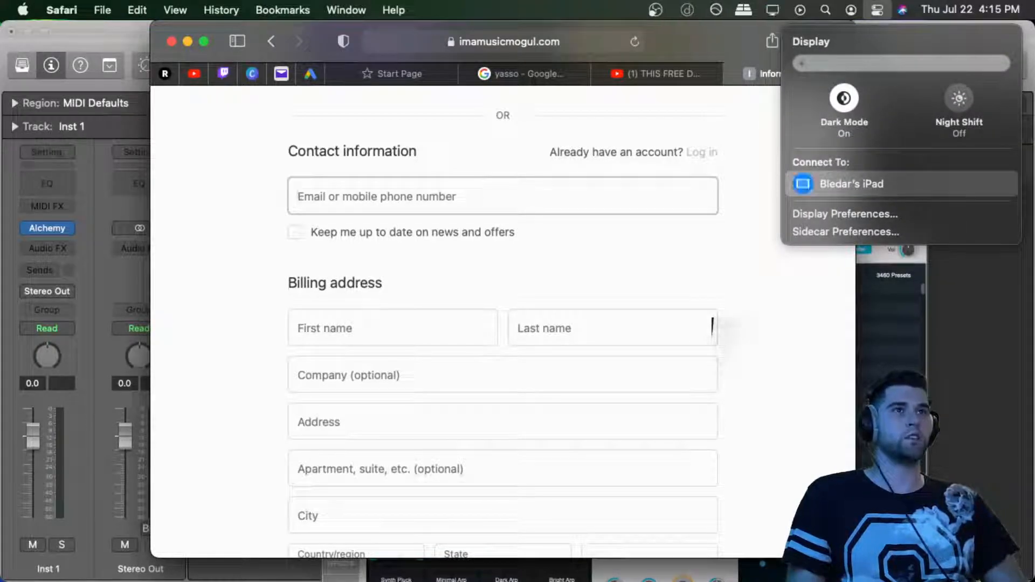
left_click(852, 183)
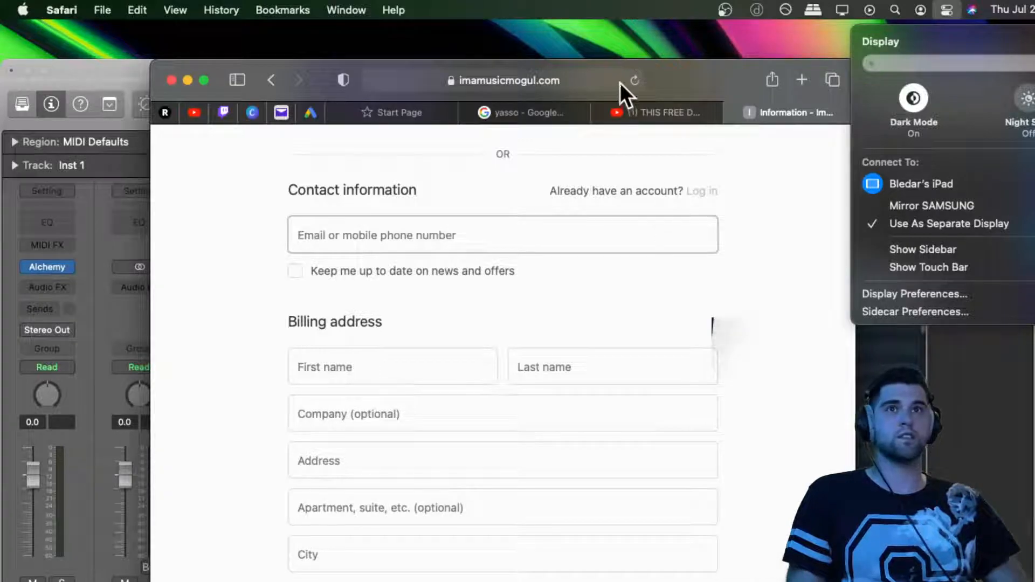
Move the Safari window onto the iPad display, and reposition the Logic Tracks and Alchemy windows higher on the main screen
left_click_drag(700, 75, 899, 581)
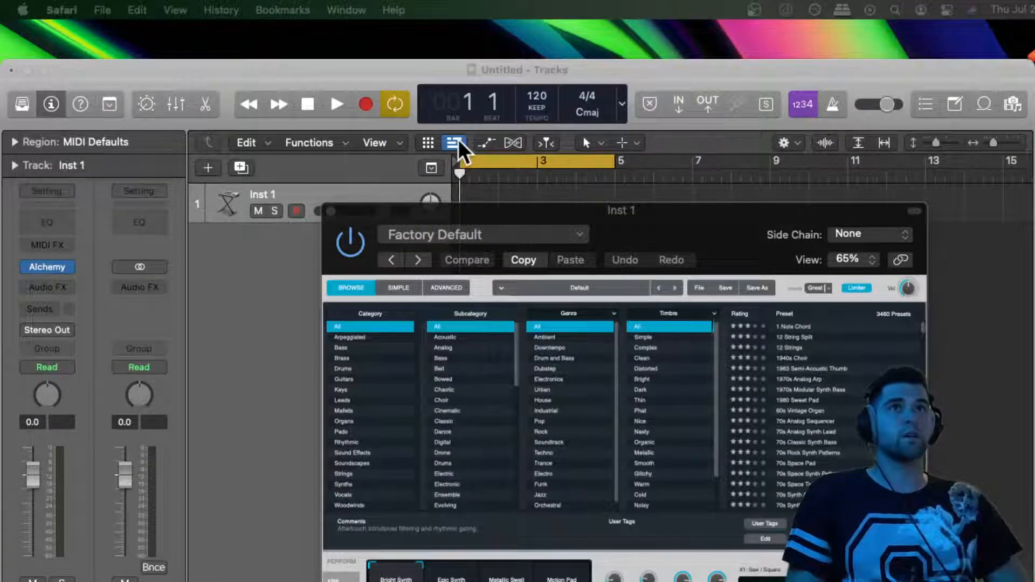
left_click_drag(651, 76, 673, 39)
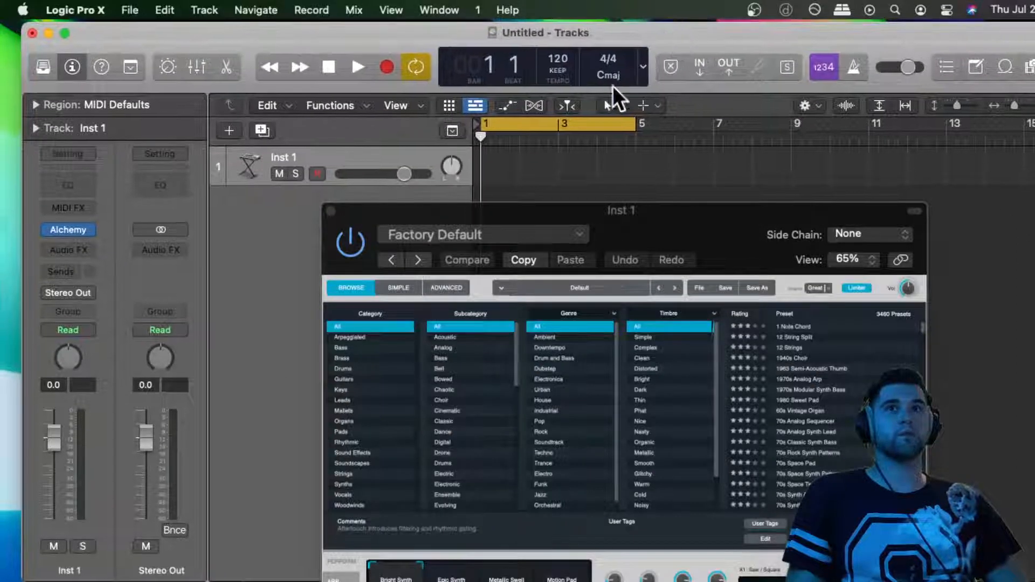
left_click_drag(673, 229, 671, 163)
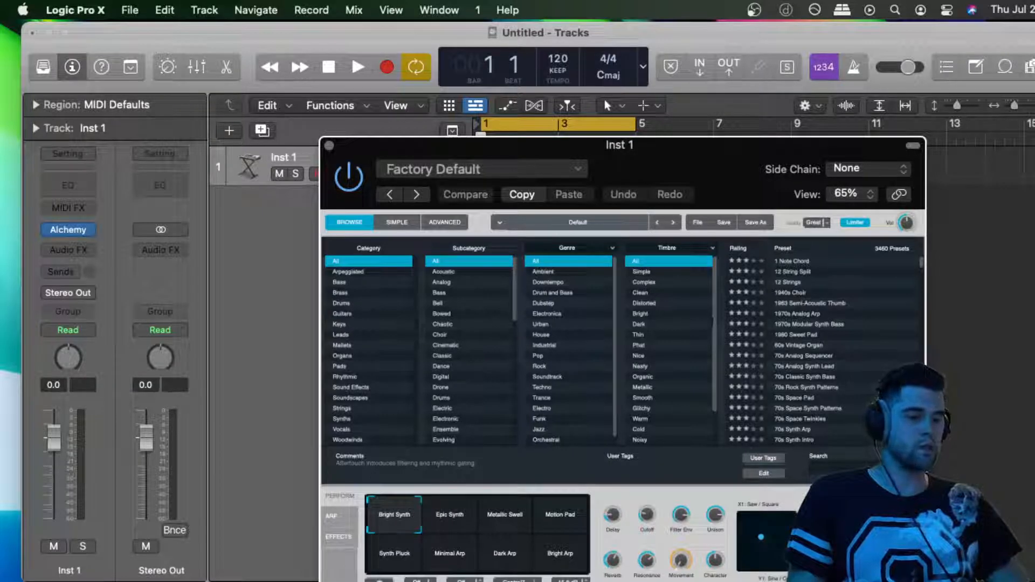
Switch to OBS and minimize its window
key("super+Tab")
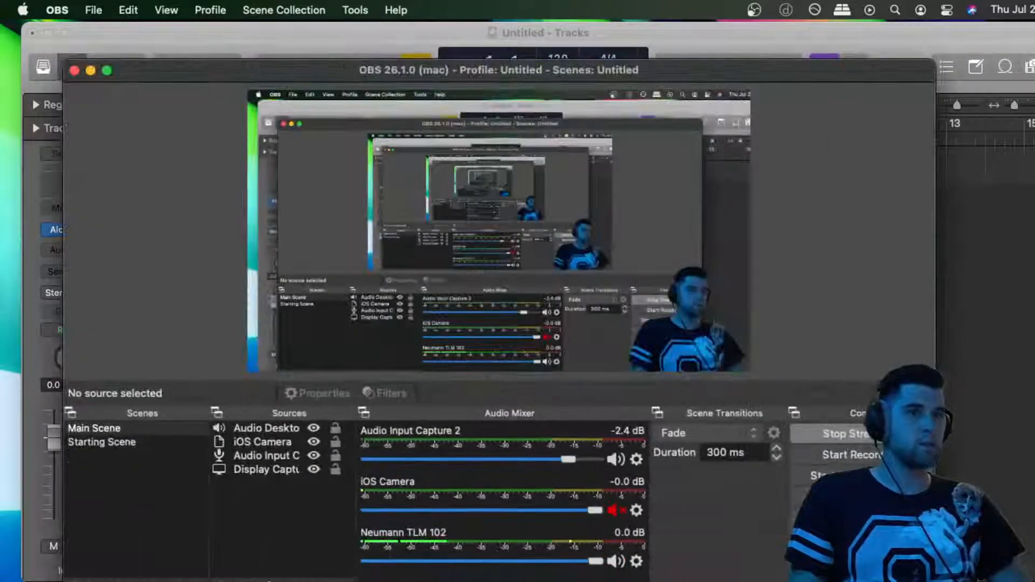
double_click(641, 68)
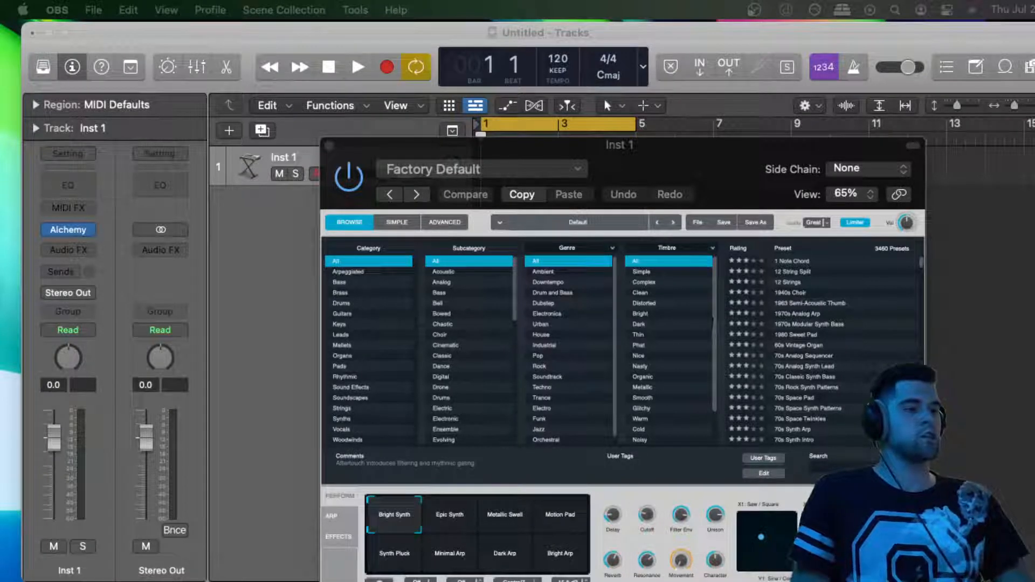
Preview the Im A Music Mogul STRTR Kit folder in Finder, then close the preview
left_click_drag(580, 581, 1034, 459)
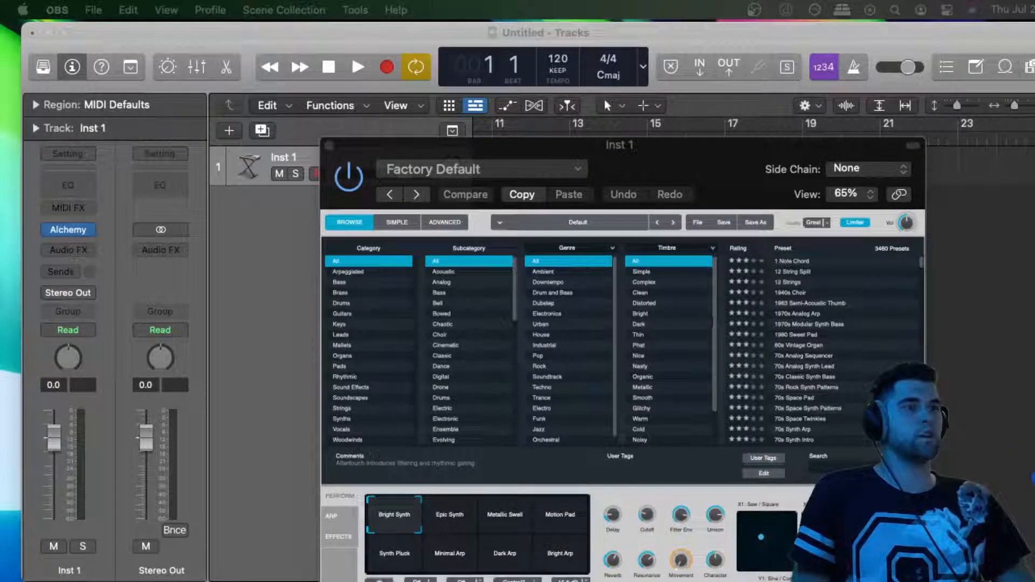
key("space")
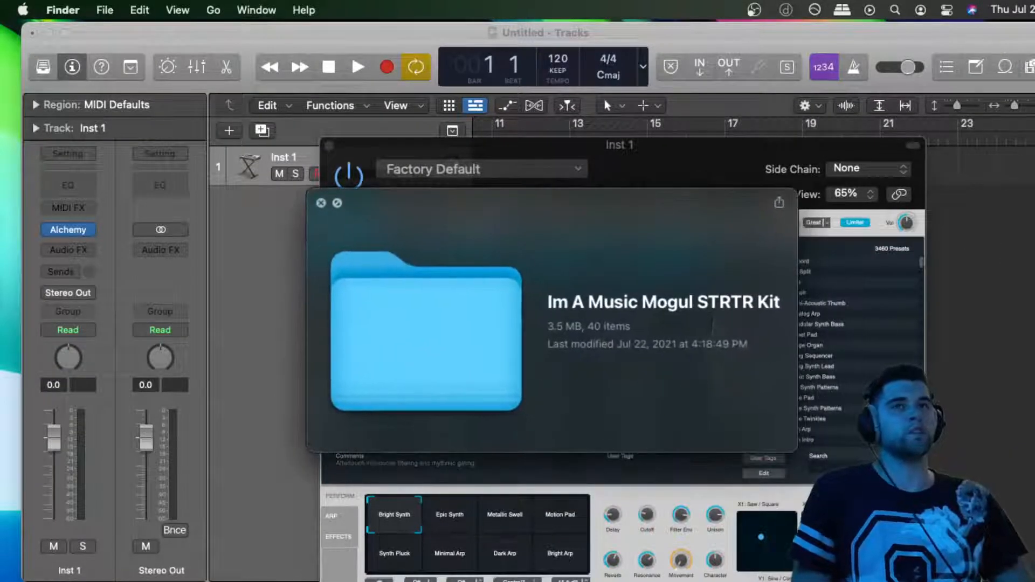
key("space")
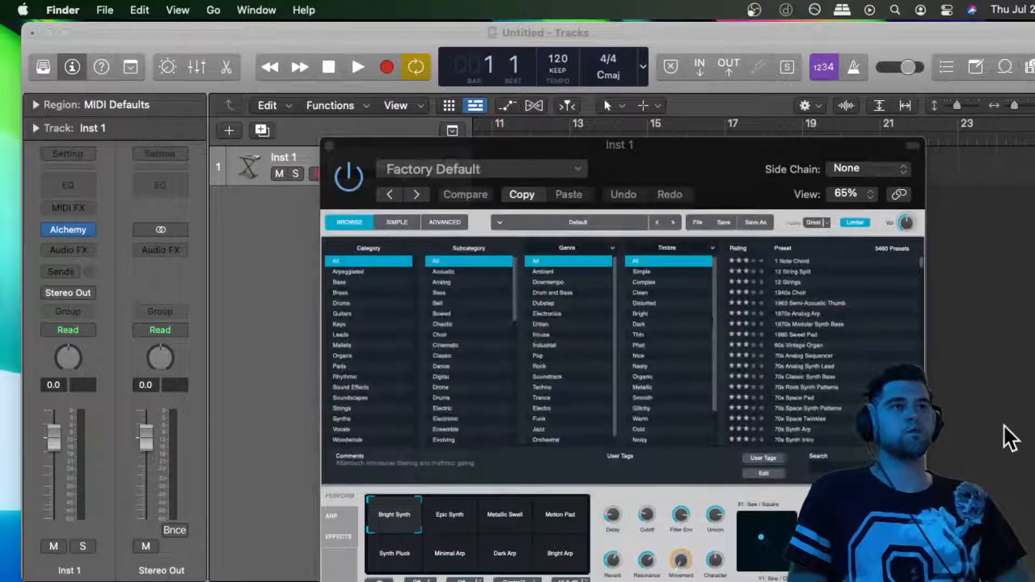
Show Logic's list editors, and bring up the Im A Music Mogul STRTR Kit folder window to browse its samples
left_click(946, 67)
left_click_drag(1034, 431, 1034, 431)
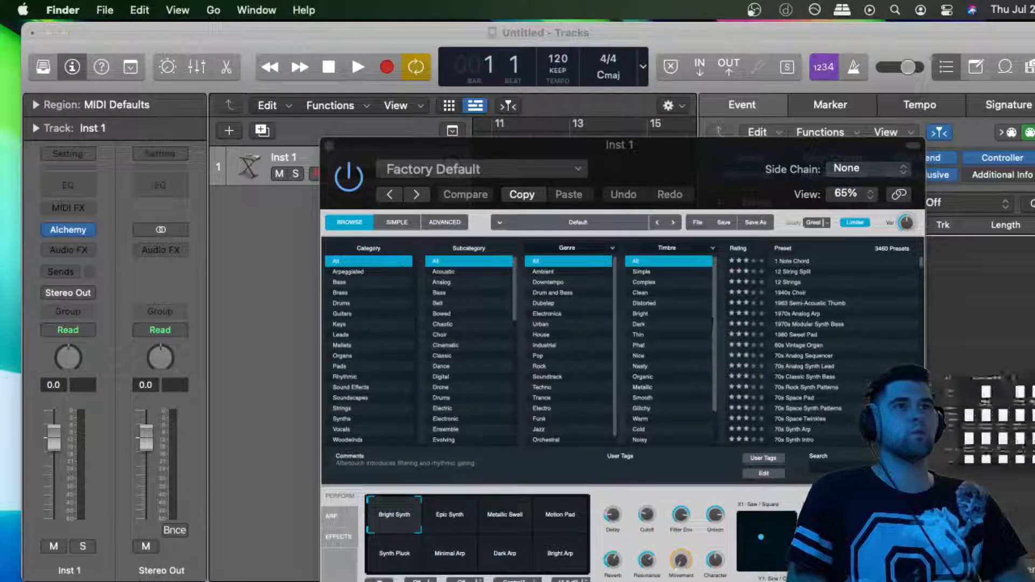
scroll(352, 180, "down", 5)
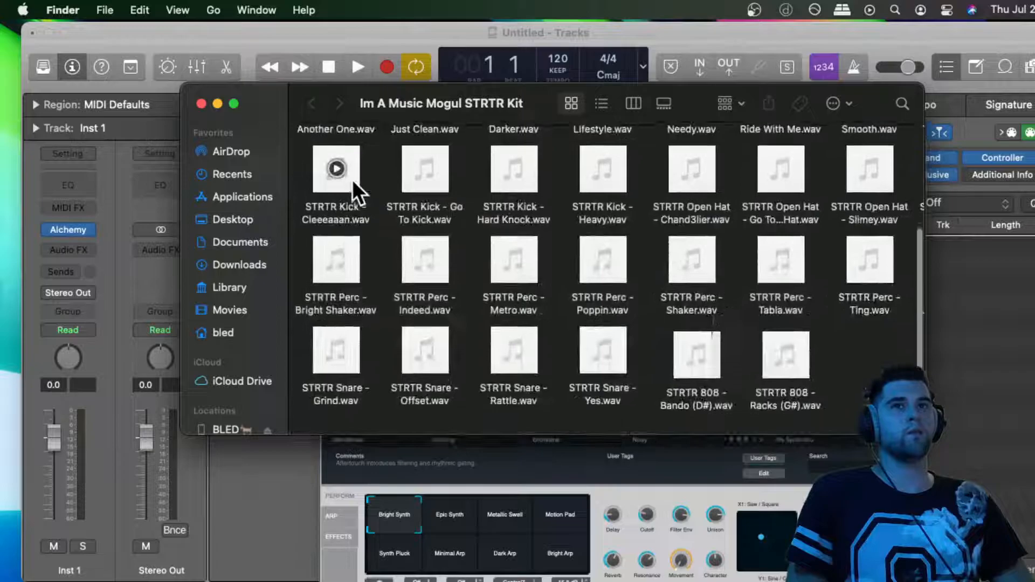
scroll(352, 179, "up", 5)
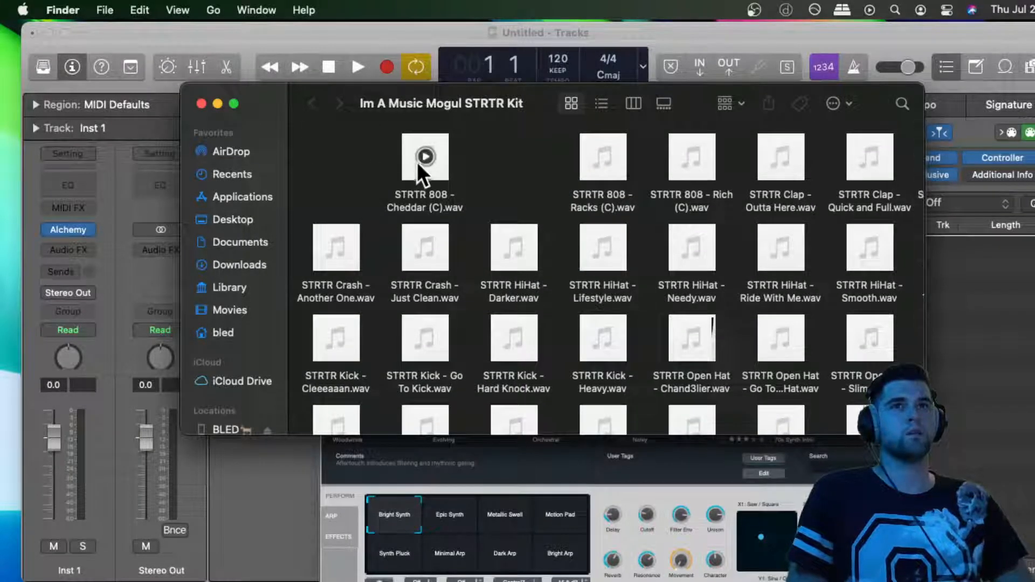
Audition the STRTR 808 samples in the key of C, from Cheddar through Rich, in the kit folder
left_click(417, 162)
key("space")
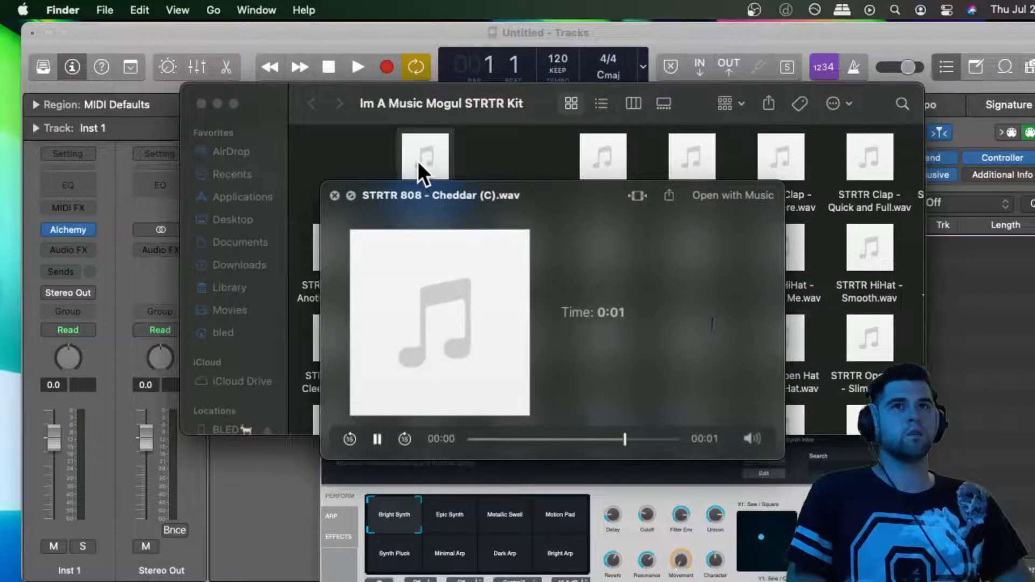
left_click(333, 196)
left_click(615, 163)
key("space")
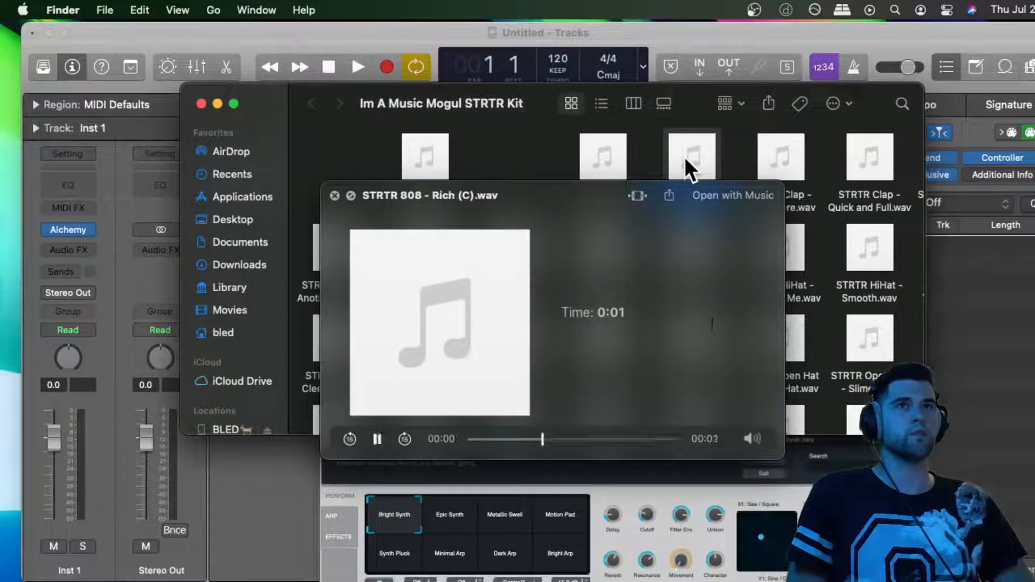
Audition the kit's clap samples and its hi-hat samples, including Smooth, Ride With Me and Darker
key("Right")
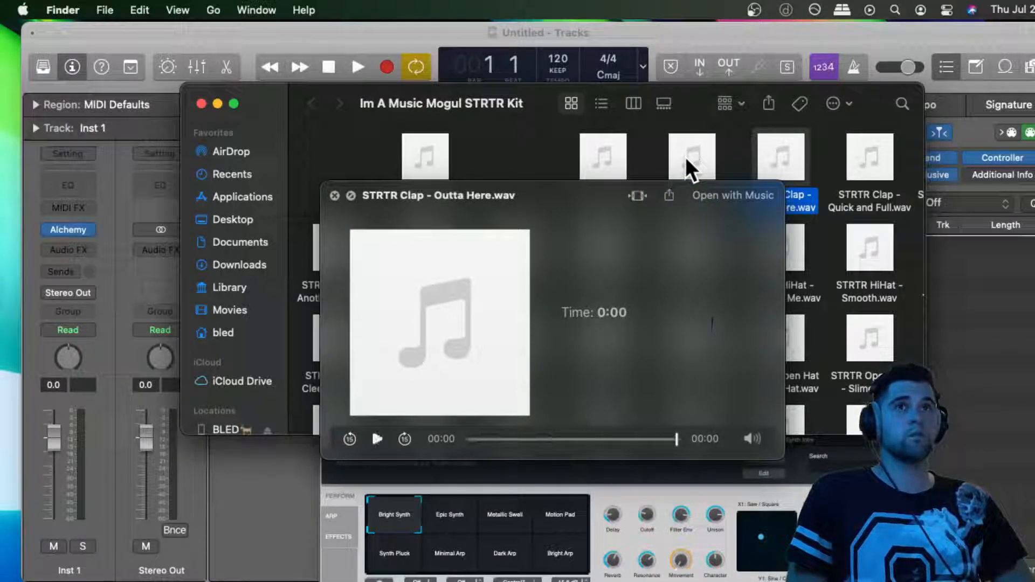
key("Right")
key("Down")
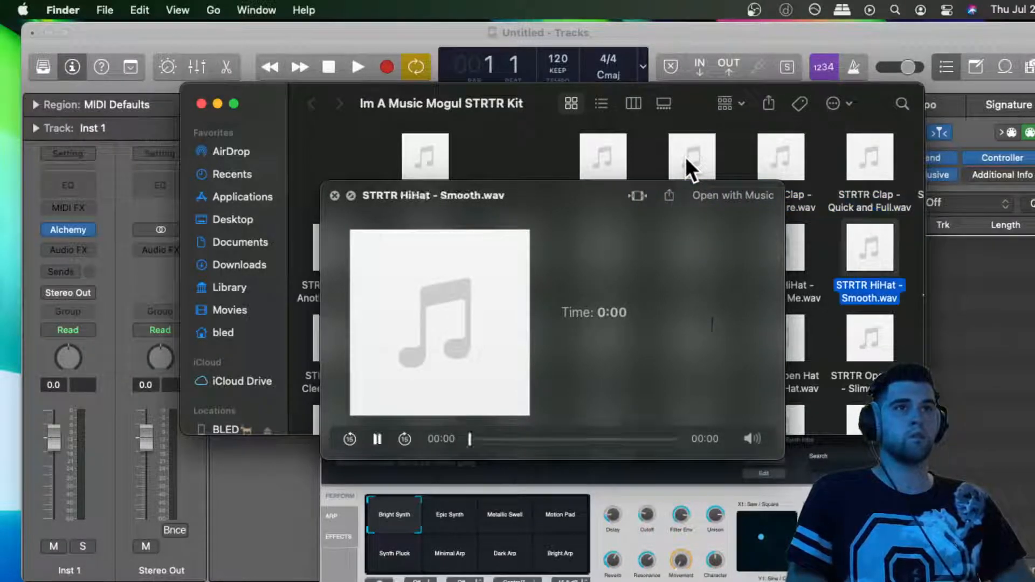
key("Left")
key("Left")
key("Left")
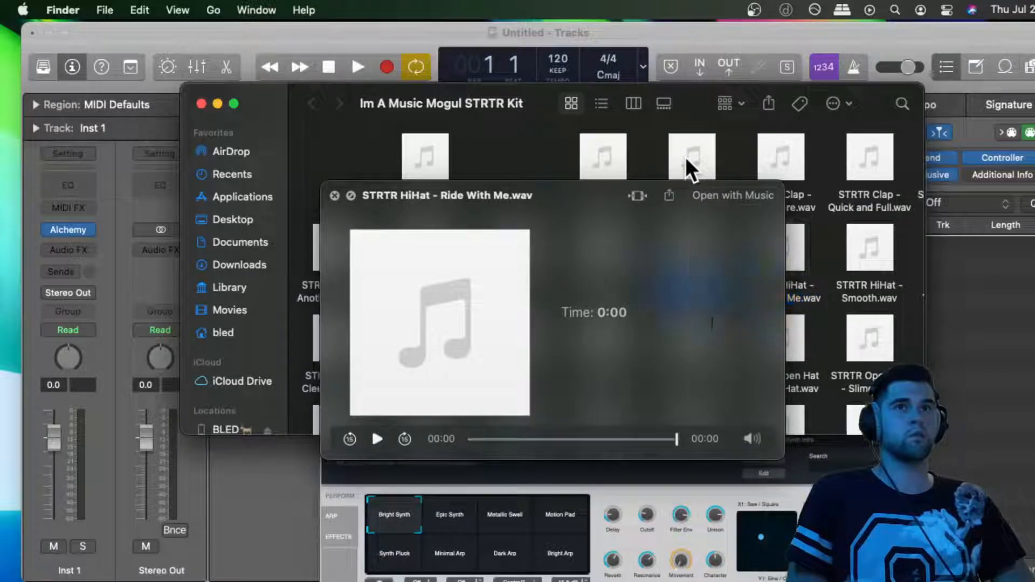
key("Left")
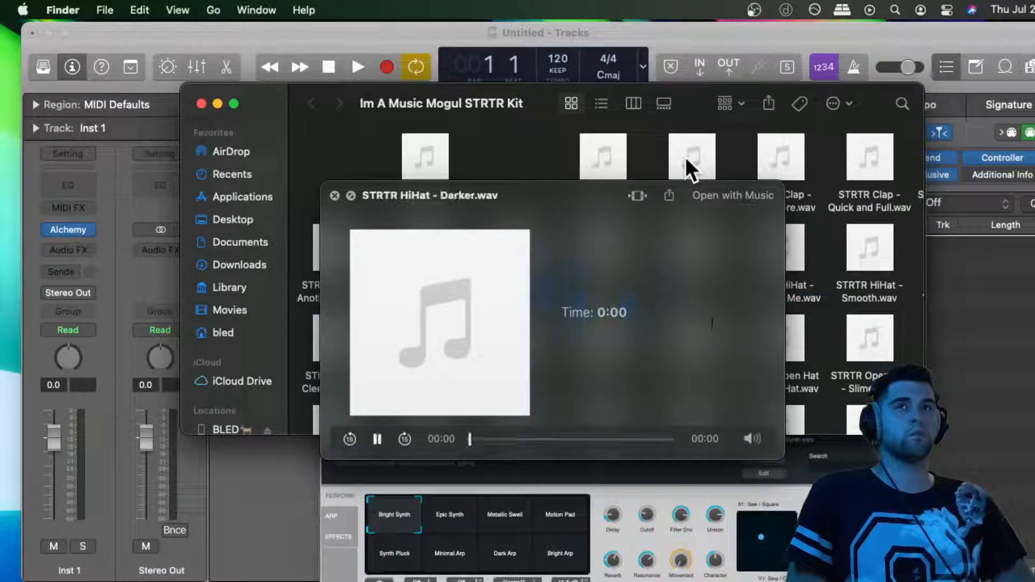
Audition the Just Clean crash and the Go To Kick, Hard Knock and Heavy kick samples
key("Left")
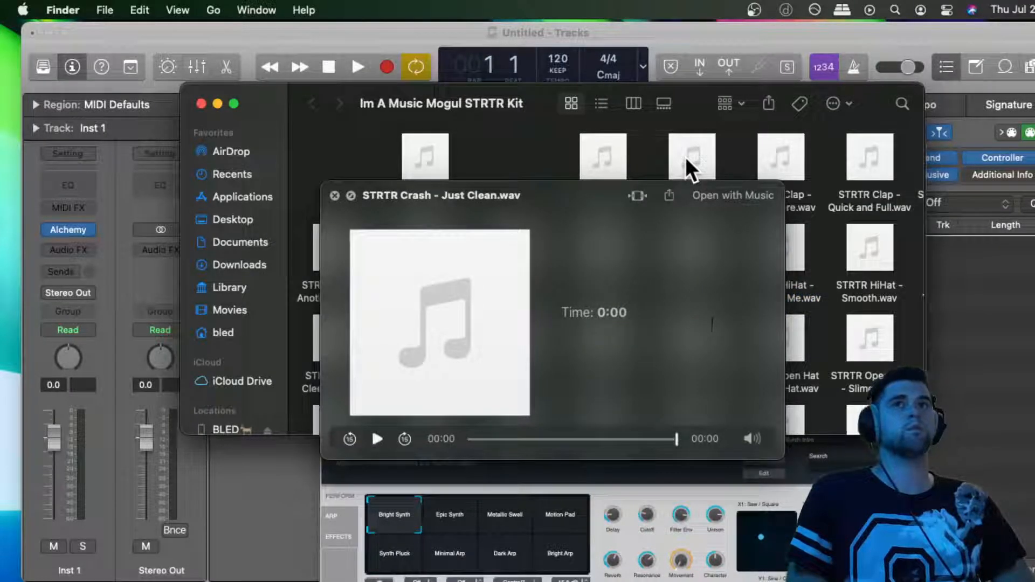
key("Left")
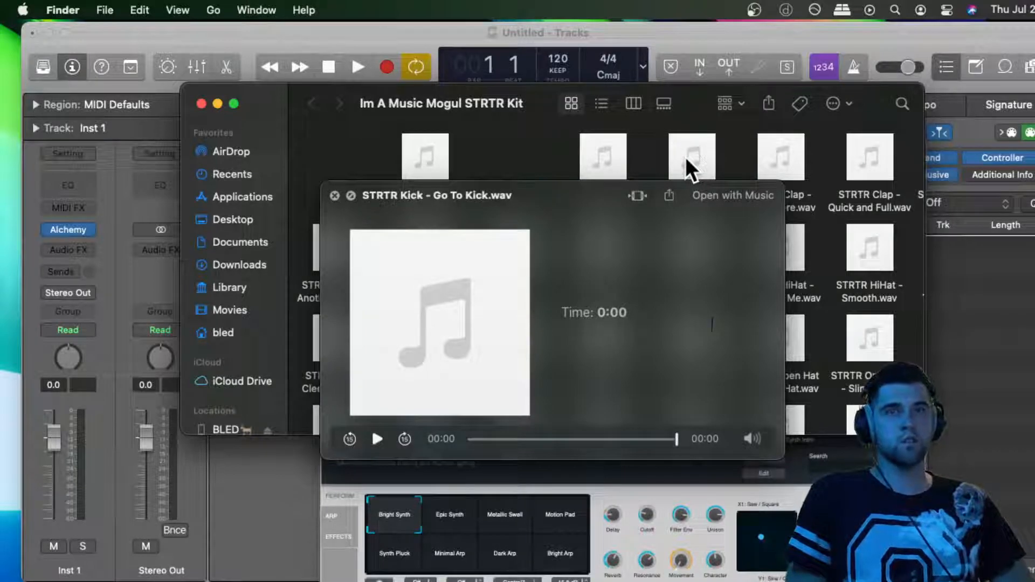
key("Left")
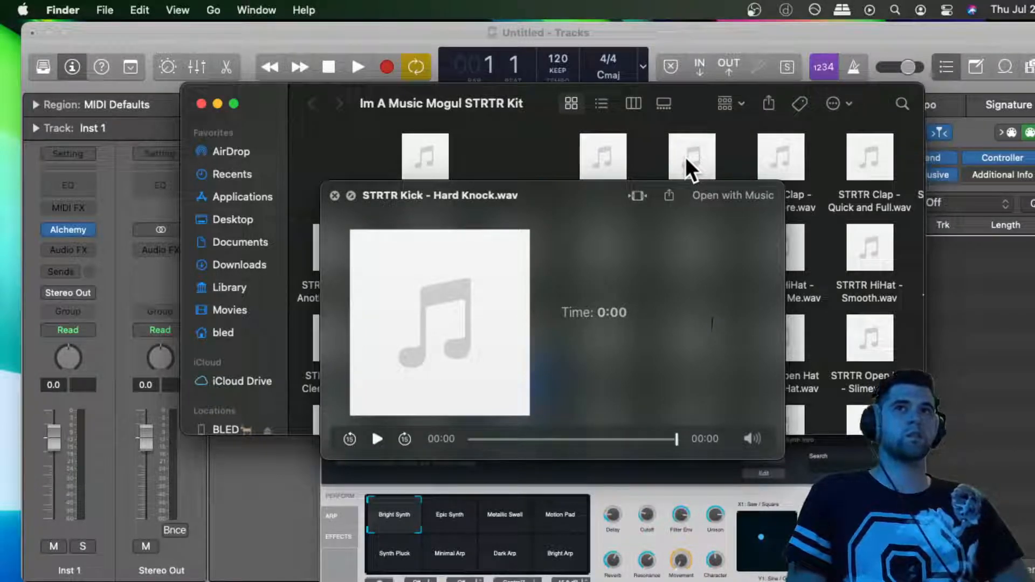
key("Left")
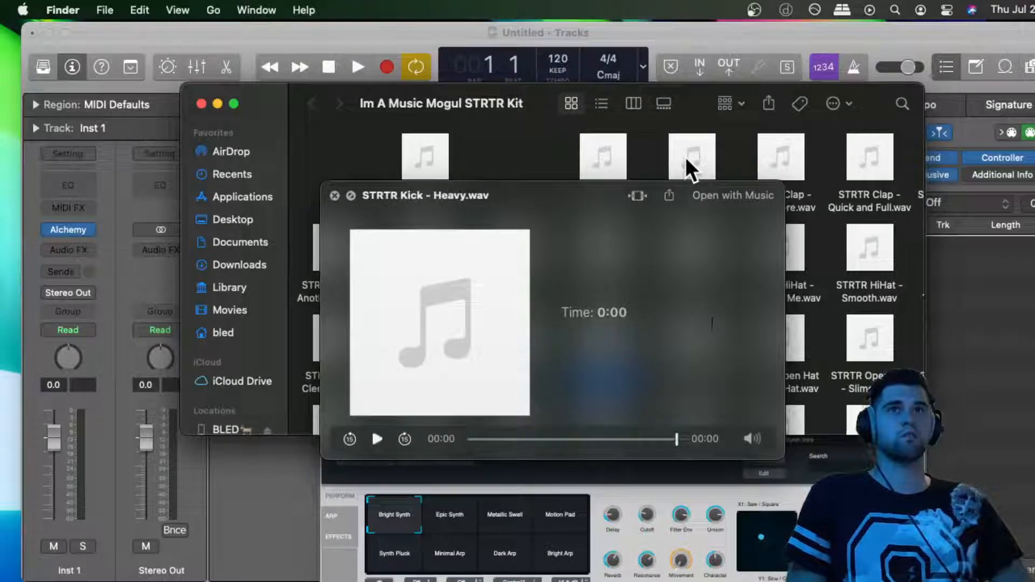
Audition the Chand3lier, Go To Open Hat and Slimey open hat samples
key("Left")
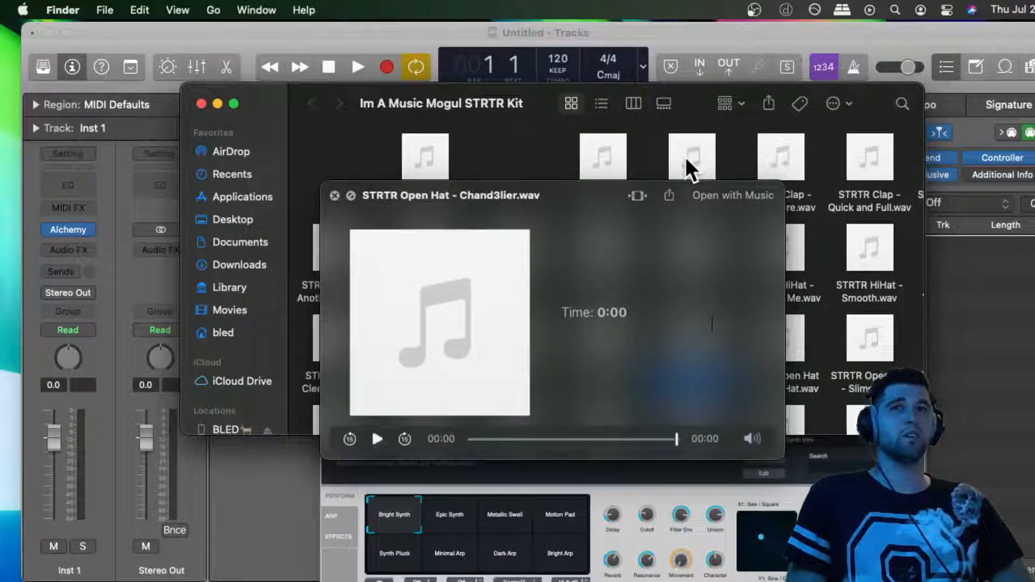
key("Left")
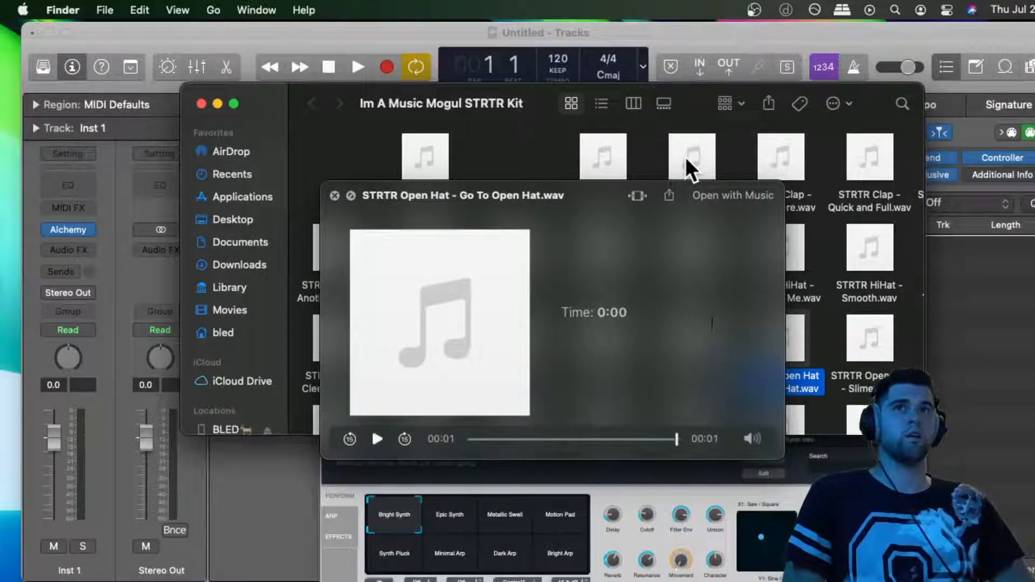
key("Right")
Audition the kit's percussion samples, including Ting, Tabla and Poppin
key("Down")
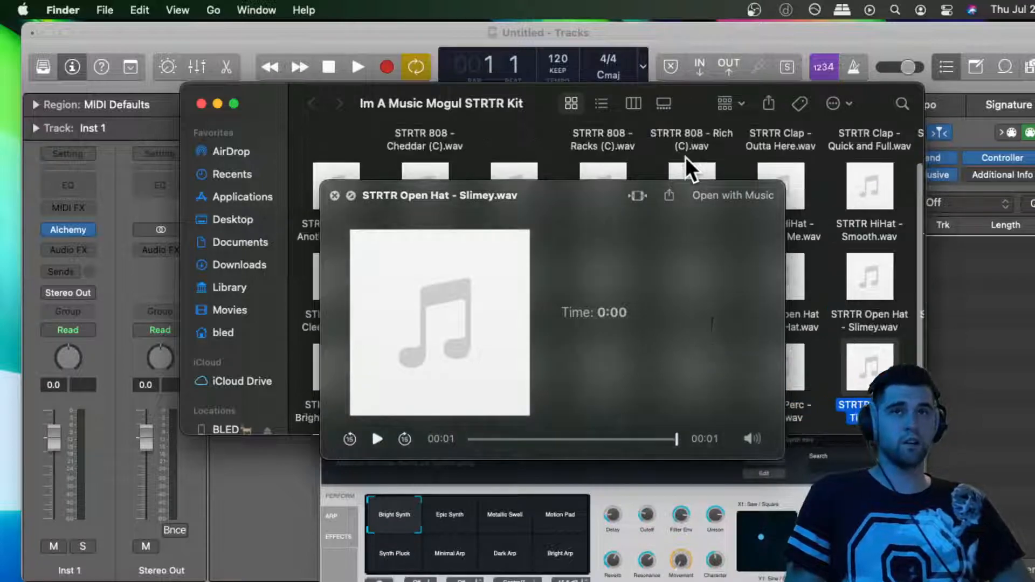
key("Left")
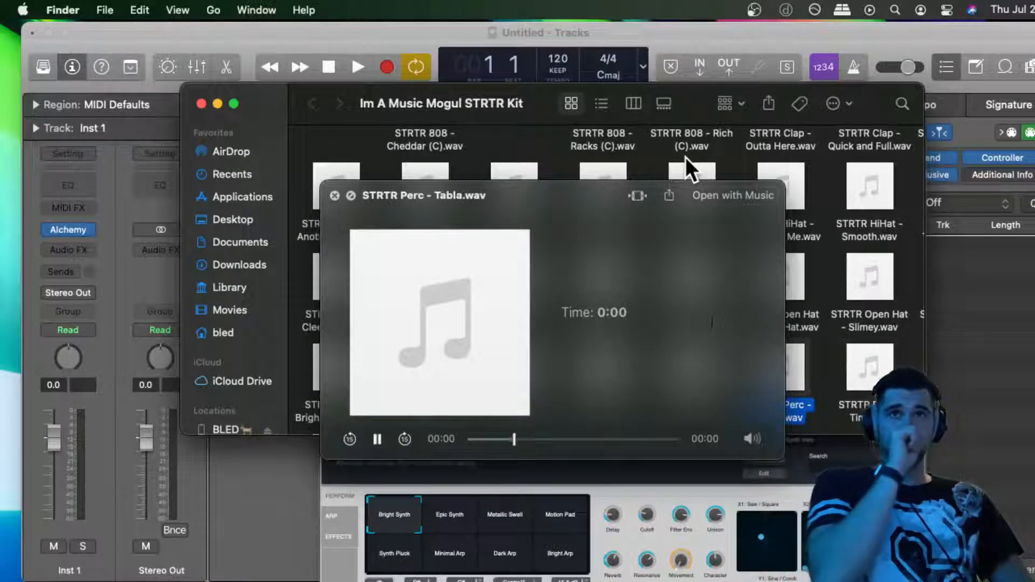
key("Left")
key("Left")
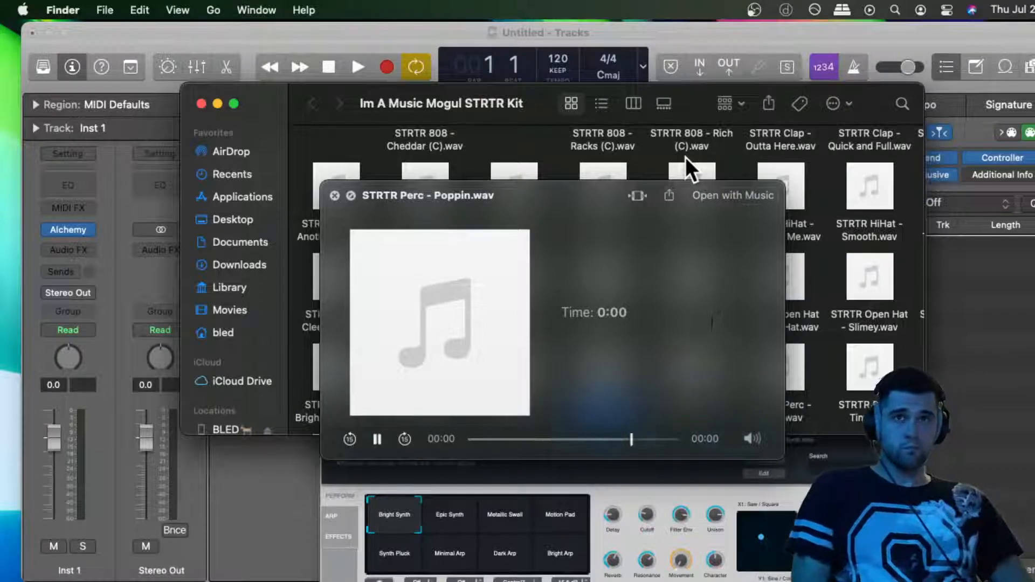
key("Left")
key("Left")
key("Left")
Audition the kit's snare samples, from Grind through Yes
key("Left")
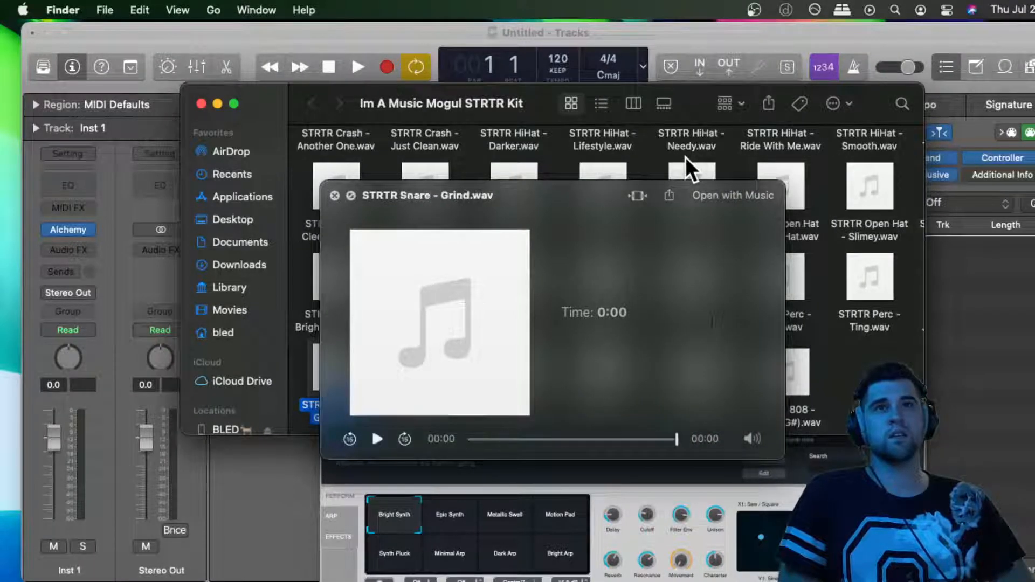
key("Left")
key("Left")
key("Left")
key("Left")
key("Right")
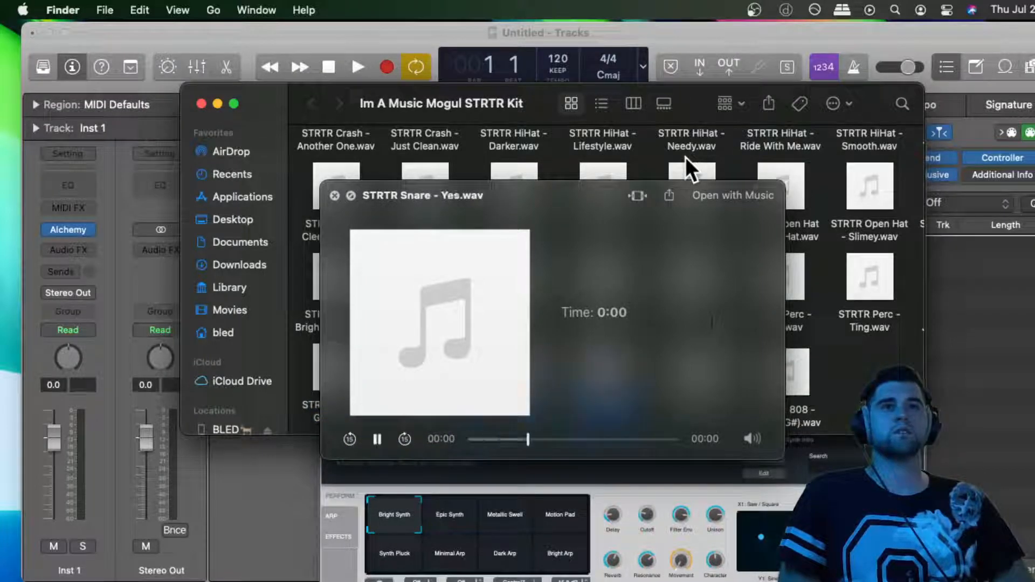
Compare the 808 samples Bando (D#) and Racks (G#), then close the preview
key("Right")
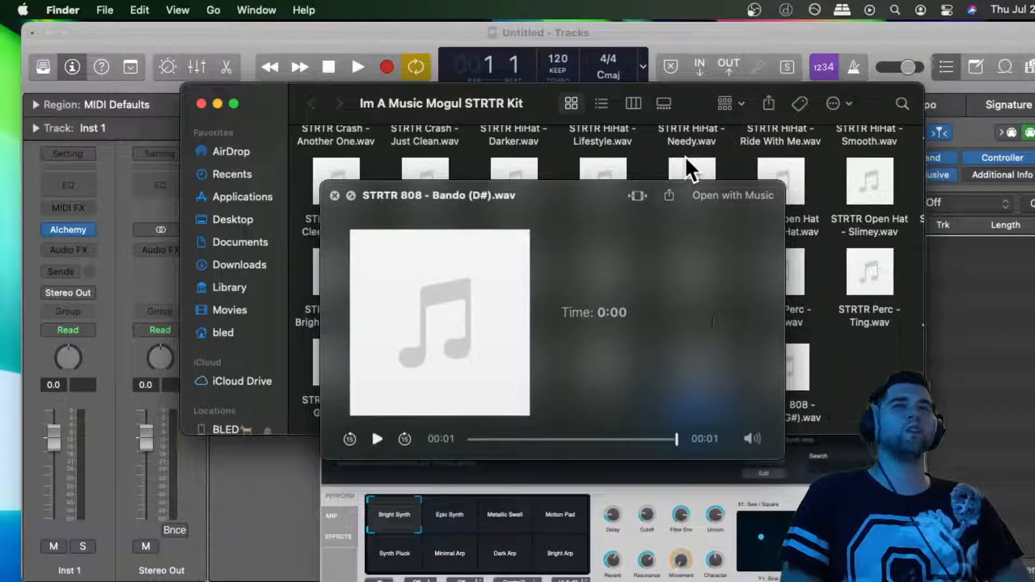
key("Left")
key("Right")
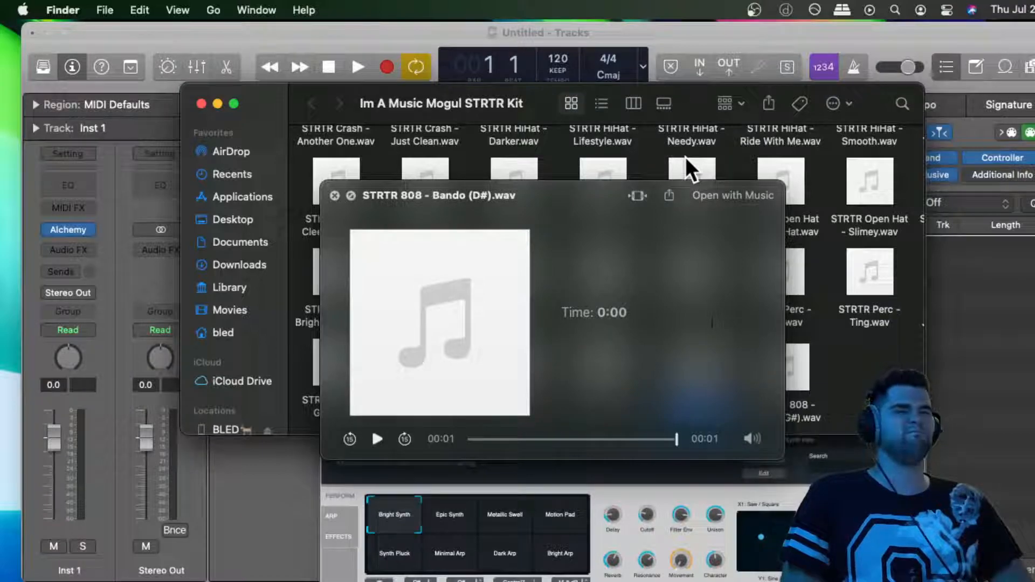
key("Right")
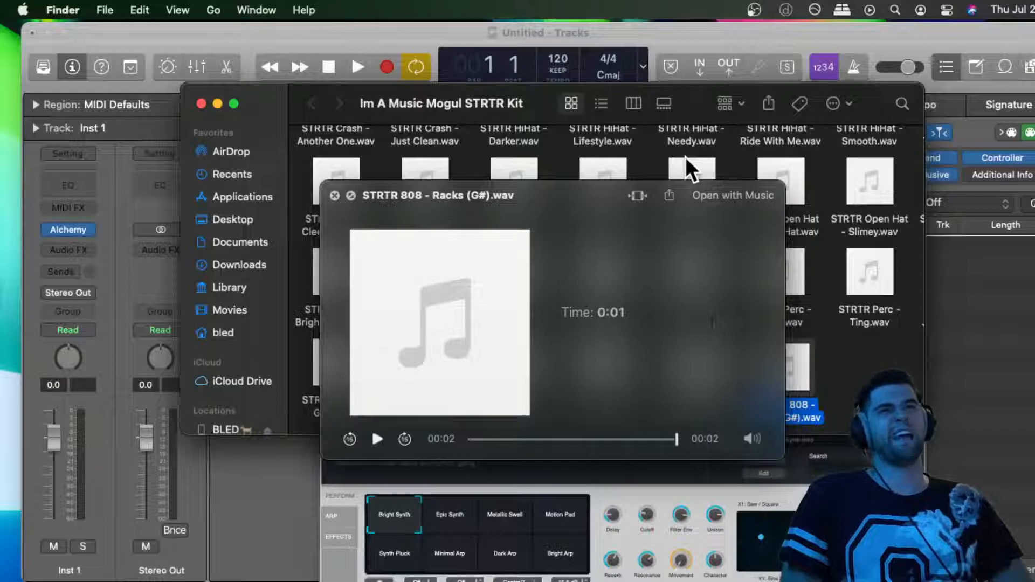
key("Left")
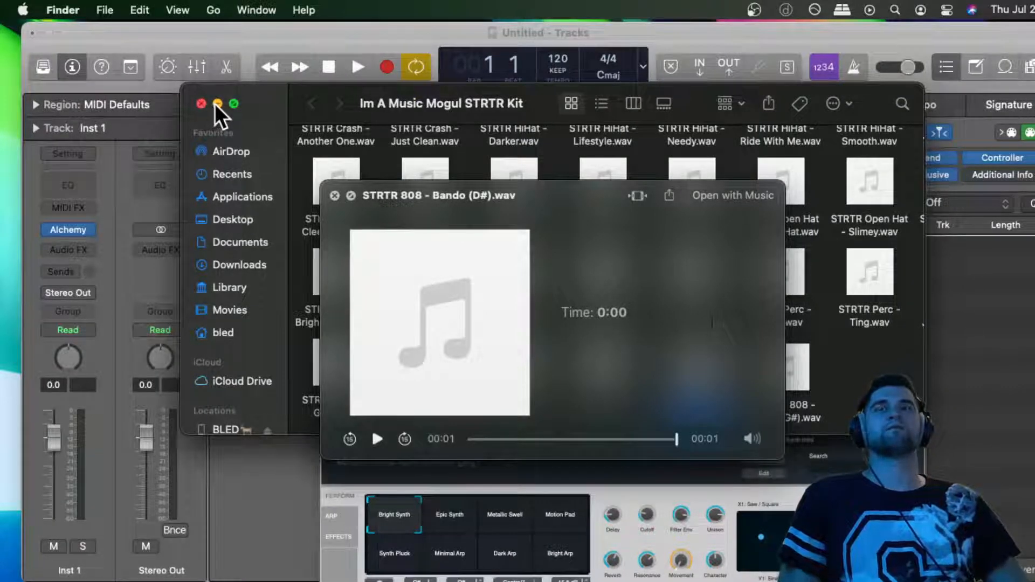
left_click(334, 195)
Move the kit folder window clear of the track headers and close the Inst 1 Alchemy window
left_click_drag(246, 107, 636, 180)
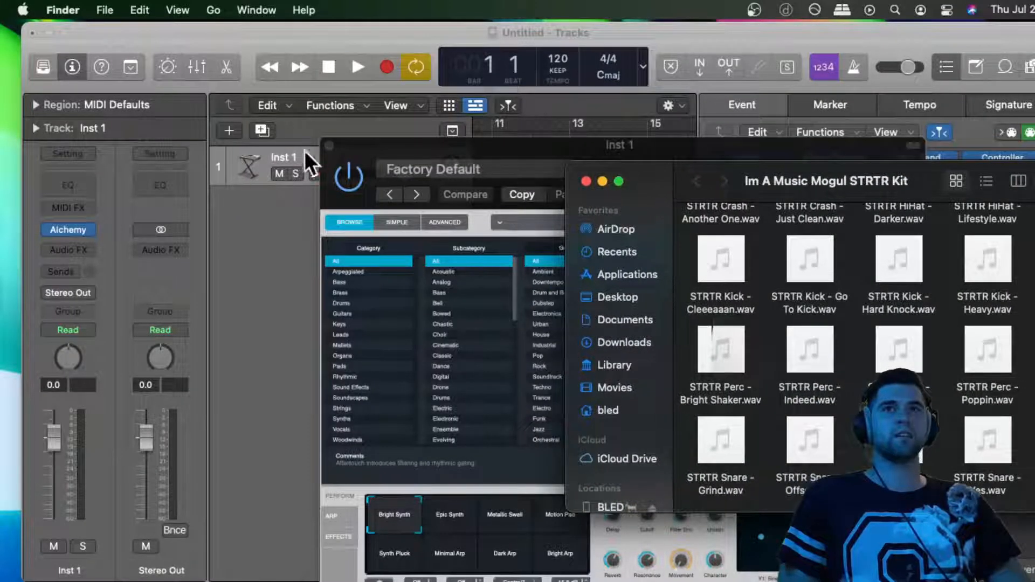
left_click(331, 142)
left_click(331, 141)
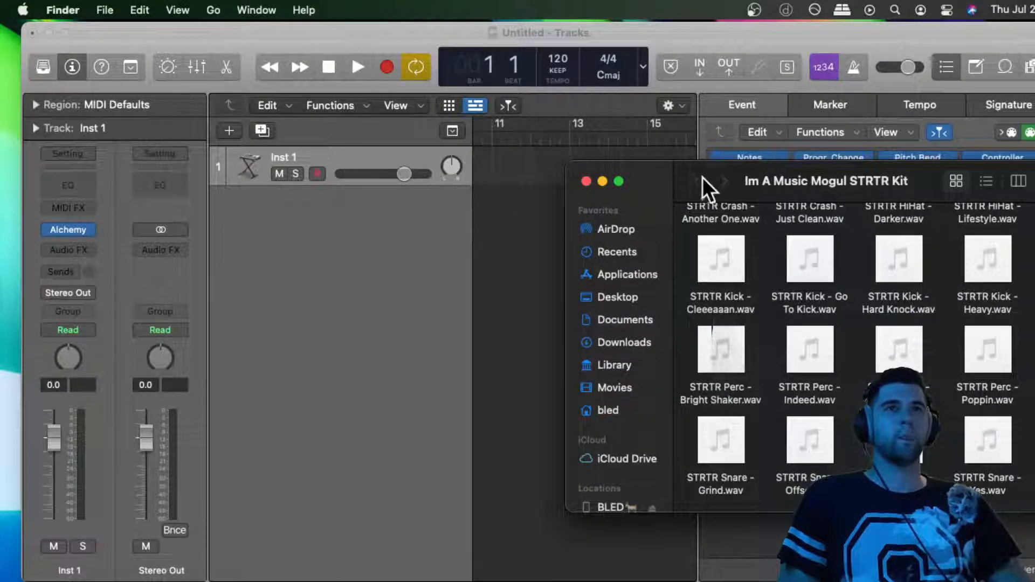
Add STRTR 808 - Bando (D#).wav from the kit folder as a new Quick Sampler instrument track
scroll(839, 402, "right", 5)
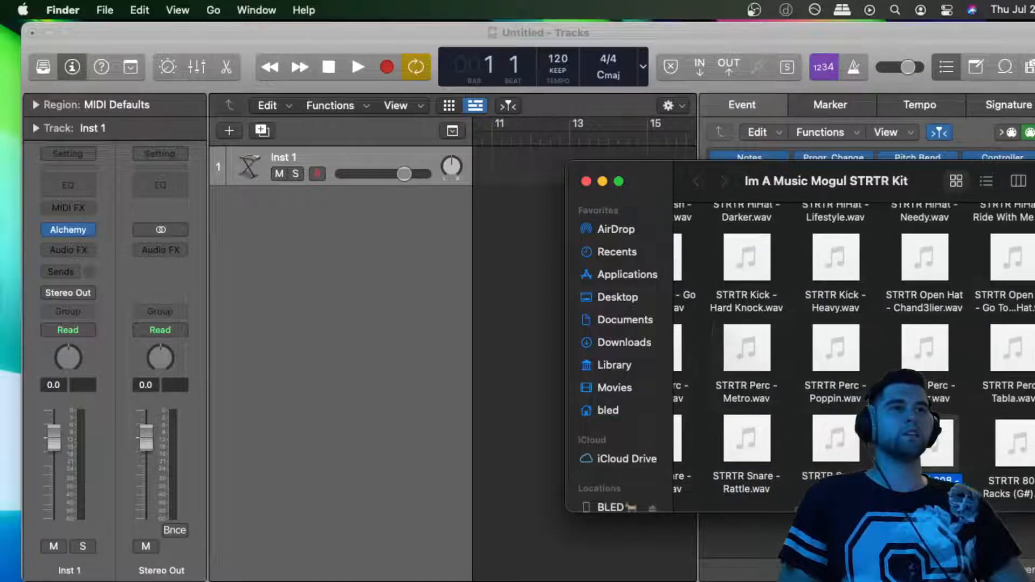
left_click_drag(939, 455, 378, 315)
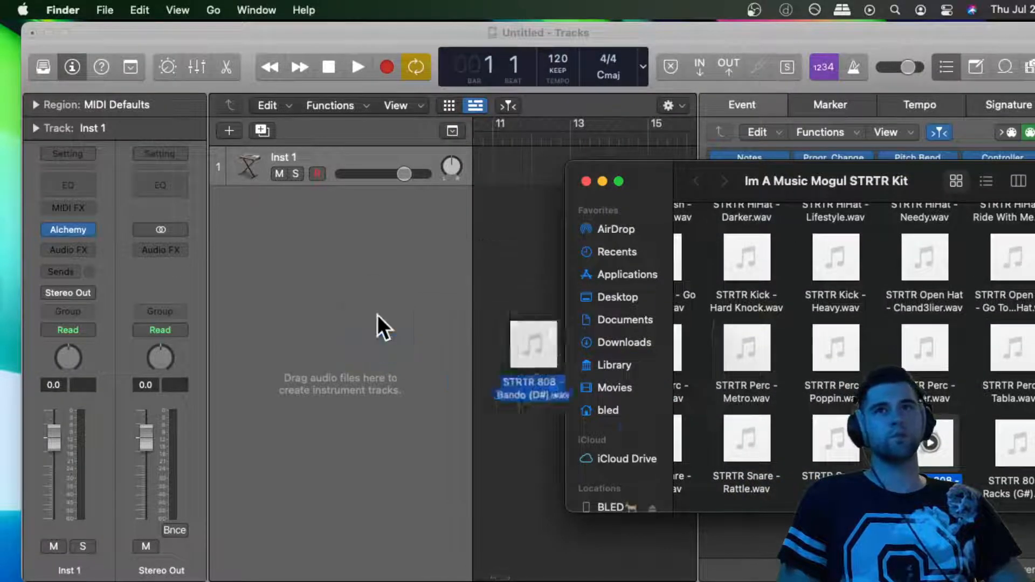
left_click_drag(945, 469, 329, 245)
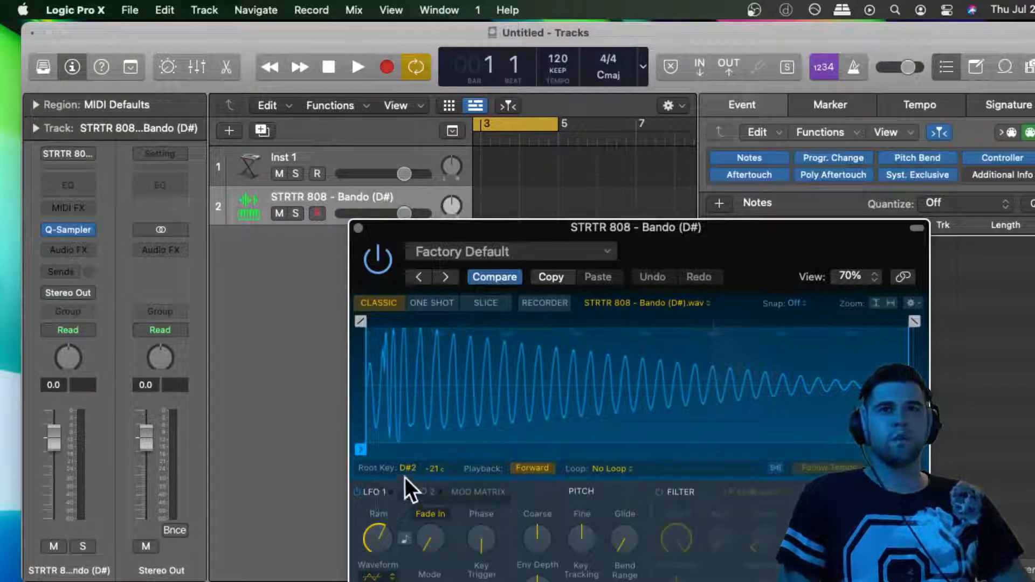
Reposition the Quick Sampler window and set the sample's root key fine tuning to 0 cents
left_click_drag(795, 242, 745, 234)
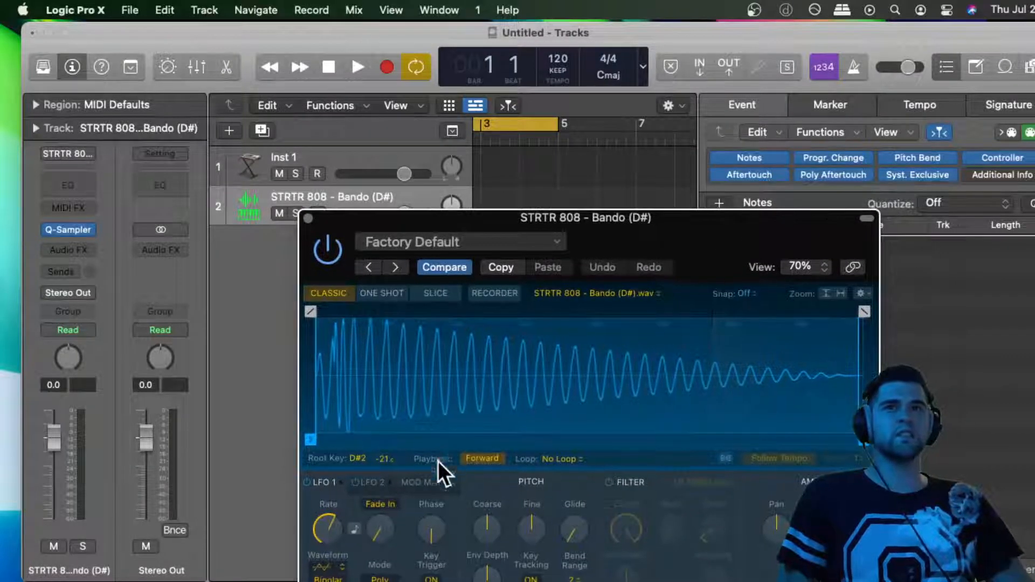
left_click_drag(389, 461, 386, 455)
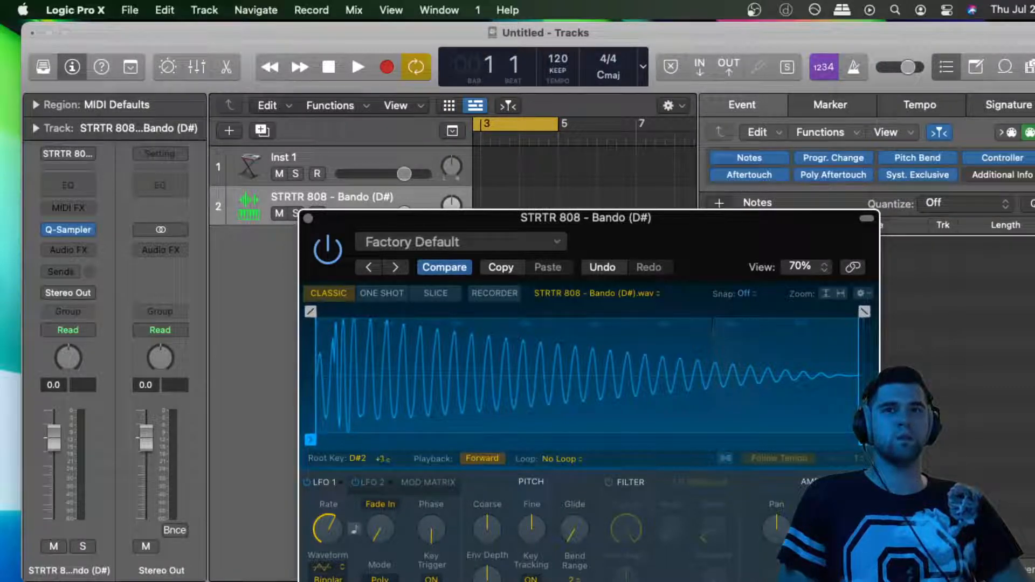
left_click_drag(383, 458, 383, 460)
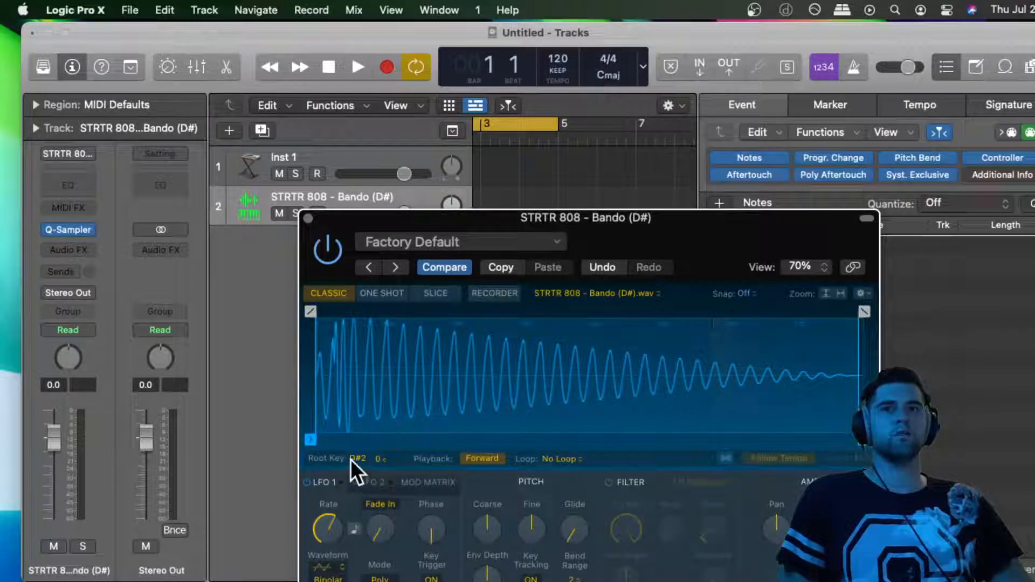
Move the Quick Sampler window down and set the project key to D♭ major
left_click_drag(668, 238, 691, 252)
left_click(611, 76)
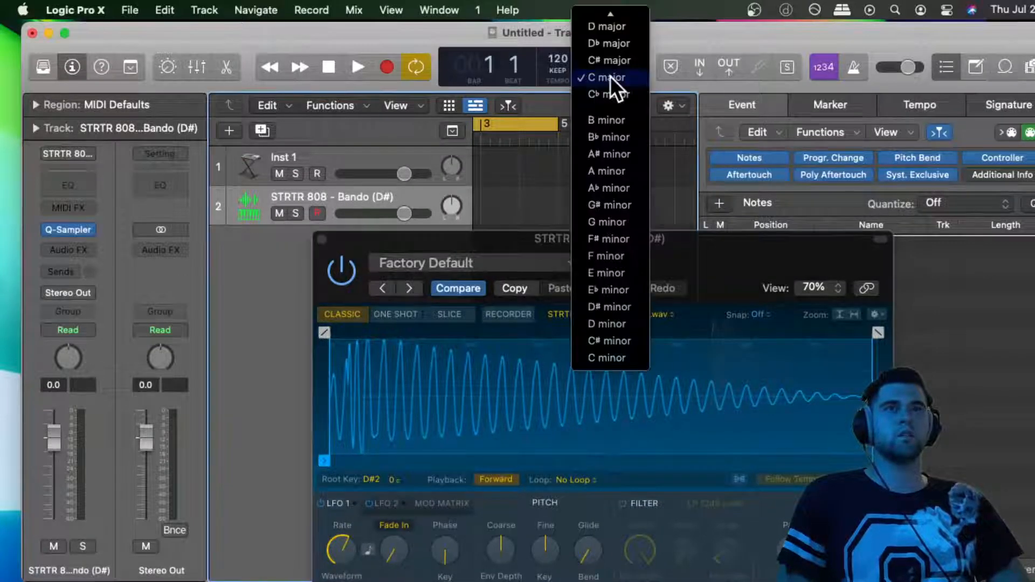
left_click(623, 44)
scroll(531, 192, "left", 3)
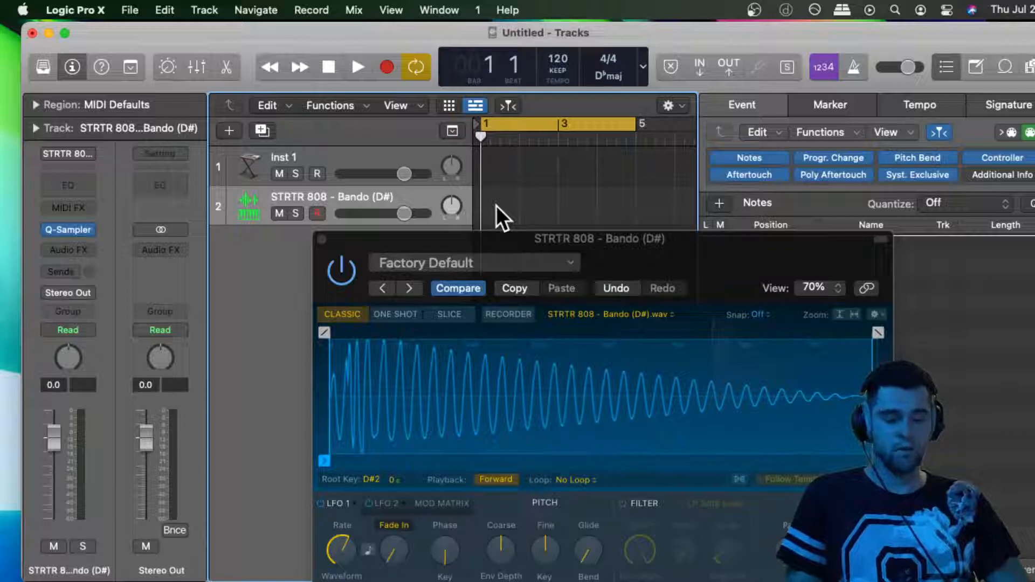
Open Musical Typing, move its window aside, and play several notes to test the Bando 808 track
key("super+k")
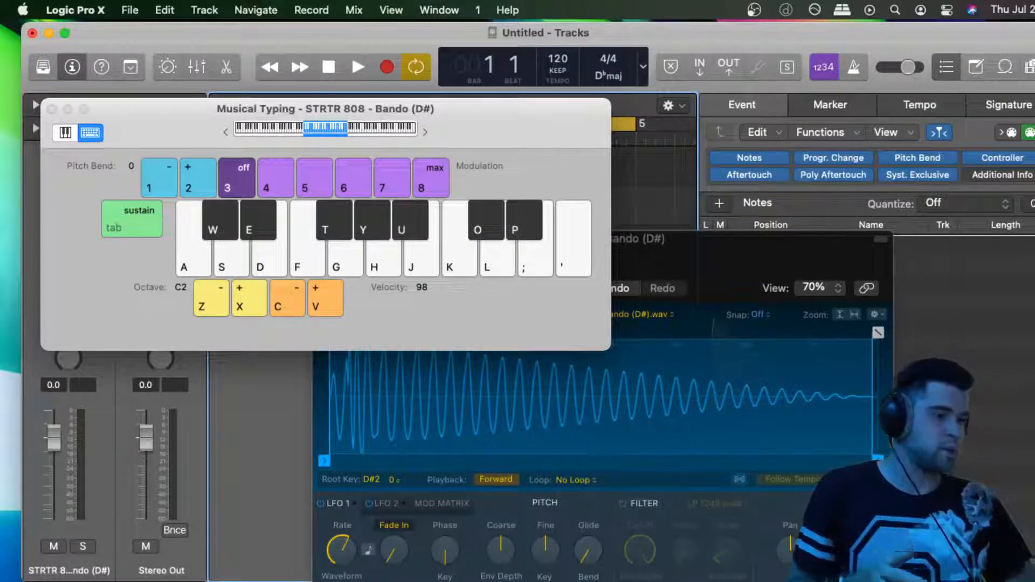
key("super+k")
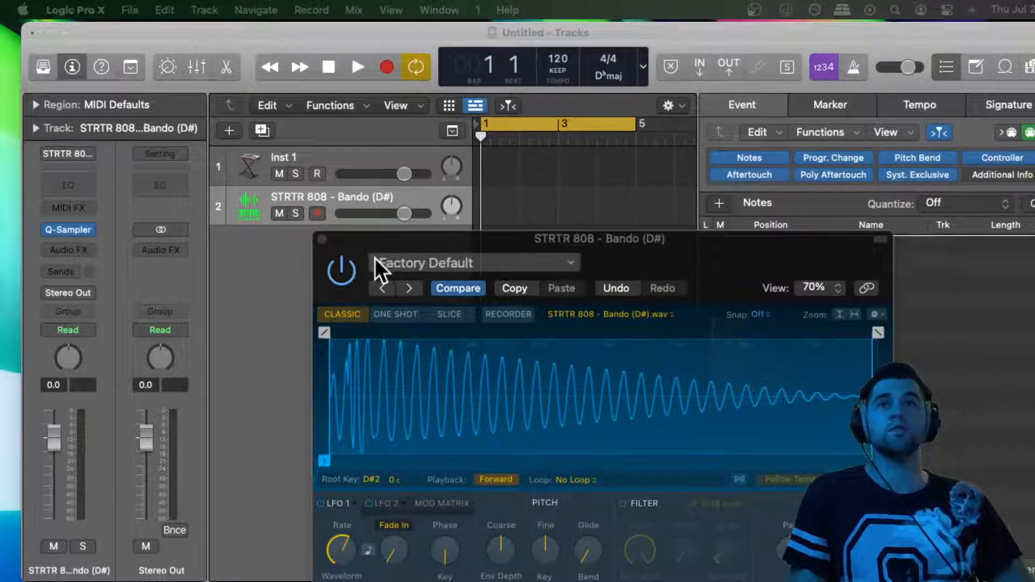
key("super+k")
left_click_drag(486, 129, 580, 129)
key("j")
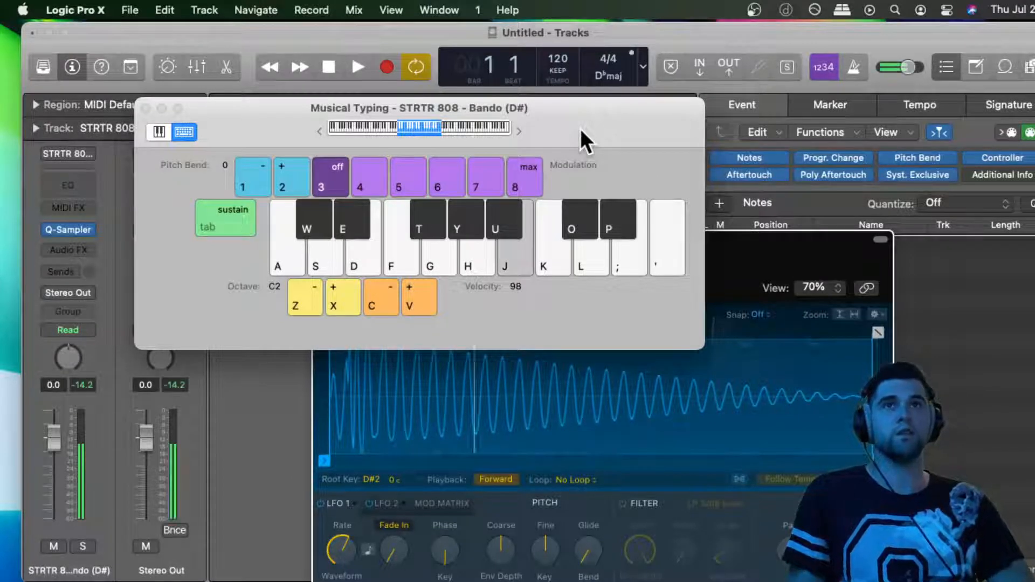
key("h")
key("f")
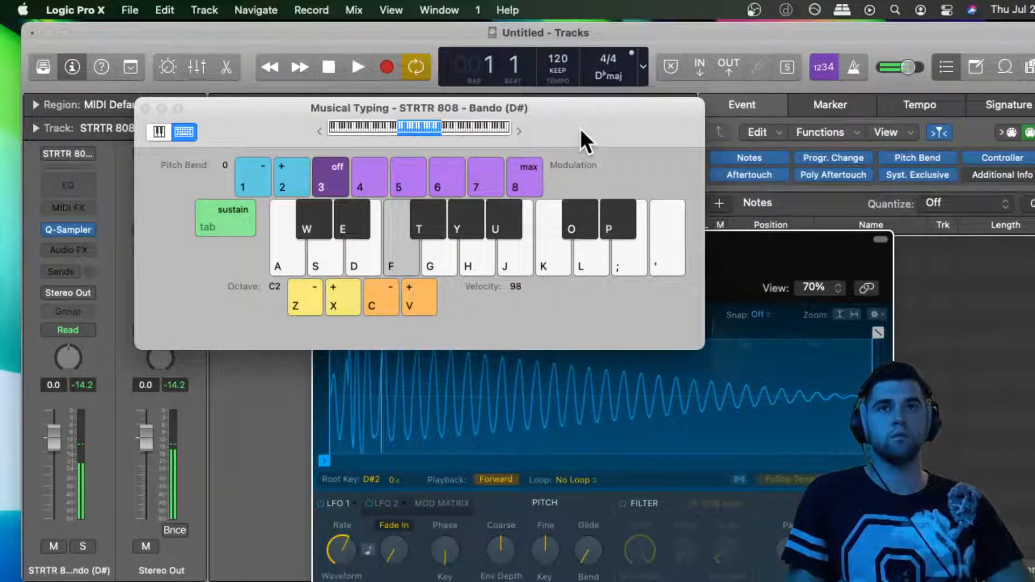
Play a run of low and high notes in Musical Typing to hear the Bando 808 at different pitches
key("d")
key("s")
key("a")
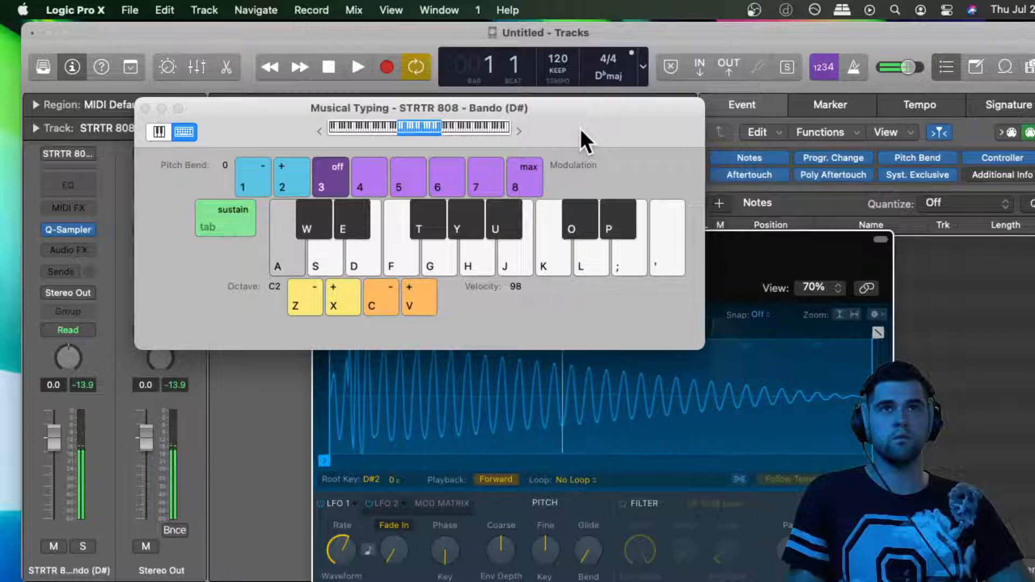
key("l")
key("l")
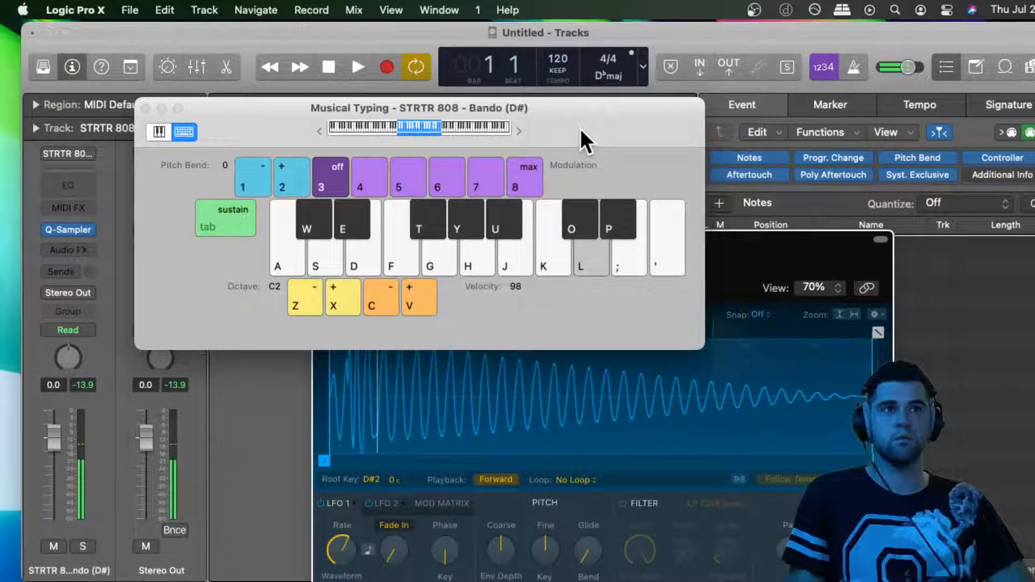
key("k")
key("k")
key("l")
key("k")
key("j")
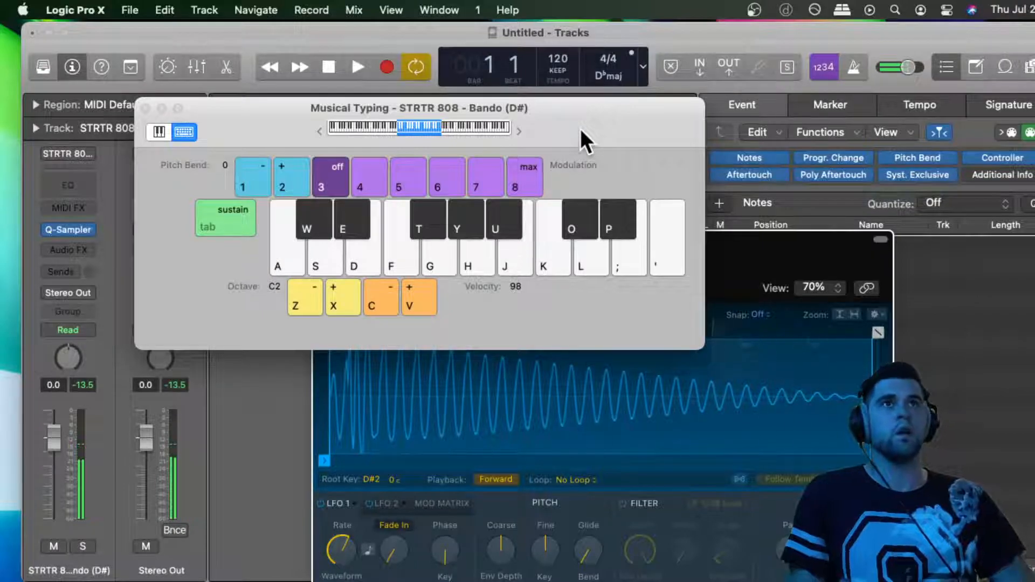
Set the project tempo to 143, turn on the metronome, and play 808 notes over the looped playback
left_click_drag(580, 128, 605, 293)
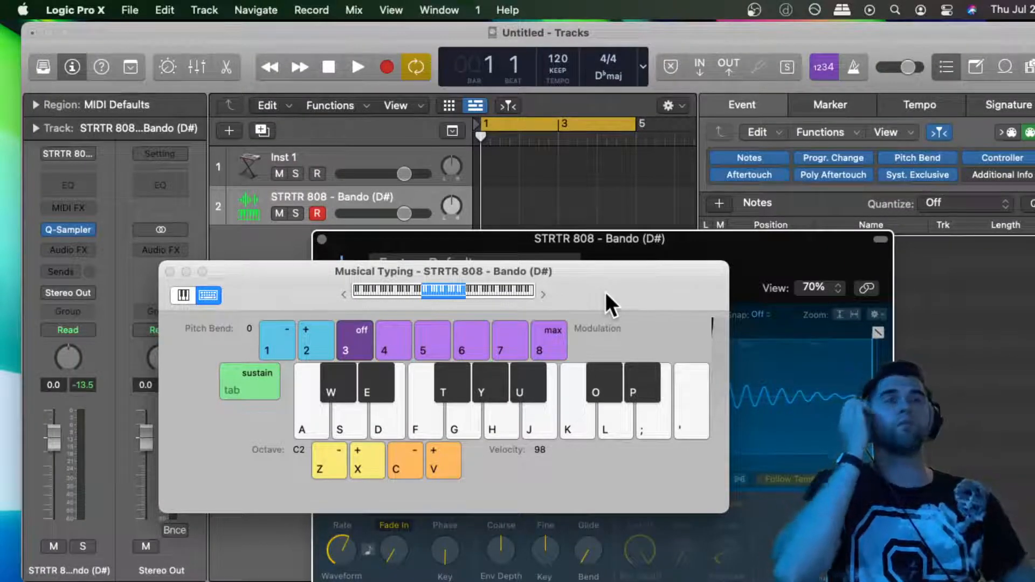
left_click(558, 64)
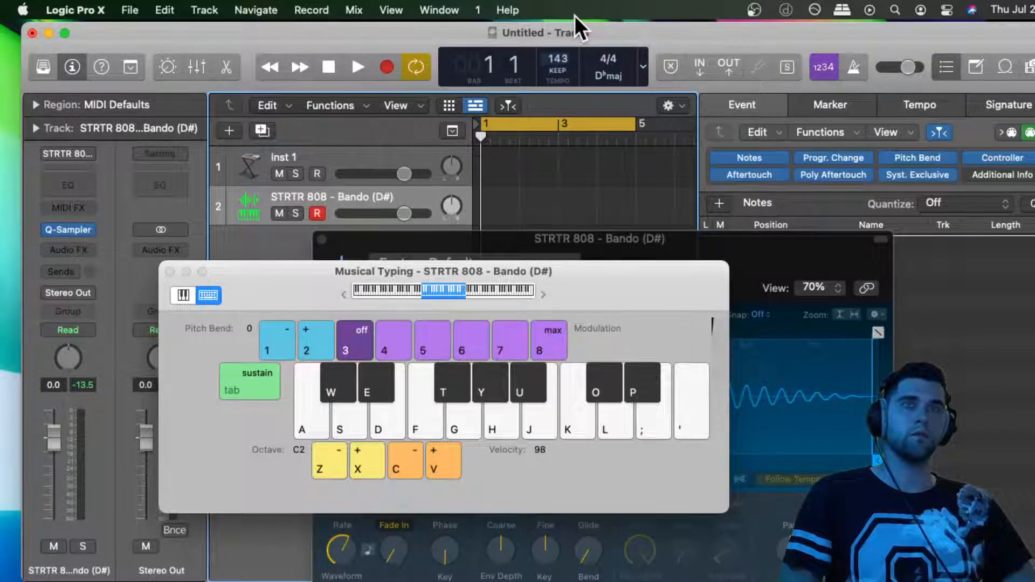
left_click(855, 67)
key("space")
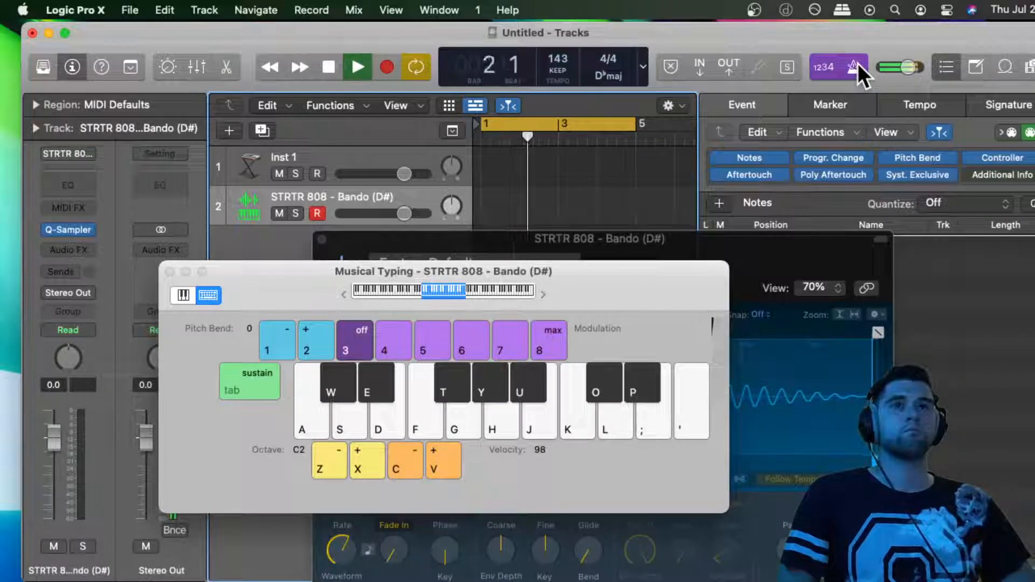
key("k")
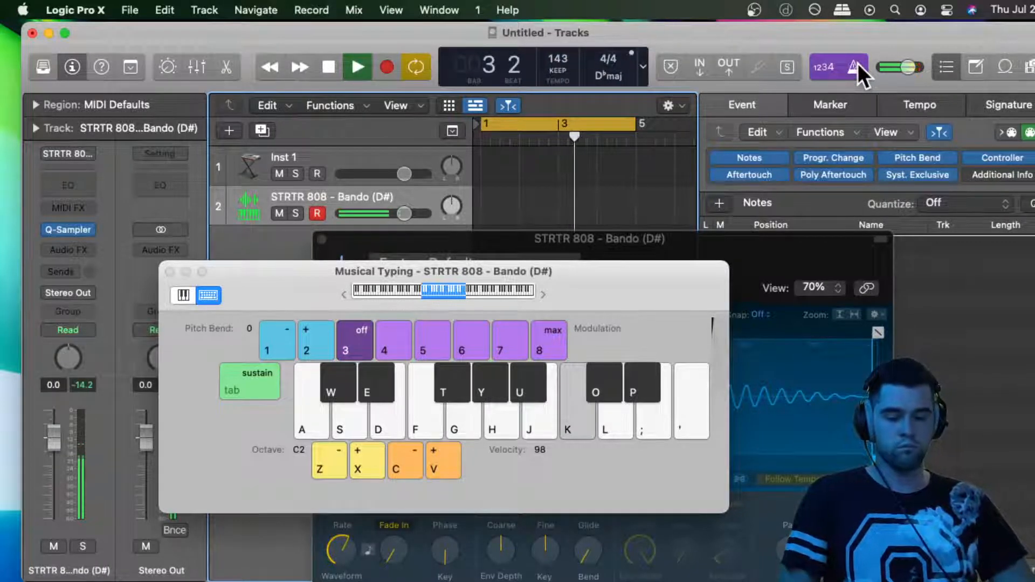
key("k")
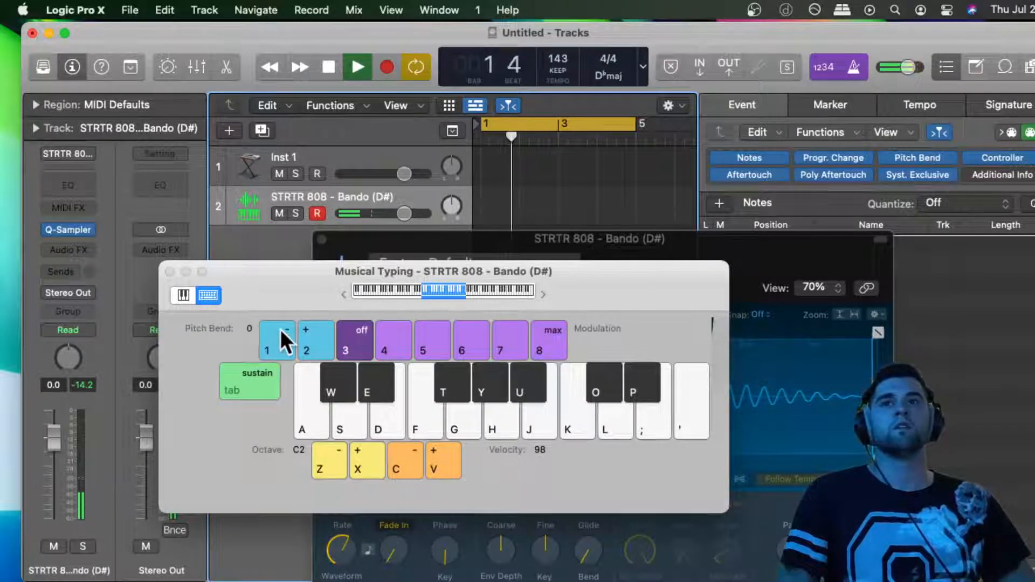
key("space")
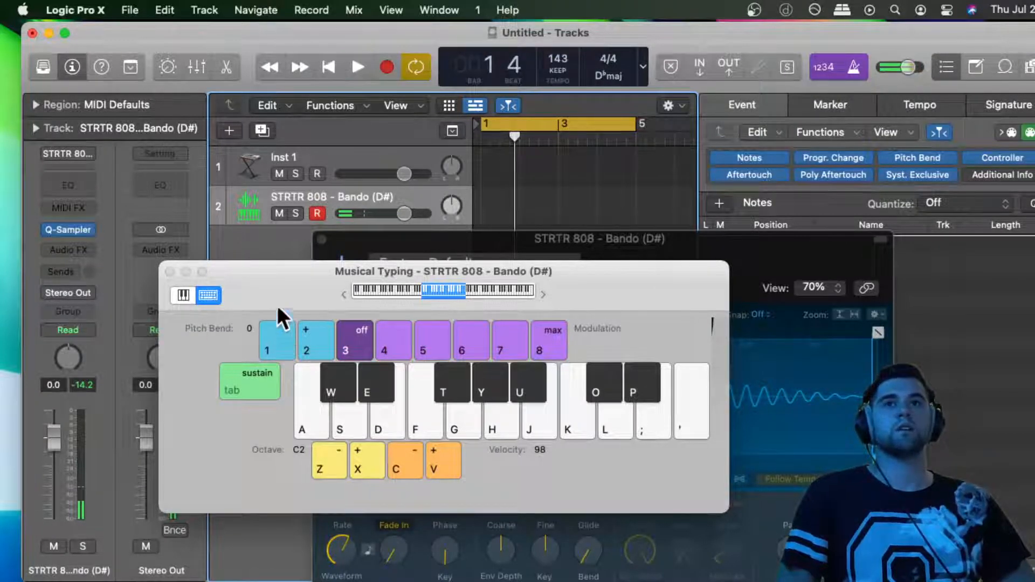
Close Musical Typing, move the Quick Sampler window up, and set its polyphony to Mono
left_click(169, 270)
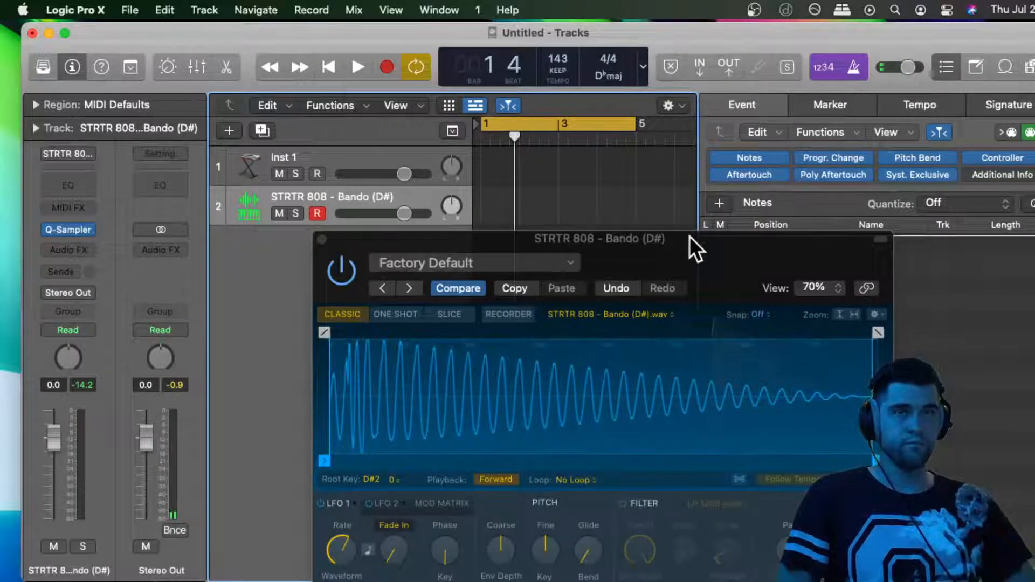
left_click_drag(690, 236, 565, 132)
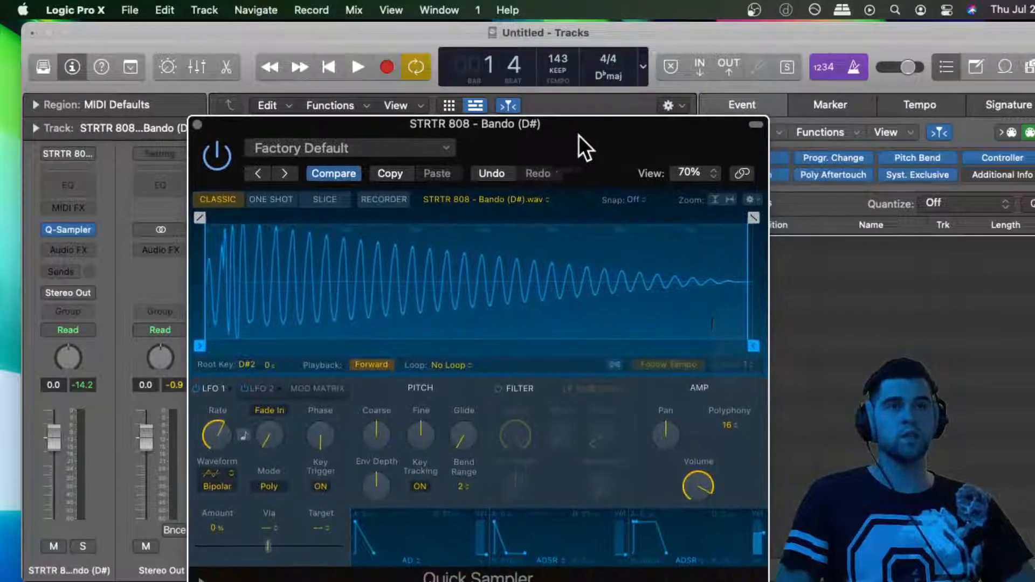
left_click(727, 425)
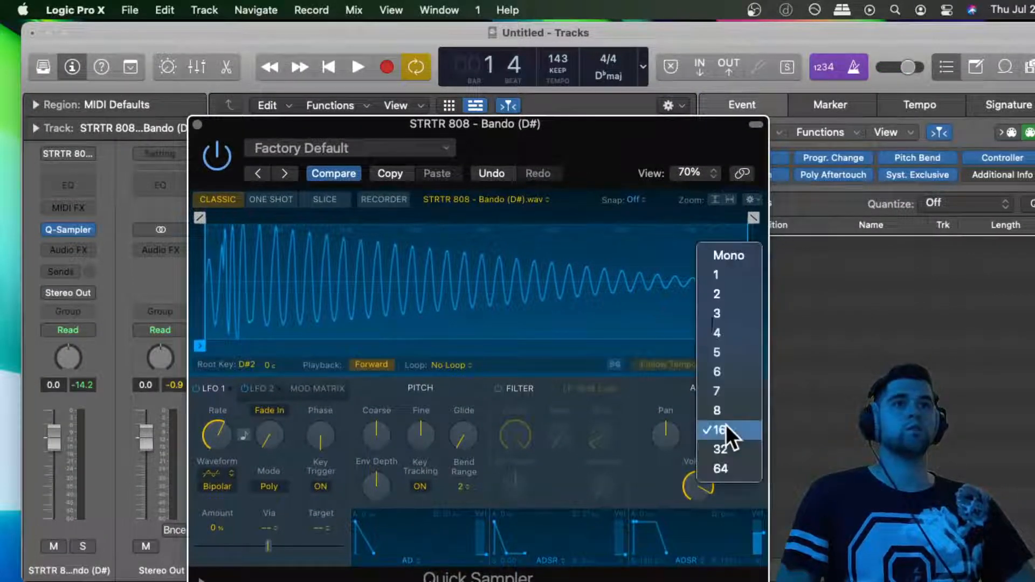
left_click(728, 255)
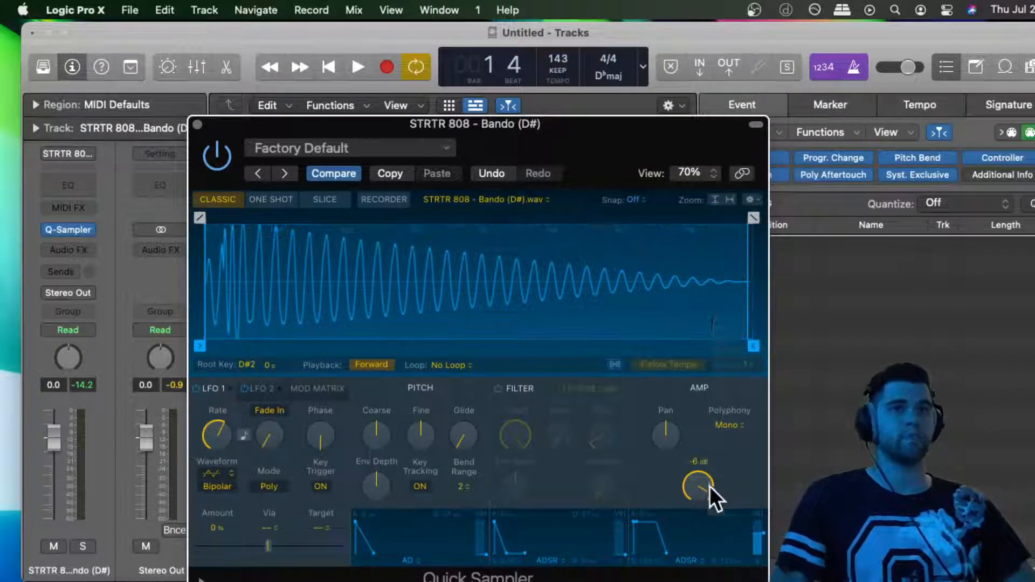
Try the AR type for Quick Sampler's amp envelope and play several 808 notes with Musical Typing
left_click(684, 562)
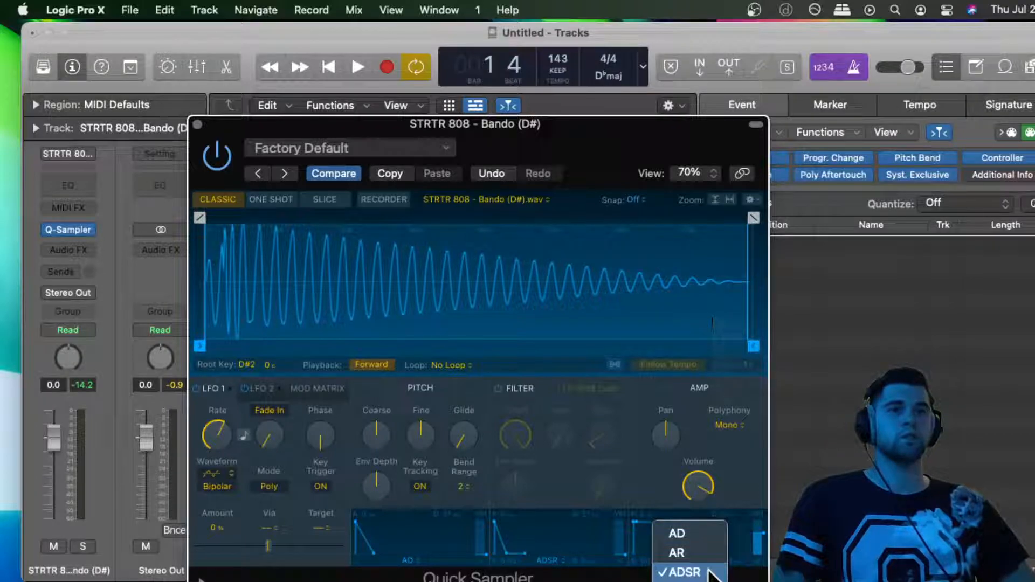
left_click(702, 554)
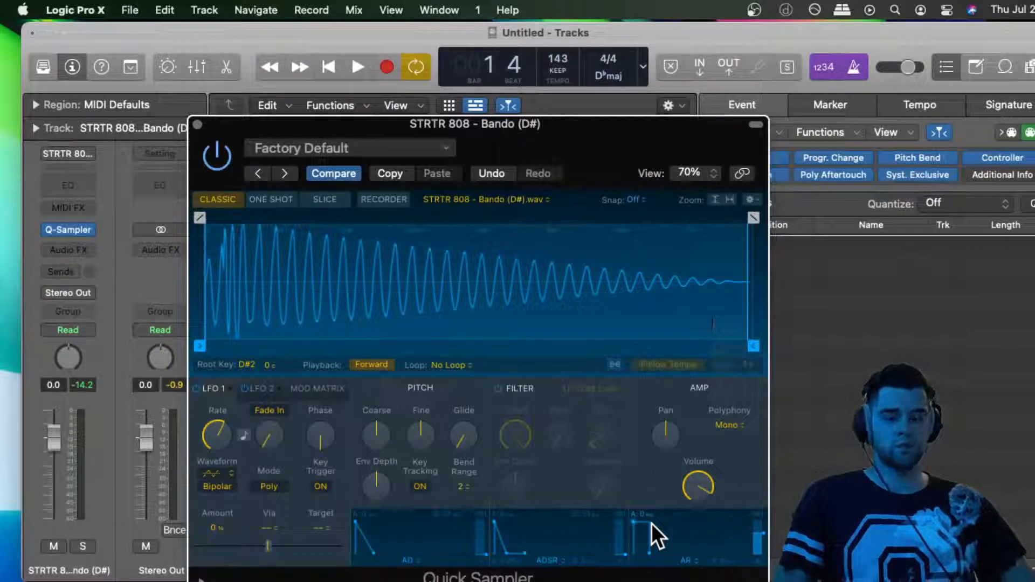
key("super+k")
key("k")
key("k")
key("j")
key("d")
key("d")
key("j")
key("k")
key("l")
key("s")
key("d")
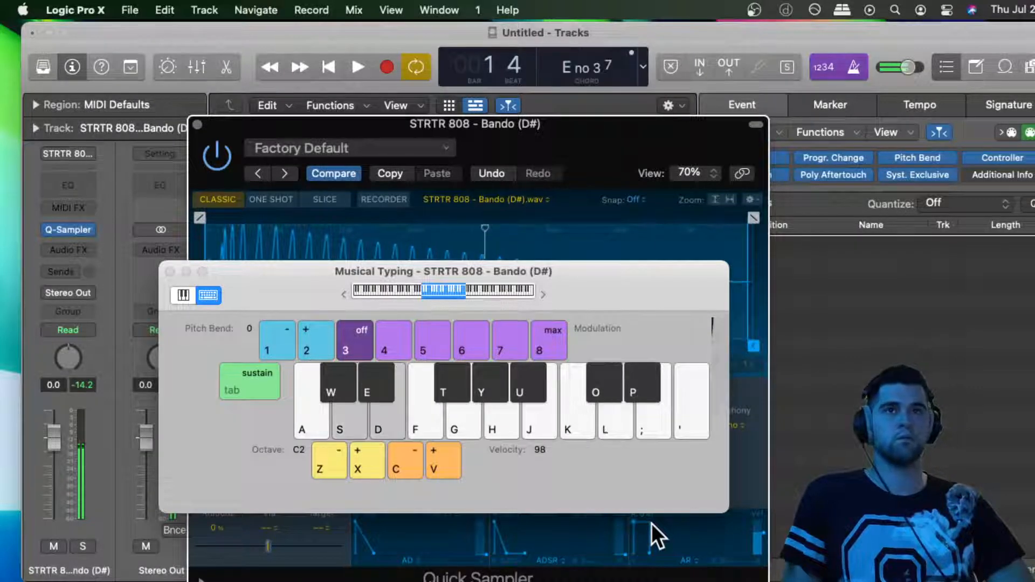
key("d")
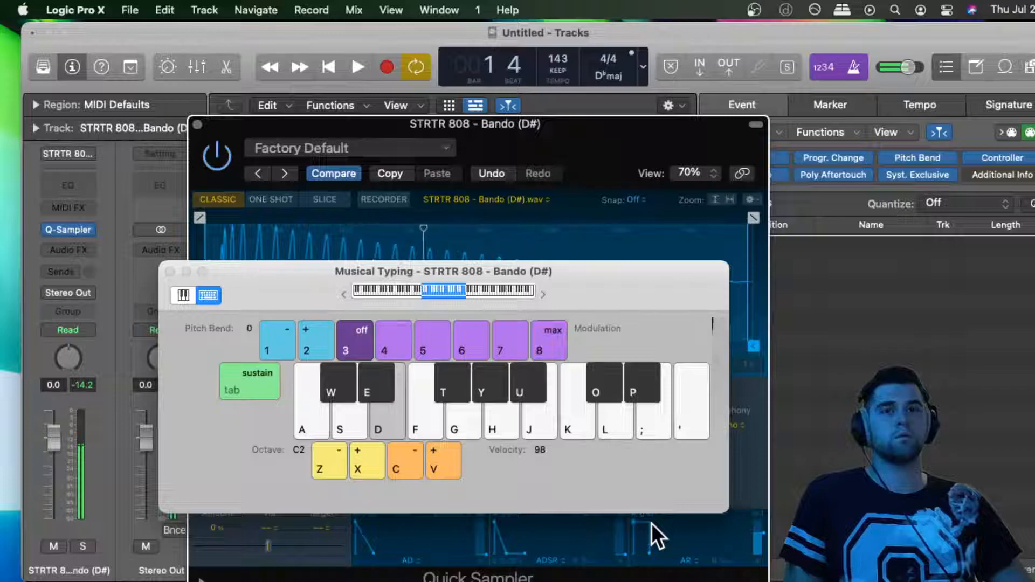
Set Quick Sampler's amp envelope type to ADSR and play a single note repeatedly to test the 808's response
left_click(651, 523)
left_click(683, 561)
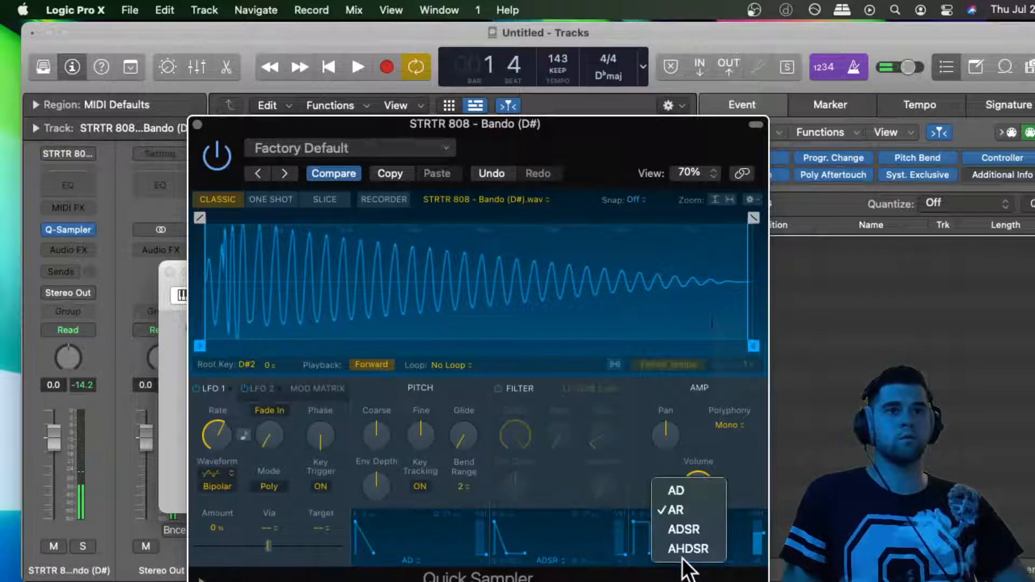
left_click(688, 533)
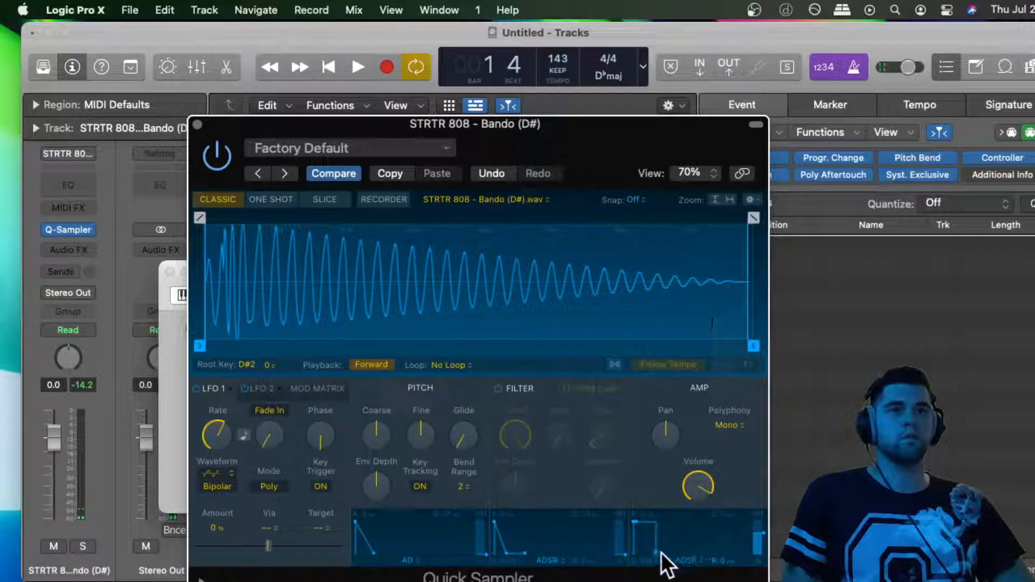
key("d")
key("d")
key("d")
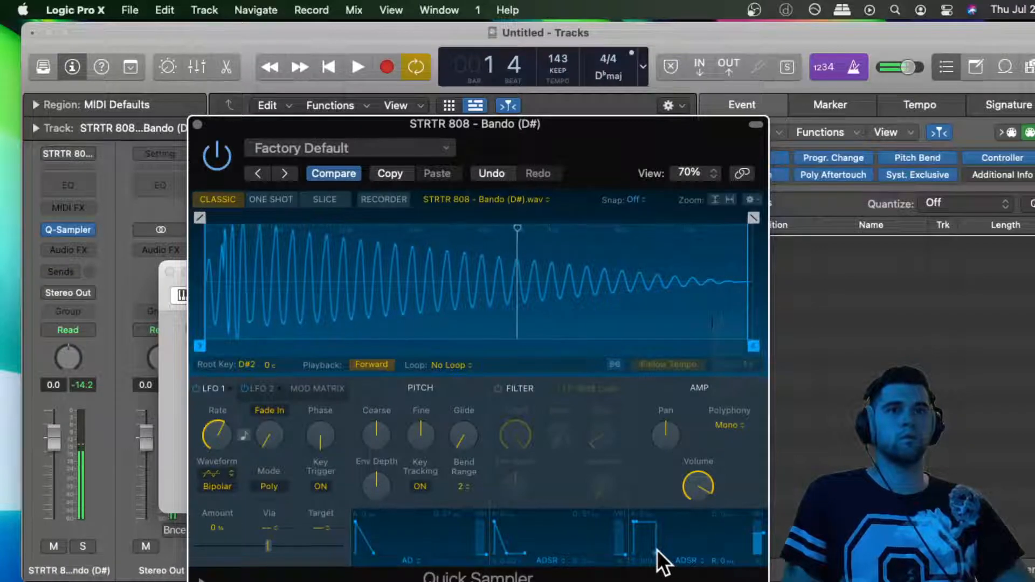
key("d")
key("d")
key("d")
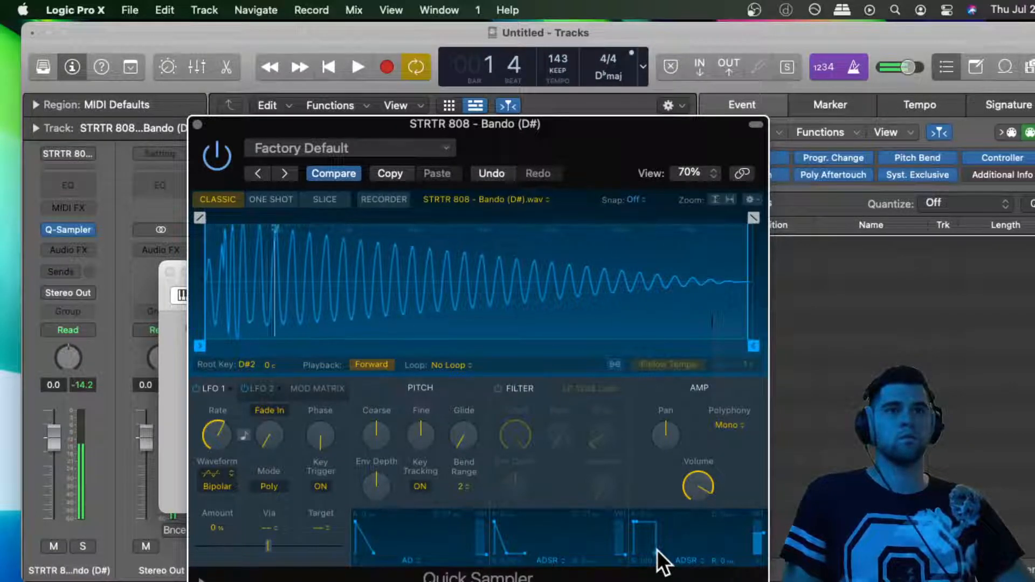
key("d")
key("d")
key("d")
key("d")
key("d")
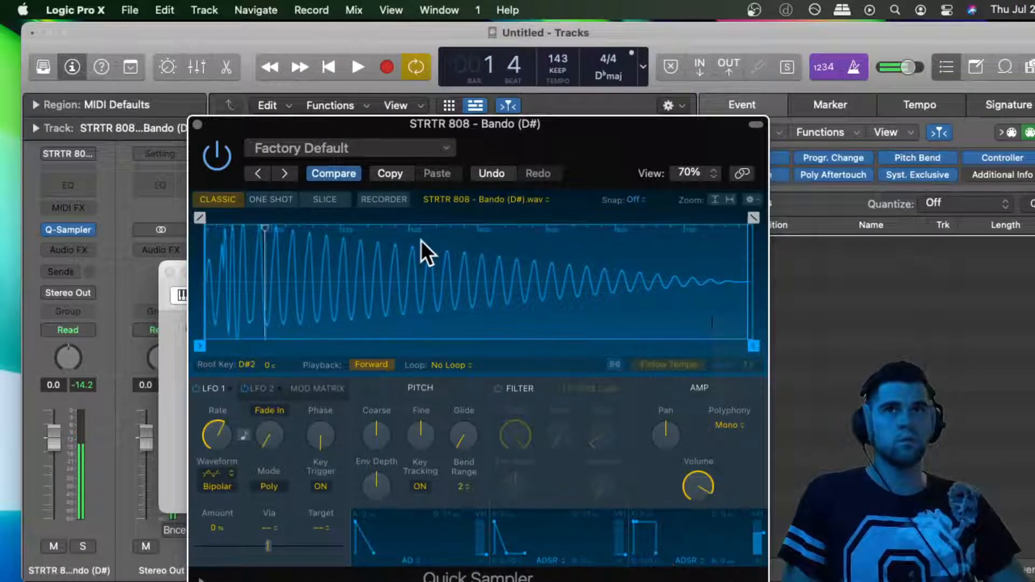
Close the Quick Sampler window, Musical Typing and the event list to widen the tracks area
left_click(197, 125)
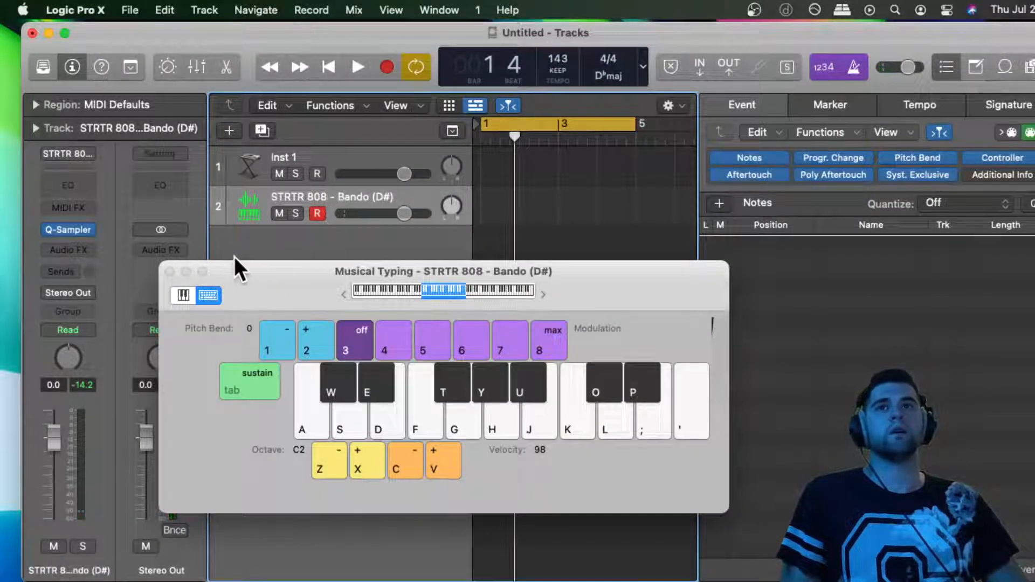
left_click(169, 271)
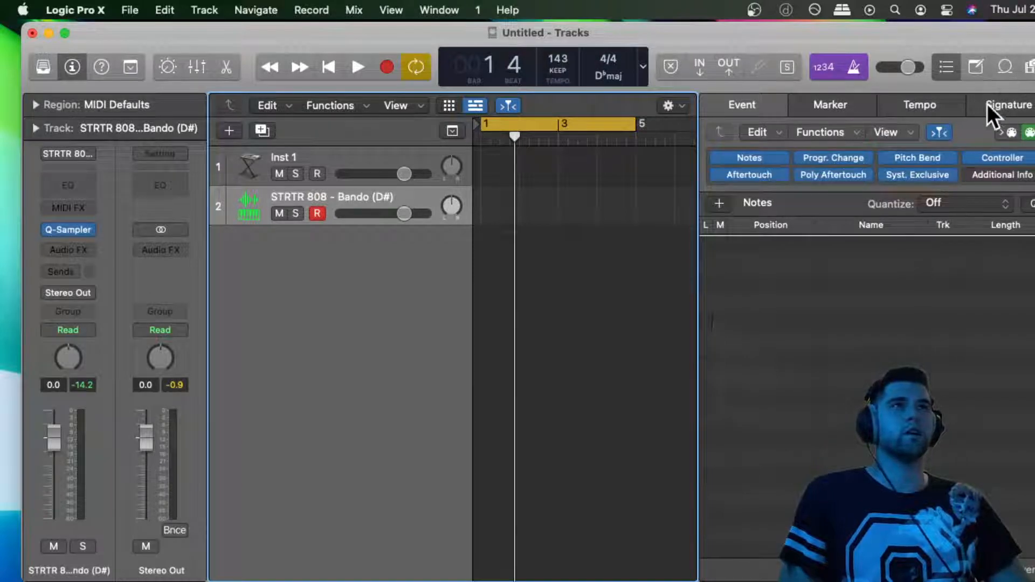
double_click(741, 107)
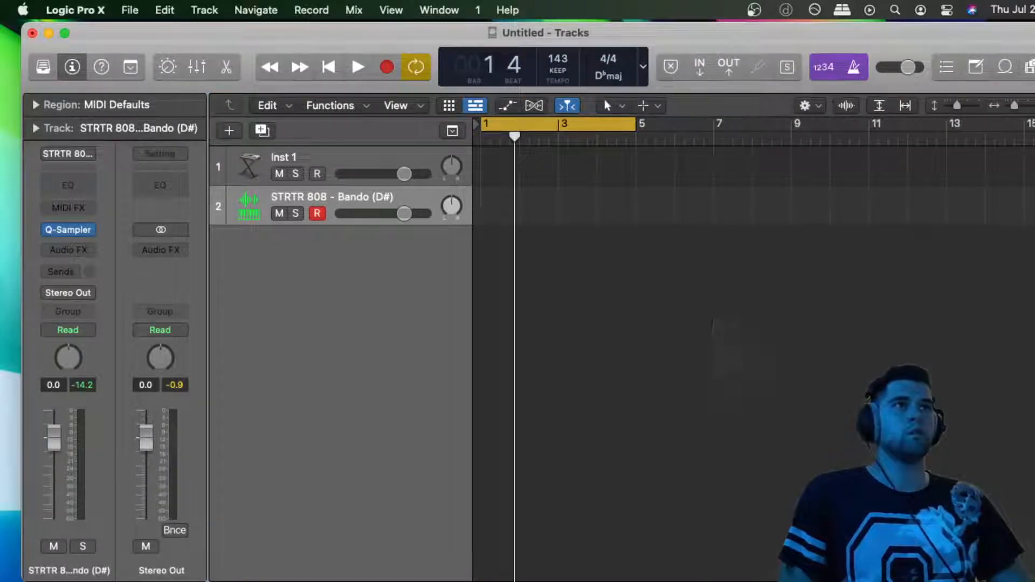
Uncover and minimize the Im A Music Mogul STRTR Kit Finder window, and make the Logic Pro window full screen
key("super+Tab")
key("super+Tab")
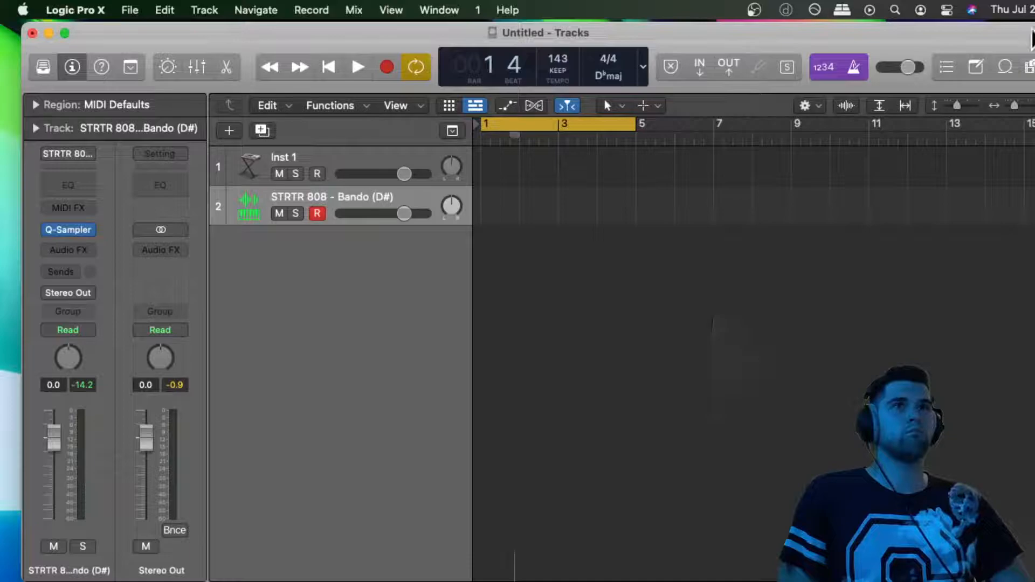
left_click_drag(1032, 24, 780, 25)
left_click_drag(231, 34, 211, 30)
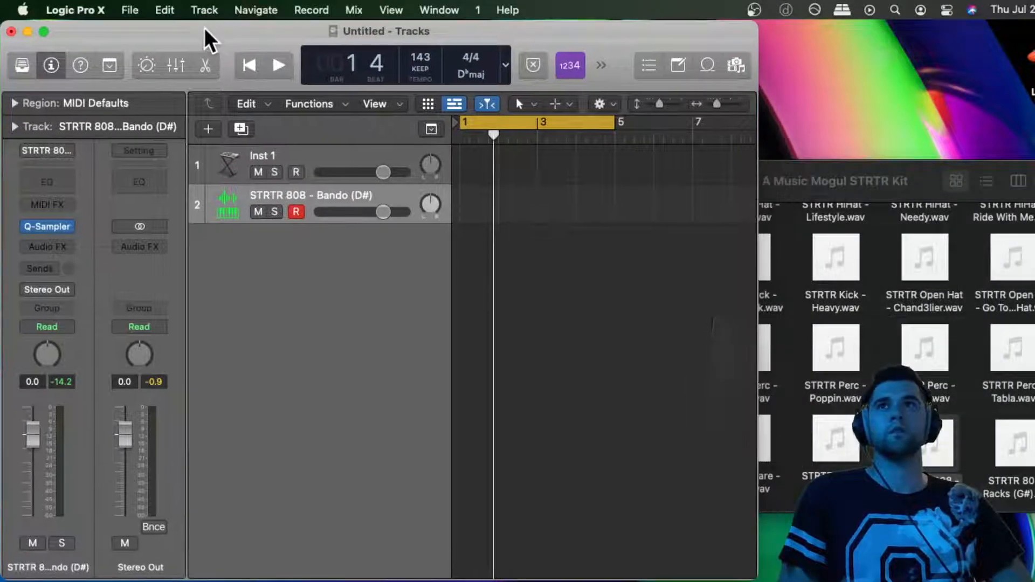
left_click_drag(934, 180, 915, 150)
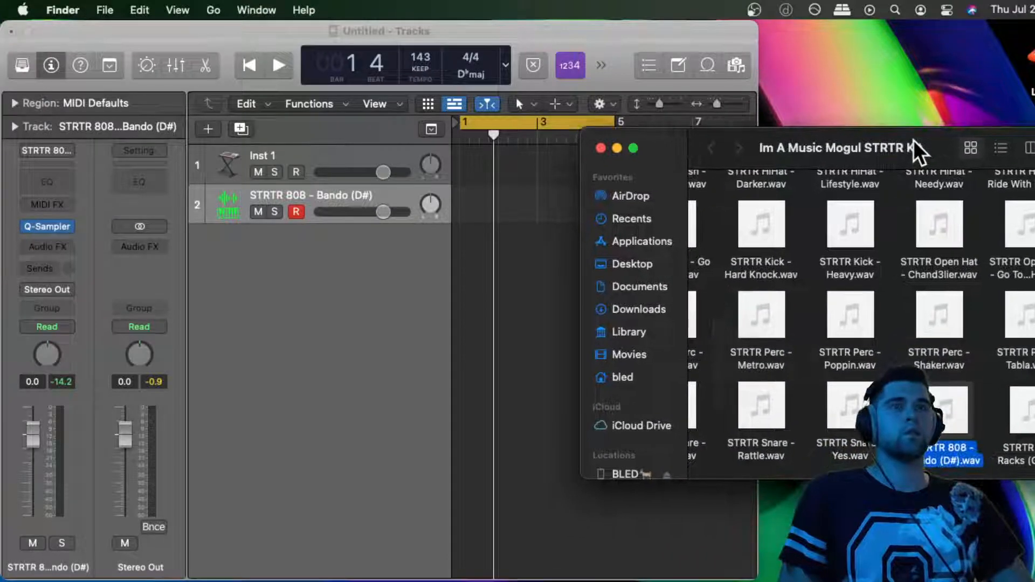
left_click(617, 148)
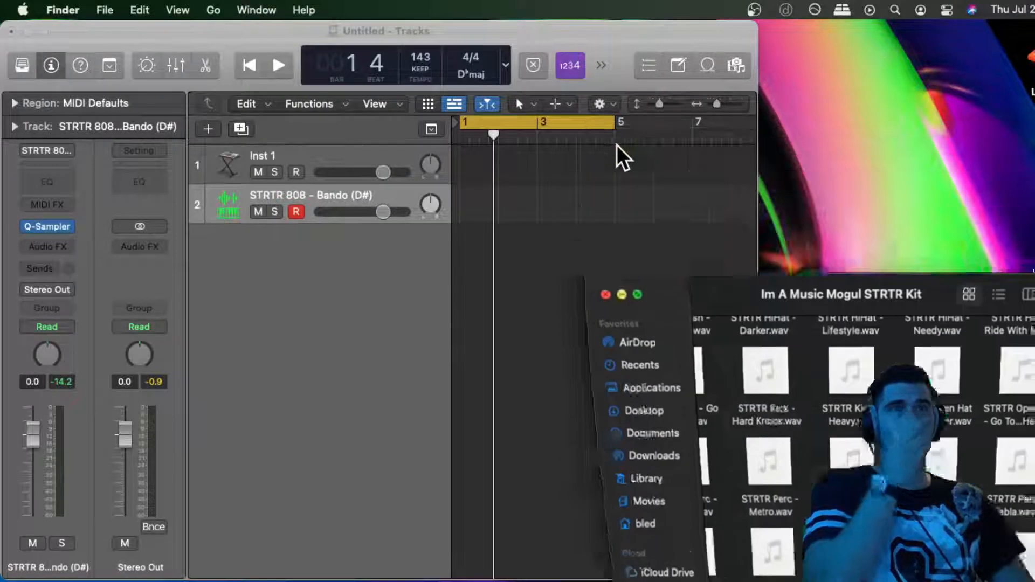
left_click(547, 33)
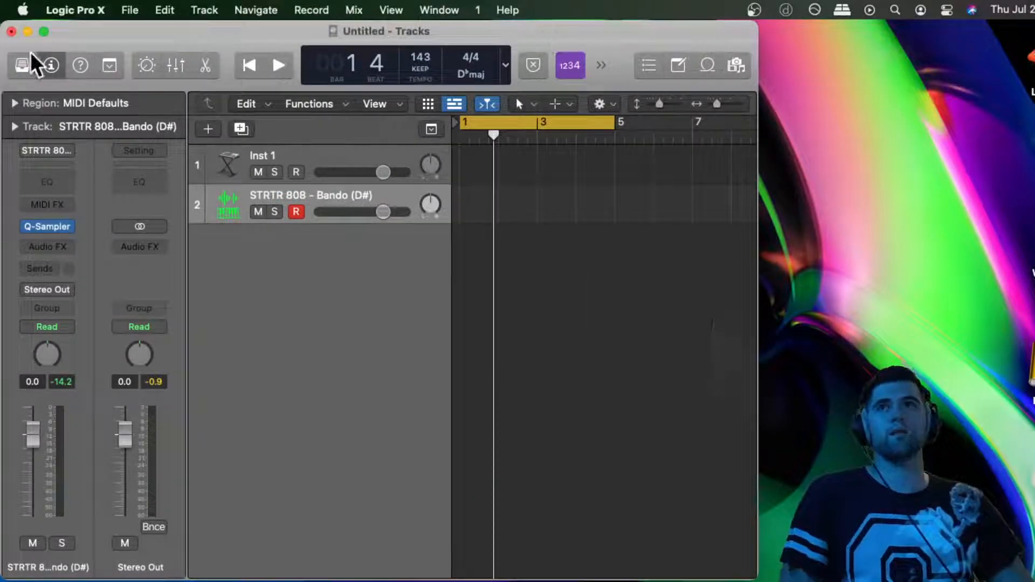
left_click(44, 32)
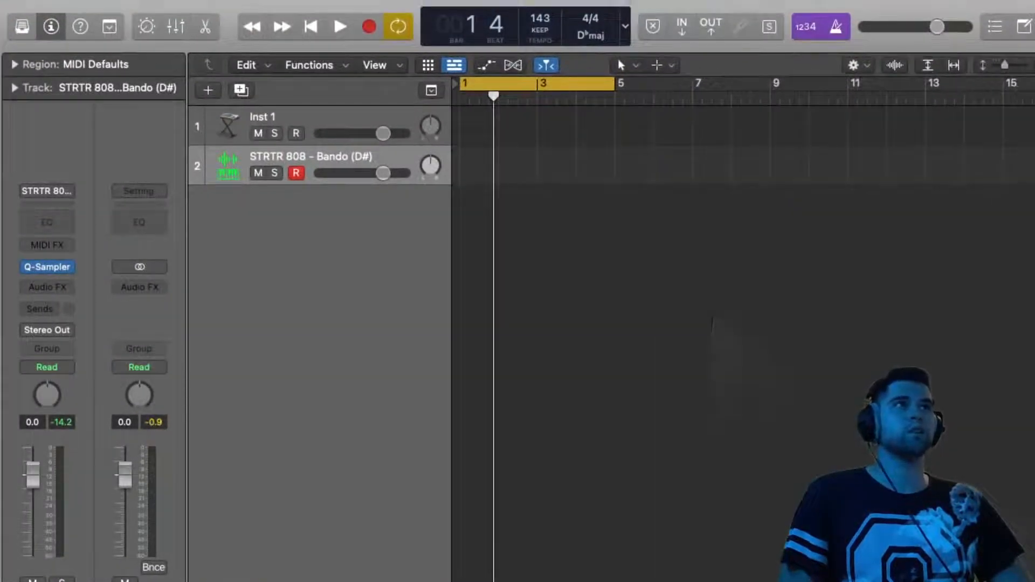
Open the Desktop's Im A Music Mogul STRTR Kit folder in the All Files browser and preview STRTR 808 - Cheddar (C)
key("f")
left_click(1026, 65)
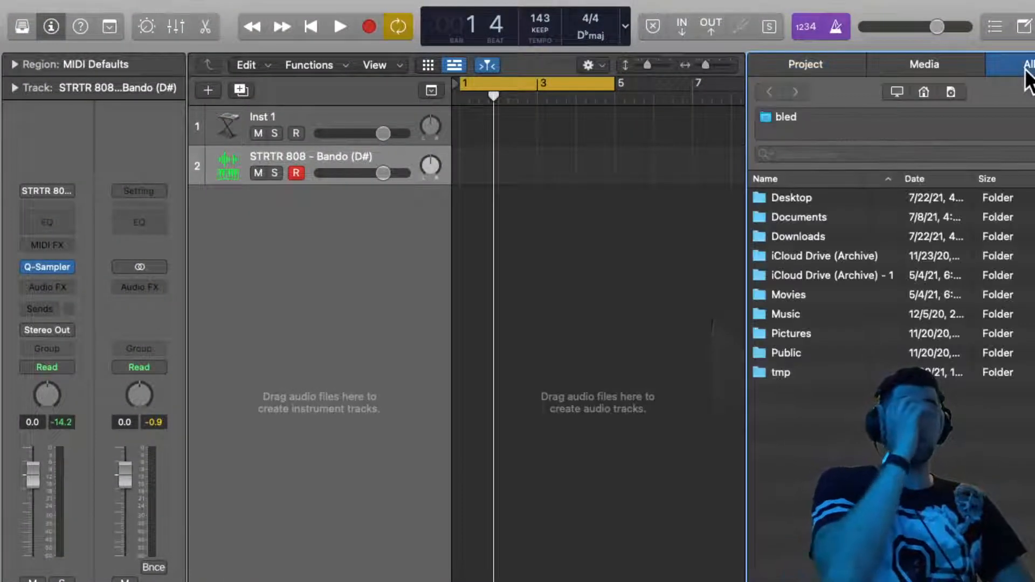
double_click(797, 198)
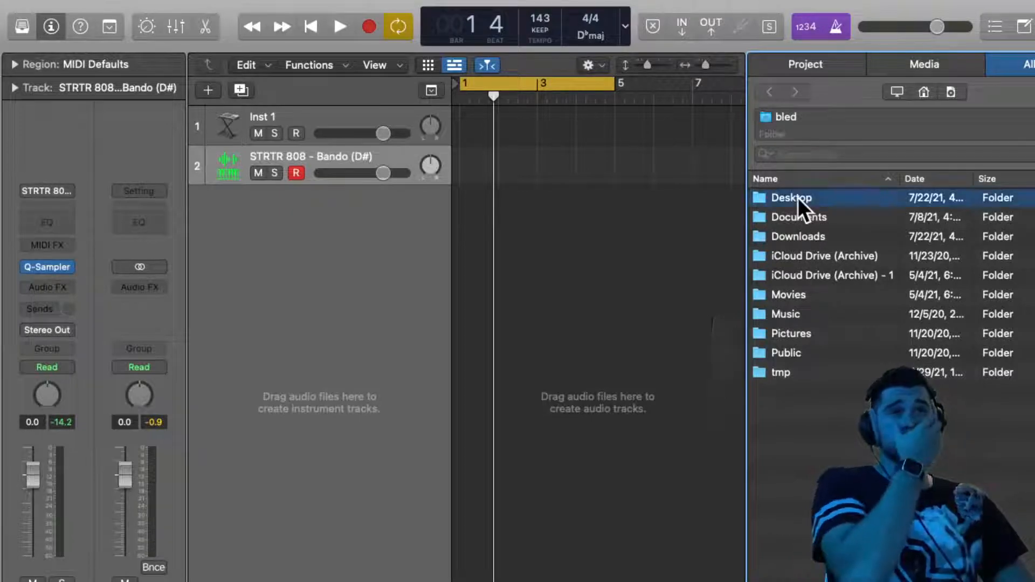
double_click(836, 216)
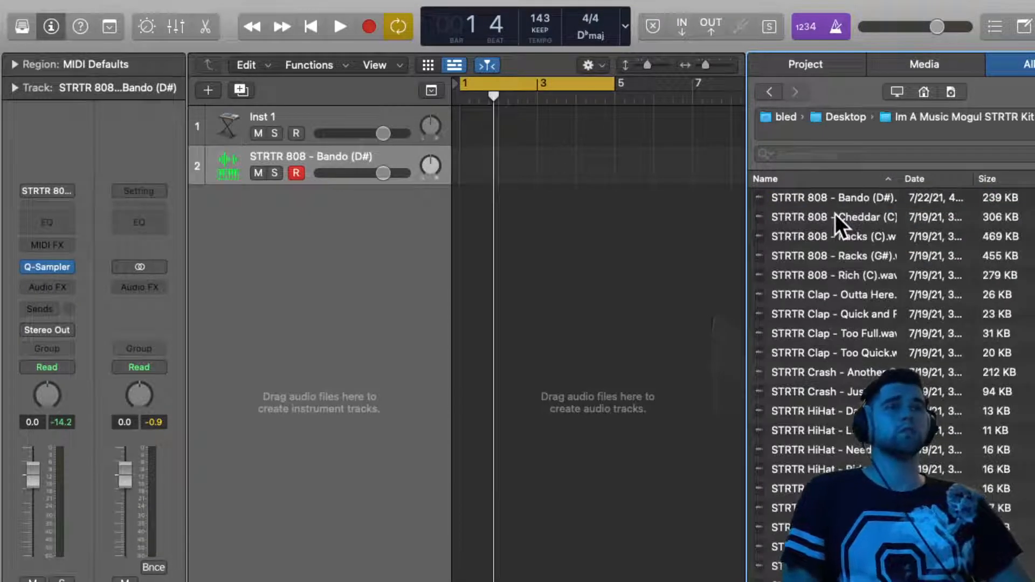
left_click(854, 215)
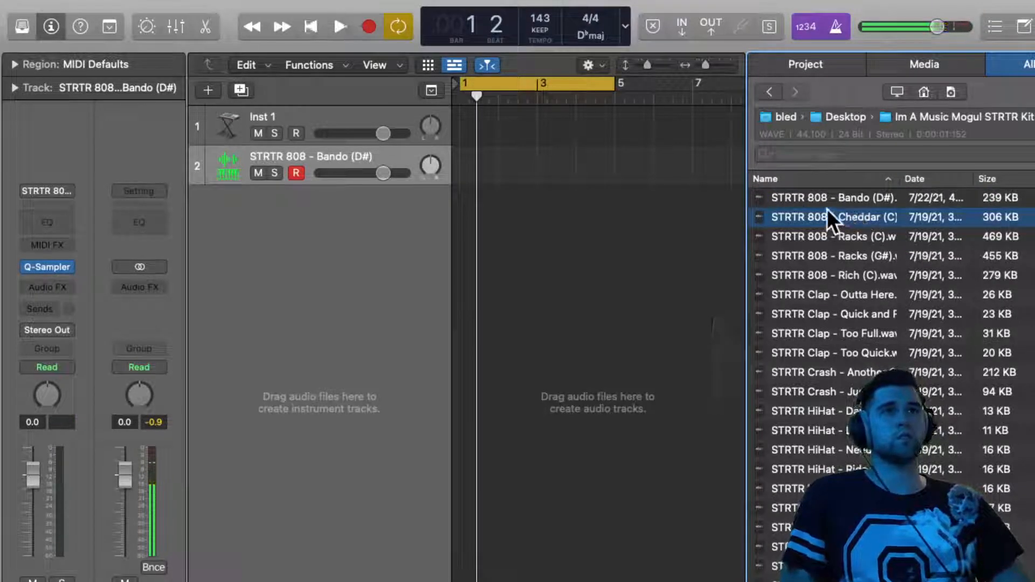
Preview the STRTR 808 - Racks and Rich samples and the kit's clap samples one after another
key("Down")
key("Down")
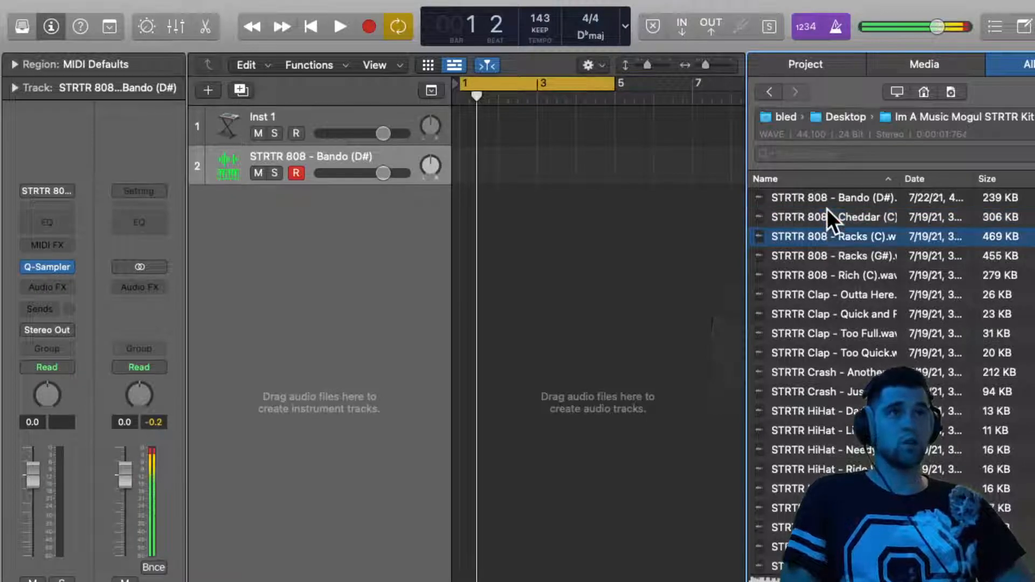
key("Down")
key("Down")
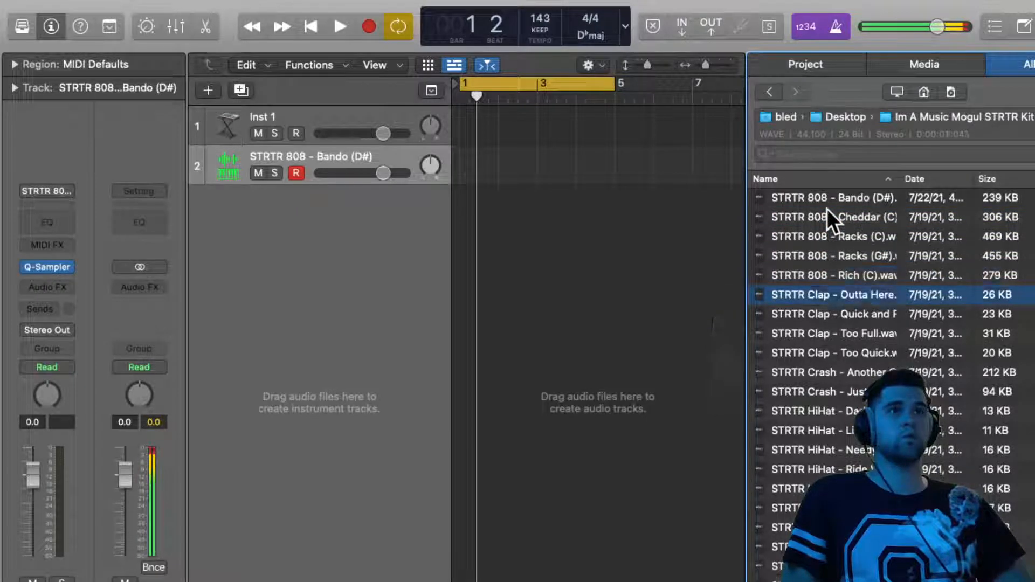
key("Up")
key("Down")
key("Down")
key("Down")
key("Down")
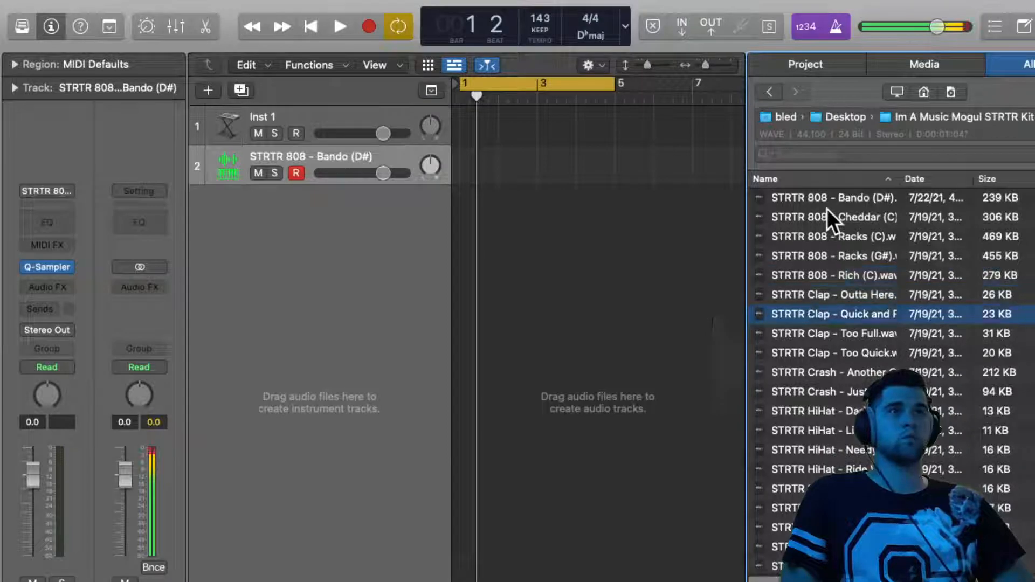
key("Down")
key("Down")
Preview the kit's crash samples and the first hi-hat samples
key("Down")
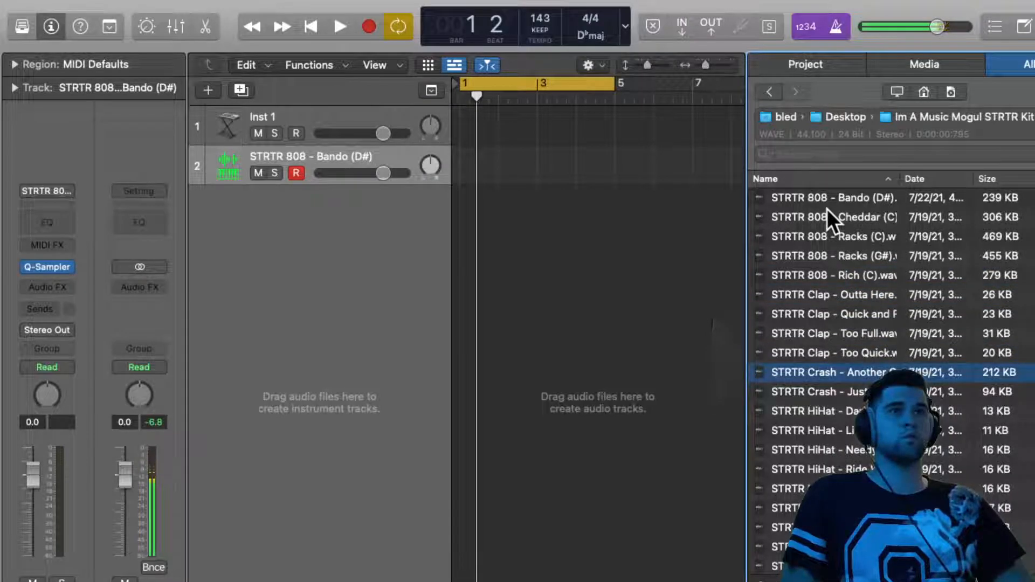
key("Down")
key("Down")
key("Down")
Audition the snare samples near the end of the kit's file list and compare them for a favorite
scroll(827, 208, "down", 5)
scroll(827, 209, "down", 13)
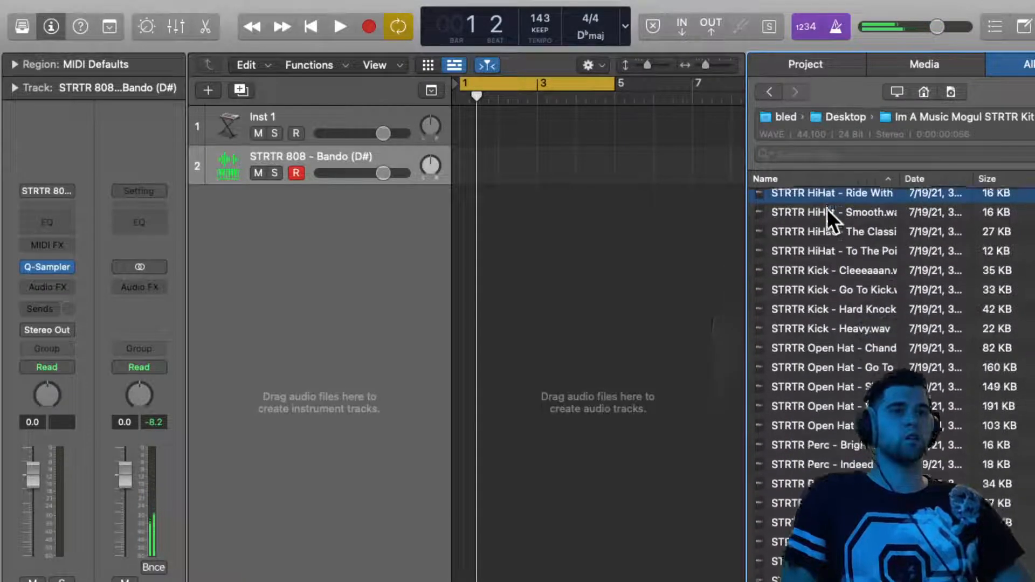
left_click(830, 507)
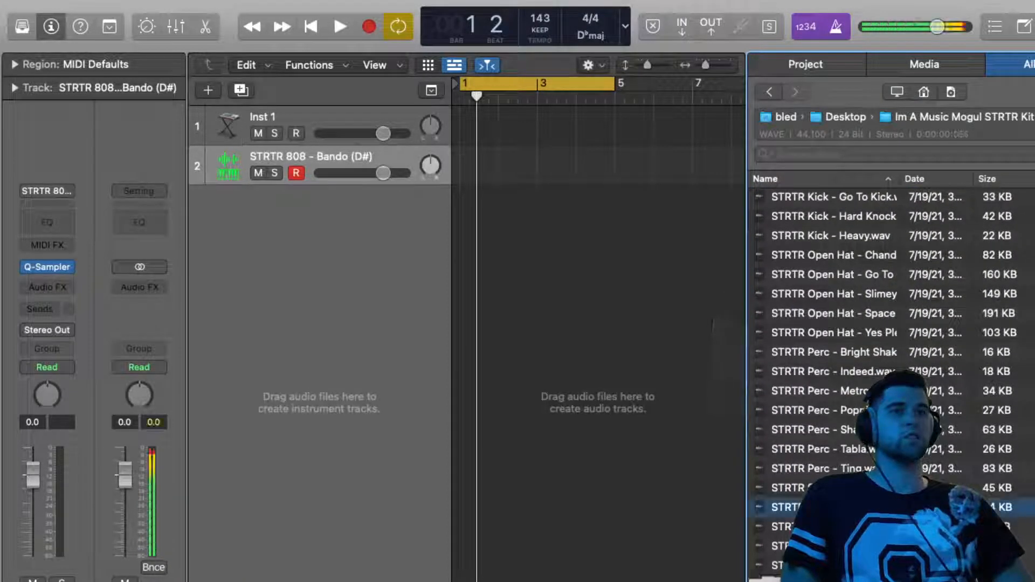
key("Down")
key("Down")
key("Down")
key("Down")
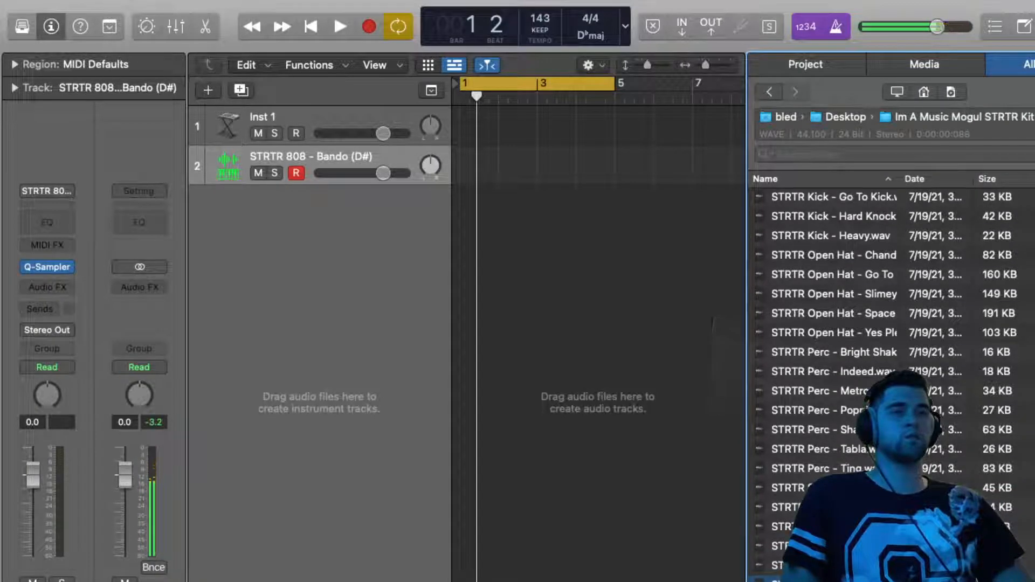
key("space")
key("space")
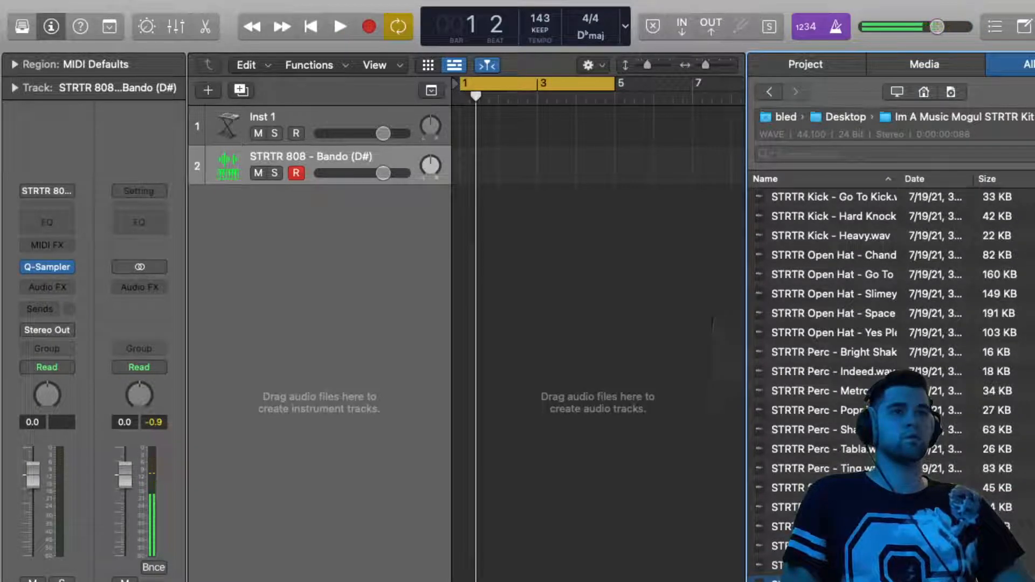
left_click(874, 488)
left_click(874, 579)
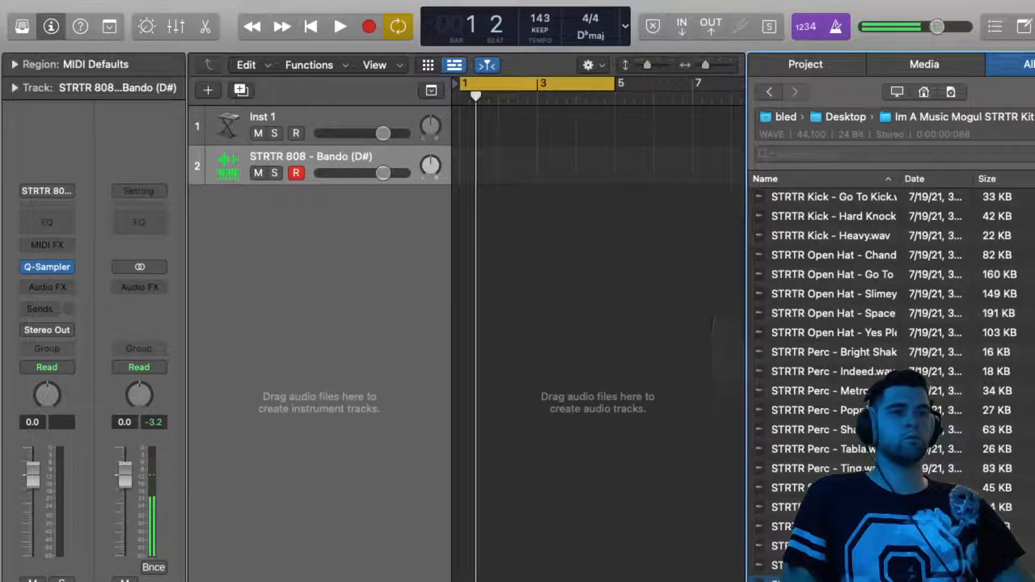
left_click(873, 507)
left_click(873, 488)
left_click(873, 546)
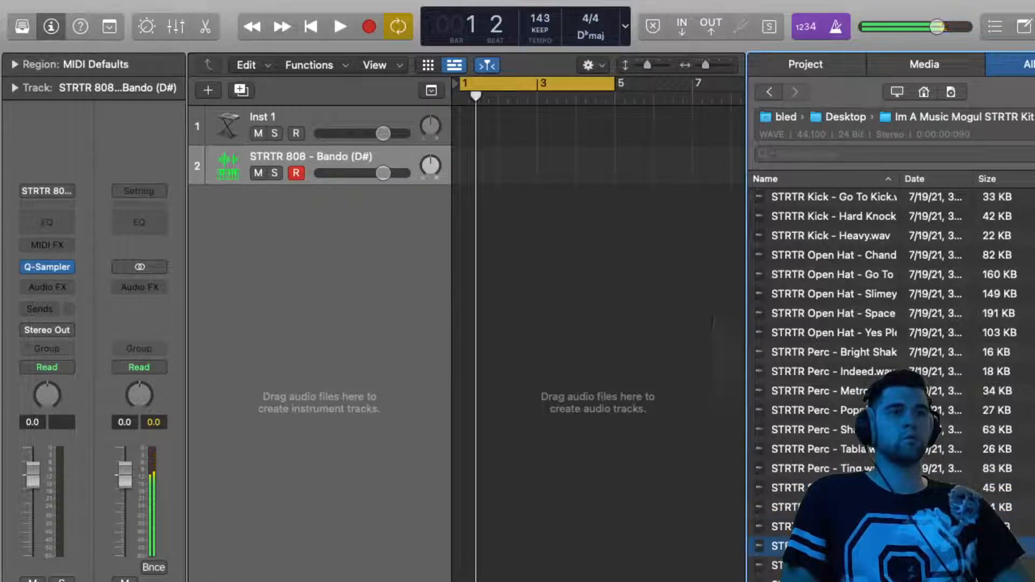
key("Up")
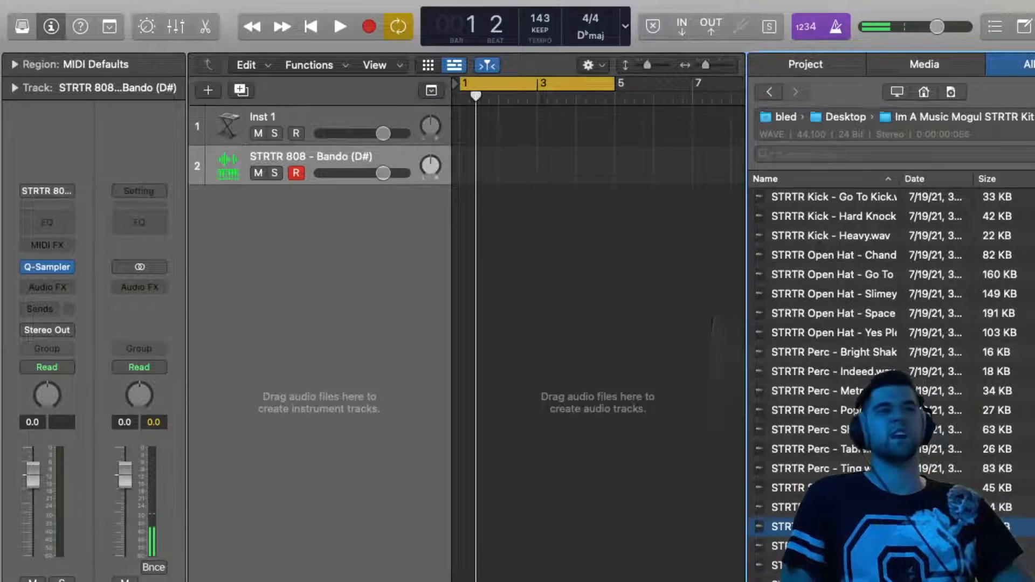
Load STRTR Snare - Grind into Quick Sampler on a new track, test it with Musical Typing, and close both windows
left_click_drag(787, 527, 339, 247)
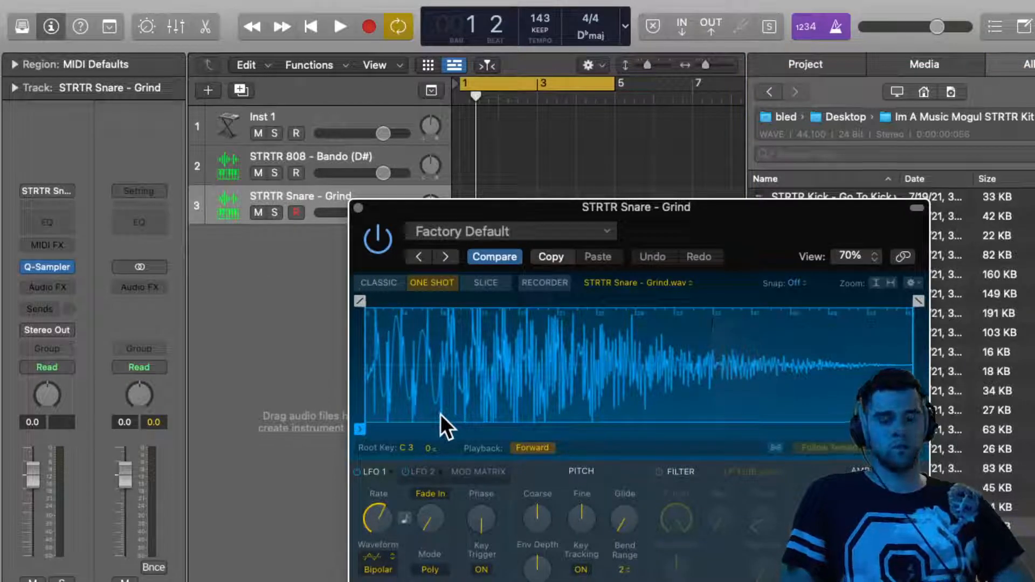
key("super+k")
key("k")
key("h")
key("d")
key("d")
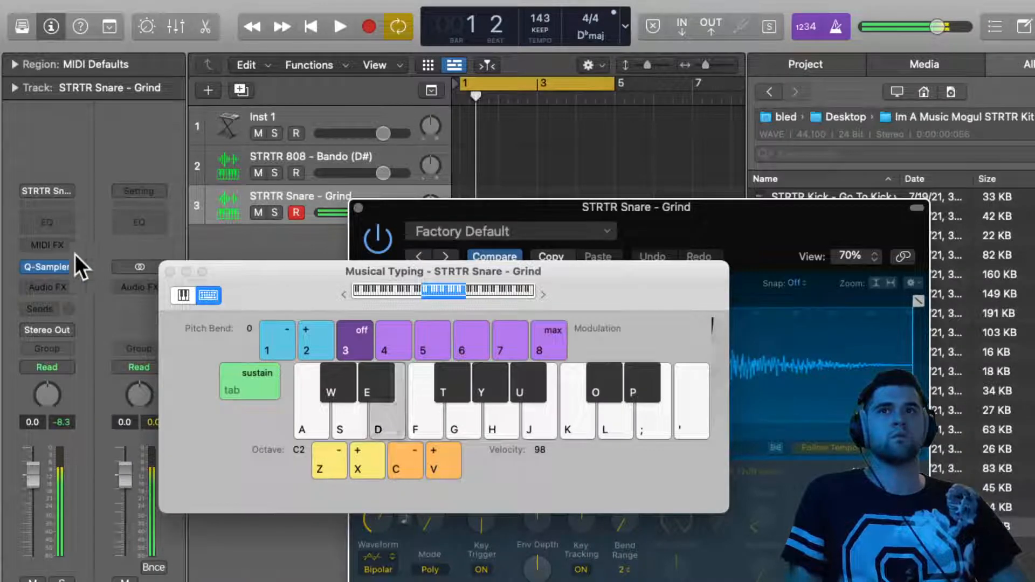
left_click(170, 271)
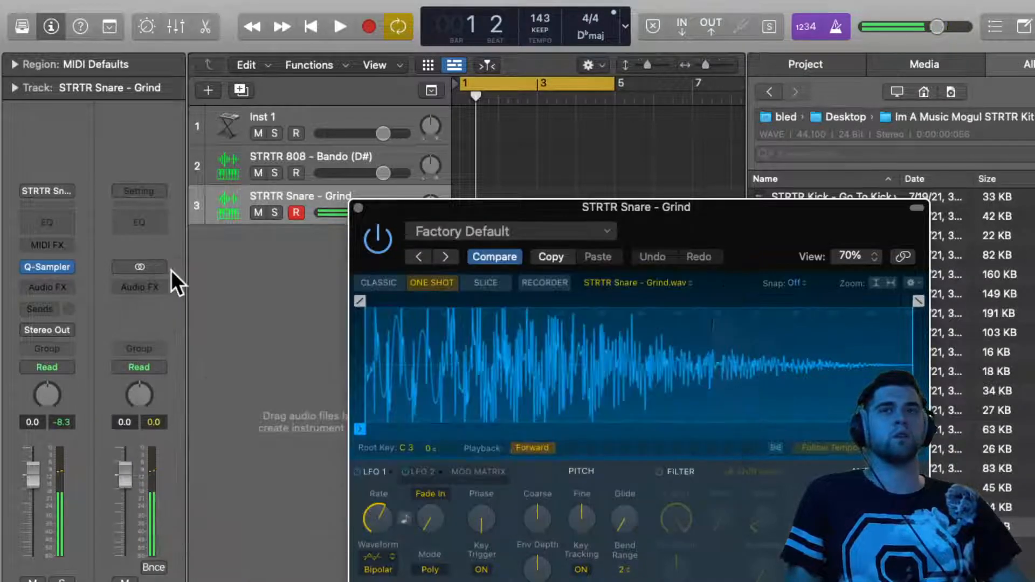
left_click(359, 208)
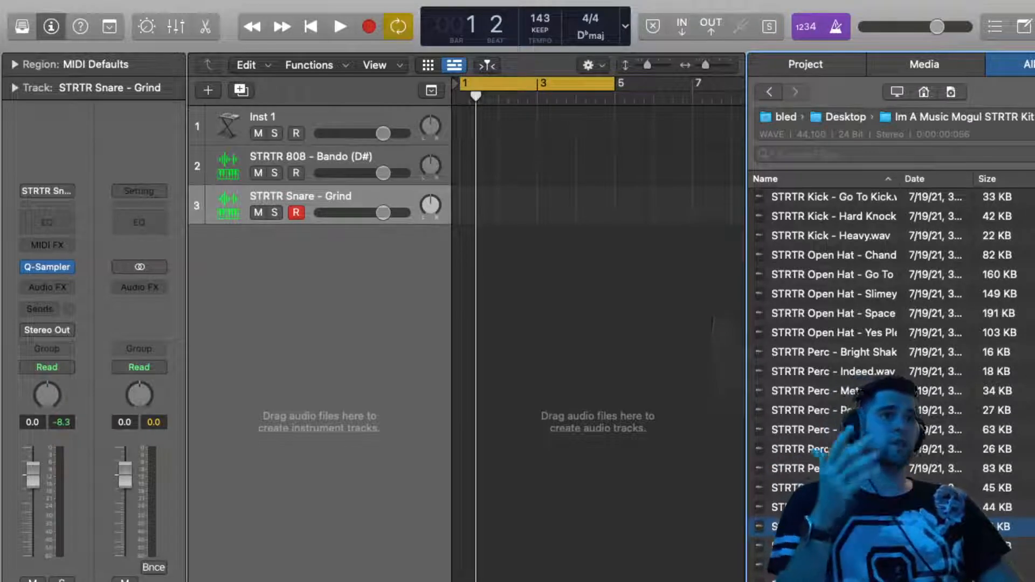
Preview the kit's kick samples Cleeeaaan, Go To Kick, Hard Knock and Heavy
scroll(846, 466, "up", 2)
scroll(846, 466, "up", 10)
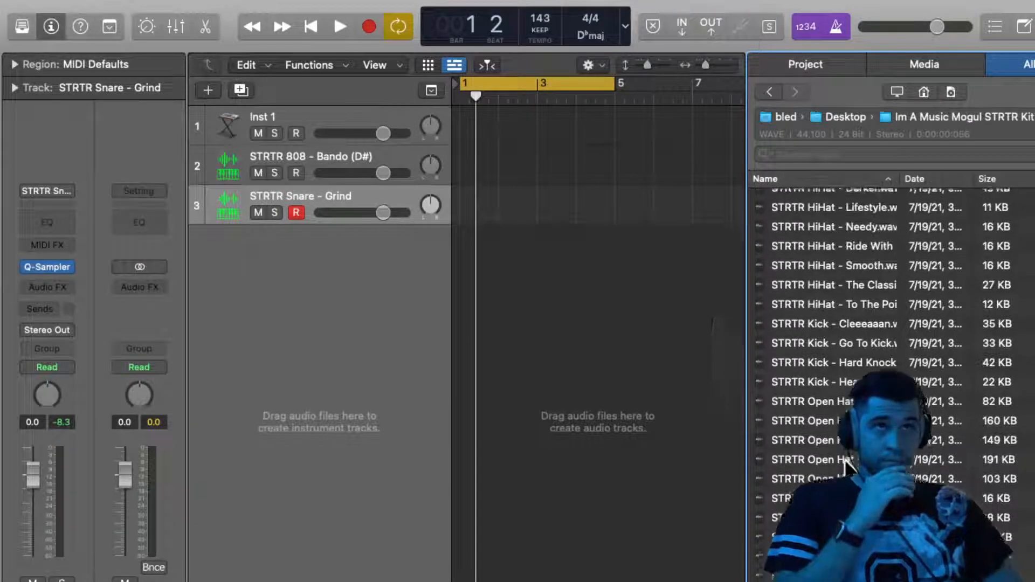
scroll(846, 466, "up", 3)
scroll(846, 466, "down", 10)
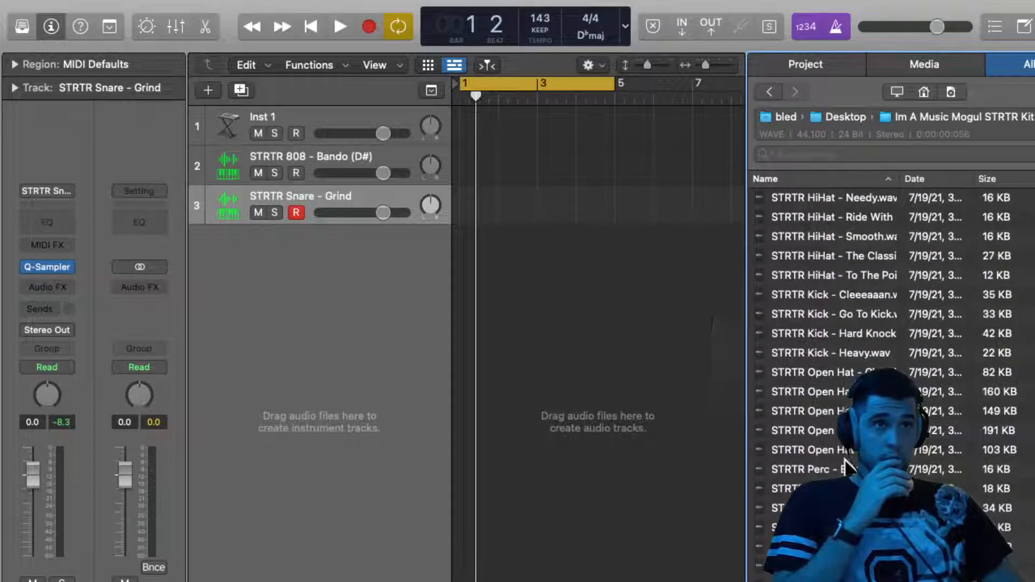
scroll(852, 295, "up", 1)
left_click(849, 306)
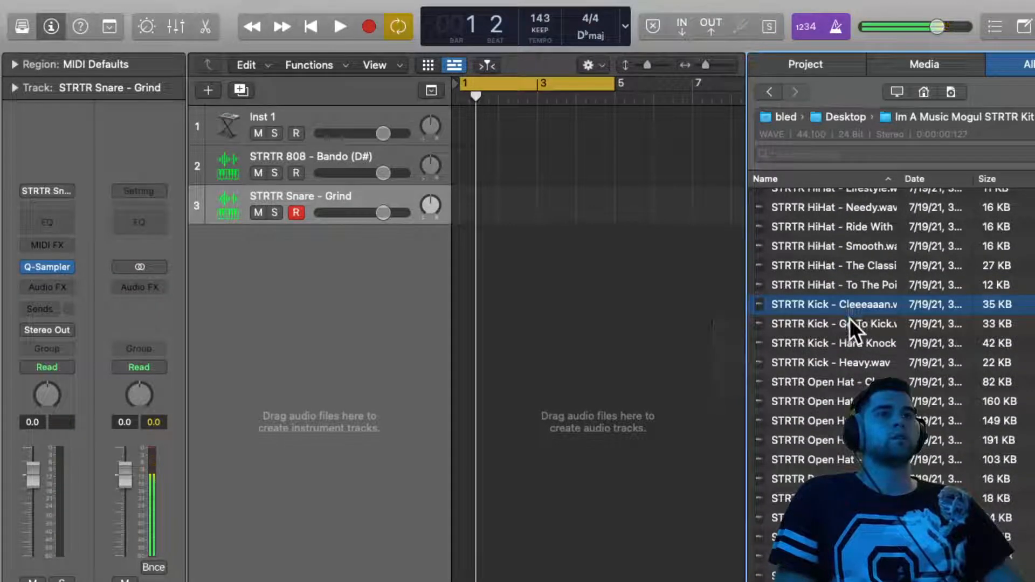
left_click(849, 319)
double_click(862, 347)
left_click(858, 364)
left_click(862, 345)
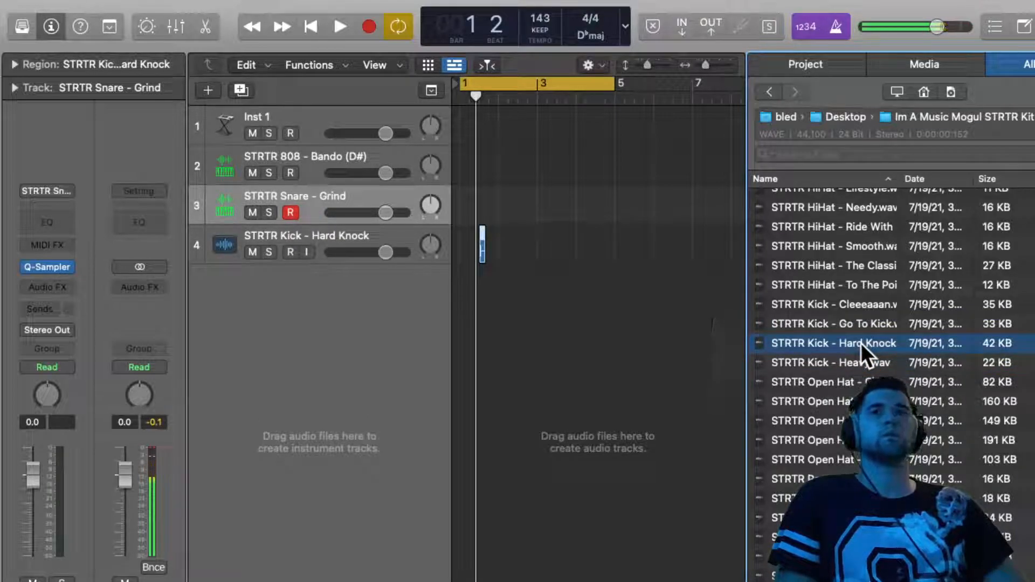
Delete the STRTR Kick - Hard Knock audio track and load that kick into Quick Sampler on a new instrument track
left_click(325, 228)
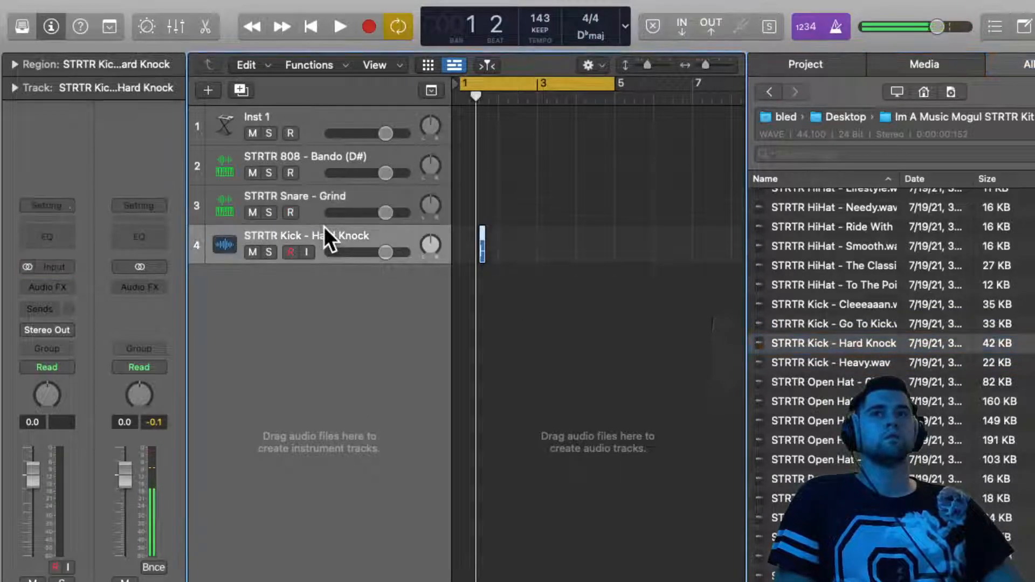
key("super+BackSpace")
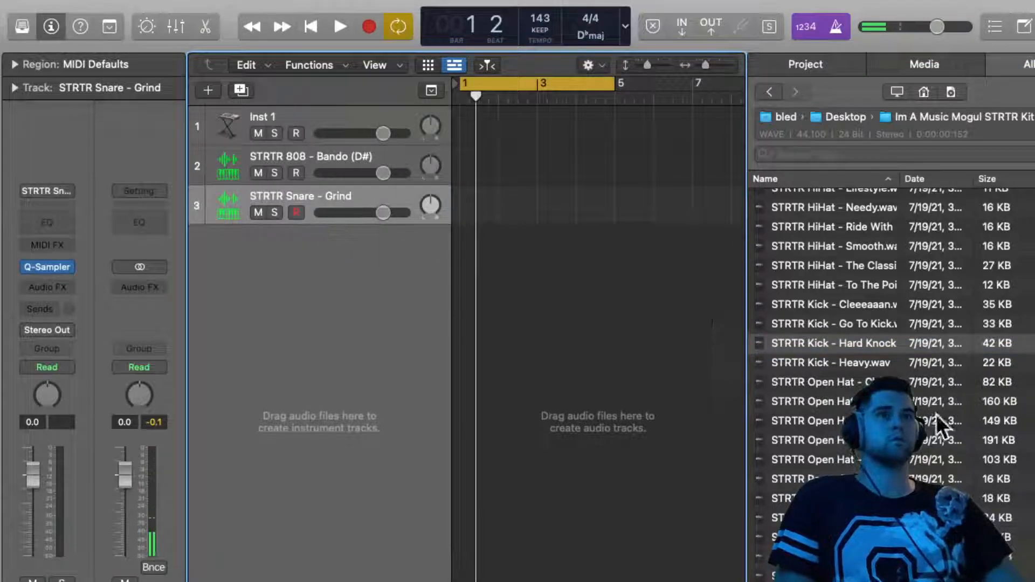
left_click_drag(846, 341, 348, 294)
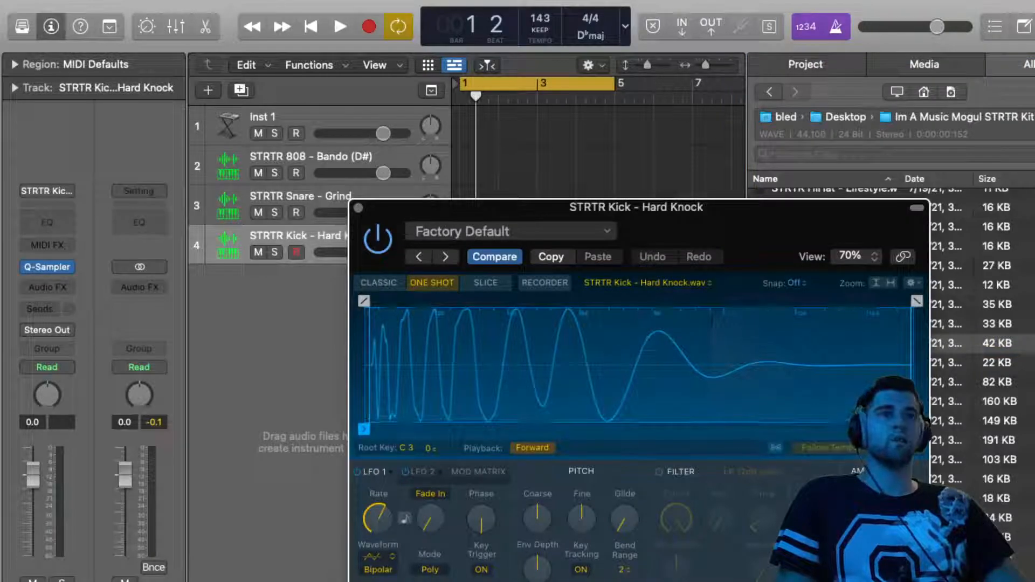
Start cycle playback and set the Hard Knock kick's root key to C2 in Quick Sampler
left_click(894, 336)
key("space")
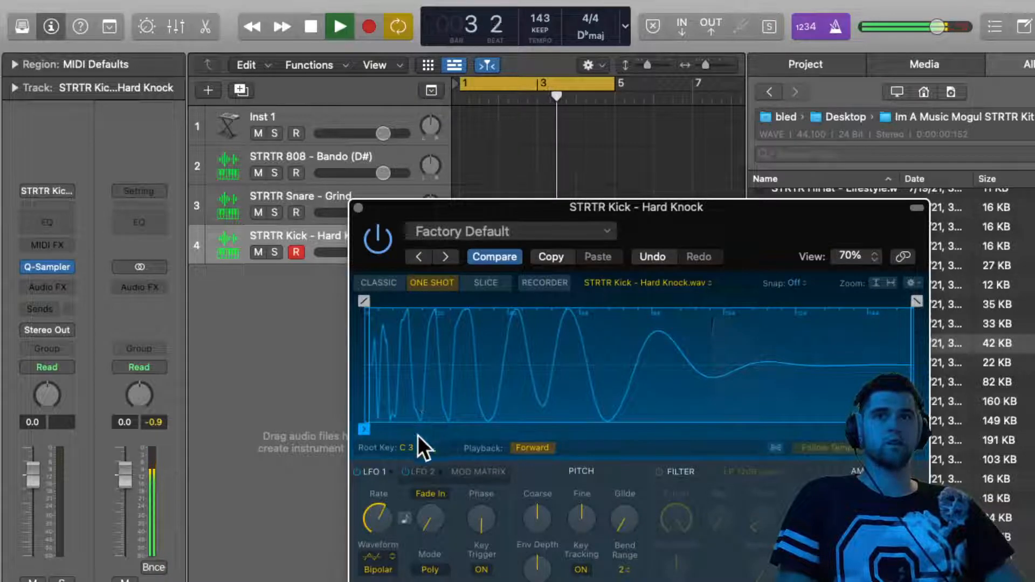
left_click_drag(406, 444, 407, 471)
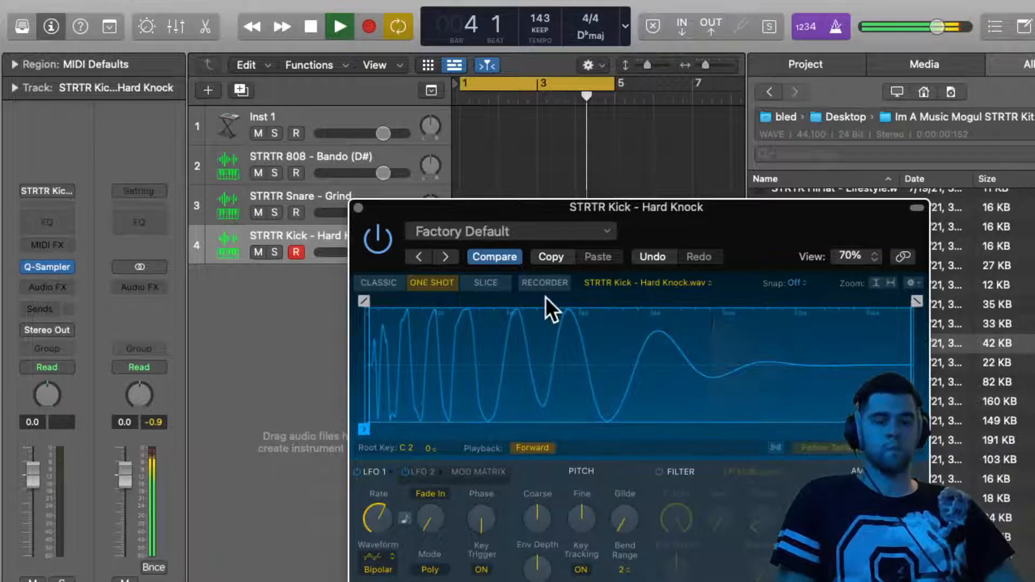
Play the retuned kick with Musical Typing over the running cycle, trying several notes and repeating the low C
key("super+k")
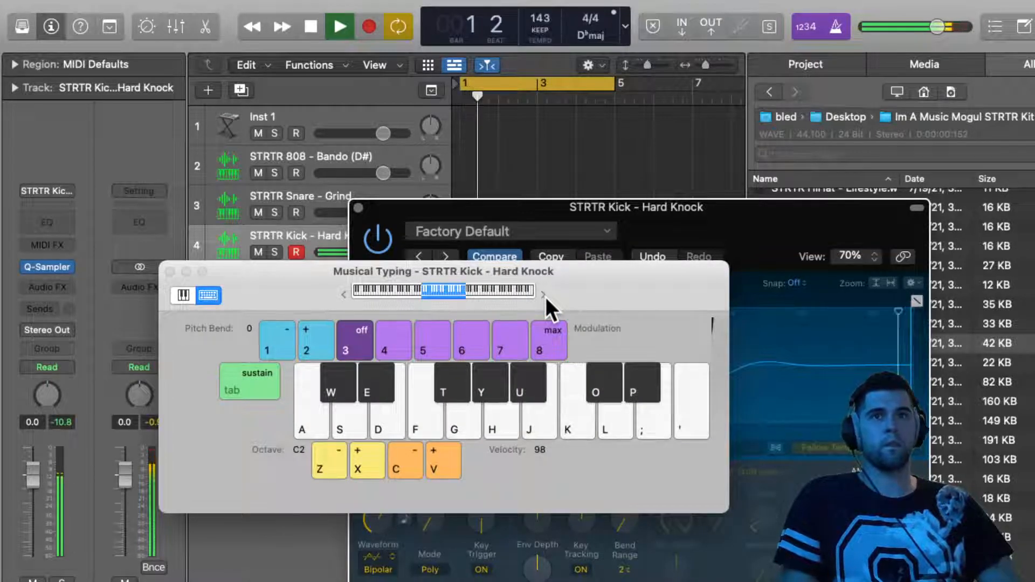
key("d")
key("f")
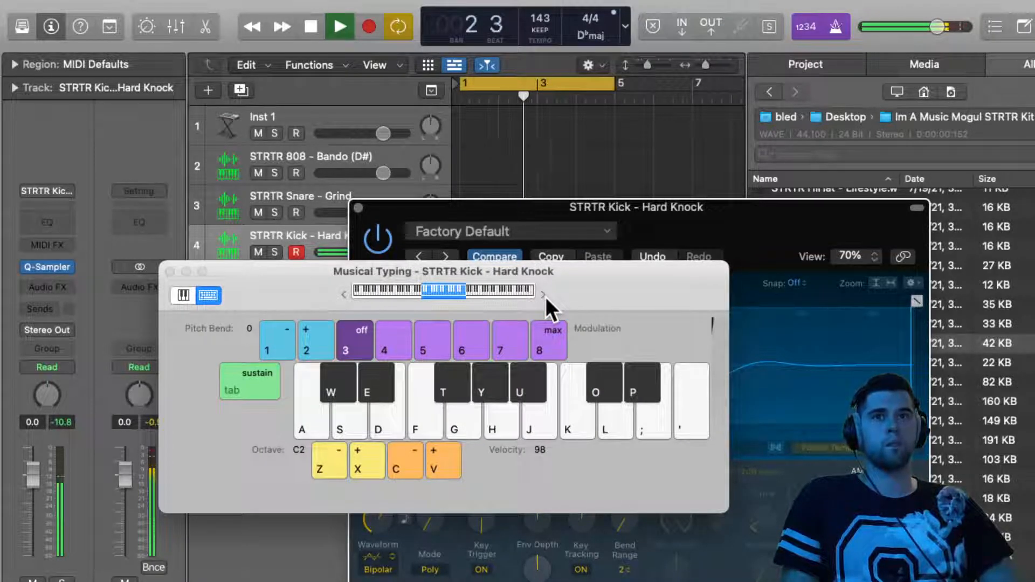
key("a")
key("a")
key("a")
key("a")
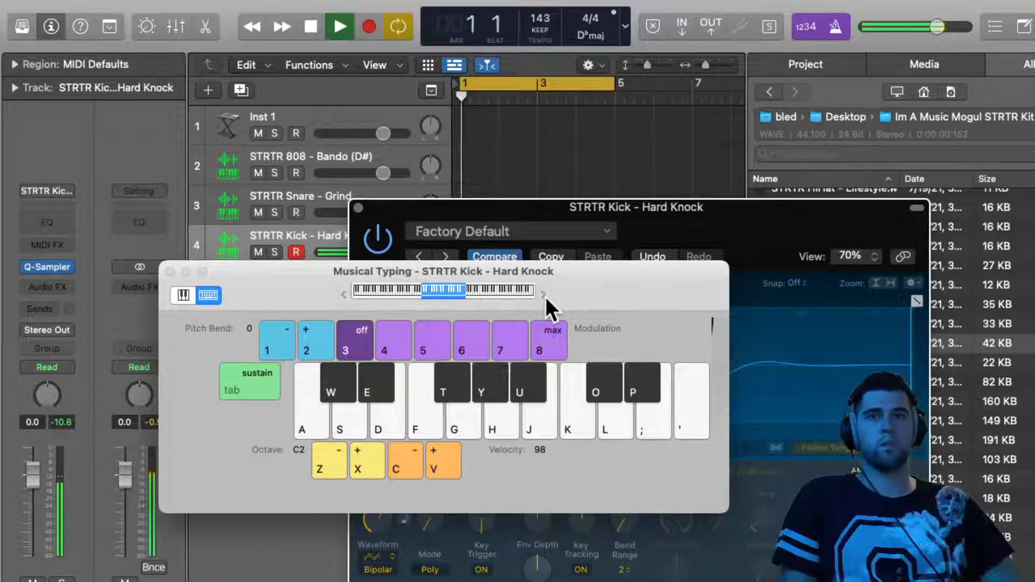
key("a")
key("a")
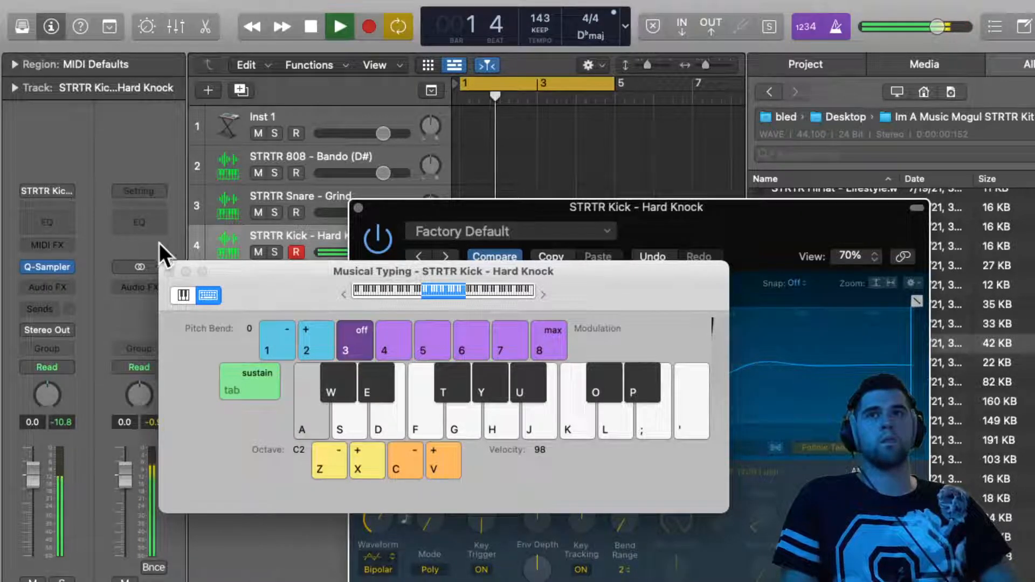
Close Musical Typing and the kick's Quick Sampler window, and stop playback
left_click(169, 271)
left_click(360, 208)
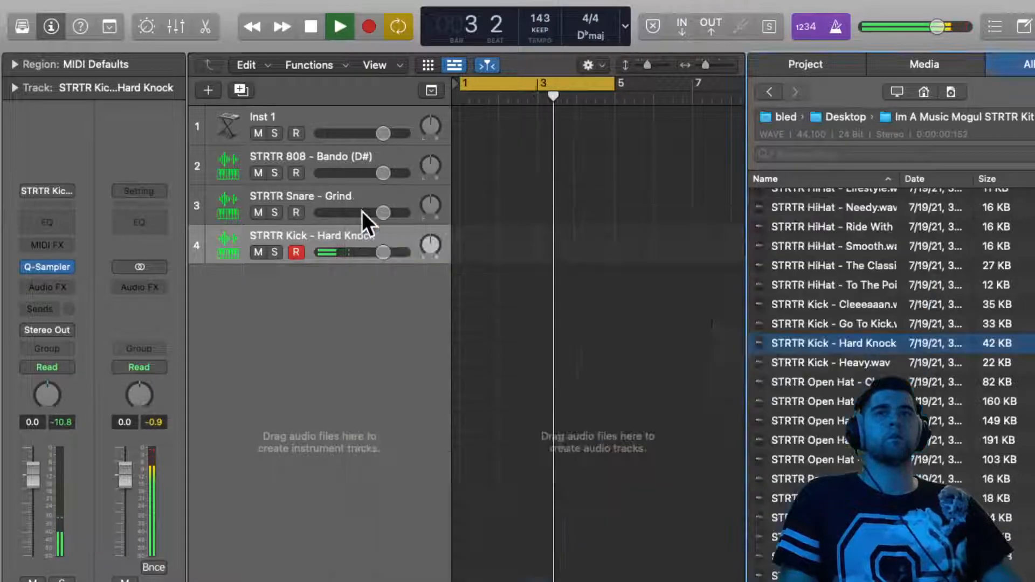
key("space")
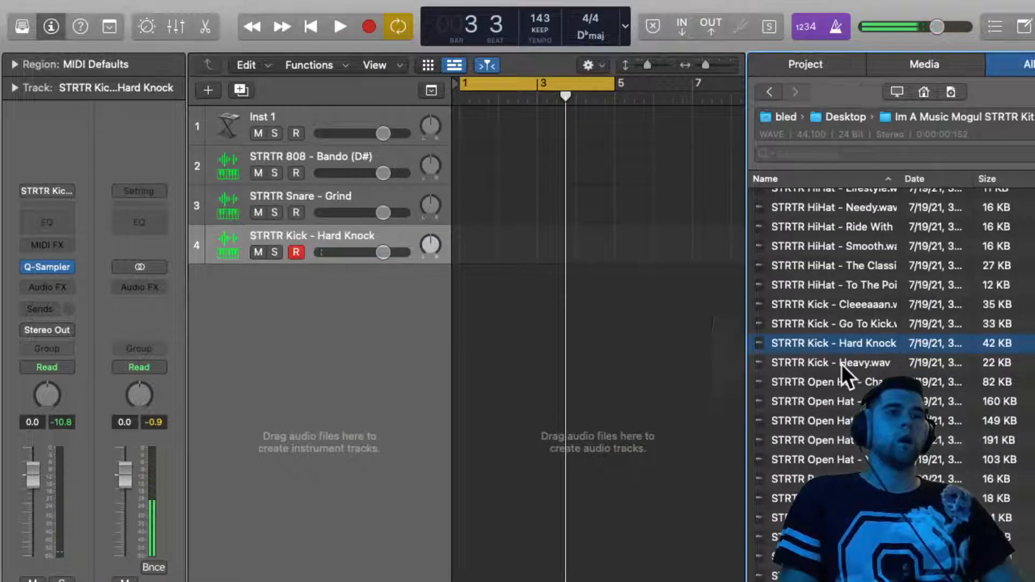
Preview the kit's open hat samples in the file list
scroll(842, 364, "down", 1)
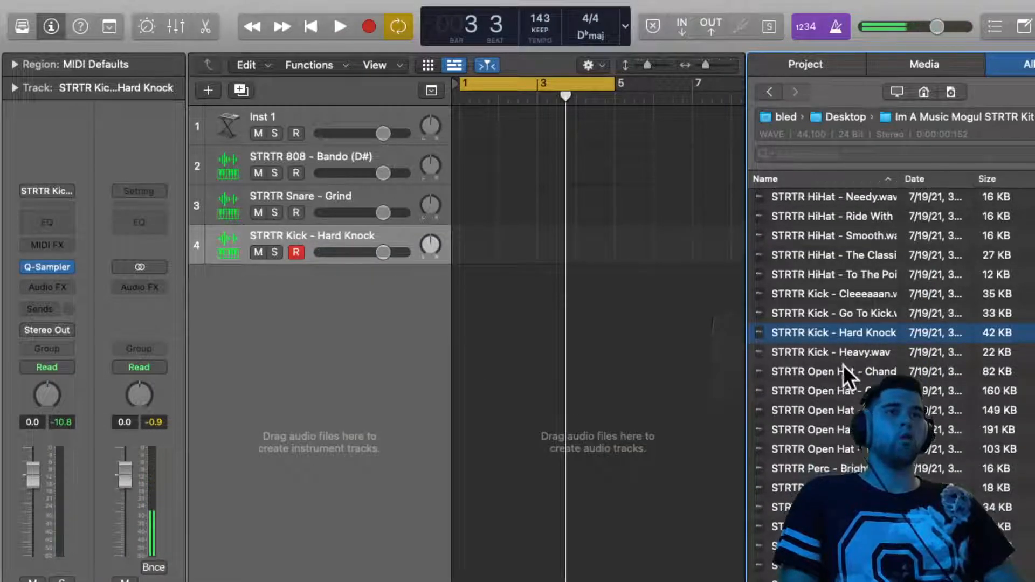
left_click(829, 443)
left_click(835, 433)
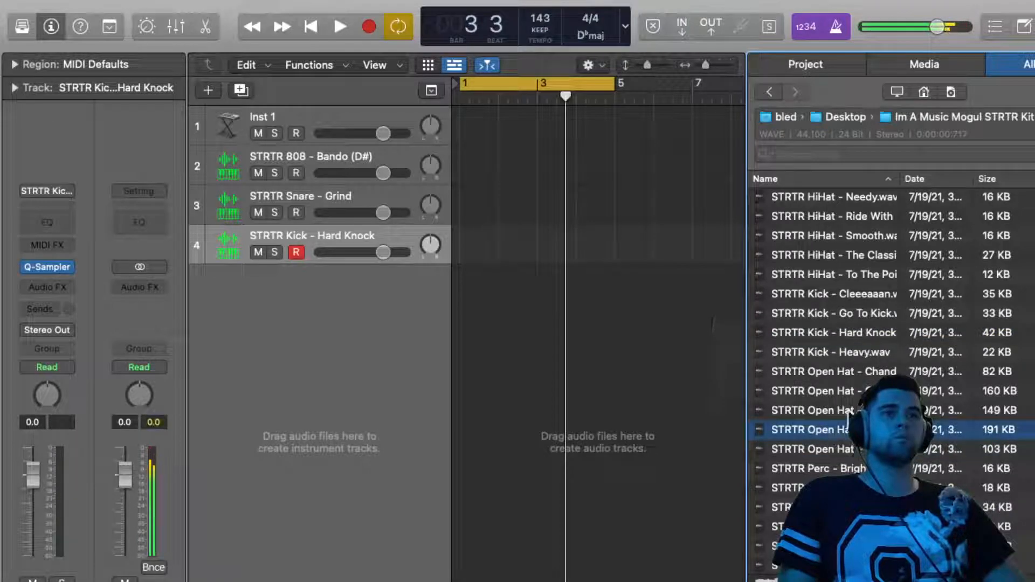
left_click(850, 410)
left_click(840, 394)
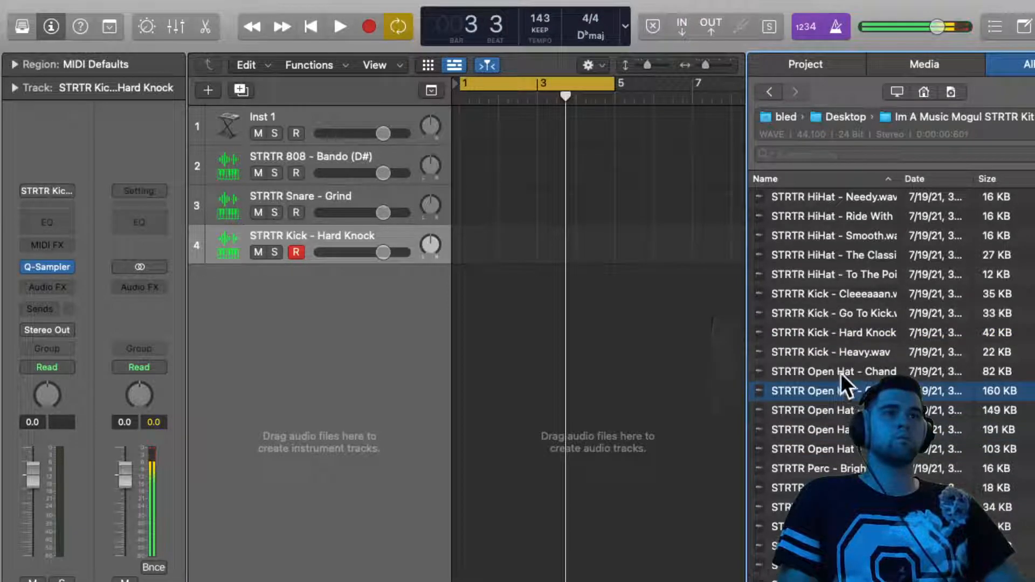
left_click(840, 372)
Place the STRTR Open Hat - Spacey sample at bar 1 on a new audio track without importing its tempo information
left_click(838, 427)
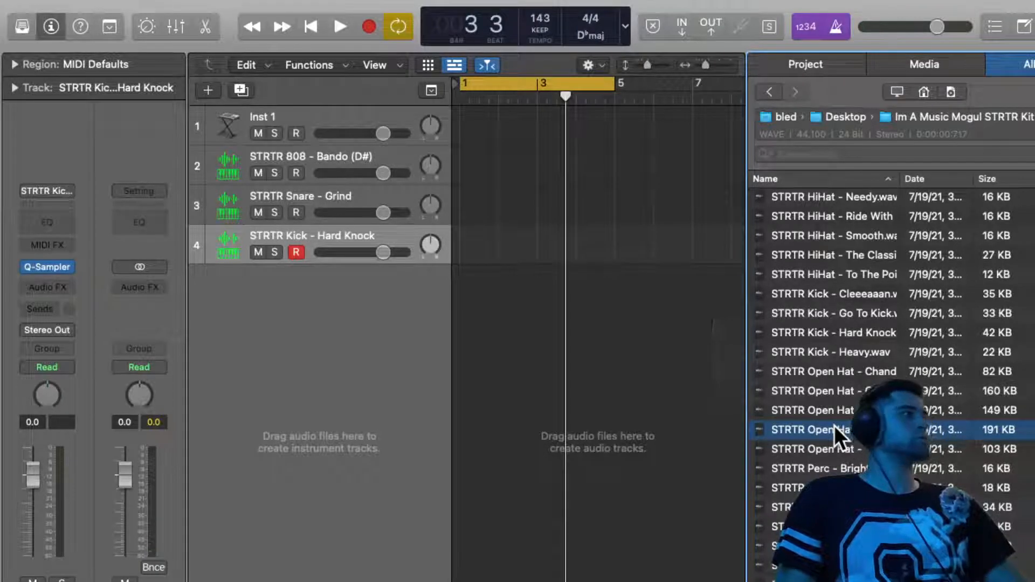
left_click_drag(833, 426, 460, 331)
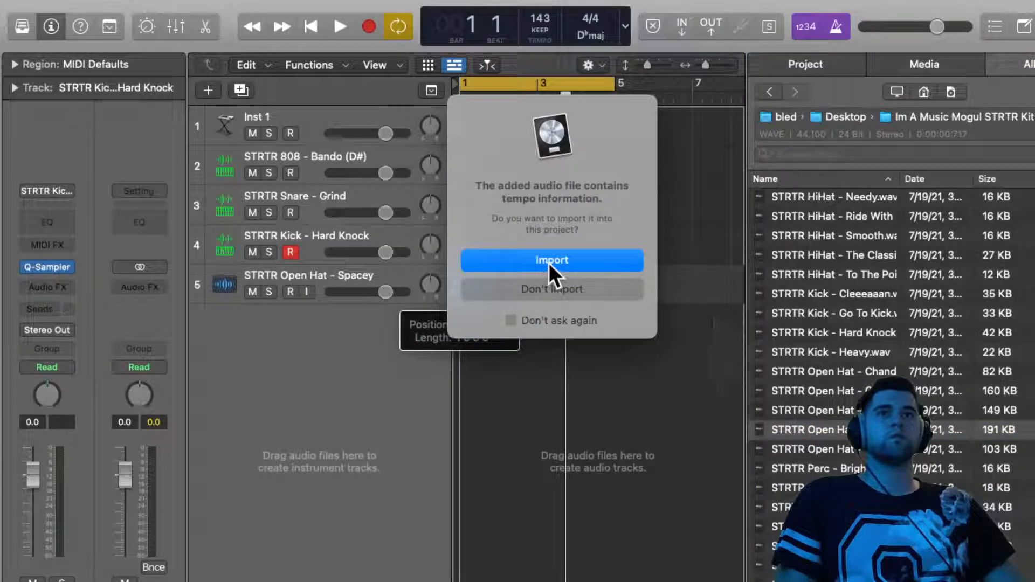
left_click(590, 289)
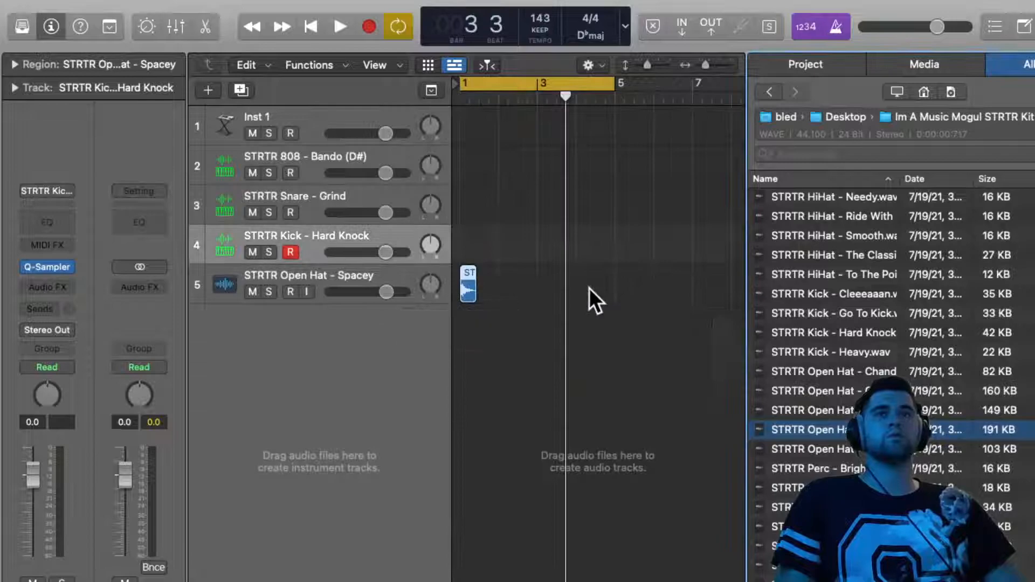
Open the Open Hat - Spacey region in the audio editor and reverse it through its extended region parameters
left_click(468, 284)
double_click(468, 284)
left_click(14, 64)
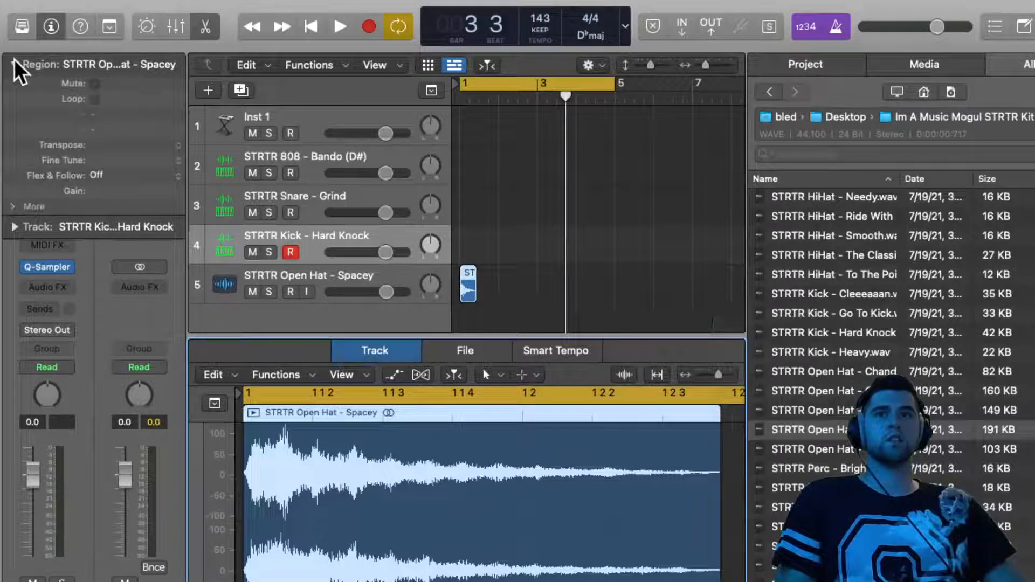
left_click(13, 207)
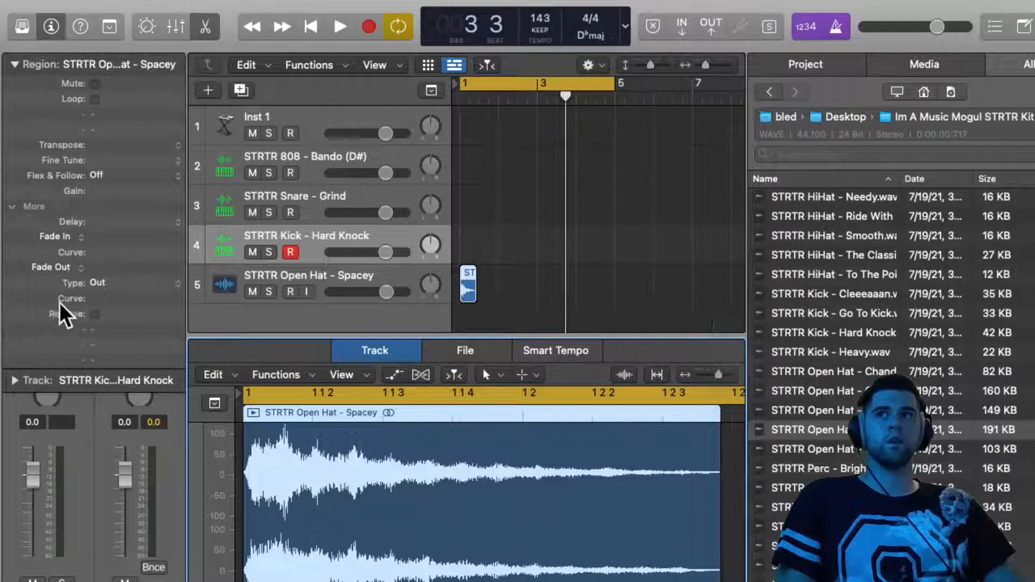
left_click(95, 314)
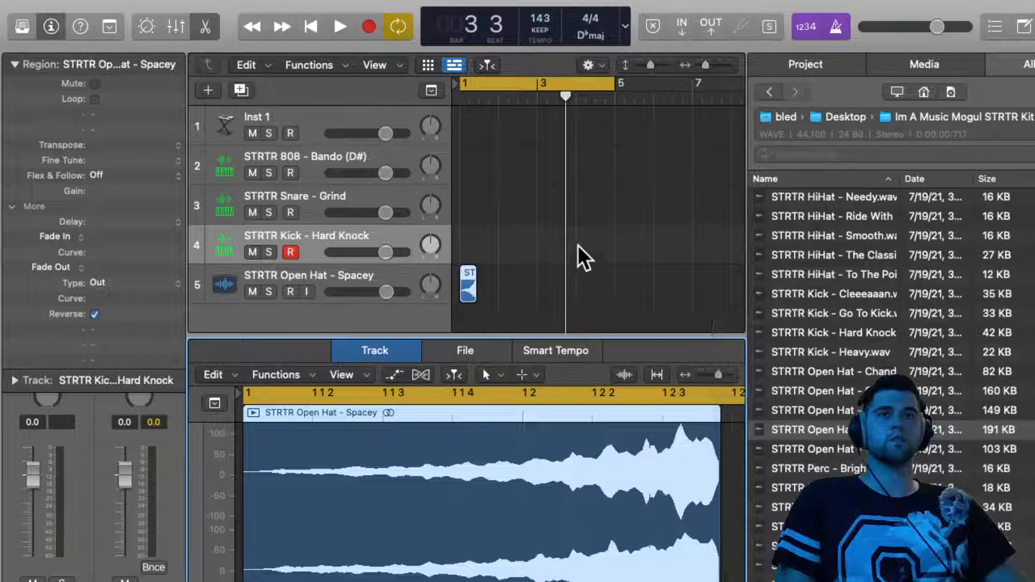
Play back the reversed open hat, lower its track volume and mute the track
key("space")
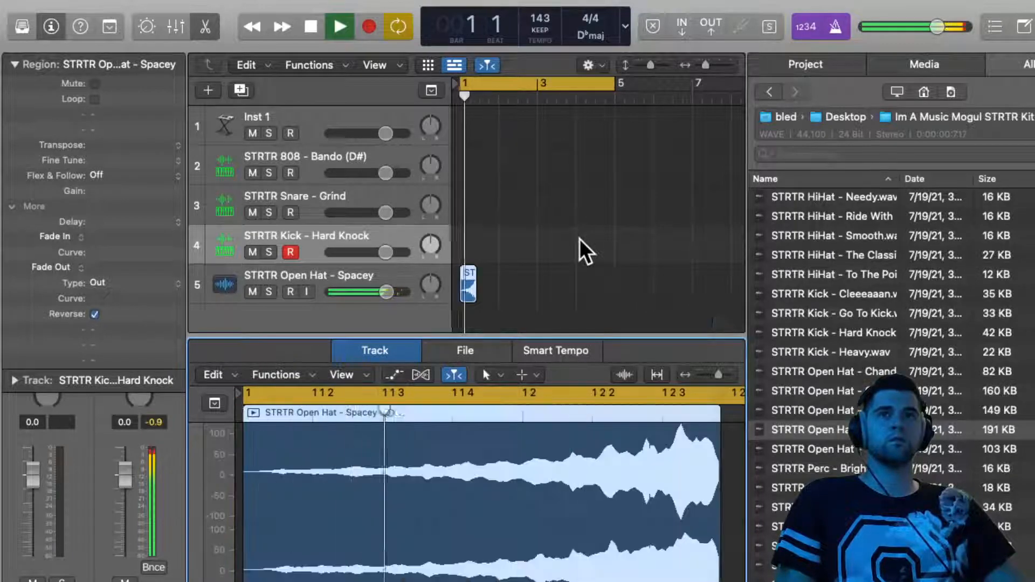
key("space")
left_click_drag(386, 292, 364, 293)
key("space")
key("space")
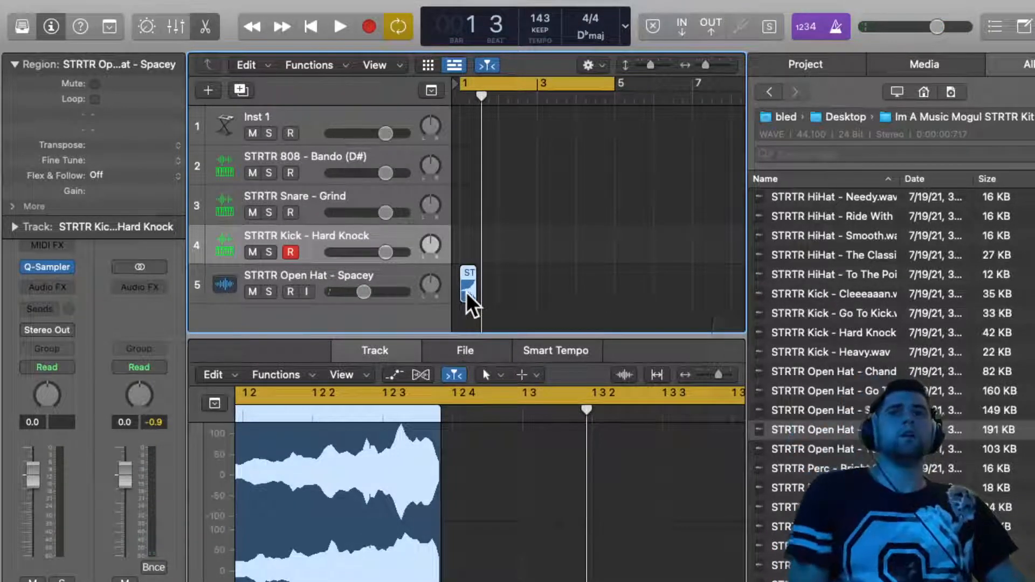
scroll(912, 360, "down", 1)
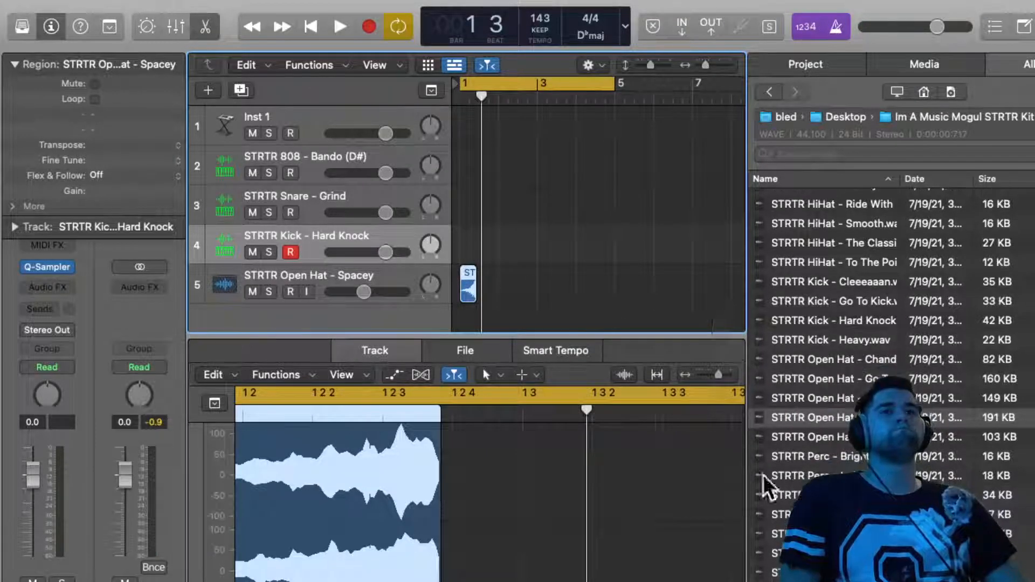
left_click(252, 291)
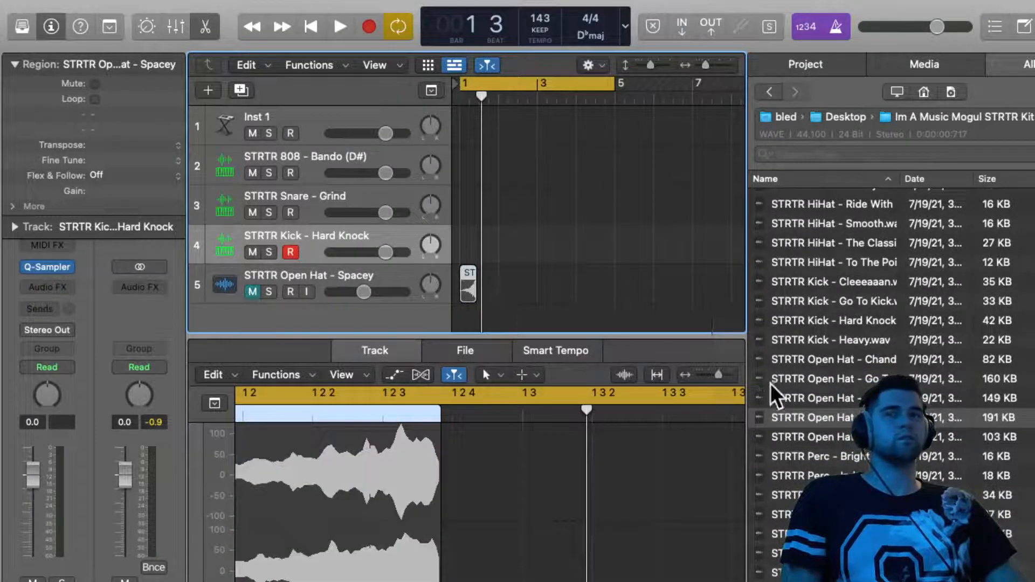
Preview the kit's other open hat samples again in the file list
scroll(895, 425, "down", 1)
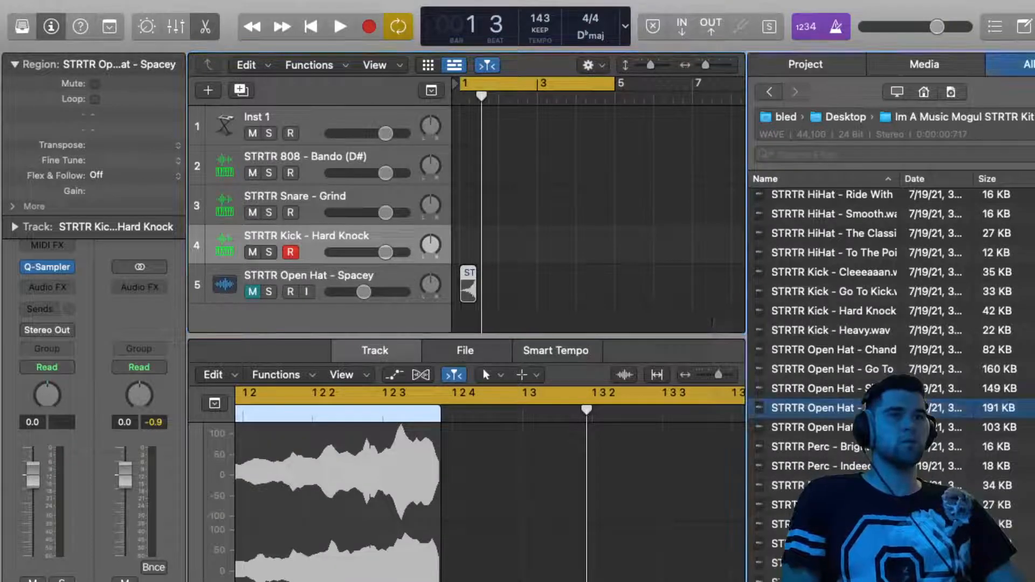
left_click(895, 426)
left_click(862, 349)
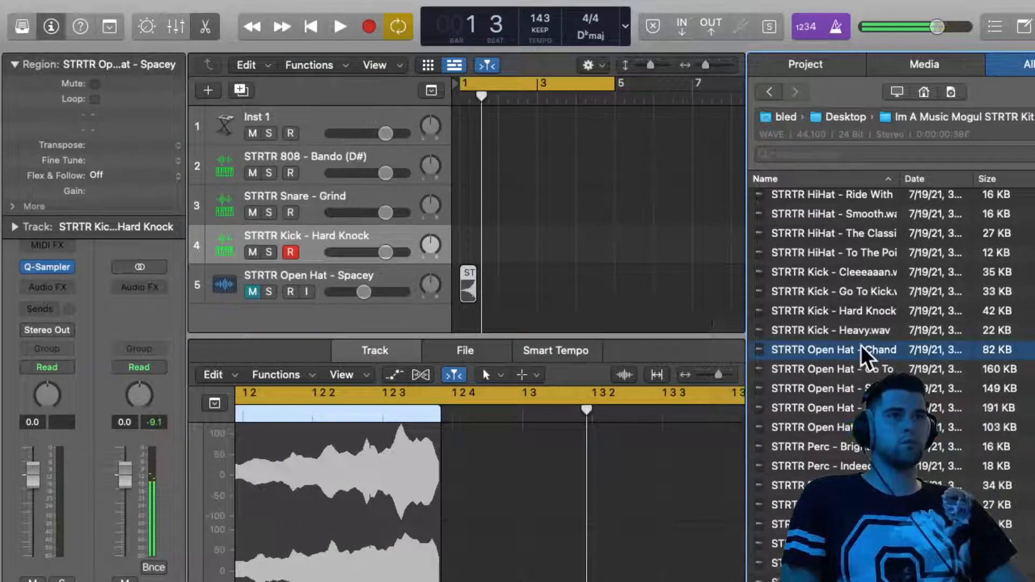
left_click(865, 368)
left_click(853, 388)
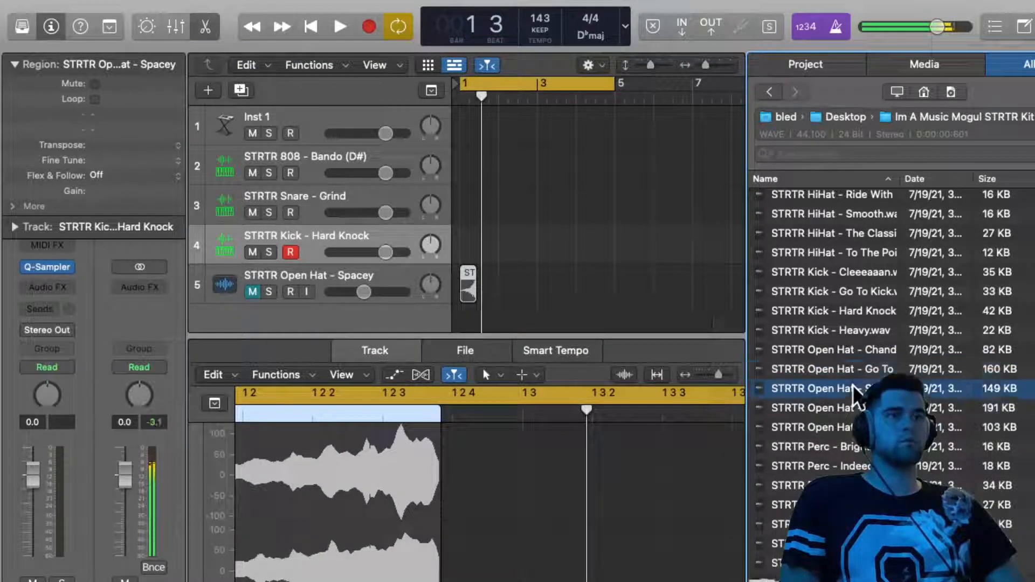
scroll(581, 217, "down", 1)
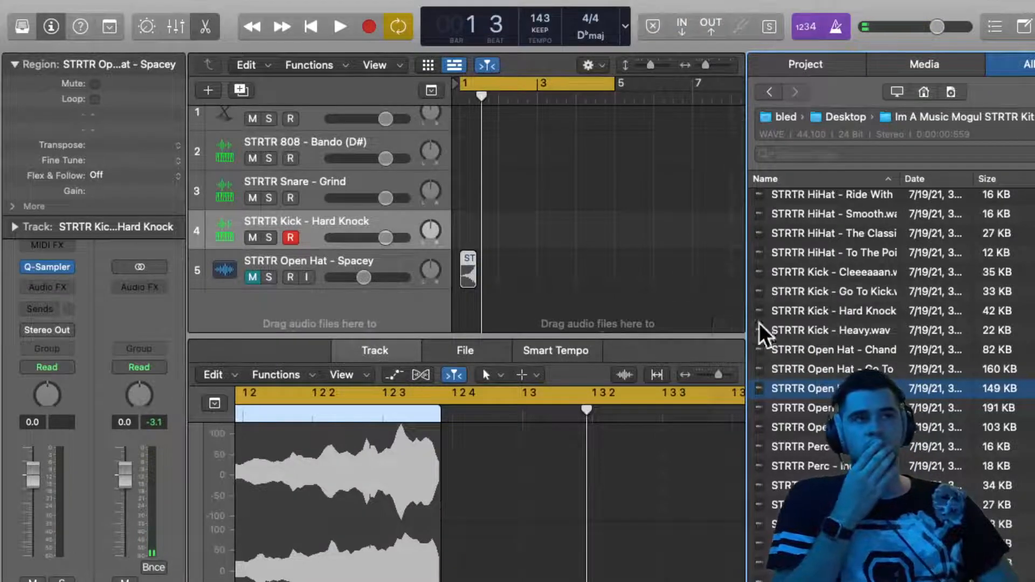
scroll(850, 274, "up", 2)
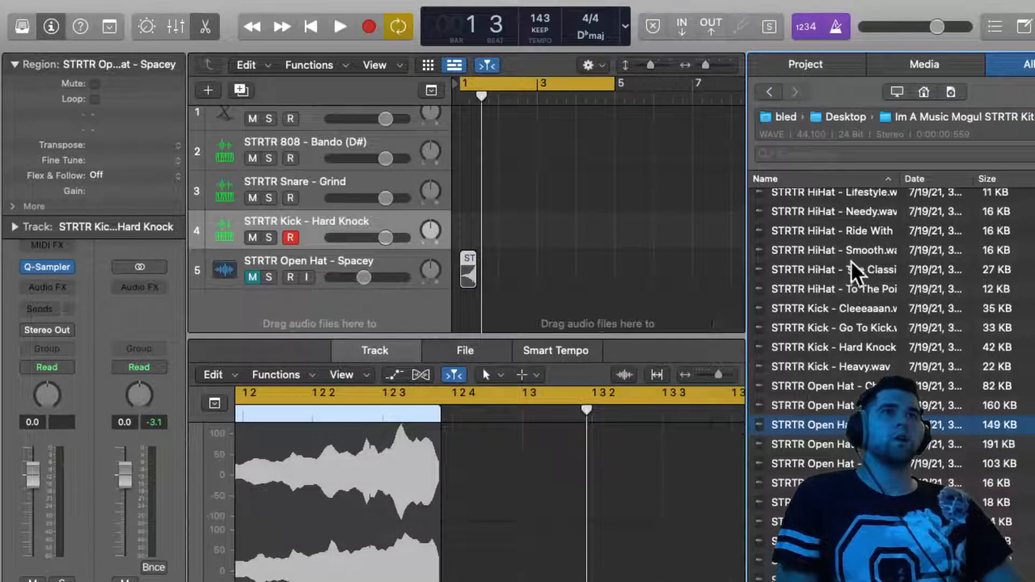
Preview the kit's hi-hat samples one after another in the file list
left_click(854, 205)
scroll(857, 227, "up", 2)
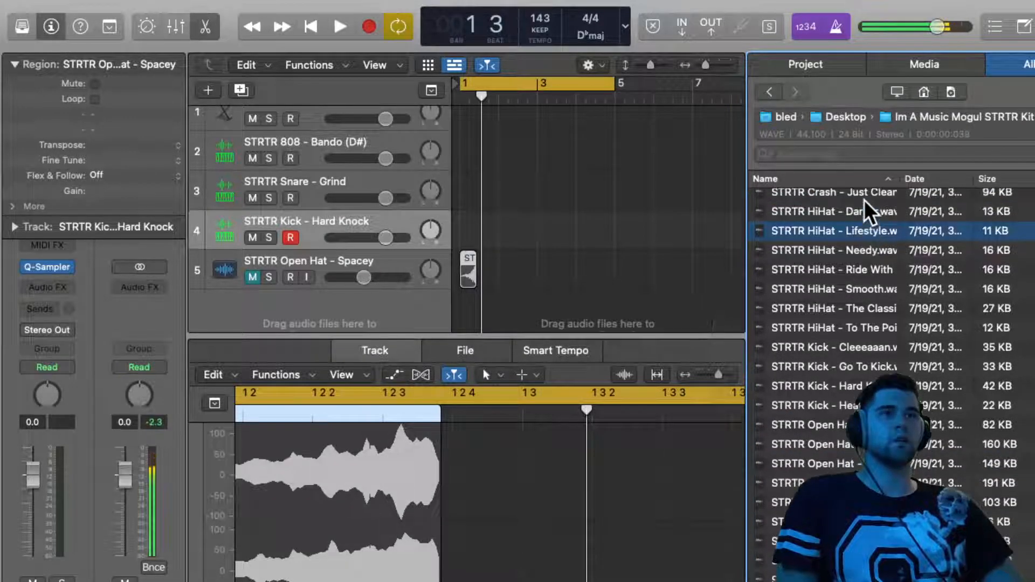
left_click(853, 219)
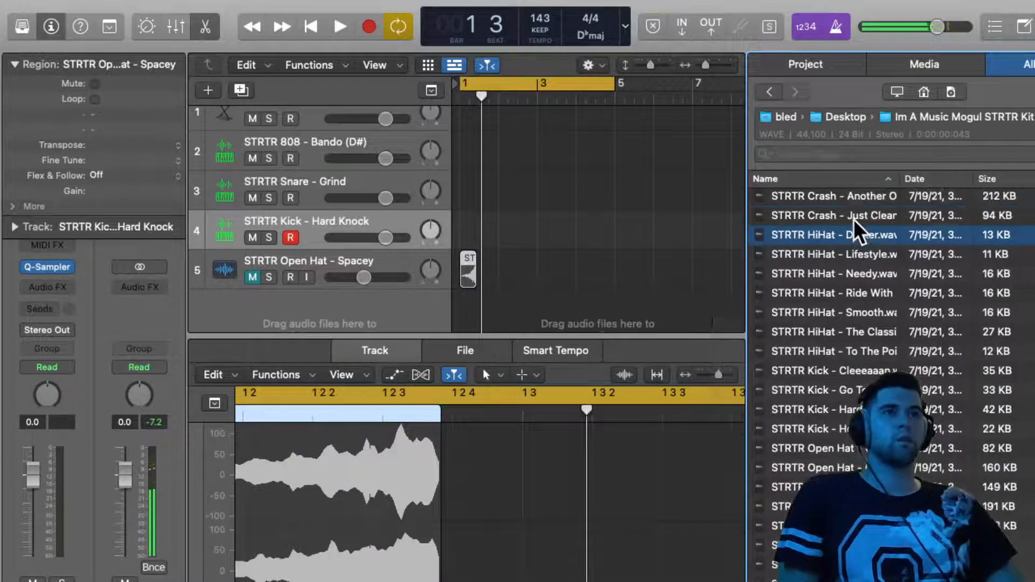
key("Down")
key("Down")
key("Down")
key("Down")
key("Up")
Load STRTR HiHat - Ride With Me onto a new Quick Sampler track, lower its root key and close the sampler
left_click_drag(828, 294, 355, 239)
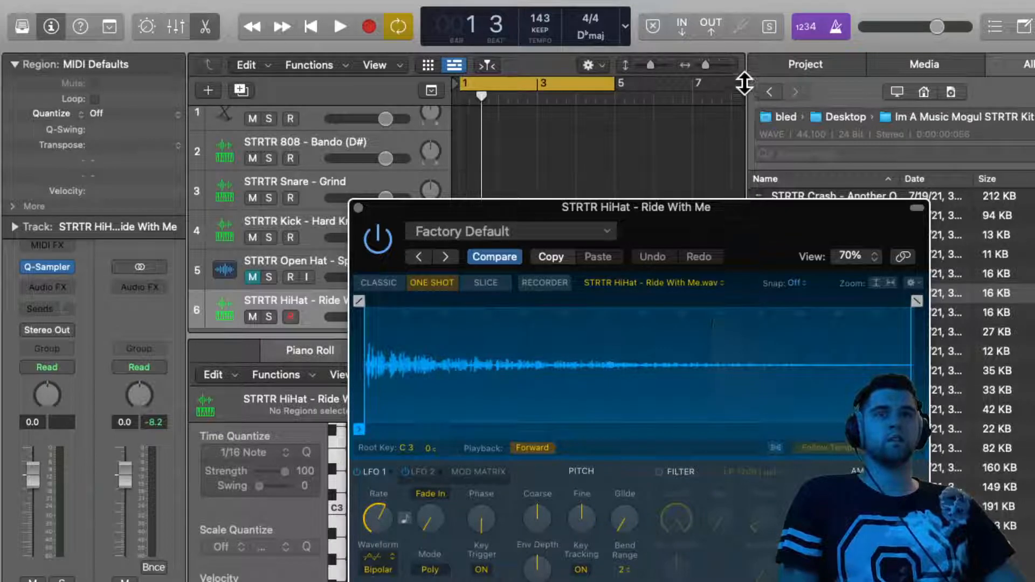
left_click_drag(719, 204, 701, 38)
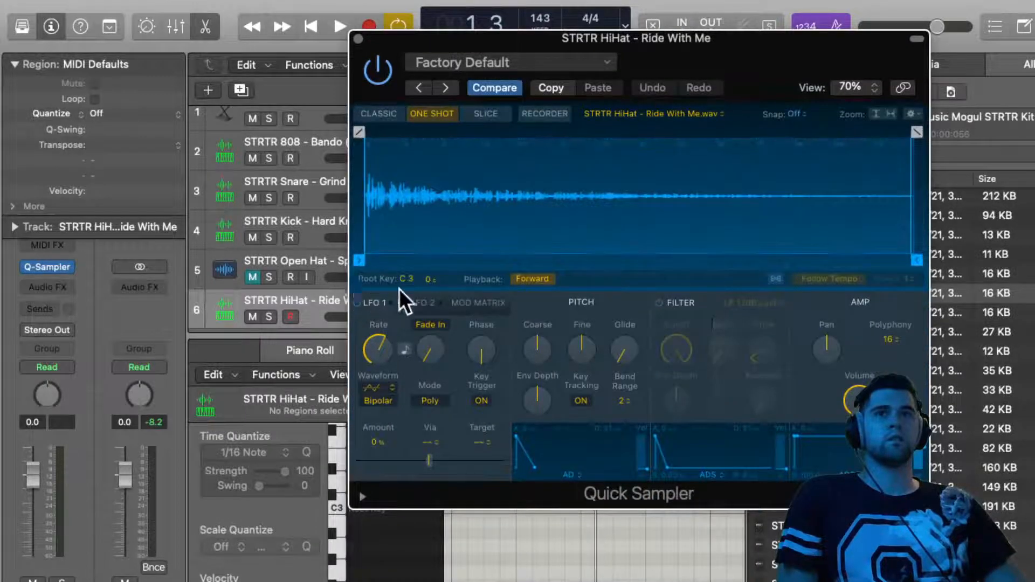
left_click_drag(405, 279, 406, 310)
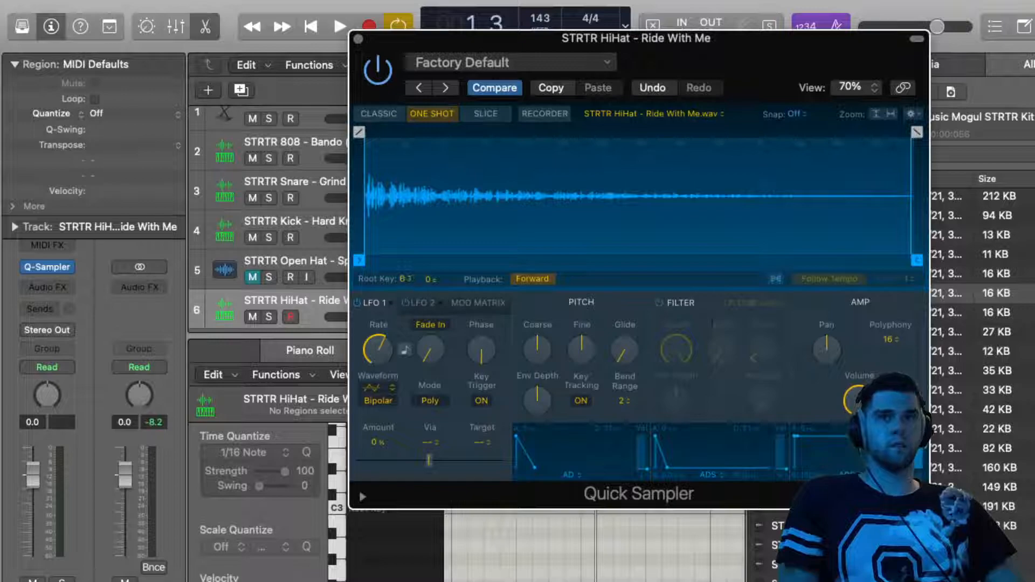
left_click(358, 41)
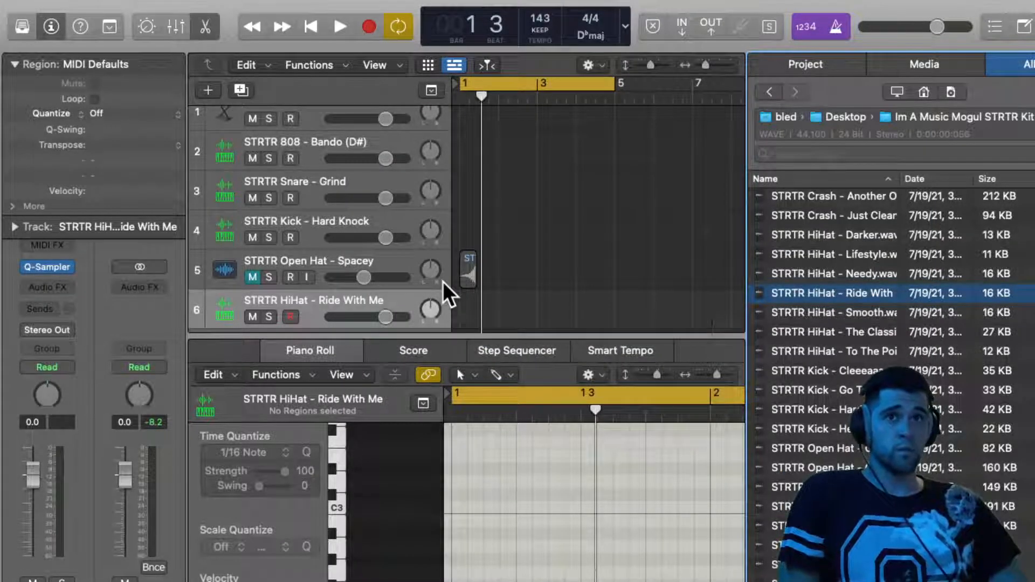
Preview the kit's clap samples in the file list
scroll(787, 324, "down", 1)
scroll(788, 323, "up", 5)
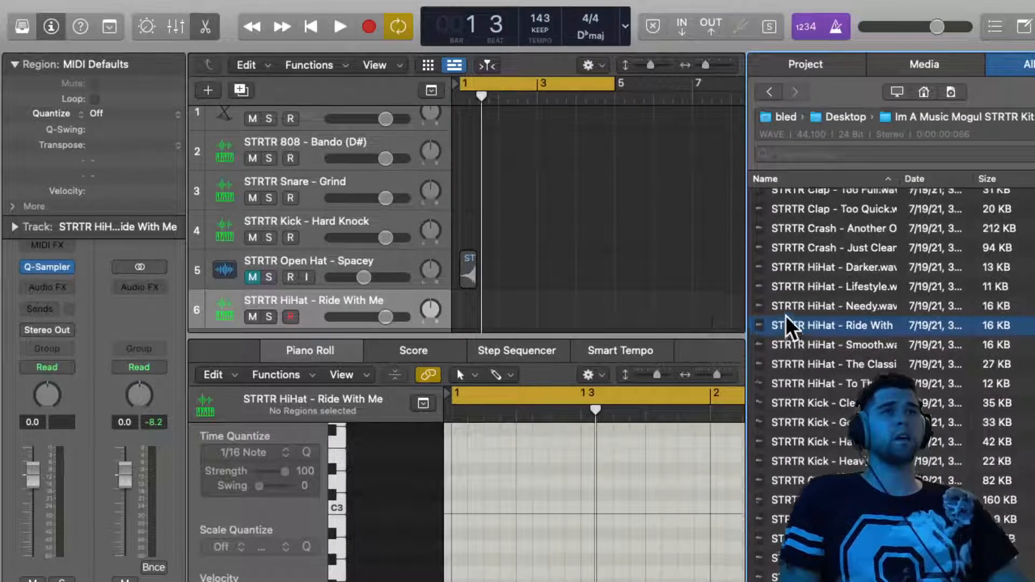
scroll(787, 326, "up", 2)
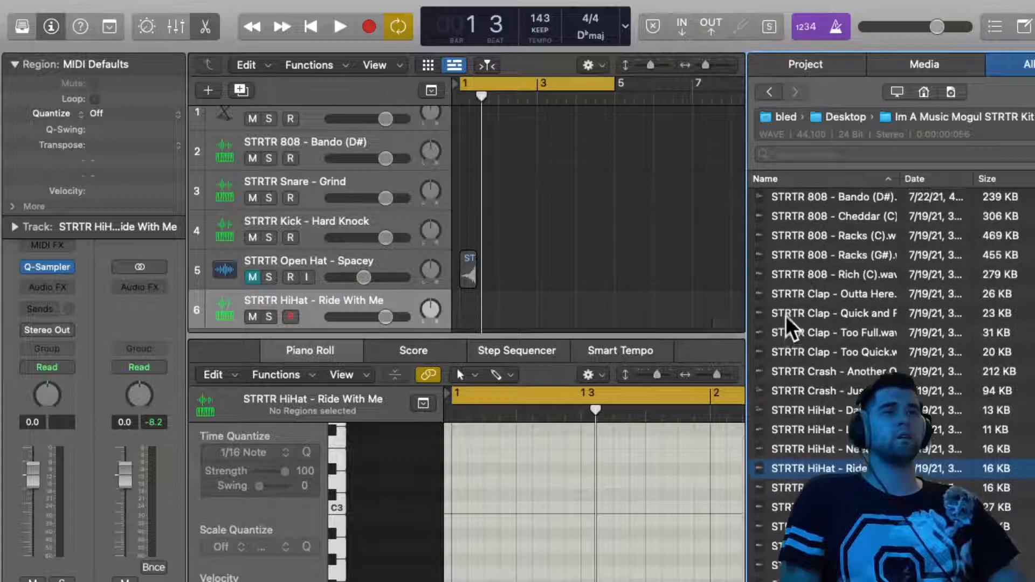
left_click(819, 295)
left_click(848, 314)
left_click(865, 333)
left_click(864, 353)
Preview STRTR Crash - Another One, load it onto a new Quick Sampler track and close the sampler
left_click(863, 372)
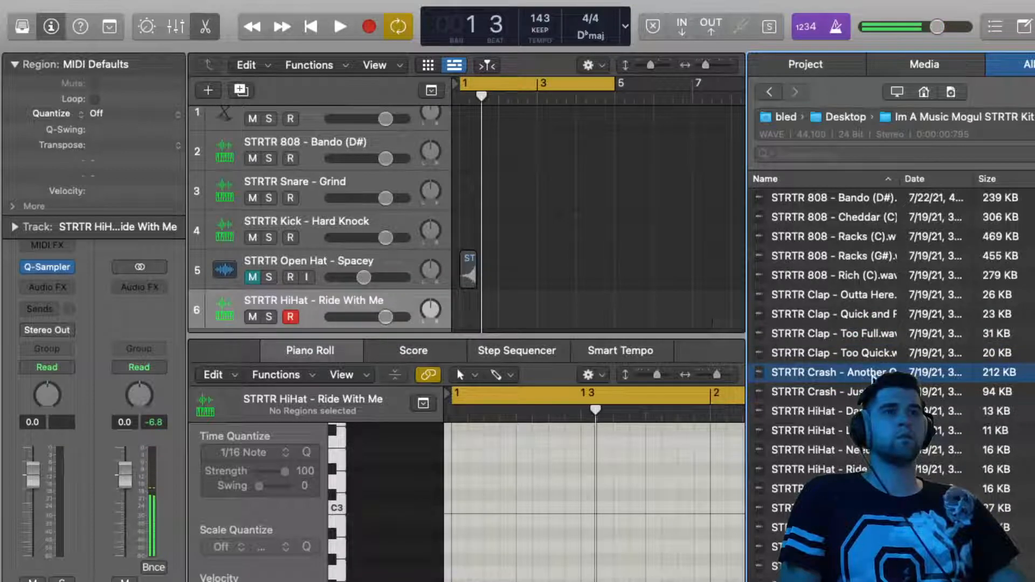
left_click_drag(876, 376, 332, 240)
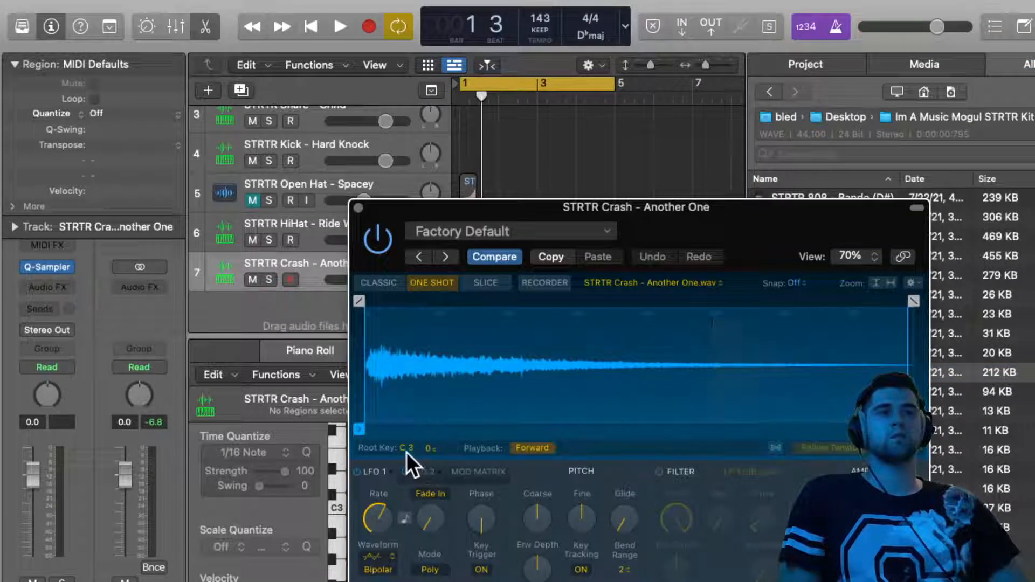
left_click(358, 208)
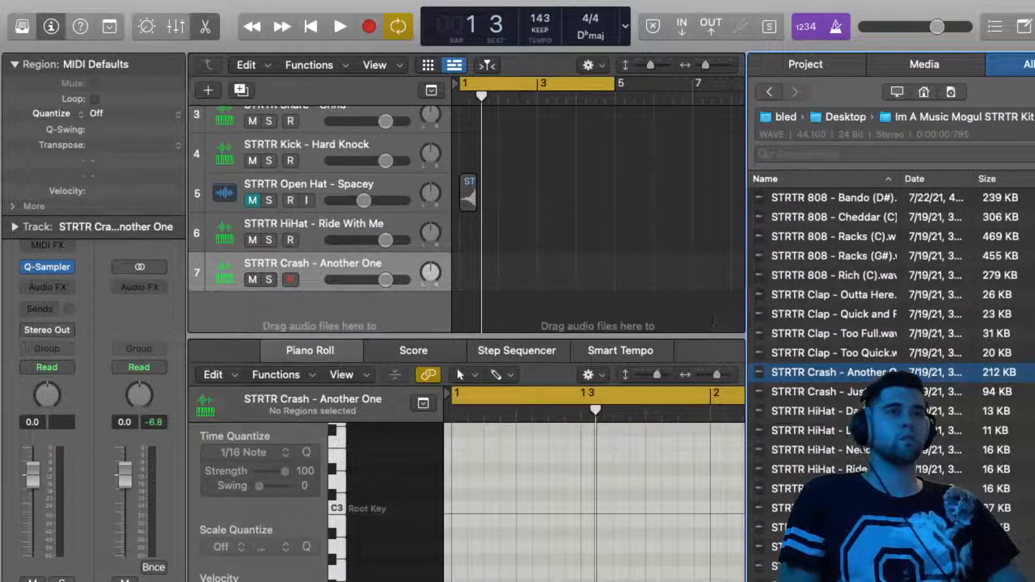
Preview the kit's percussion samples further down the file list
scroll(859, 426, "down", 5)
scroll(861, 426, "down", 5)
scroll(860, 425, "down", 5)
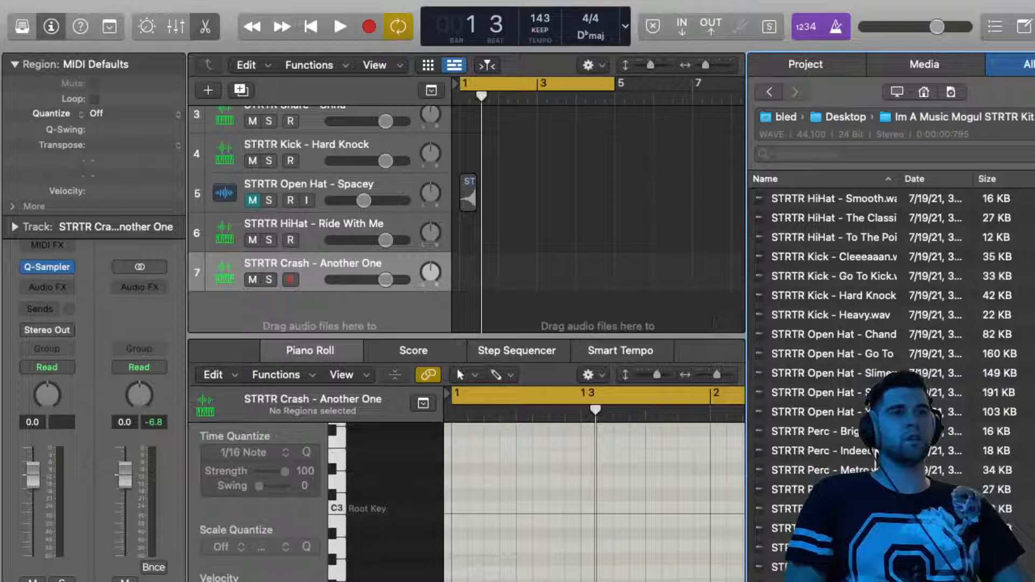
left_click(875, 453)
scroll(875, 453, "down", 1)
left_click(875, 455)
left_click(867, 415)
left_click(867, 449)
key("Up")
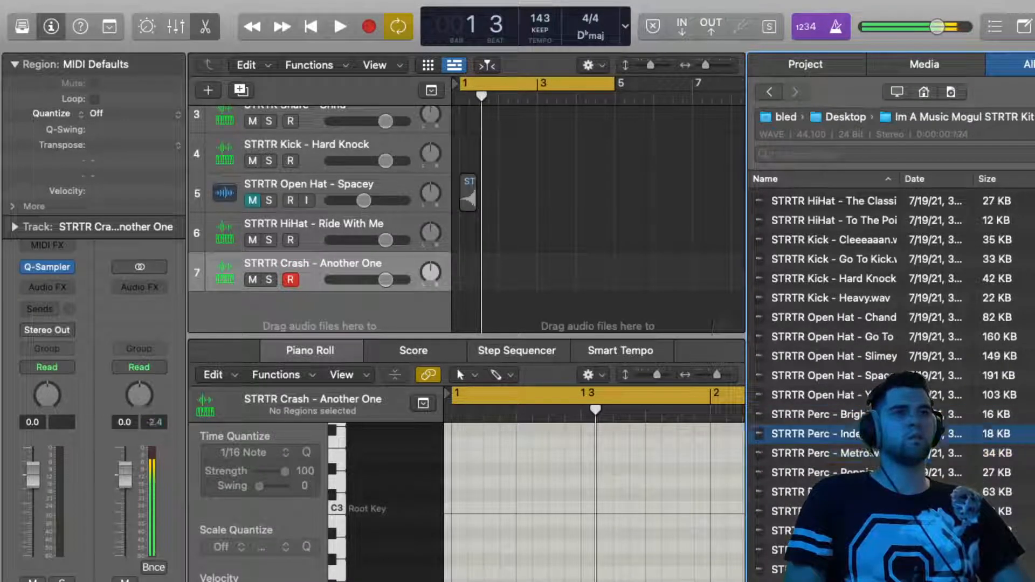
key("Down")
key("Down")
key("Down")
key("Down")
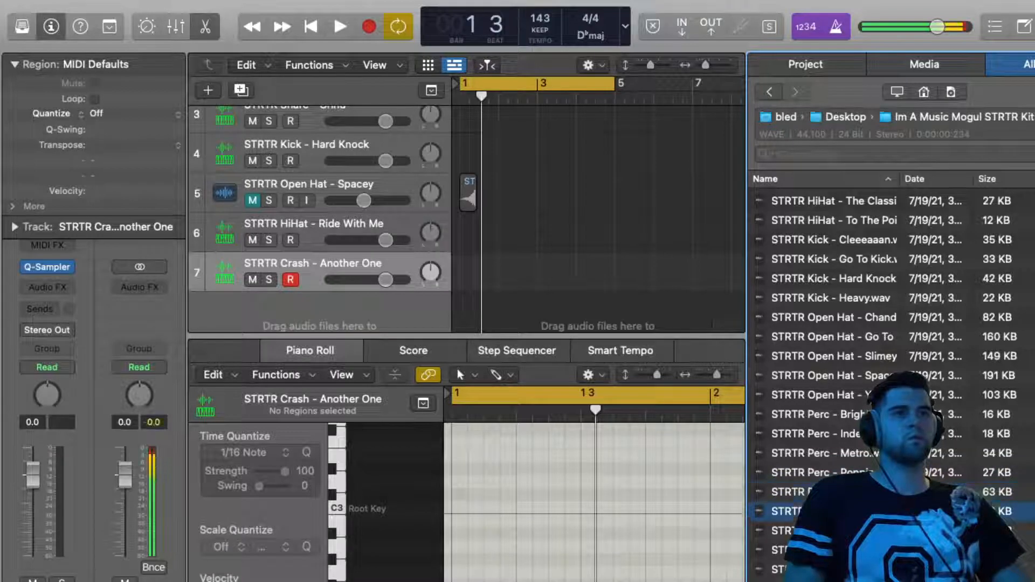
Return to STRTR Perc - Poppin, load it onto a new Quick Sampler track and close the sampler
key("Up")
key("Up")
key("Up")
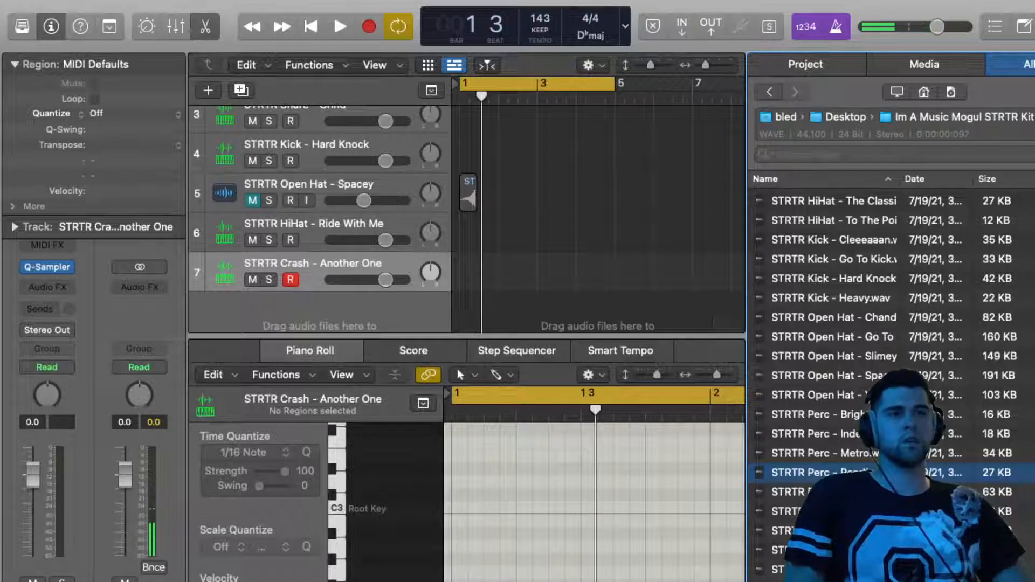
left_click_drag(853, 478, 319, 243)
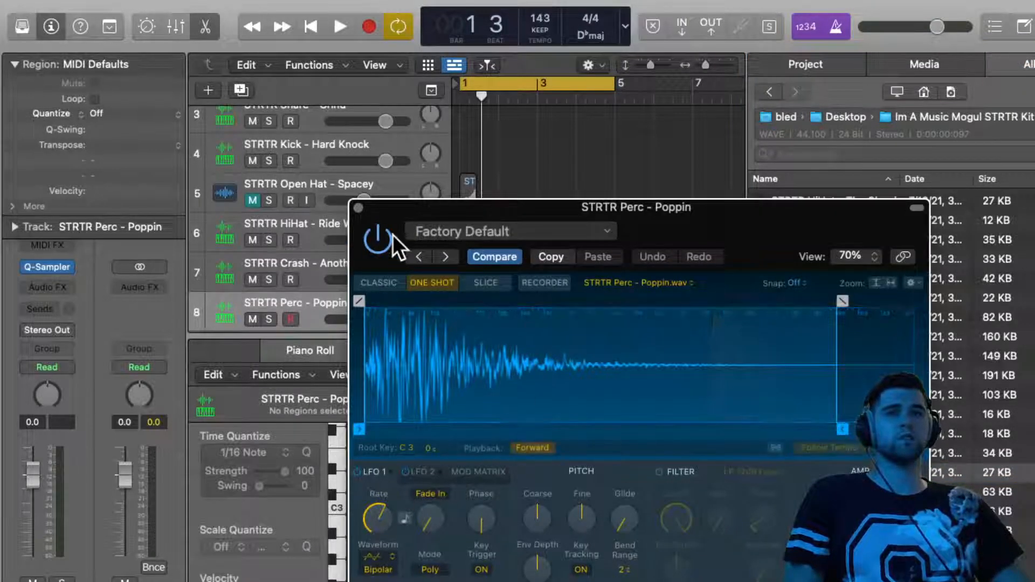
left_click(356, 205)
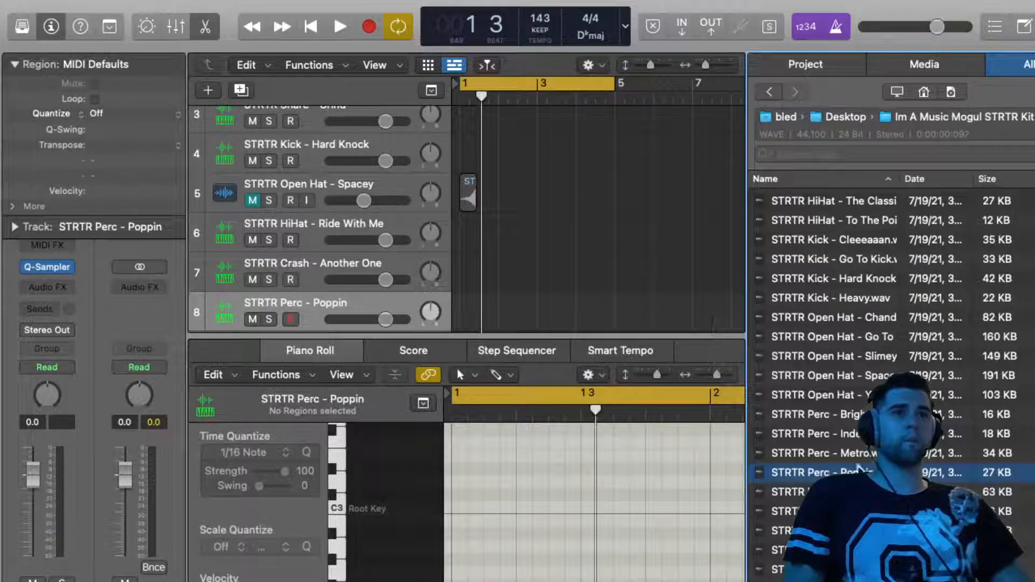
scroll(891, 338, "down", 3)
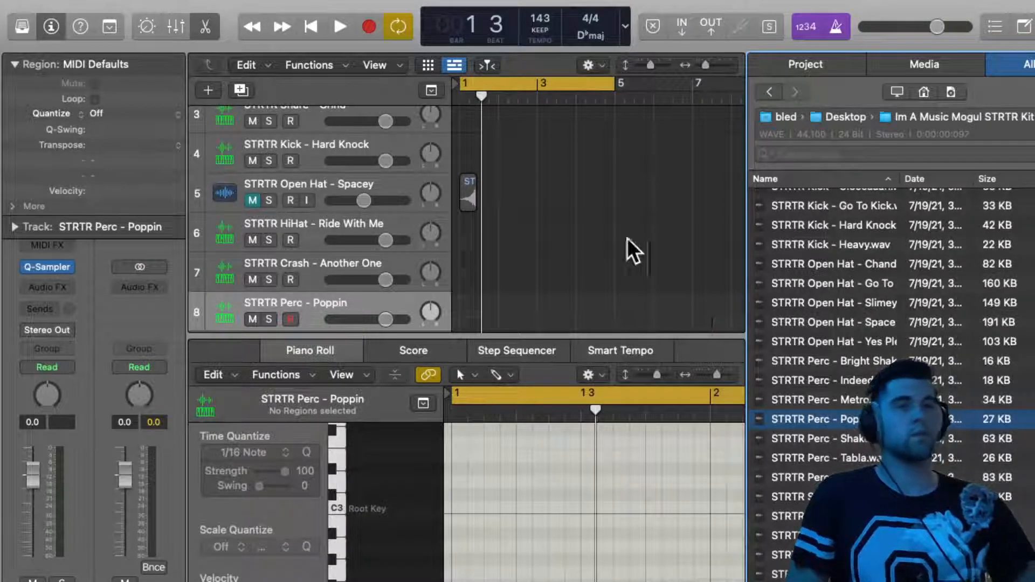
scroll(560, 219, "down", 2)
scroll(561, 218, "down", 2)
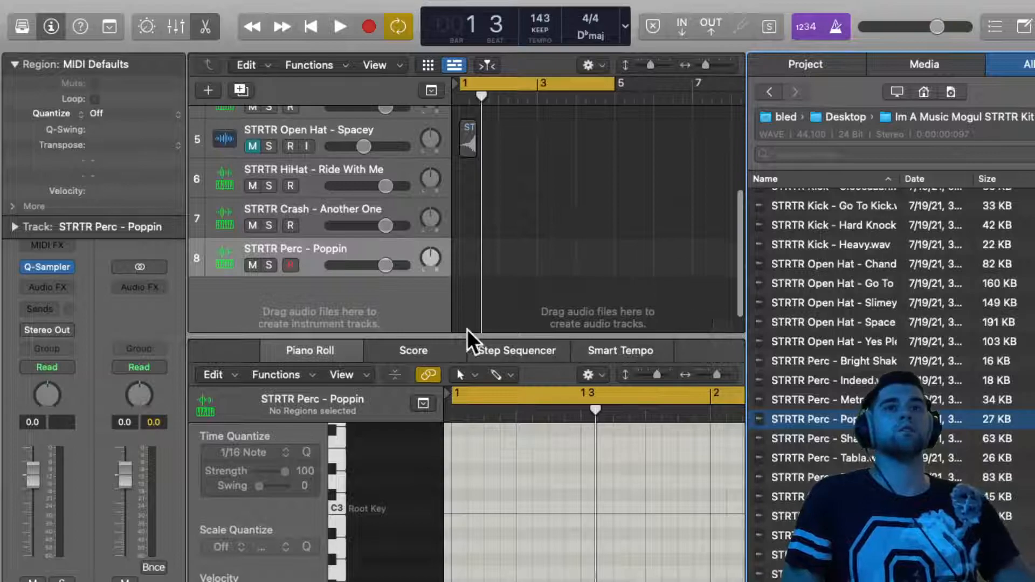
scroll(305, 278, "up", 2)
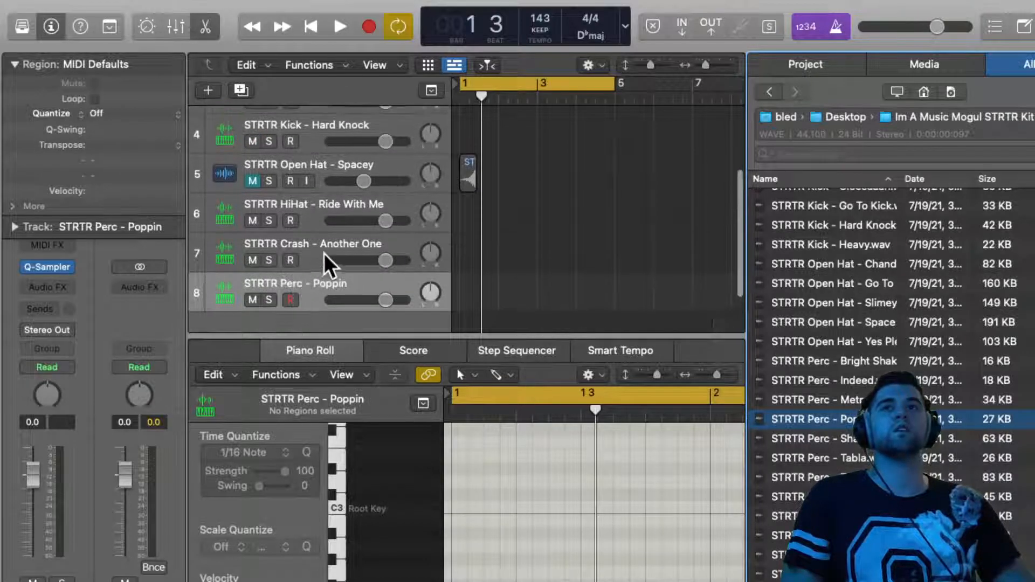
Select the STRTR 808 - Bando (D#) track, play it briefly and hide the file browser
scroll(307, 263, "up", 2)
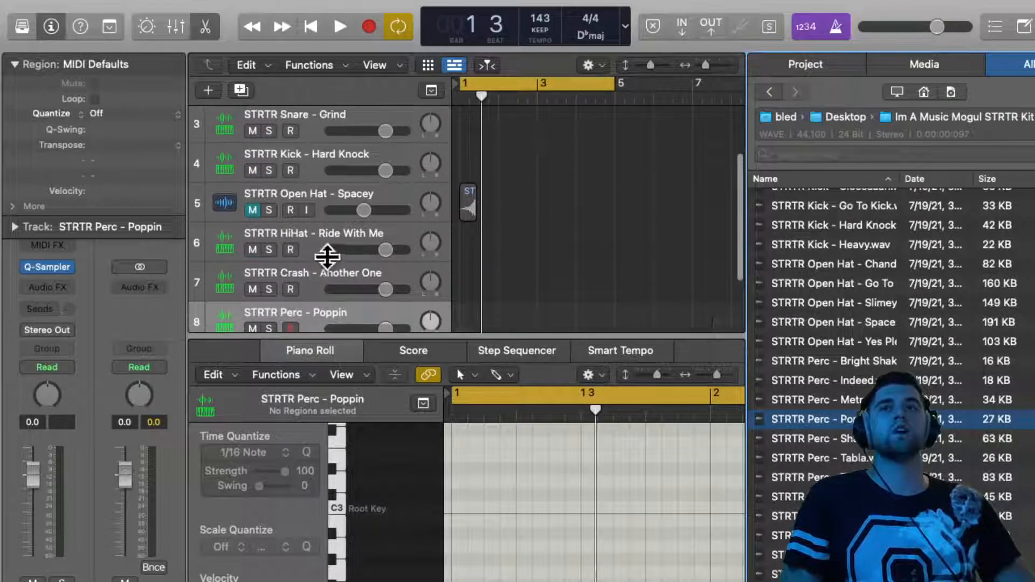
scroll(291, 201, "up", 3)
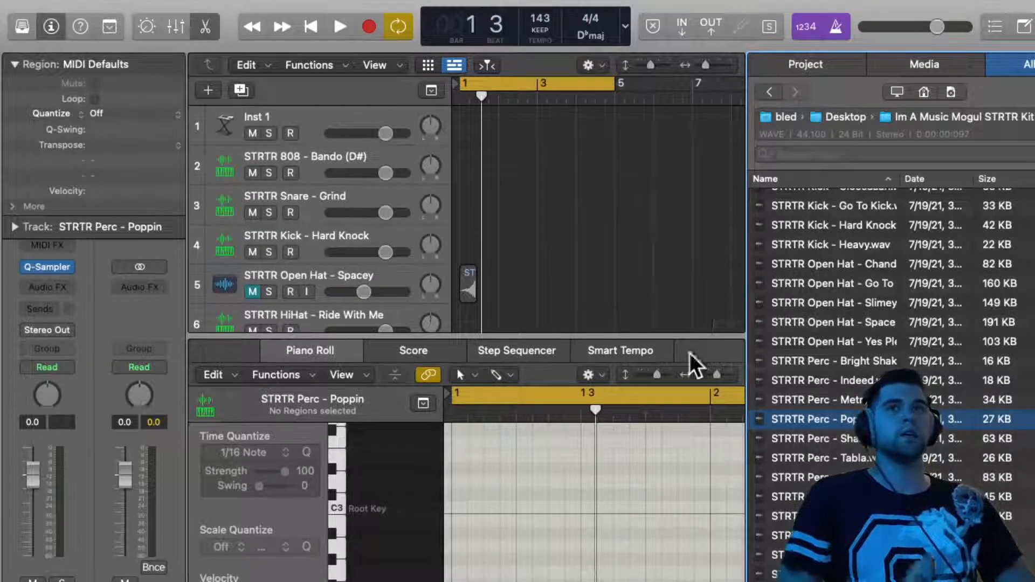
left_click(312, 173)
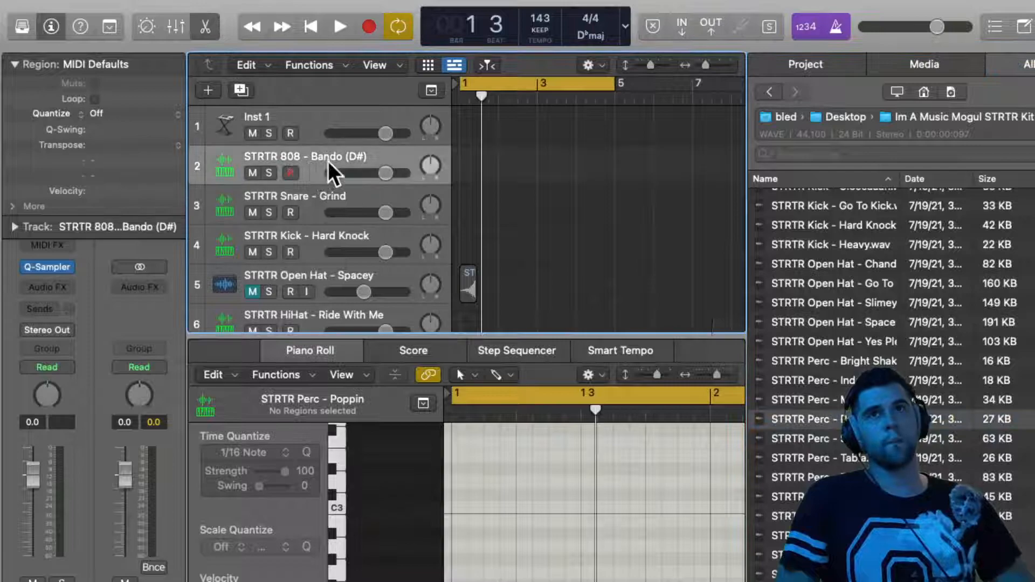
key("space")
key("space")
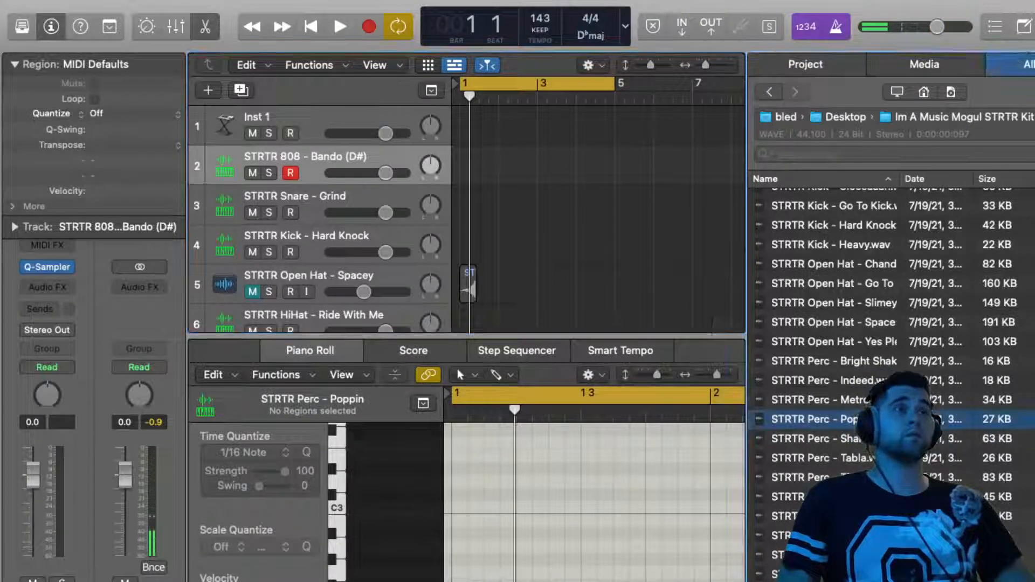
key("f")
left_click(489, 351)
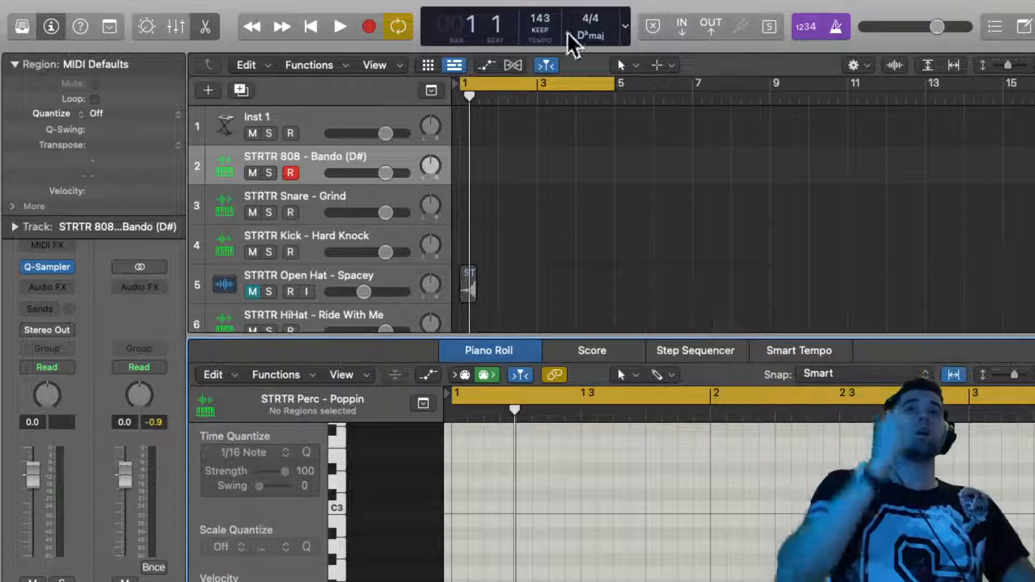
left_click(625, 27)
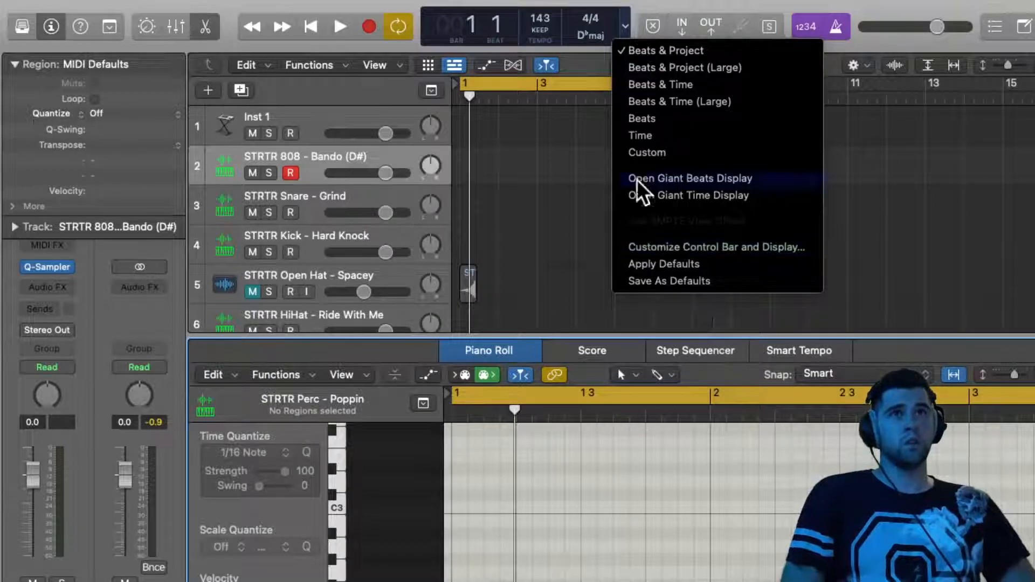
left_click(562, 152)
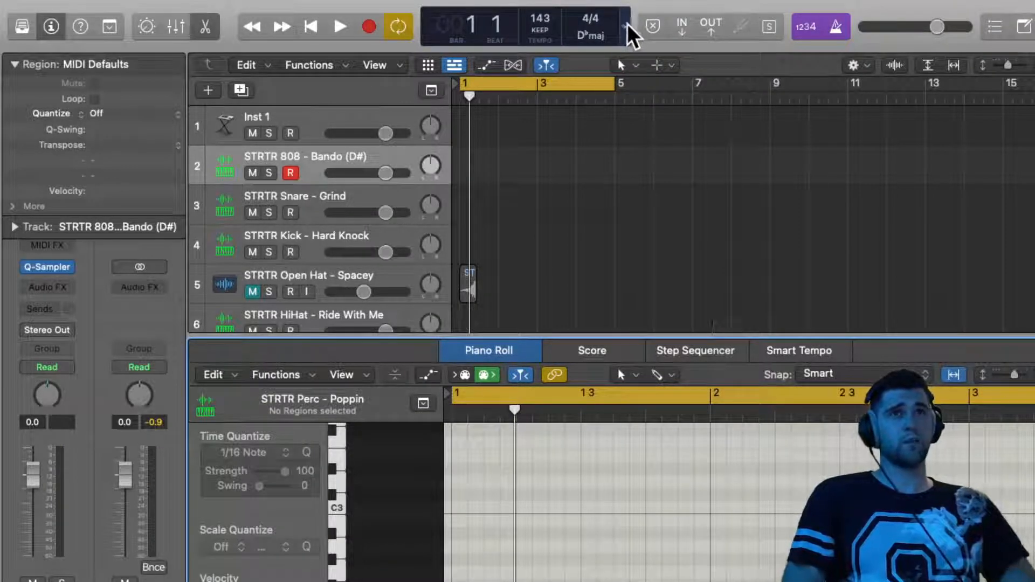
left_click(626, 26)
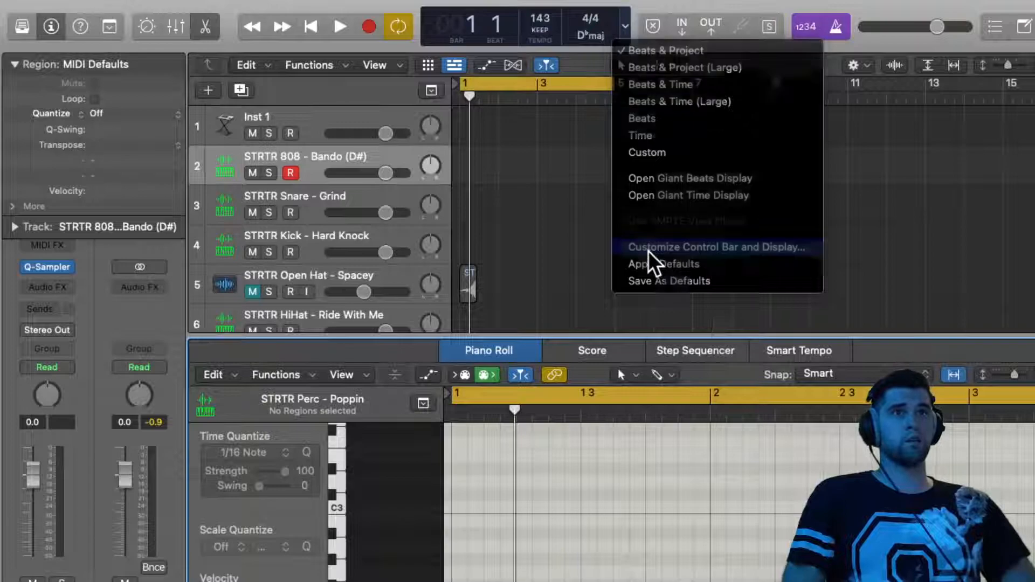
left_click(648, 247)
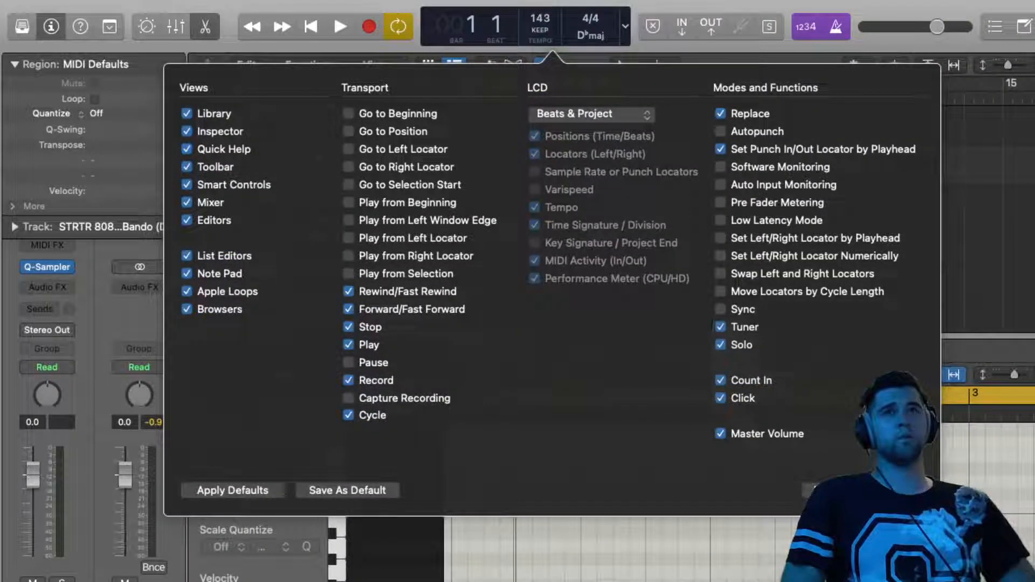
left_click(895, 490)
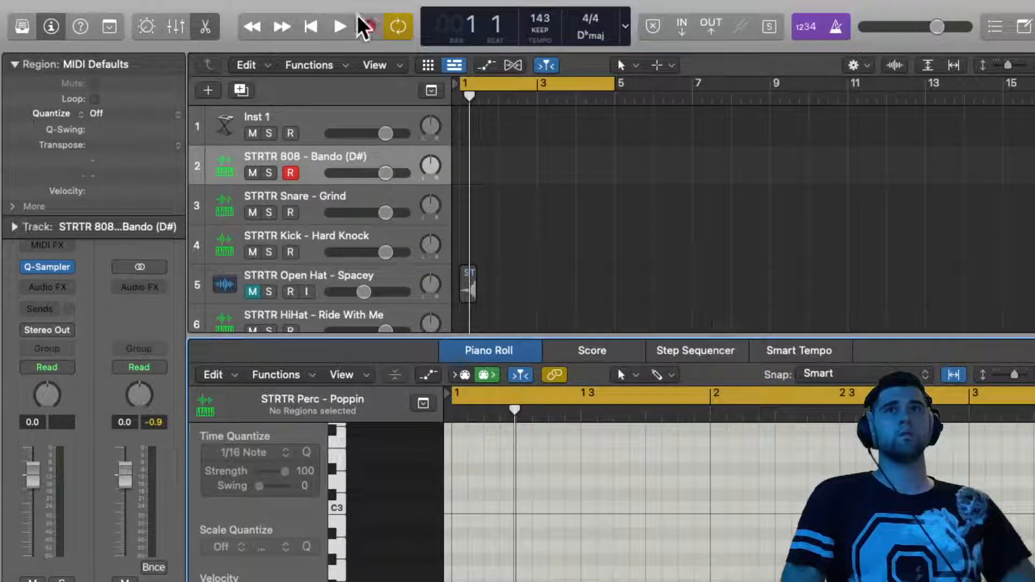
Switch the control bar's display to the Custom layout
left_click(624, 24)
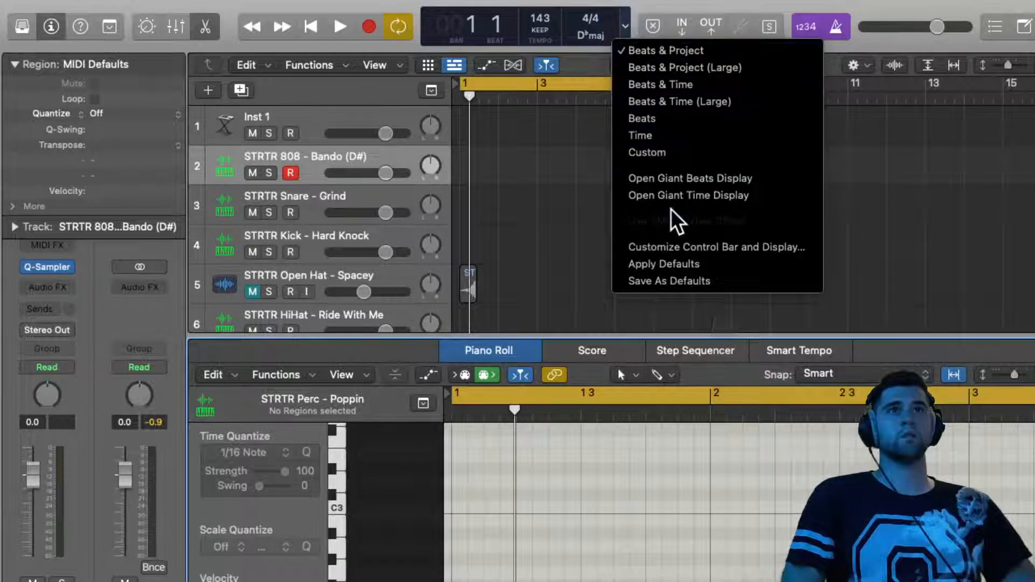
left_click(657, 153)
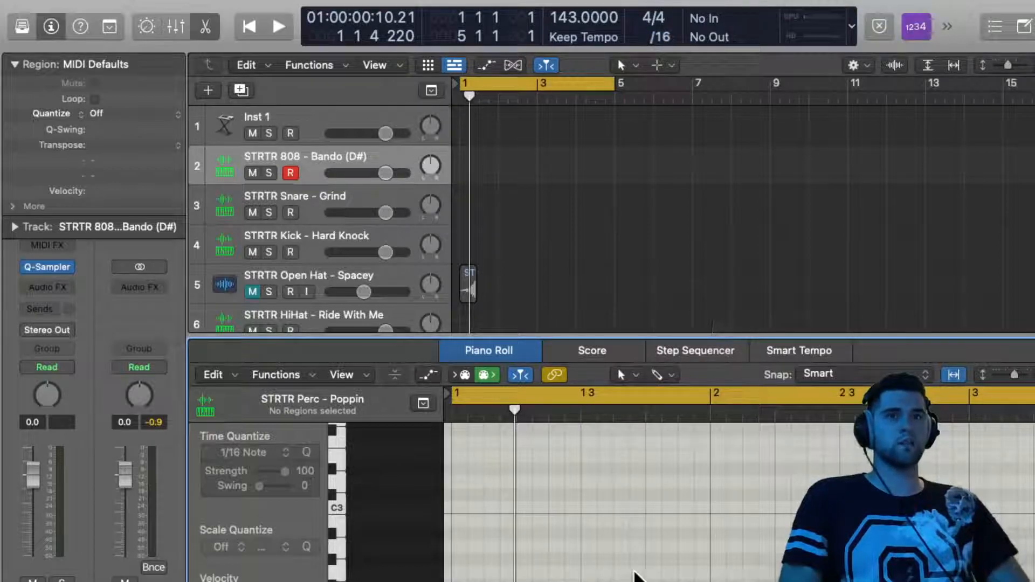
Try the /12 and /8 division values in the project display and restore the division to /16
left_click(662, 37)
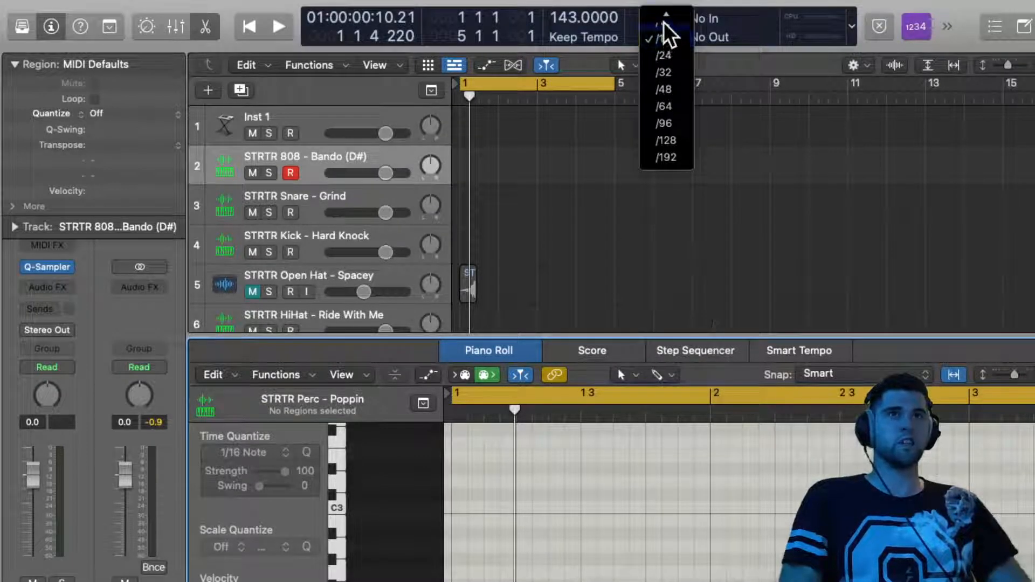
mouse_move(665, 18)
left_click(670, 66)
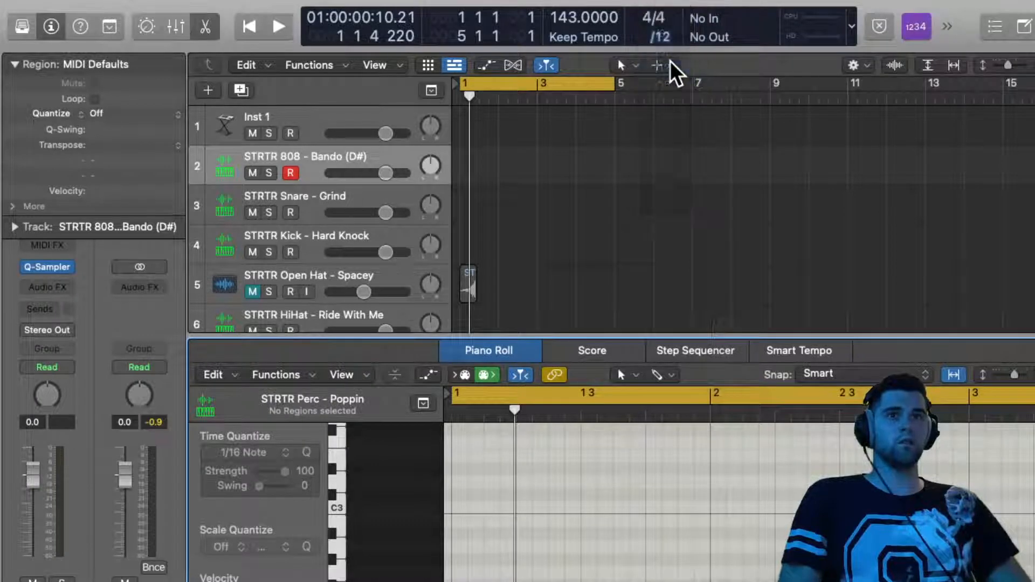
left_click(680, 26)
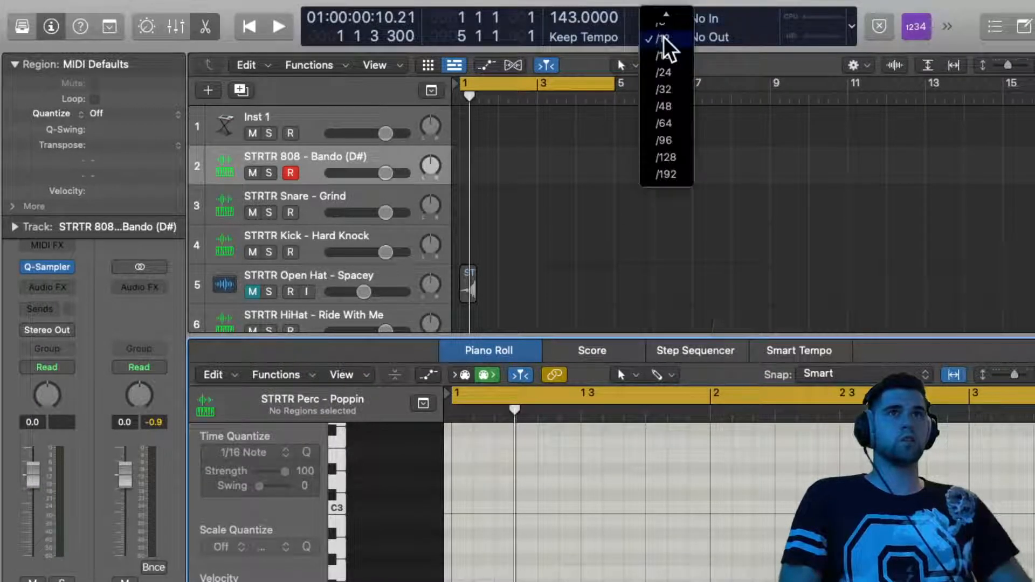
left_click(664, 28)
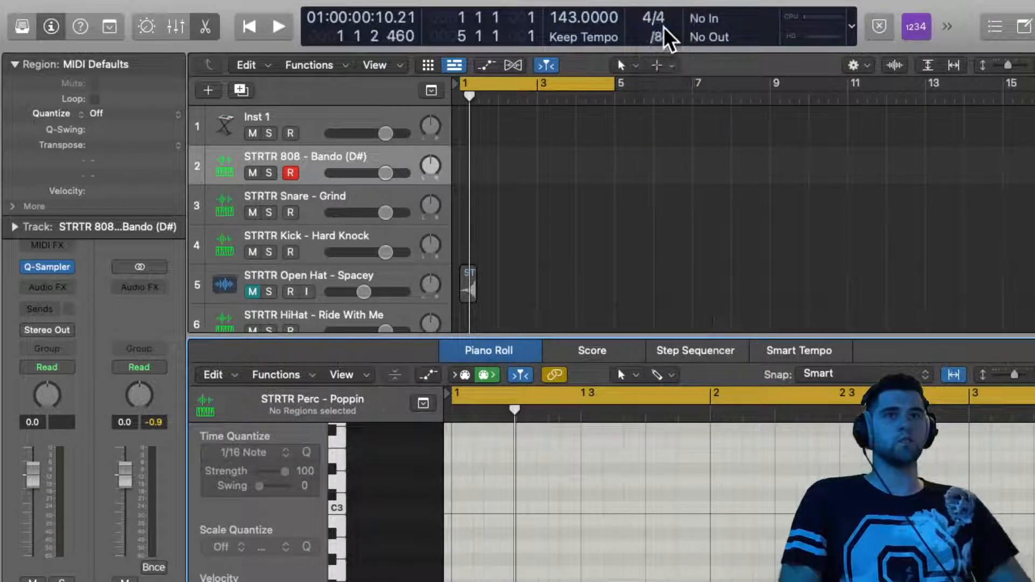
left_click(663, 38)
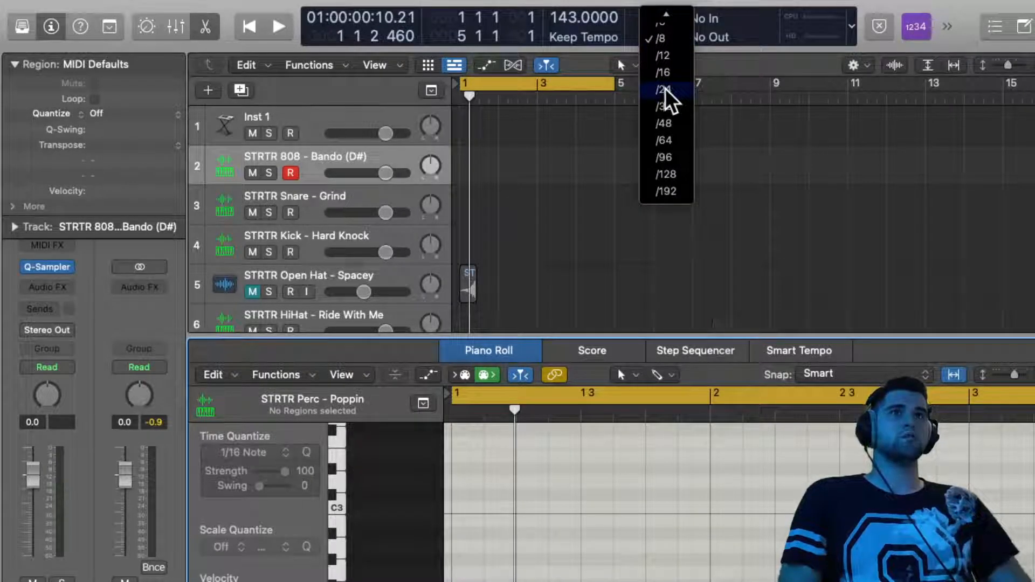
left_click(669, 72)
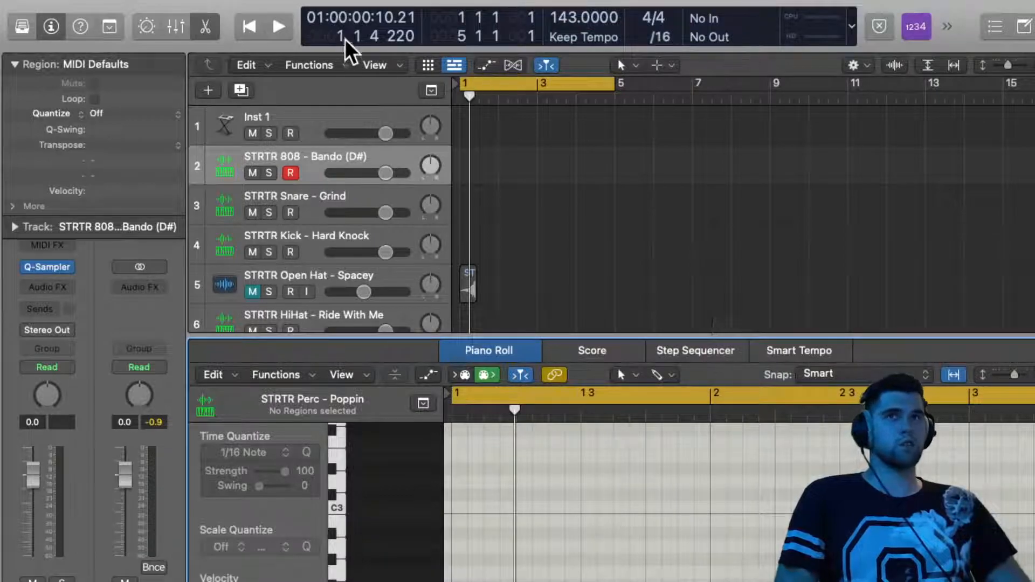
Play the project briefly from the tracks area and stop it
mouse_move(512, 15)
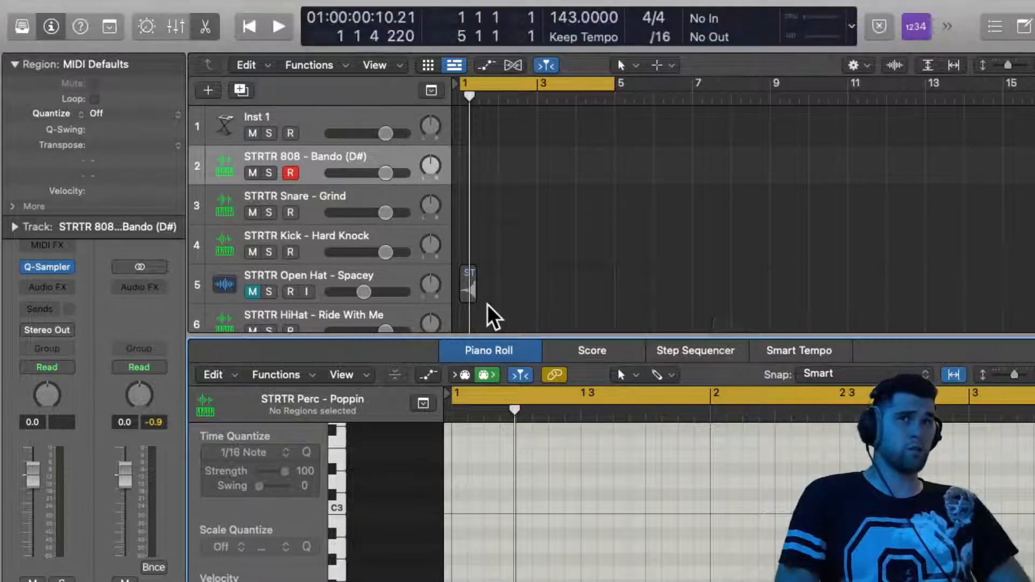
left_click(549, 272)
key("space")
key("space")
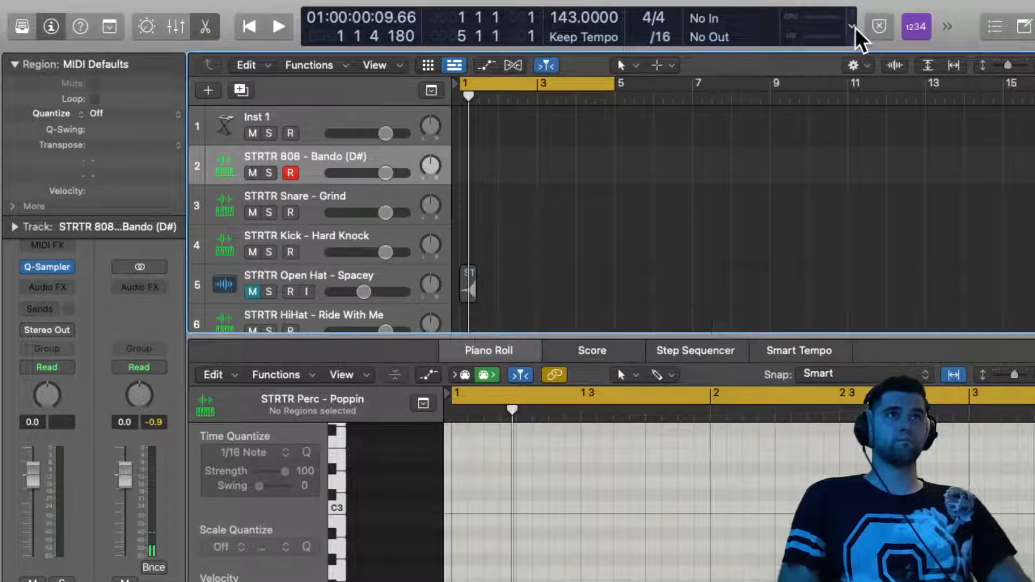
Create an empty MIDI region at bar 1 of the 808 track with the Pencil tool and return to the Pointer tool
left_click(659, 68)
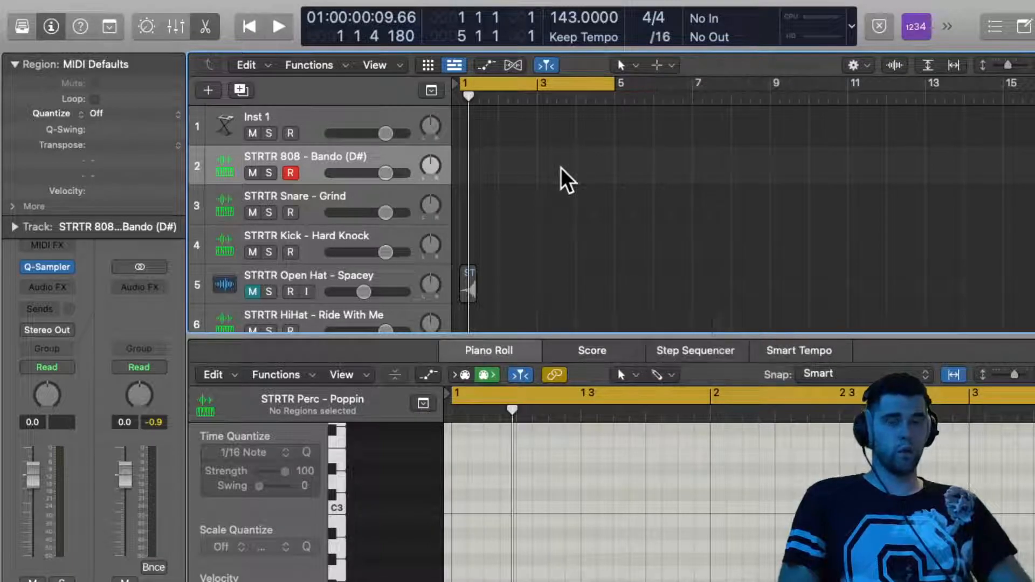
key("t")
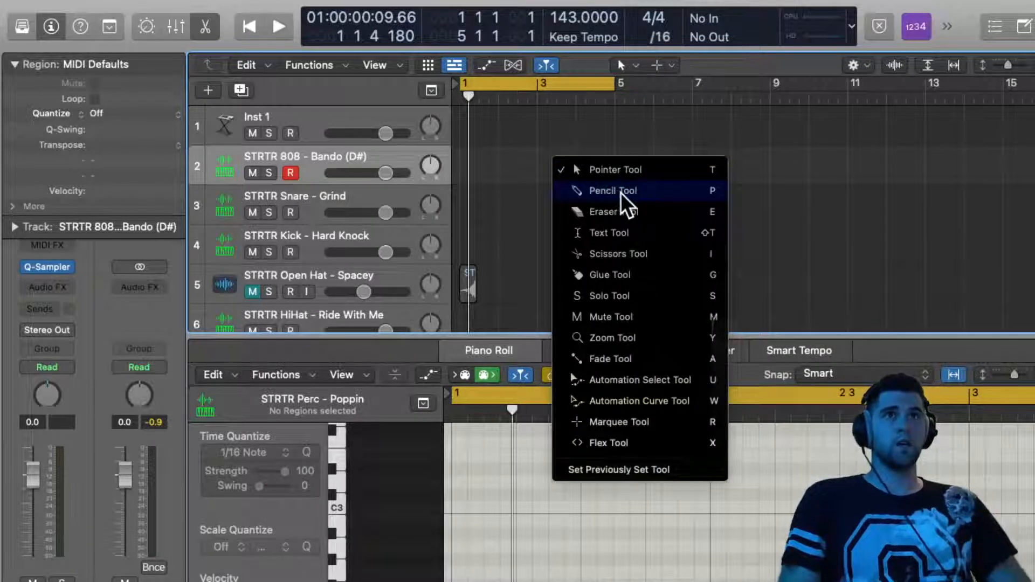
left_click(644, 188)
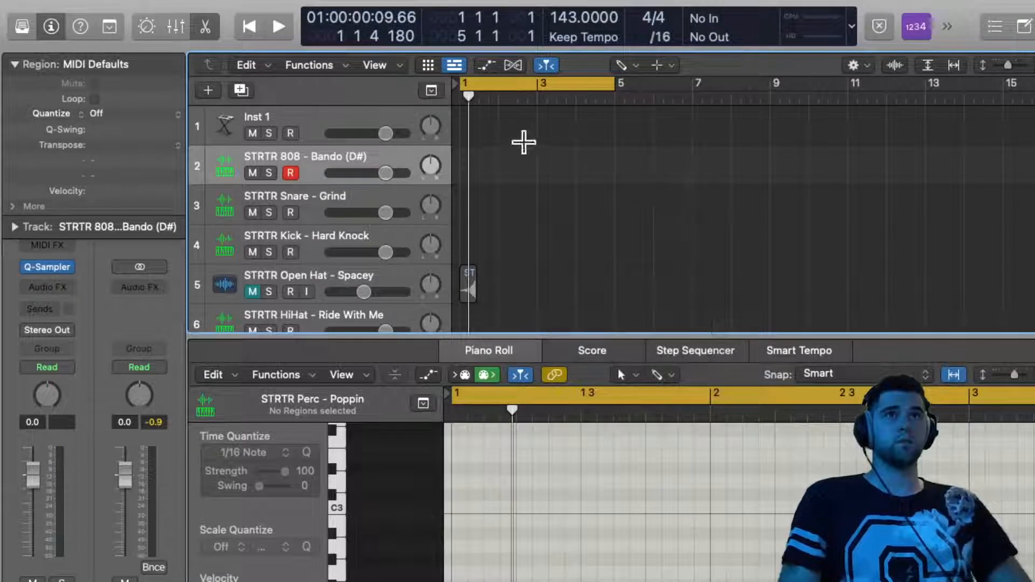
left_click(474, 179)
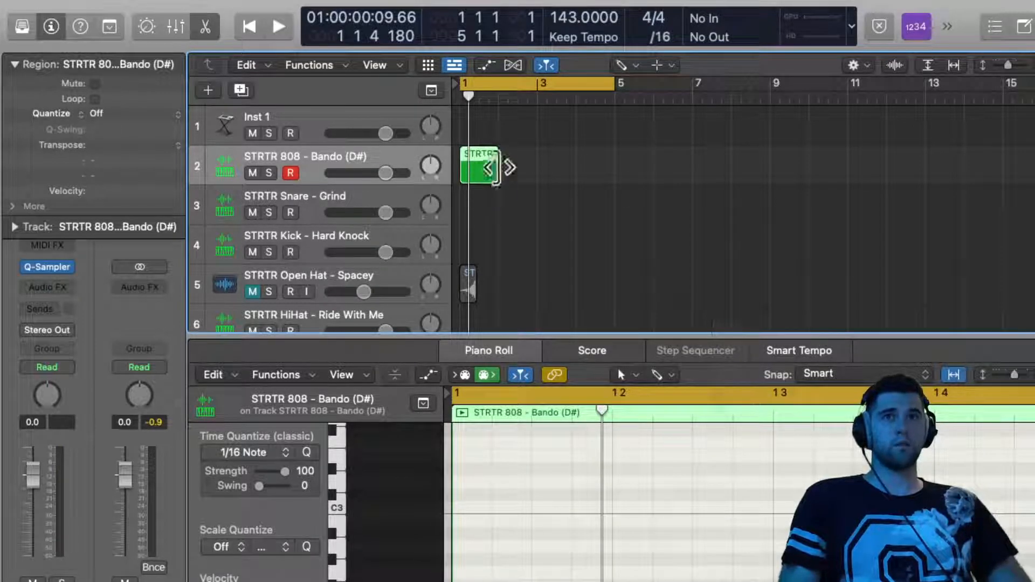
key("r")
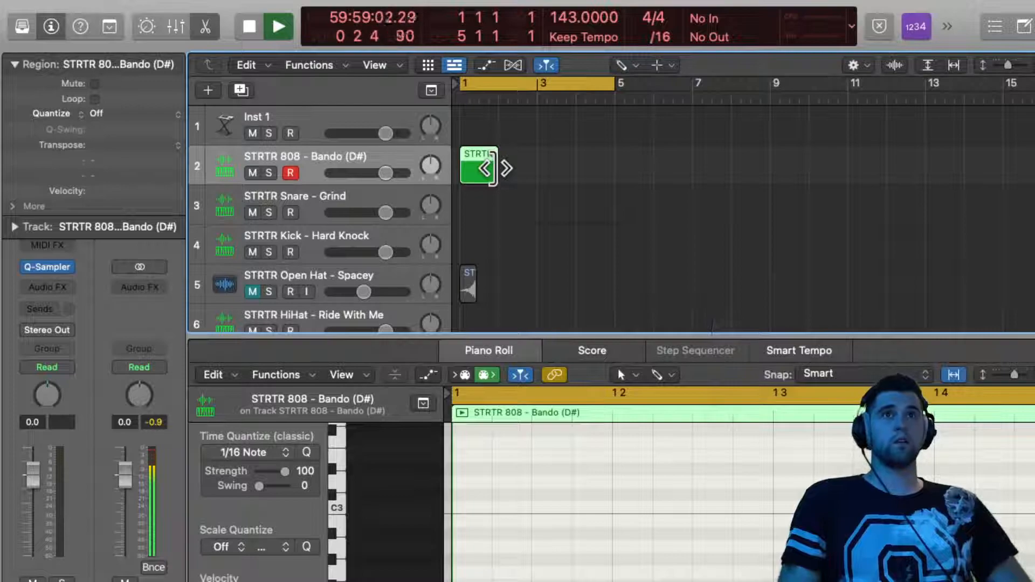
key("t")
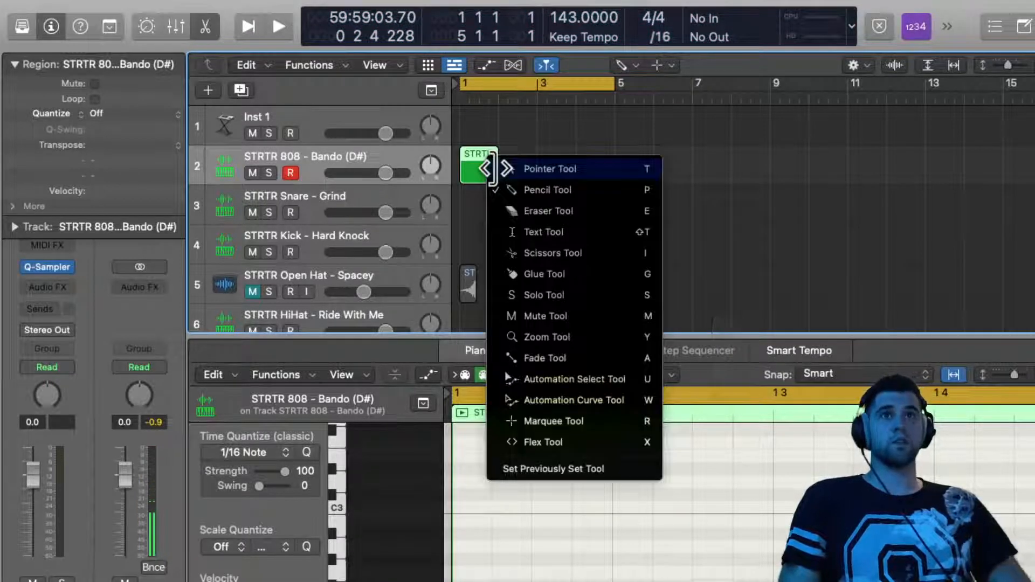
left_click(528, 169)
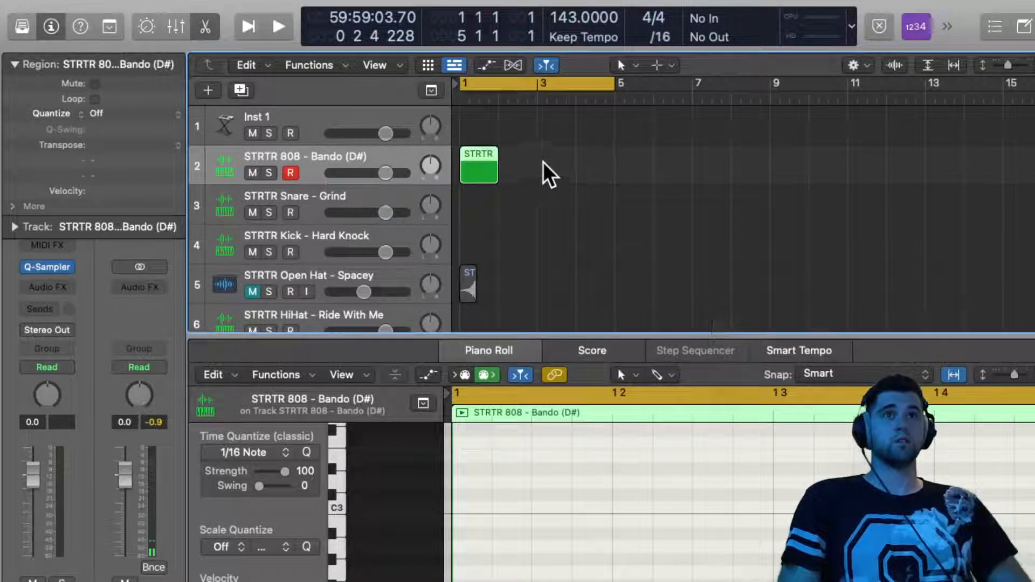
Set the Pencil tool as the secondary tool and extend the 808 region to bar 5
left_click(656, 65)
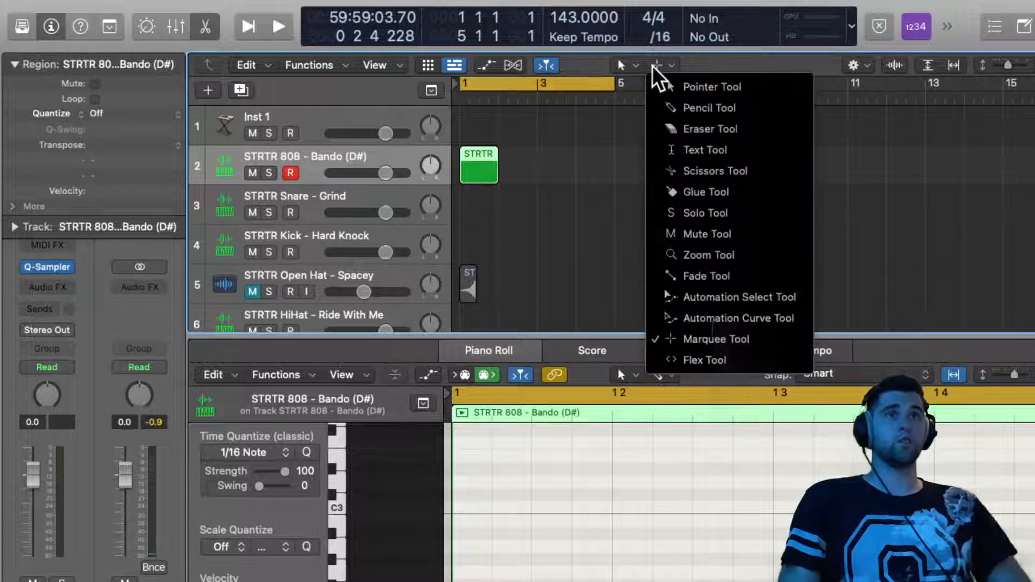
left_click(692, 108)
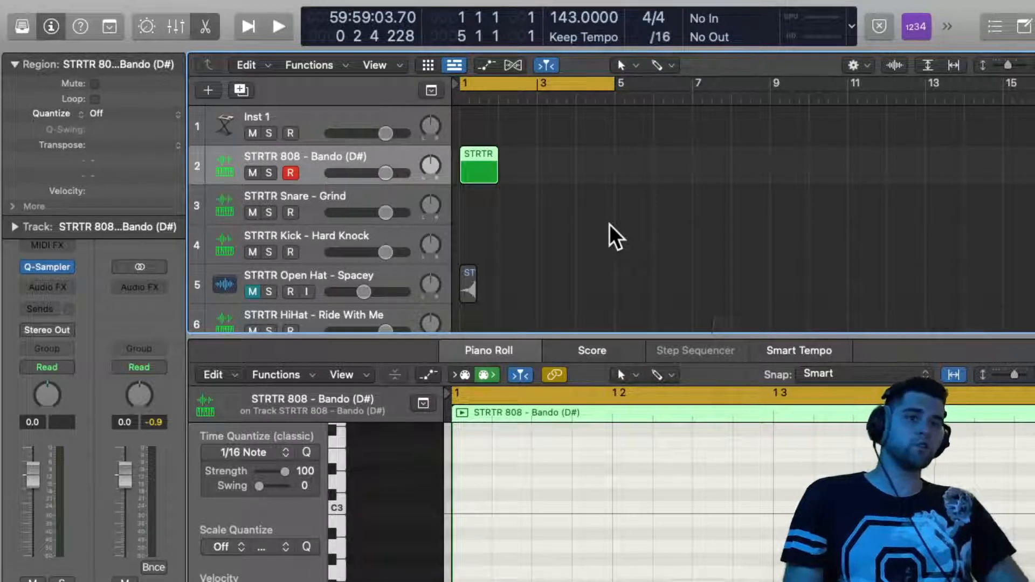
left_click_drag(495, 168, 615, 177)
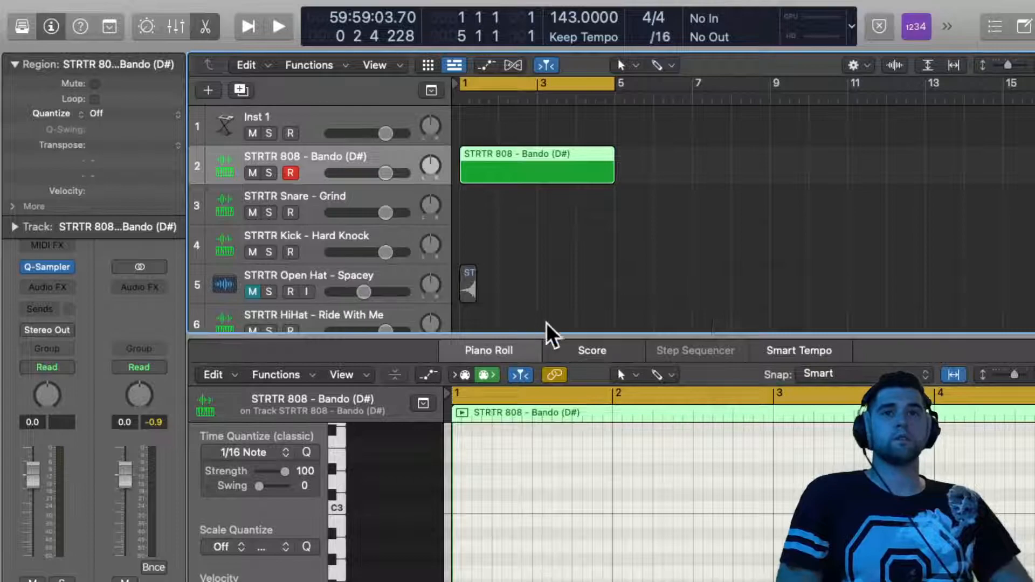
Add a short C4 note at the very start of the 808 region and play it back
scroll(515, 532, "down", 3)
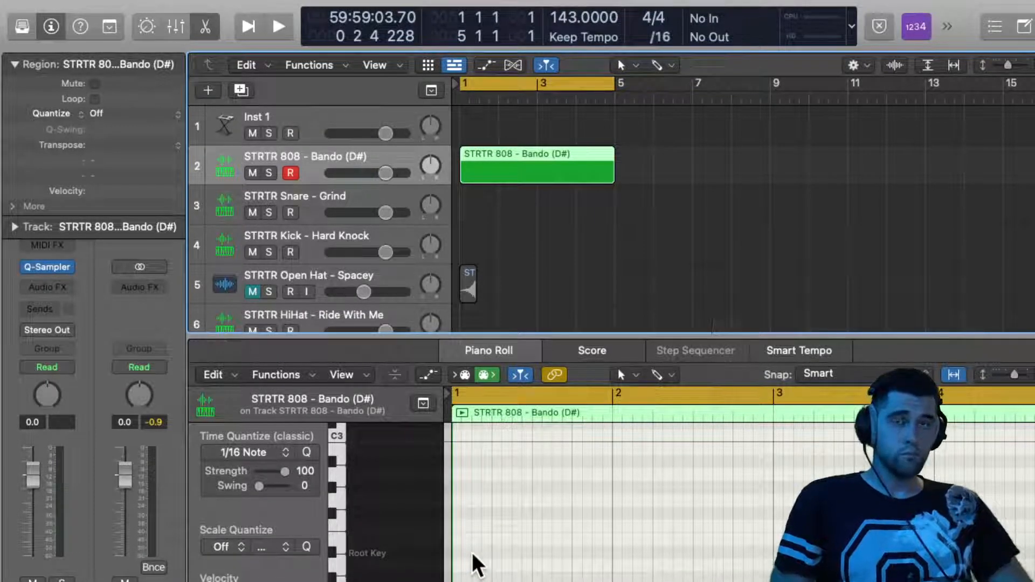
scroll(472, 554, "up", 1)
scroll(471, 552, "up", 8)
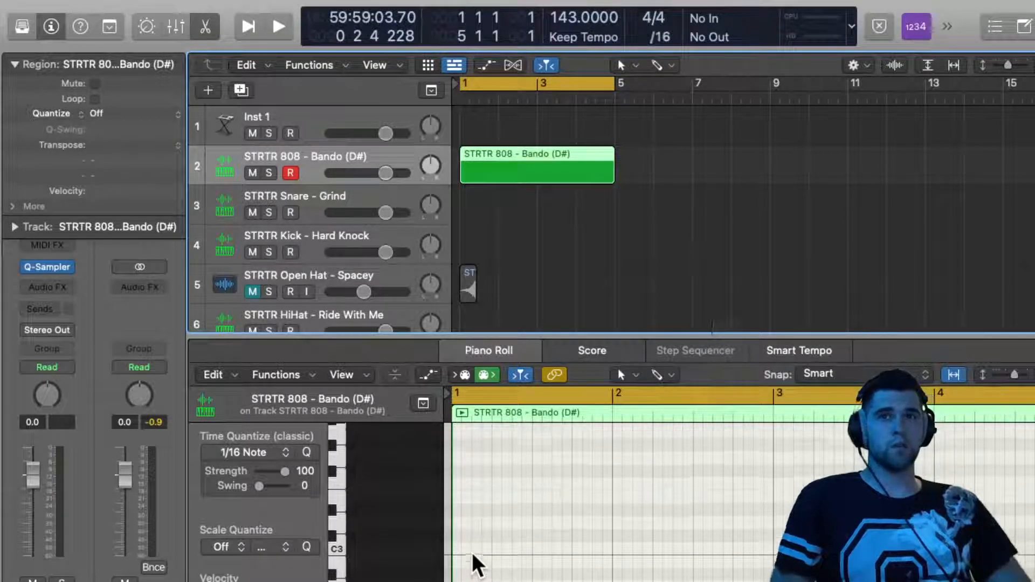
scroll(471, 552, "up", 5)
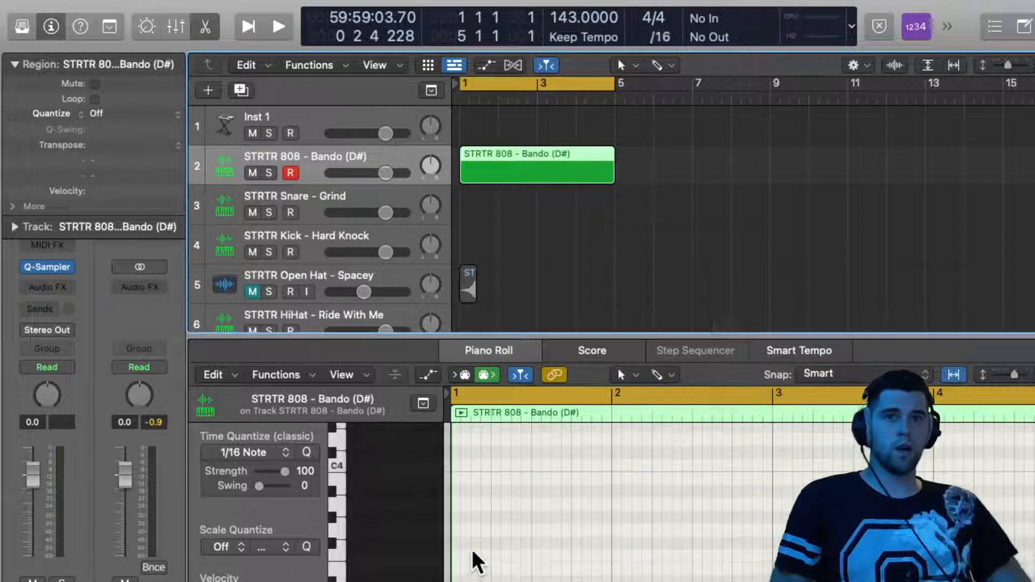
left_click(456, 465)
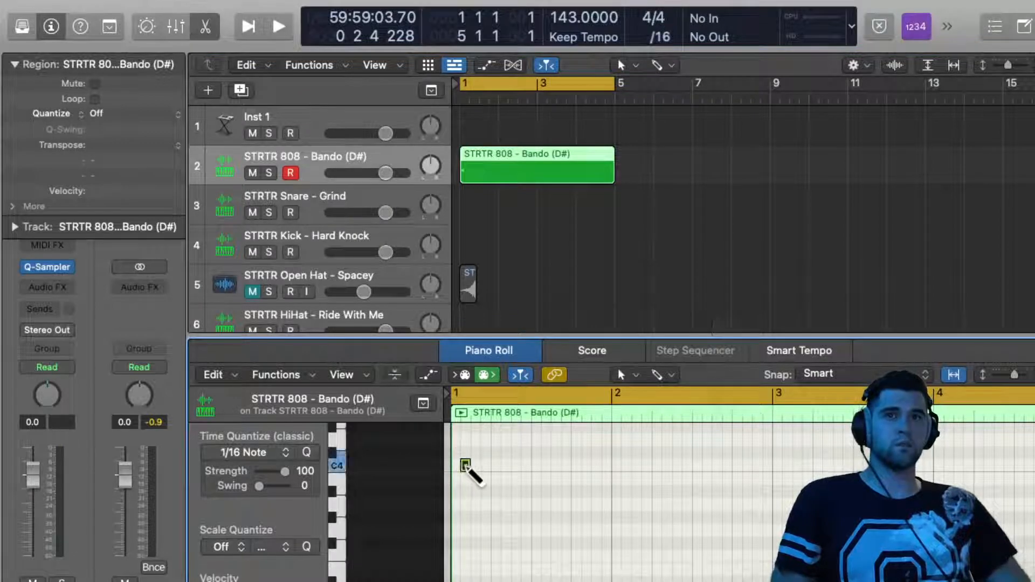
left_click(465, 466)
left_click_drag(461, 464, 456, 466)
key("space")
scroll(461, 468, "up", 2)
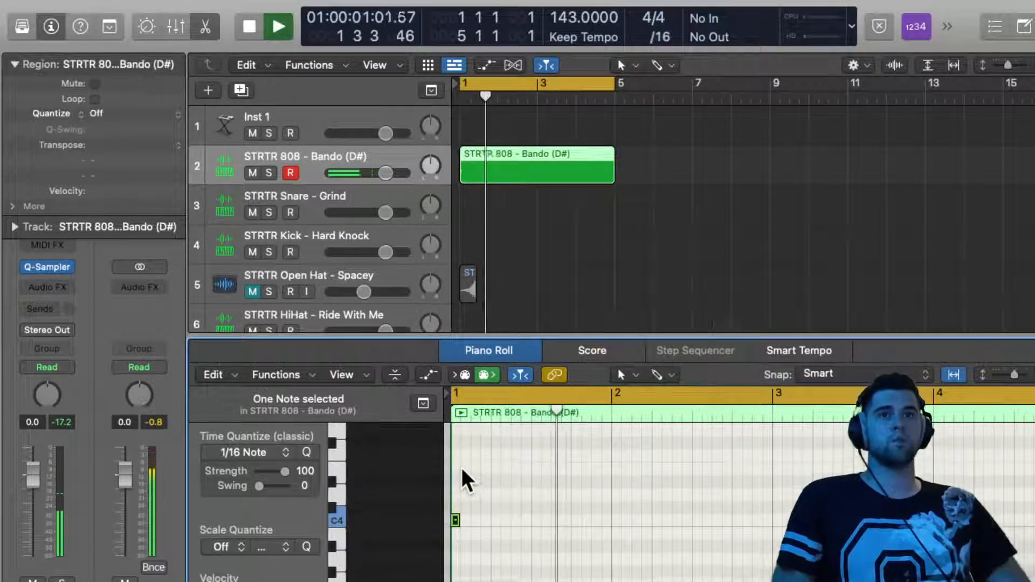
Add a short D4 note on the second sixteenth of beat 2 in bar 1 of the 808 region and play it back
key("space")
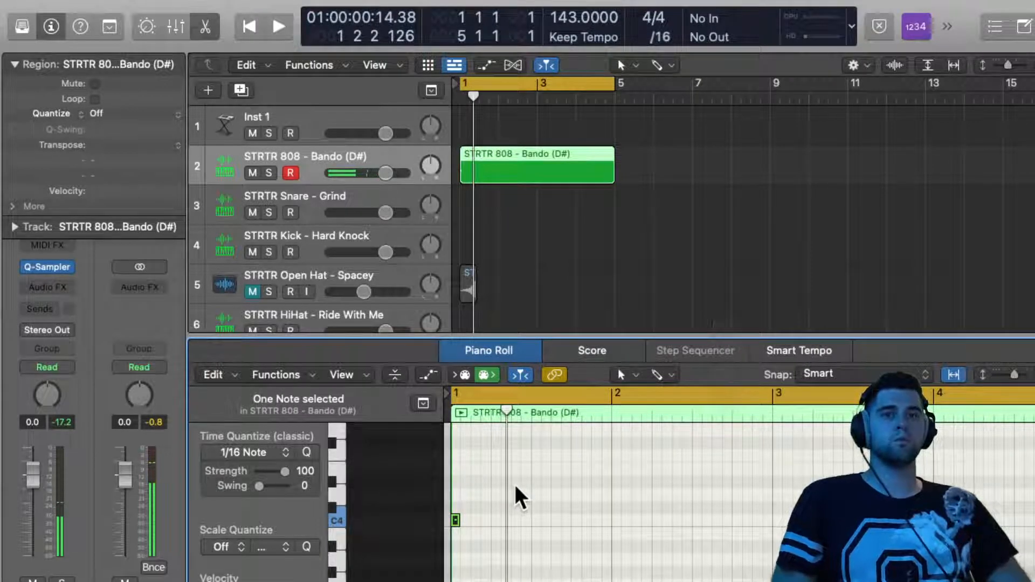
key("space")
key("space")
left_click(504, 493, "super")
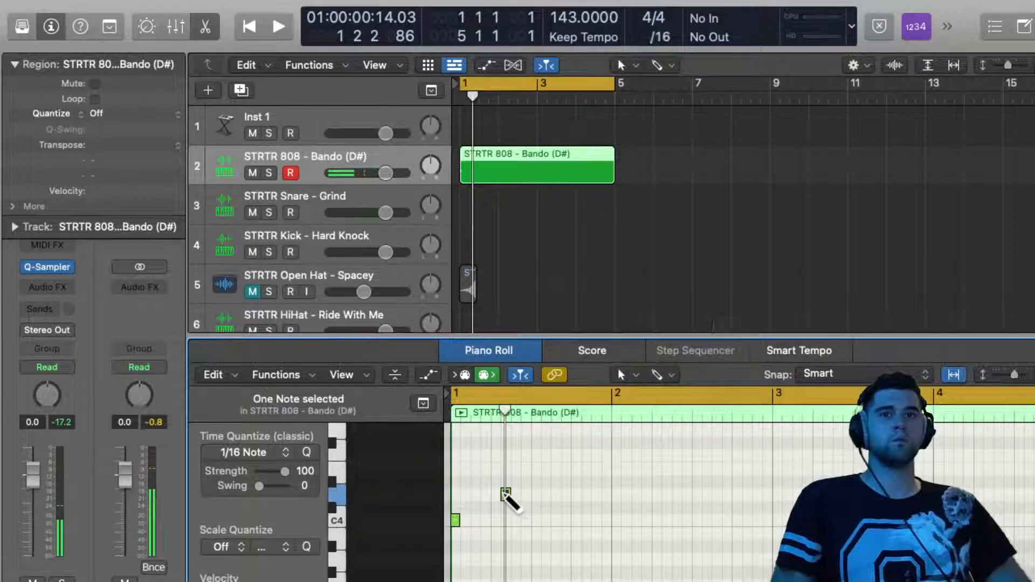
key("space")
key("space")
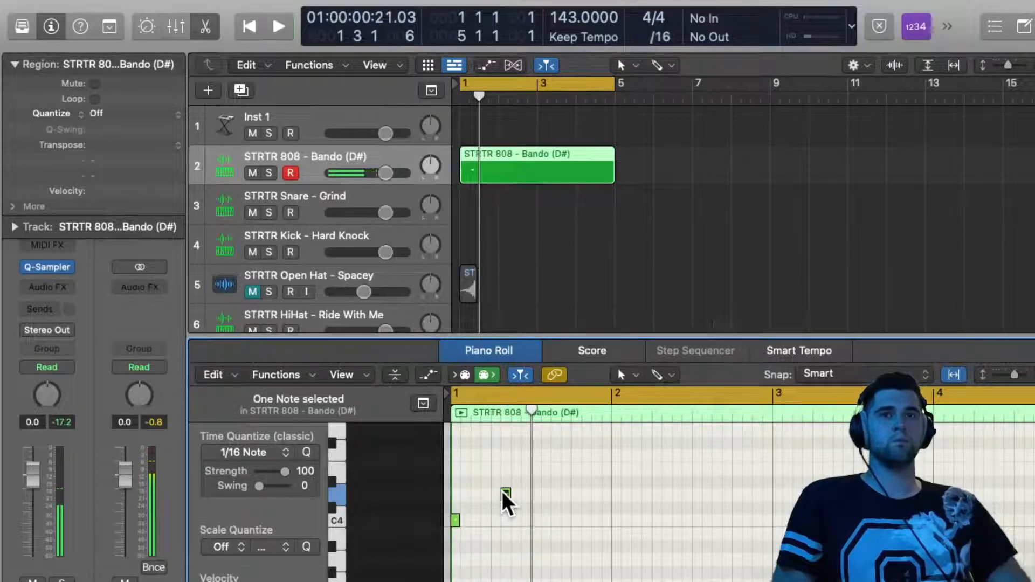
Move the D4 note one sixteenth later, to the third sixteenth of beat 2, and listen to the loop
mouse_move(503, 493)
left_mouse_down()
mouse_move(490, 493)
mouse_move(516, 493)
left_mouse_up()
key("space")
key("space")
key("space")
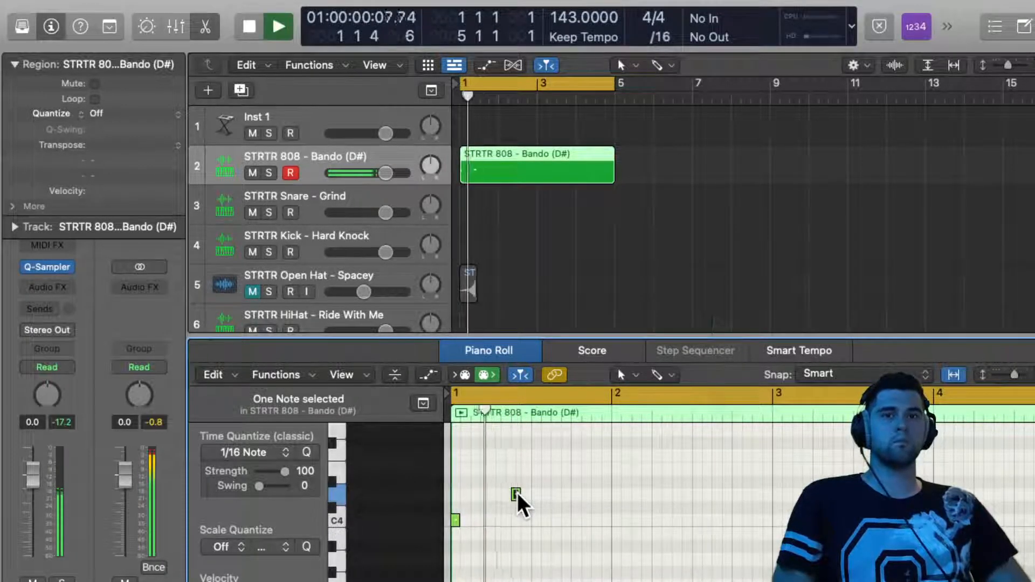
key("space")
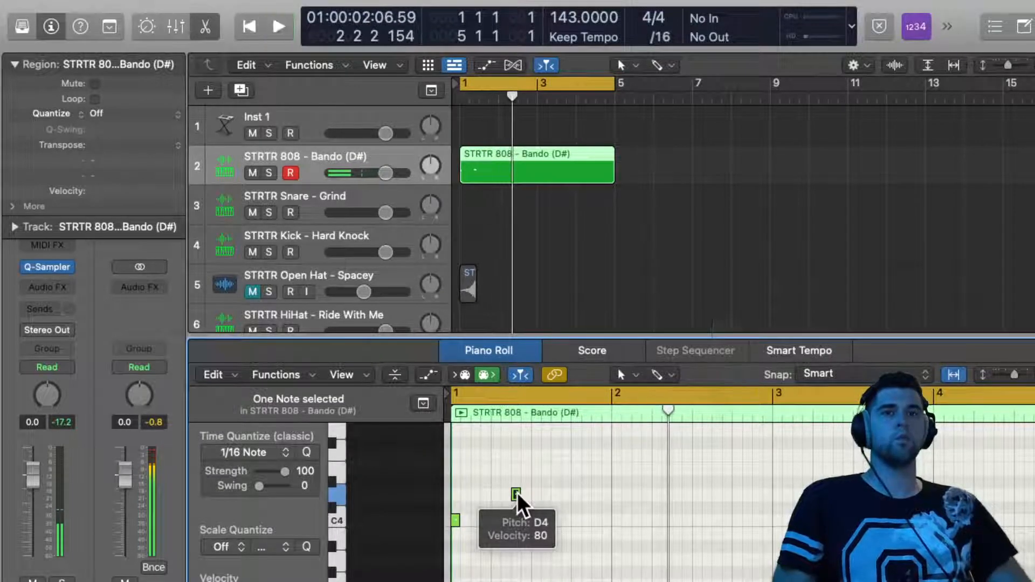
key("space")
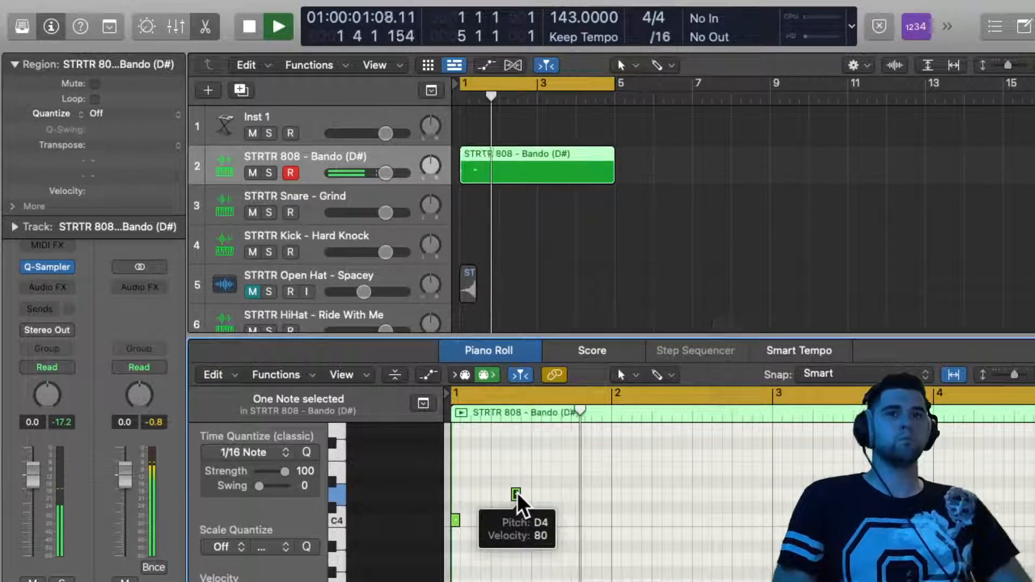
key("space")
key("space")
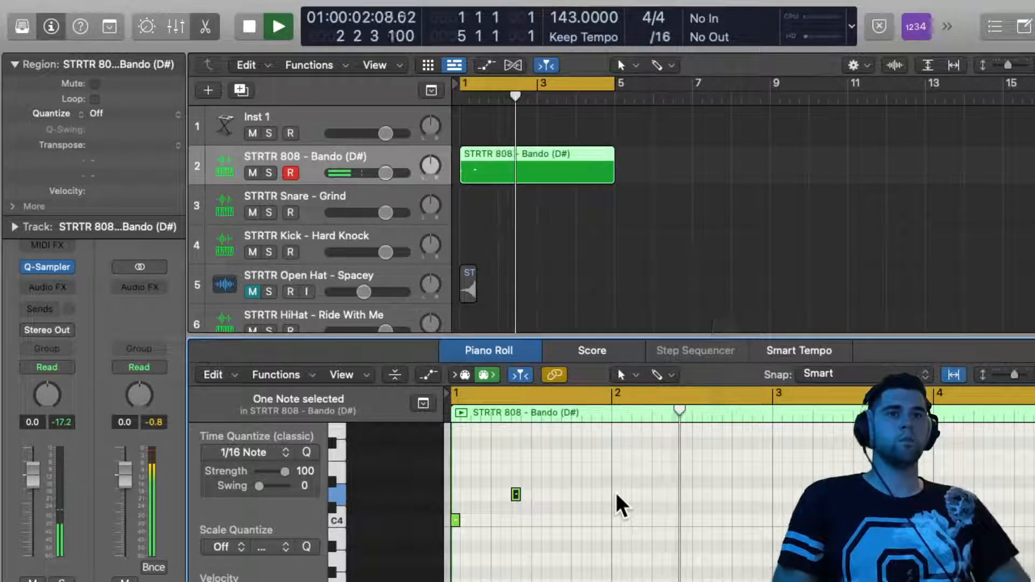
Add consecutive sixteenth notes E4, D4 and C#4 from the start of bar 2 and play the pattern
key("space")
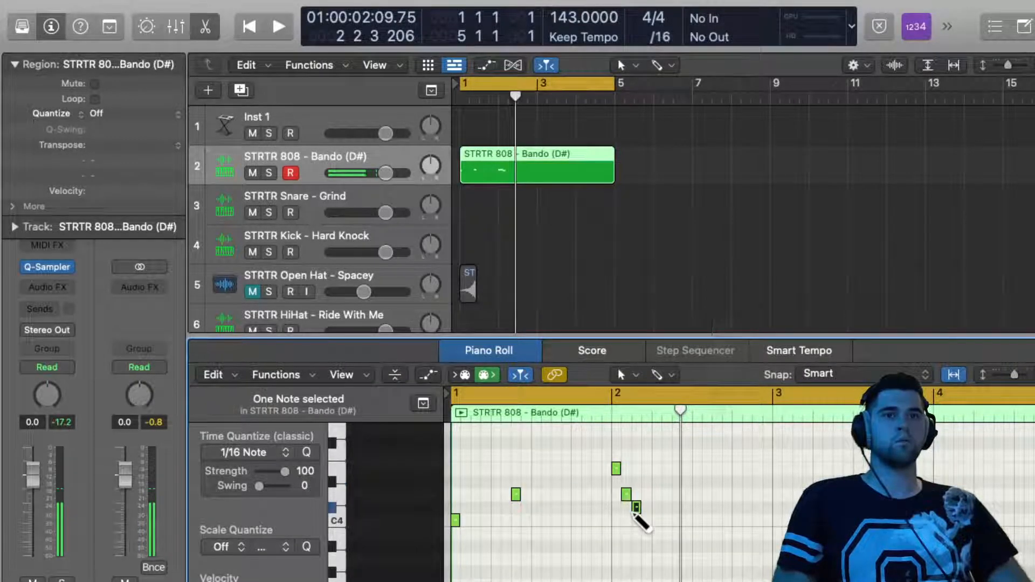
key("space")
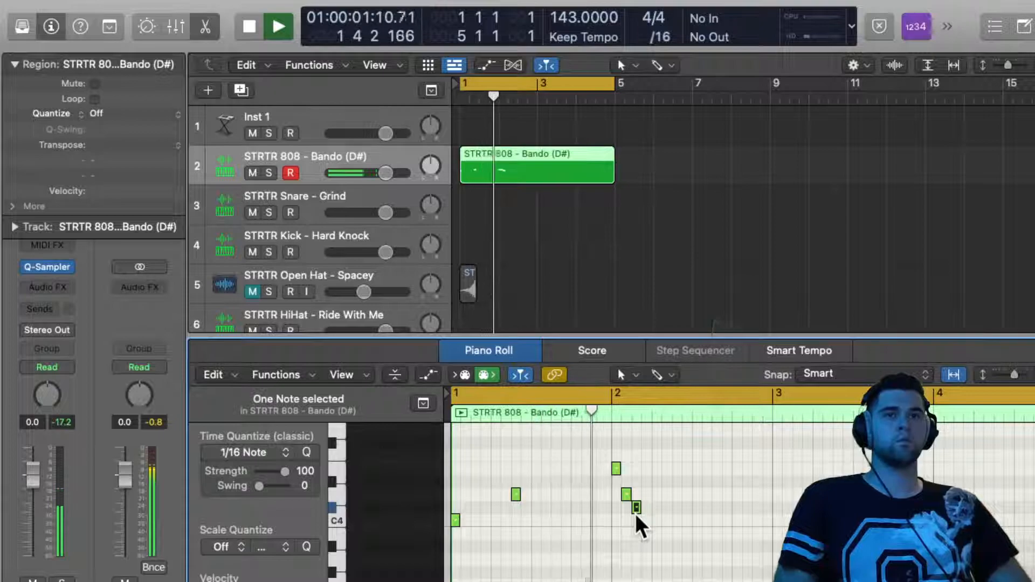
key("space")
key("space")
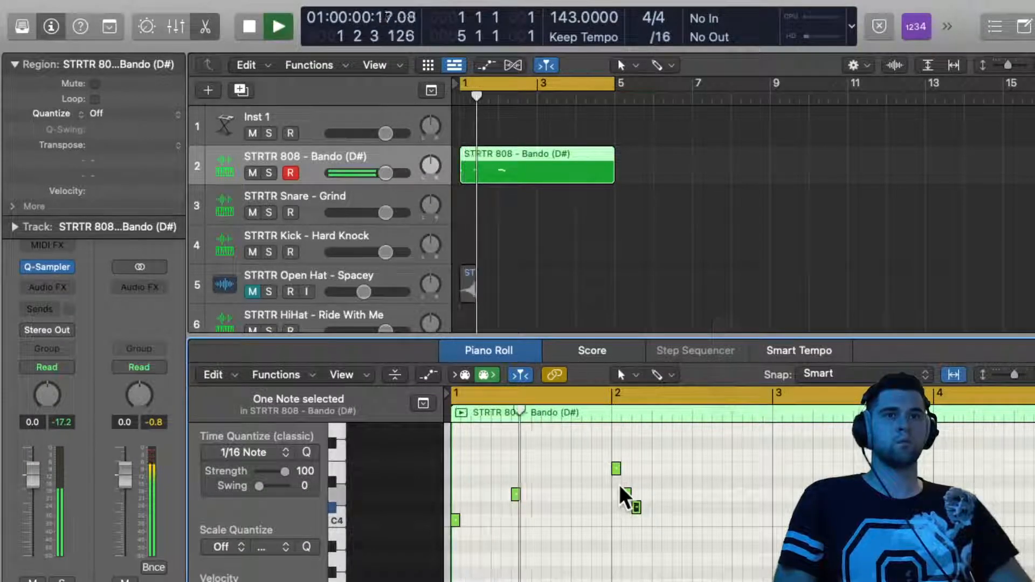
Space out the bar 2 run so D4 falls on the third sixteenth and C#4 on beat 2, checking by playback
mouse_move(636, 507)
left_mouse_down()
mouse_move(626, 492)
mouse_move(635, 495)
left_mouse_up()
key("space")
key("BackSpace")
left_click(626, 491)
key("space")
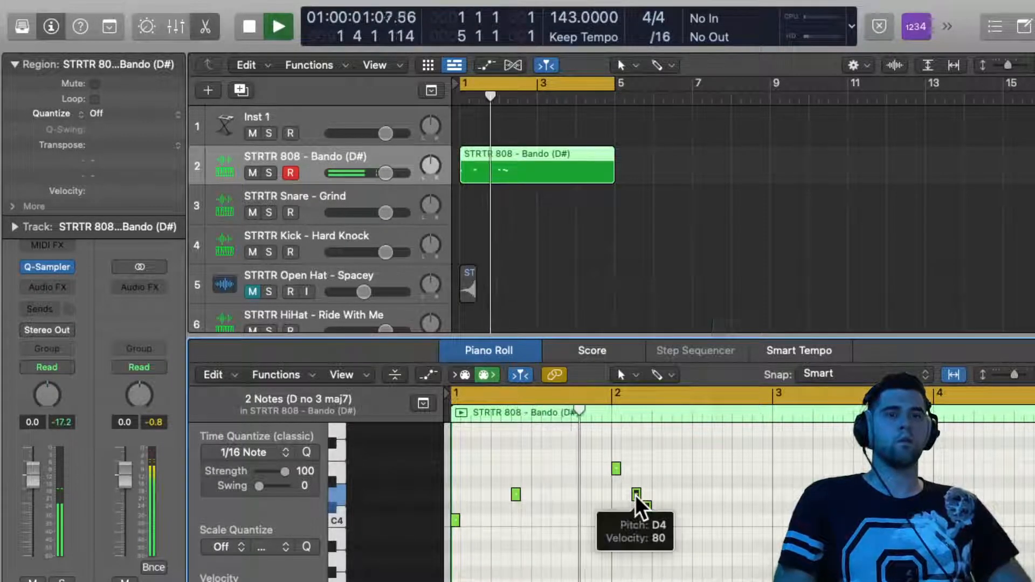
key("space")
left_click_drag(644, 510, 658, 508)
key("space")
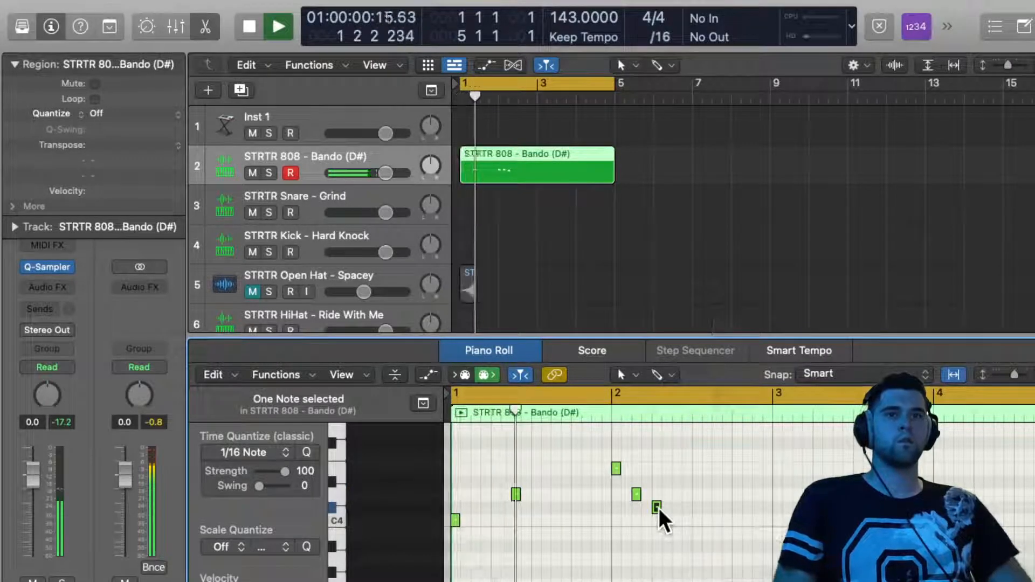
Try the last note of bar 2 at C4 during playback and return it to C#4
key("space")
left_click_drag(652, 509, 653, 520)
key("space")
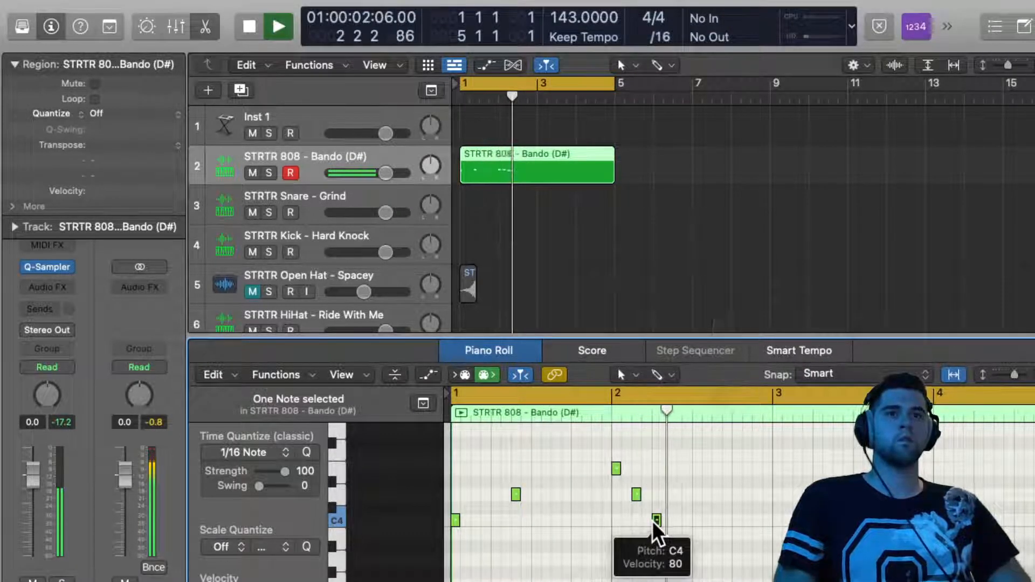
key("space")
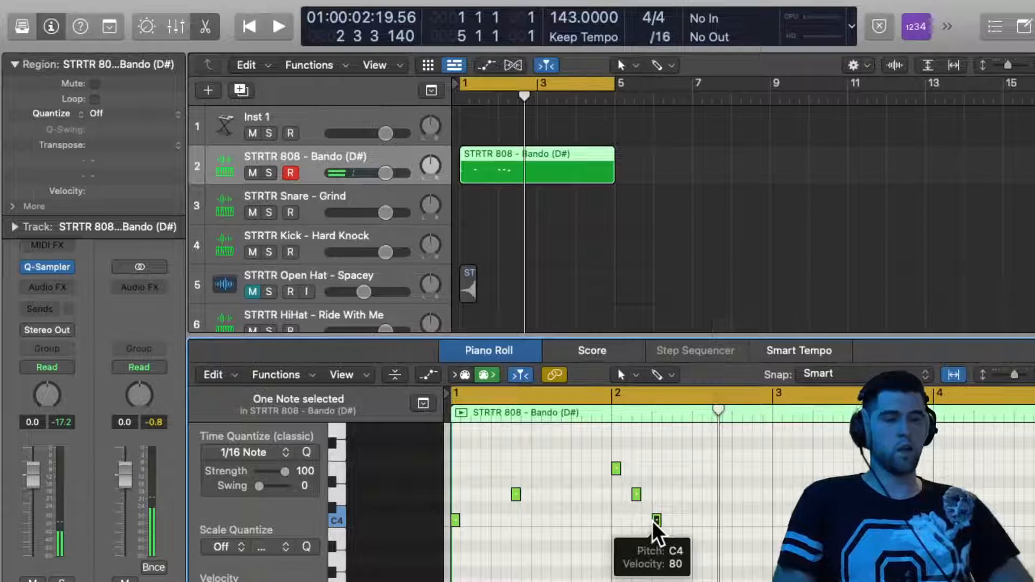
key("alt+Up")
key("space")
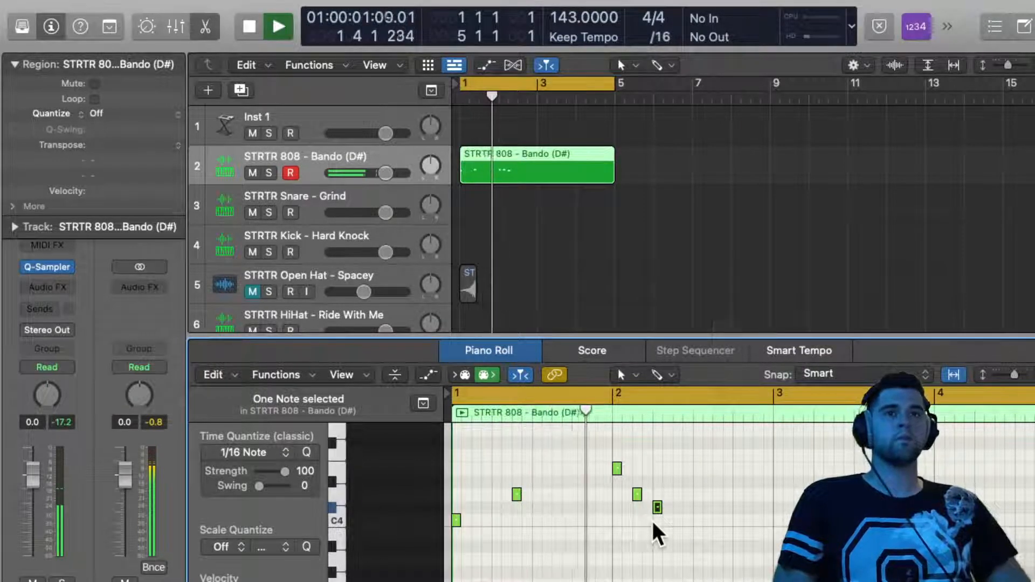
key("space")
key("space")
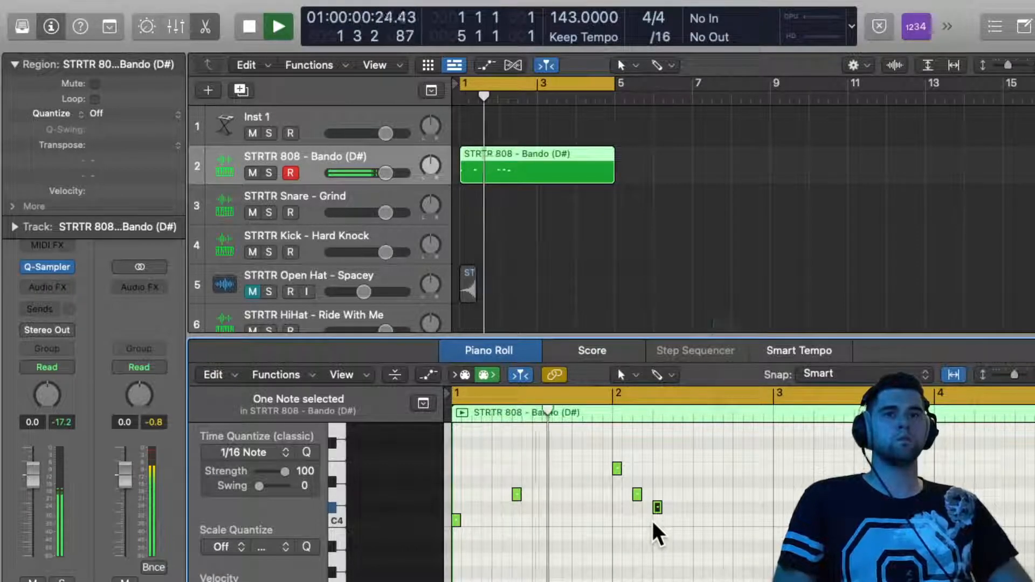
key("space")
left_click_drag(699, 522, 447, 469)
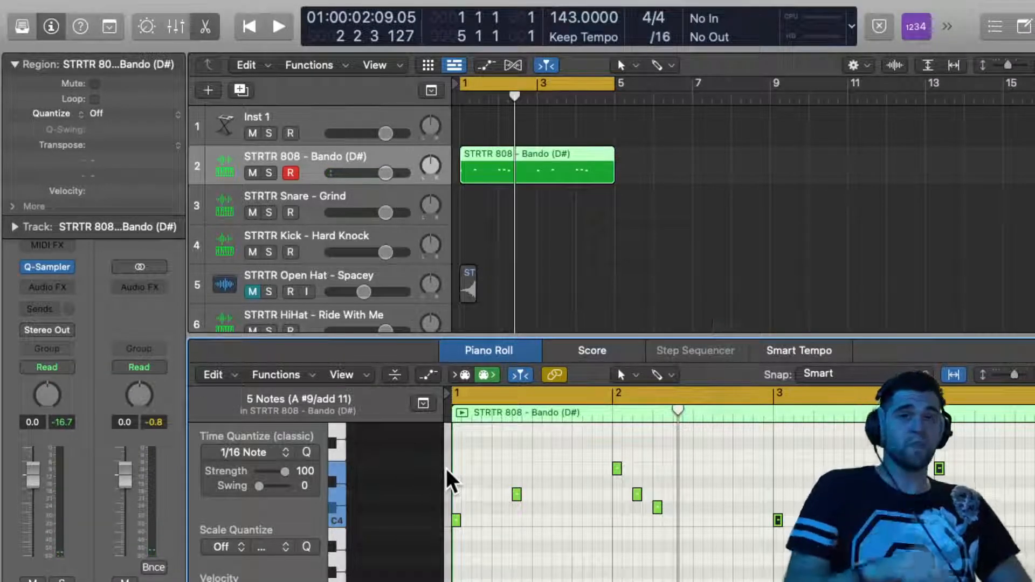
left_click_drag(690, 576, 432, 434)
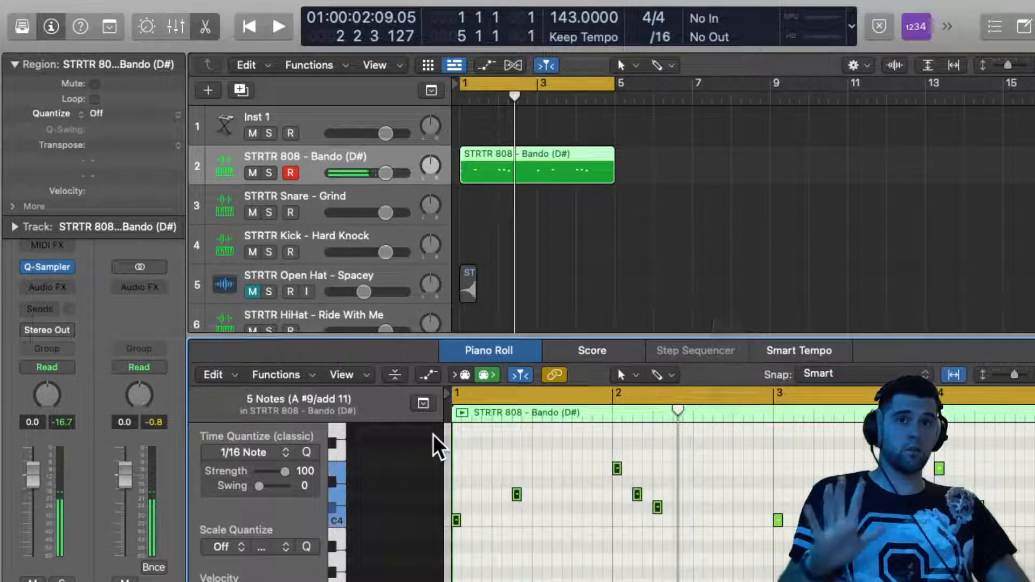
key("super+z")
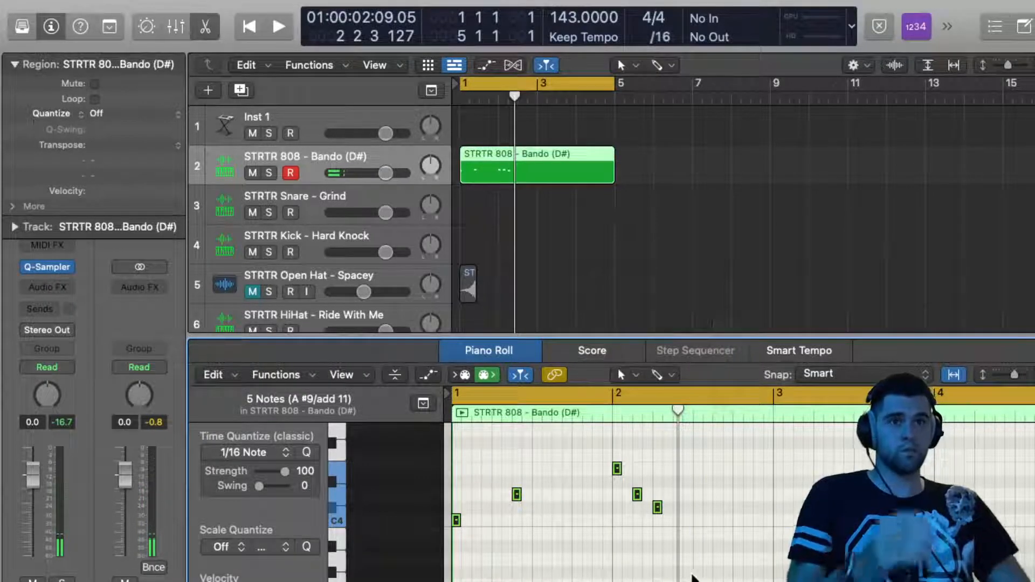
Copy all five 808 notes so the pattern repeats from bar 3, and hide the inspector
left_click(718, 564)
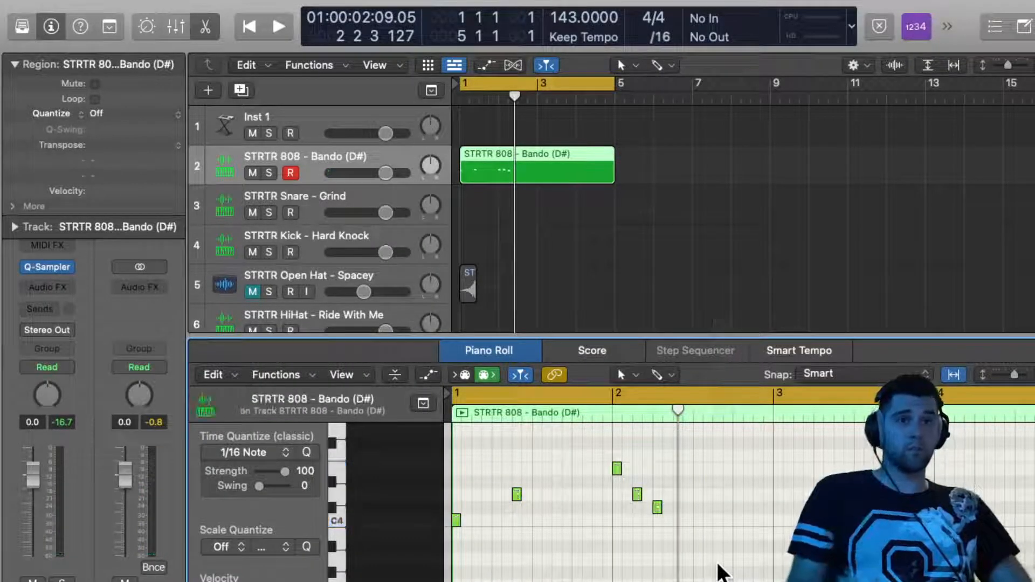
key("super+a")
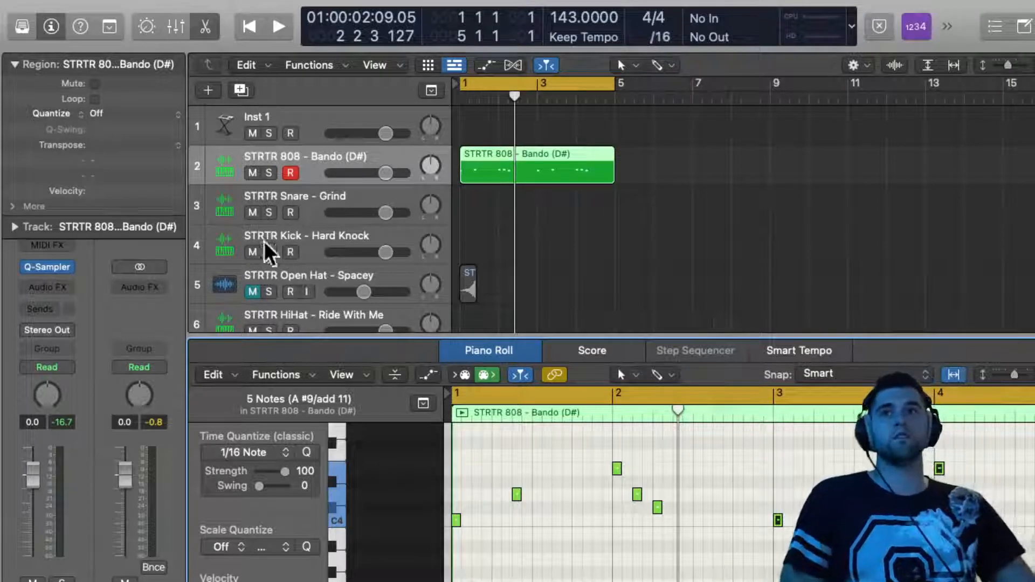
left_click(50, 26)
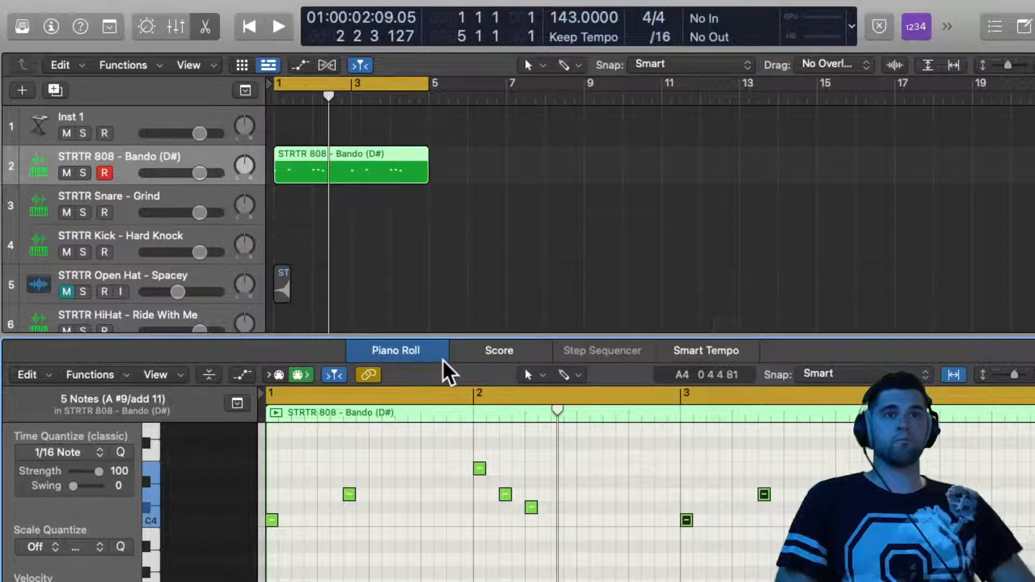
scroll(622, 512, "right", 5)
scroll(623, 512, "up", 3)
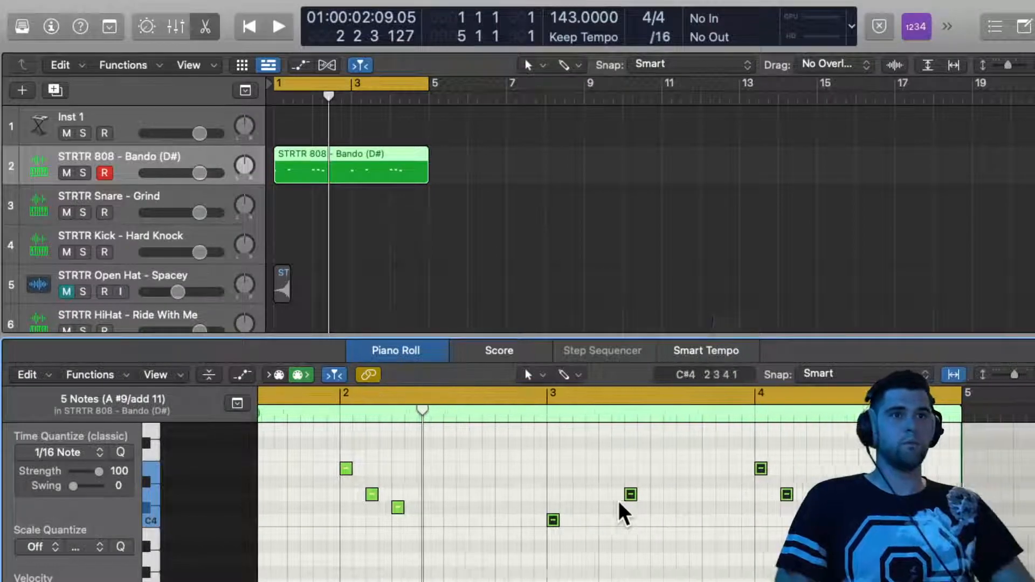
scroll(620, 512, "up", 2)
scroll(620, 512, "left", 5)
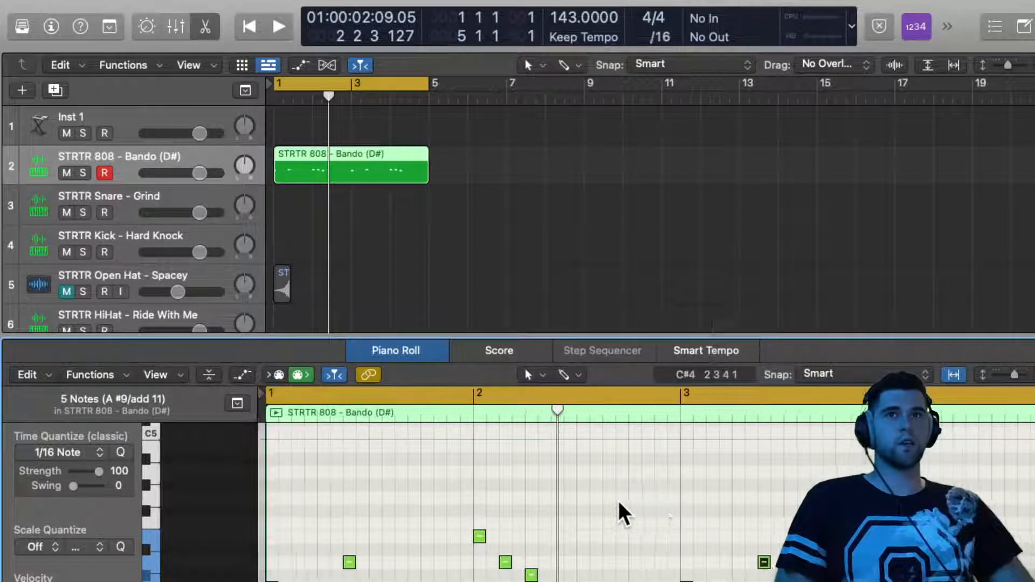
Set the cycle range to start at bar 3 and play the copied half of the pattern
left_click_drag(269, 393, 681, 452)
key("space")
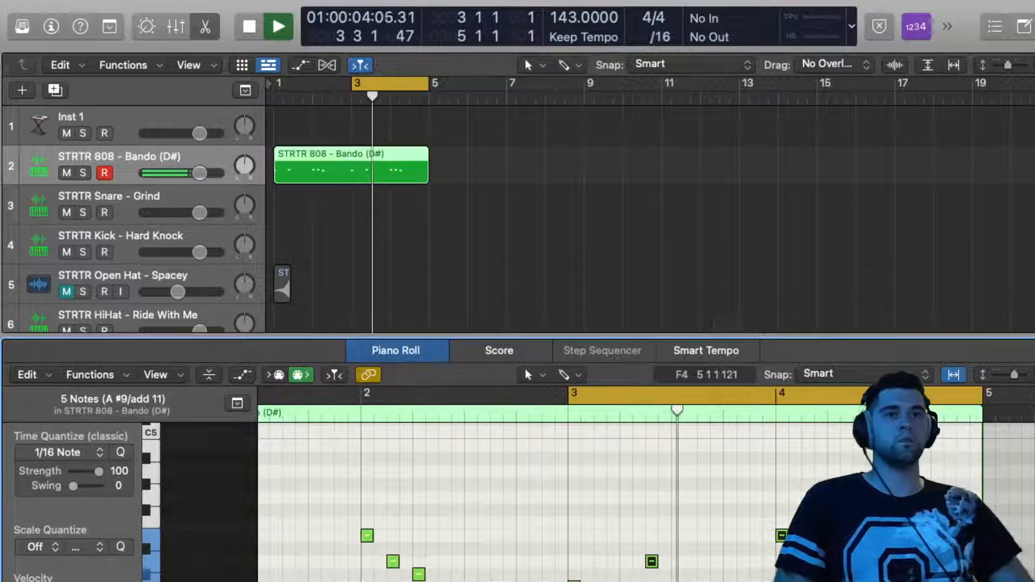
key("space")
Lower the copied D4 note in bar 3 to C4 and lengthen it to two sixteenths, ending at beat 3
left_click(649, 574)
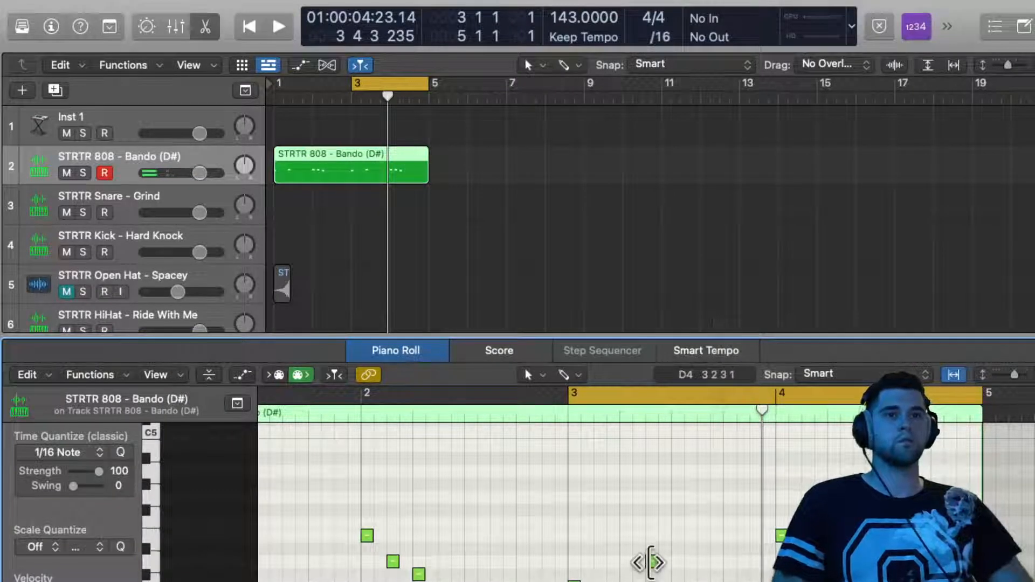
left_click(651, 562)
mouse_move(650, 562)
left_mouse_down()
mouse_move(650, 538)
mouse_move(651, 581)
left_mouse_up()
scroll(651, 581, "up", 5)
scroll(651, 581, "down", 1)
left_click_drag(552, 577, 580, 577)
scroll(579, 576, "up", 2)
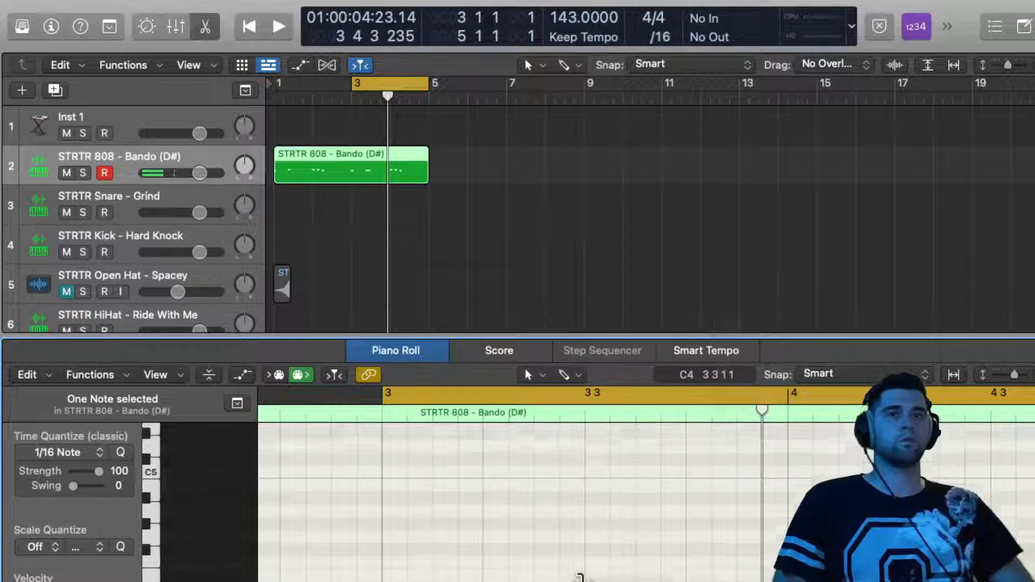
Add a one-sixteenth A4 note in bar 3 above the second half of the lengthened C4 note
scroll(580, 577, "up", 1)
left_click(564, 520, "super")
left_click_drag(604, 525, 578, 519)
scroll(578, 519, "down", 1)
scroll(579, 519, "down", 1)
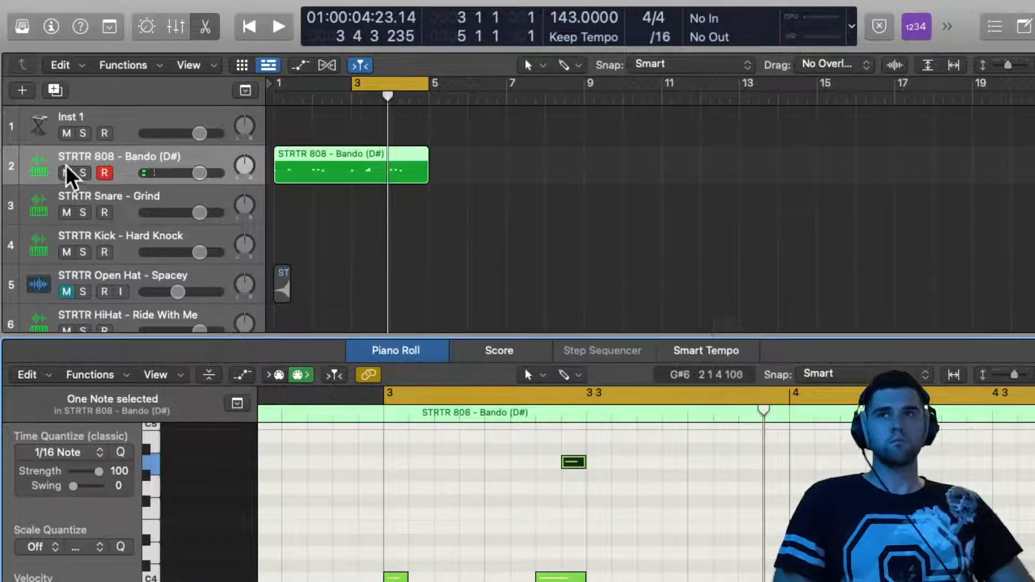
Show the inspector for the 808 track and open its Quick Sampler instrument
left_click(131, 167)
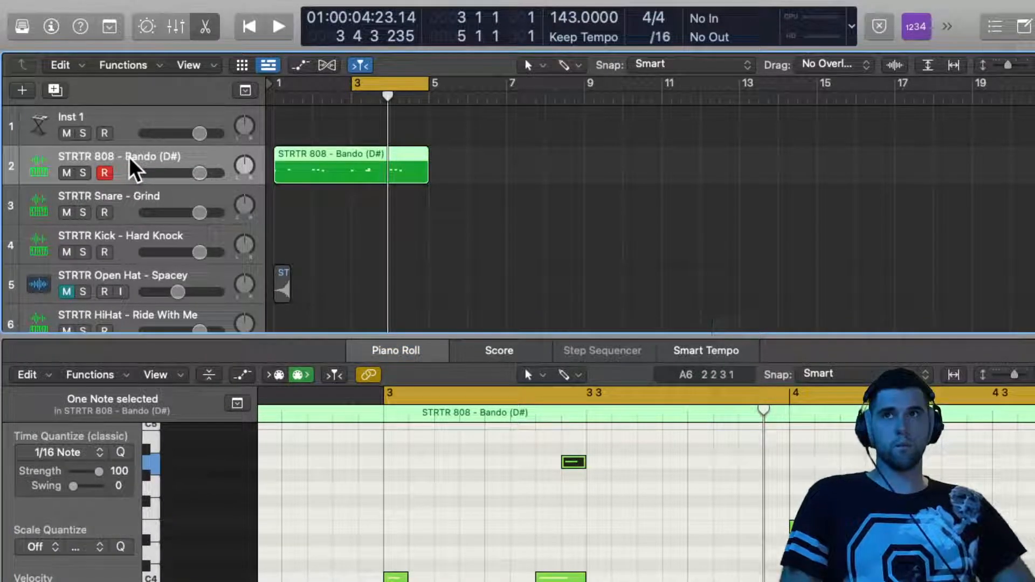
left_click(52, 26)
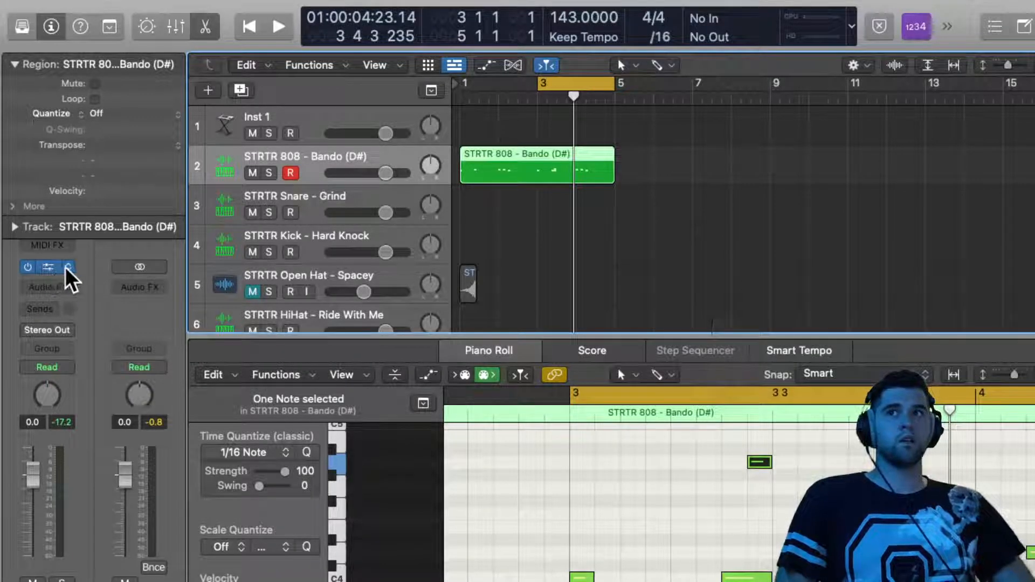
left_click(66, 267)
left_click(40, 267)
left_click(64, 265)
left_click(44, 266)
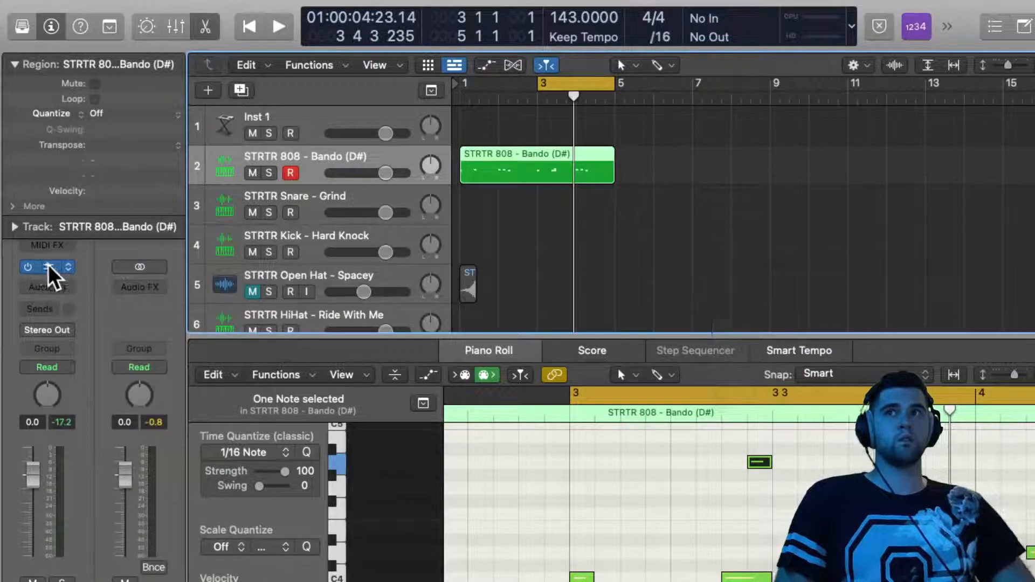
left_click(48, 266)
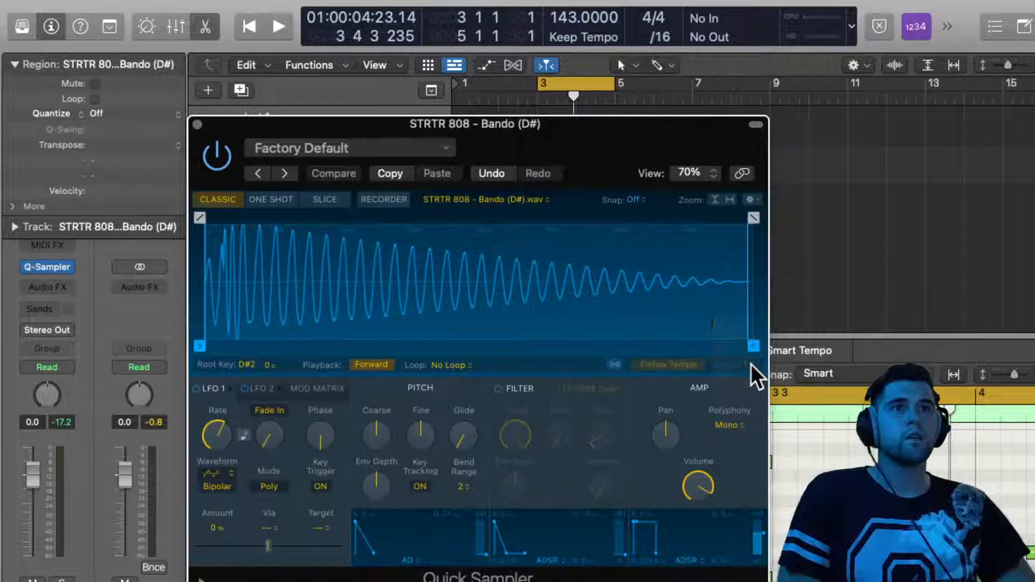
Check the Quick Sampler's sample options without choosing any and move the plug-in window aside
left_click(751, 201)
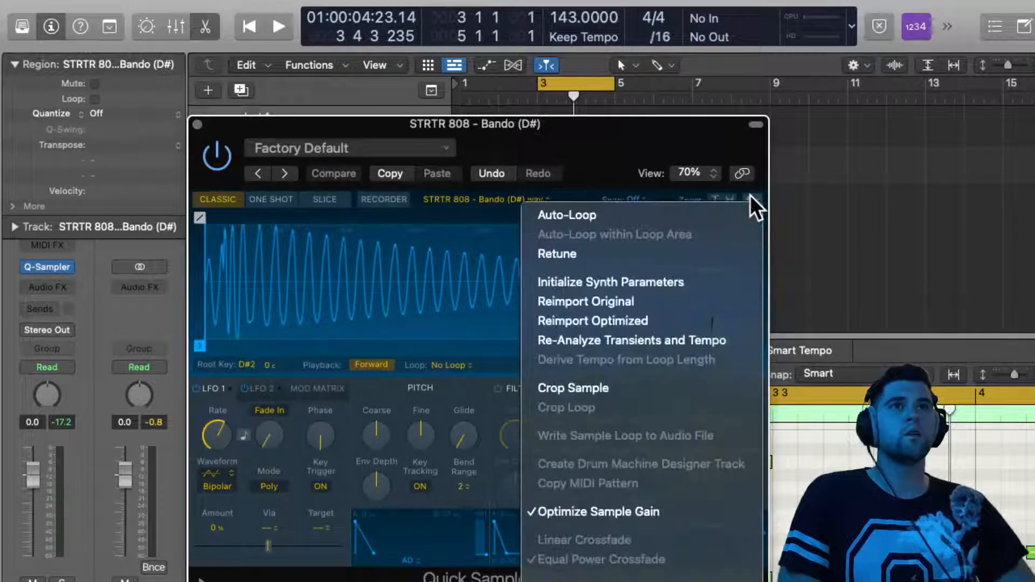
left_click(603, 177)
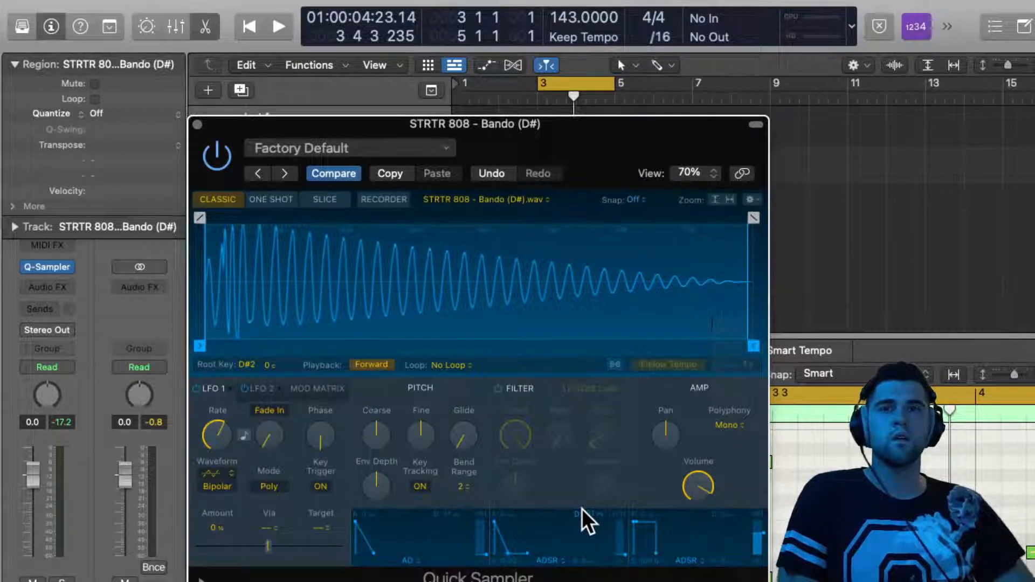
left_click_drag(604, 147, 756, 96)
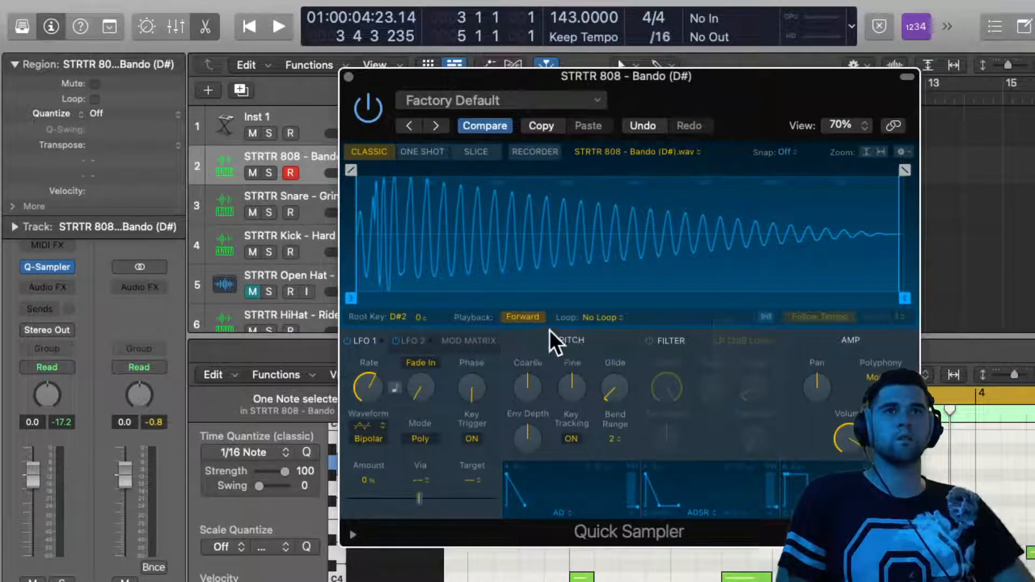
Audition the 808 loop with the Quick Sampler open and close the plug-in window
key("space")
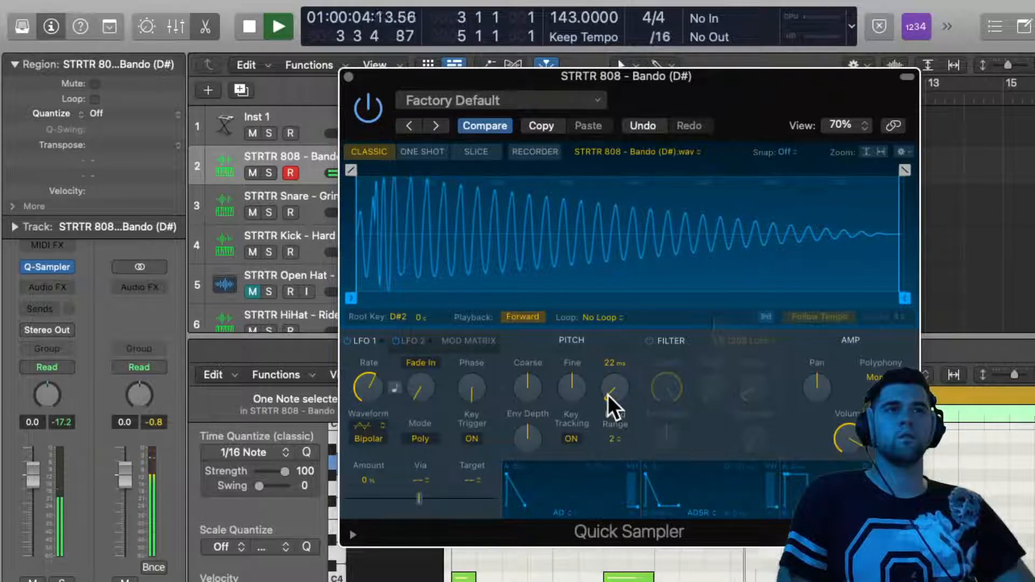
key("space")
left_click(348, 73)
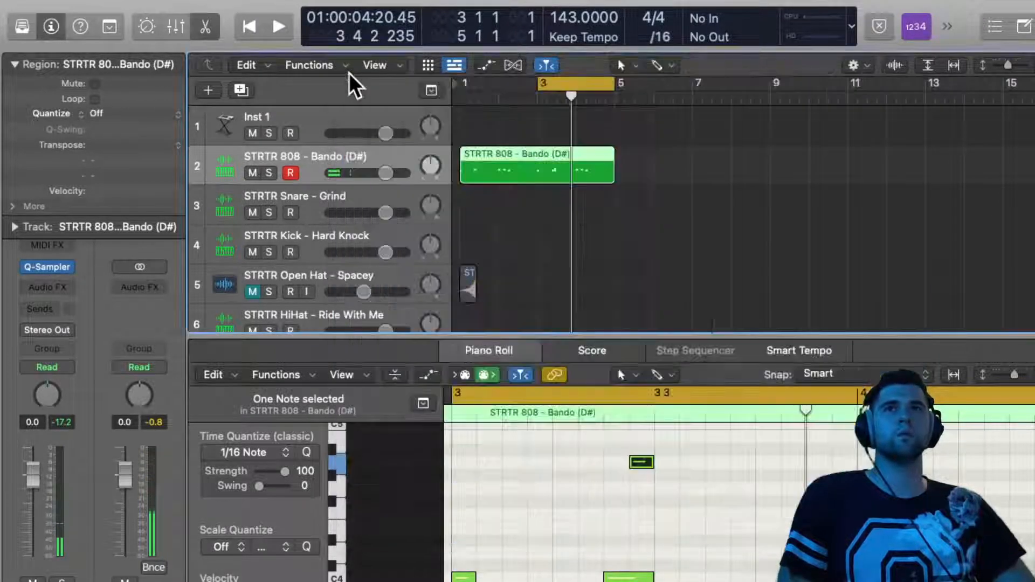
Copy the lengthened C4 note in bar 3 directly behind itself and play the loop
mouse_move(741, 577)
left_mouse_down()
mouse_move(757, 576)
mouse_move(745, 577)
left_mouse_up()
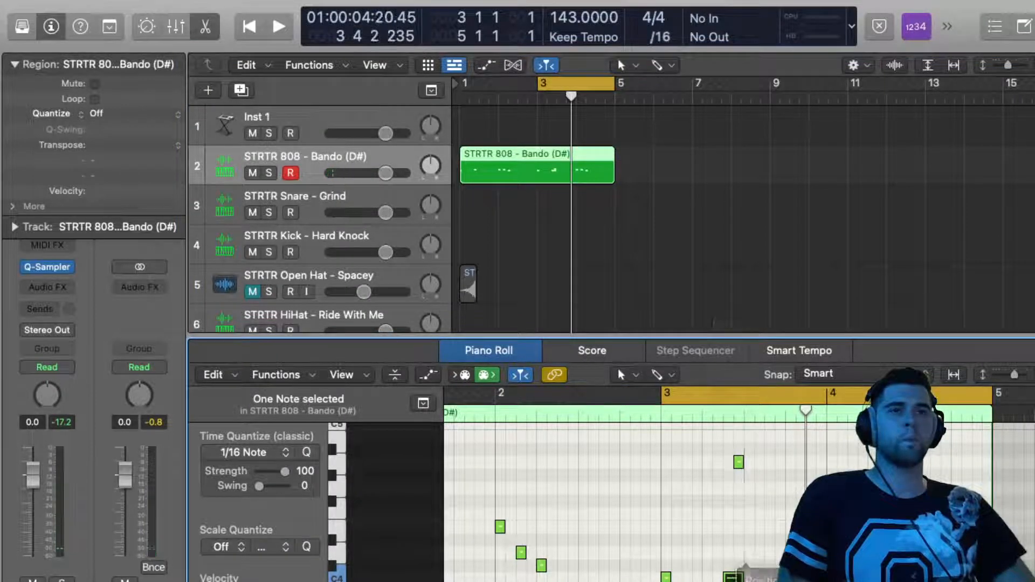
key("space")
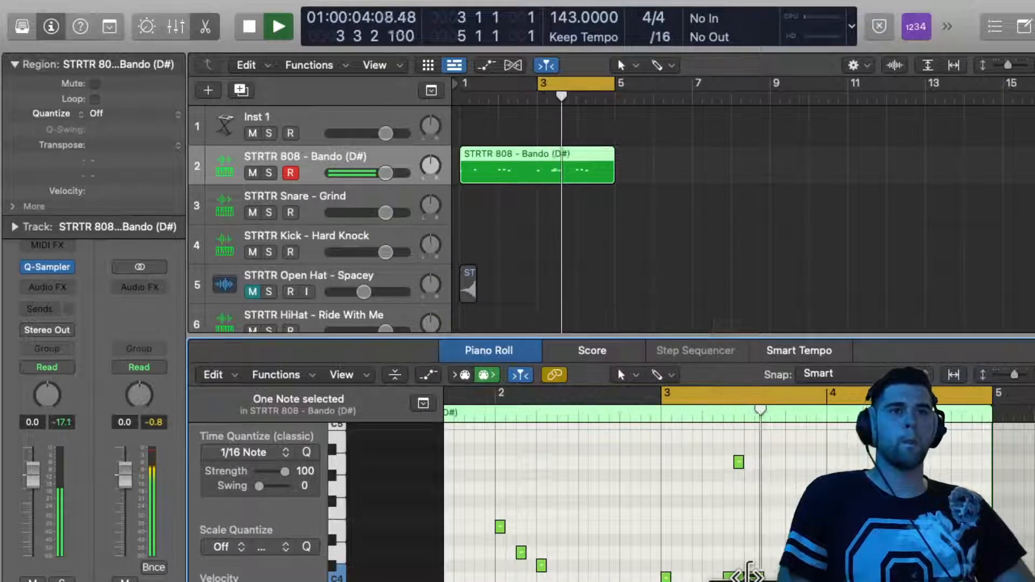
key("space")
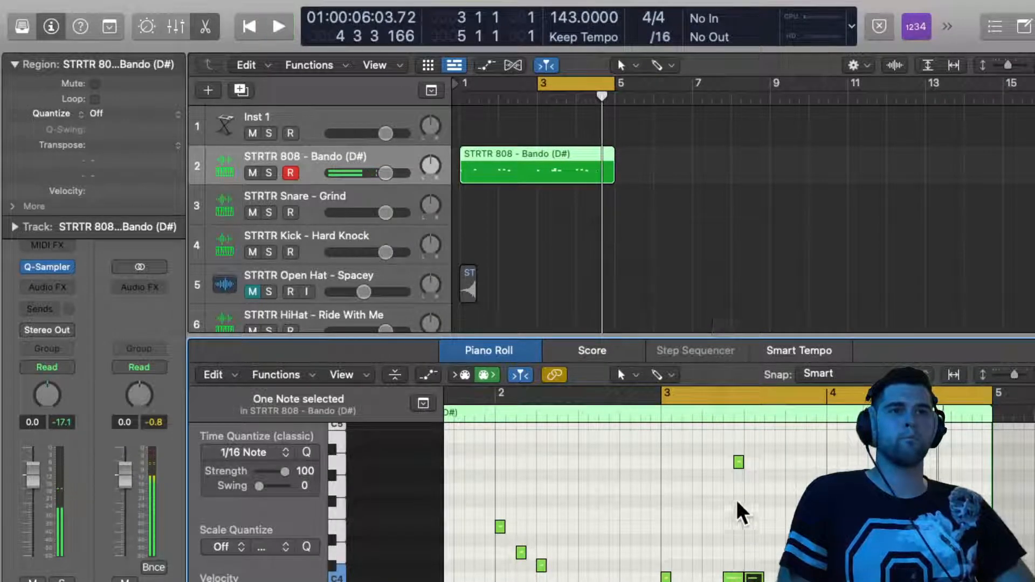
Delete the A4 note in bar 3 and play back the revised pattern
left_click(736, 460)
key("Delete")
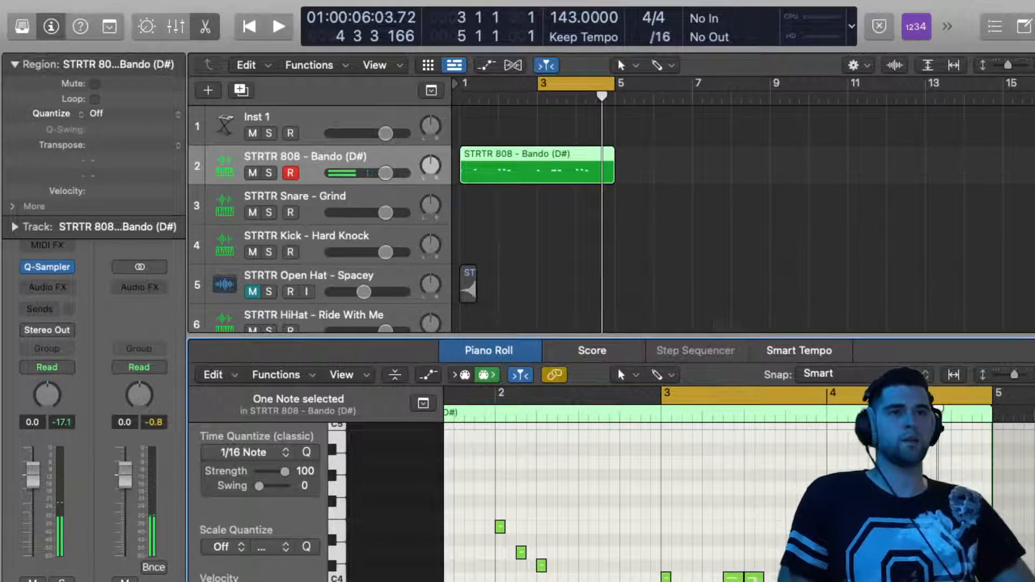
key("space")
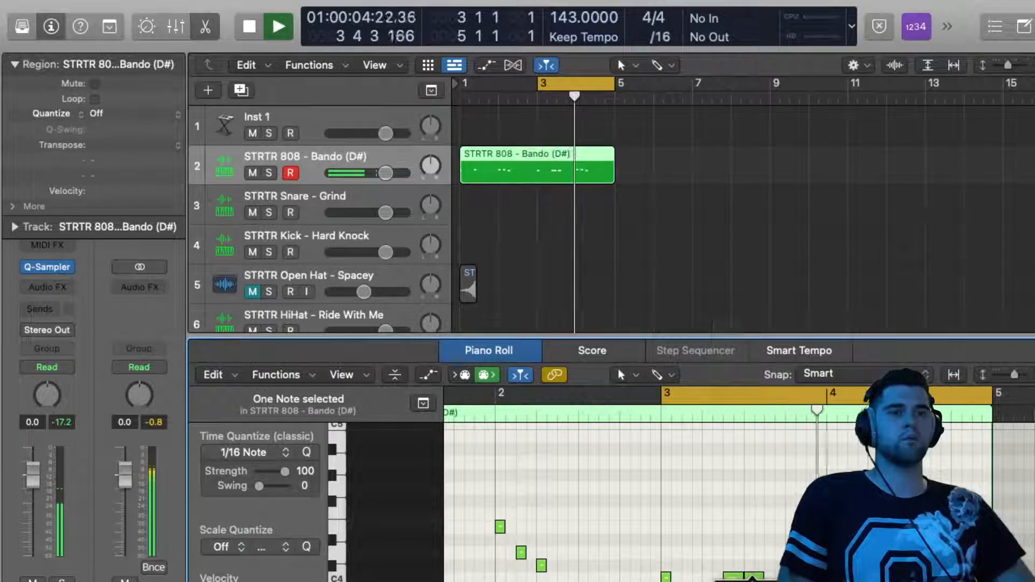
key("space")
key("space")
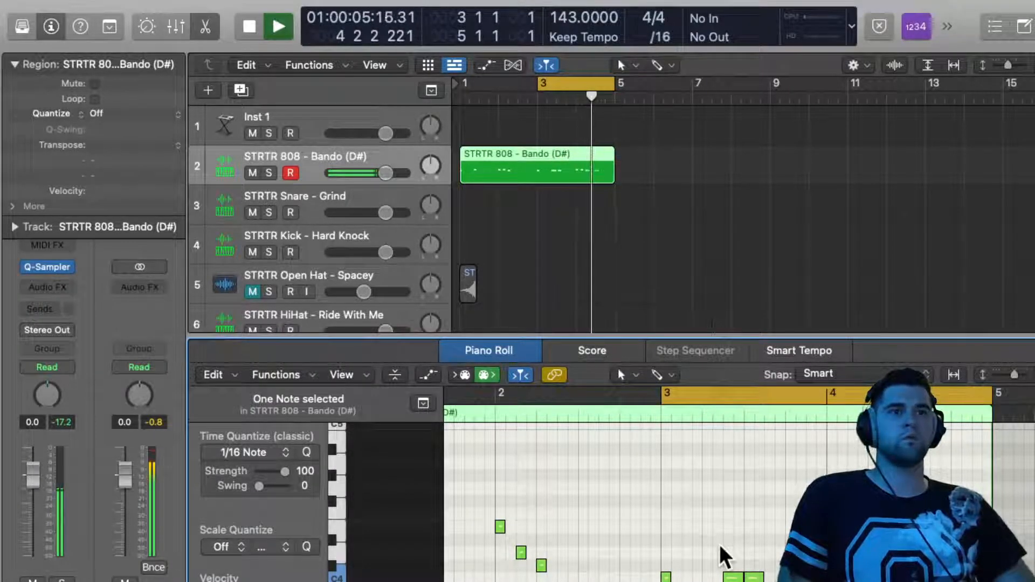
Select all notes of the 808 region and extend the cycle range back to bar 1, covering all four bars
scroll(719, 544, "down", 5)
left_click_drag(787, 576, 453, 483)
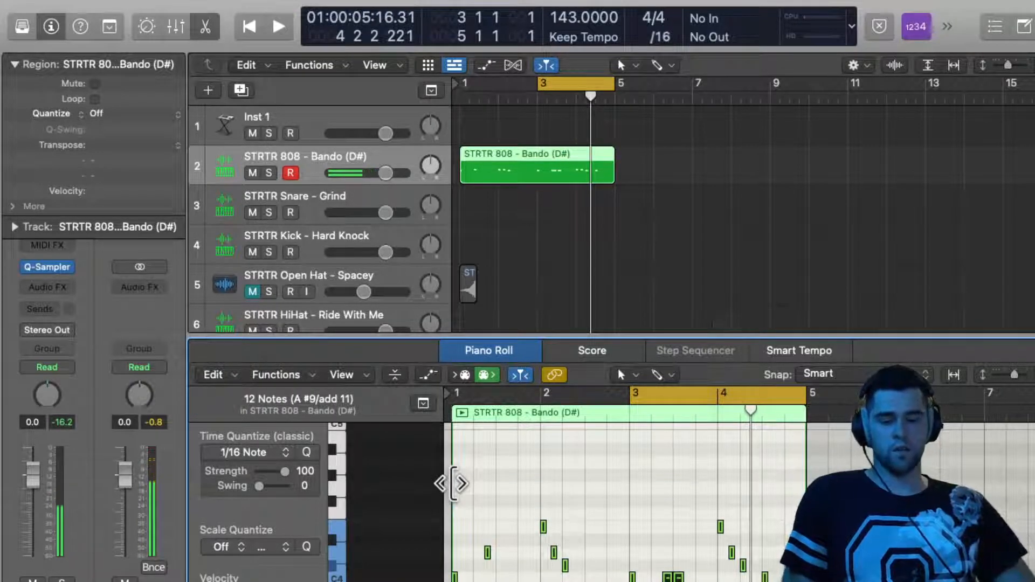
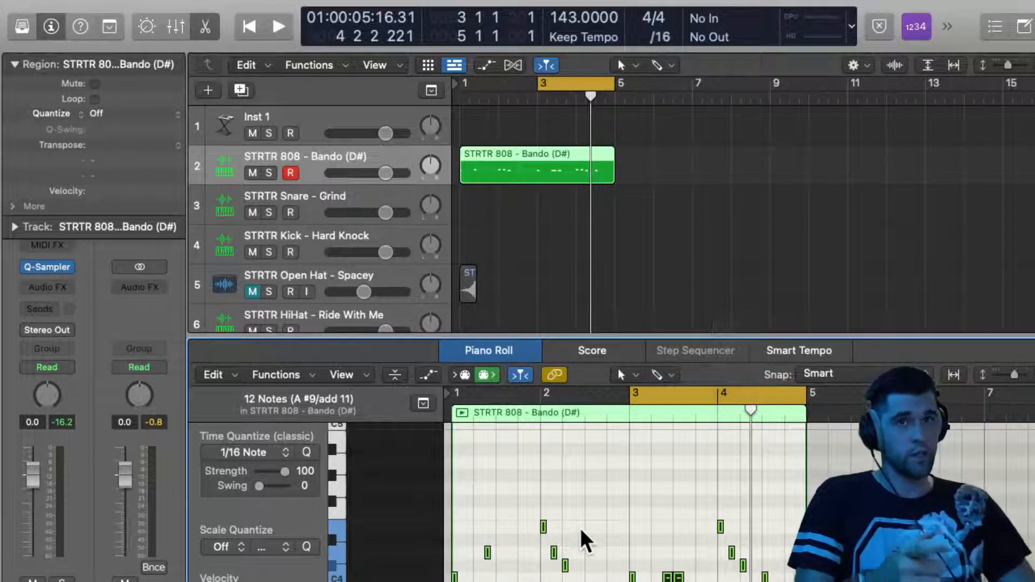
scroll(581, 528, "down", 3)
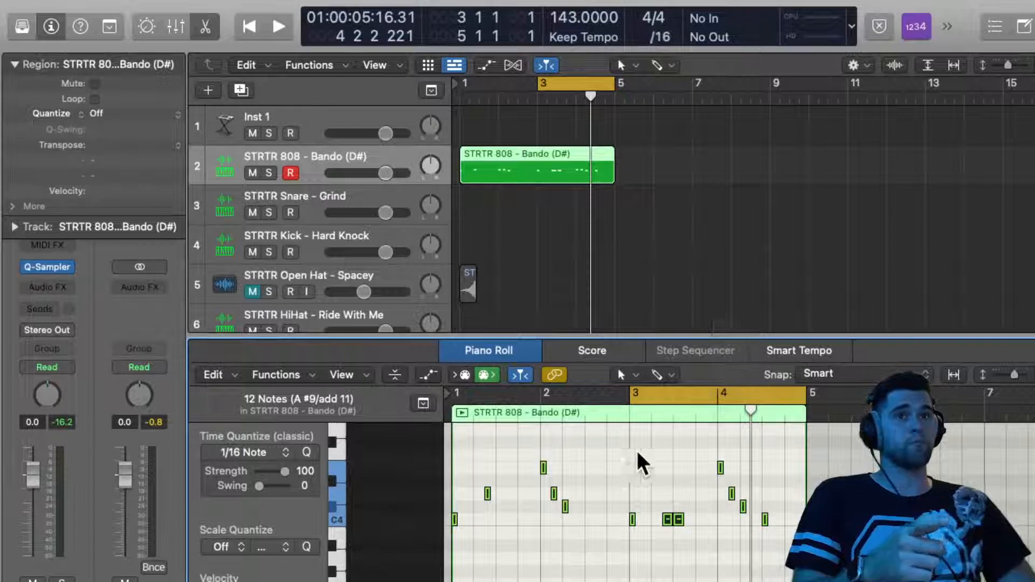
left_click_drag(630, 397, 457, 398)
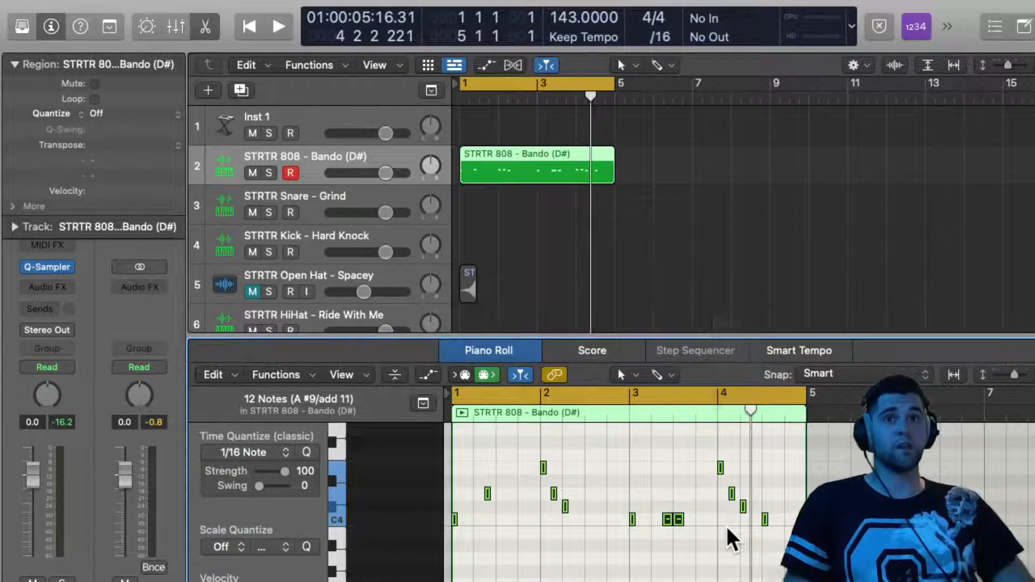
Transpose all selected 808 notes down two octaves, putting the opening note on C2
key("alt+shift+Down")
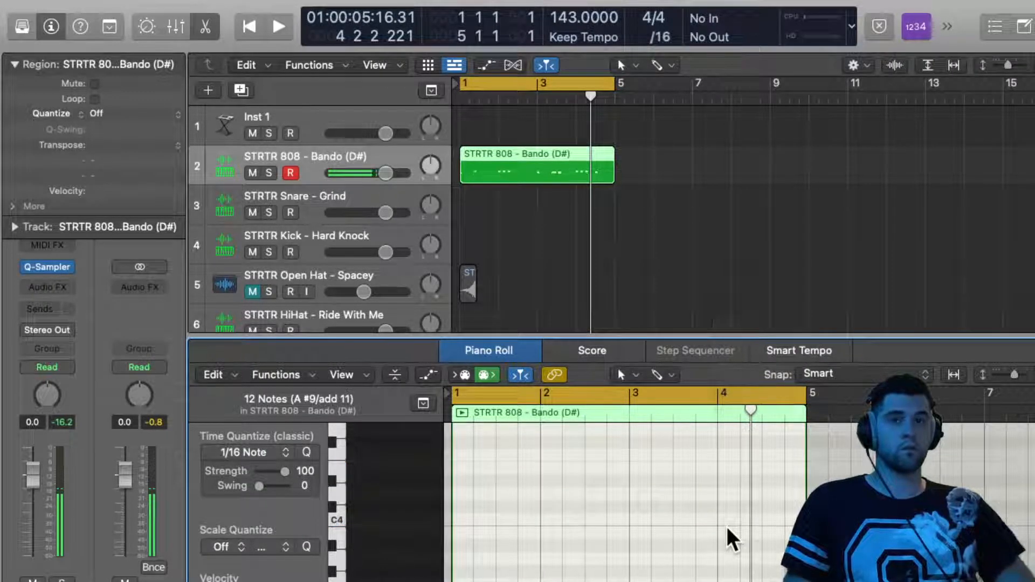
scroll(727, 526, "down", 3)
scroll(726, 526, "down", 5)
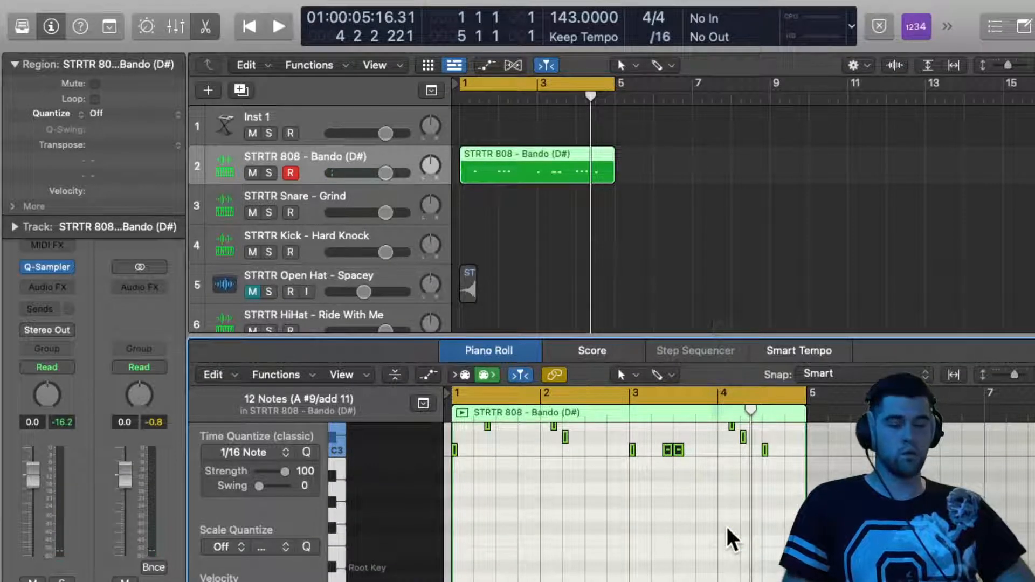
key("alt+shift+Down")
scroll(726, 526, "down", 3)
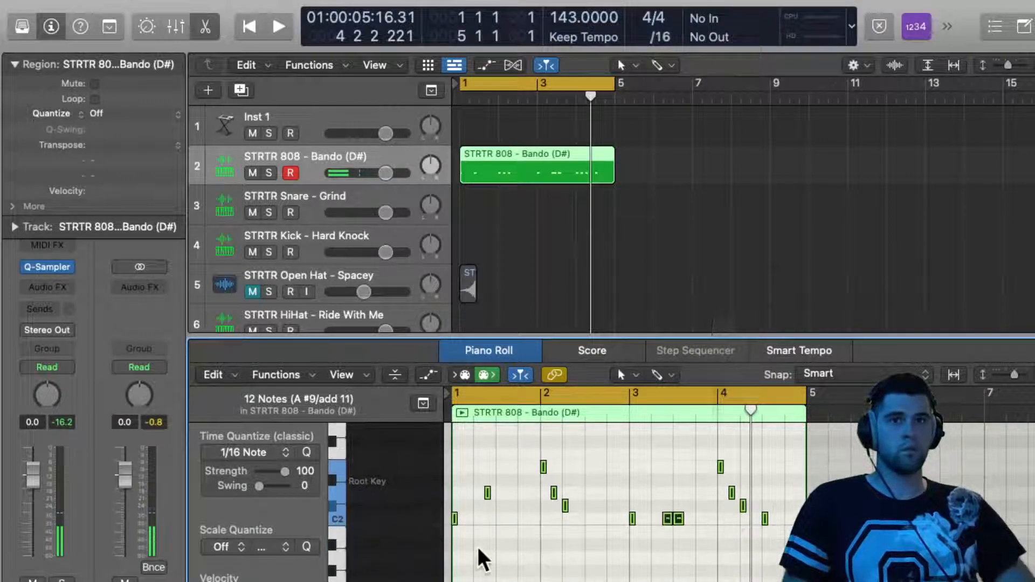
Raise the whole 808 pattern three semitones so its first note sits on the D#2 root key, and play the four-bar loop
left_click_drag(456, 517, 457, 484)
key("space")
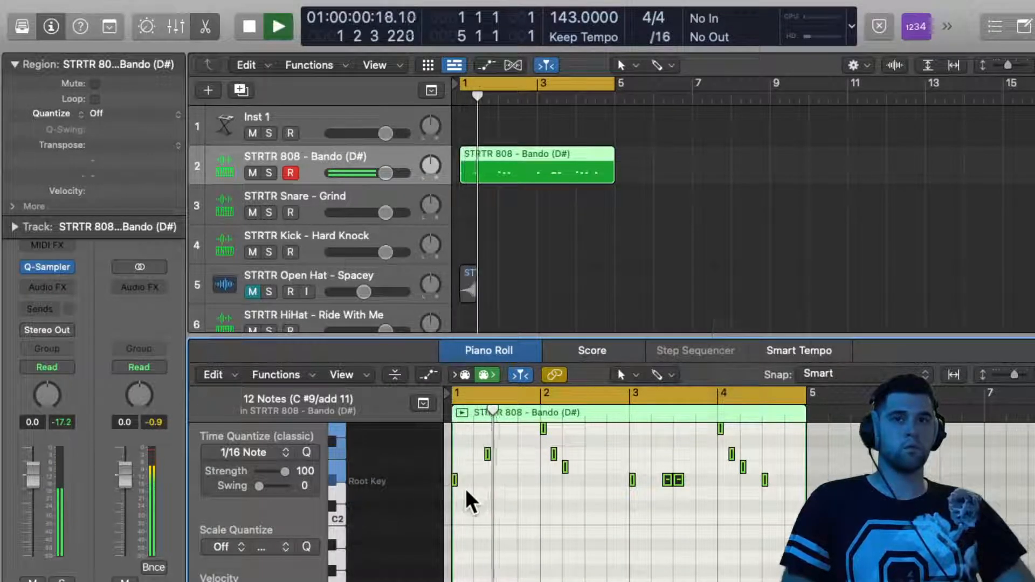
scroll(465, 488, "up", 5)
scroll(465, 489, "down", 3)
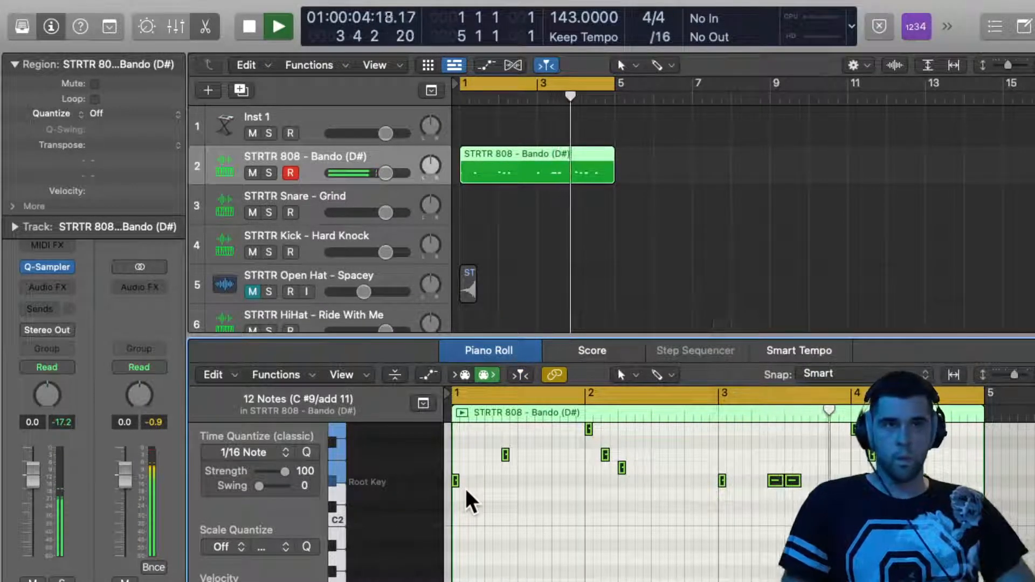
scroll(657, 525, "up", 3)
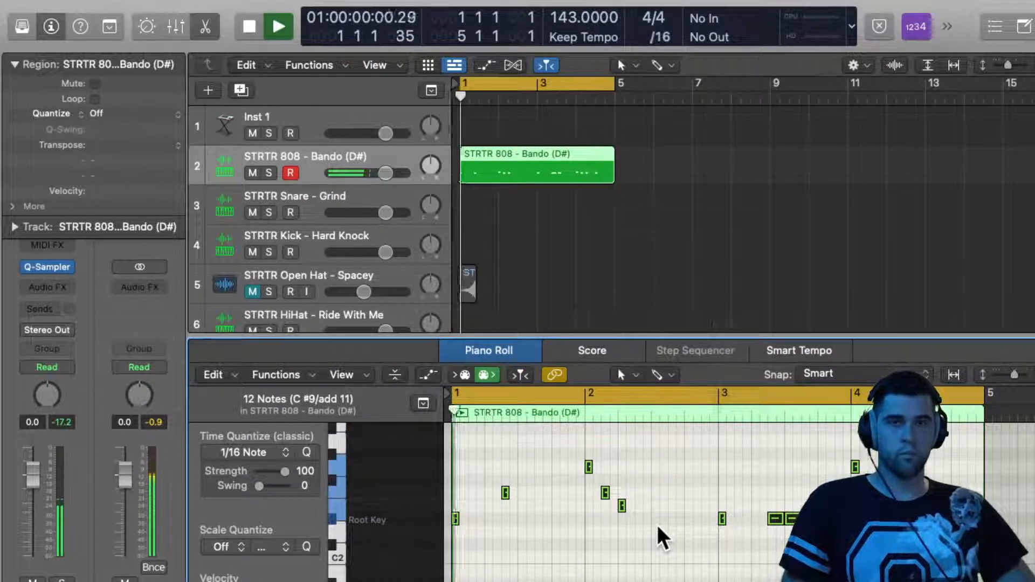
key("space")
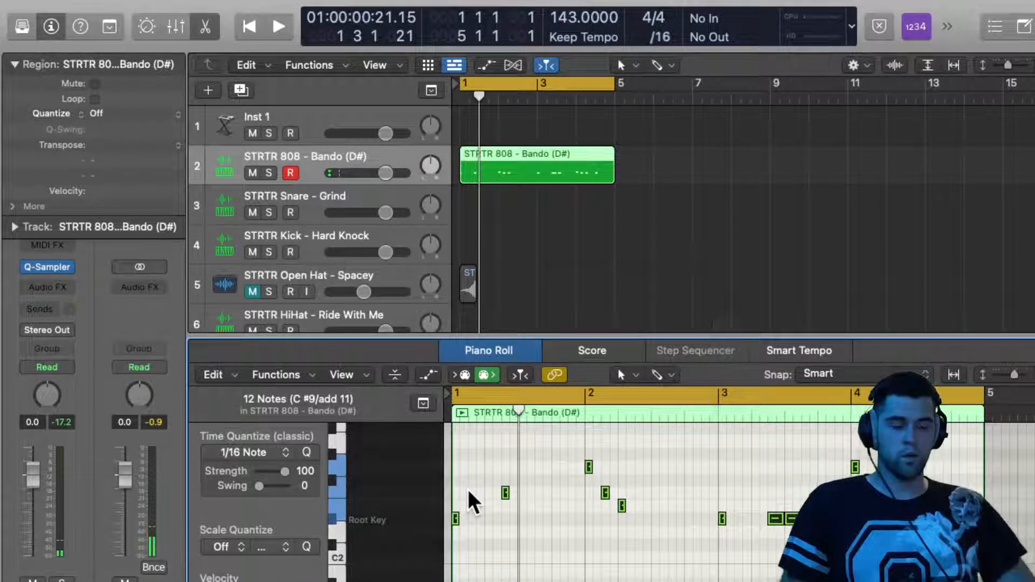
key("shift+slash")
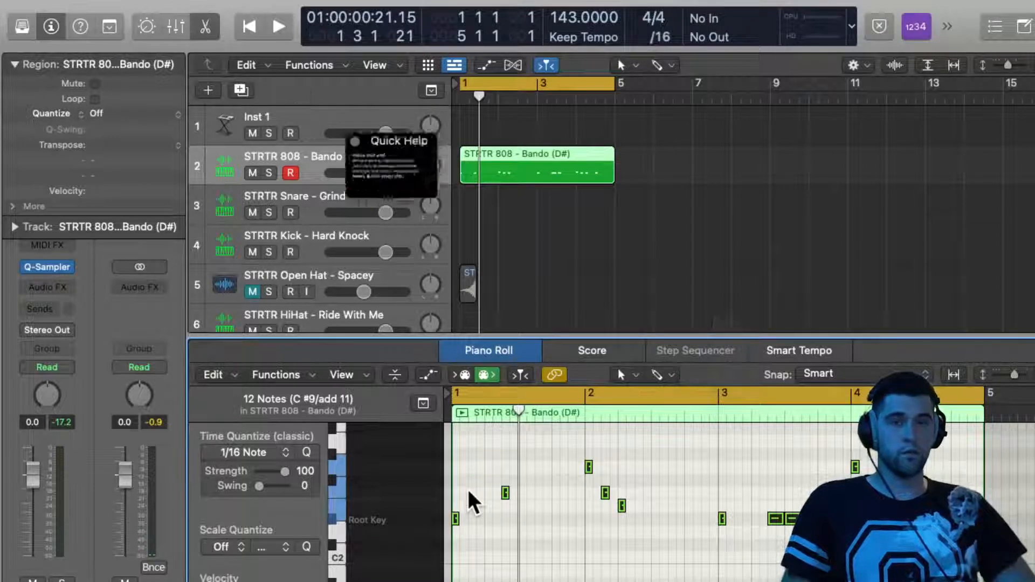
left_click(884, 369)
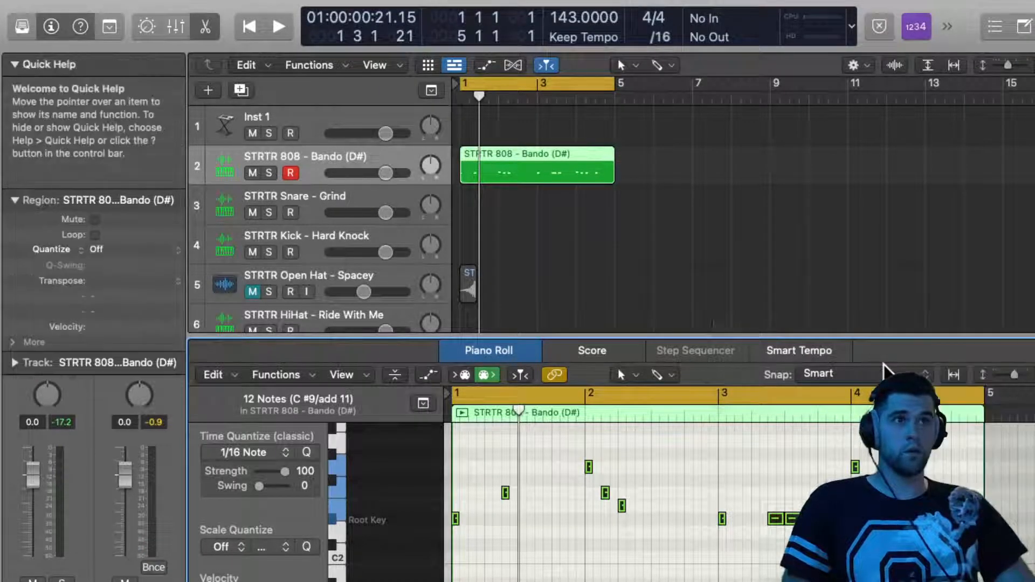
left_click(671, 522)
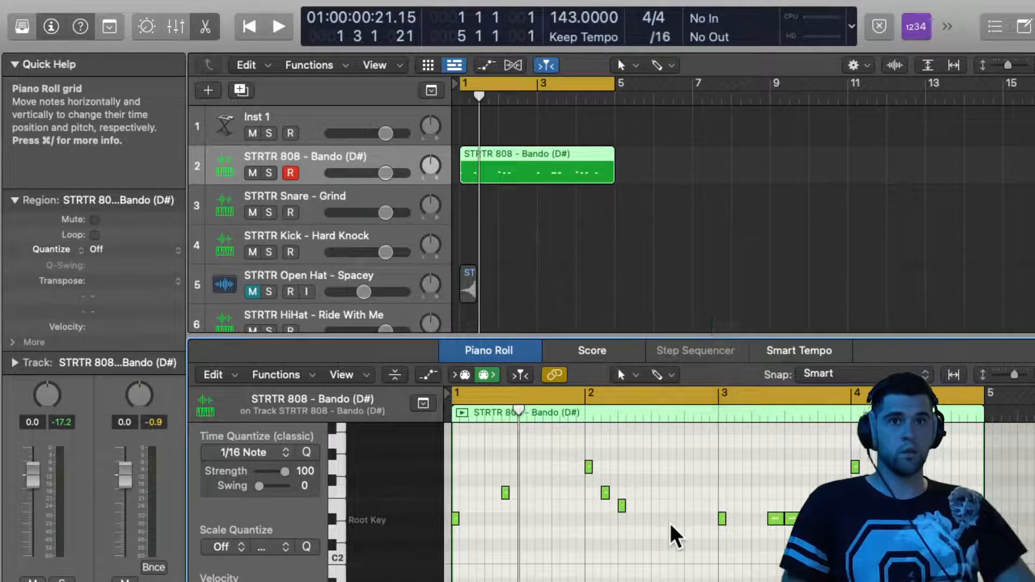
left_click(454, 518)
key("super+a")
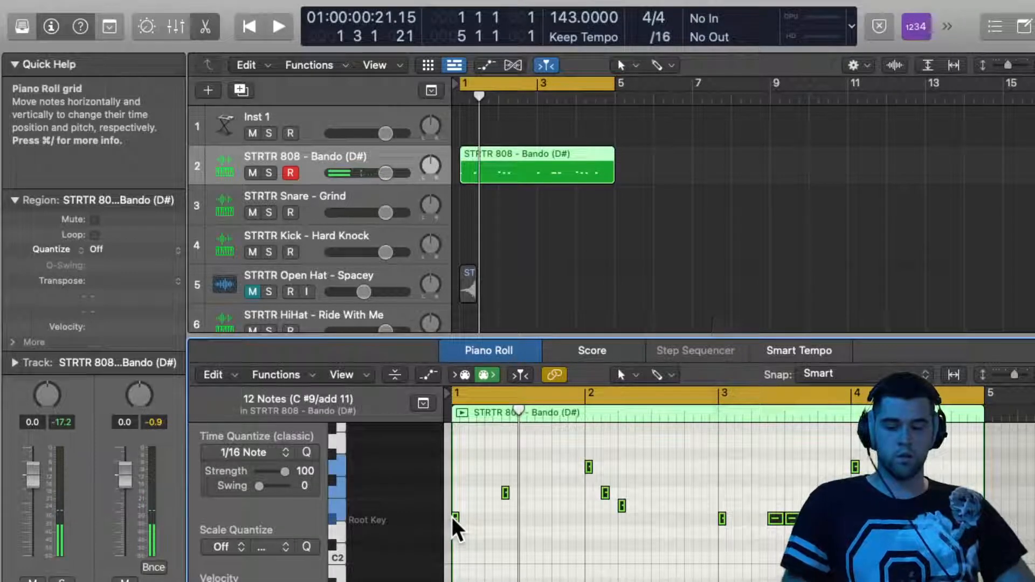
mouse_move(452, 516)
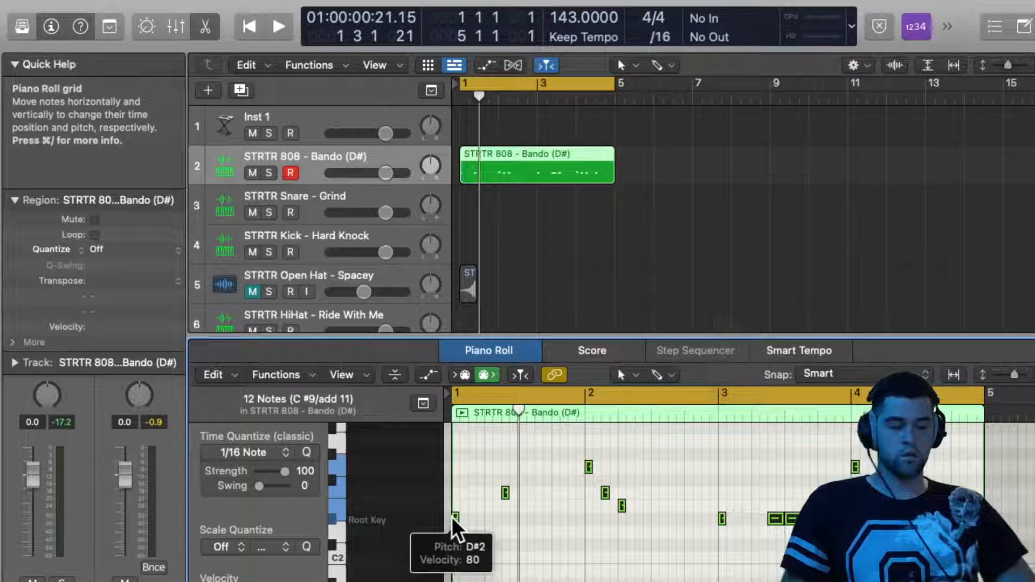
key("alt+slash")
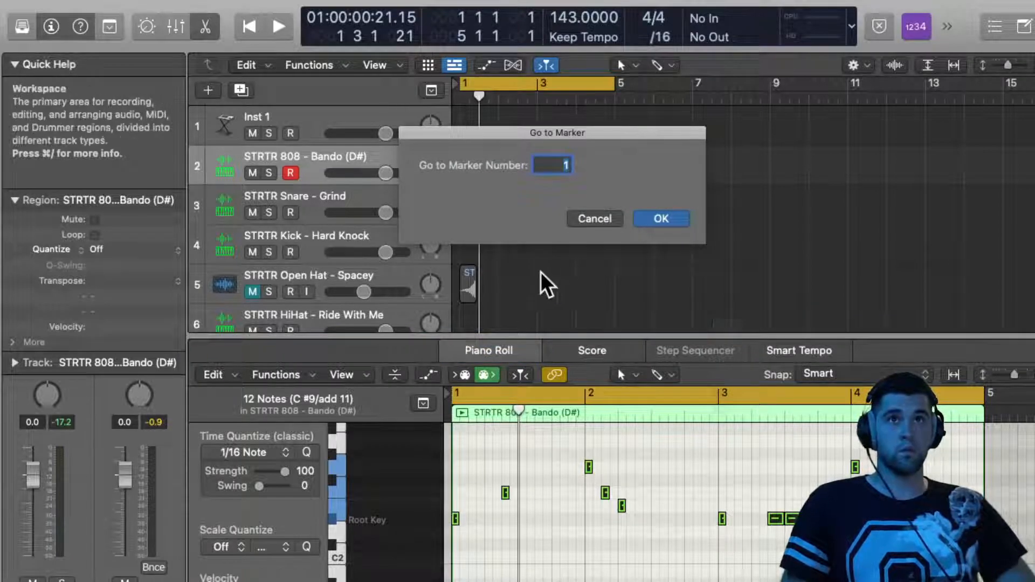
left_click(594, 221)
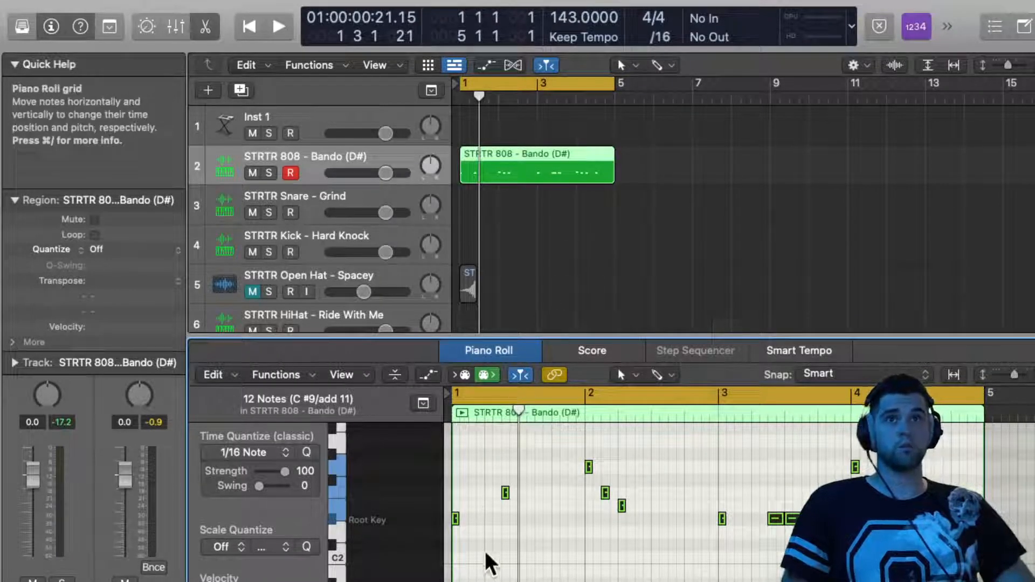
key("slash")
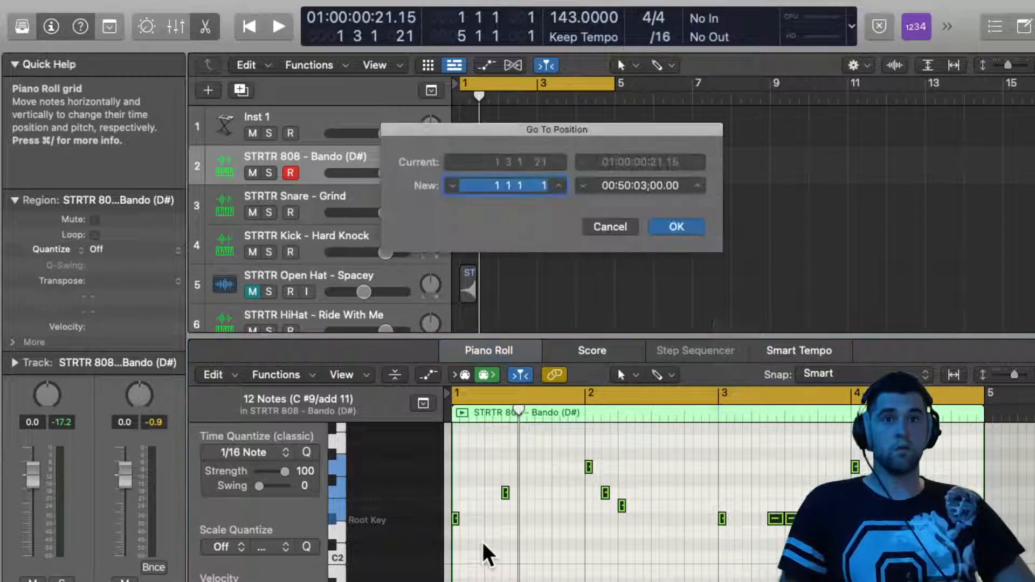
left_click(617, 214)
key("shift+slash")
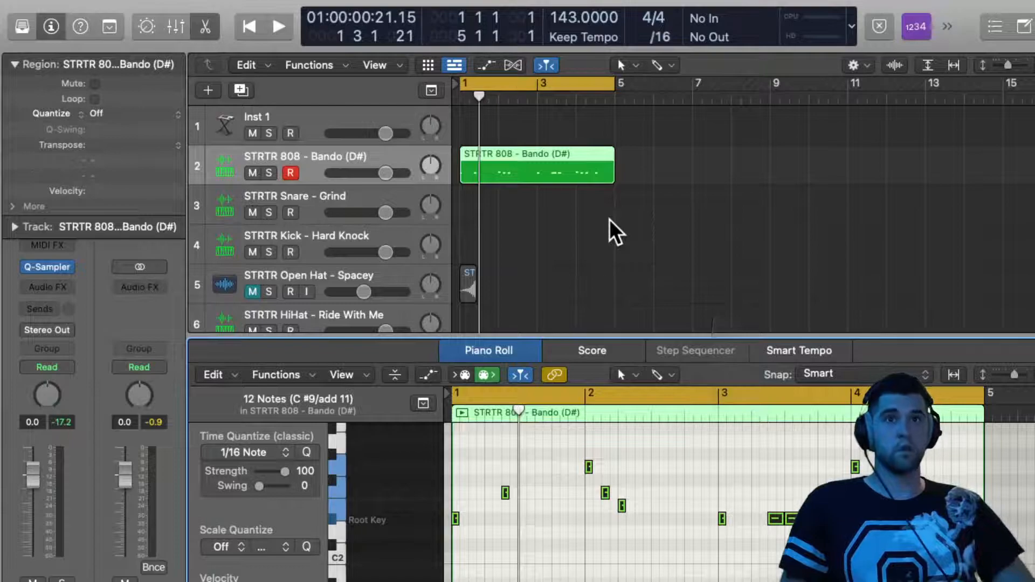
left_click(494, 531)
left_click(454, 517)
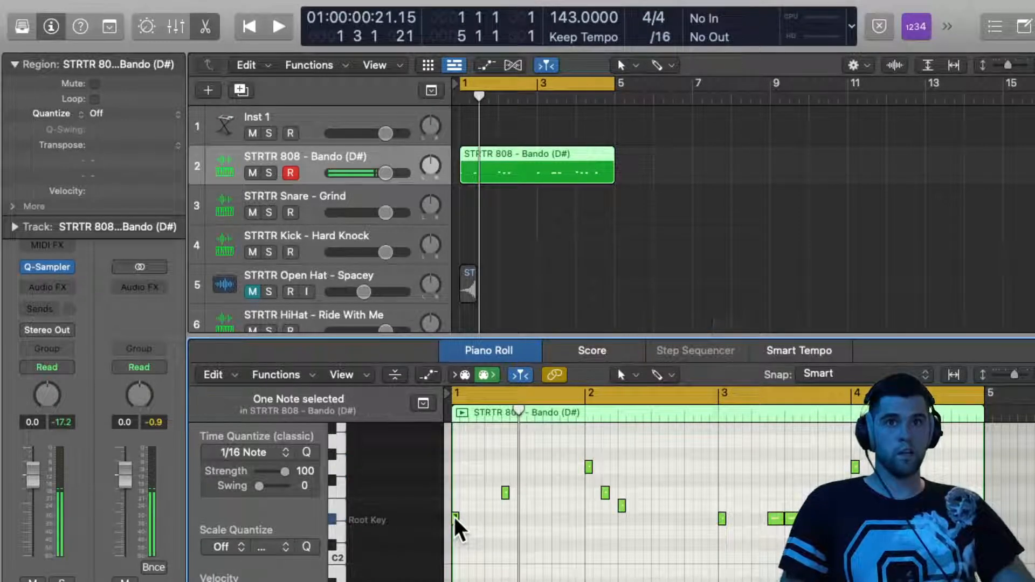
key("super+a")
left_click(455, 517)
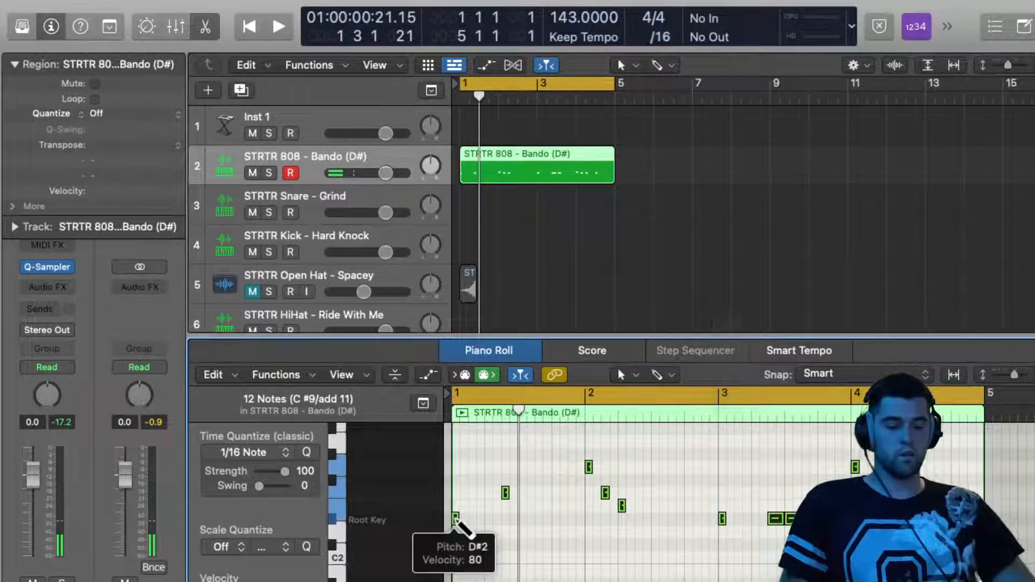
key("super+shift+slash")
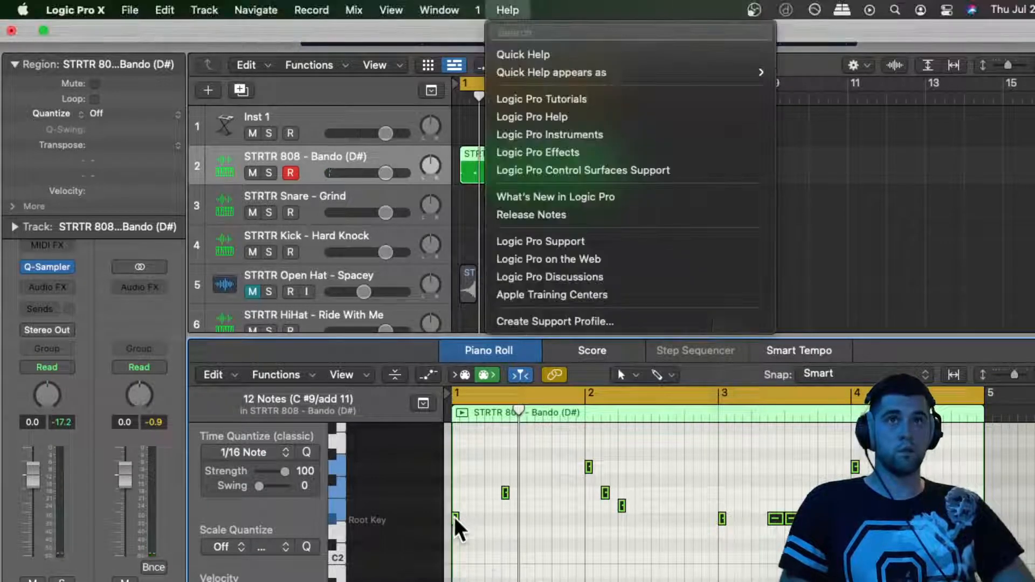
left_click(510, 510)
left_click(492, 526)
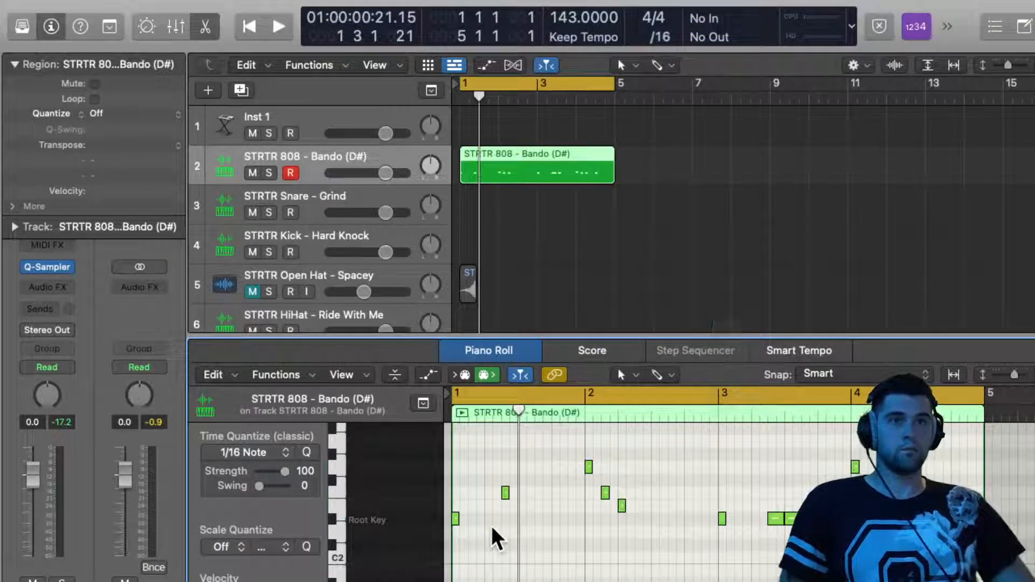
left_click(453, 518)
key("super+a")
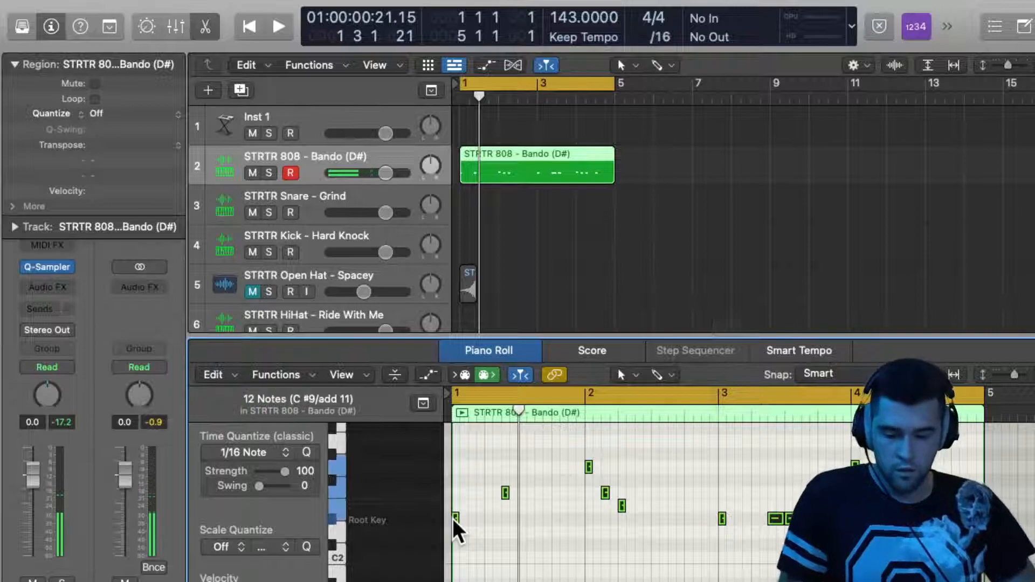
mouse_move(454, 518)
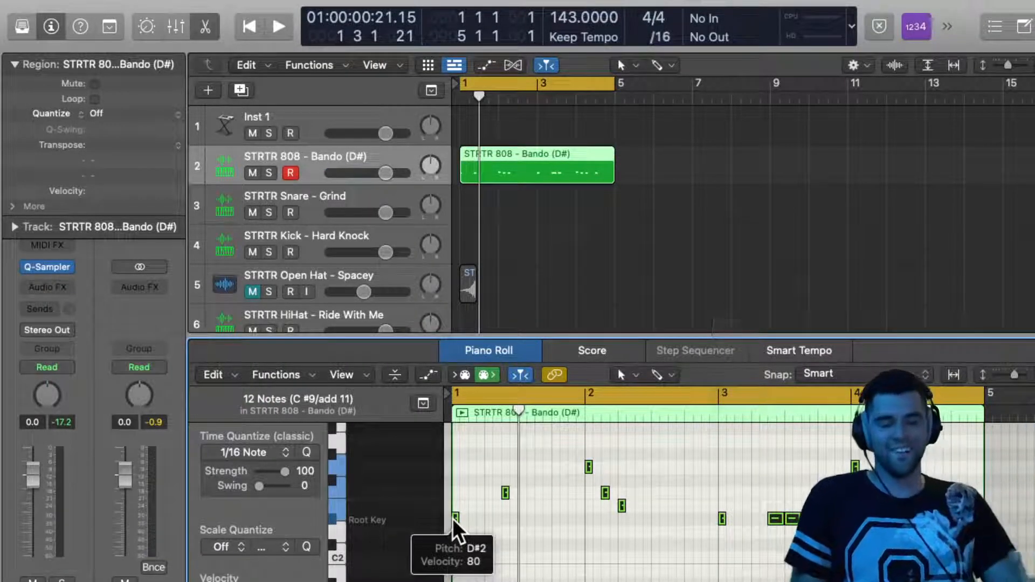
key("slash")
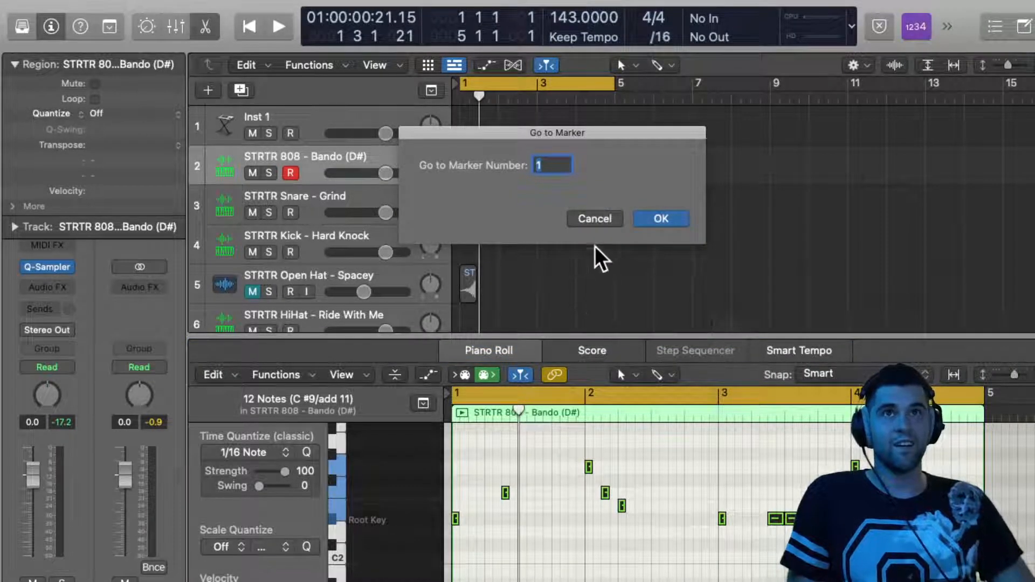
left_click(588, 221)
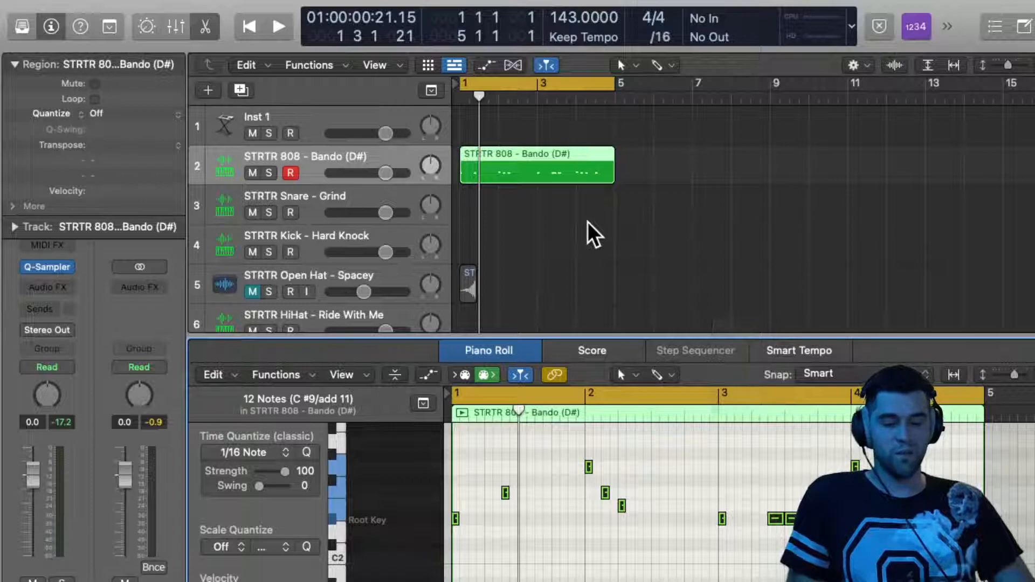
key("slash")
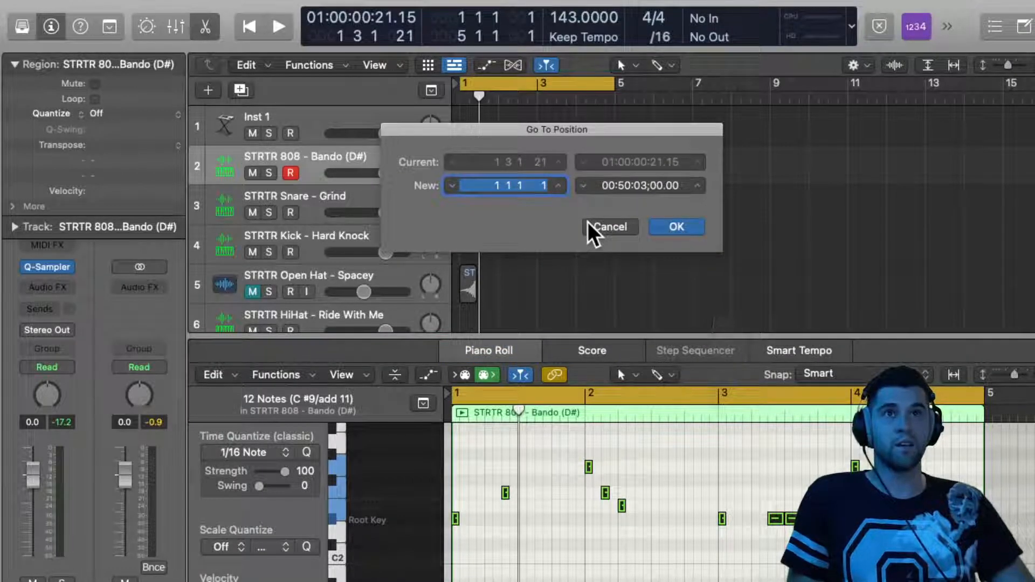
left_click(588, 222)
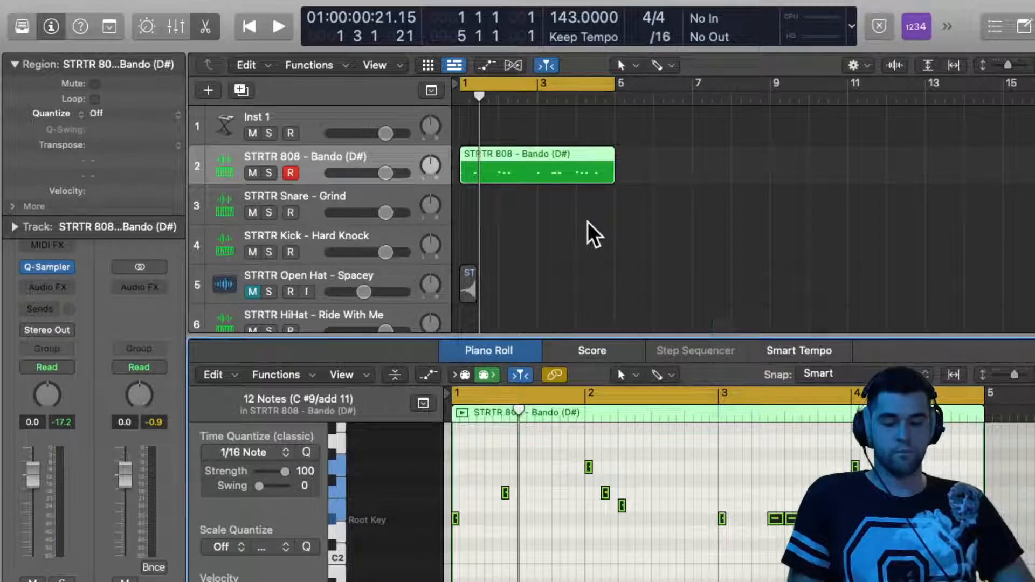
key("shift+slash")
left_click(496, 535)
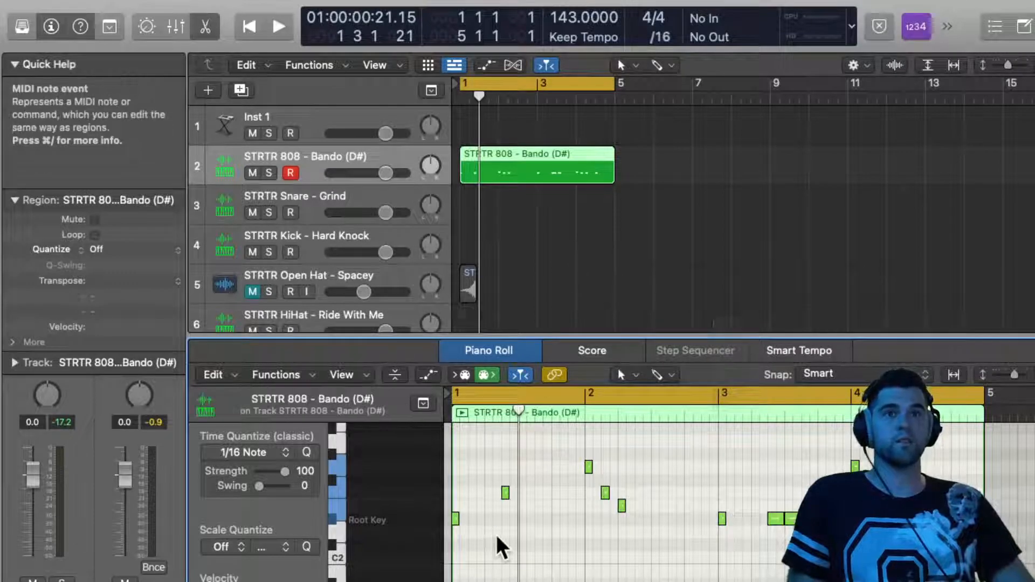
Lengthen the opening D#2 note to about three beats, extend the short F2 note in bar 1, and audition the loop
left_click_drag(458, 520, 509, 530)
key("space")
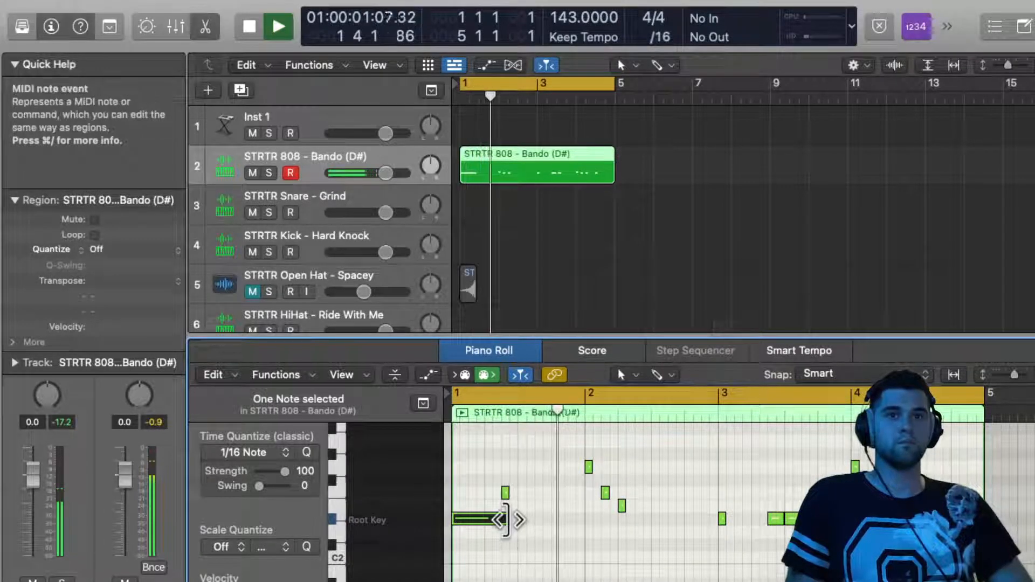
left_click_drag(505, 492, 549, 529)
key("space")
key("space")
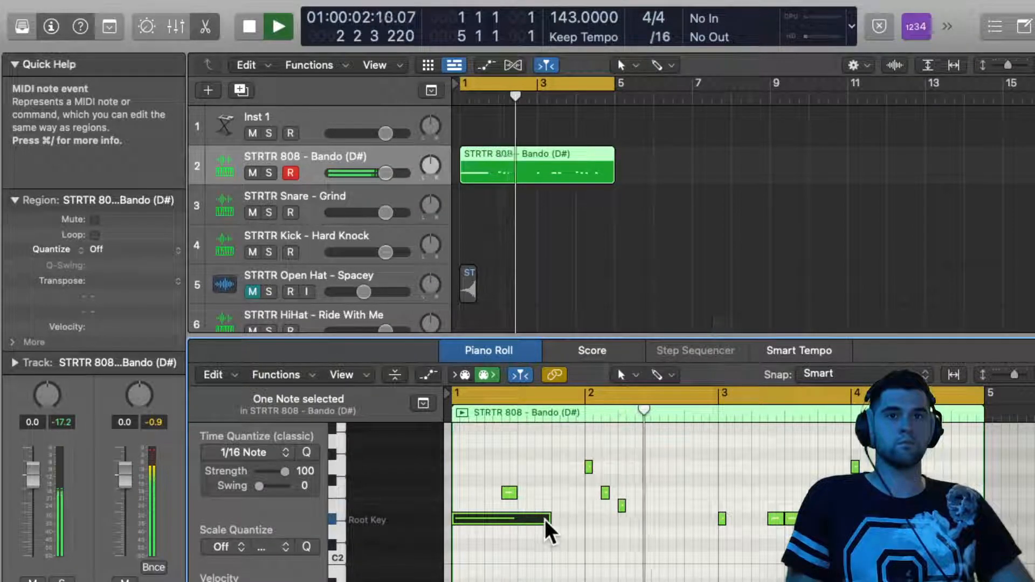
key("space")
key("space")
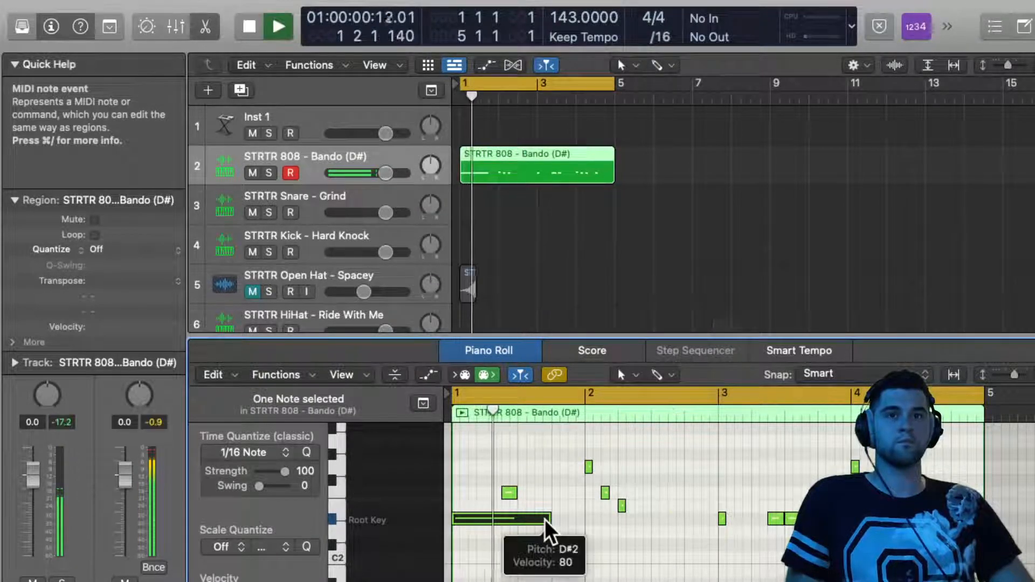
Try a shorter opening D#2 note, extend it to the start of bar 2 instead, and play the loop
left_click_drag(544, 519, 520, 518)
key("space")
key("space")
key("space")
key("space")
left_click_drag(511, 519, 575, 535)
key("space")
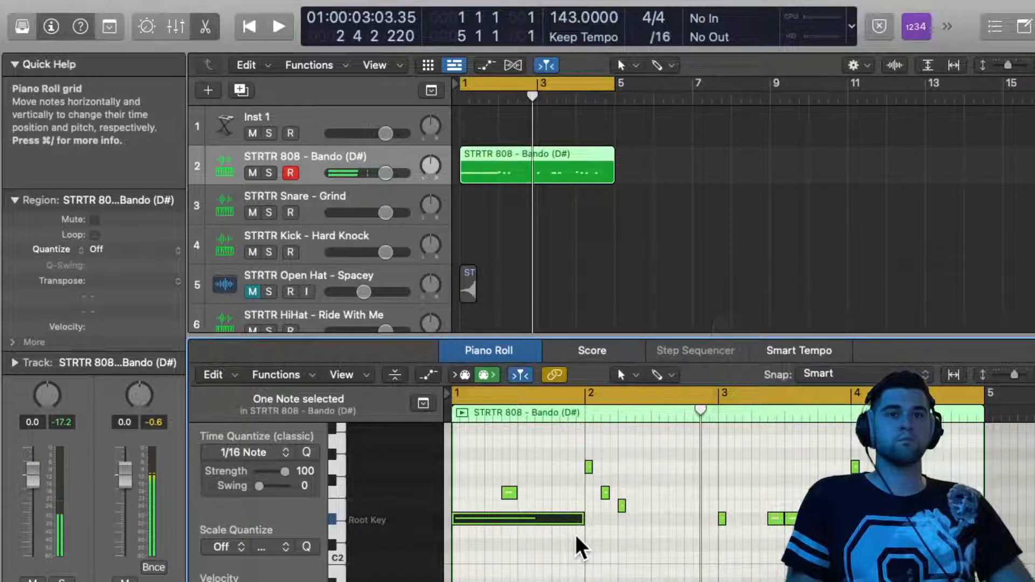
key("space")
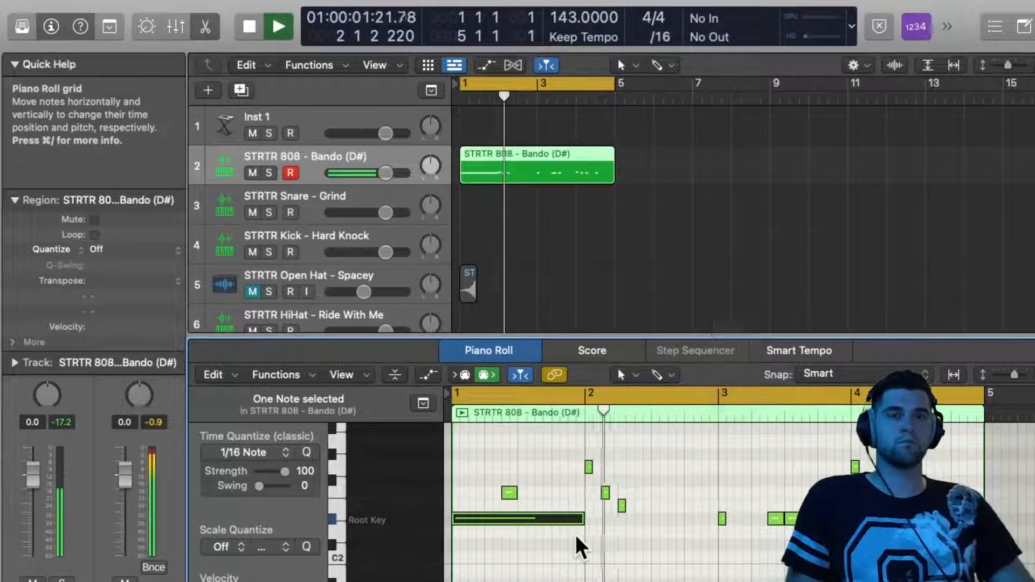
Lengthen the three bar 2 notes, running the E2 up to bar 3, and extend bar 3's first D#2 to the following note
mouse_move(589, 467)
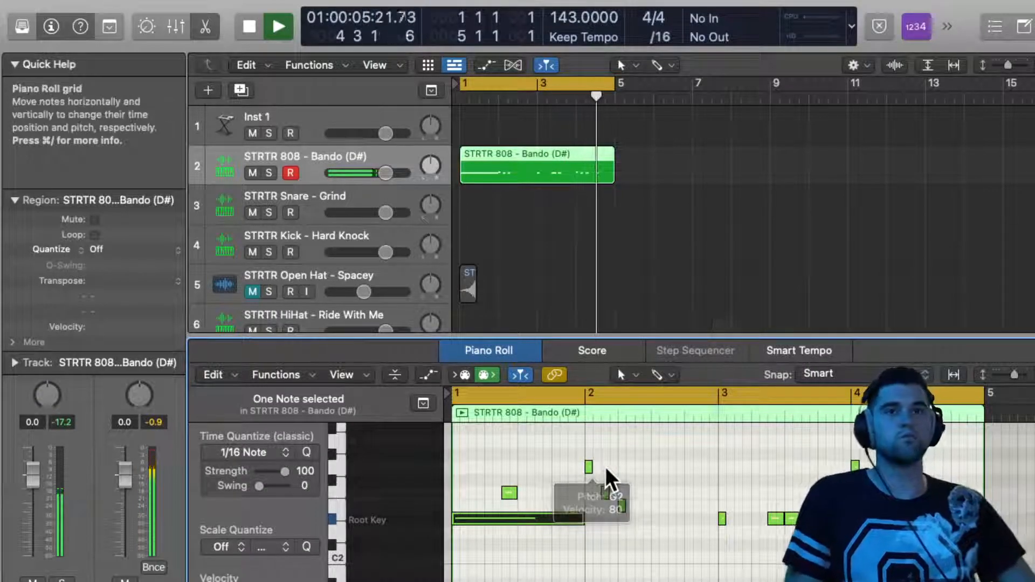
key("super+Right")
key("super+Right")
key("super+Right")
key("super+Right")
scroll(605, 466, "left", 5)
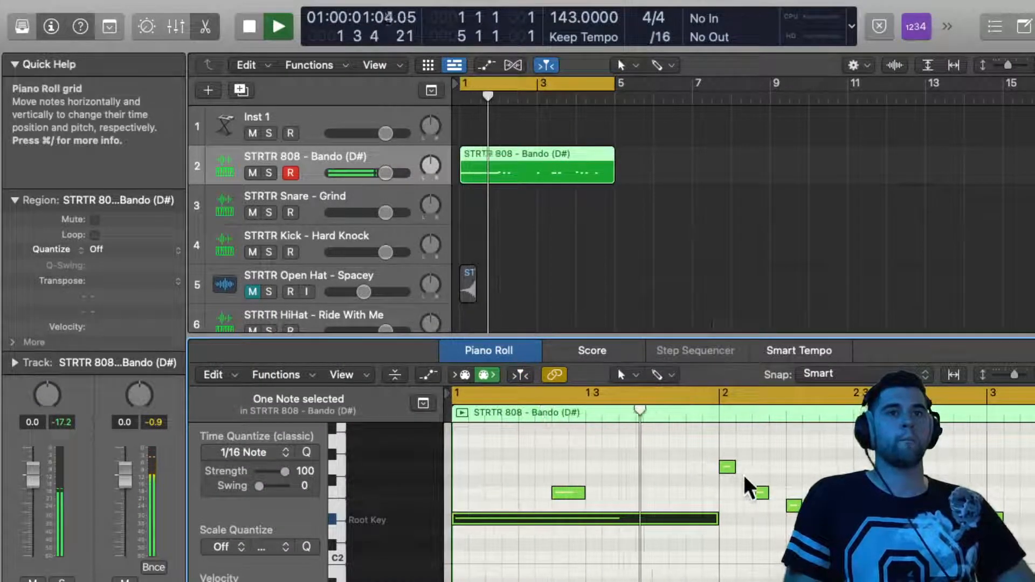
left_click_drag(736, 467, 786, 495)
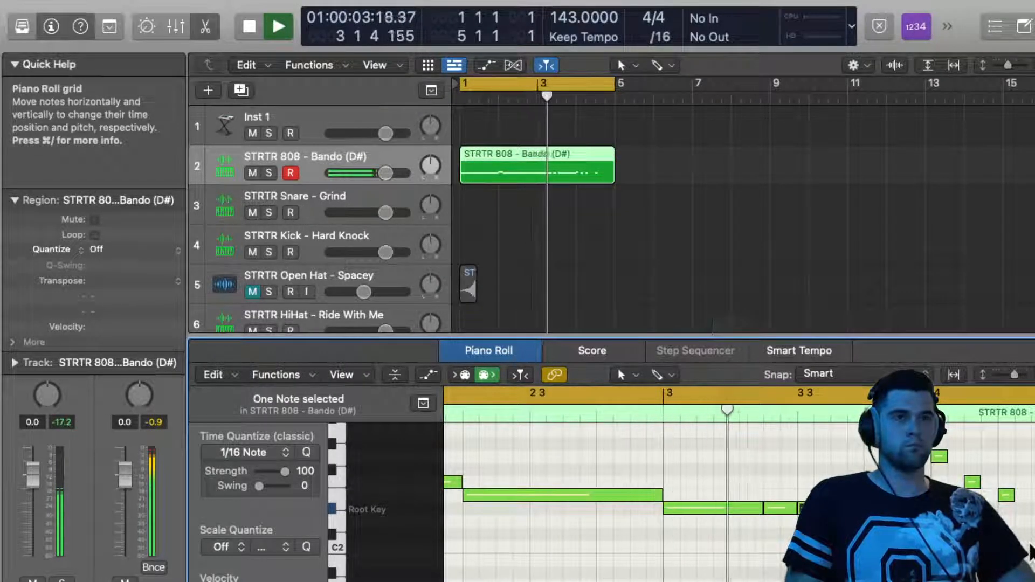
Delete the second D#2 note in bar 3, extend the last one to the start of bar 4, and play the loop
key("space")
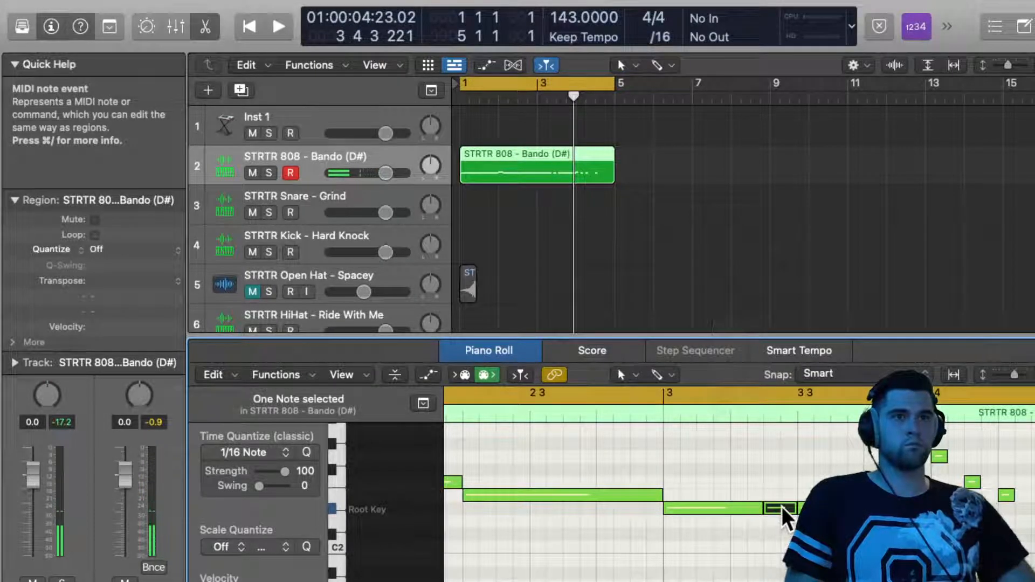
key("BackSpace")
key("space")
key("super+Left")
key("super+Left")
key("super+Left")
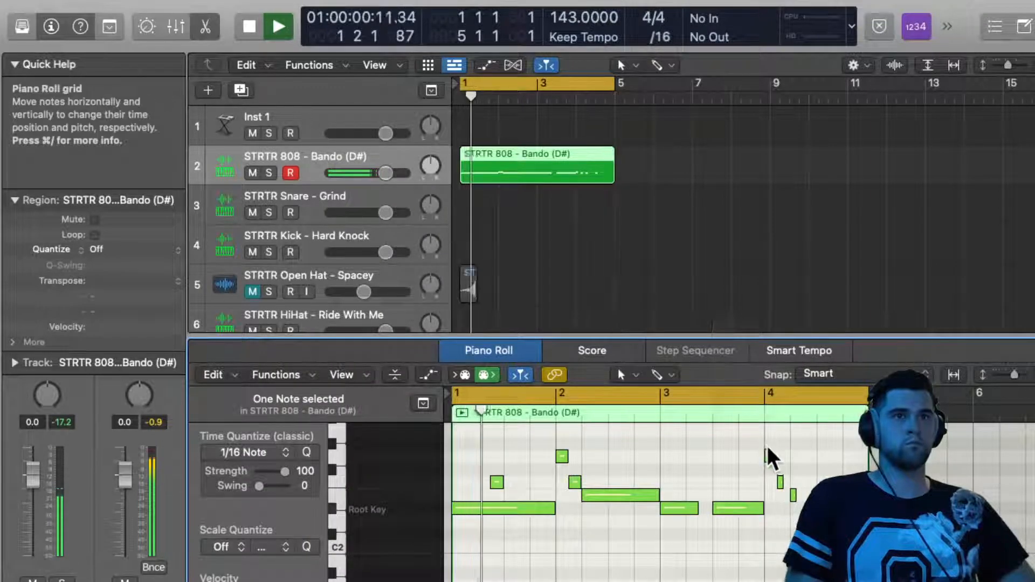
Lengthen the bar 4 notes so they connect, and extend the first bar 3 note to meet the next one
key("super+Right")
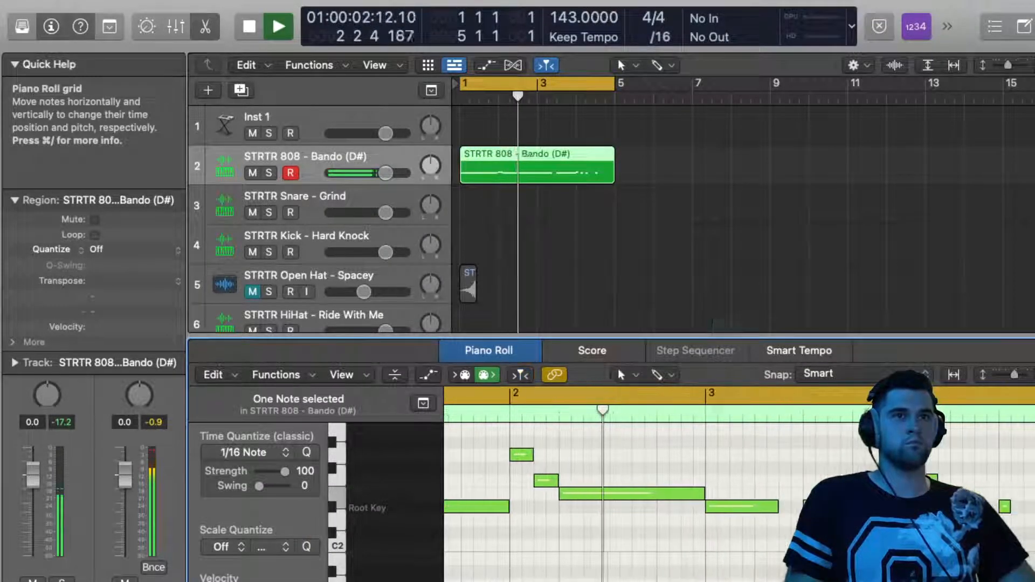
left_click(911, 455)
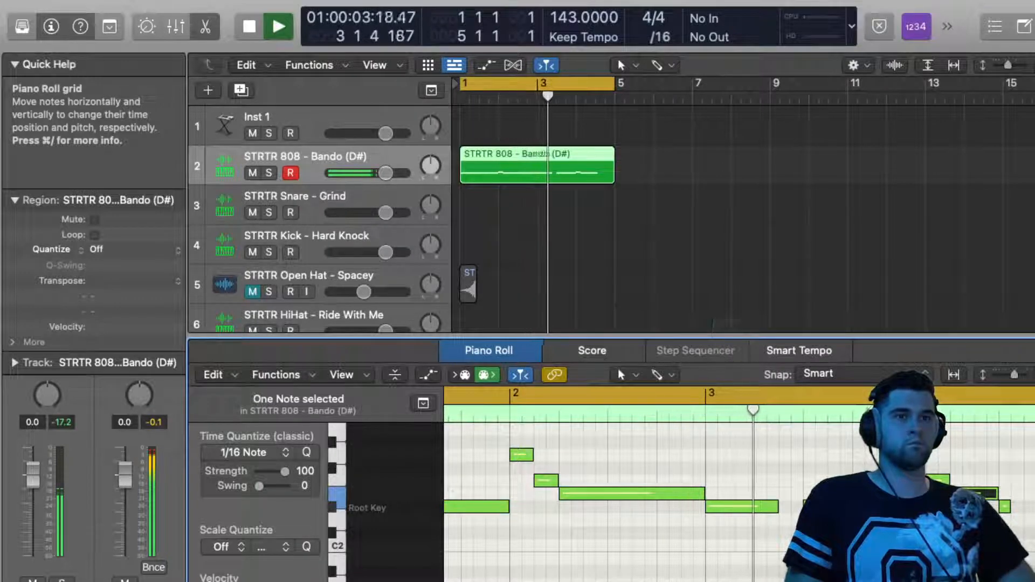
left_click_drag(778, 506, 797, 513)
scroll(790, 504, "up", 2)
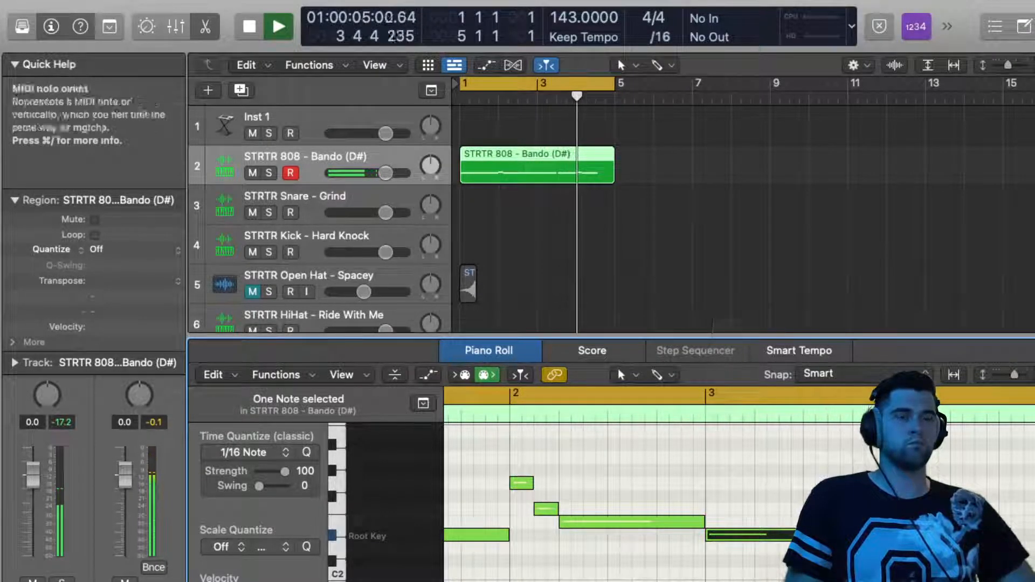
key("space")
key("space")
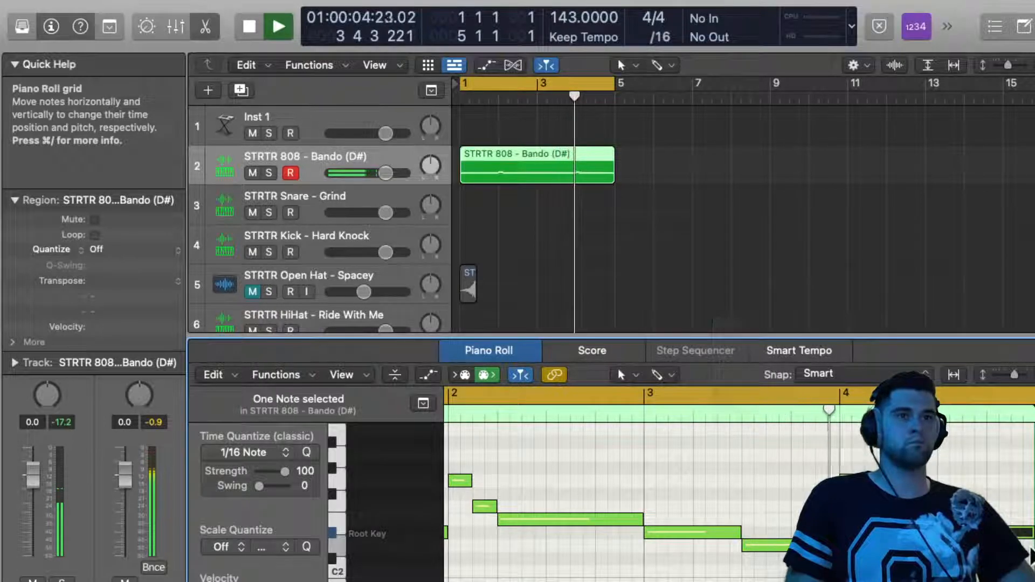
Try the second note of bar 3 at C#2, move it up to F2 instead, and play the loop
left_click_drag(767, 545, 768, 559)
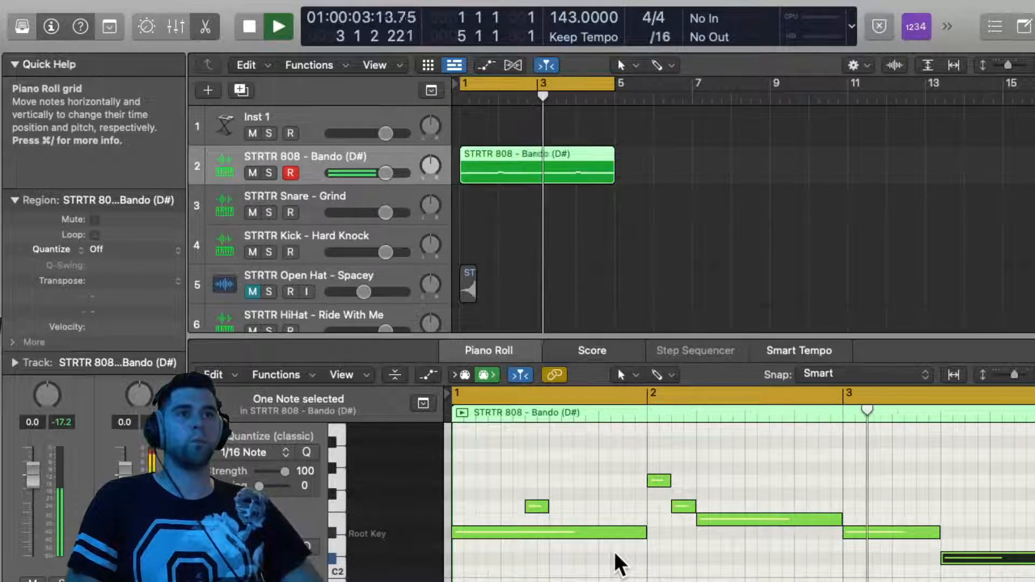
scroll(618, 564, "right", 3)
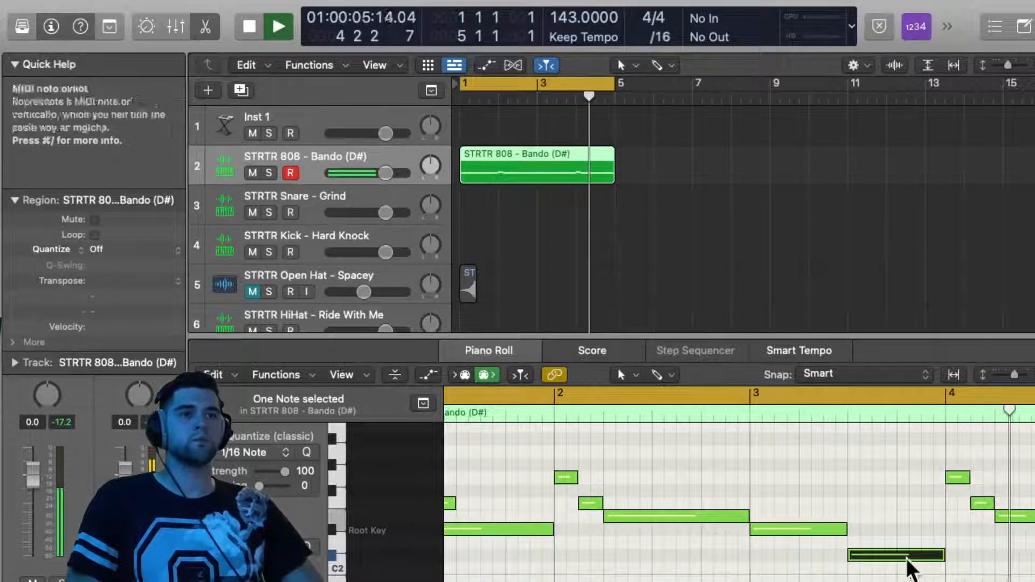
left_click(911, 572)
key("space")
left_click_drag(861, 560, 859, 504)
key("space")
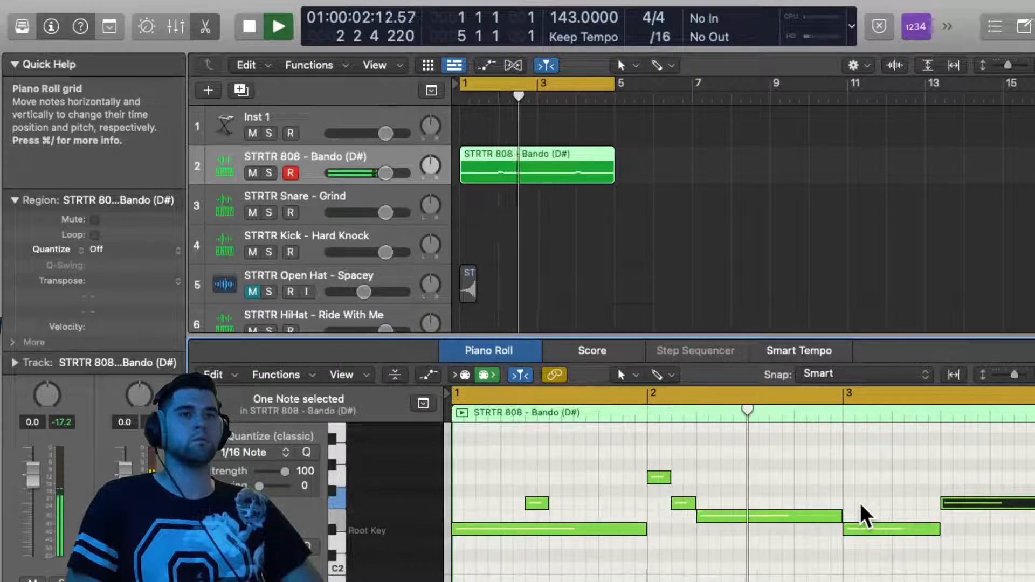
Add a short A#2 note on beat 4 of bar 2 and check it in playback
scroll(860, 504, "up", 1)
scroll(859, 503, "up", 2)
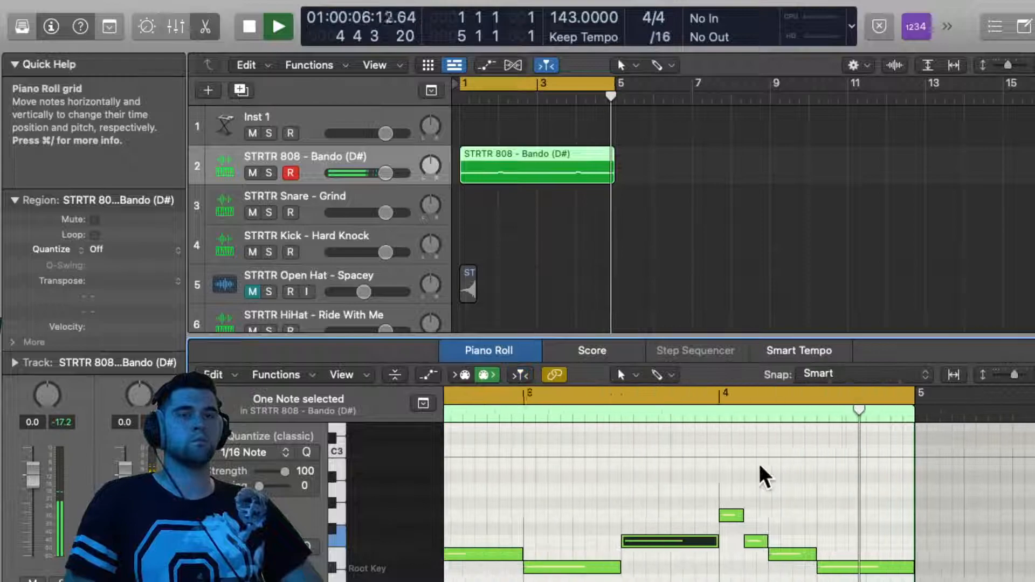
key("space")
left_click_drag(782, 478, 709, 479)
key("space")
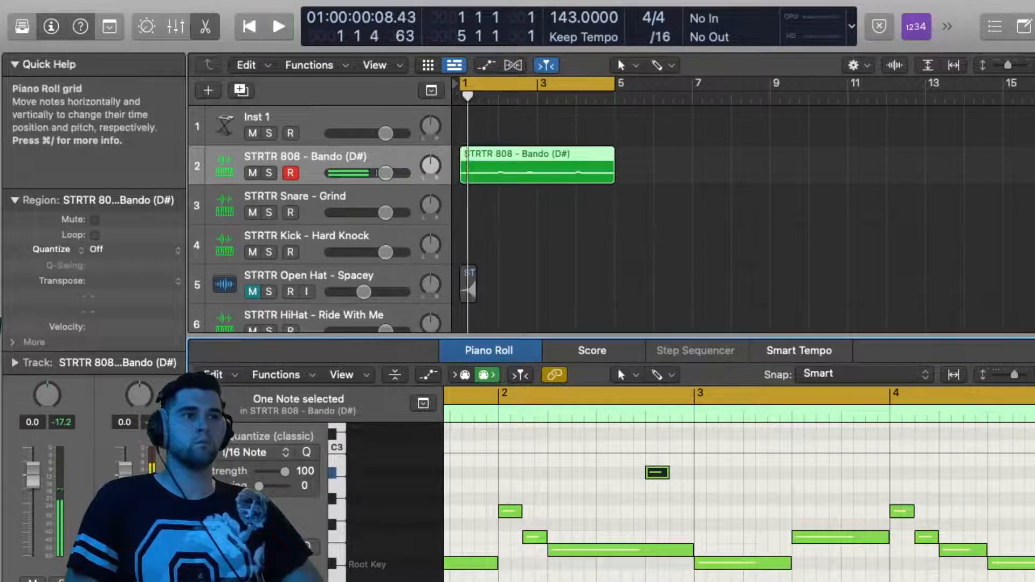
key("space")
Add a short A2 note on beat 4 of bar 4 and play the four-bar loop
scroll(738, 485, "right", 3)
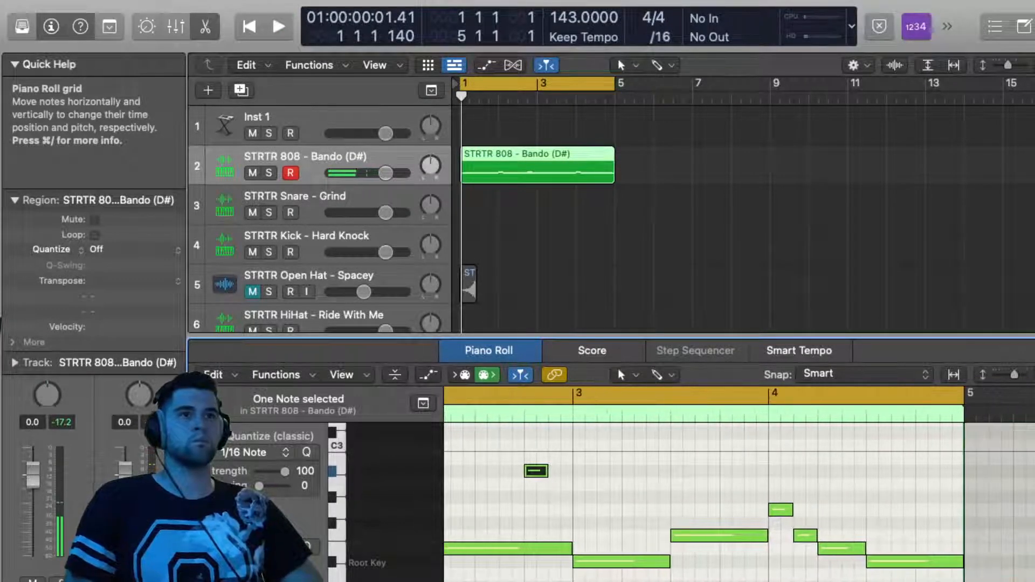
left_click(928, 471)
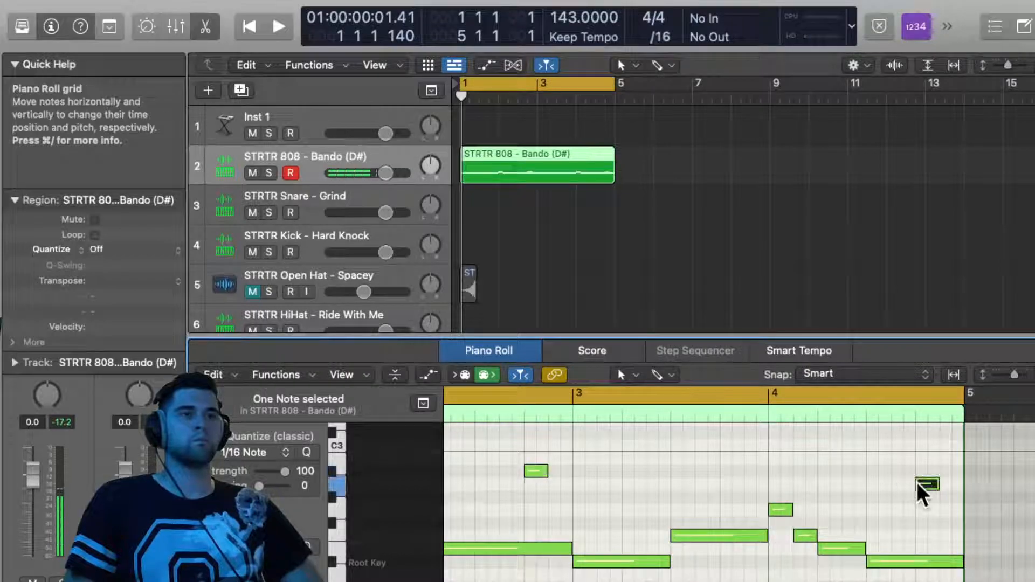
key("space")
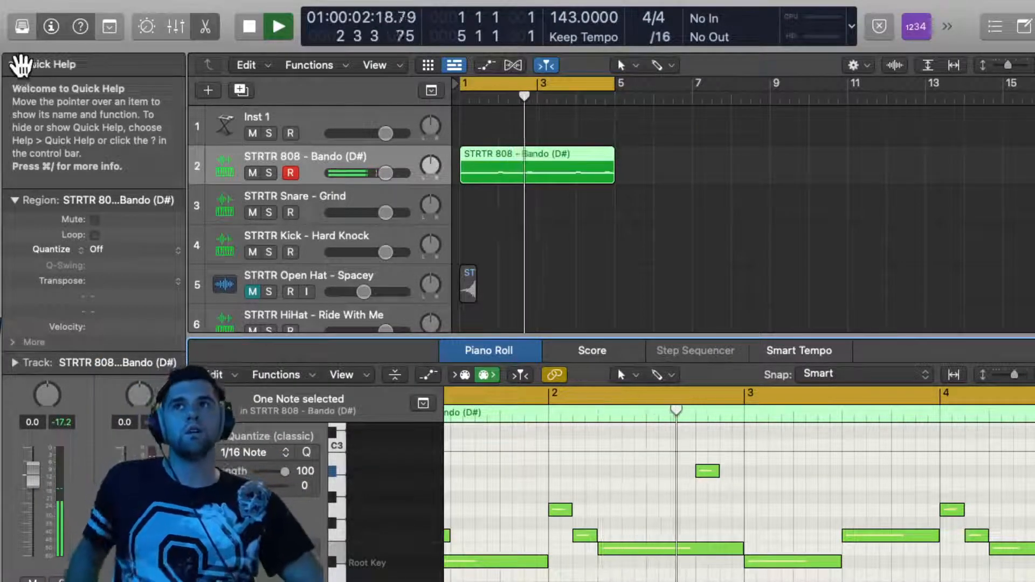
Collapse the Quick Help and Region sections of the inspector, and view the 808's Quick Sampler settings before closing them
left_click(15, 64)
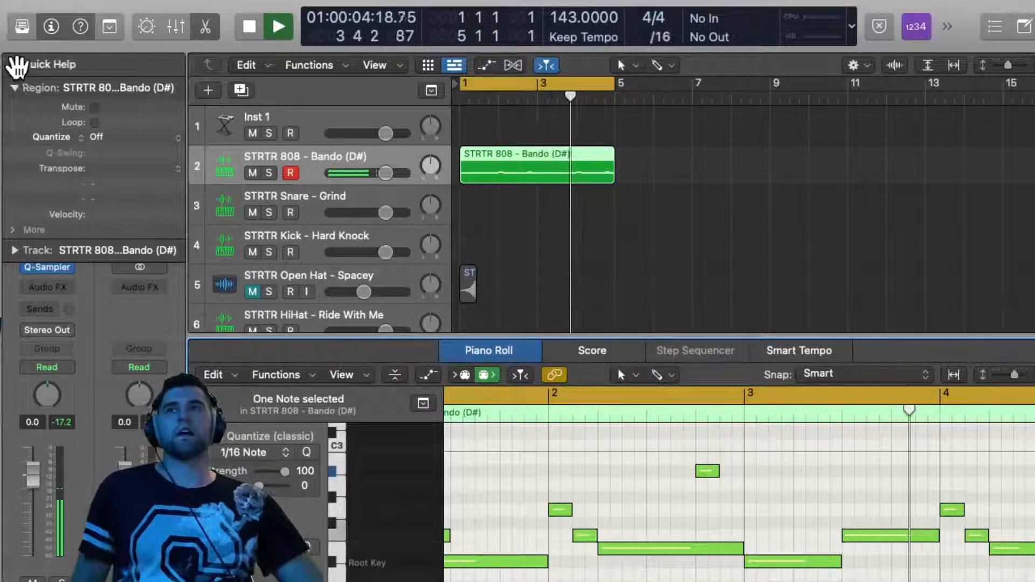
left_click(14, 87)
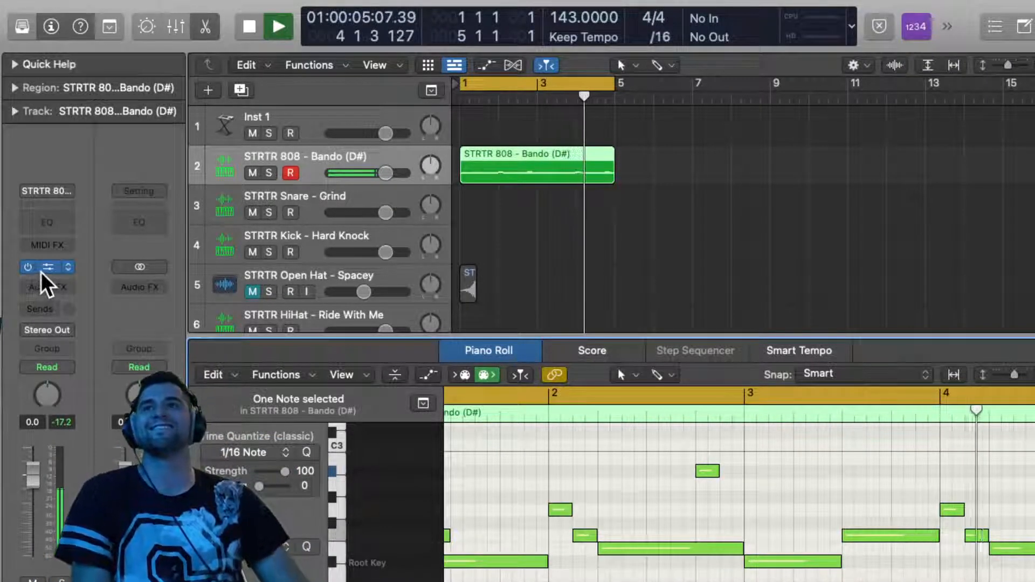
left_click(41, 271)
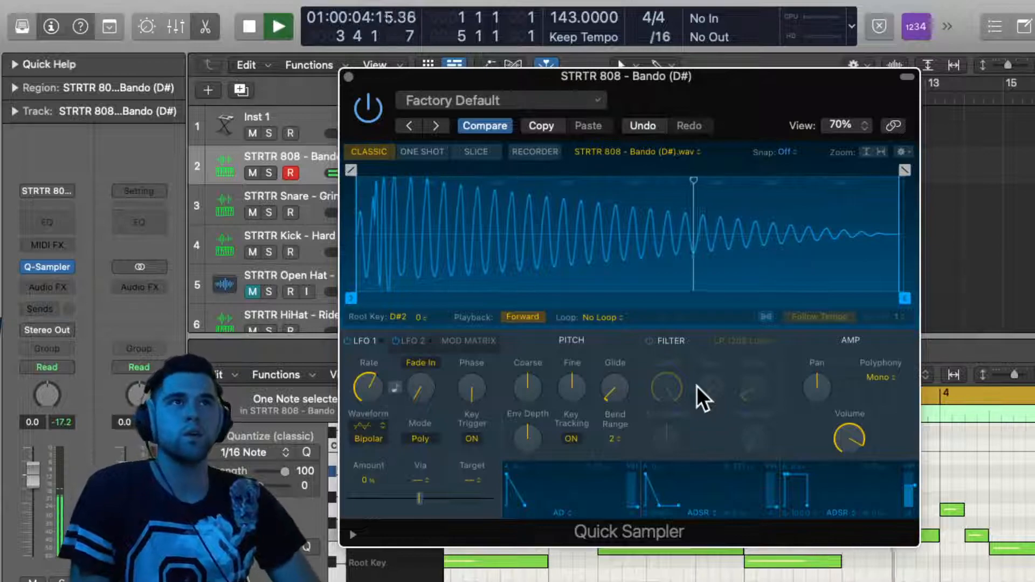
left_click(348, 75)
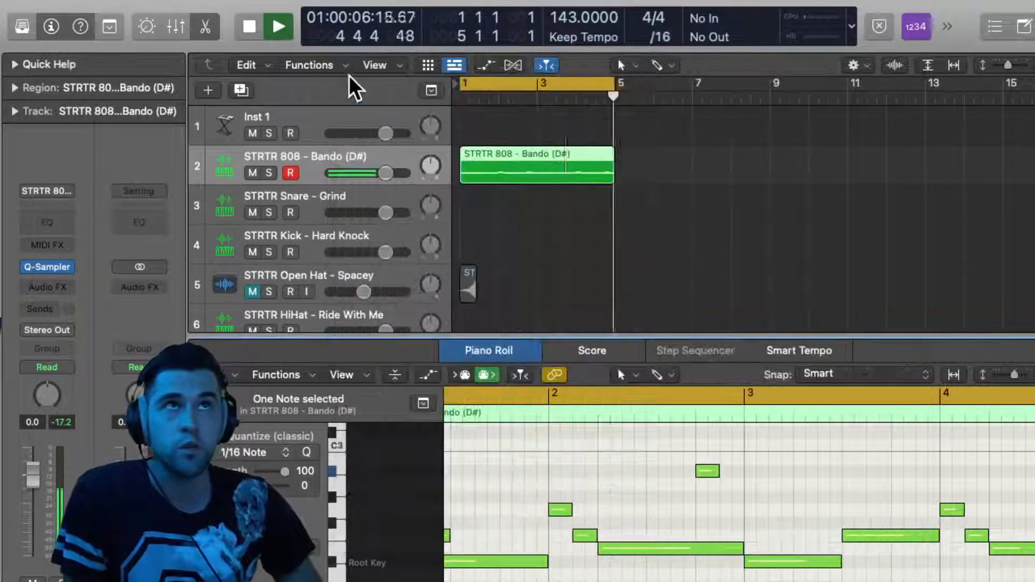
Toggle the metronome click while the 808 loop plays
left_click(952, 36)
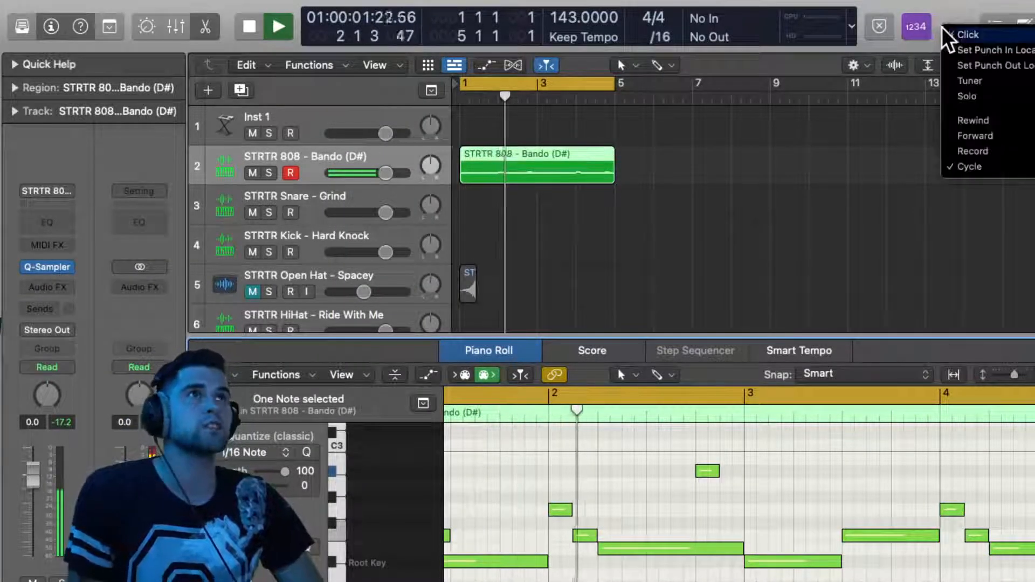
left_click(951, 36)
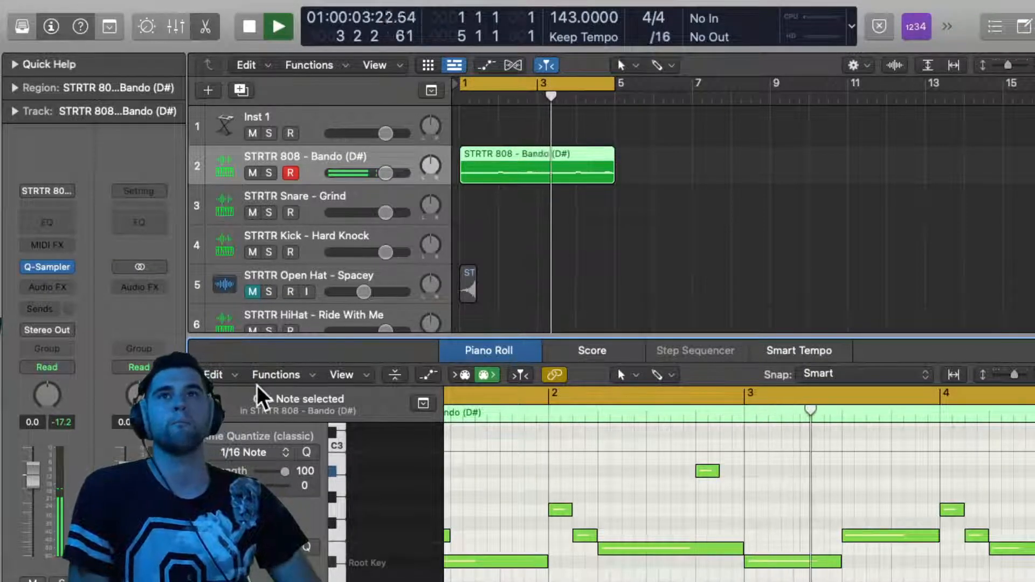
Insert a stereo Compressor on the 808 track's first free effect slot and reposition its window over the arrangement
left_click(33, 288)
mouse_move(71, 441)
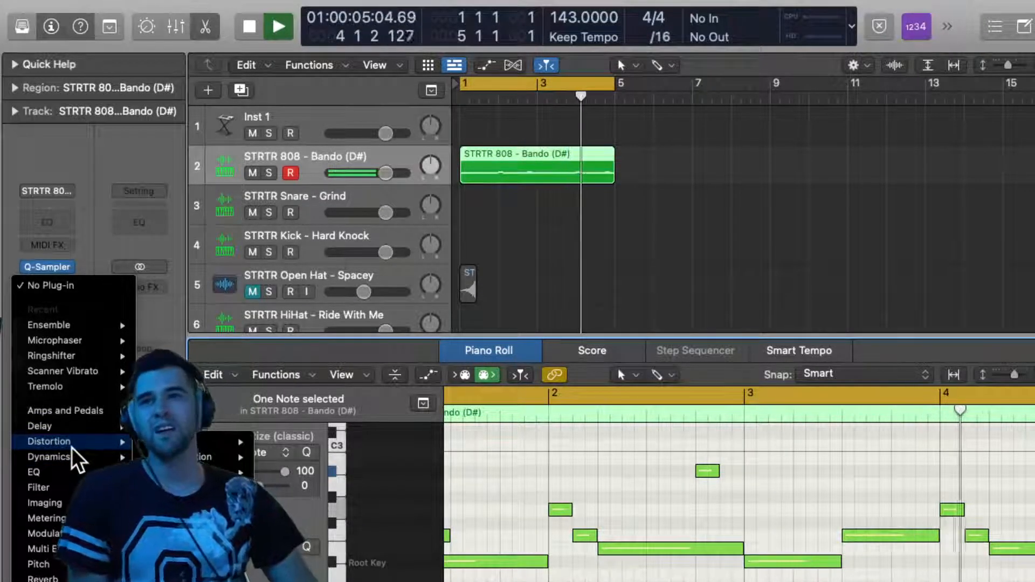
mouse_move(82, 456)
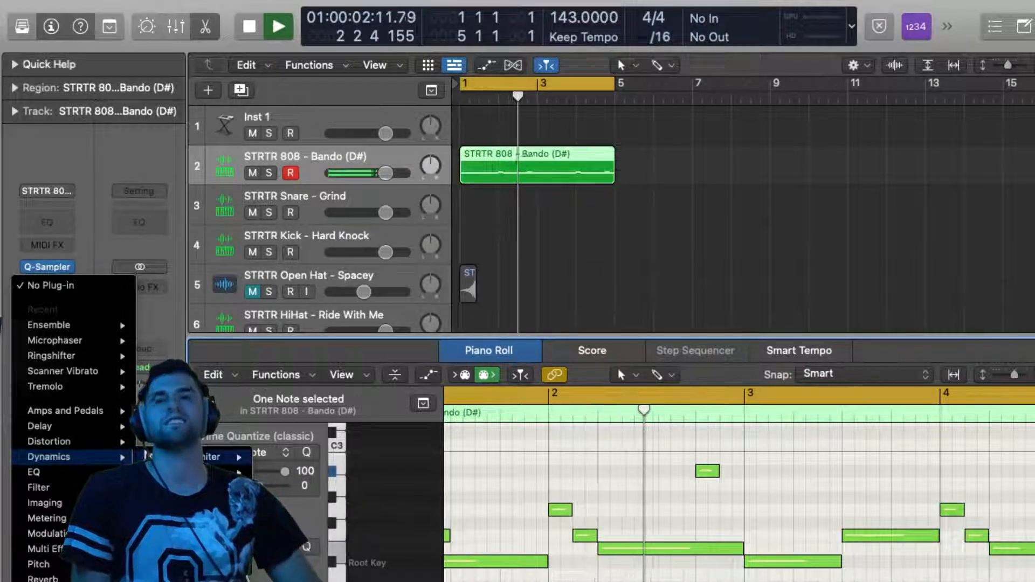
mouse_move(227, 473)
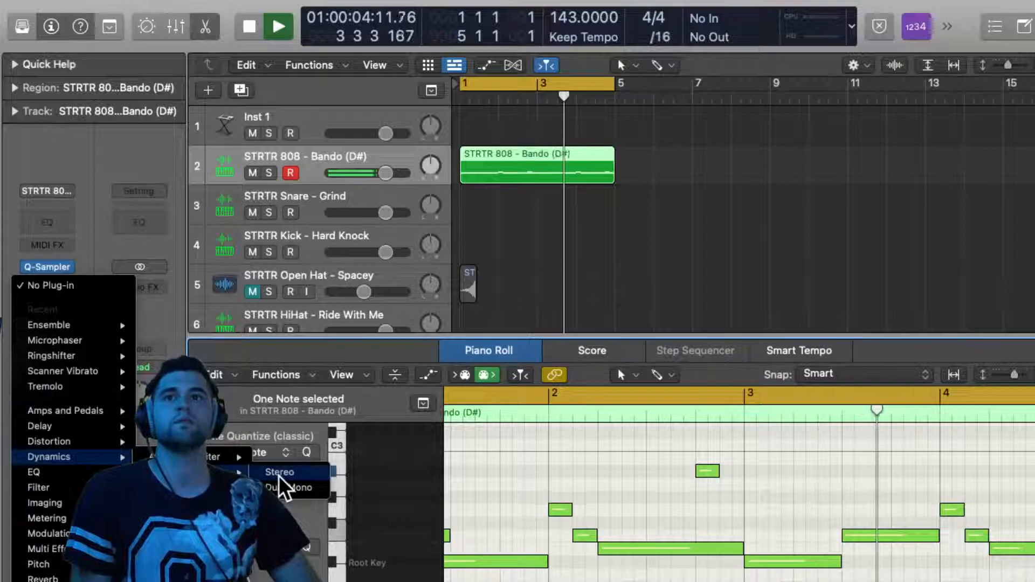
left_click(301, 476)
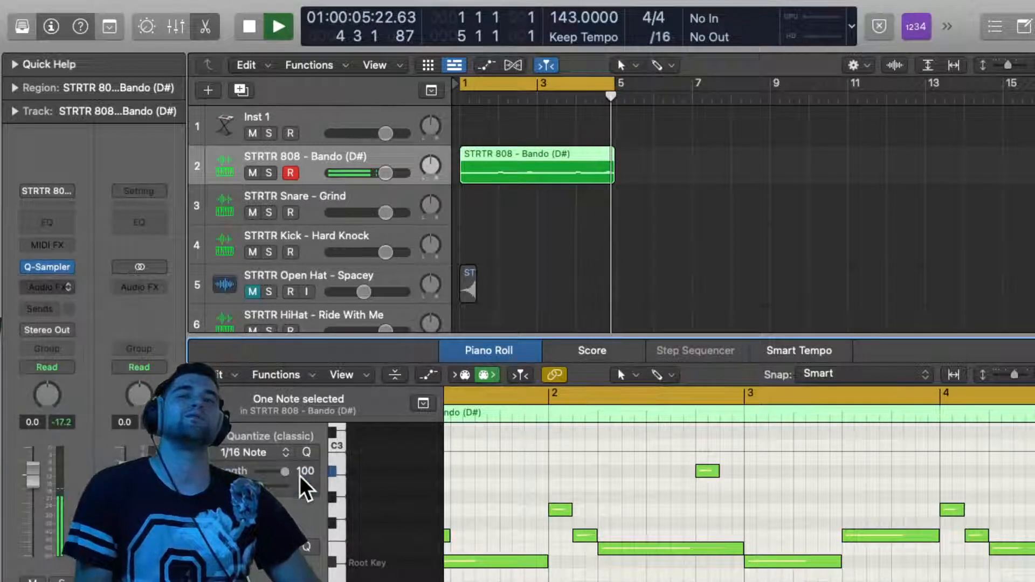
left_click_drag(762, 212, 755, 158)
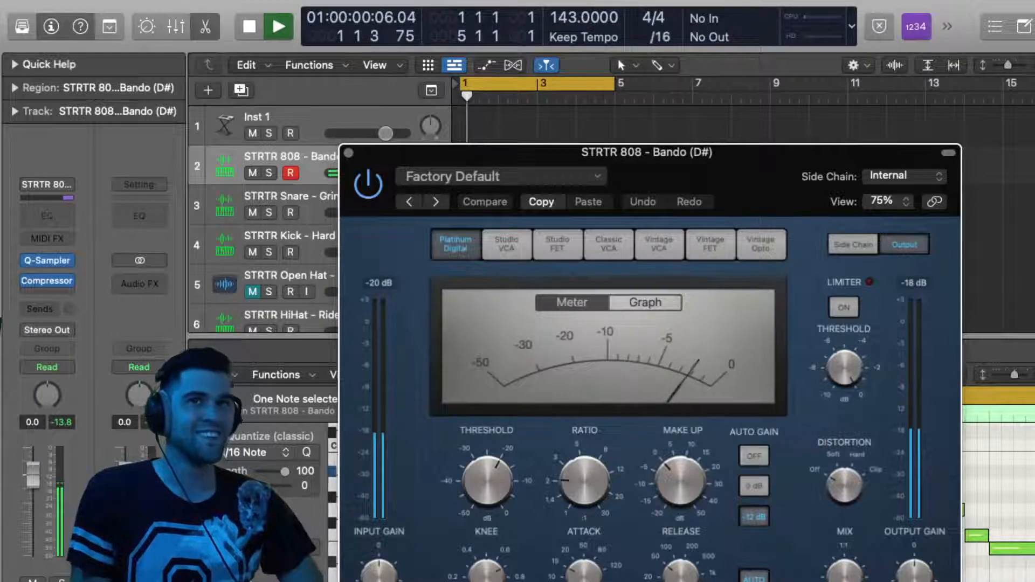
Switch to the Restream Chat desktop, move its login window out of the way, and return to Logic Pro
left_click(389, 22)
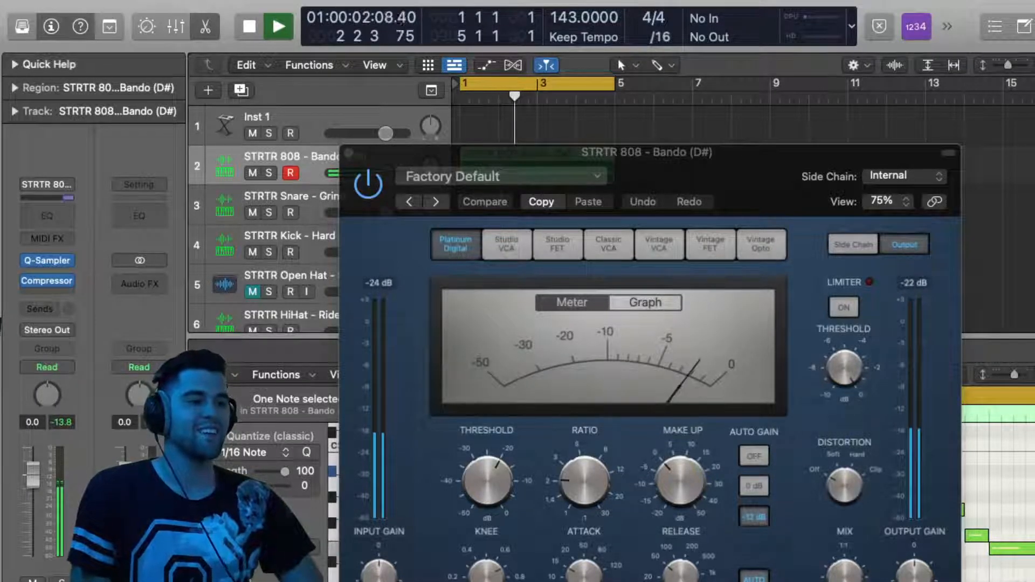
key("ctrl+Left")
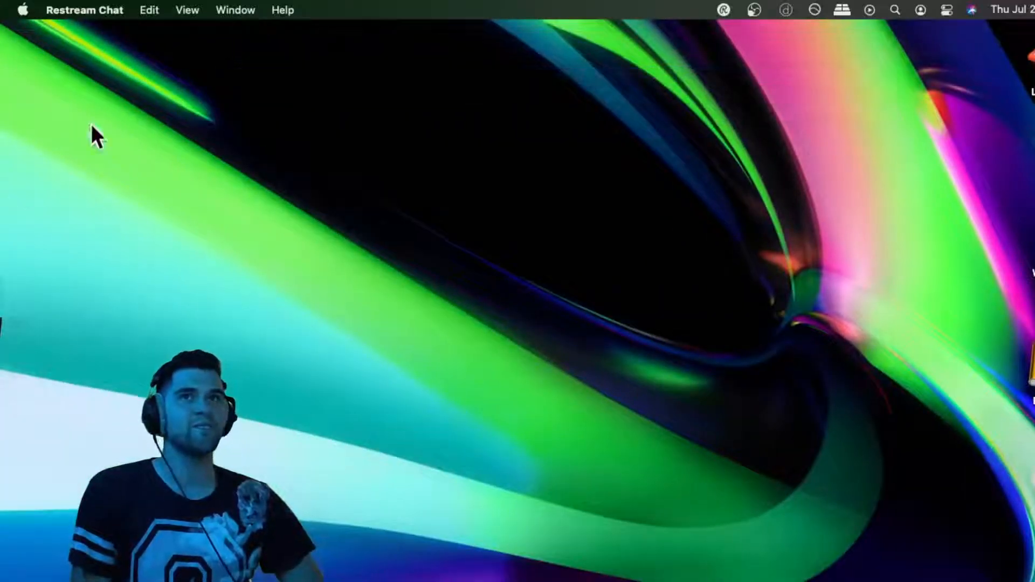
key("ctrl+Right")
key("ctrl+Left")
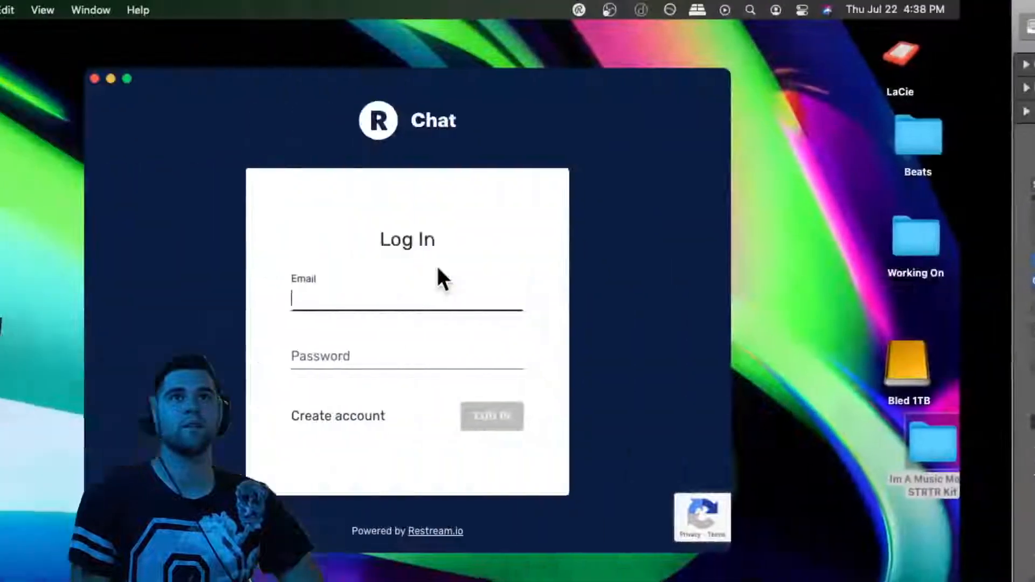
left_click_drag(331, 88, 717, 581)
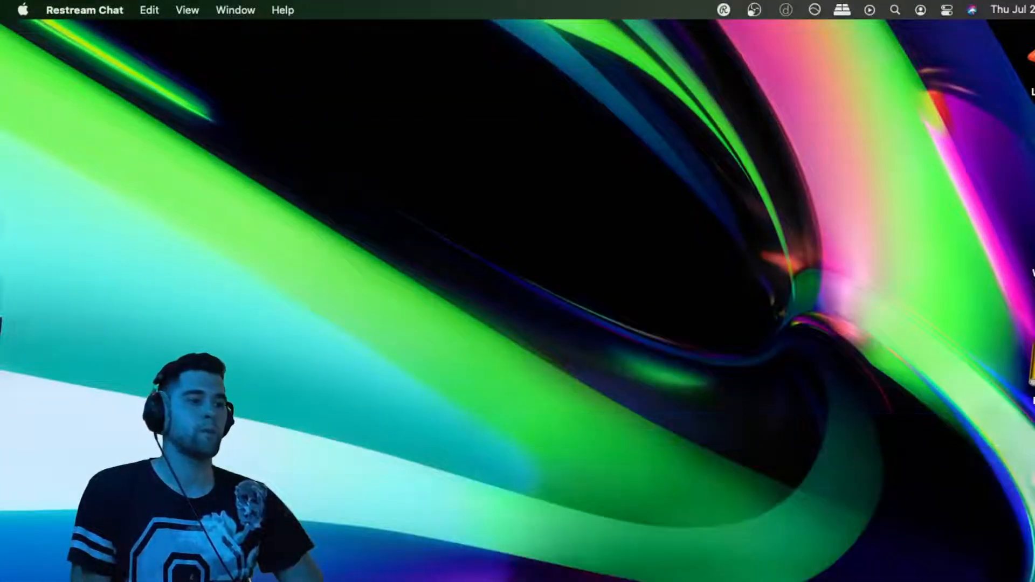
key("ctrl+Right")
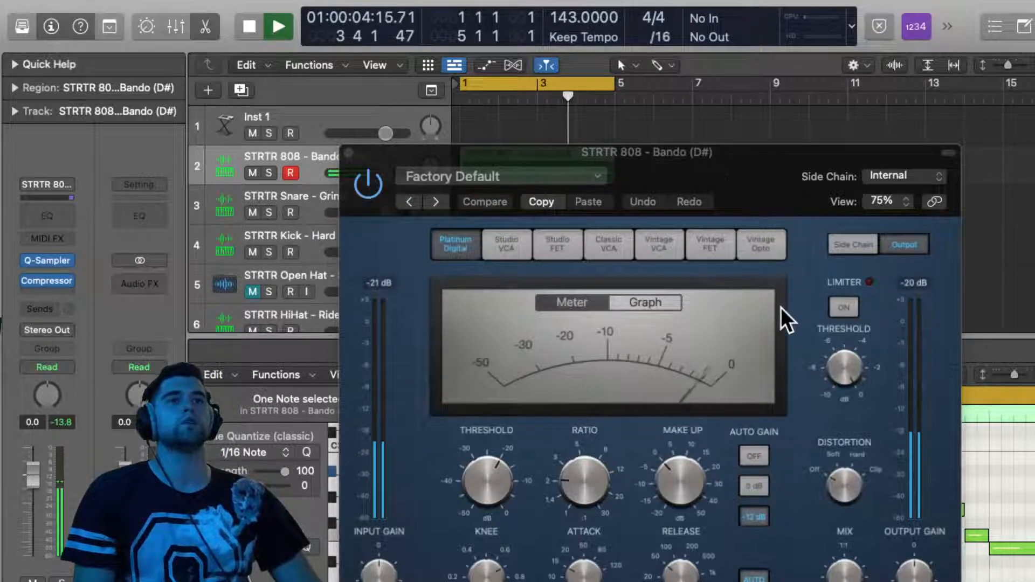
Bring the 808 Compressor's lower controls into view, turn its Auto Gain off, and set the output distortion to Soft
left_click_drag(740, 190, 731, 129)
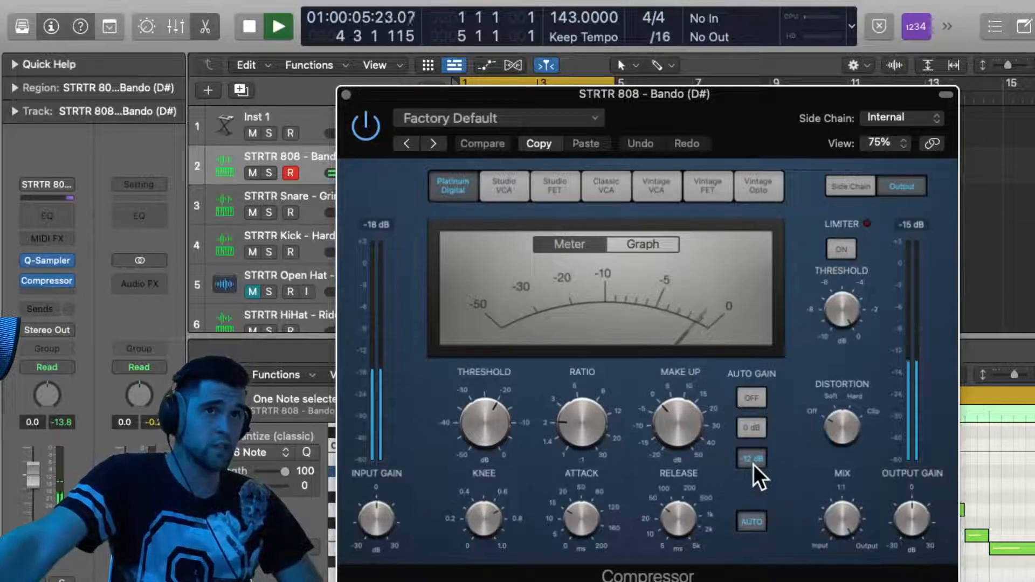
left_click(751, 398)
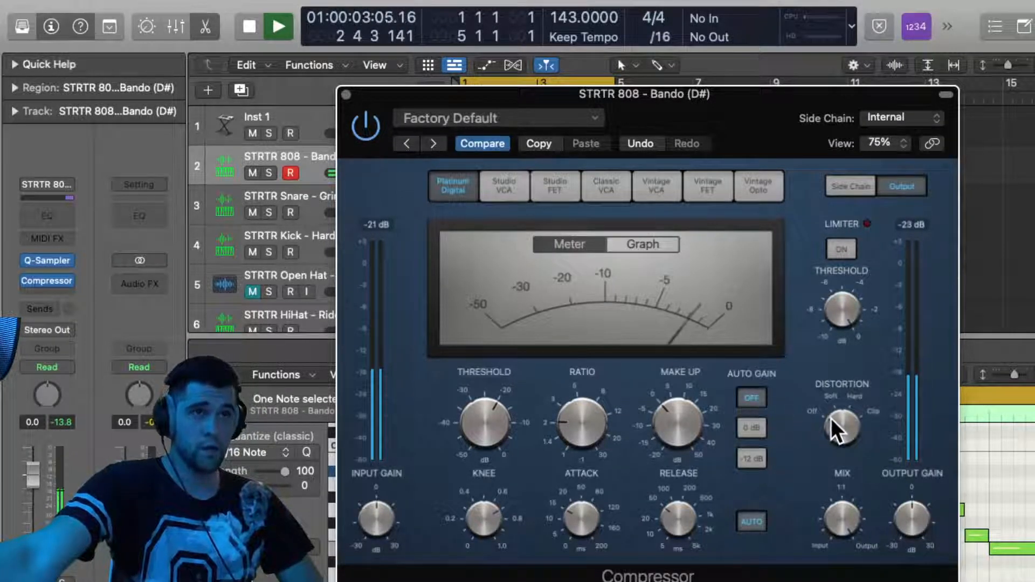
left_click_drag(839, 431, 837, 417)
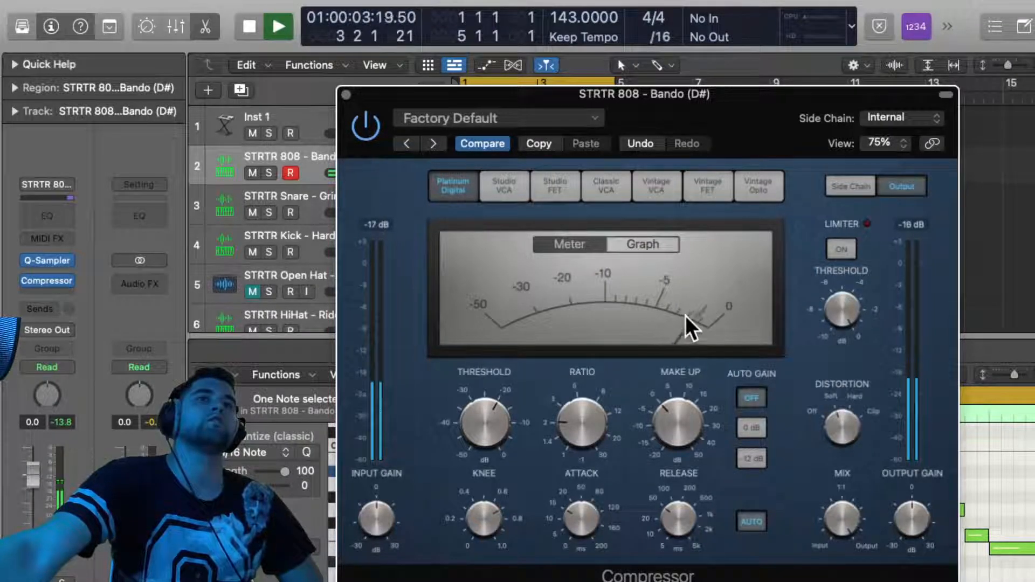
Show the Compressor's graph display, lower the attack to nearly its minimum, and adjust the release for the 808
mouse_move(497, 420)
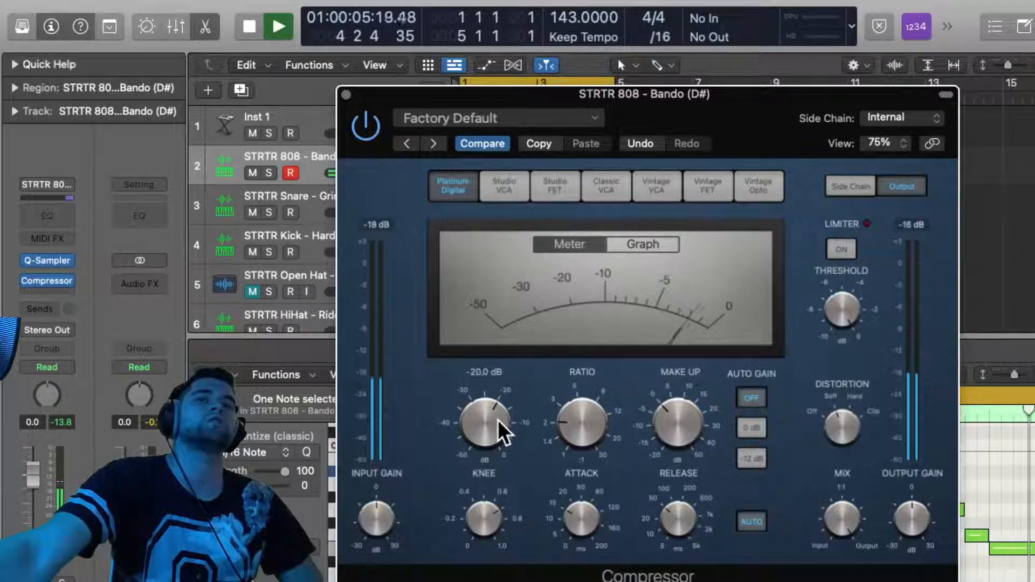
mouse_move(562, 409)
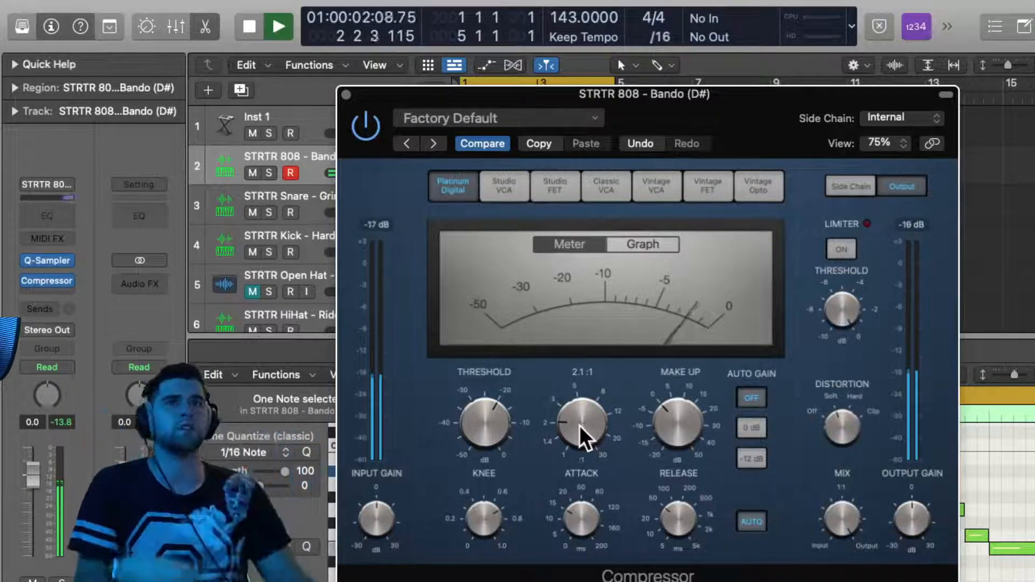
left_click(637, 241)
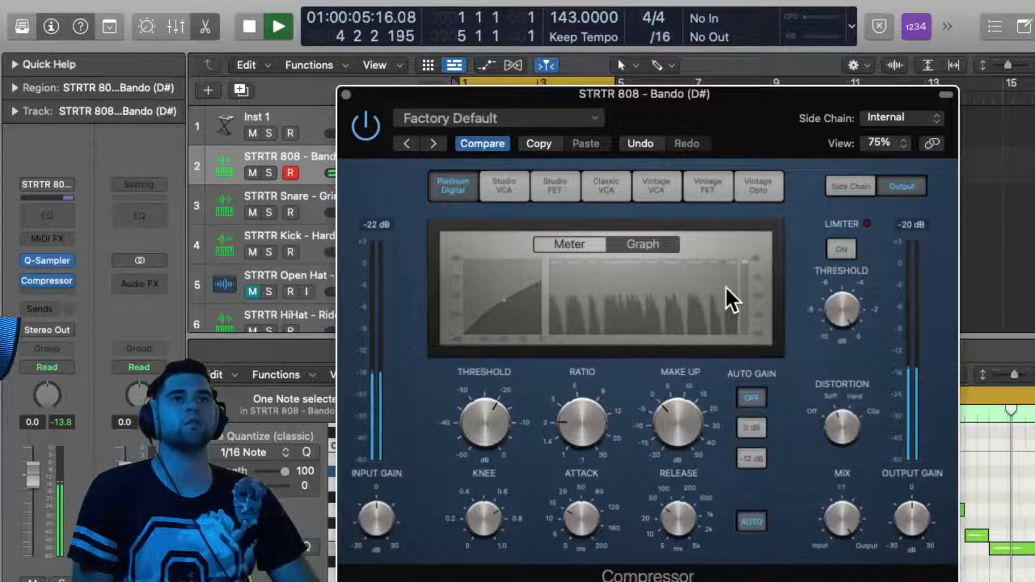
left_click_drag(572, 520, 572, 558)
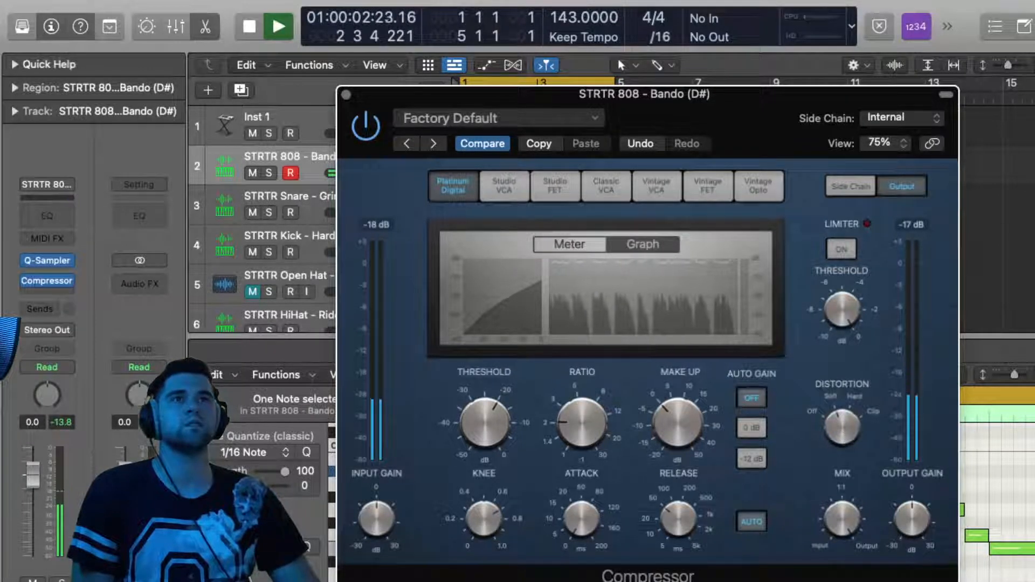
left_click_drag(669, 518, 670, 498)
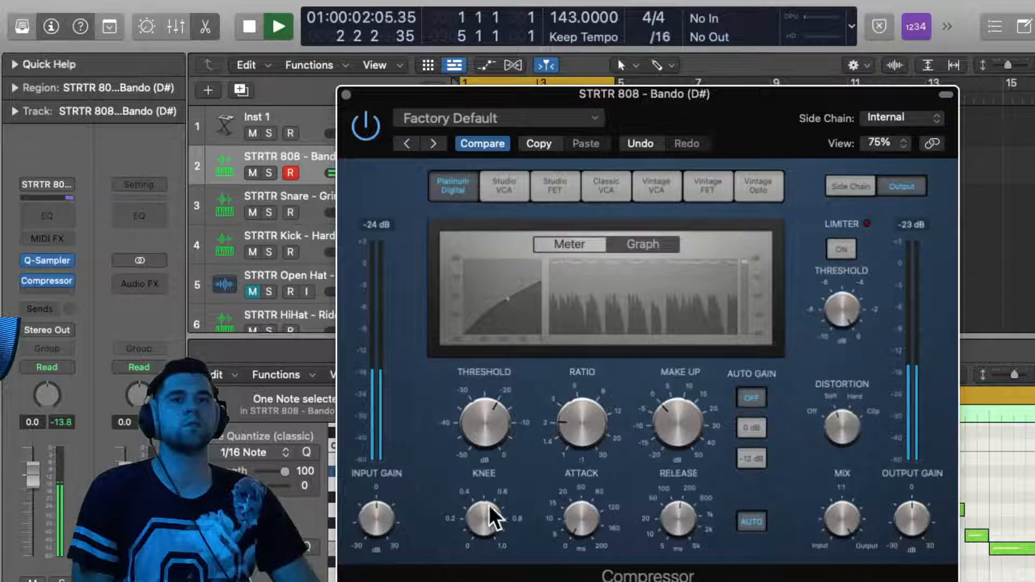
mouse_move(698, 410)
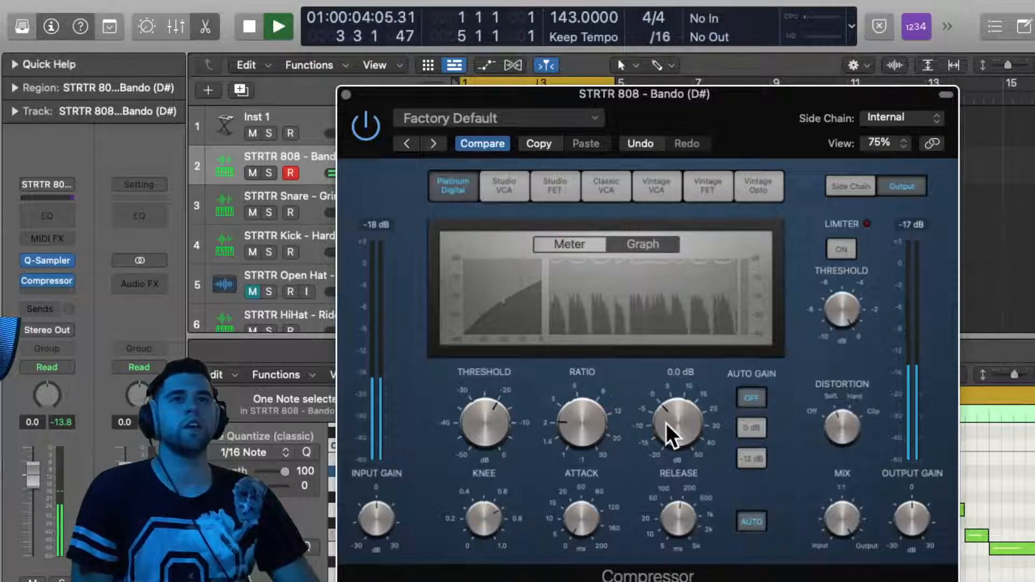
Raise the 808 compressor's make-up gain slightly, and audition its circuit types, settling on Vintage FET
left_click_drag(665, 422, 663, 414)
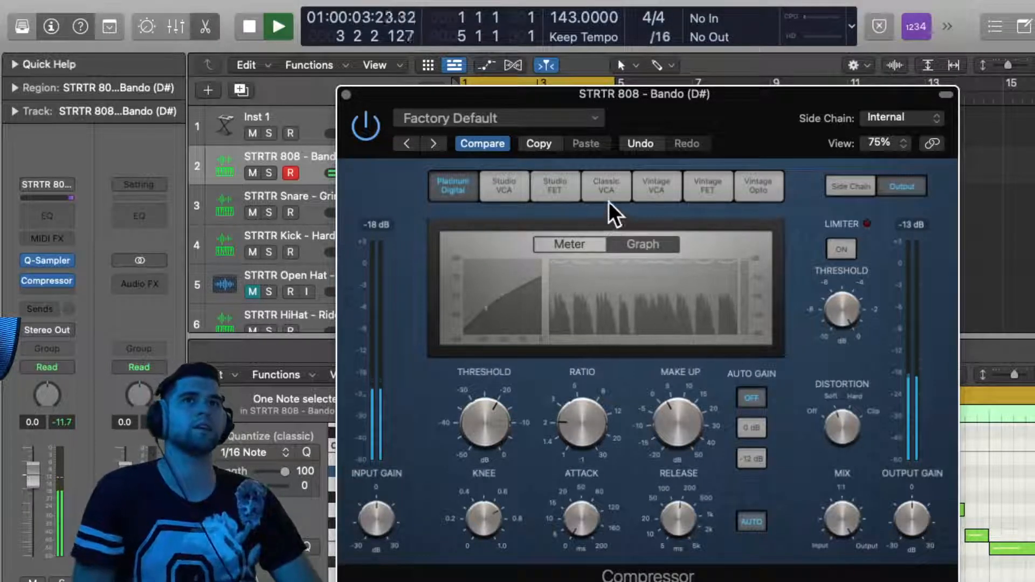
left_click(606, 181)
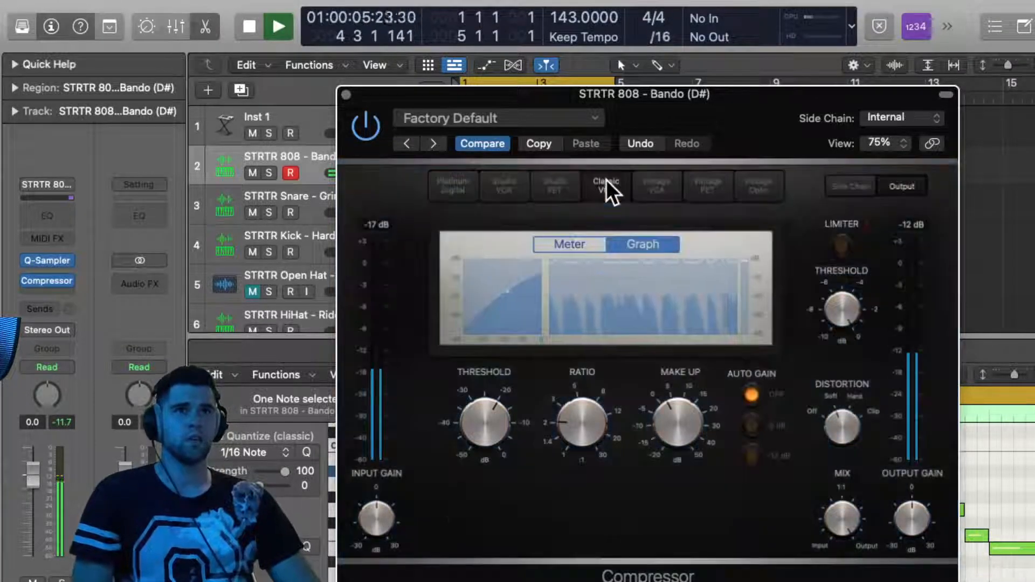
left_click(559, 183)
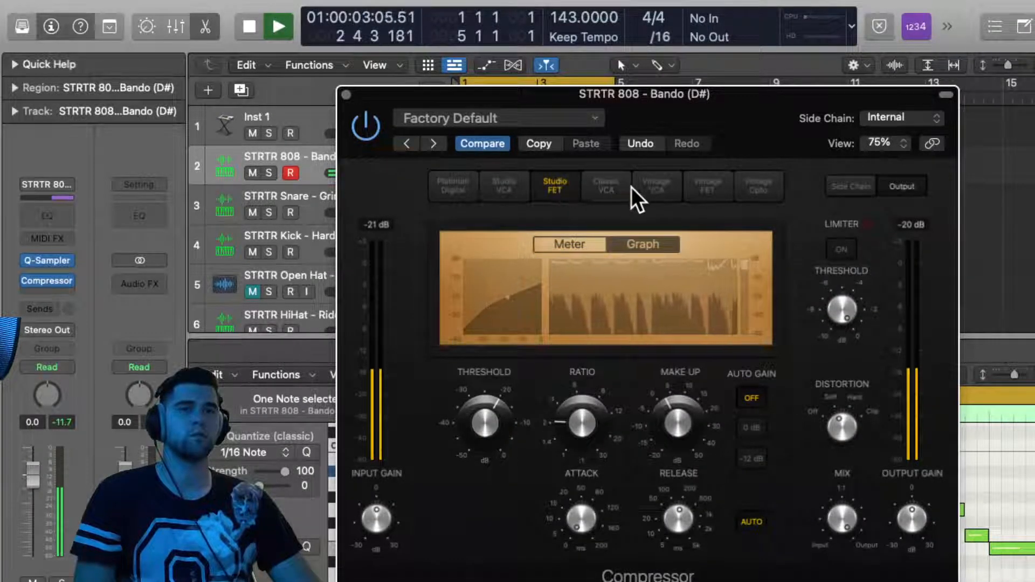
left_click(708, 186)
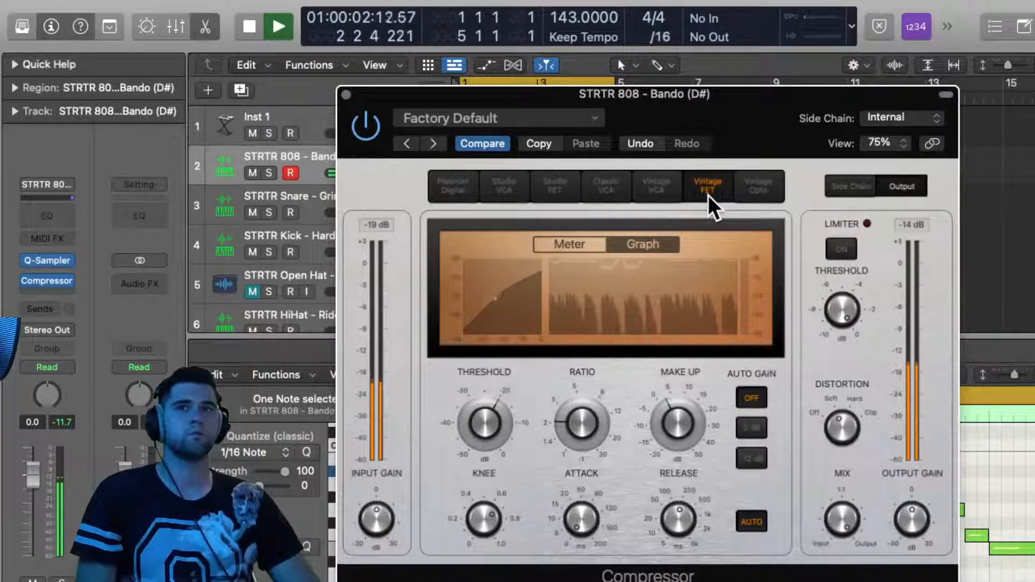
left_click(757, 188)
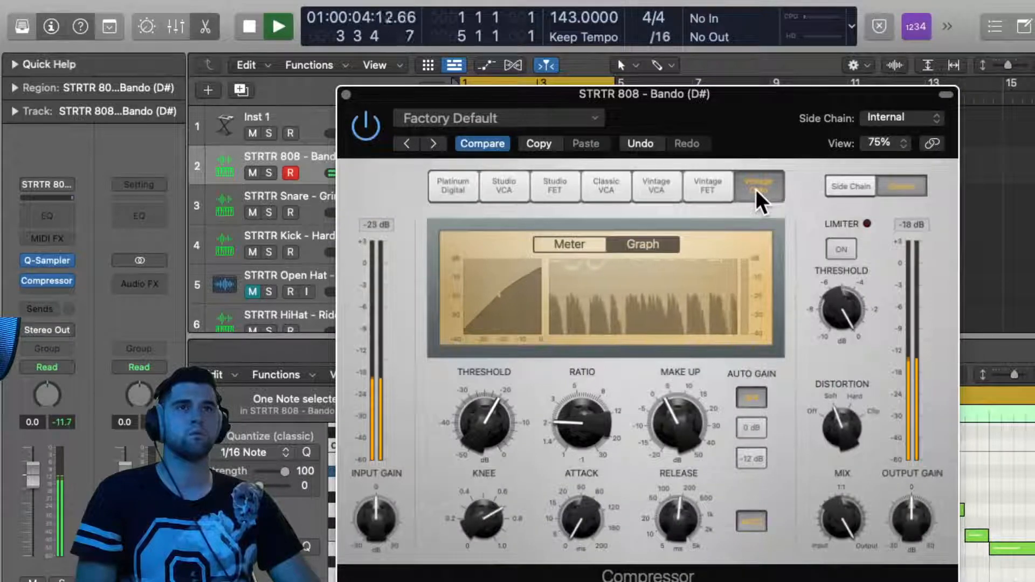
left_click(703, 190)
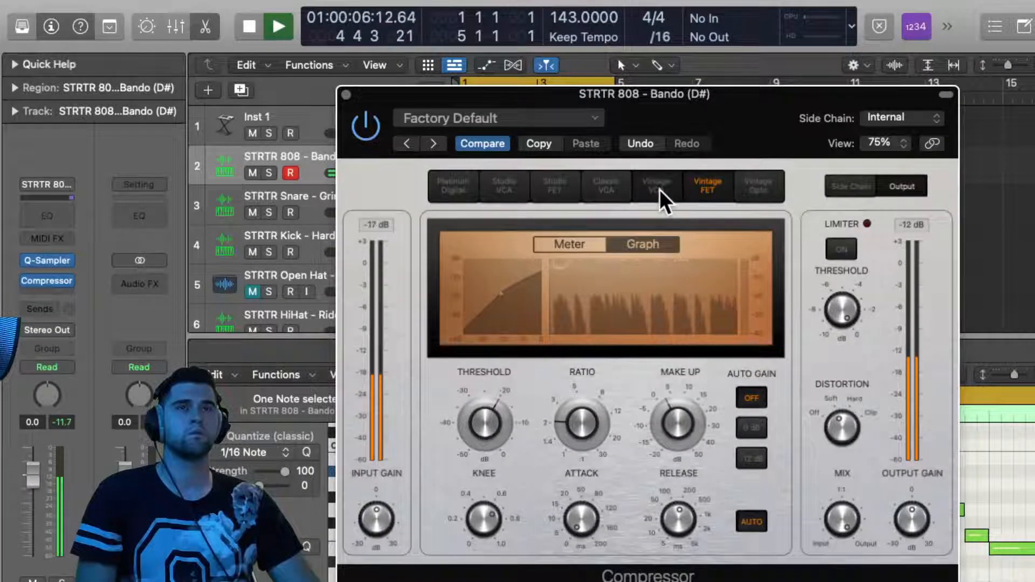
left_click(658, 189)
left_click(604, 187)
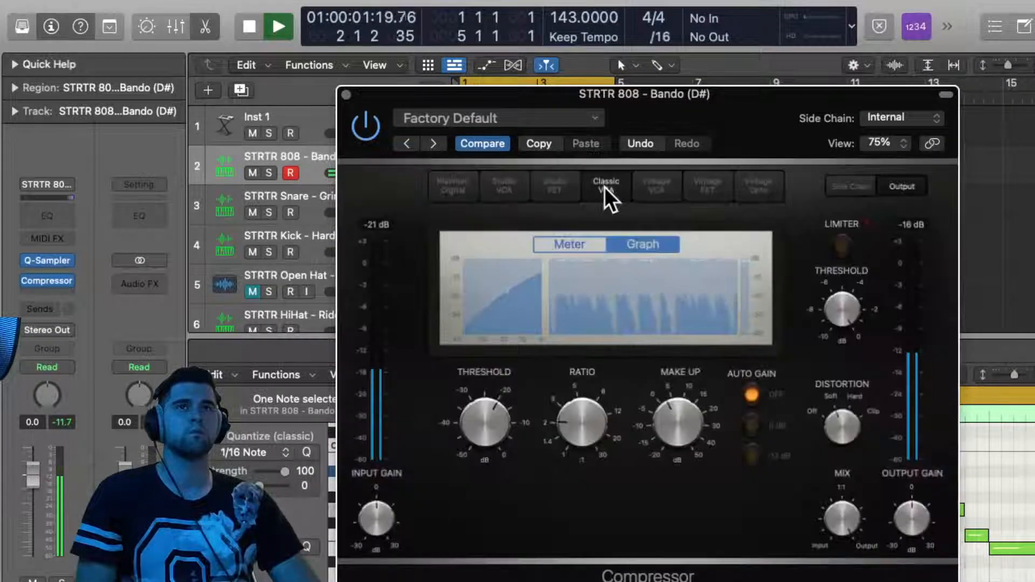
left_click(555, 188)
left_click(506, 185)
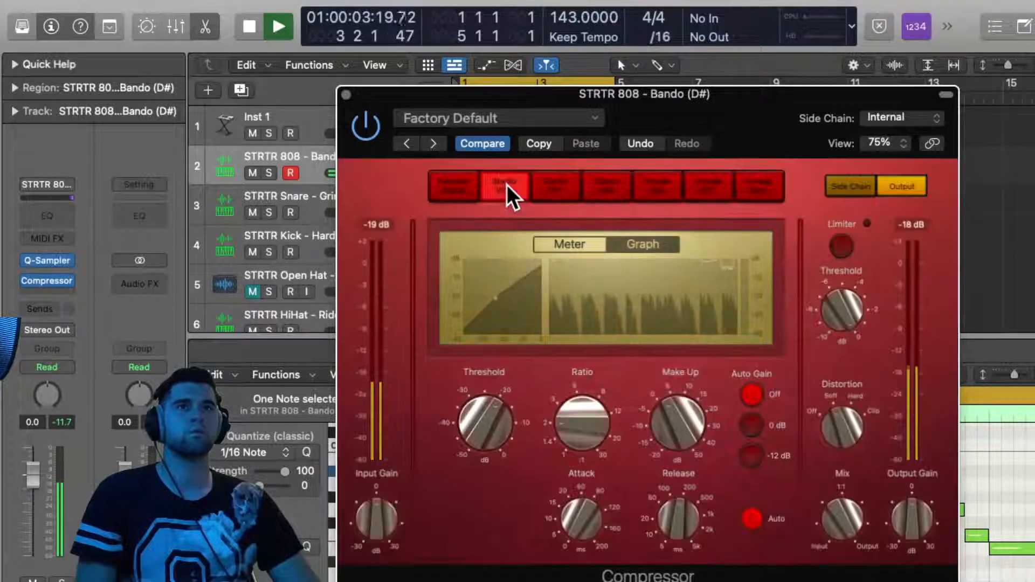
left_click(707, 184)
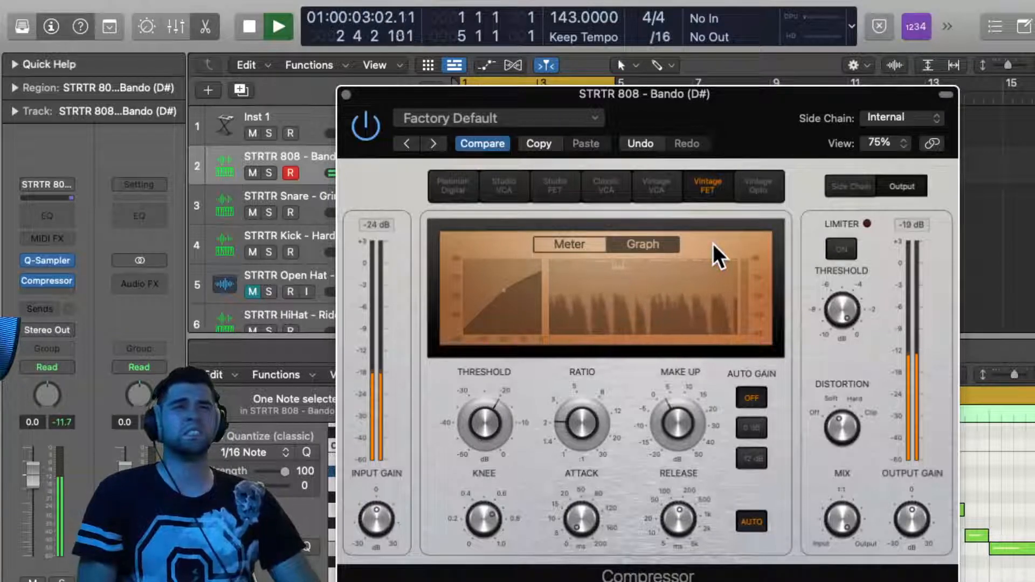
Compare the 808 during playback with the compressor bypassed and active, leaving it active and closing its window
key("space")
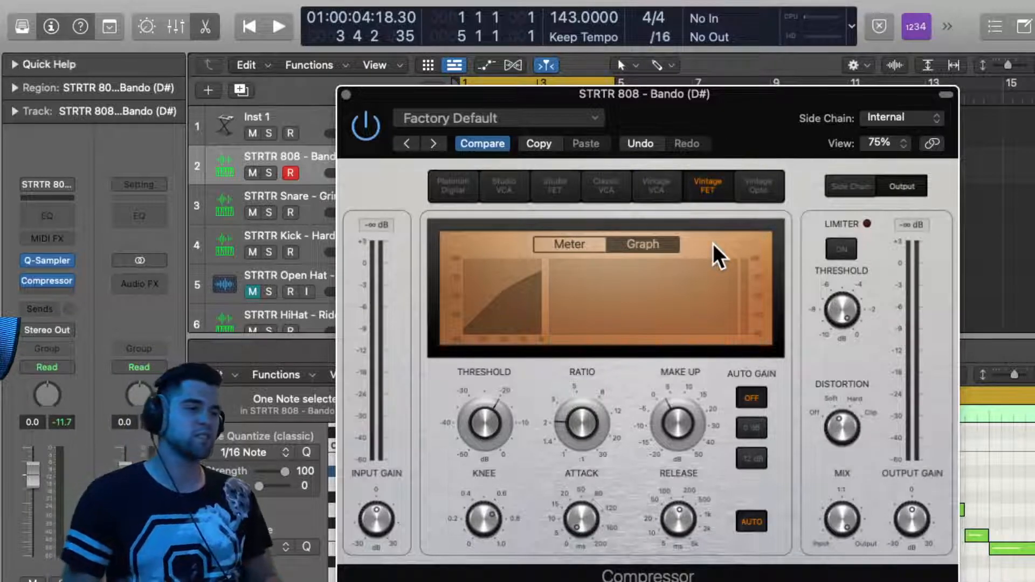
key("space")
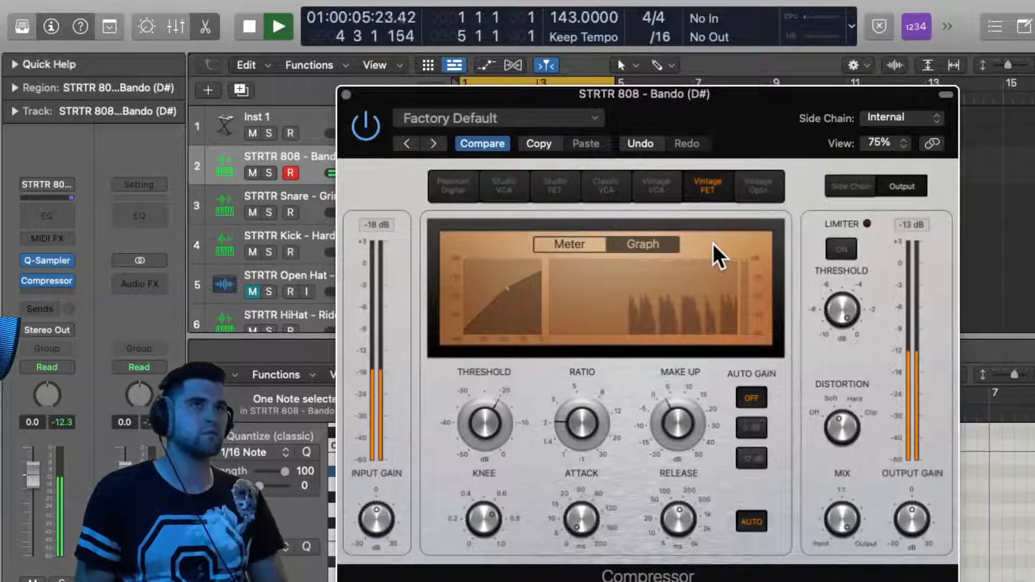
left_click(362, 129)
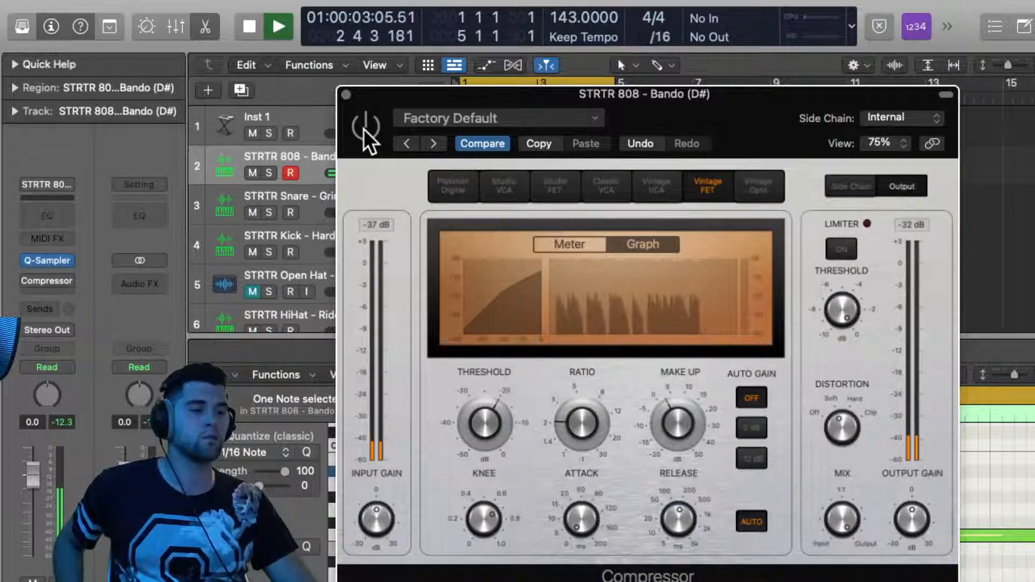
left_click(363, 129)
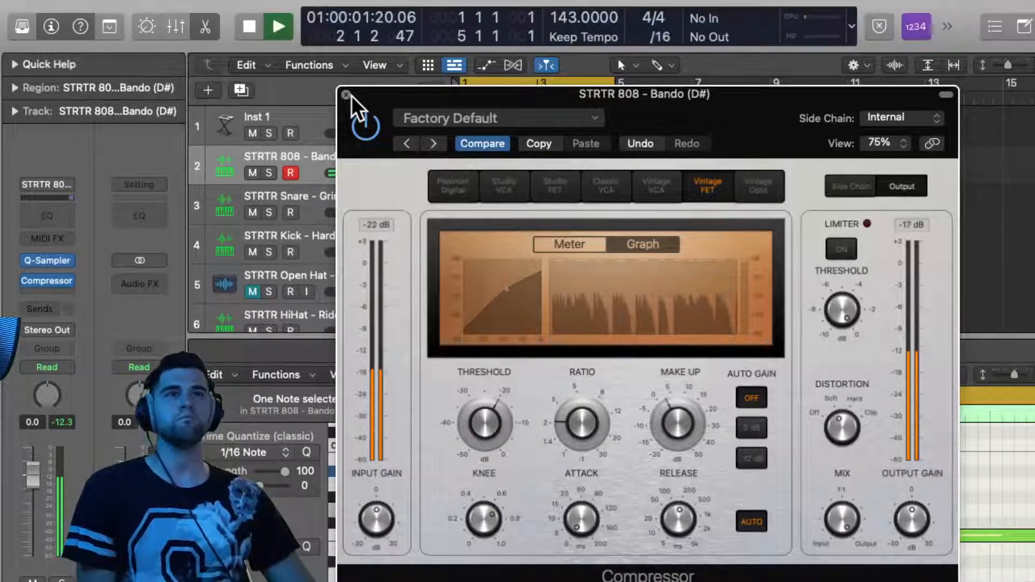
left_click(348, 96)
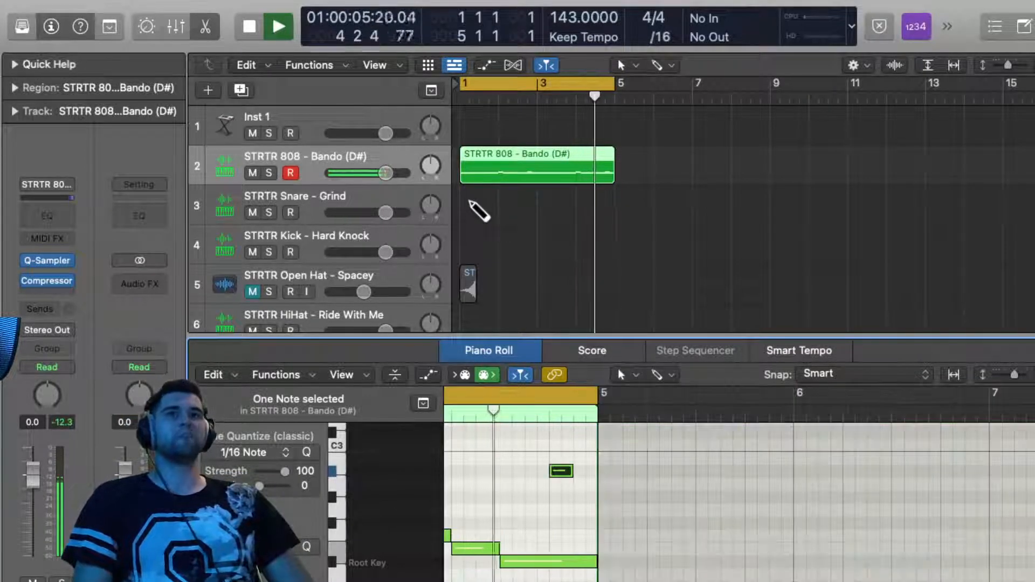
Create a four-bar region on the Snare - Grind track and add a C3 hit on beat 3 of each bar
left_click(474, 210)
left_click_drag(498, 214, 613, 215)
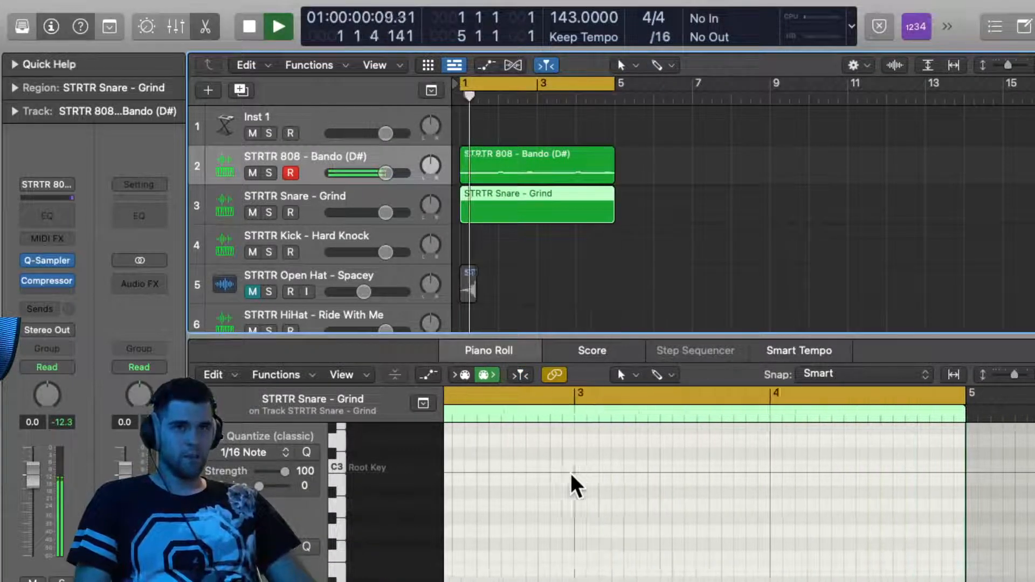
left_click(556, 465)
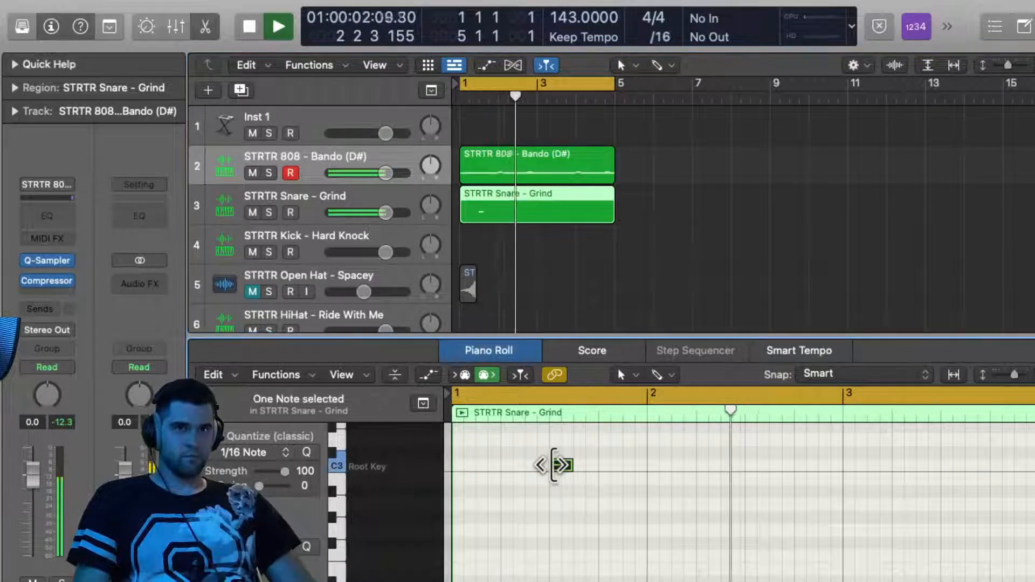
left_click(754, 465)
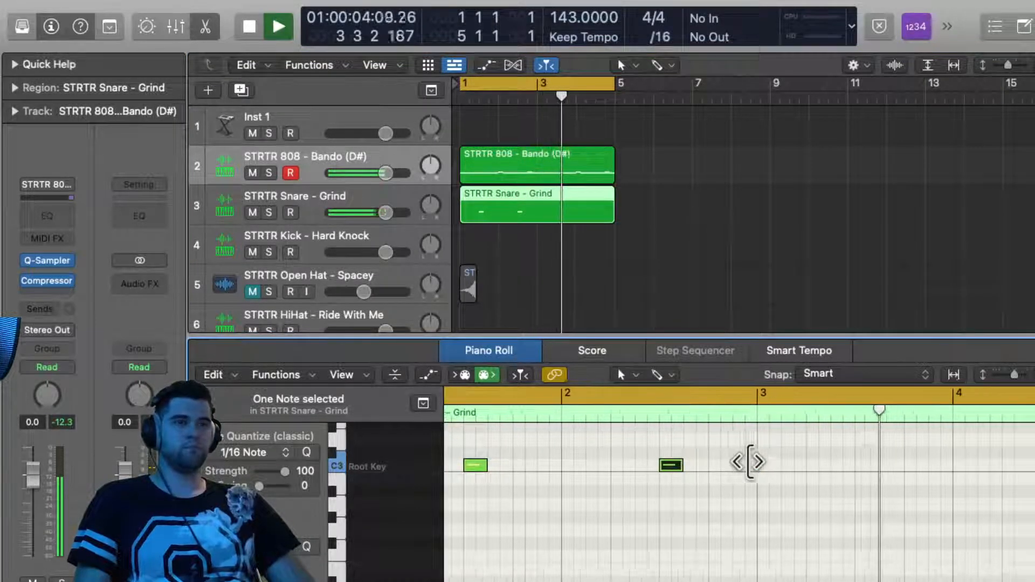
left_click(831, 463)
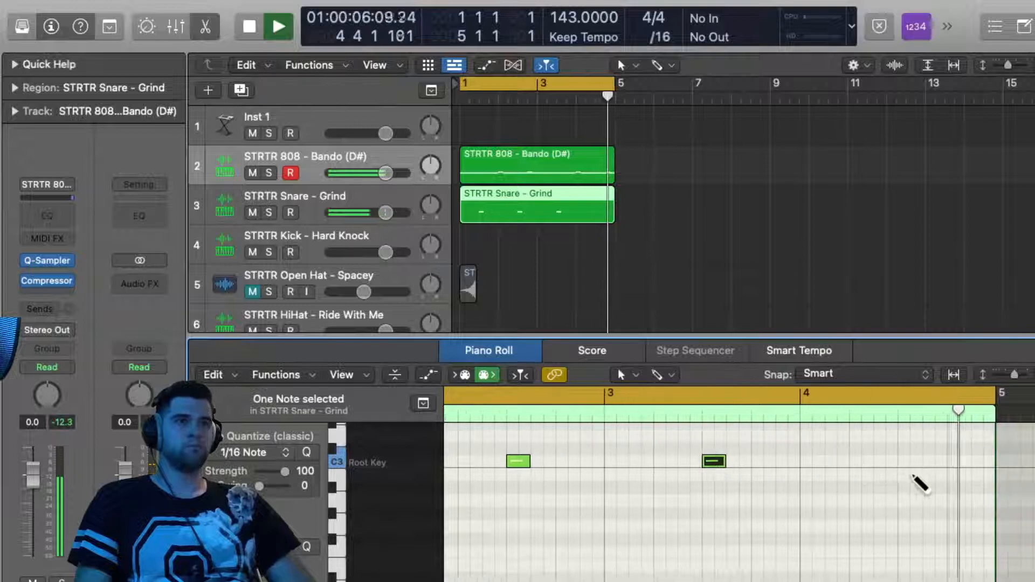
left_click(901, 463)
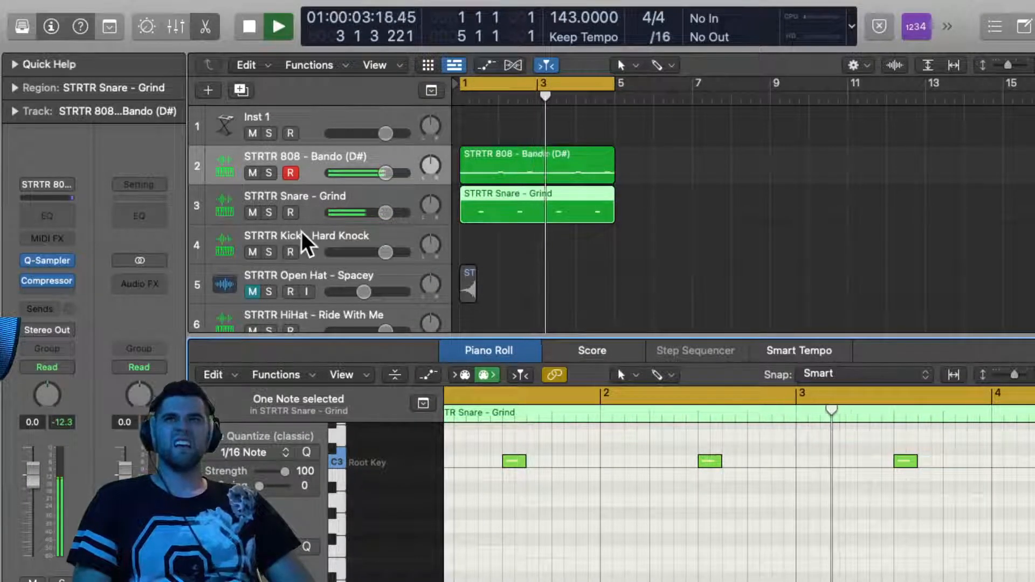
Inspect the Snare - Grind track's Quick Sampler and its amp envelope type options without changing them
left_click(319, 201)
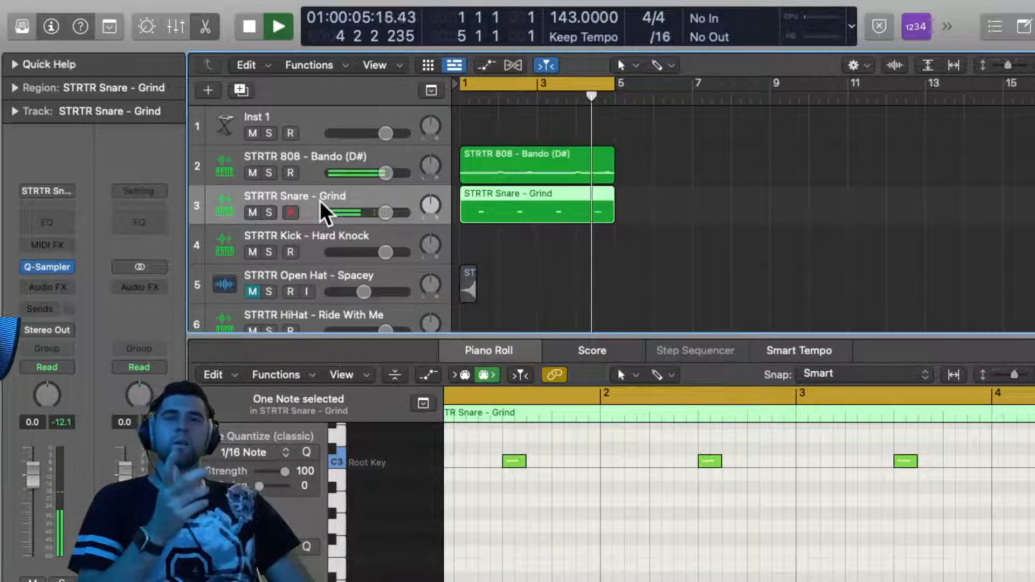
left_click(48, 268)
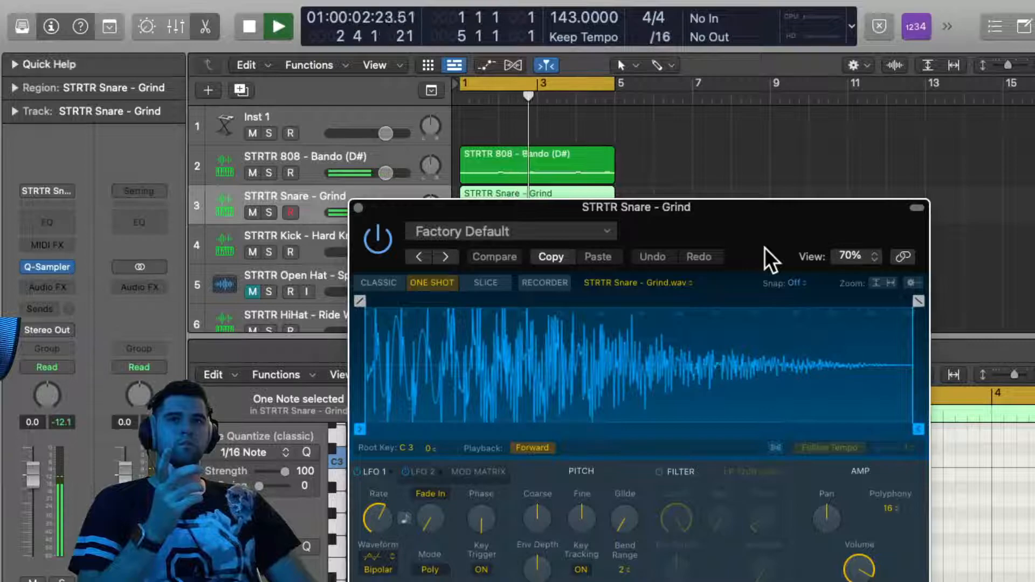
left_click_drag(742, 239, 655, 65)
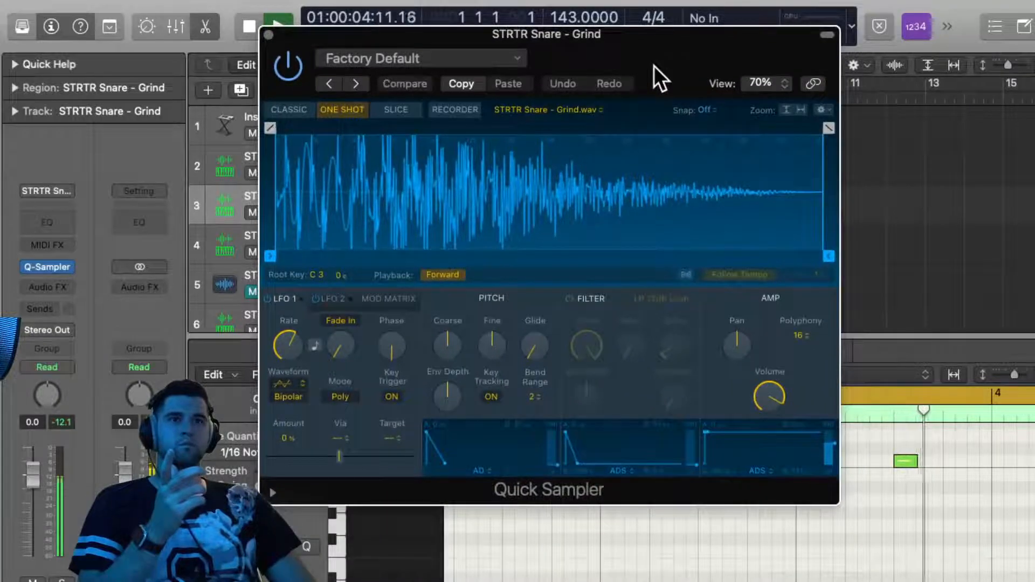
left_click(757, 472)
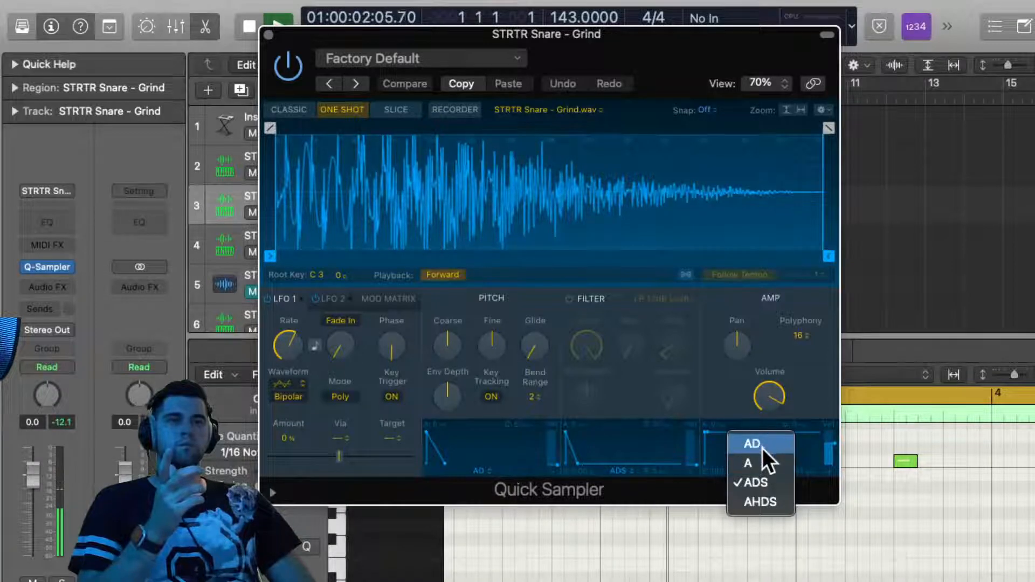
left_click(821, 349)
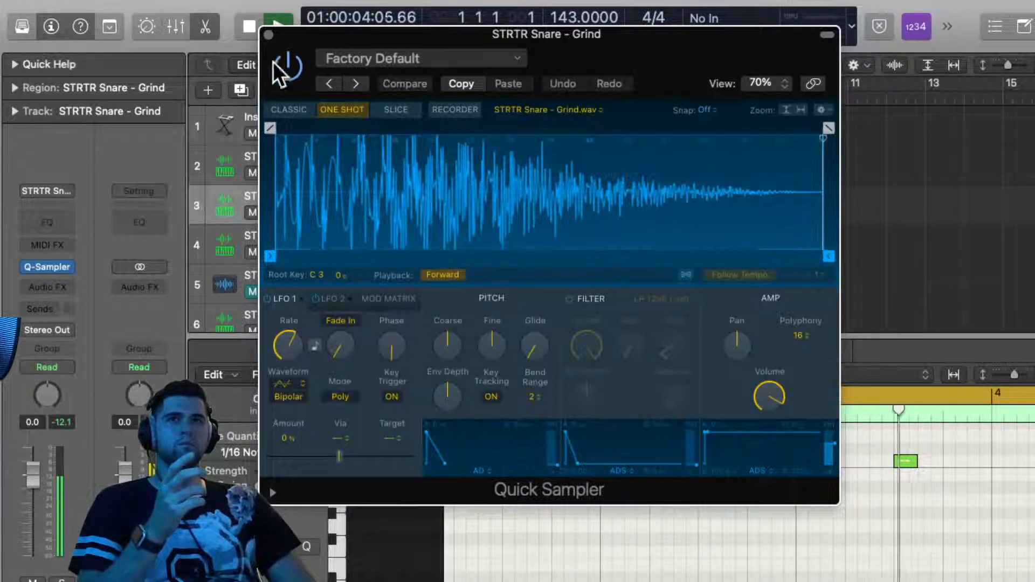
left_click(268, 34)
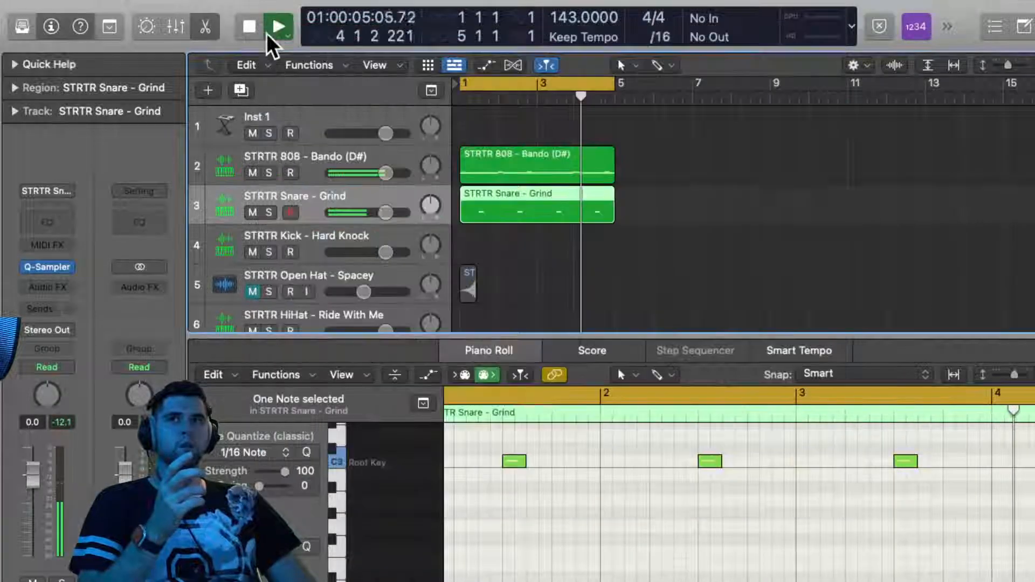
Add a Channel EQ to the Snare - Grind track with a low cut at about 300 Hz
left_click(43, 220)
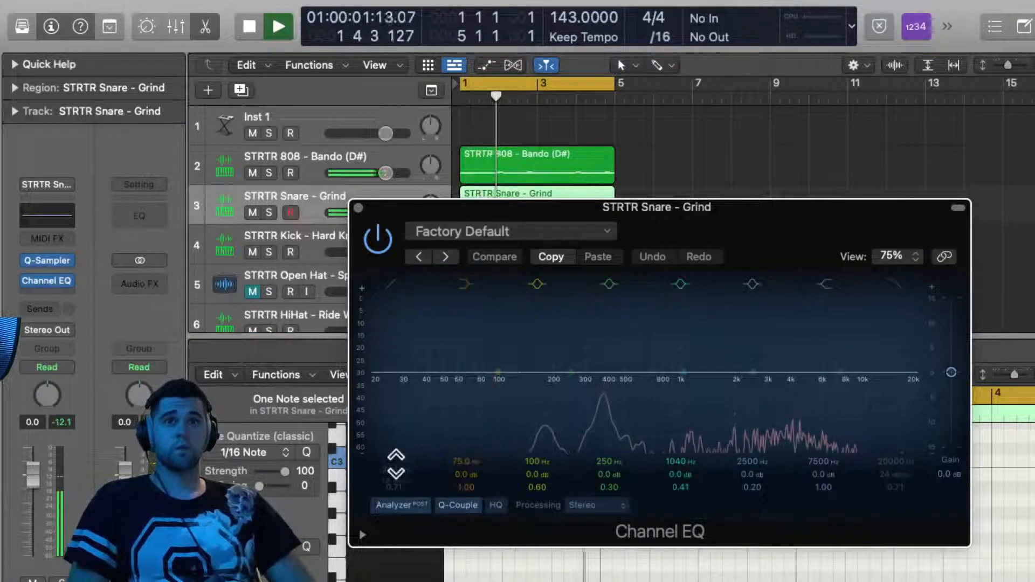
left_click(389, 281)
left_click_drag(371, 382, 584, 380)
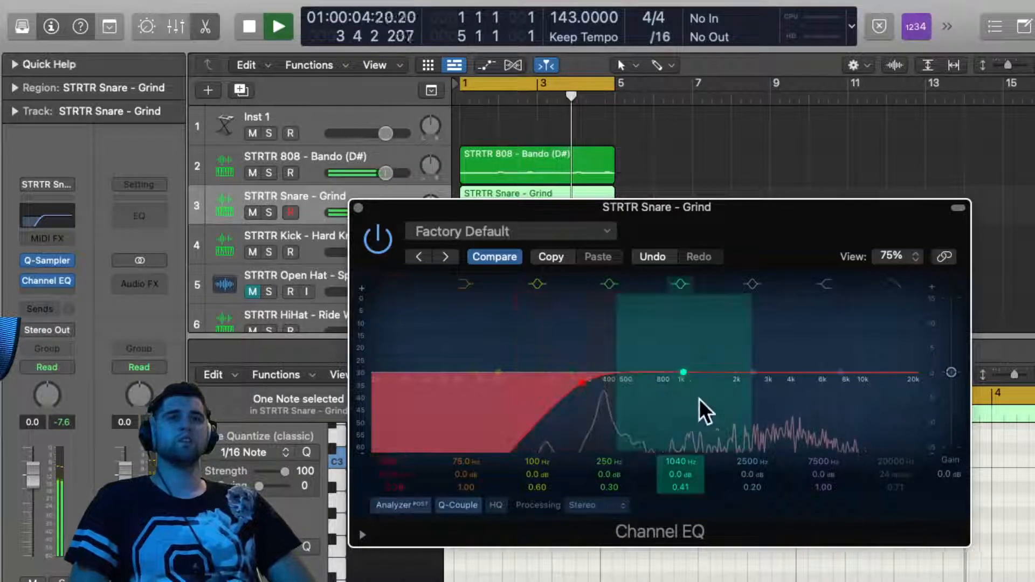
mouse_move(581, 381)
left_mouse_down()
mouse_move(462, 416)
mouse_move(554, 431)
mouse_move(583, 384)
left_mouse_up()
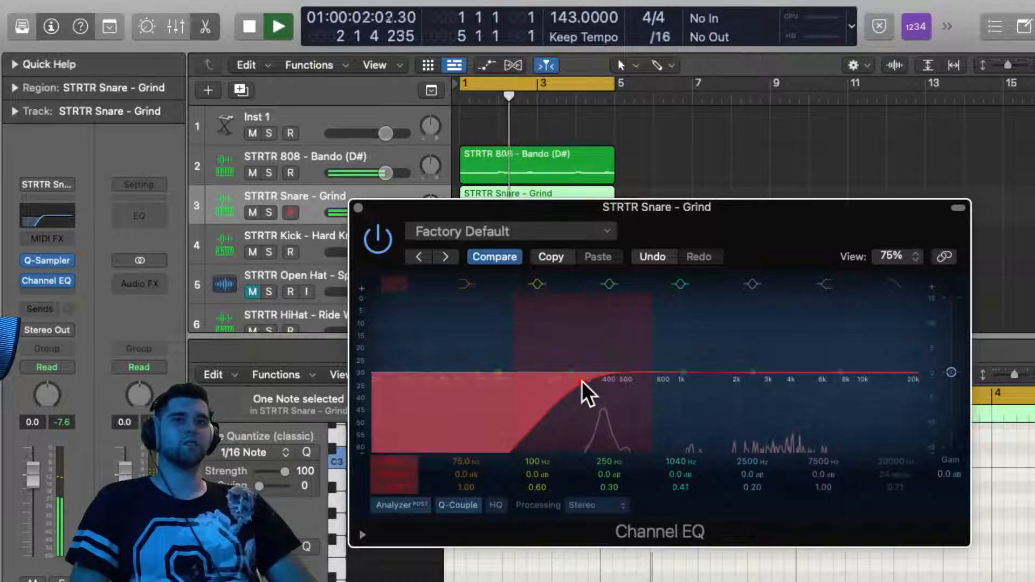
left_click(358, 207)
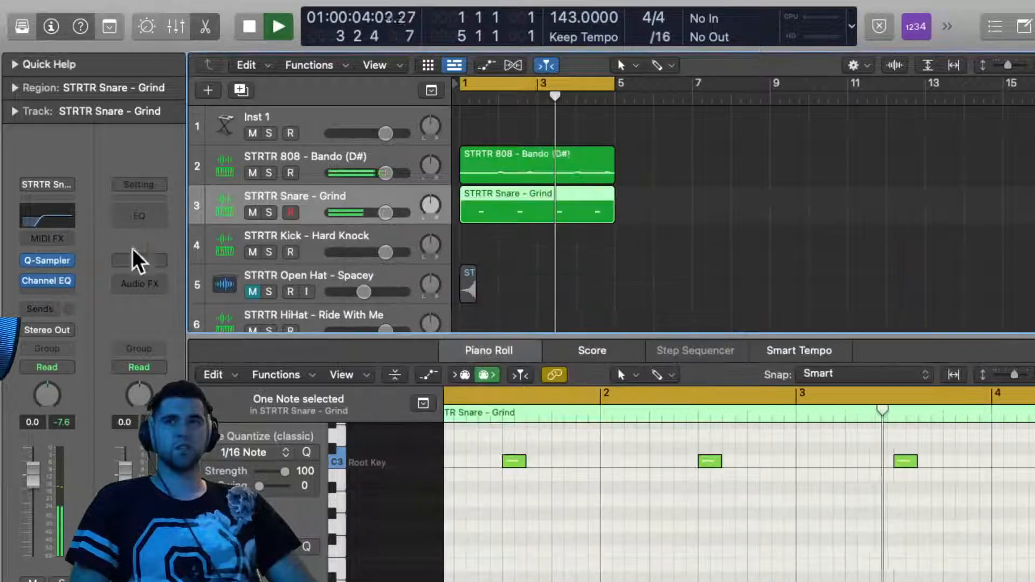
Add a stereo Compressor after the snare's Channel EQ, with auto gain off and the Vintage FET circuit type
left_click(34, 287)
mouse_move(65, 348)
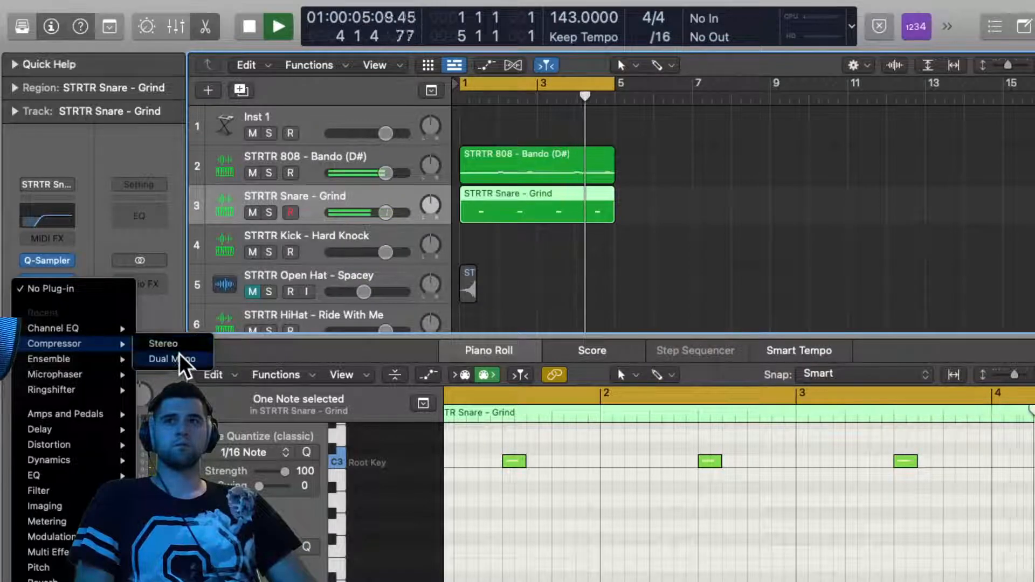
left_click(174, 346)
left_click_drag(790, 251, 695, 151)
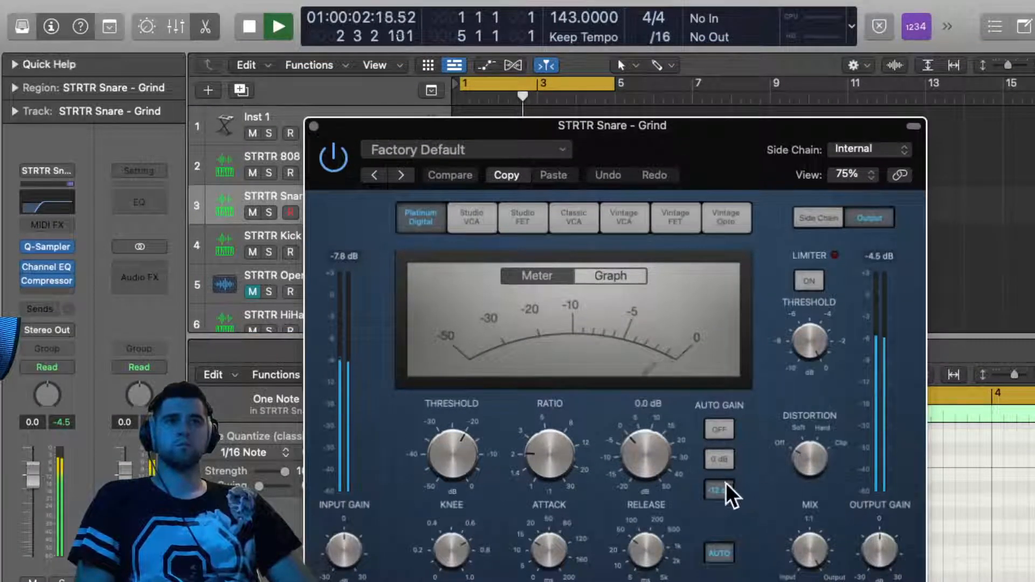
left_click(720, 423)
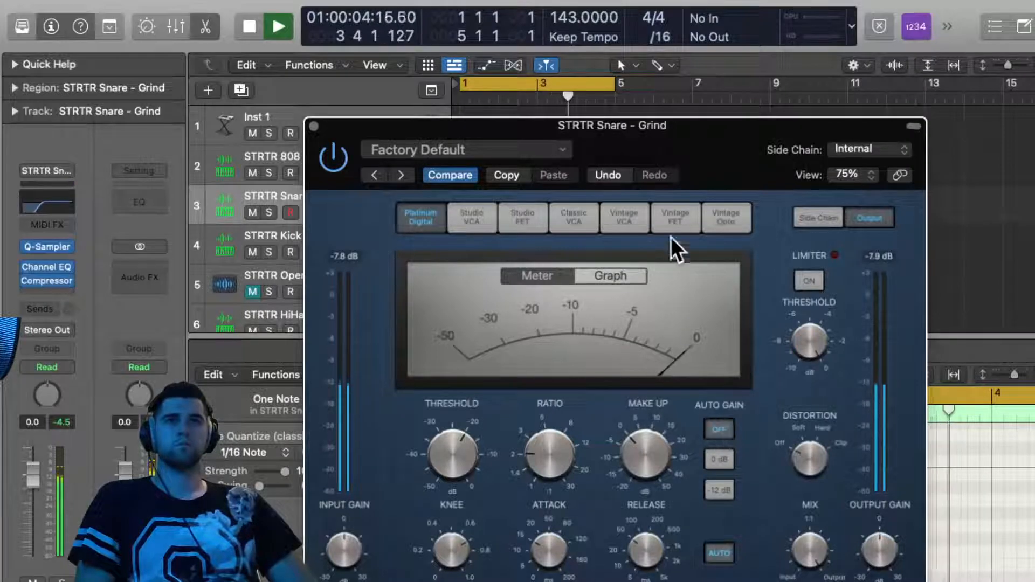
left_click(674, 211)
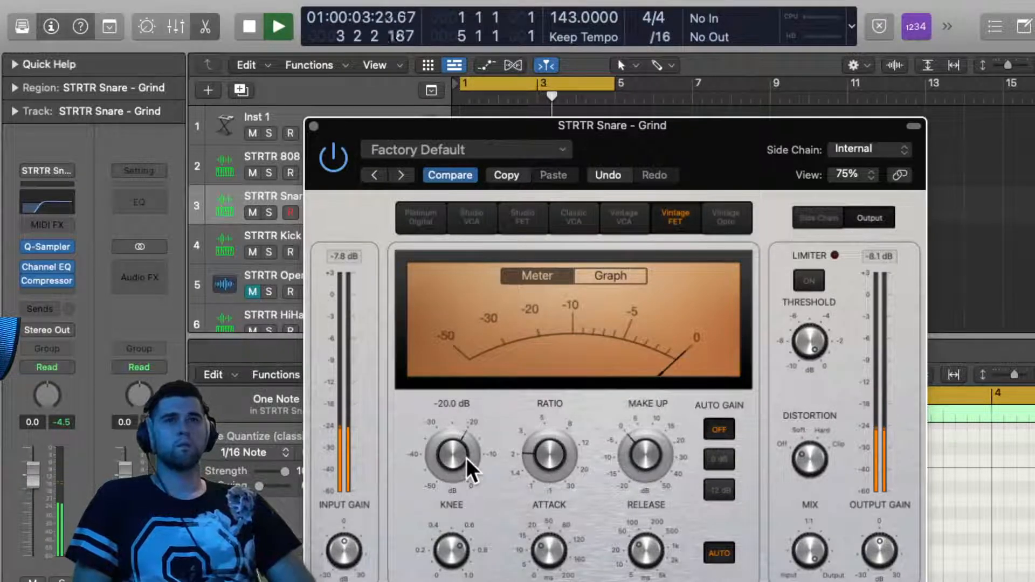
Lower the snare compressor's threshold to about -25 dB and raise its make-up gain slightly
left_click_drag(467, 458, 475, 480)
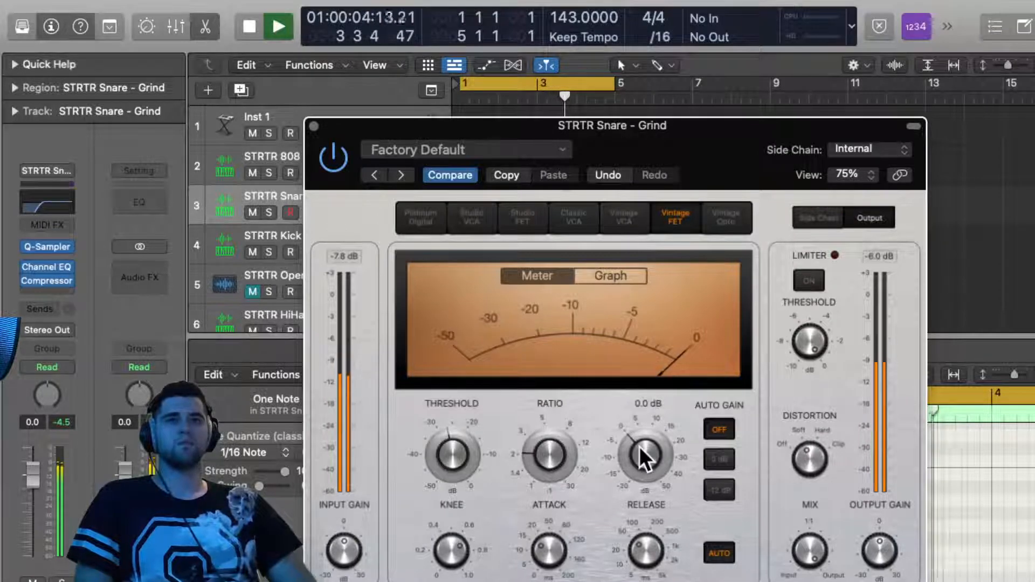
left_click_drag(639, 445, 640, 440)
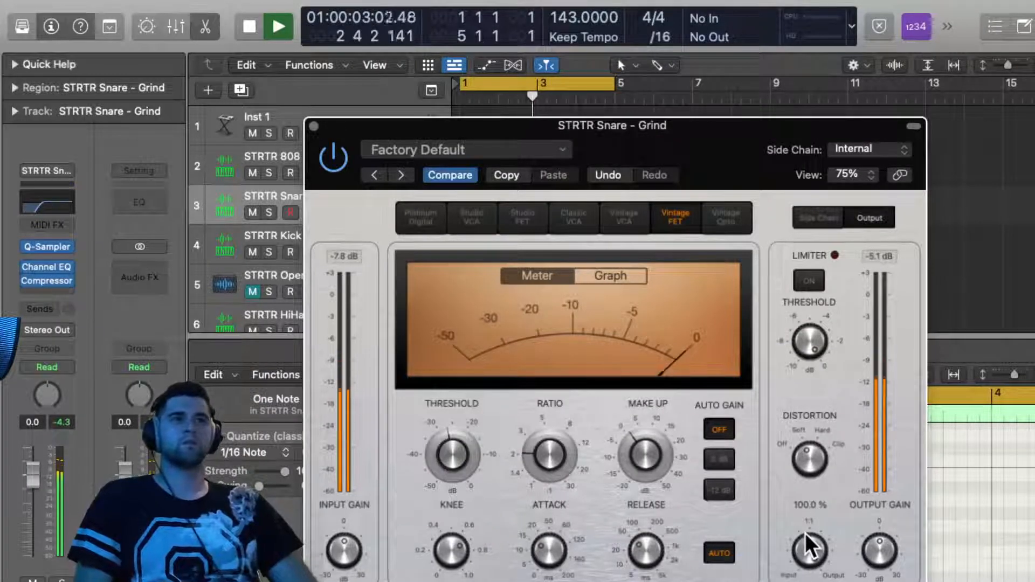
Set the snare compressor's make-up gain to about 3.5 dB and show its gain reduction as a graph
mouse_move(879, 544)
left_click_drag(876, 544, 877, 547)
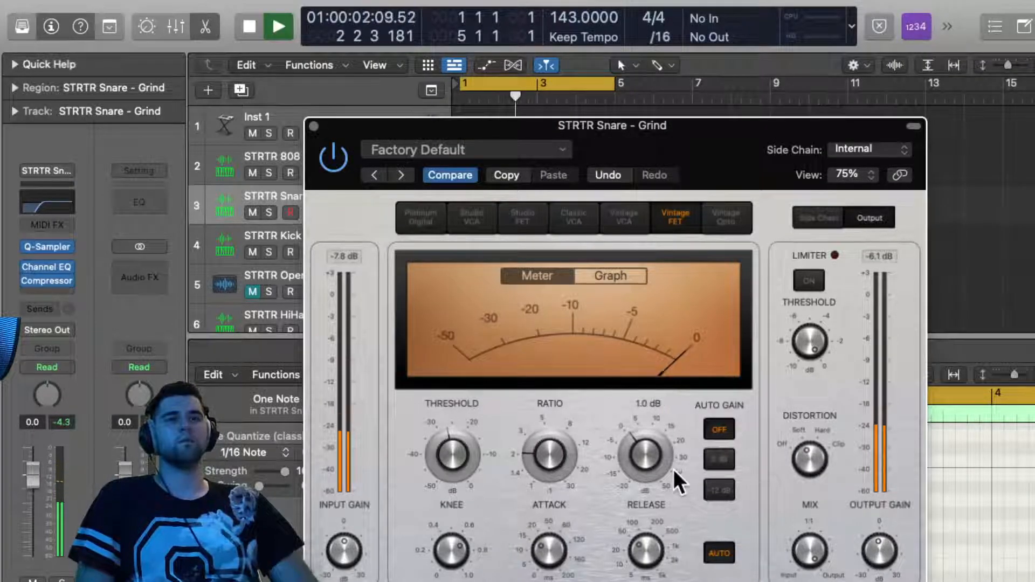
left_click_drag(645, 462, 646, 460)
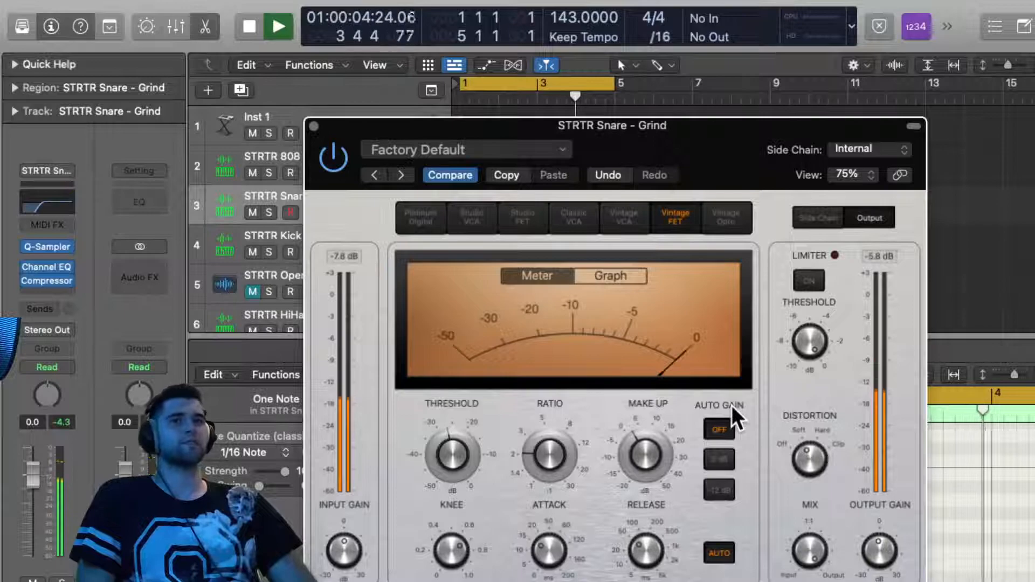
mouse_move(547, 554)
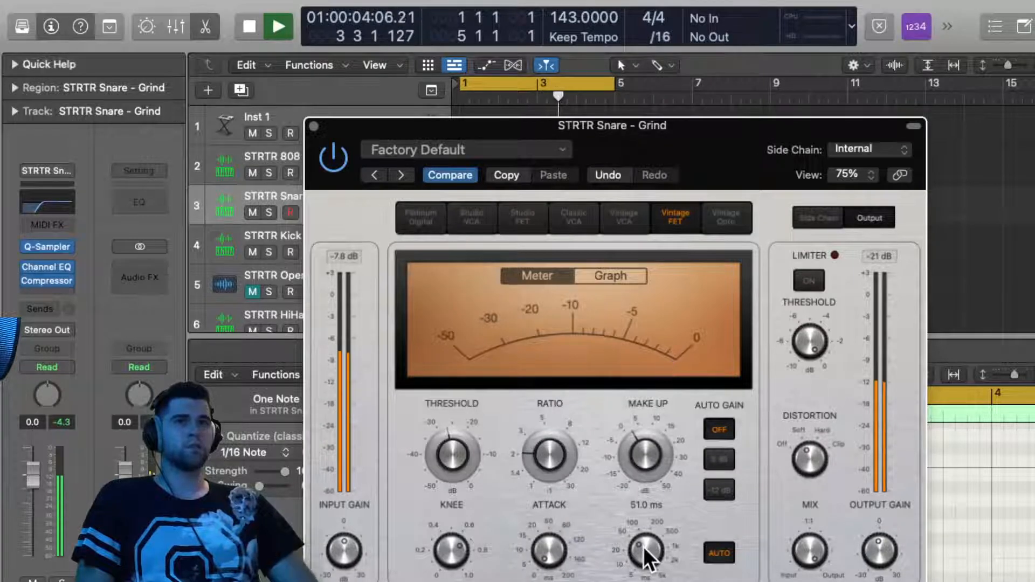
left_click(594, 279)
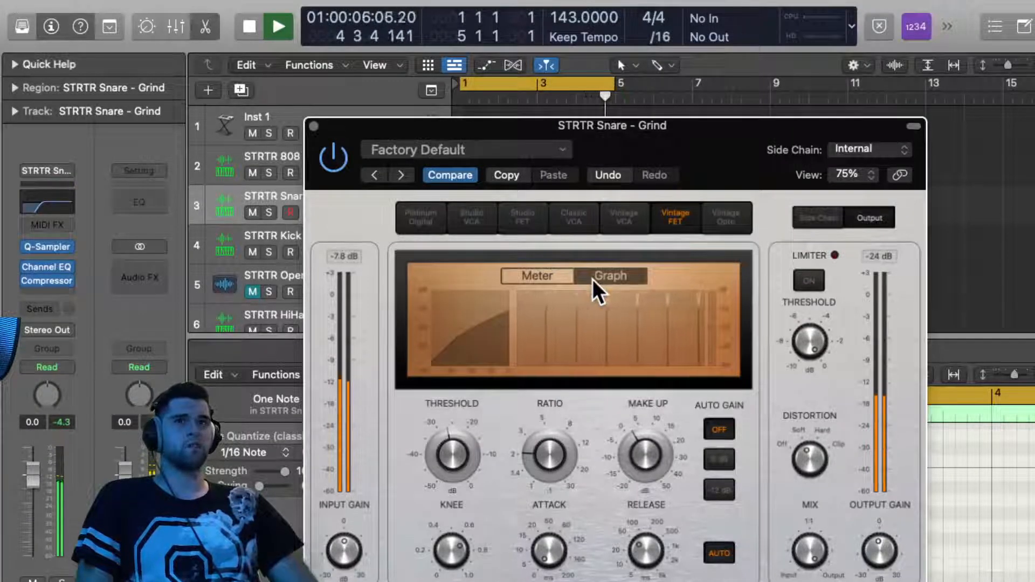
mouse_move(536, 535)
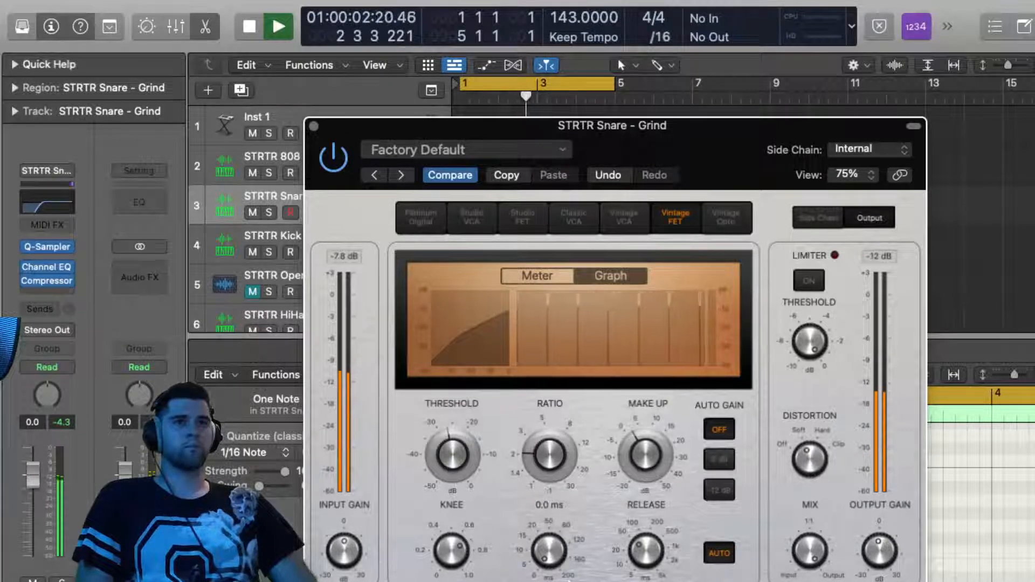
mouse_move(873, 552)
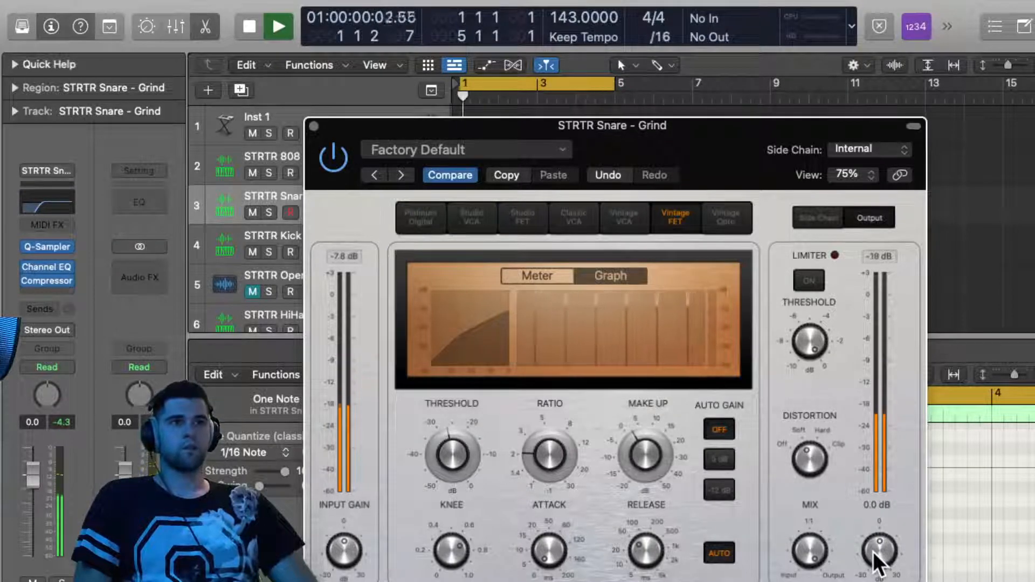
mouse_move(650, 465)
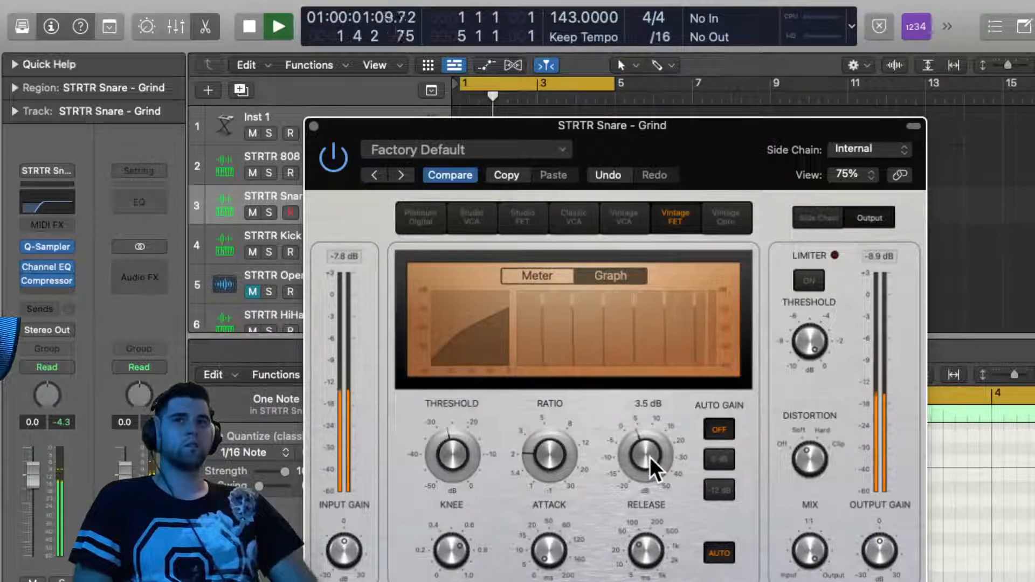
left_click_drag(650, 456, 651, 455)
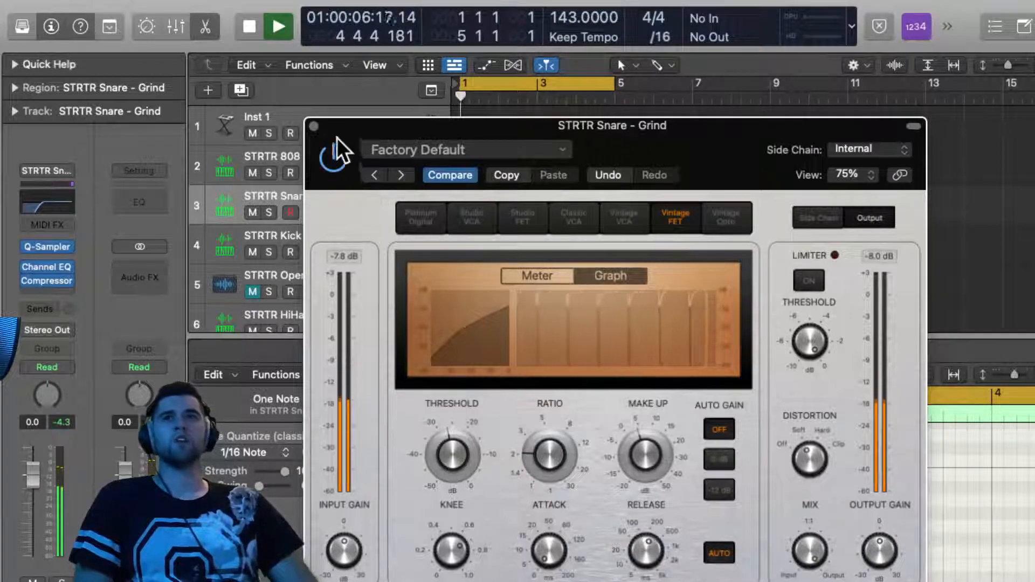
left_click(315, 127)
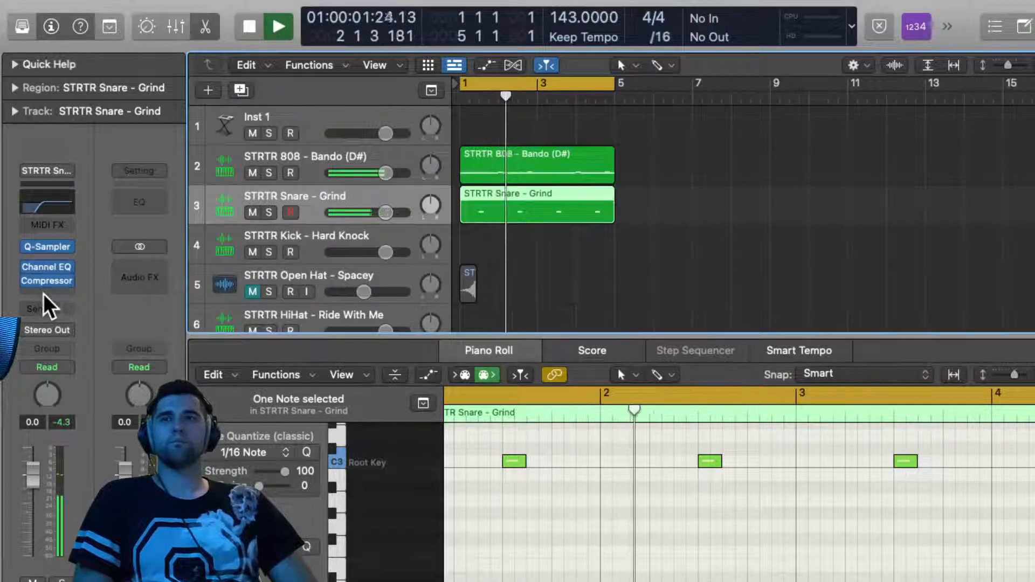
left_click(30, 307)
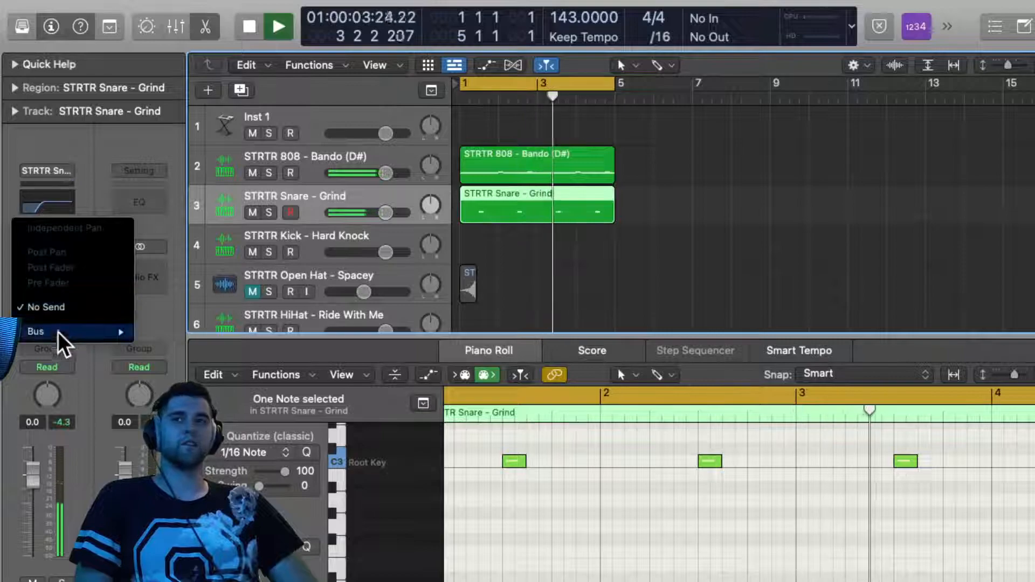
mouse_move(72, 332)
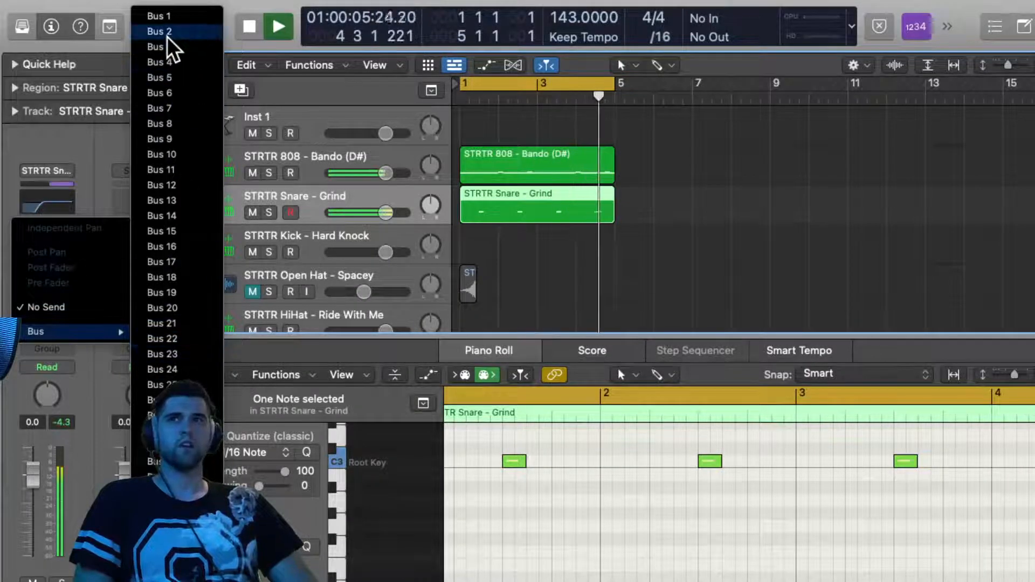
left_click(83, 158)
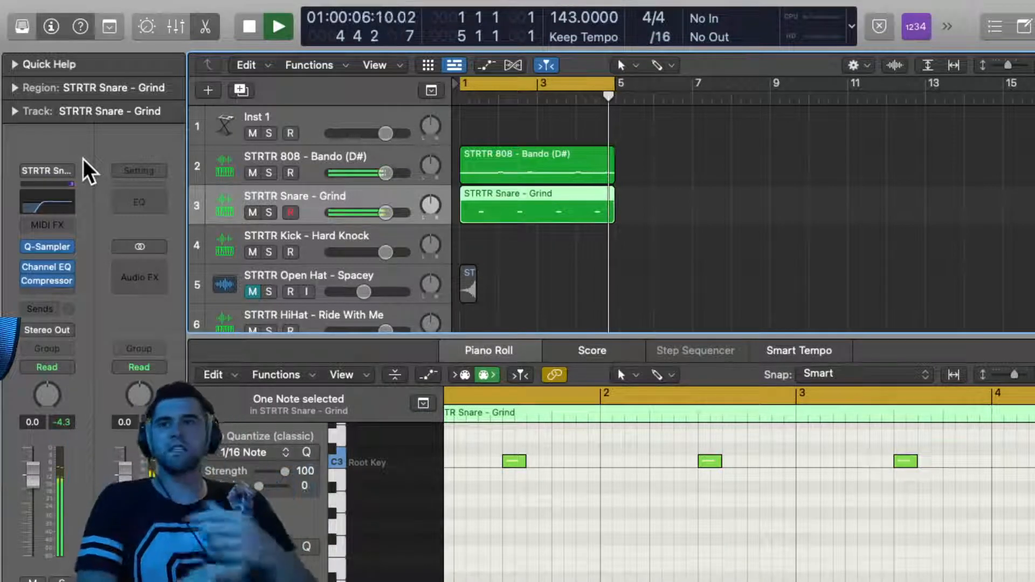
Add a send to Bus 1 on the Snare - Grind track
left_click(42, 310)
mouse_move(43, 333)
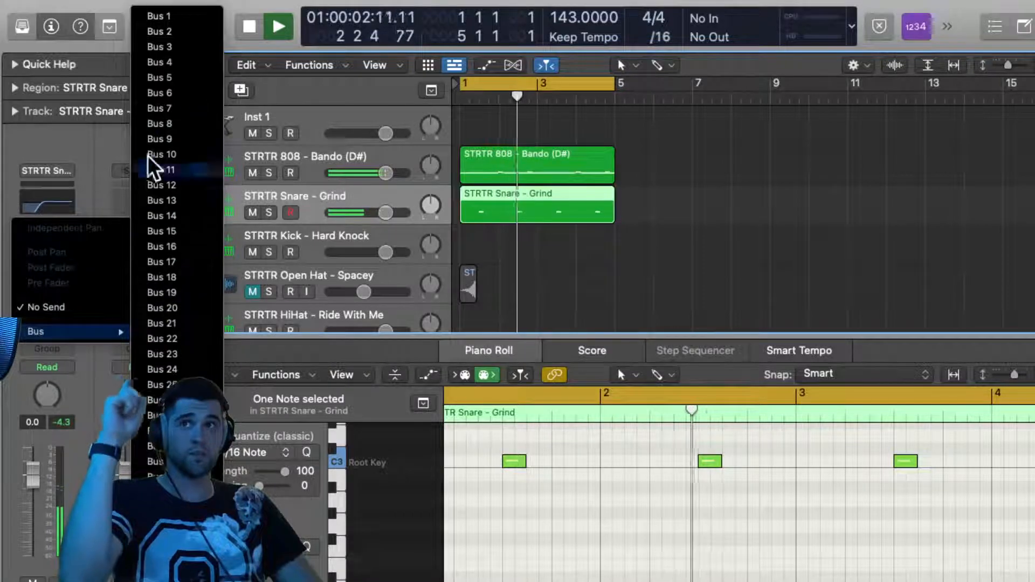
left_click(164, 20)
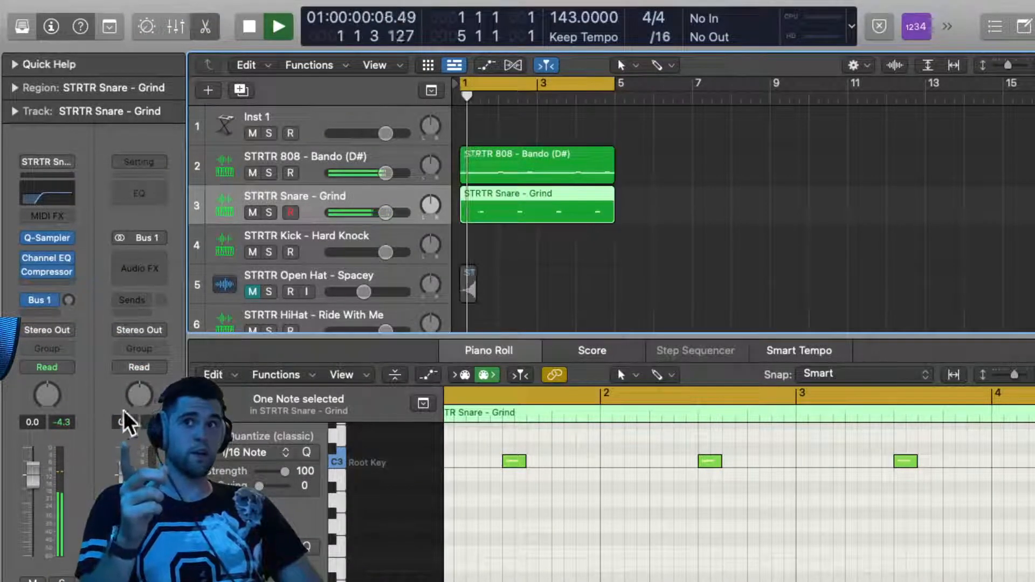
Insert a stereo ChromaVerb on the Bus 1 aux channel
left_click(133, 263)
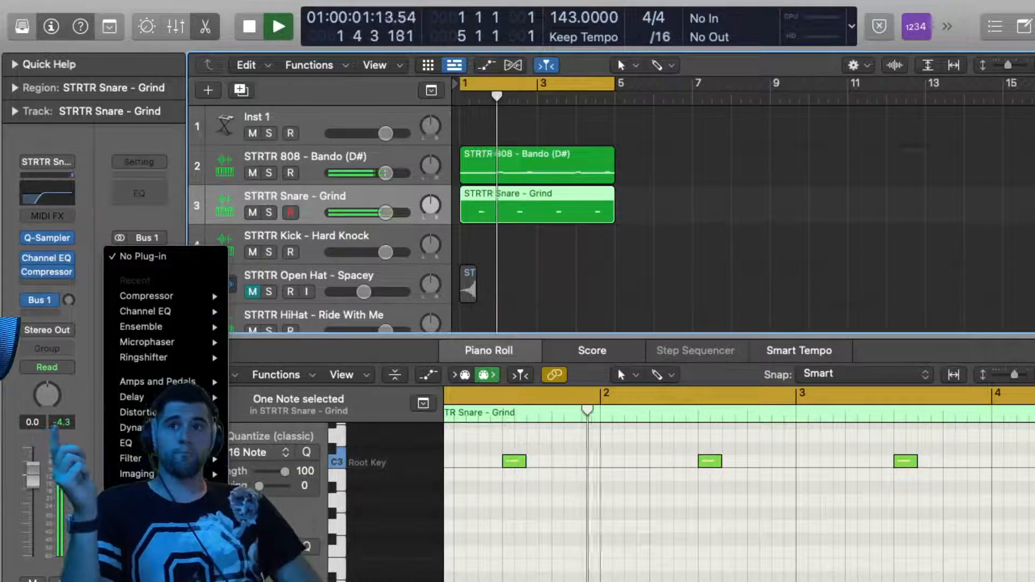
mouse_move(161, 550)
mouse_move(269, 551)
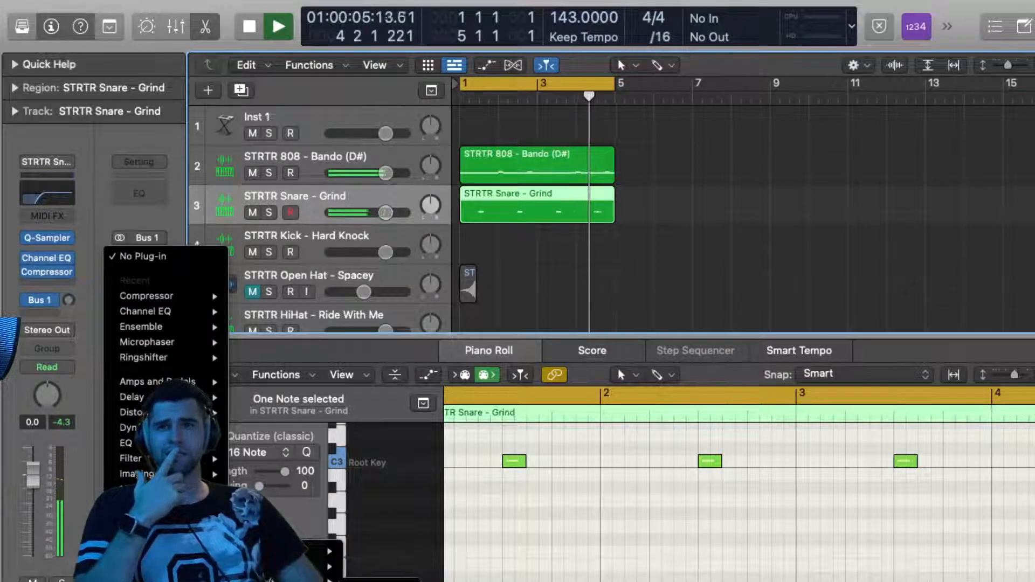
mouse_move(313, 550)
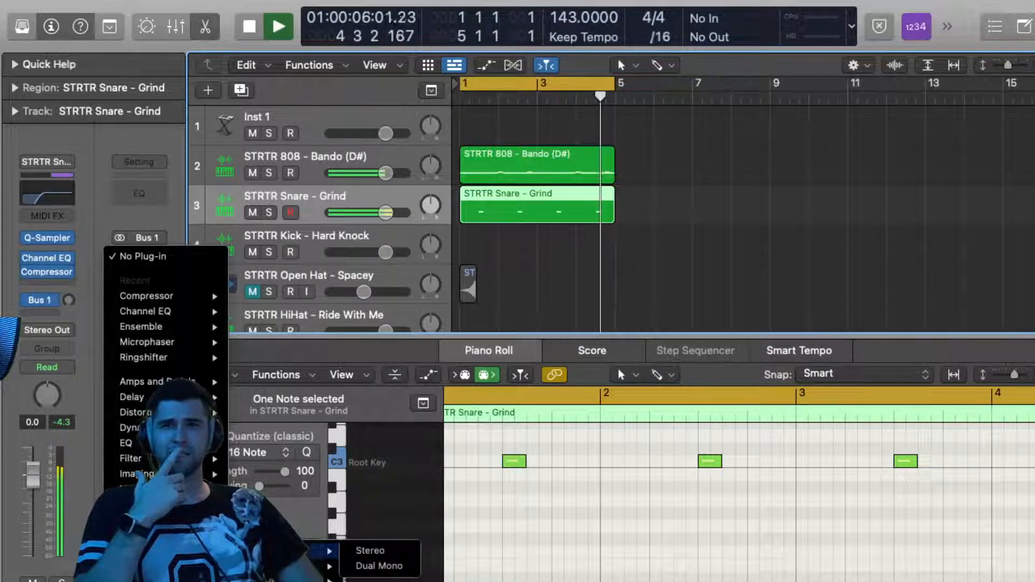
left_click(363, 550)
left_click_drag(745, 207, 719, 127)
Choose the Concert Hall room type in ChromaVerb and raise the snare's Bus 1 send level
left_click(655, 213)
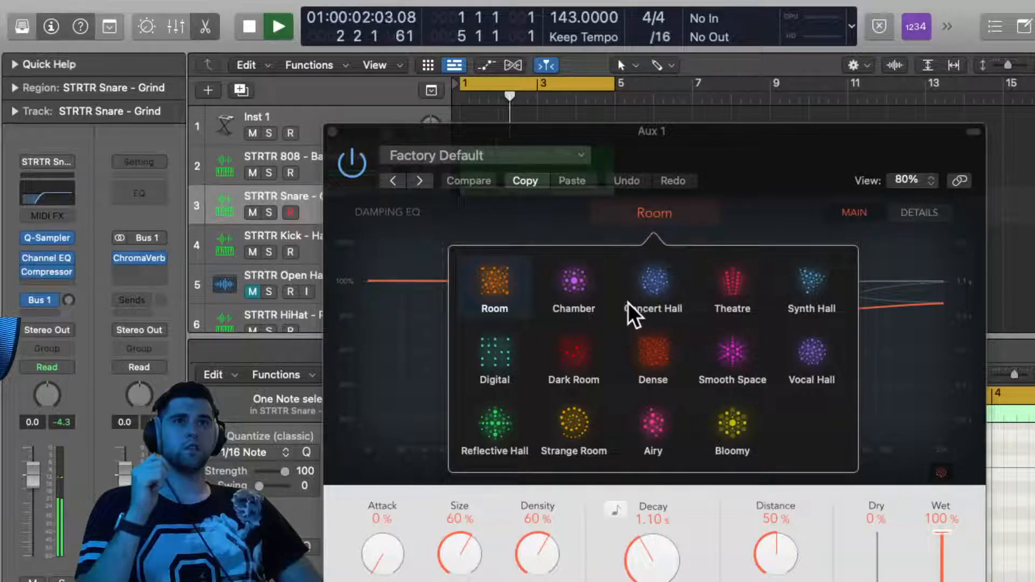
left_click(650, 293)
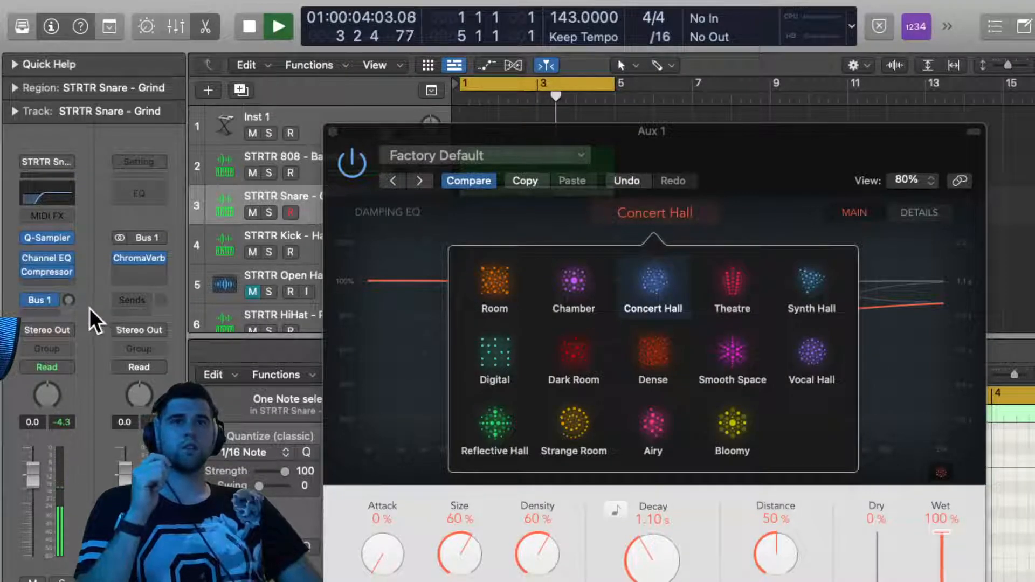
left_click(65, 300)
left_click_drag(66, 299, 69, 267)
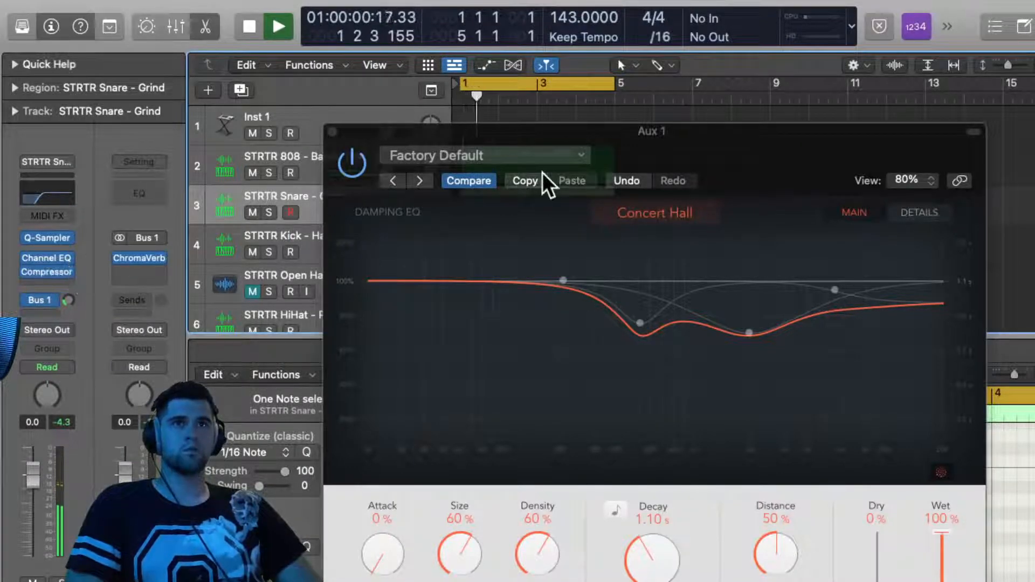
Load ChromaVerb's 80s Golden Gate preset from the Spaces category
left_click_drag(742, 158, 748, 95)
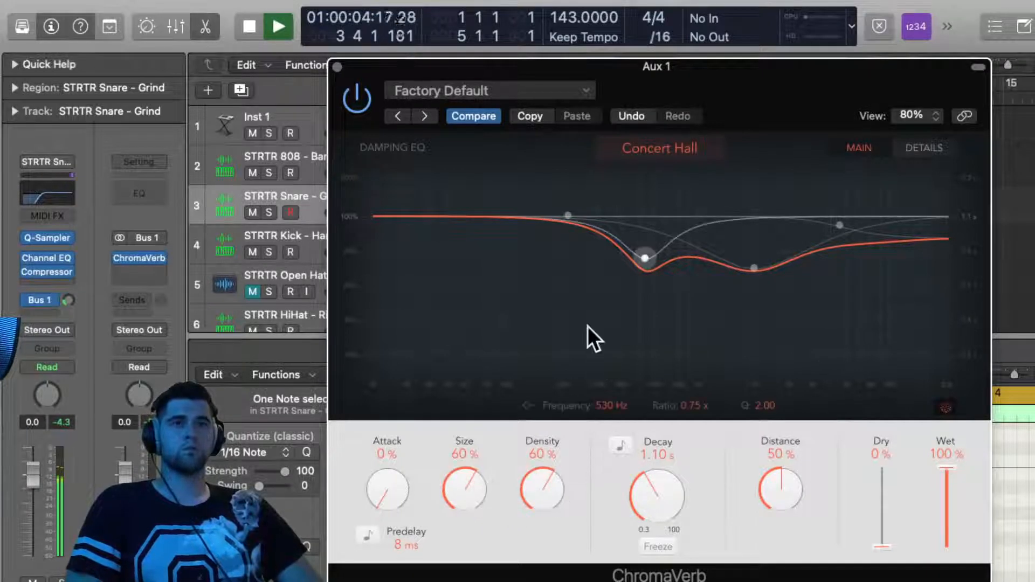
left_click(499, 91)
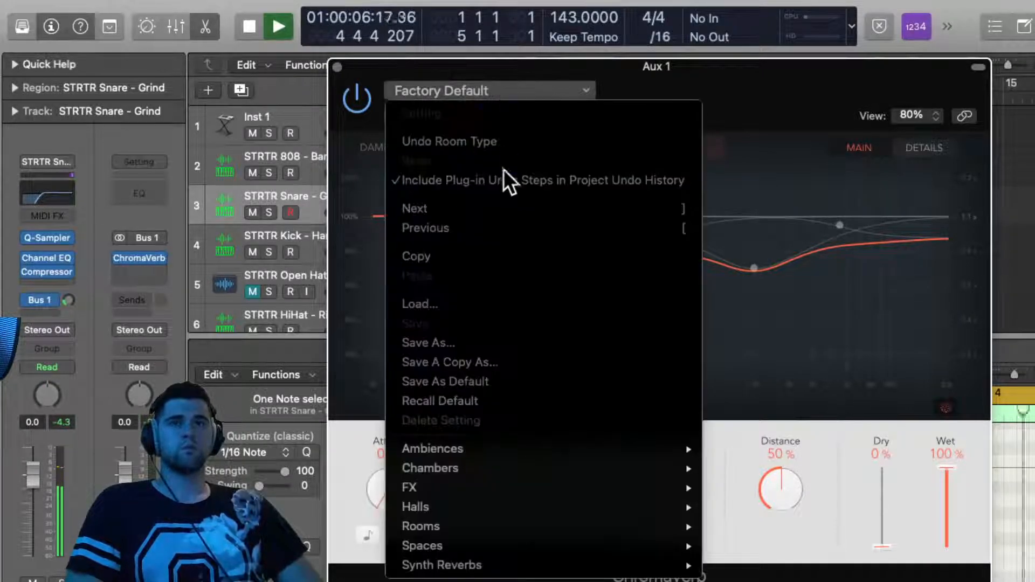
mouse_move(476, 464)
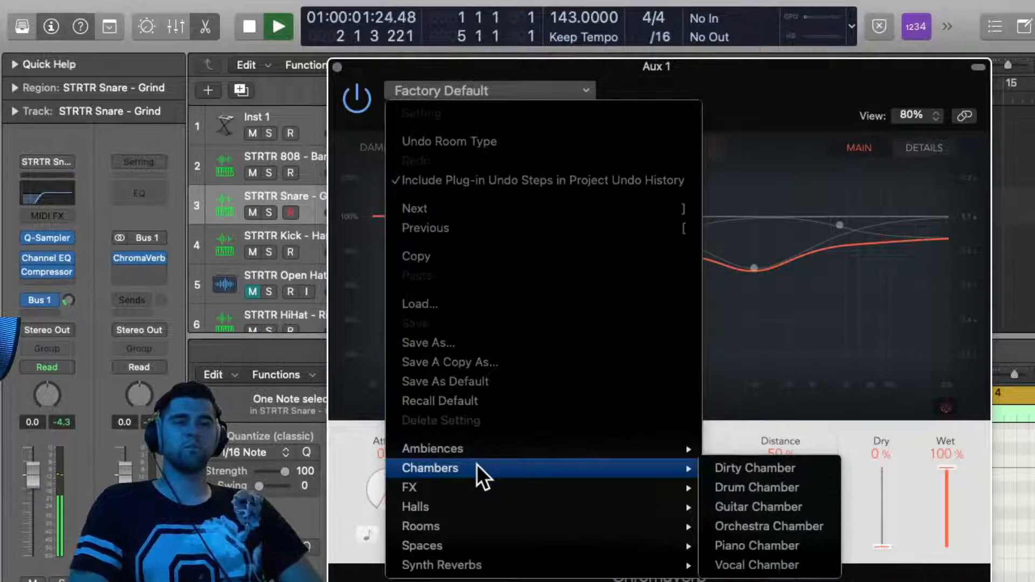
mouse_move(472, 487)
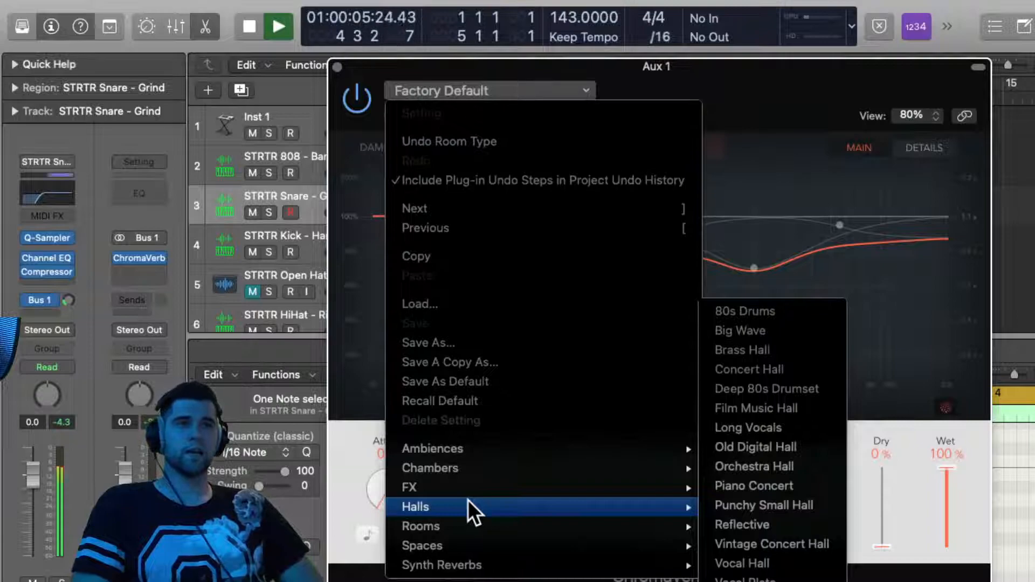
mouse_move(631, 520)
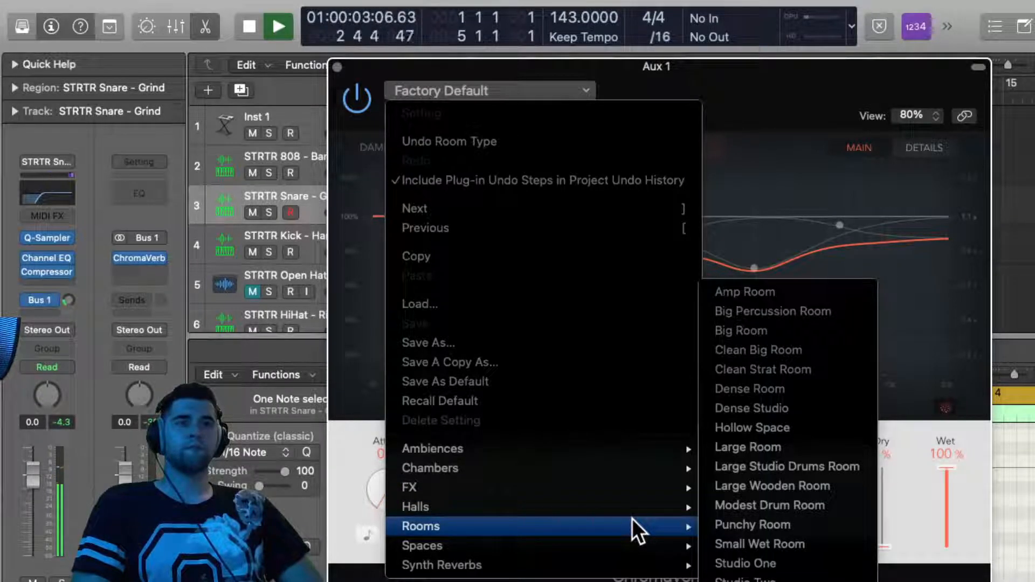
mouse_move(620, 544)
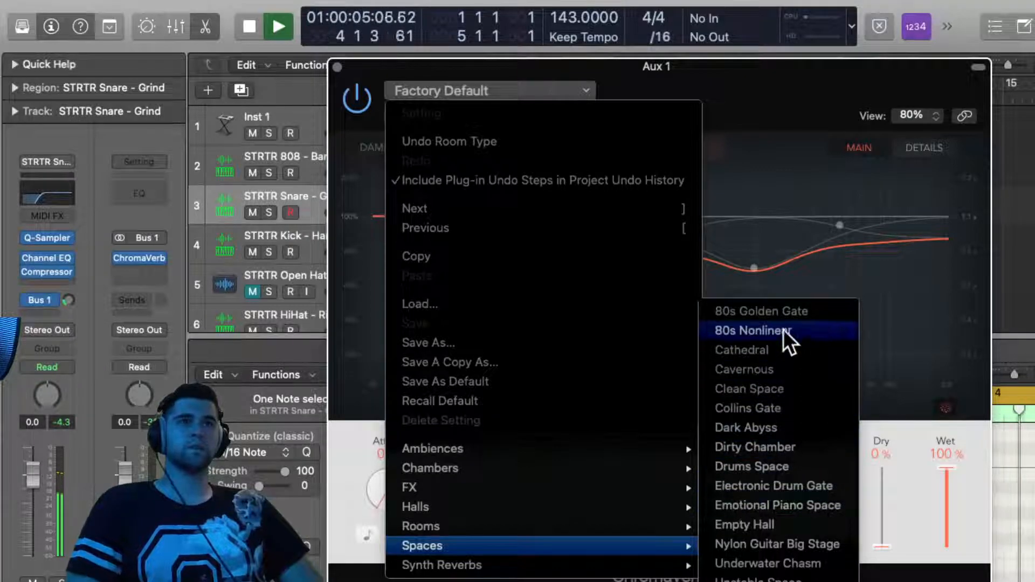
left_click(786, 313)
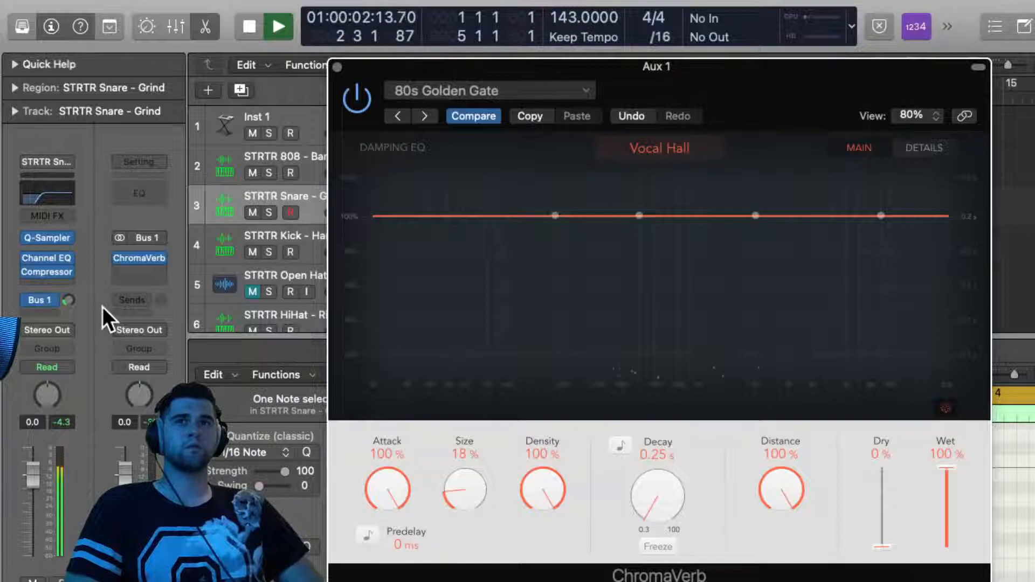
Step ChromaVerb forward through 80s Nonlinear to the Cathedral preset and set its distance to 50%
left_click(336, 66)
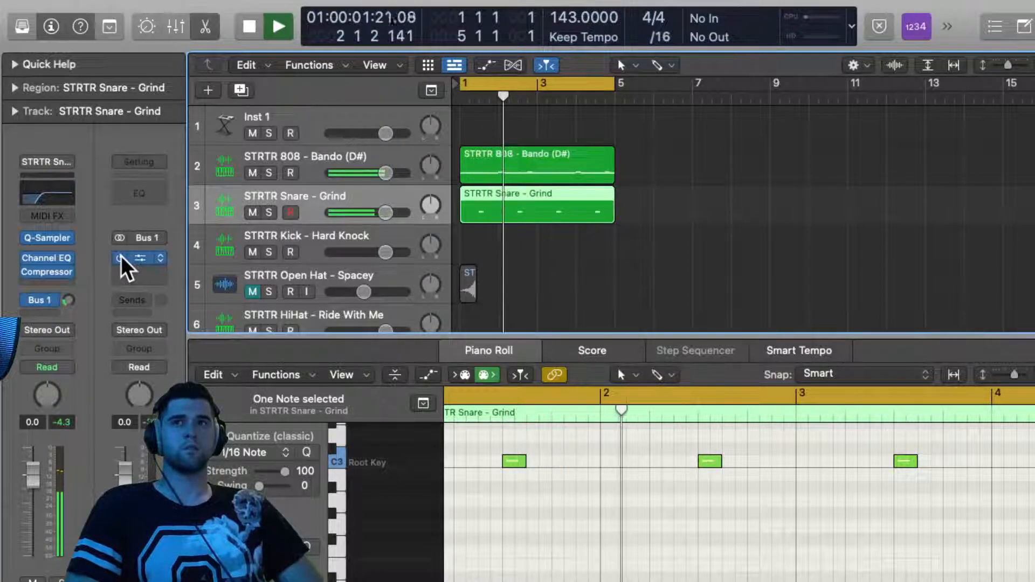
left_click(135, 257)
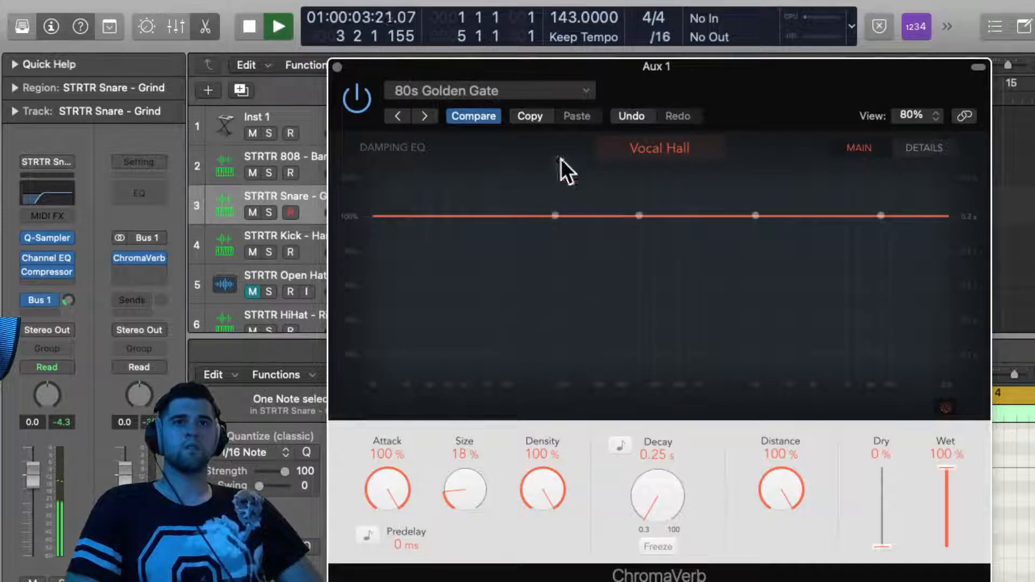
left_click(424, 115)
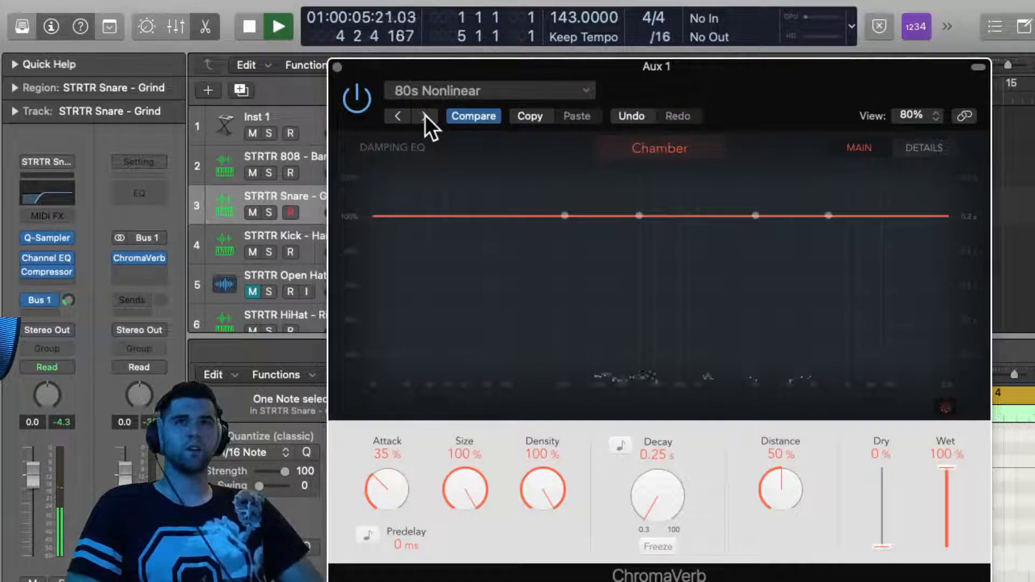
left_click(424, 114)
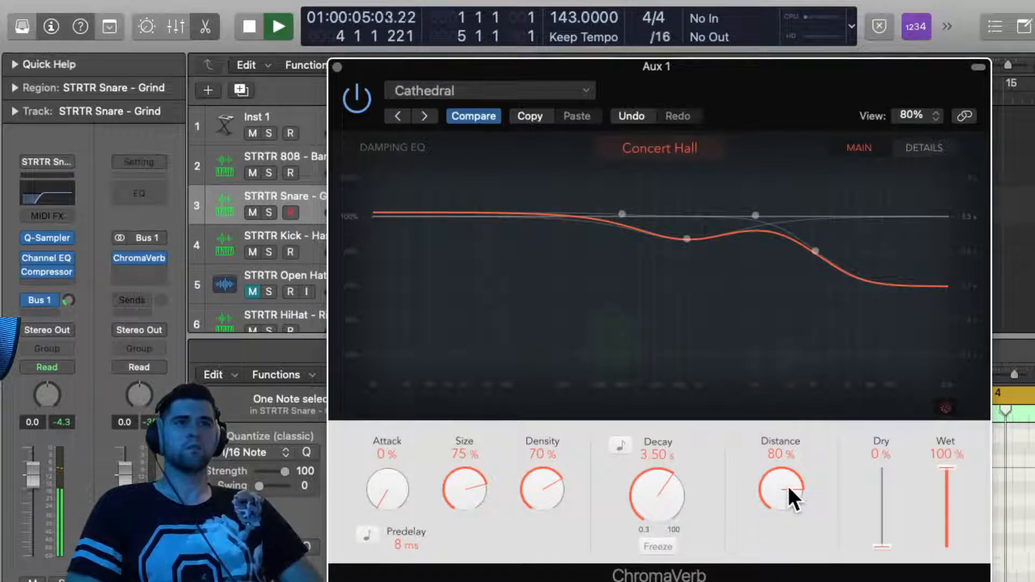
left_click_drag(789, 486, 785, 574)
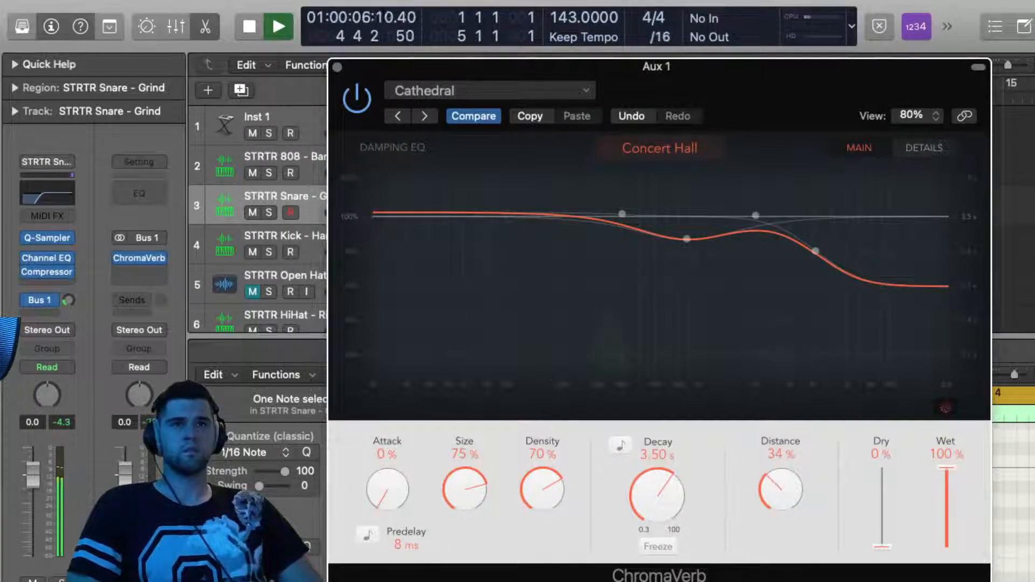
left_click_drag(786, 539, 787, 499)
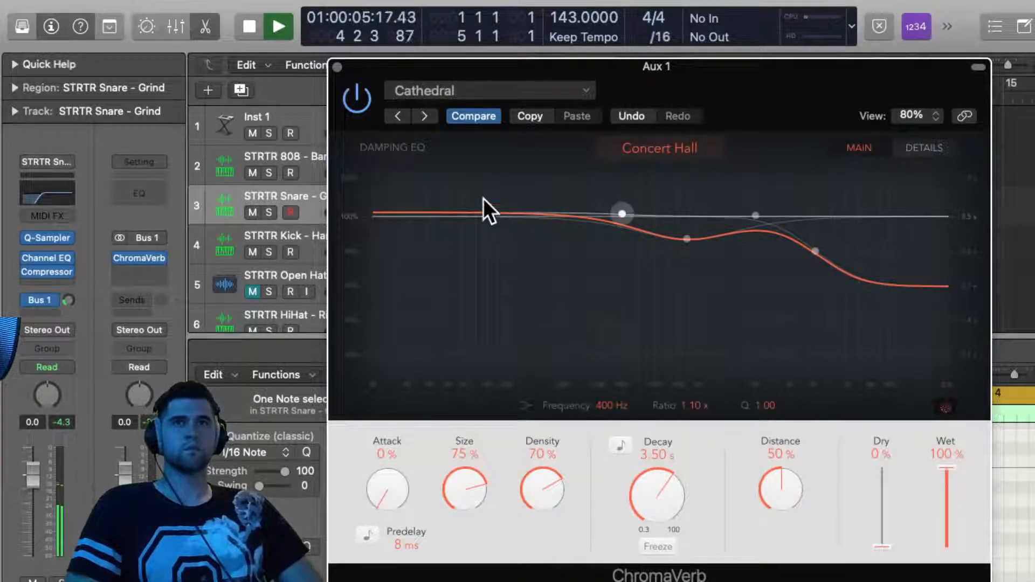
Step ChromaVerb forward through Cavernous to the Clean Space preset
left_click(426, 115)
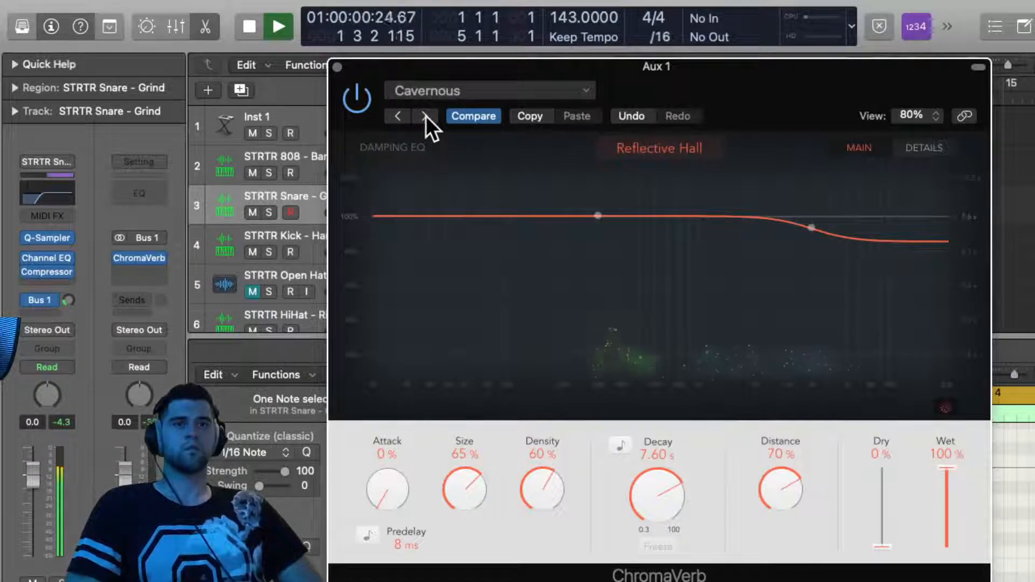
left_click(426, 116)
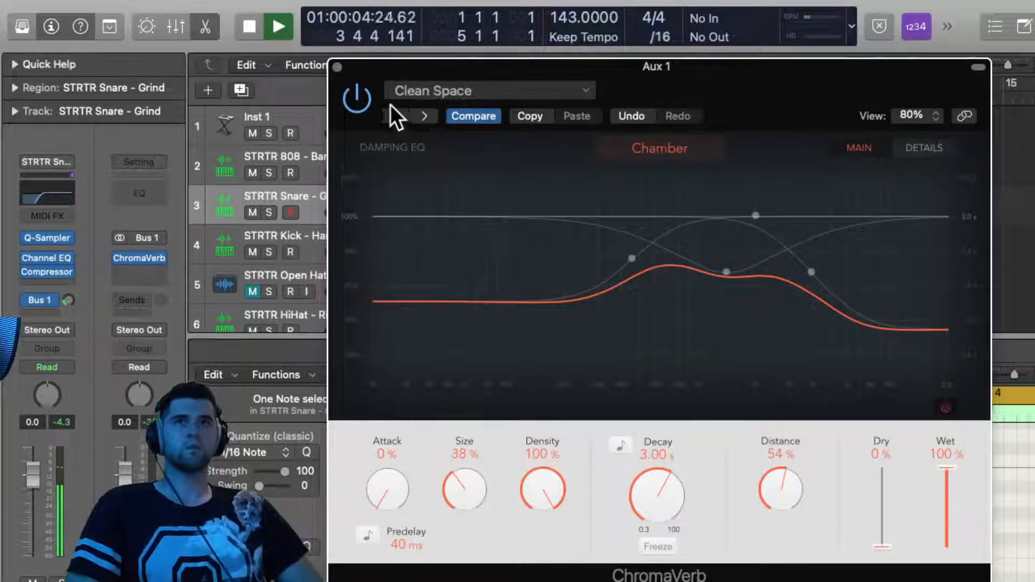
Close the ChromaVerb window and copy the 808 region onto the STRTR Kick - Hard Knock track, keeping its notes open for editing
left_click(337, 66)
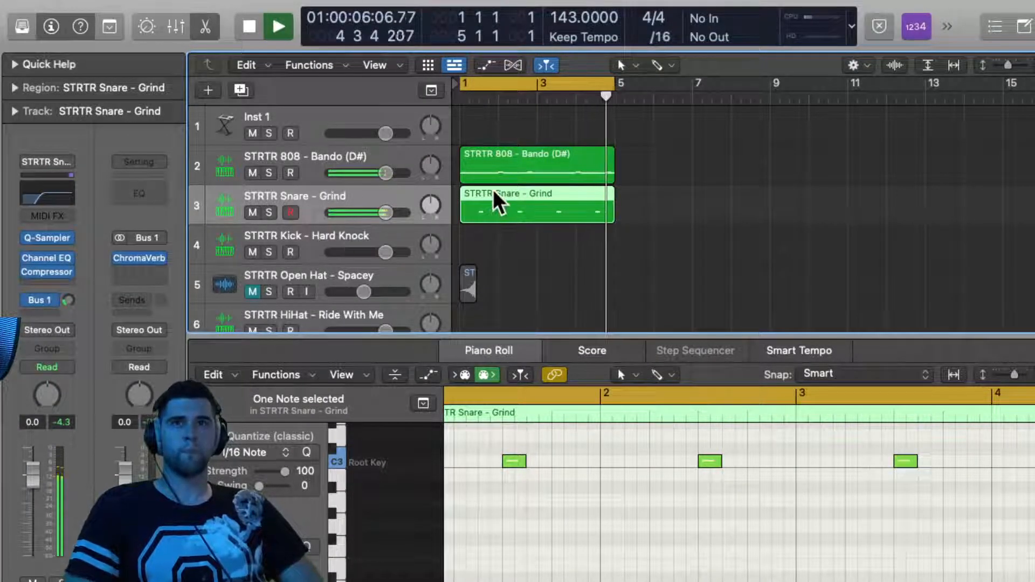
left_click_drag(491, 166, 492, 237)
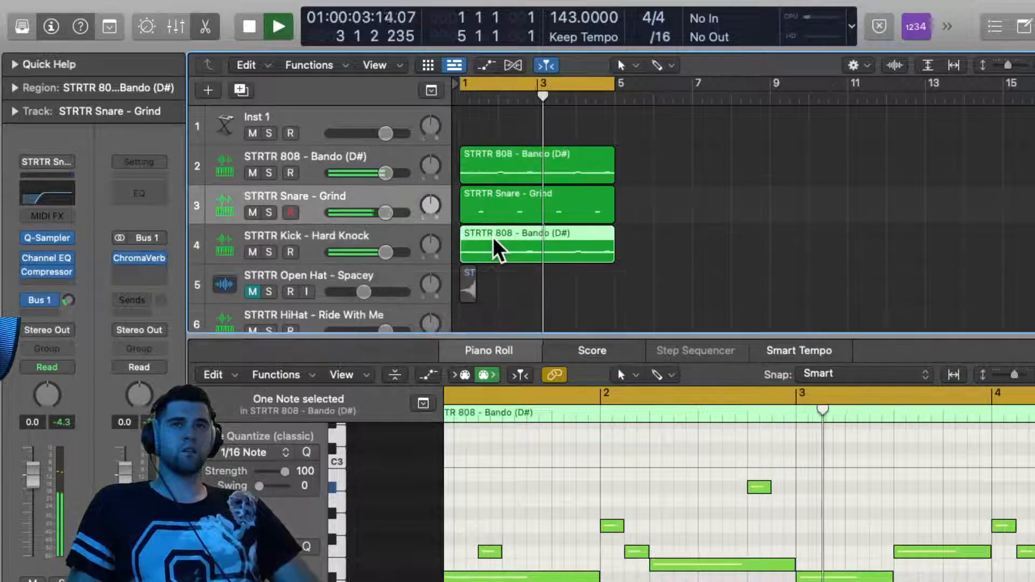
key("e")
key("e")
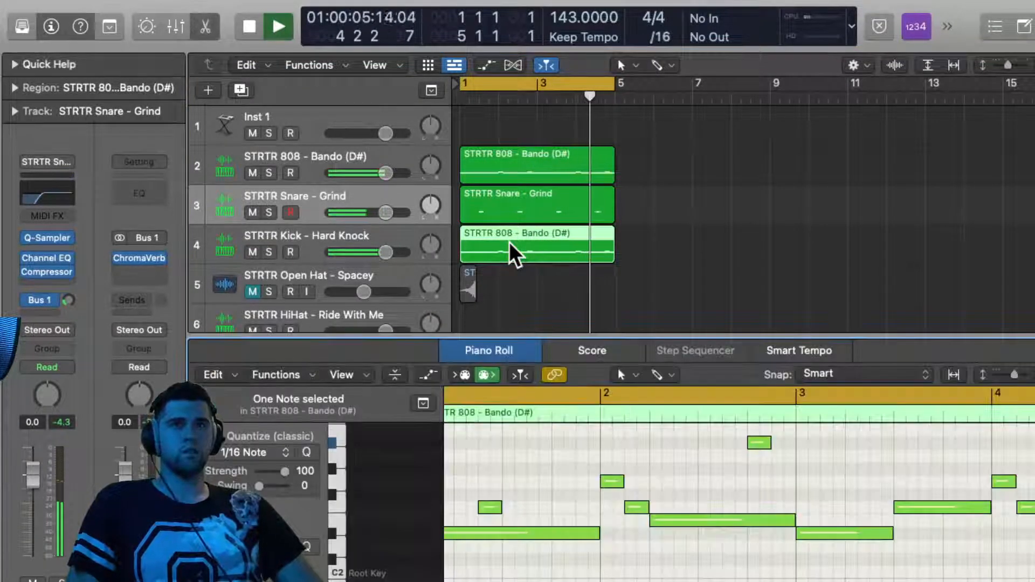
Shorten the long kick notes opening bars 1 and 3 and the one in bar 2, making the bar 1 note 0 1 2 0 long
left_click(567, 535)
key("super+Left")
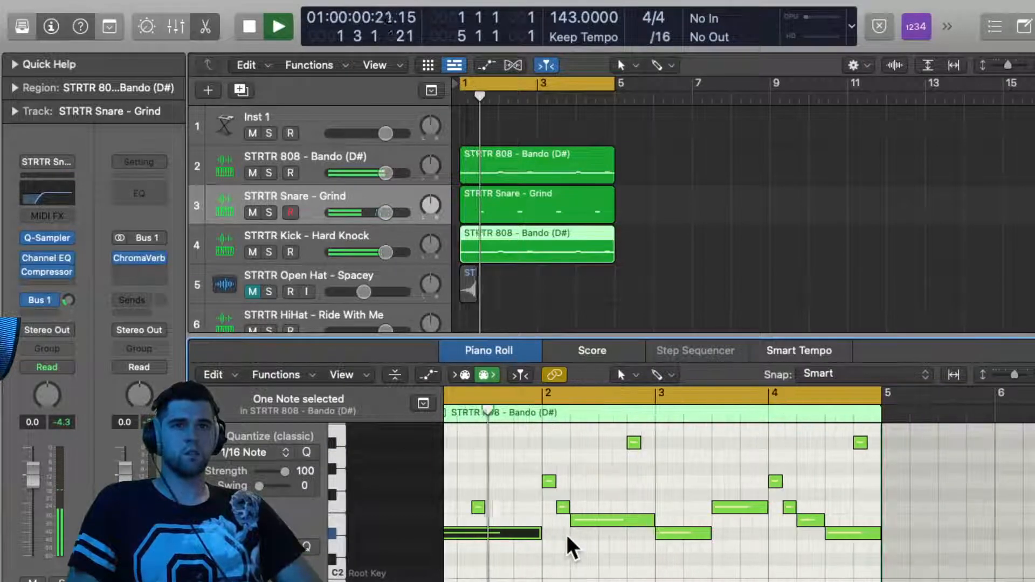
scroll(473, 472, "left", 2)
left_click(530, 564)
left_click_drag(558, 534, 487, 540)
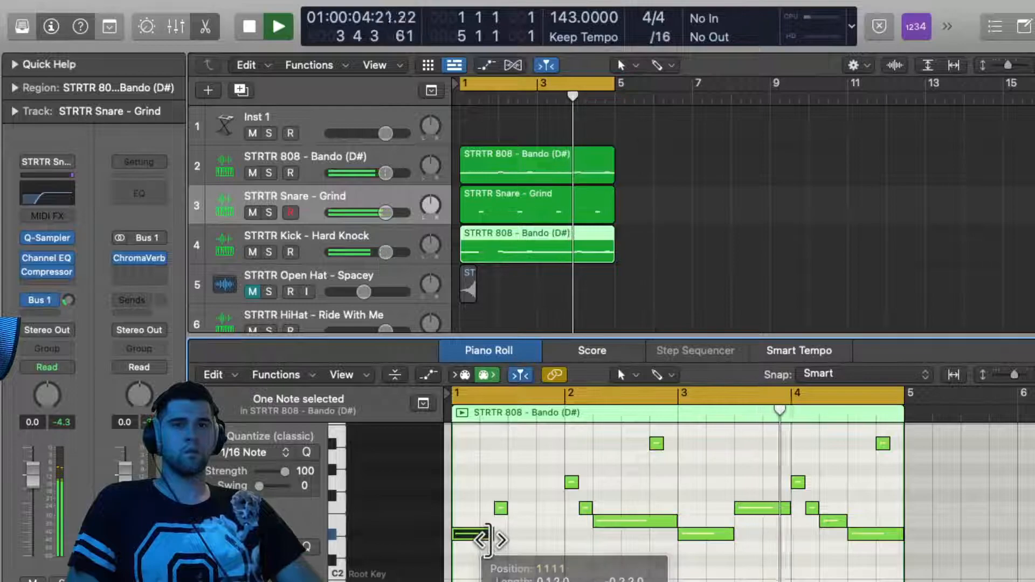
left_click_drag(675, 523, 596, 536)
left_click_drag(723, 532, 698, 534)
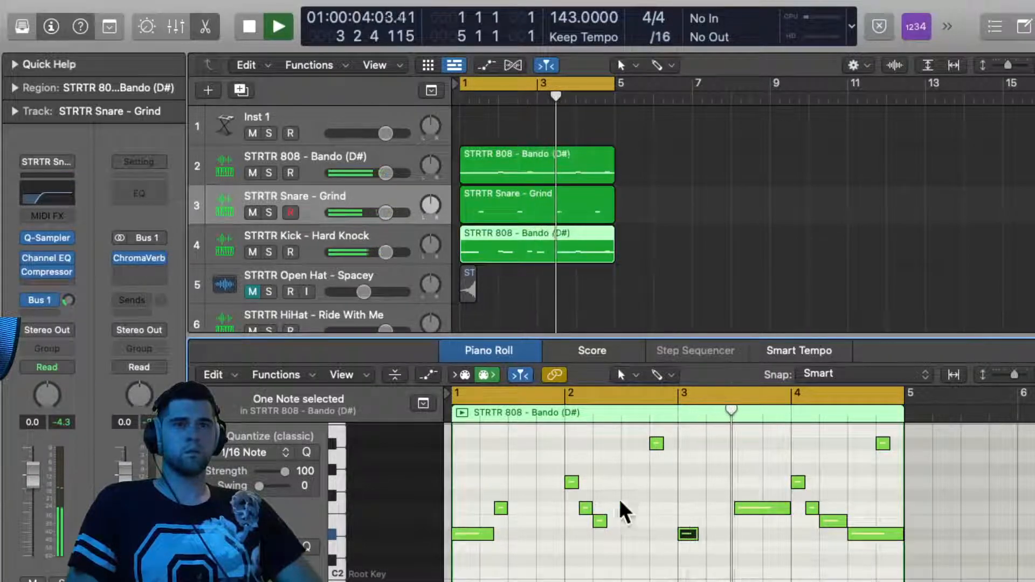
Move the kick region's second note in bar 1 and first note in bar 2 down to D#2
left_click_drag(499, 509, 499, 533)
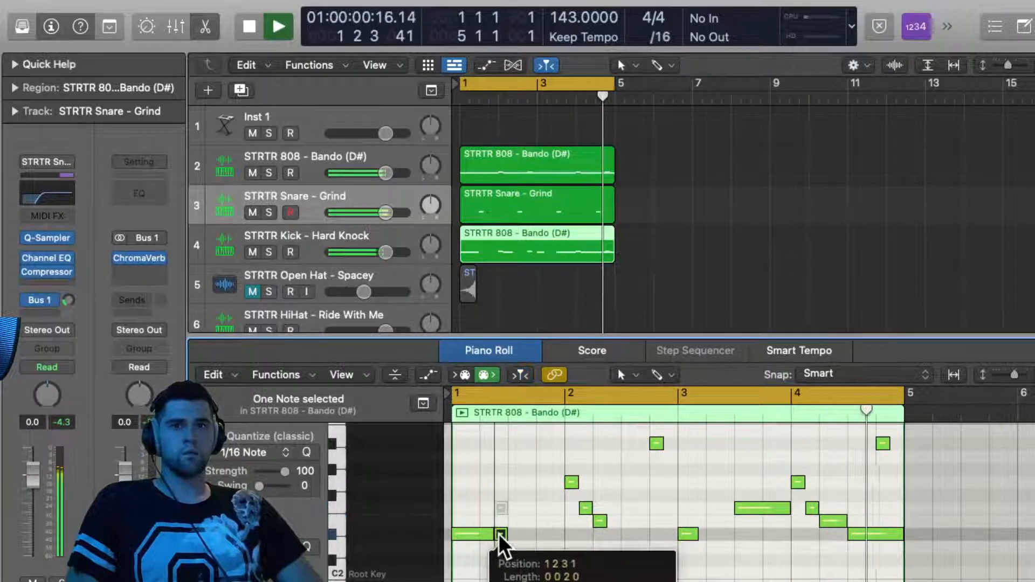
left_click_drag(570, 481, 569, 532)
key("Up")
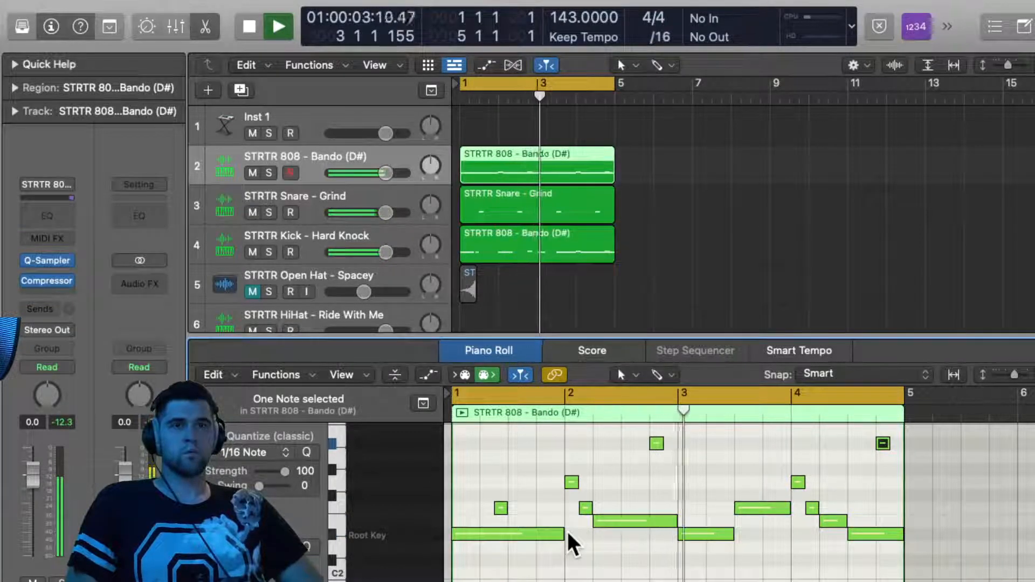
key("Down")
key("Down")
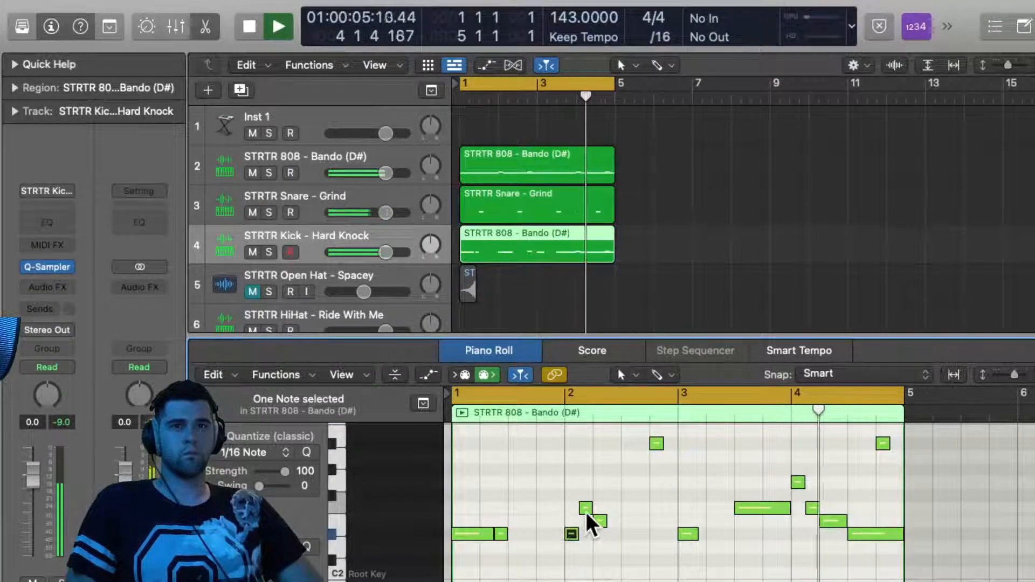
key("Down")
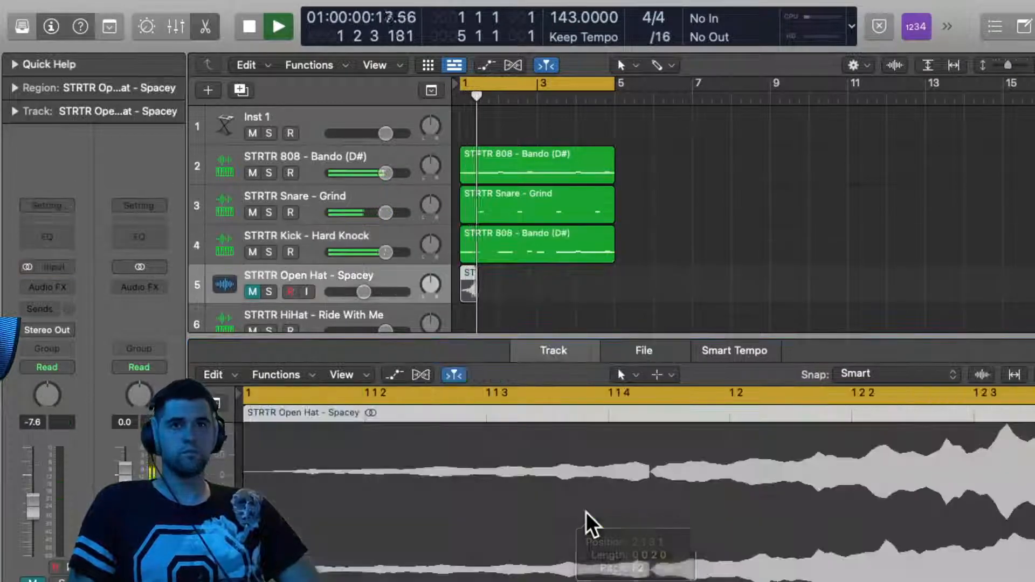
Move the remaining kick notes in bars 2 to 4 to D#2 and shorten the long note near the end of bar 4
left_click(505, 244)
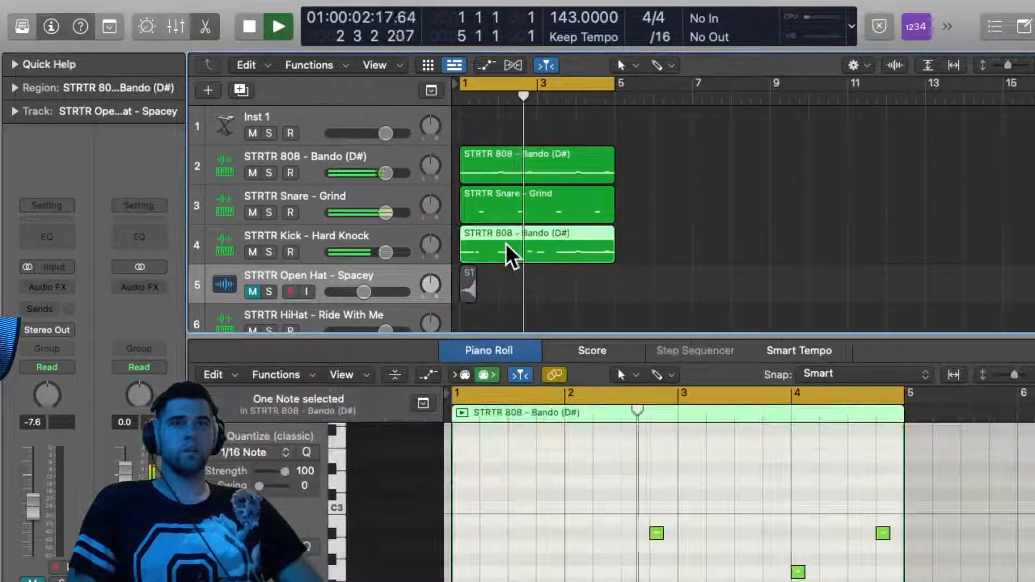
scroll(605, 547, "down", 4)
left_click(582, 513)
left_click_drag(582, 512, 599, 533)
left_click_drag(654, 447, 654, 533)
left_click_drag(759, 512, 760, 533)
left_click_drag(796, 485, 830, 537)
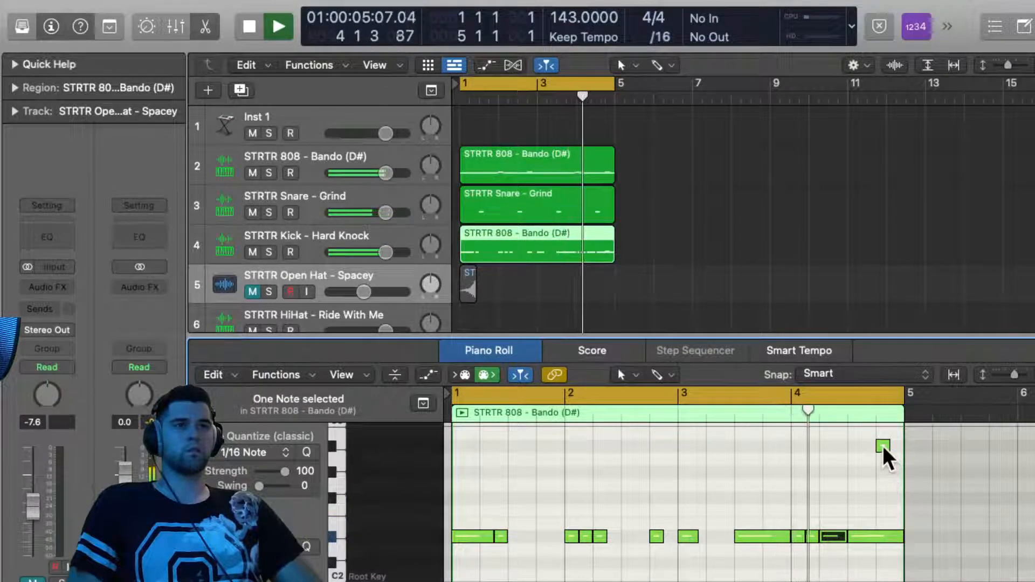
left_click_drag(901, 537, 877, 532)
left_click_drag(883, 445, 880, 530)
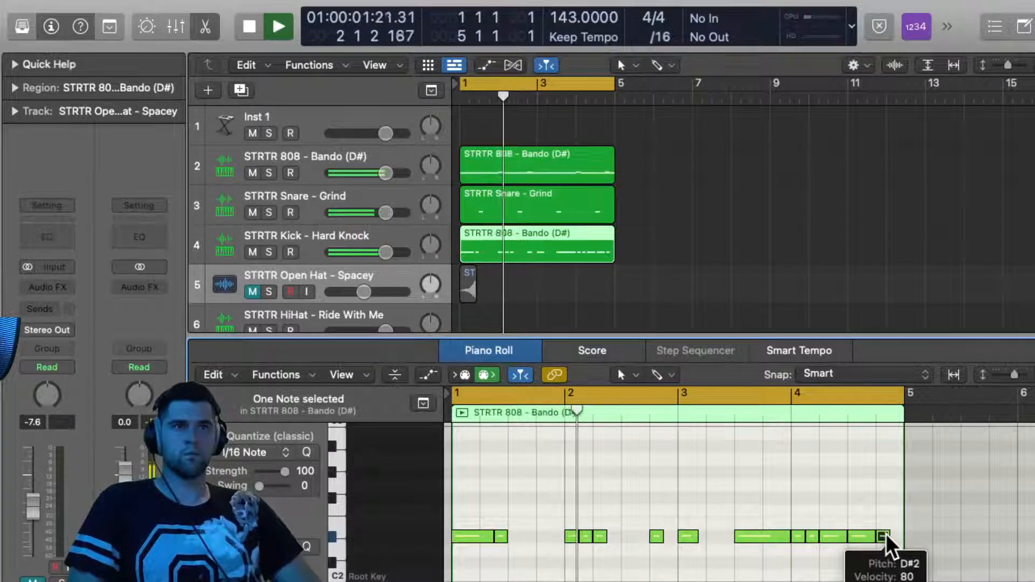
Compare the kick notes with the 808 region and delete the last short kick note in bar 4
left_click(558, 204)
left_click(567, 137)
left_click(567, 158)
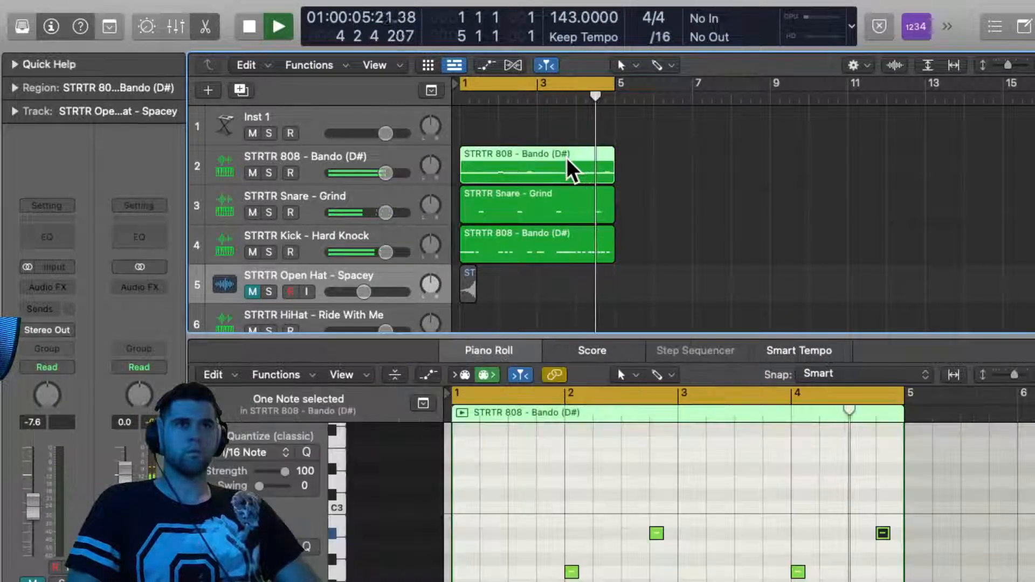
left_click(581, 247)
left_click_drag(884, 542, 879, 501)
key("Delete")
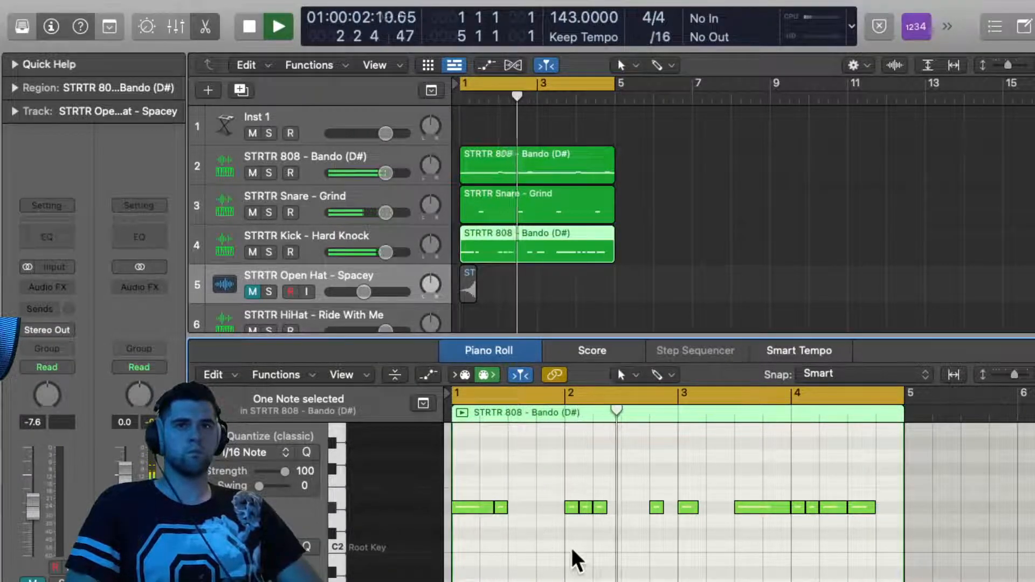
Select all notes in the kick region, play the loop from the start, and transpose them down one semitone to D2
scroll(572, 547, "down", 1)
key("space")
left_click_drag(884, 519, 459, 470)
key("Down")
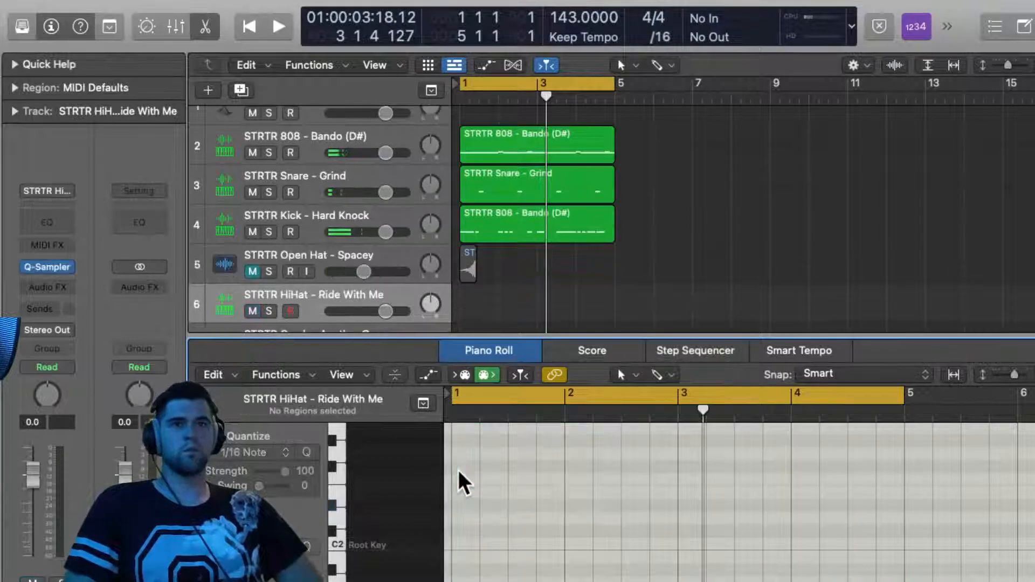
left_click(519, 233)
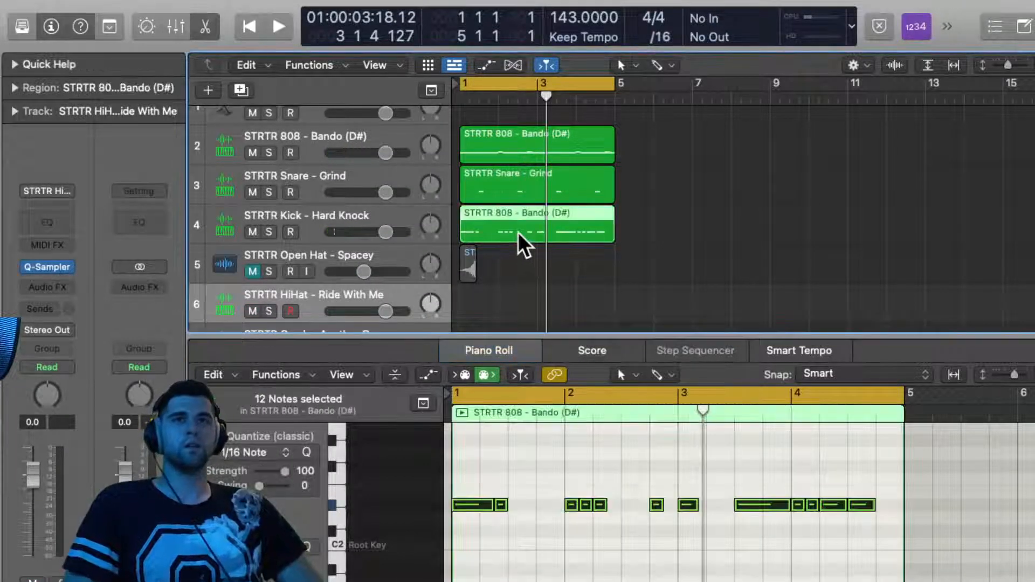
key("Return")
key("space")
key("space")
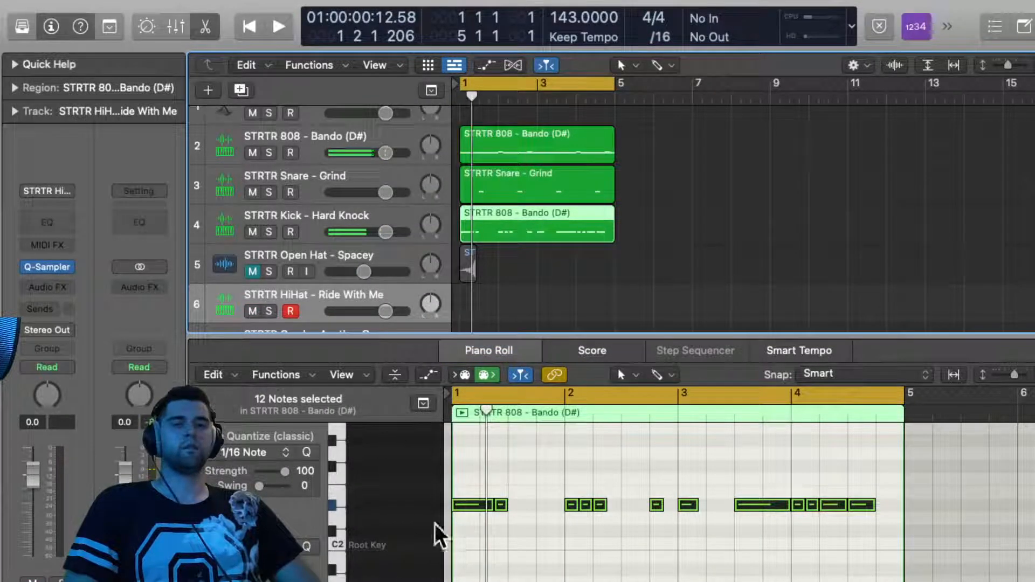
left_click(473, 500)
key("alt+Down")
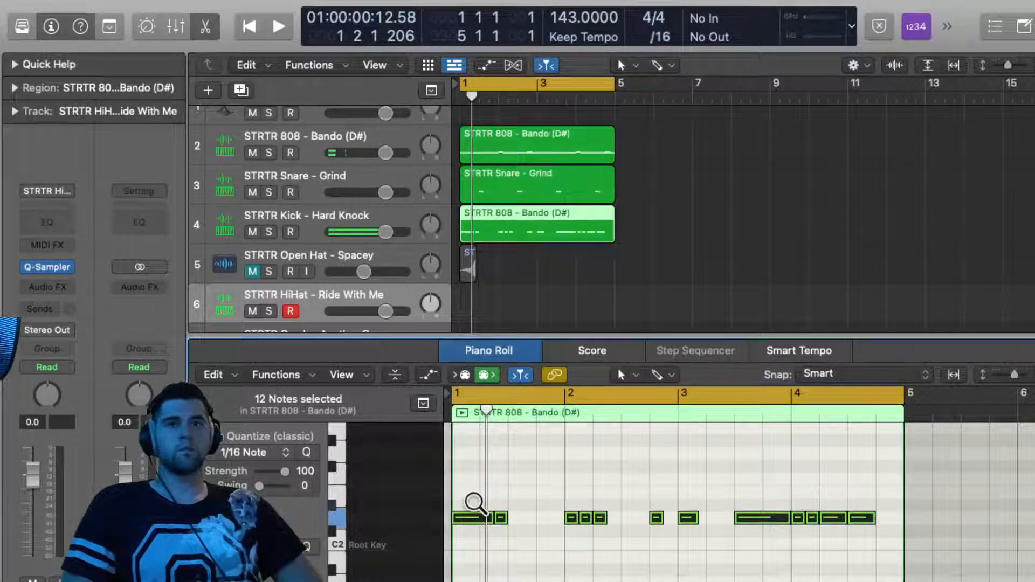
Audition the selected kick notes two semitones lower at C2 during playback, and raise them one semitone to C#2
key("space")
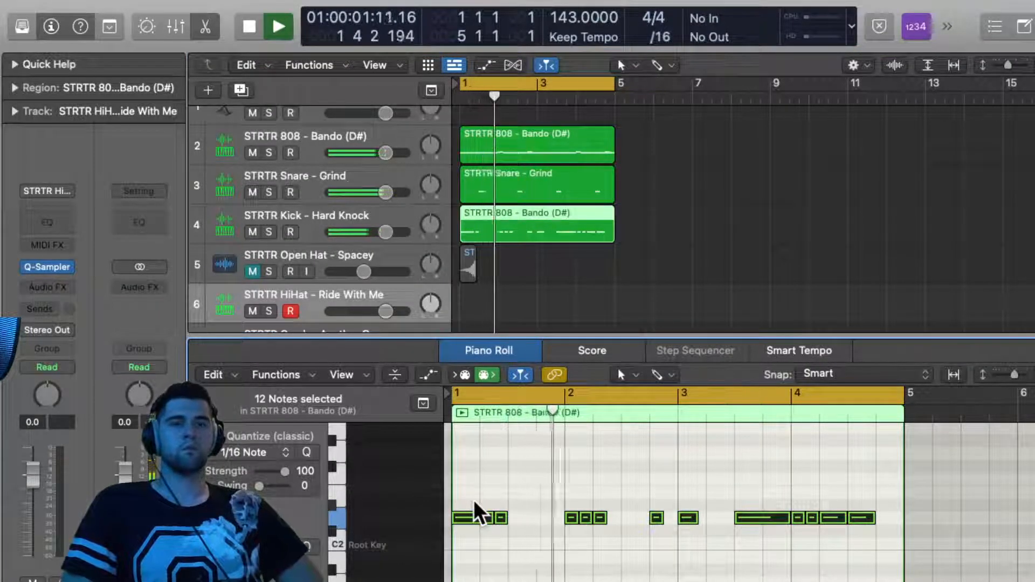
key("alt+Down")
key("alt+Down")
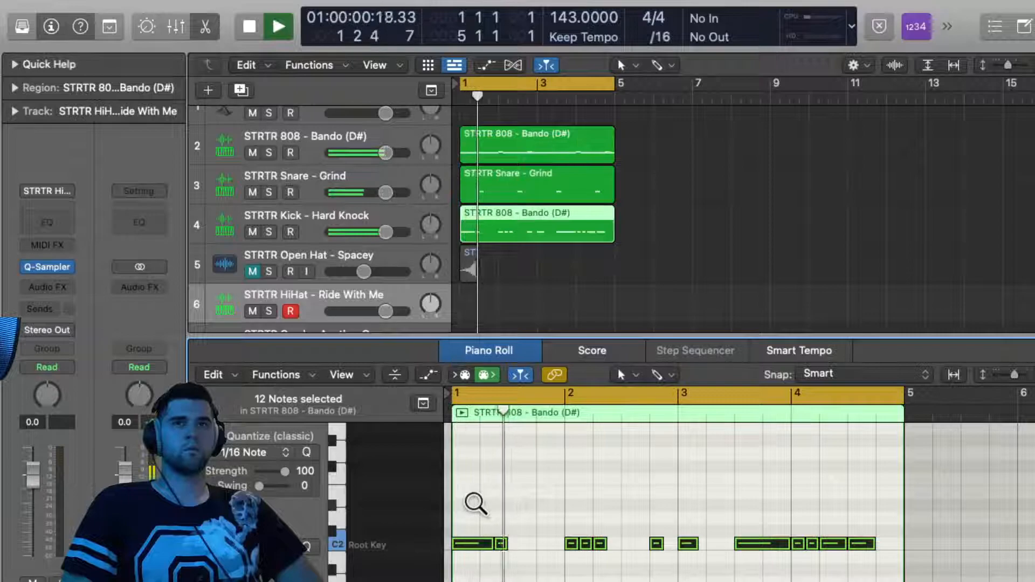
key("alt+Up")
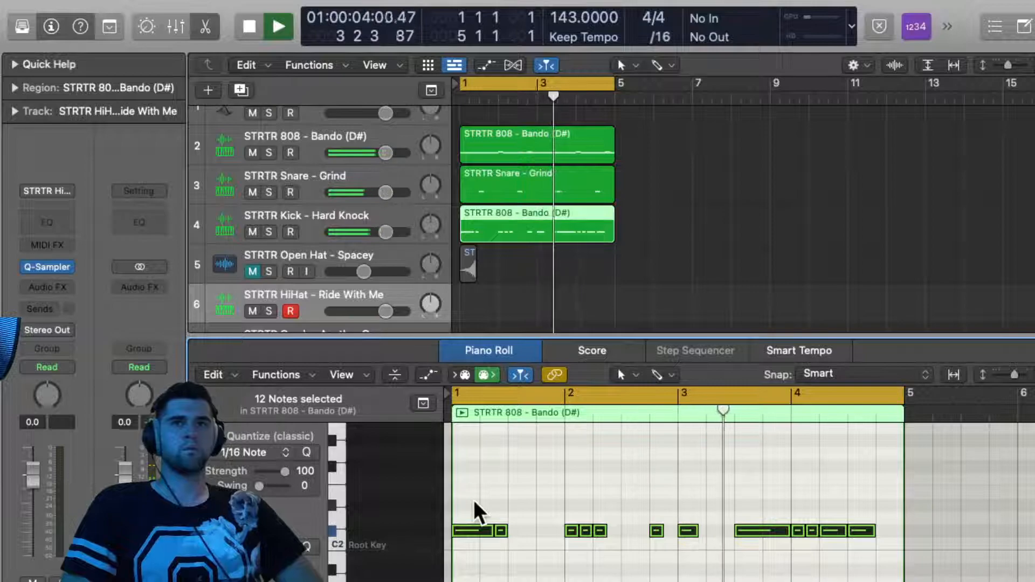
Solo the kick and 808 tracks together and deselect the kick notes
left_click(268, 231)
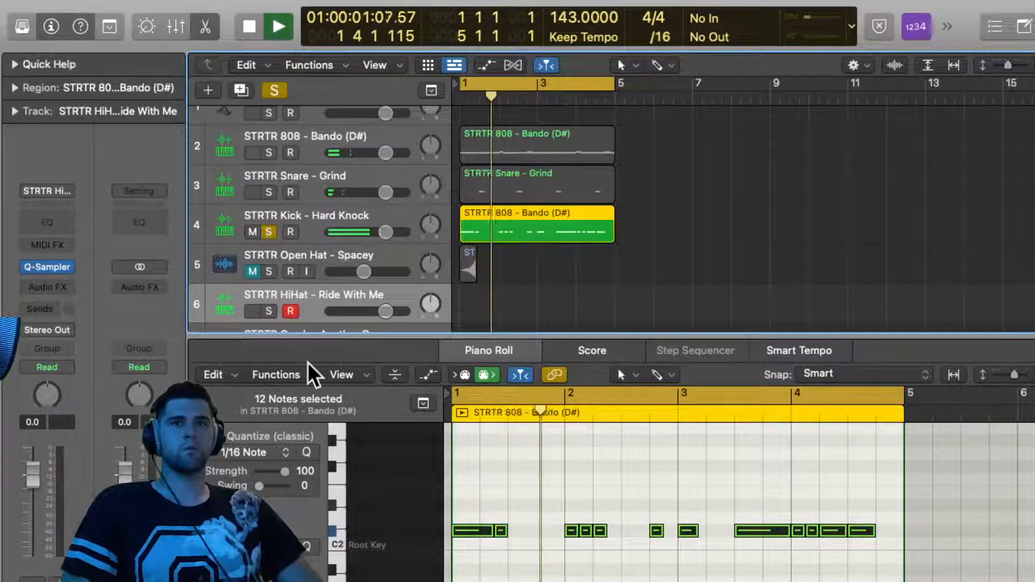
left_click(268, 154)
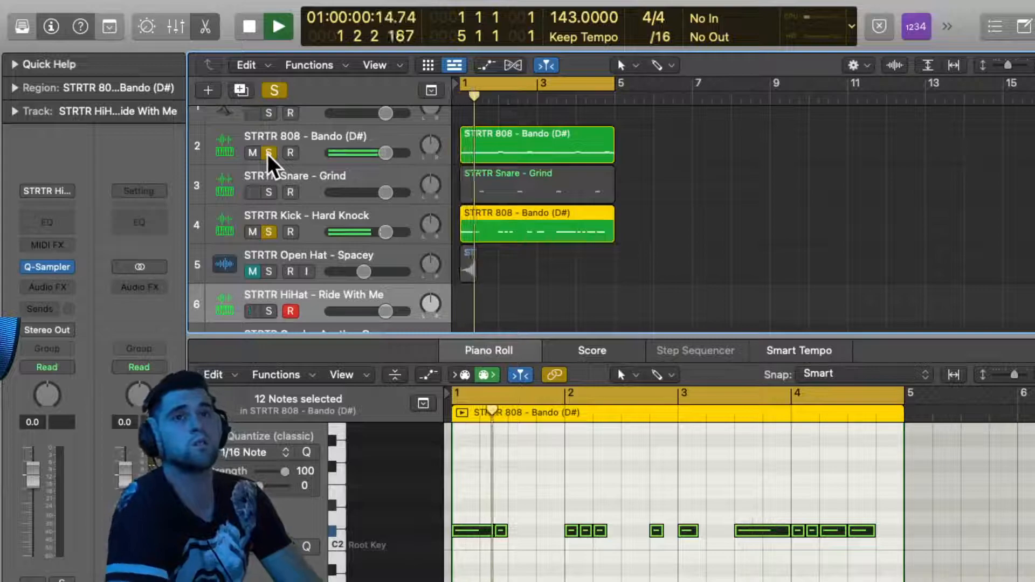
left_click(506, 462)
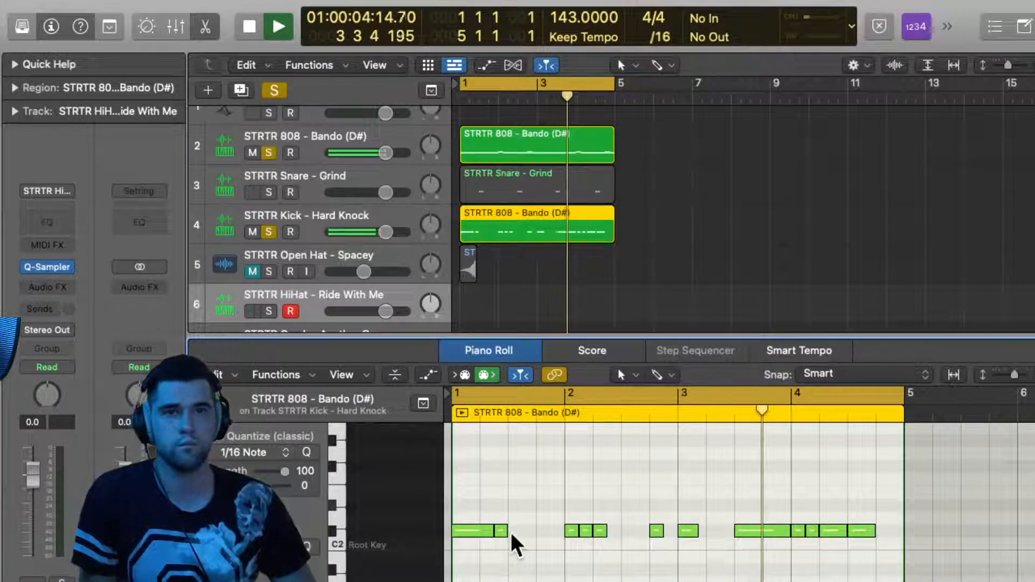
Shorten the first kick note in bar 1 further and play the soloed kick and 808 again
left_click(488, 532)
left_click_drag(487, 532, 471, 533)
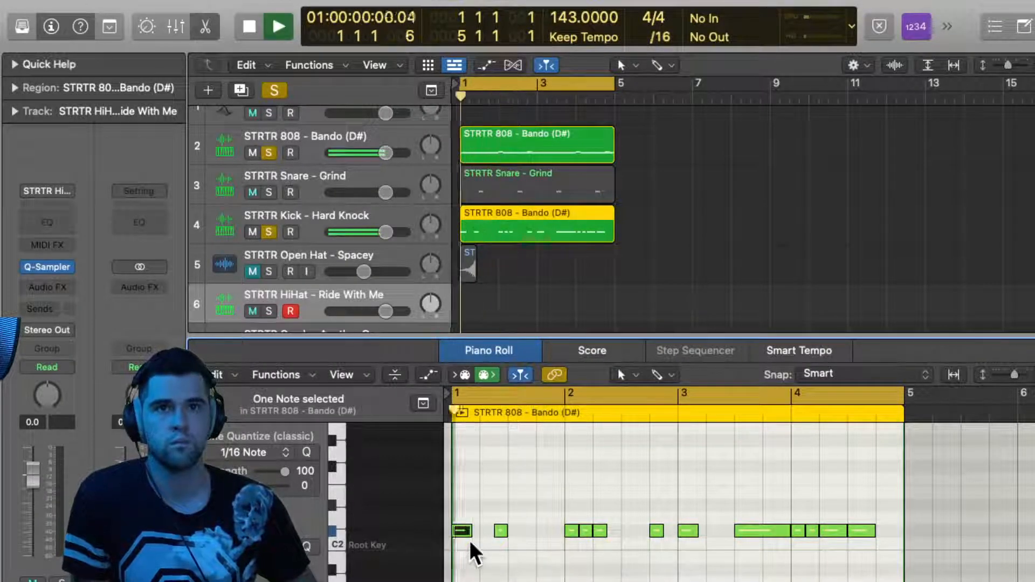
key("space")
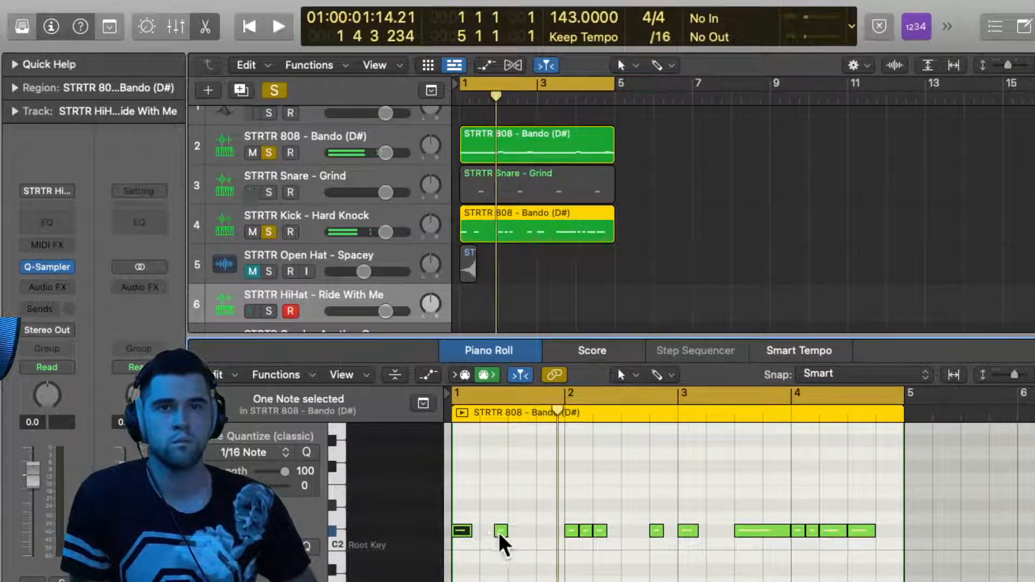
left_click_drag(499, 532, 498, 533)
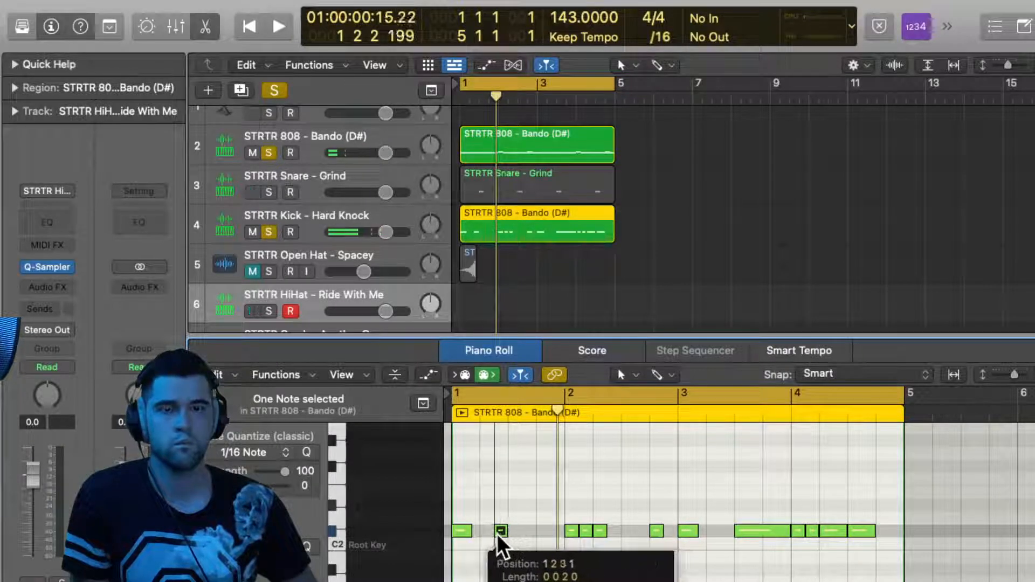
key("space")
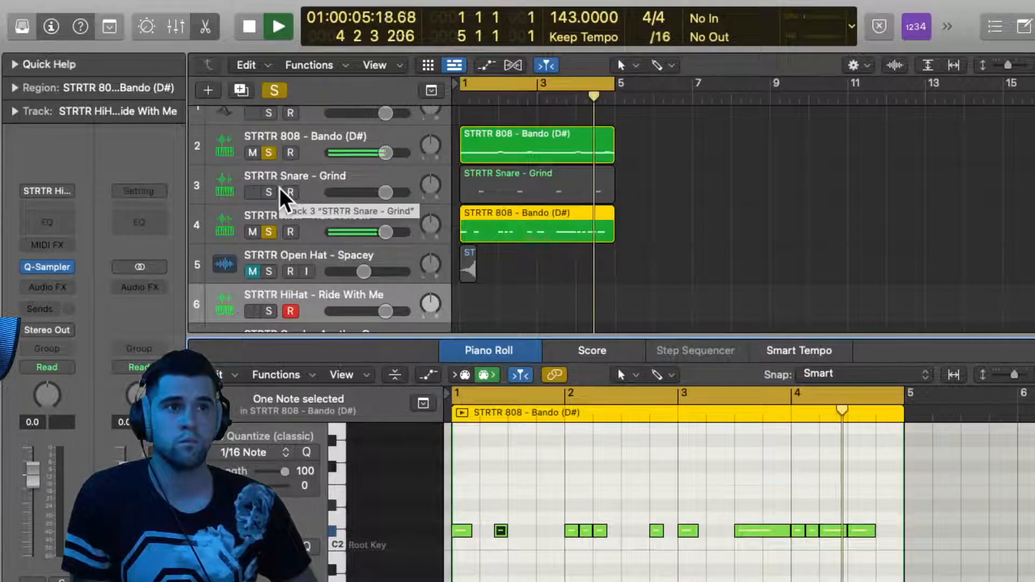
Delete the long kick note in bar 3 and the last kick note in bar 4, and play the loop
key("space")
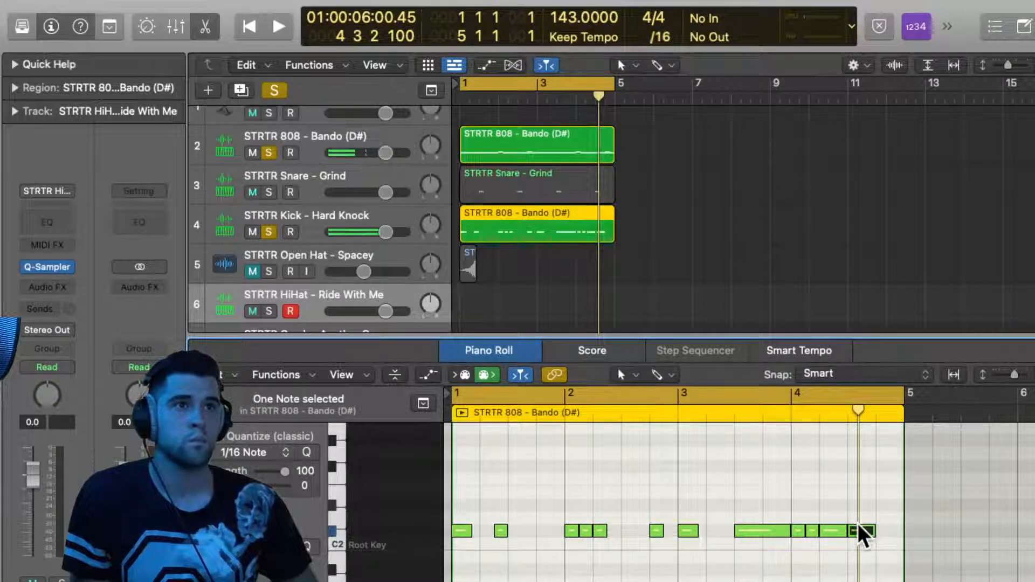
left_click(746, 527)
key("Delete")
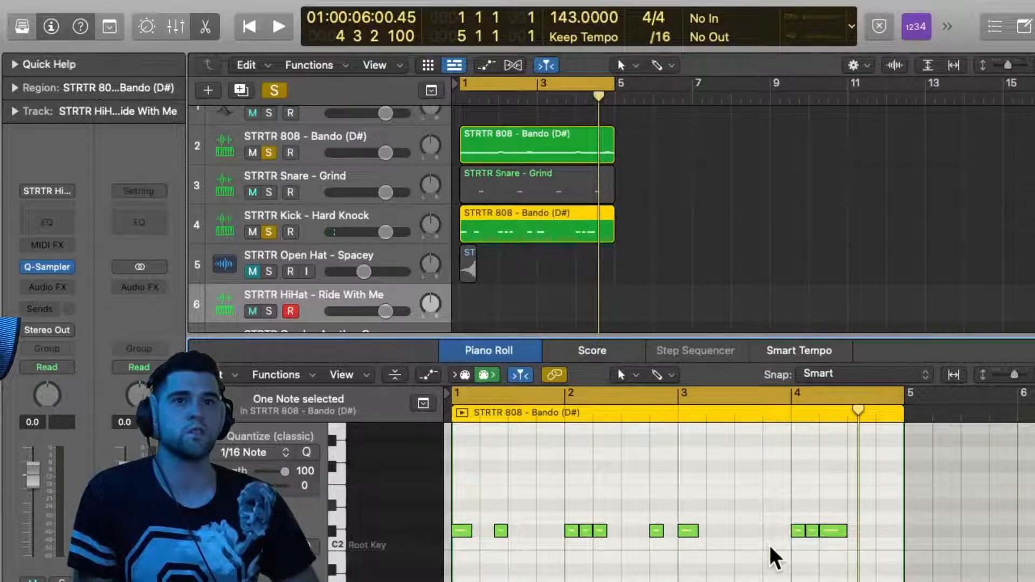
key("space")
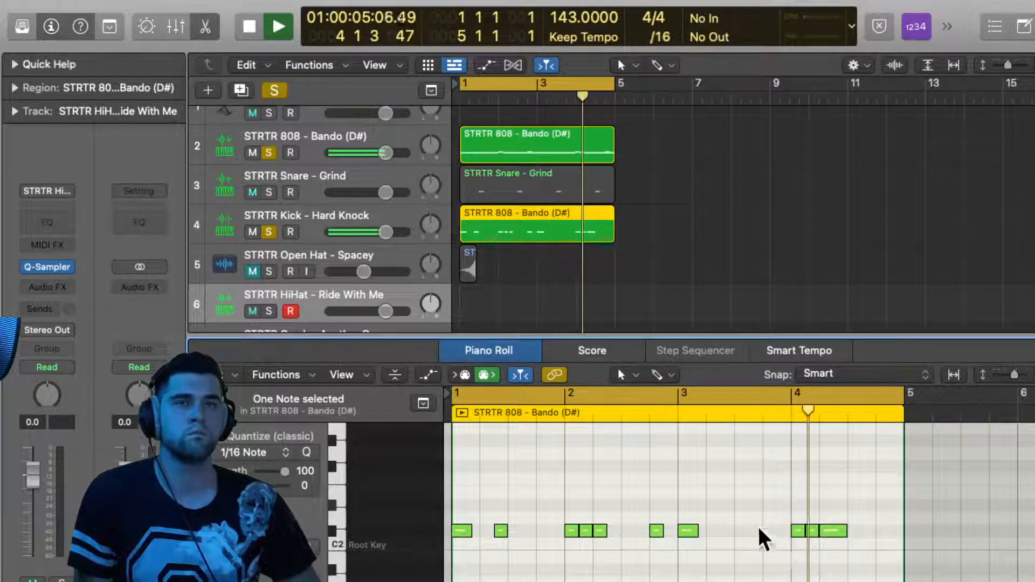
Add the STRTR Snare - Grind track to the soloed kick and 808
left_click(273, 192)
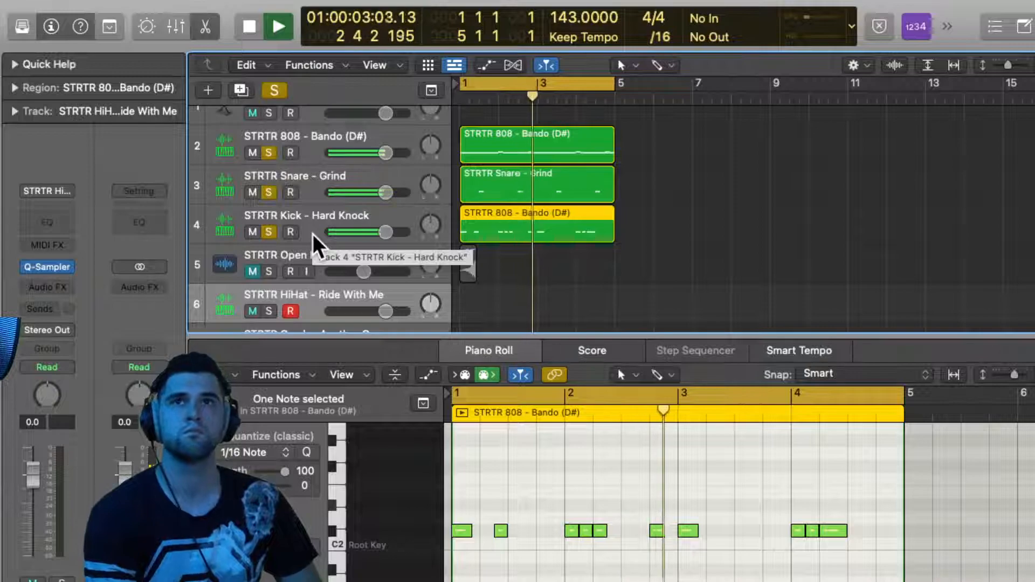
scroll(314, 211, "up", 2)
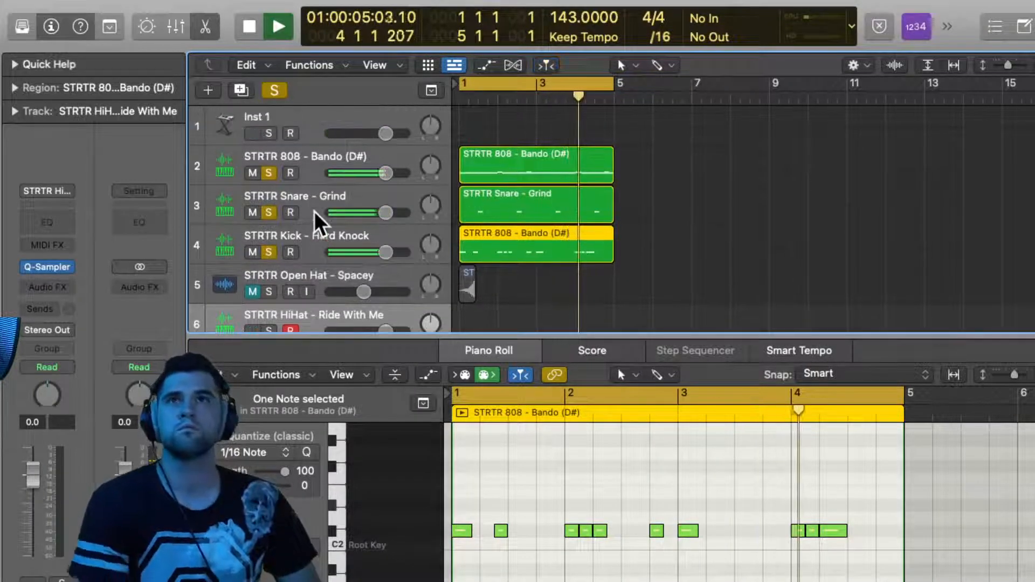
scroll(315, 212, "down", 1)
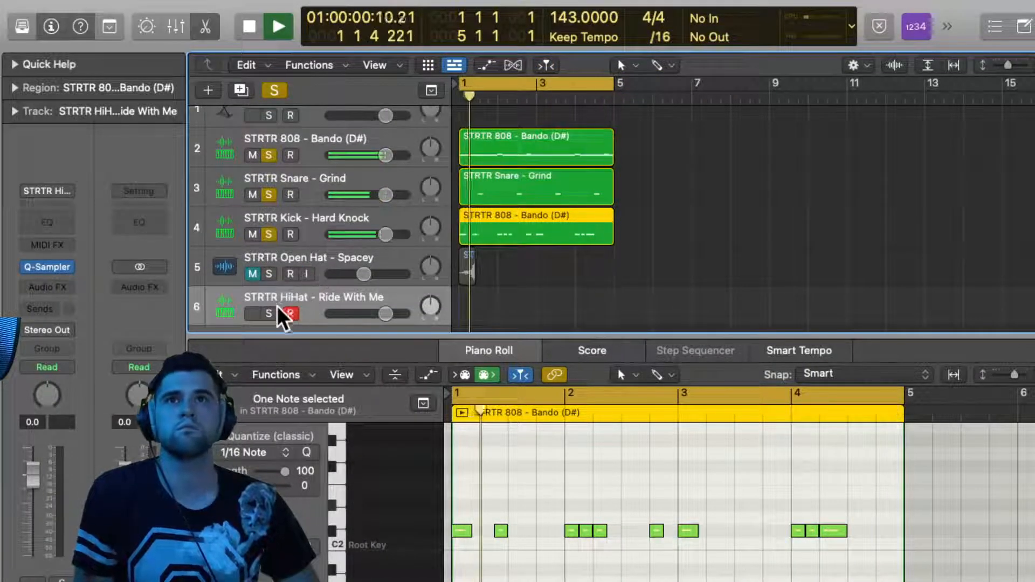
Solo the STRTR HiHat - Ride With Me track and create a four-bar MIDI region on it
left_click(299, 294)
scroll(263, 315, "up", 1)
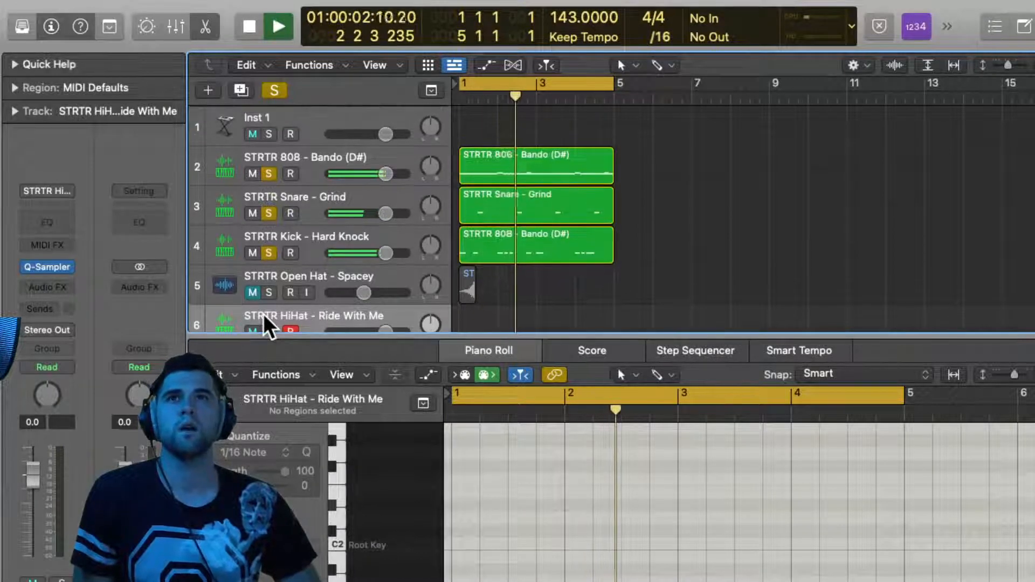
scroll(263, 313, "down", 2)
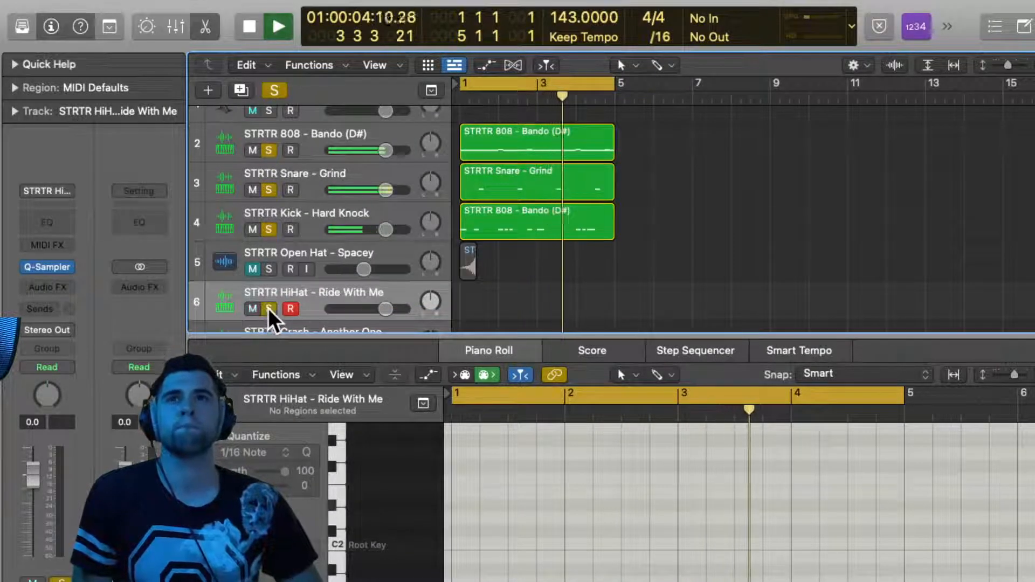
double_click(474, 306)
left_click_drag(498, 304, 614, 305)
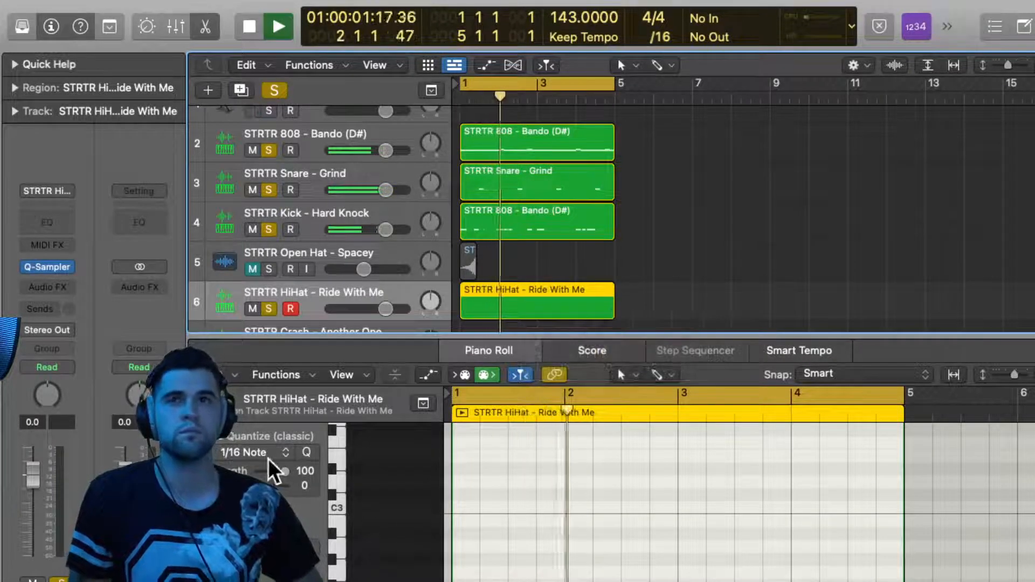
Assign the Brush Tool, try painting 1/16 hi-hat notes on C2 through bars 1 and 2, and undo the painted notes
left_click(667, 374)
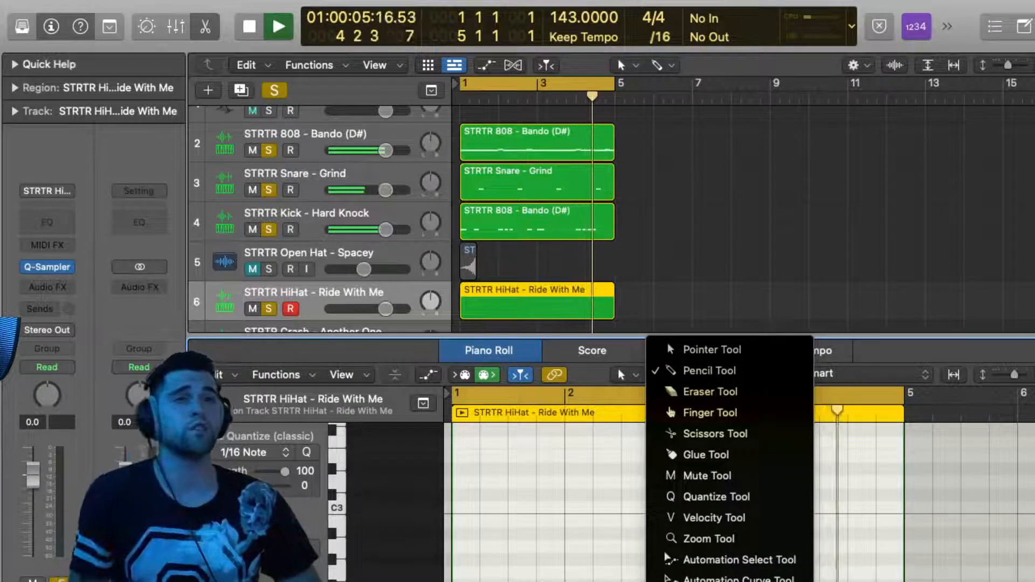
left_click(706, 581)
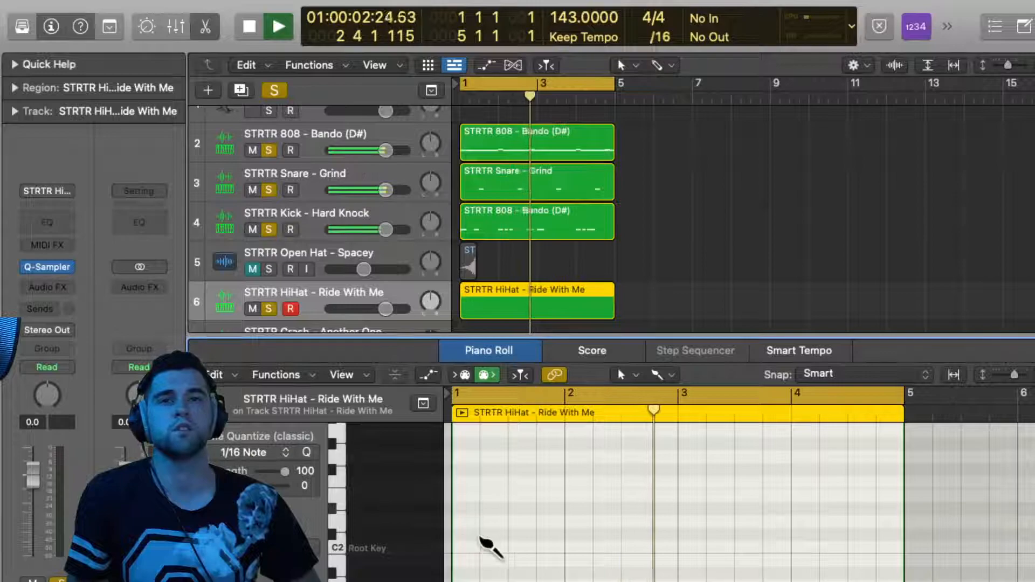
left_click_drag(455, 547, 676, 549)
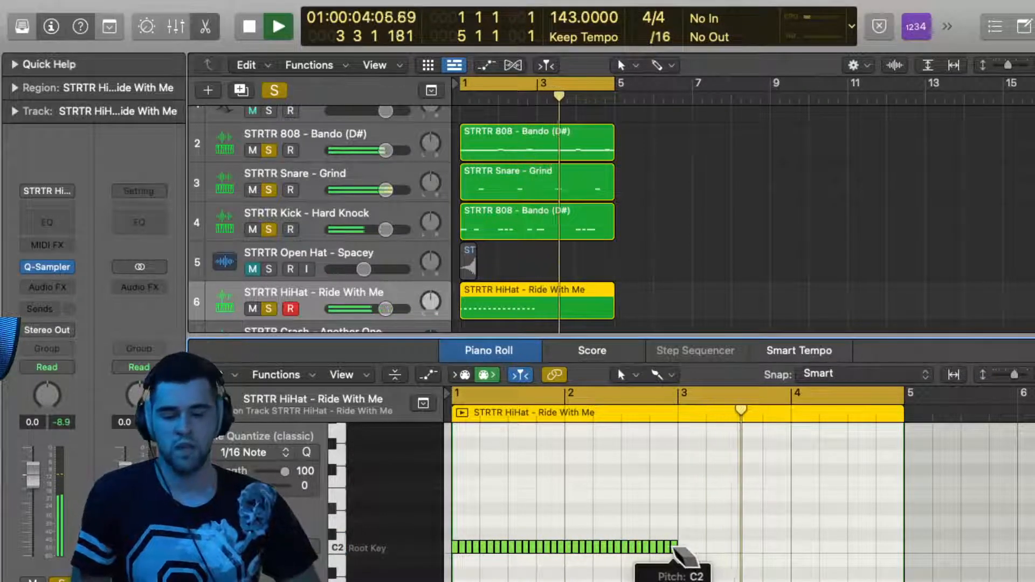
key("super+z")
Paint 1/8-note hi-hats on C2 across all four bars and set the quantize swing to 12
left_click(251, 452)
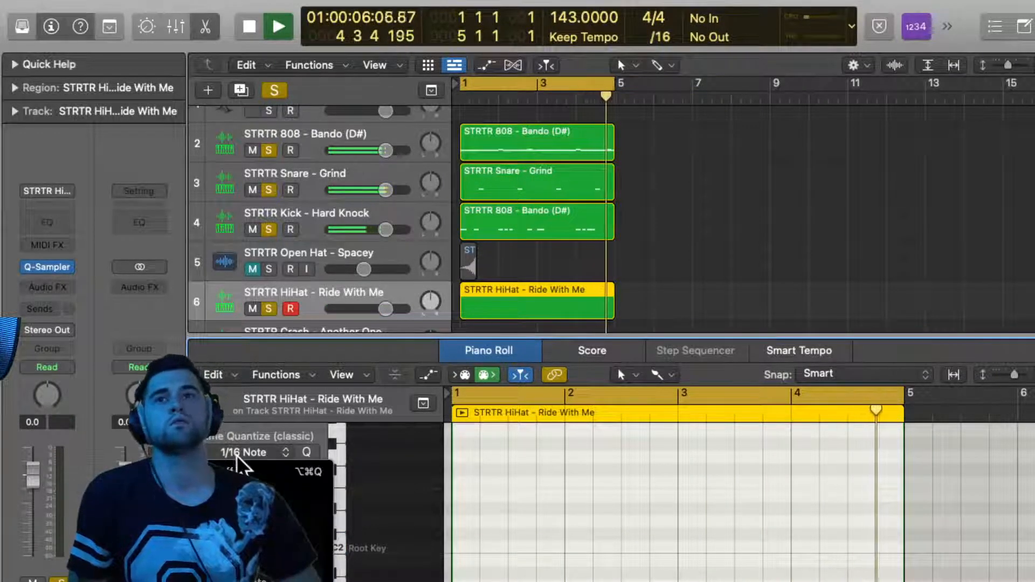
left_click(259, 548)
left_click_drag(458, 546, 899, 547)
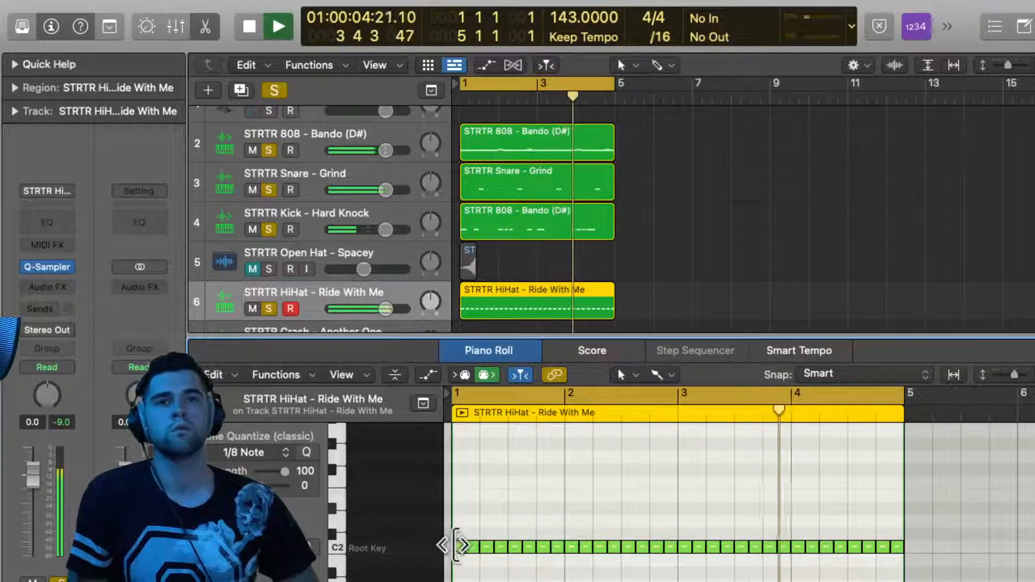
left_click_drag(258, 486, 262, 485)
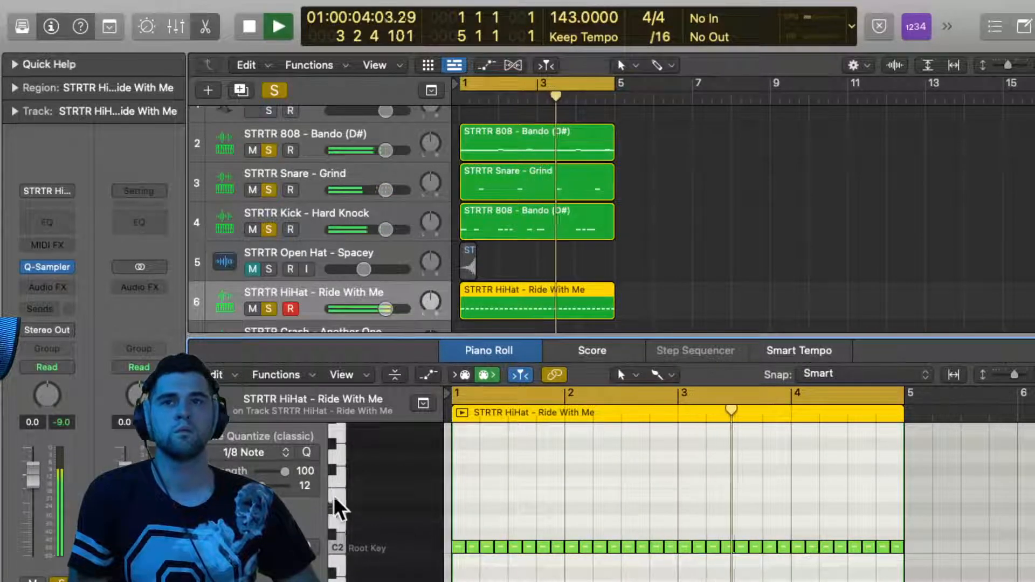
Apply the Random Velocity transform to all hi-hat notes with a range of 110 to 74
left_click(457, 546)
key("super+a")
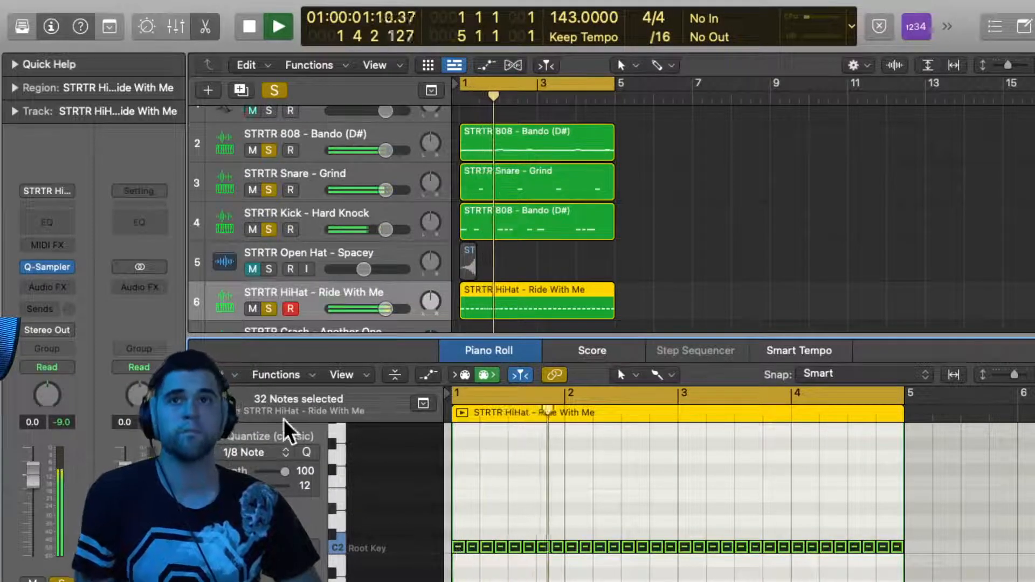
left_click(299, 377)
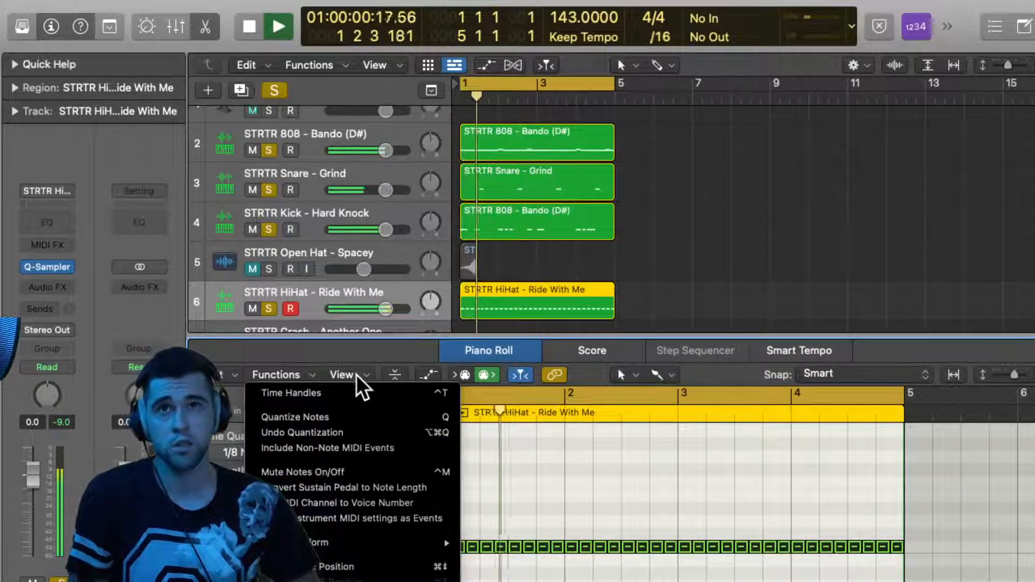
mouse_move(381, 537)
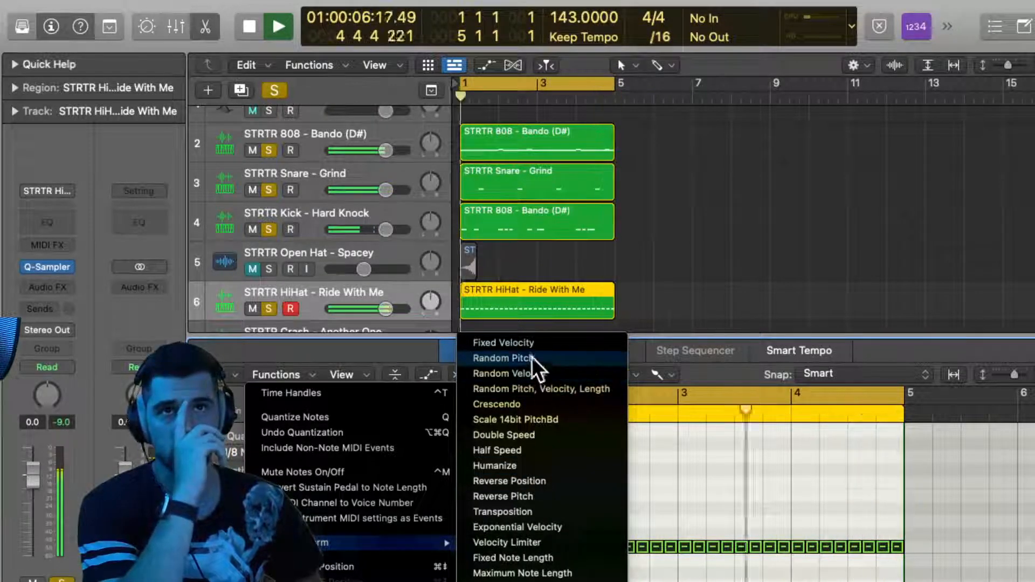
left_click(532, 376)
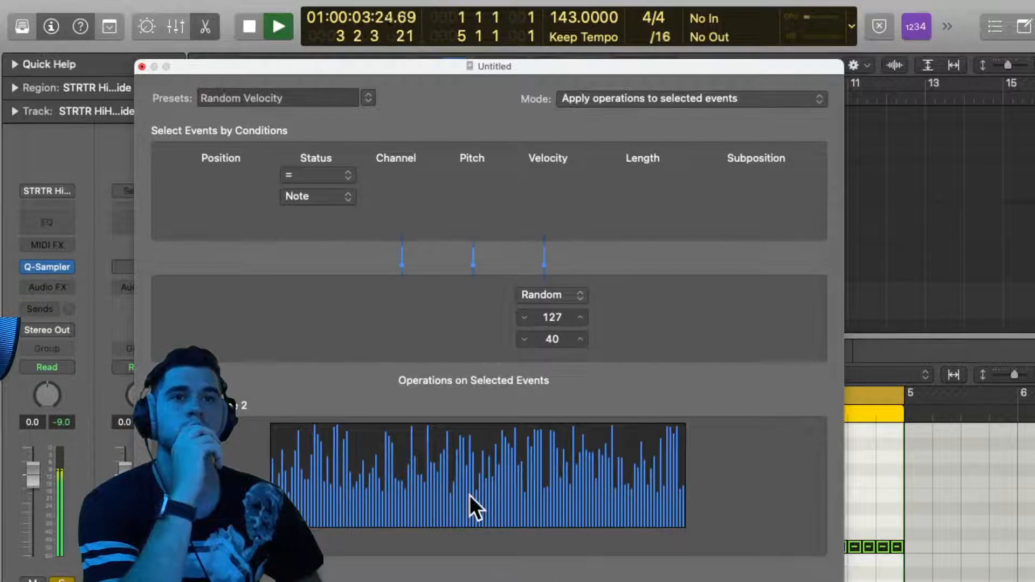
mouse_move(553, 339)
left_mouse_down()
mouse_move(557, 317)
mouse_move(557, 326)
left_mouse_up()
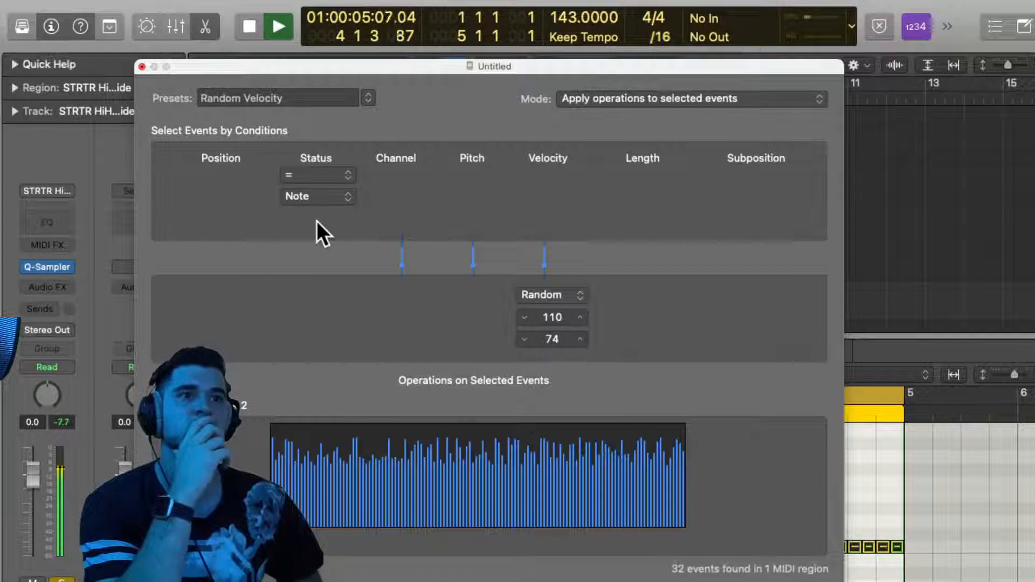
left_click(140, 66)
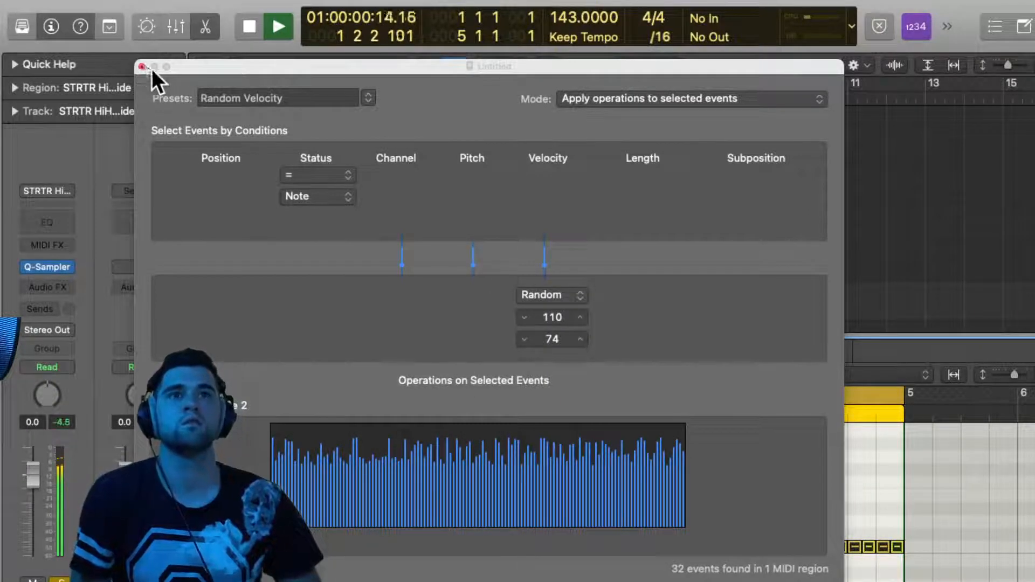
left_click(142, 65)
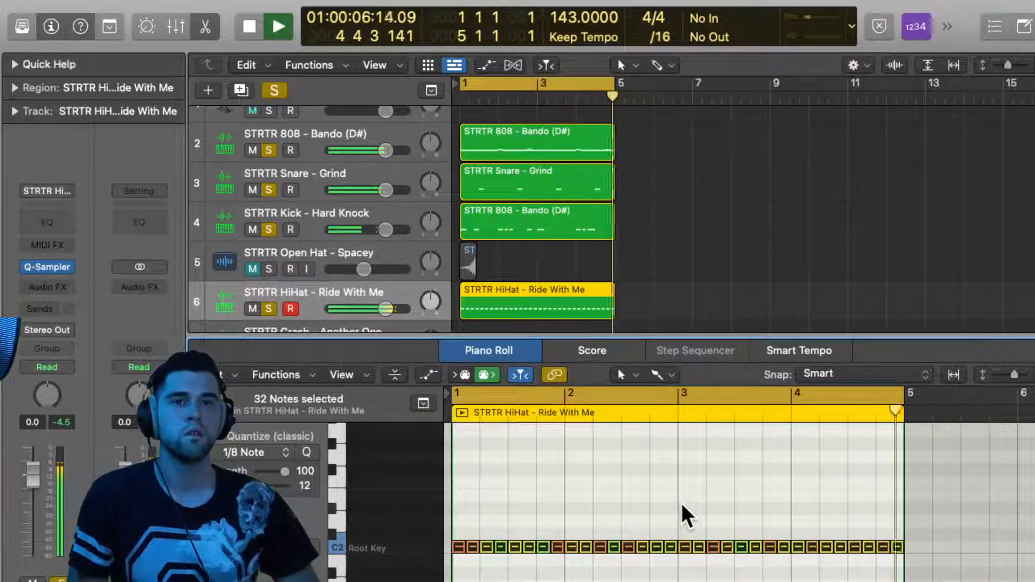
Stop playback and delete the first hi-hat note in bar 1
scroll(567, 511, "up", 5)
scroll(567, 511, "left", 5)
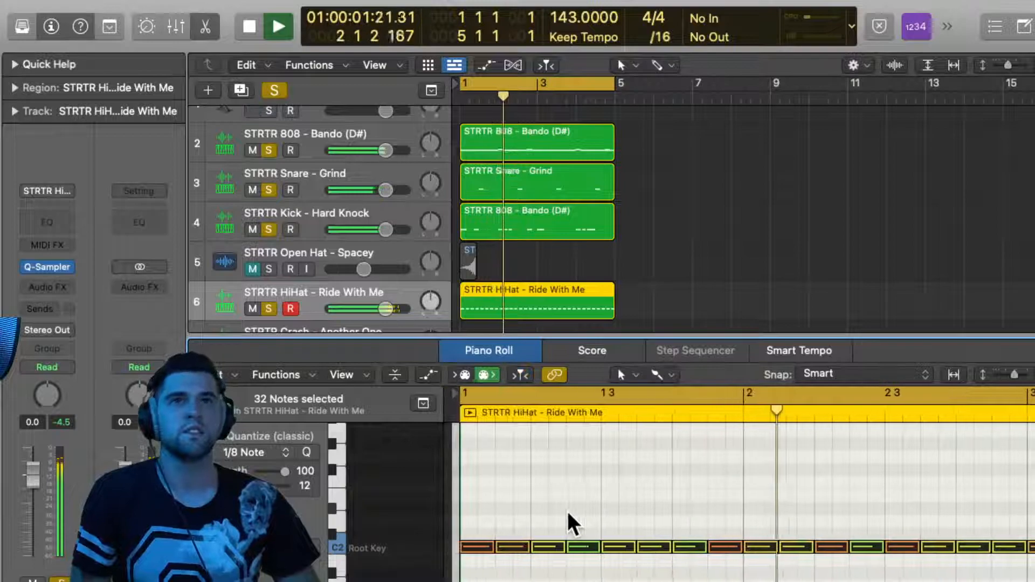
key("space")
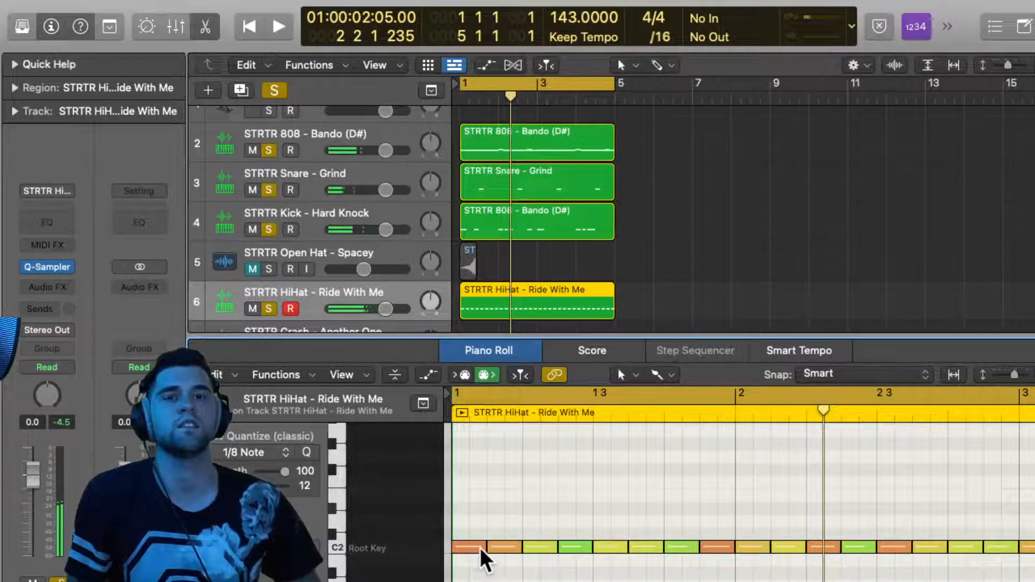
left_click(473, 546)
key("Delete")
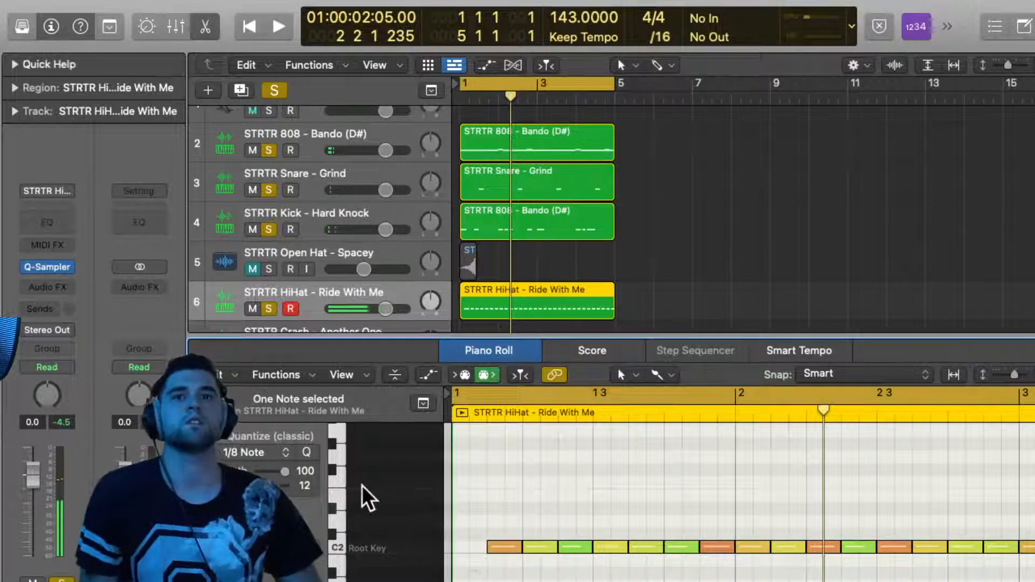
Set the quantize to 1/32 Note and fill the gap at the start of bar 1 with four C2 hi-hat notes
left_click(240, 452)
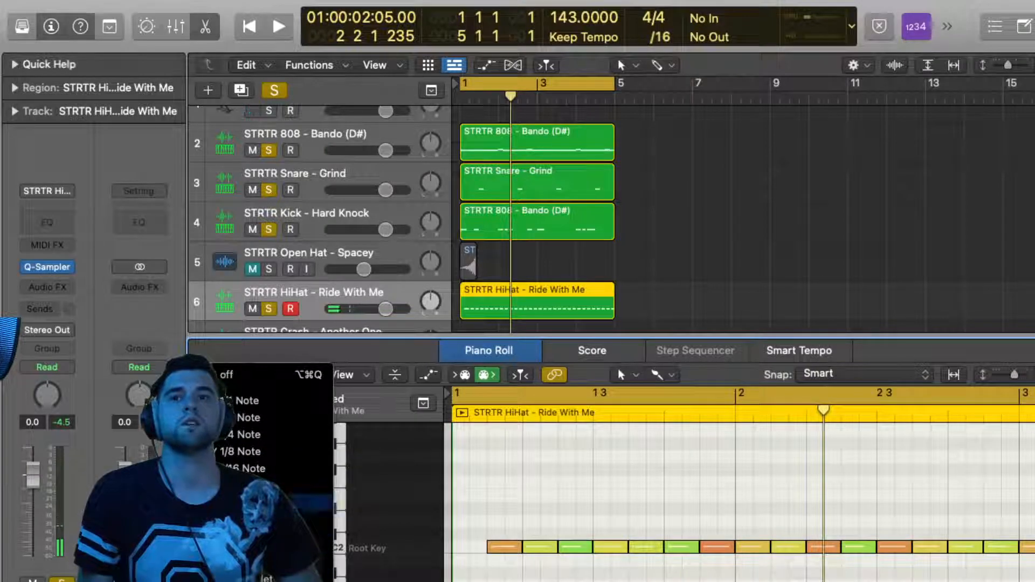
left_click(269, 486)
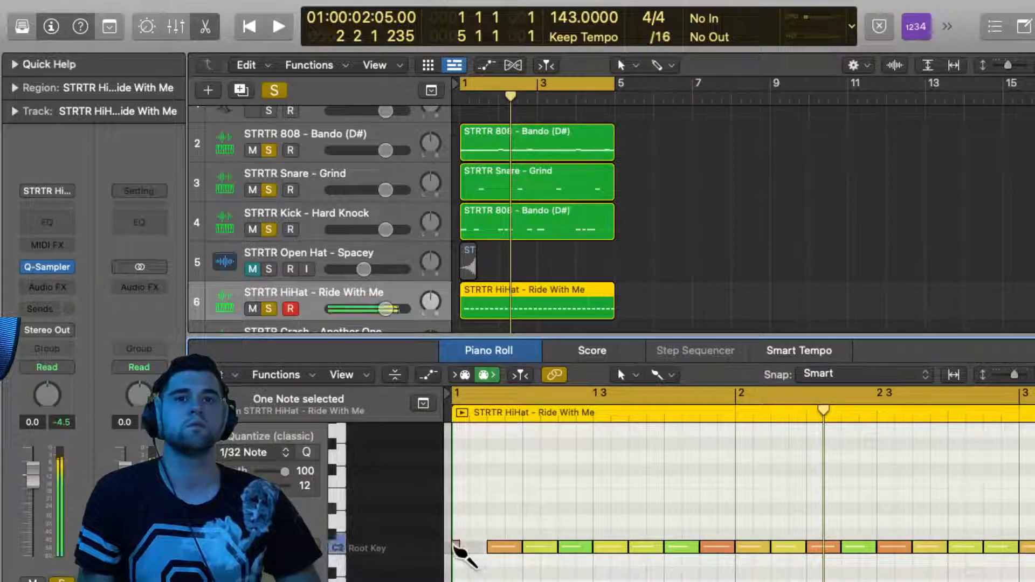
key("space")
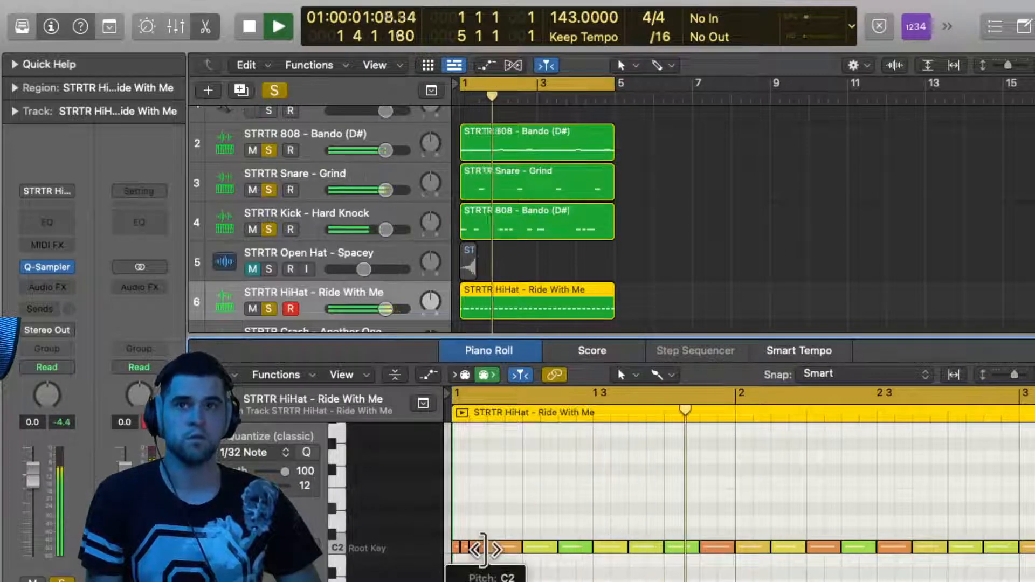
key("space")
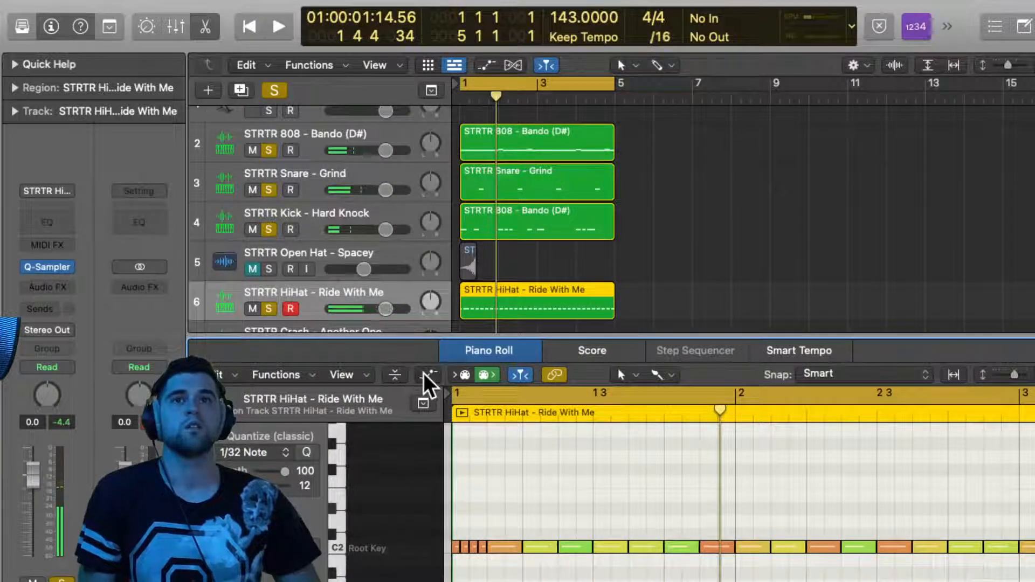
Shape the velocities of the first five hi-hat notes into a rising ramp and listen to the roll in the loop
left_click(427, 375)
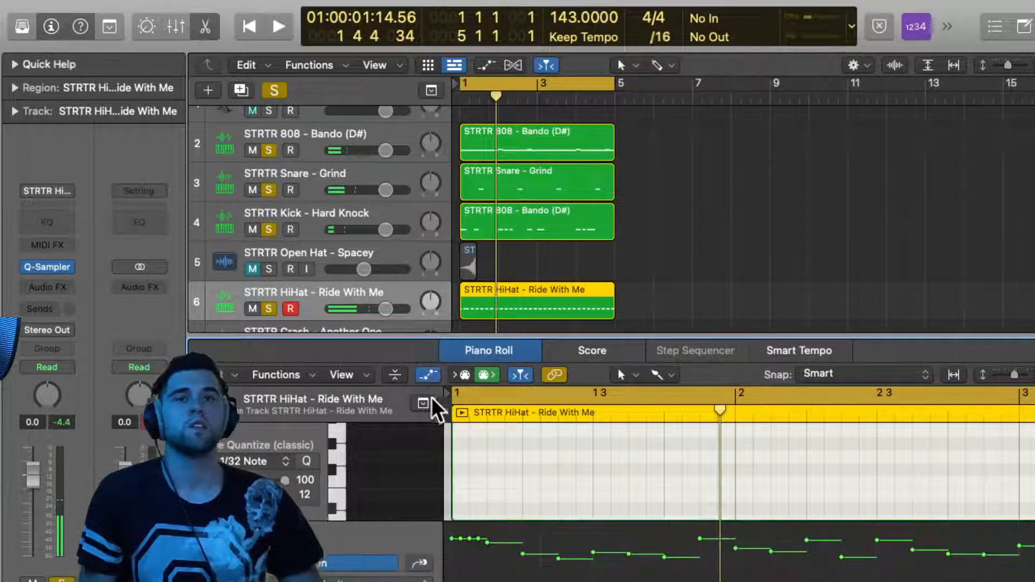
left_click(487, 551)
key("space")
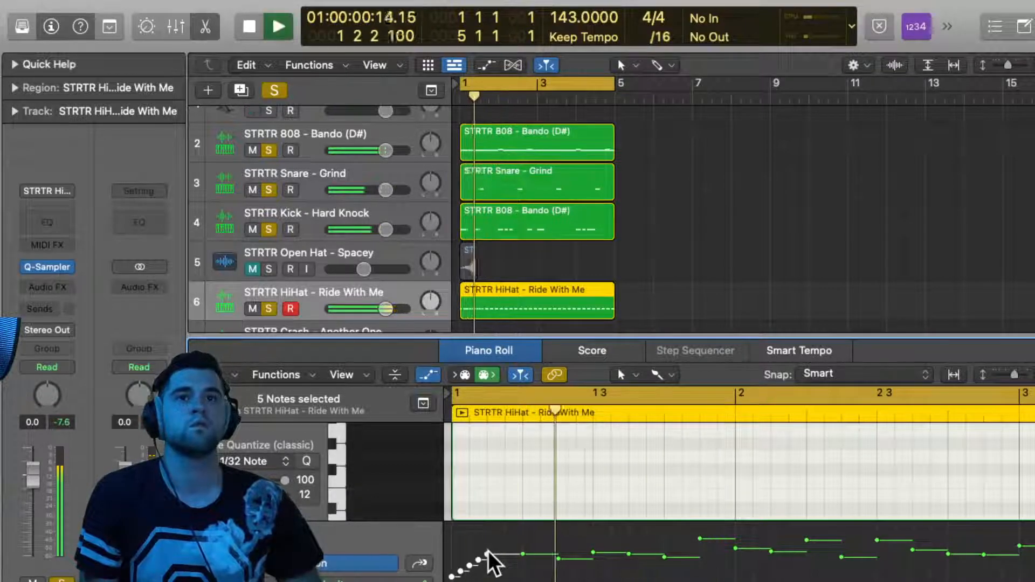
key("space")
key("space")
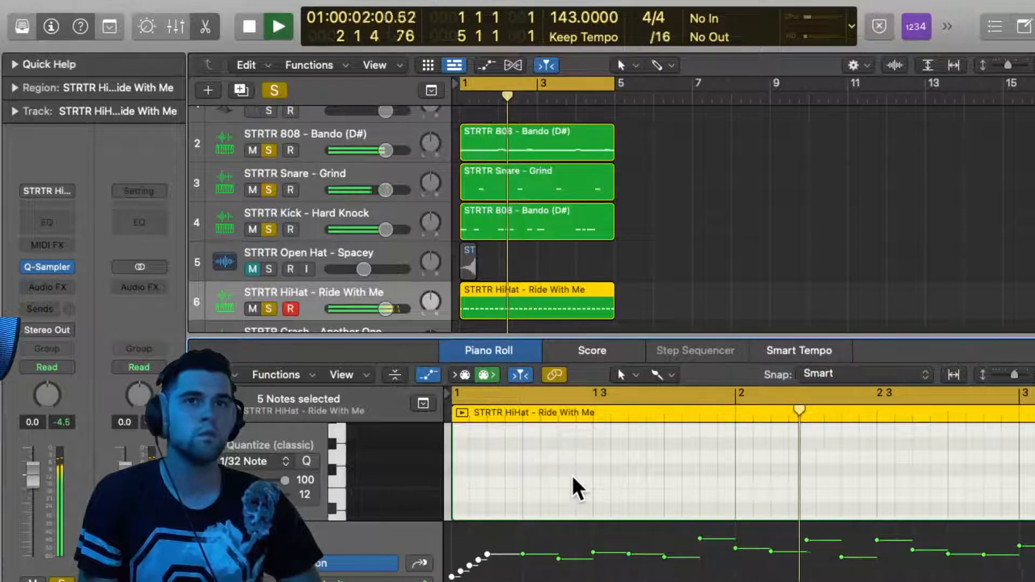
scroll(657, 487, "left", 3)
scroll(657, 488, "down", 3)
scroll(658, 487, "up", 3)
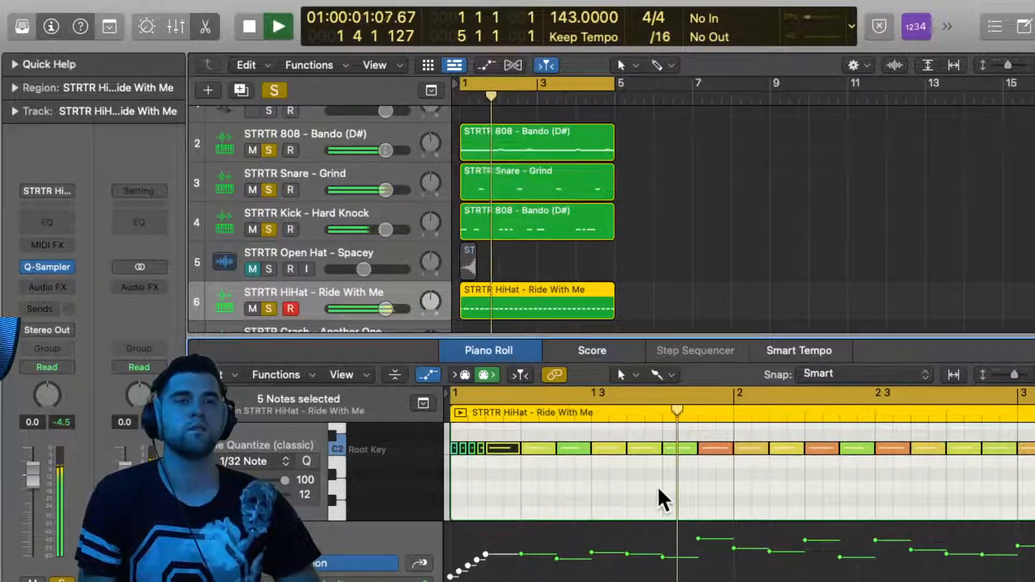
key("space")
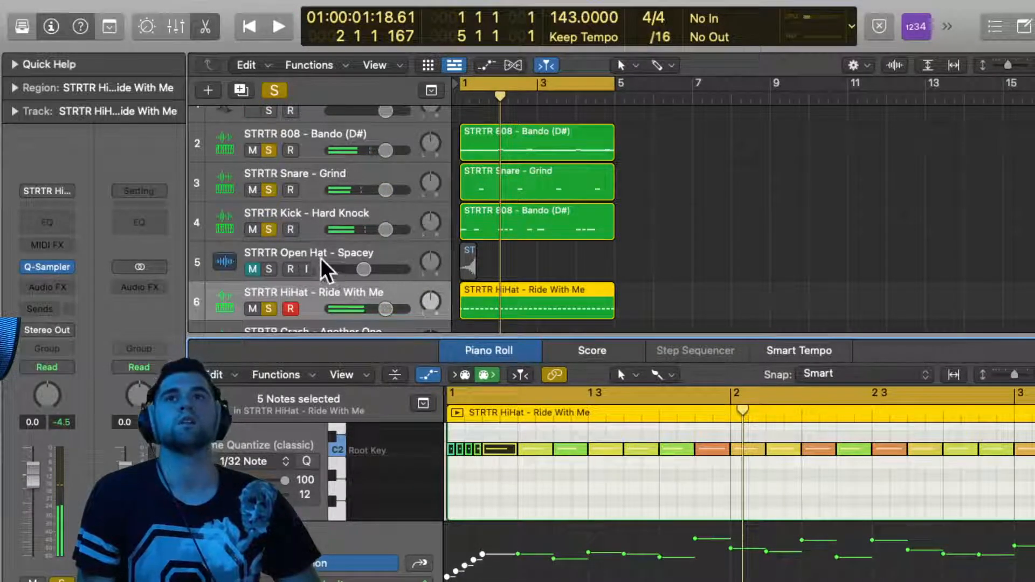
Solo the STRTR Crash - Another One track and create a four-bar MIDI region on it
scroll(316, 258, "down", 1)
left_click(303, 295)
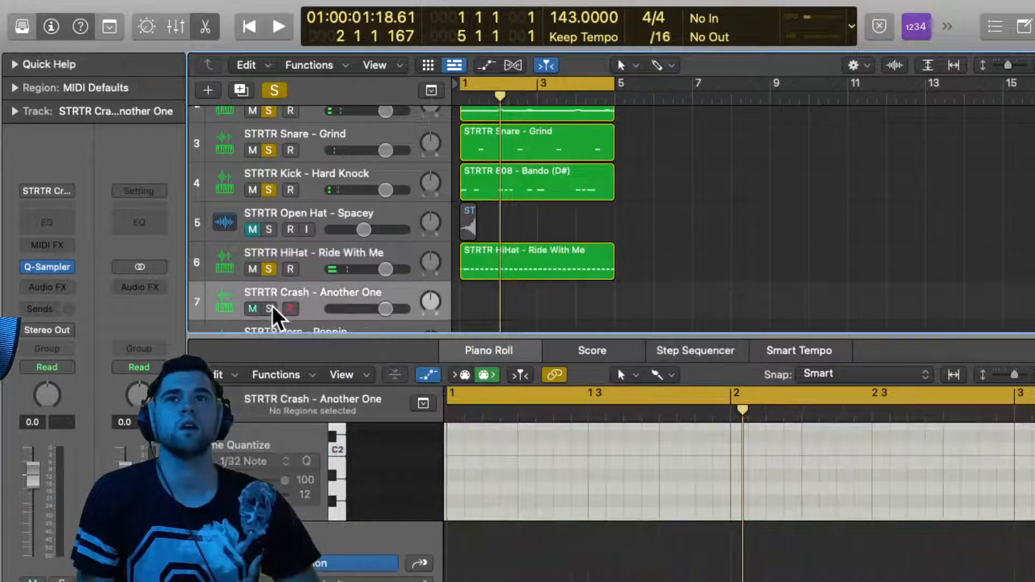
double_click(477, 313)
left_click_drag(493, 305, 612, 310)
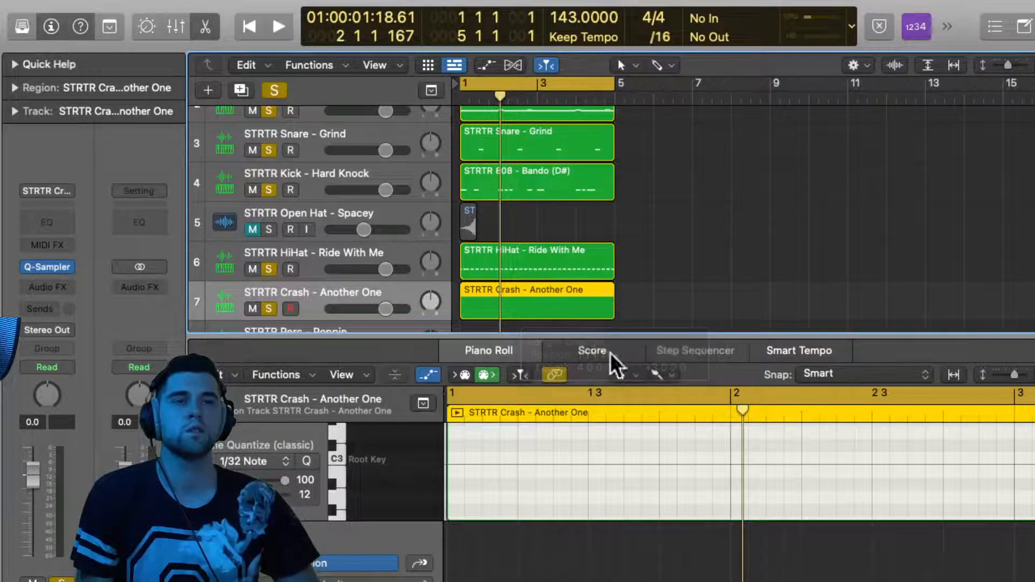
Add a C3 crash note on beat 4 of bar 1 and lower its velocity while the loop plays
left_click(662, 457)
key("space")
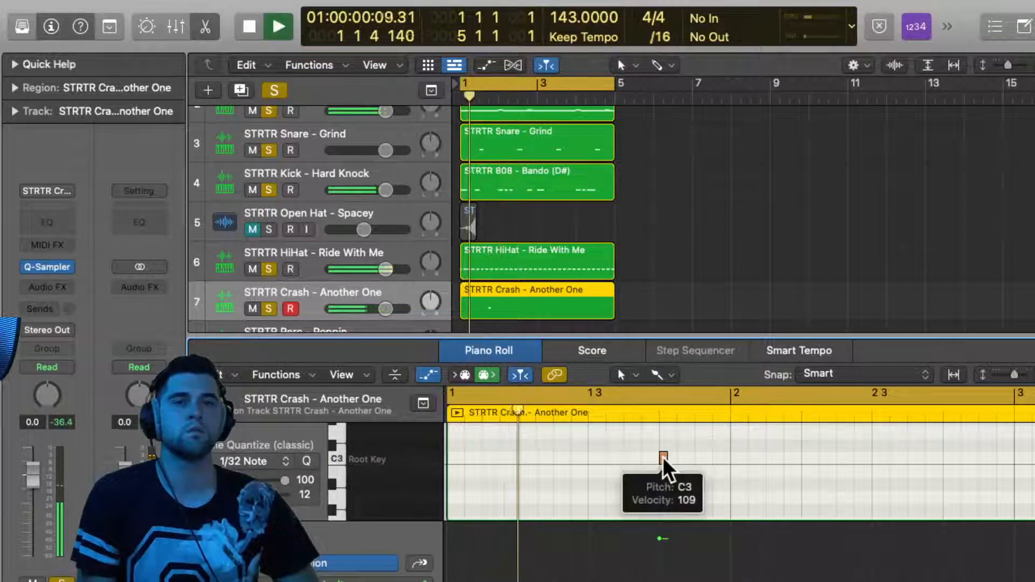
left_click_drag(659, 538, 663, 567)
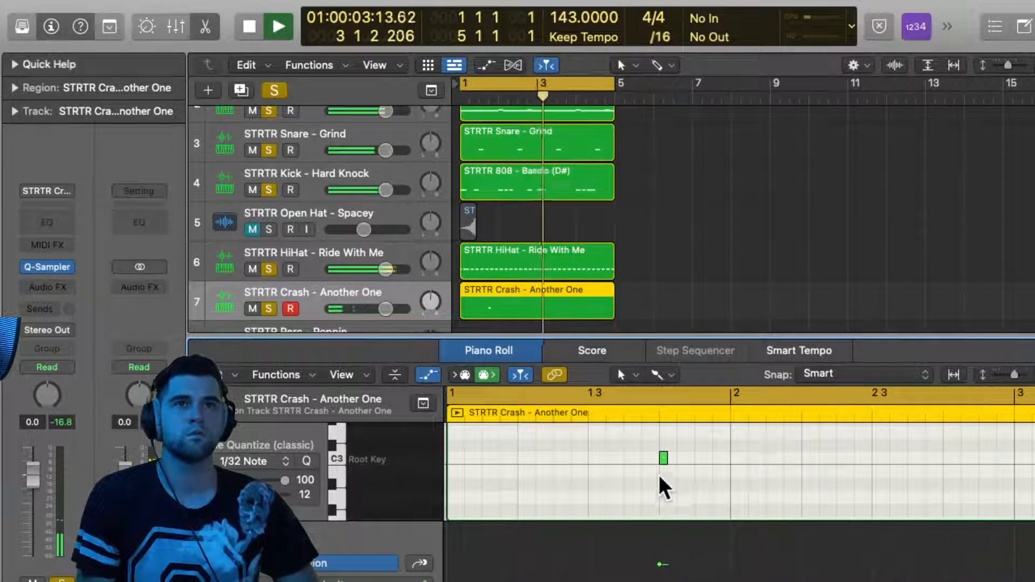
Add a second C3 crash note at the very start of bar 1 and play the loop from the beginning
scroll(659, 459, "left", 10)
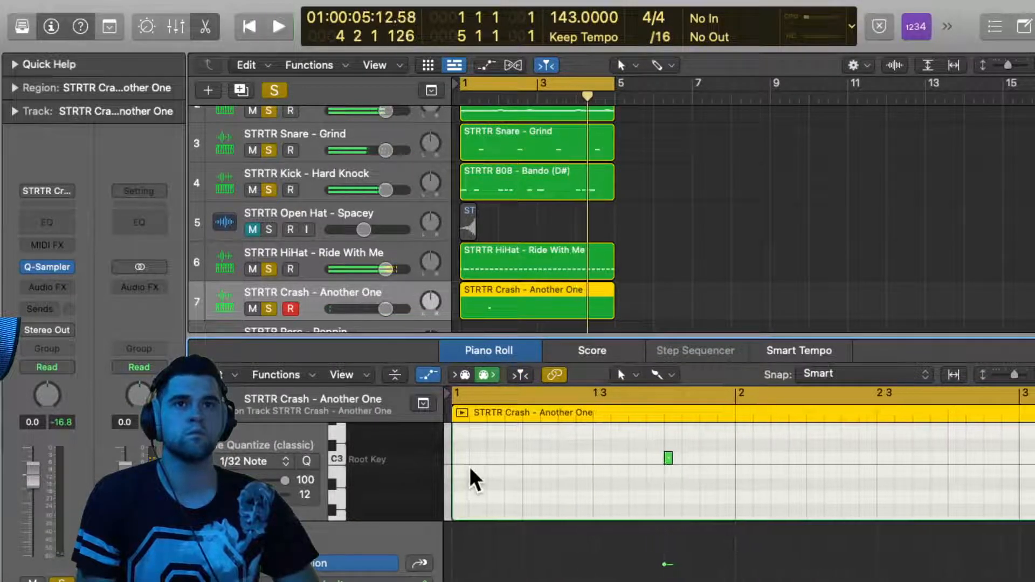
key("Return")
key("space")
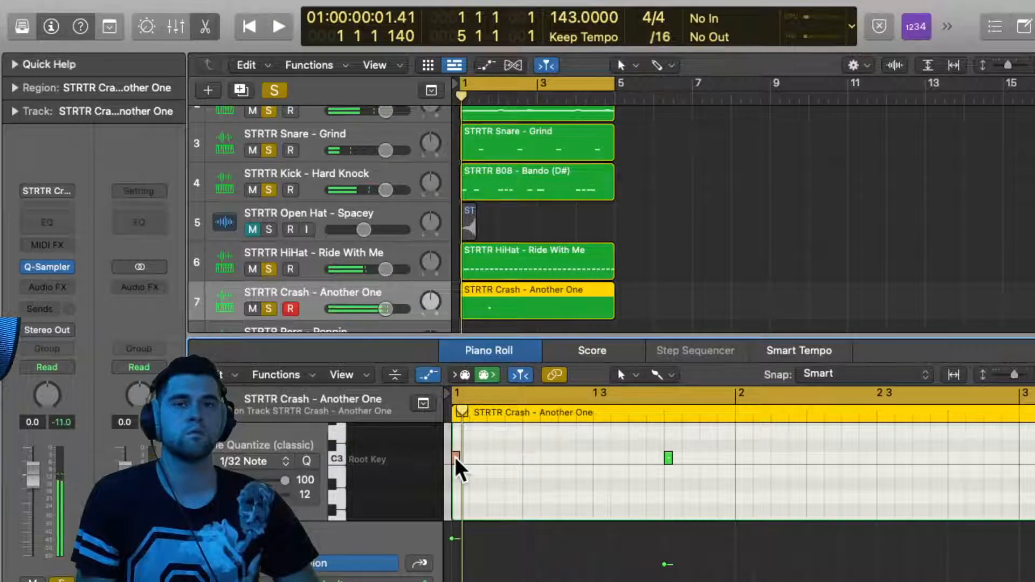
key("space")
left_click(455, 457, "super")
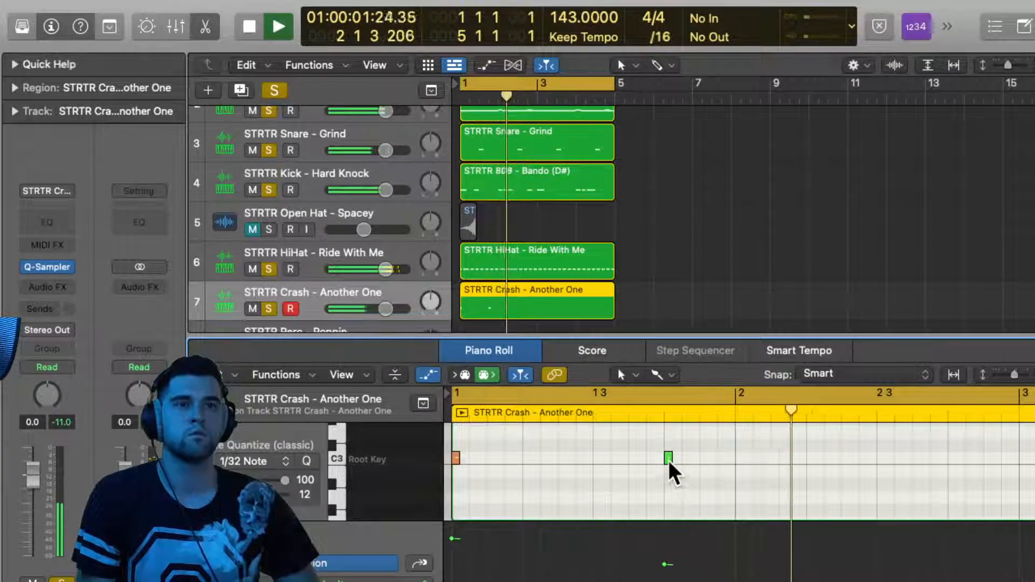
Lower the velocity of the crash note at the very start of bar 1 while the loop plays
mouse_move(669, 460)
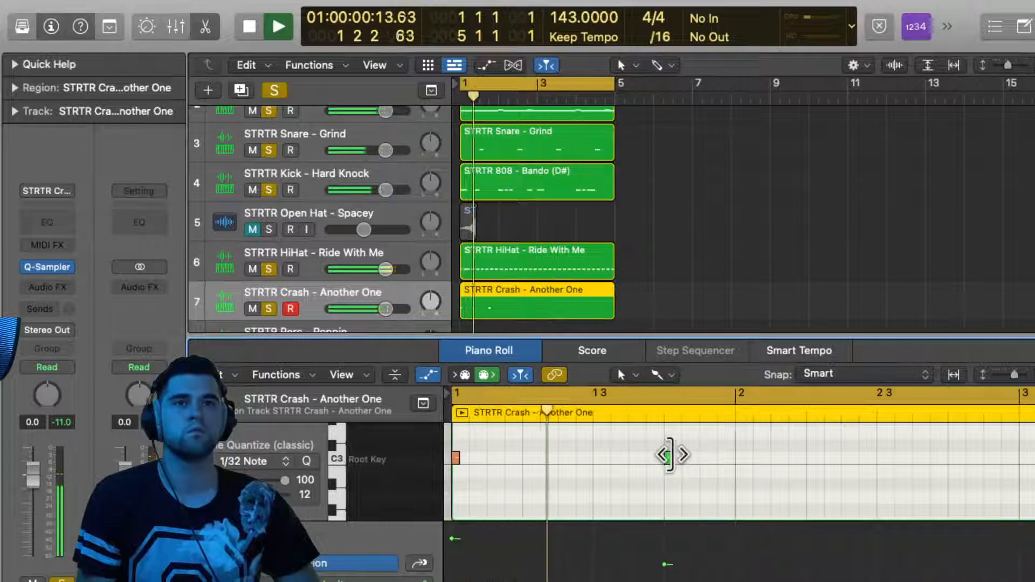
left_click_drag(451, 536, 451, 546)
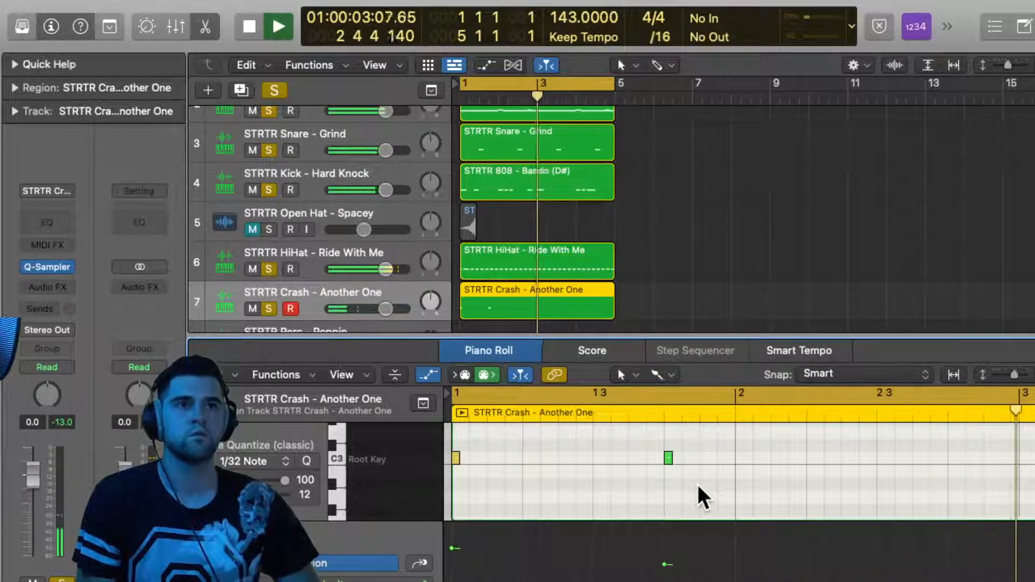
Try out extra C3 crash notes in bar 4 and bar 2, and remove them again
left_click(685, 458, "super")
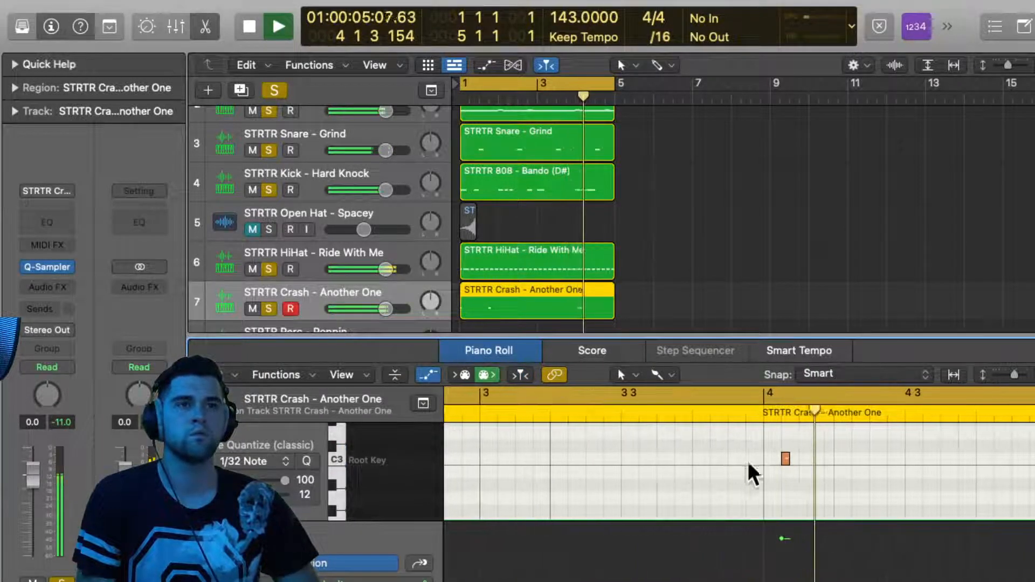
key("space")
key("space")
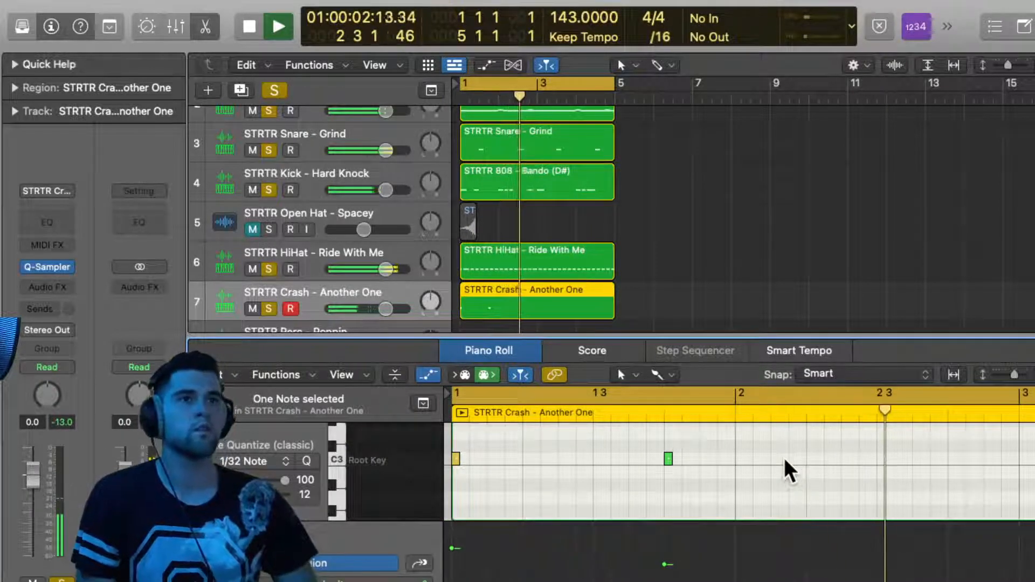
scroll(495, 279, "down", 1)
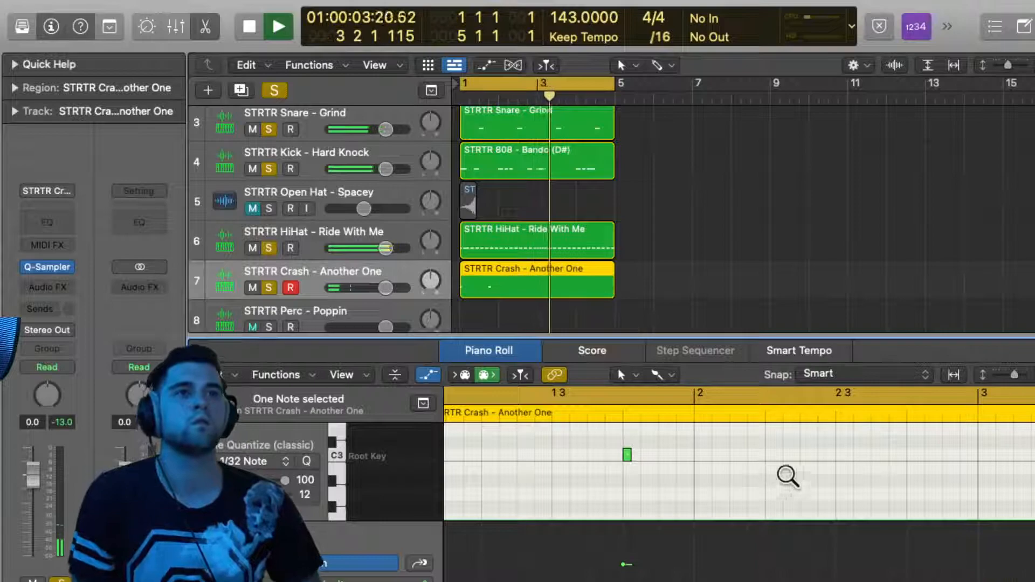
left_click(785, 454)
left_click(820, 453)
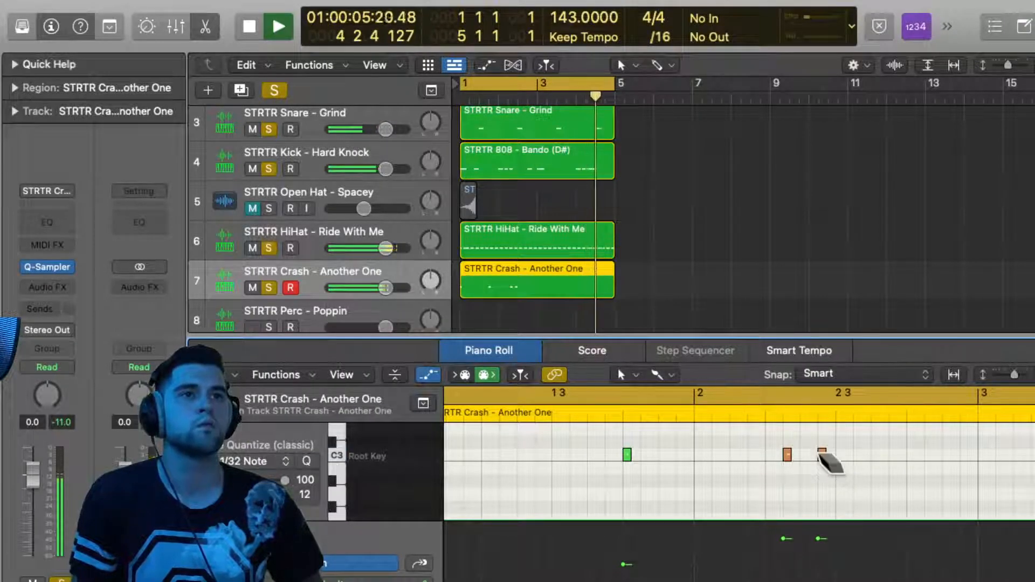
left_click_drag(782, 539, 785, 561)
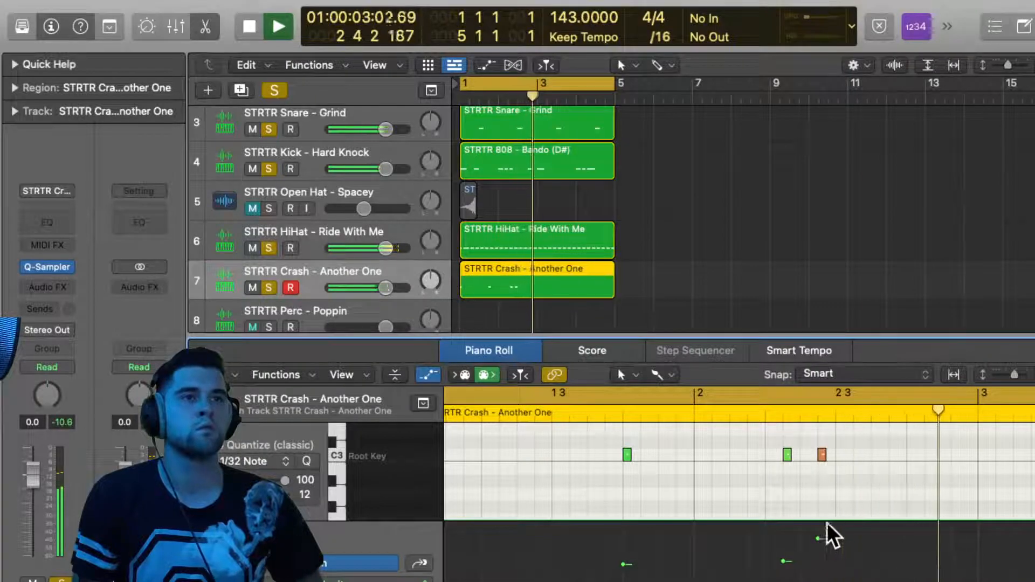
left_click_drag(792, 458, 769, 450)
key("Delete")
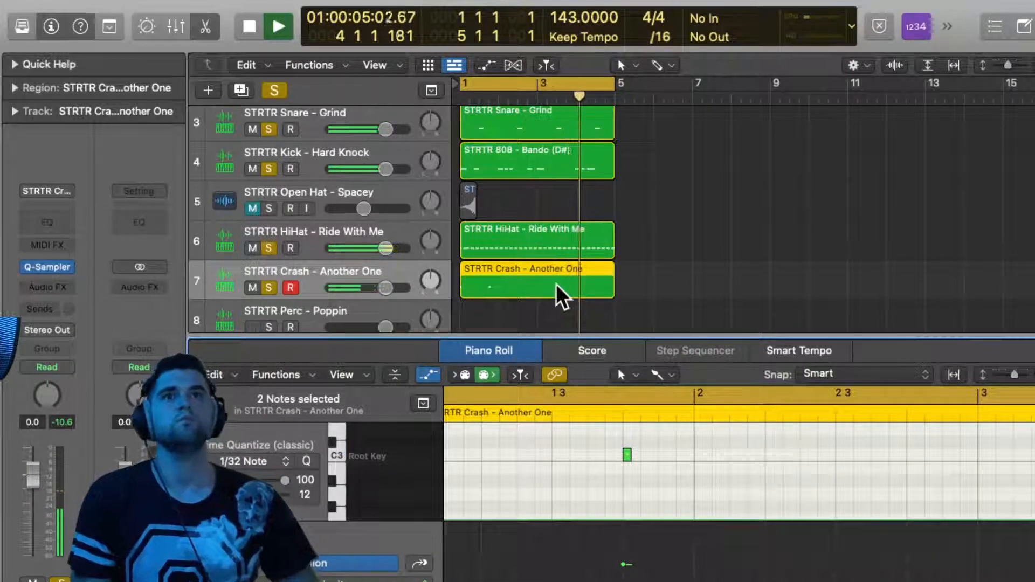
Solo the STRTR Perc - Poppin track and create a four-bar MIDI region on it
scroll(539, 282, "down", 2)
left_click(269, 288)
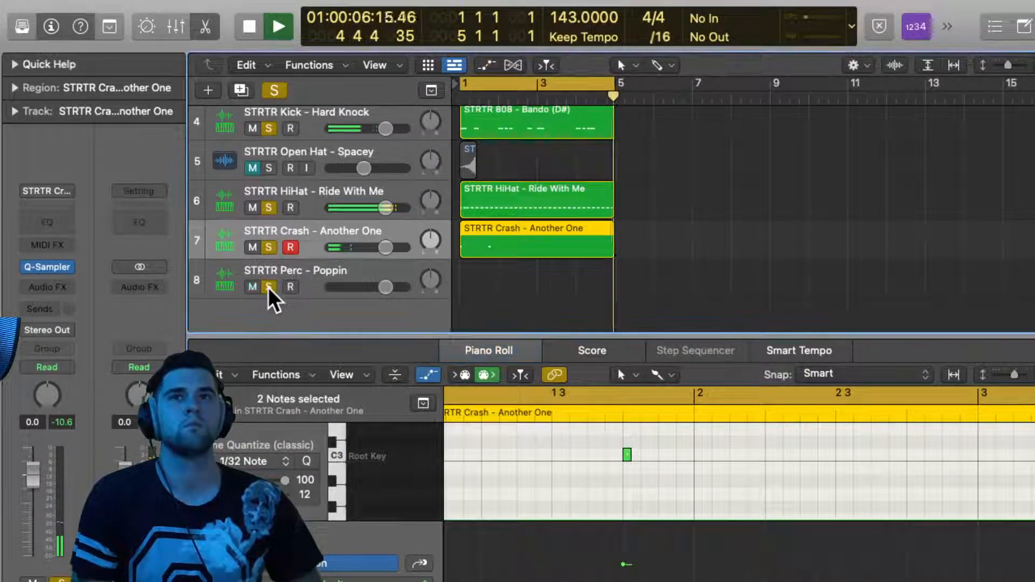
left_click(469, 281)
left_click_drag(499, 288, 614, 291)
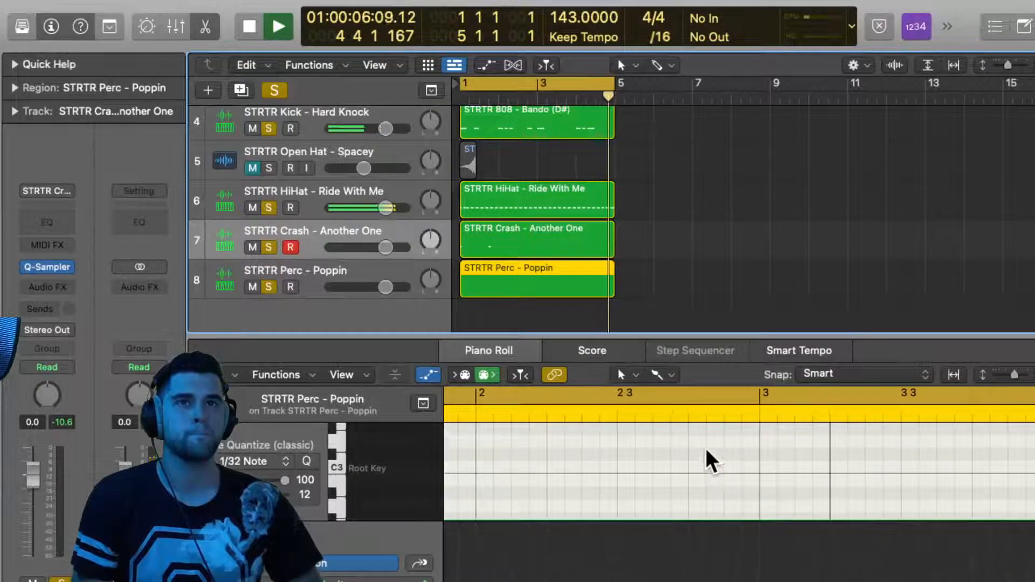
Add two C3 perc notes on consecutive sixteenths in the second half of bar 2's first beat and play the loop
left_click(523, 464)
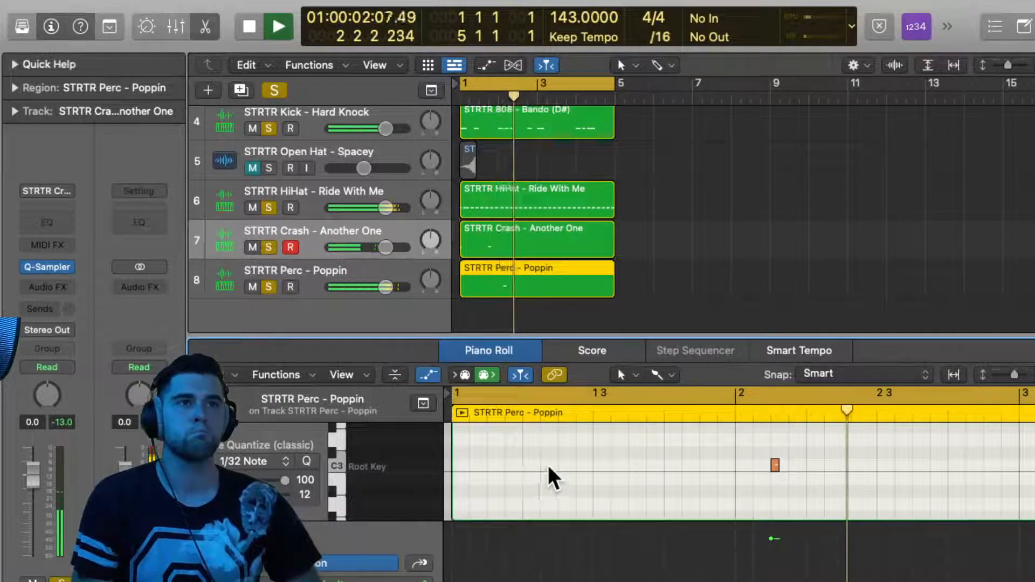
left_click(793, 464)
key("space")
key("space")
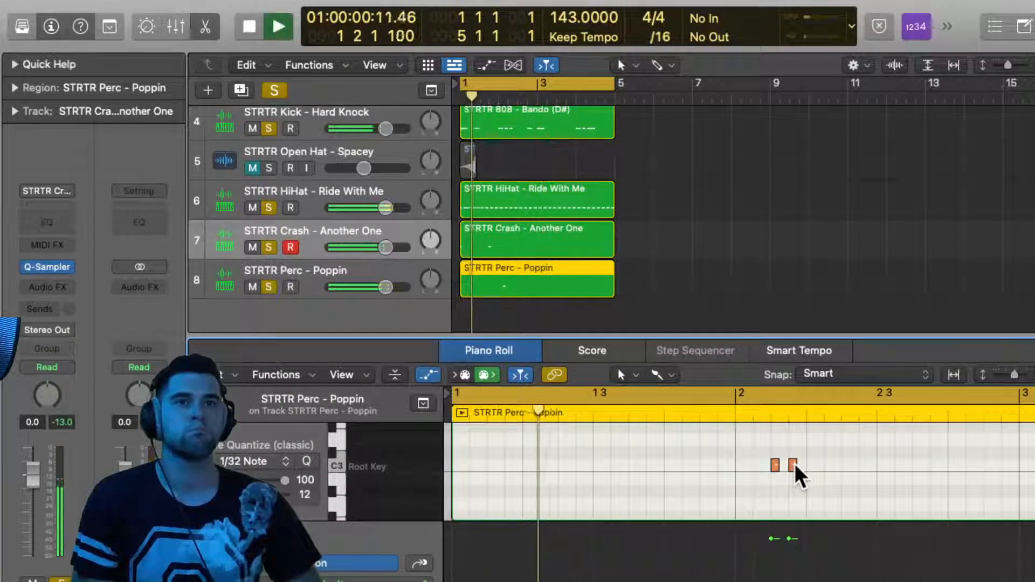
Shift the second perc note to the second half of beat 2 in bar 2, auditioning the loop after each move
key("space")
left_click_drag(795, 463, 806, 466)
key("space")
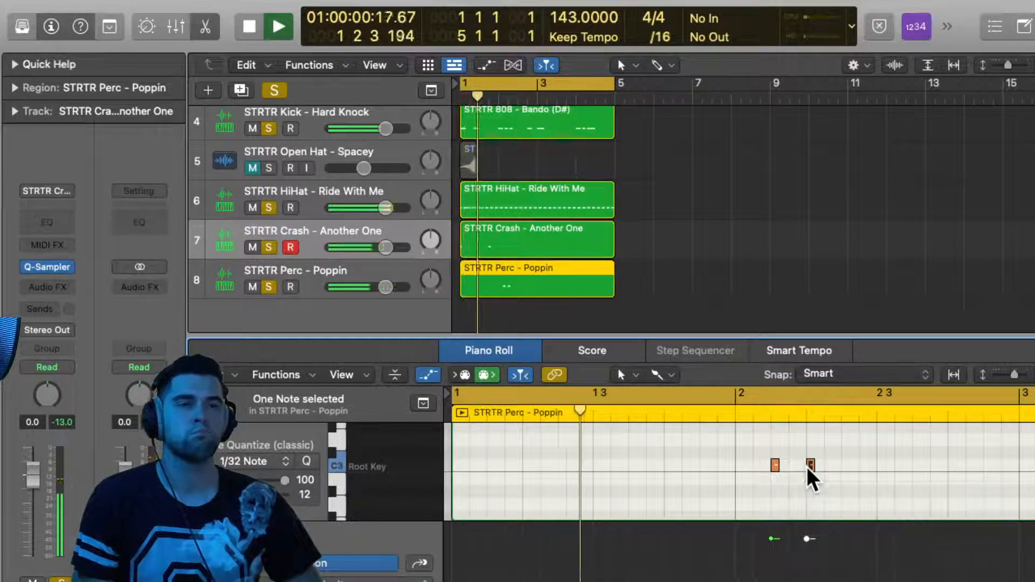
key("space")
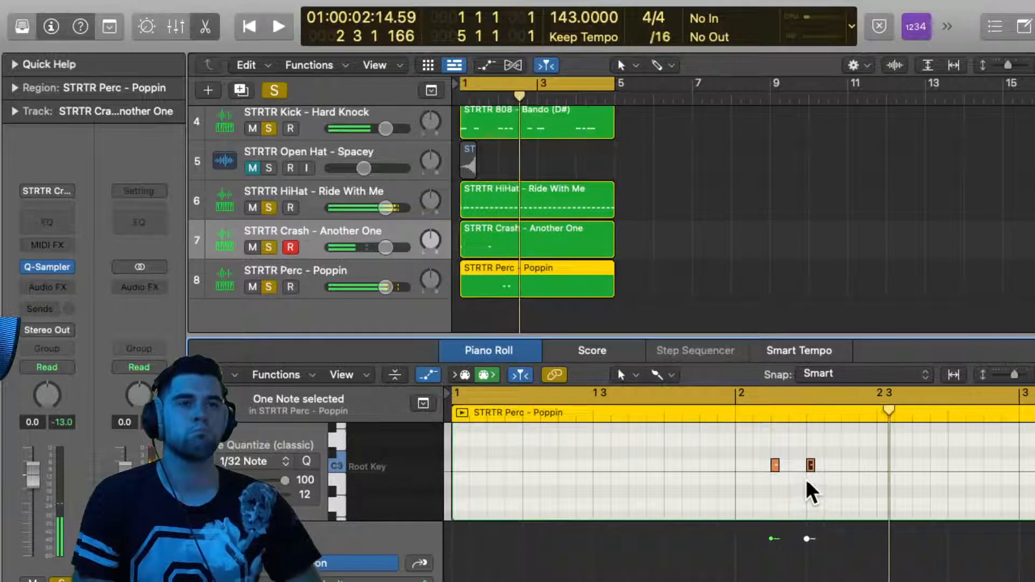
left_click_drag(810, 465, 829, 466)
key("space")
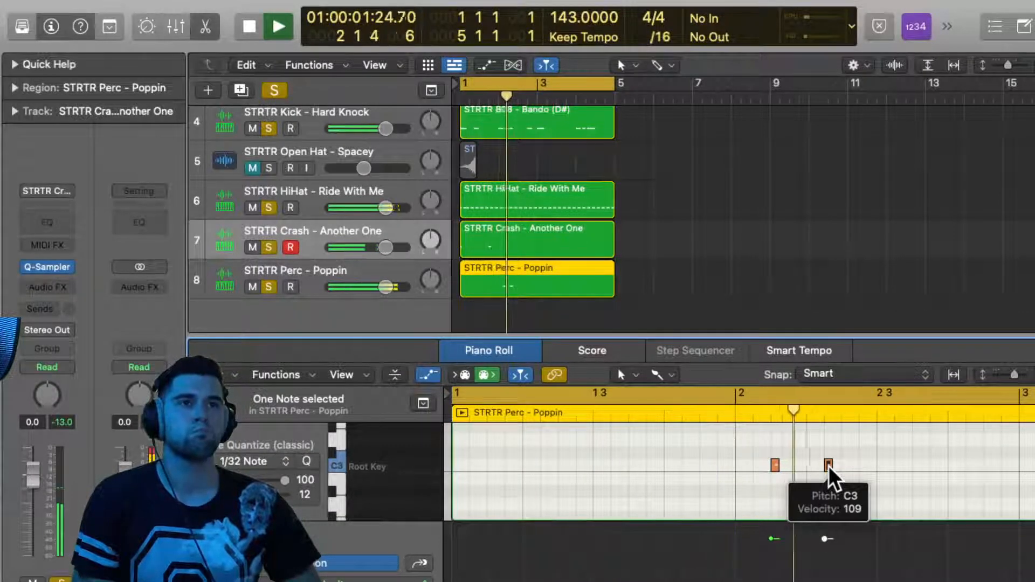
key("space")
left_click_drag(829, 466, 845, 467)
key("space")
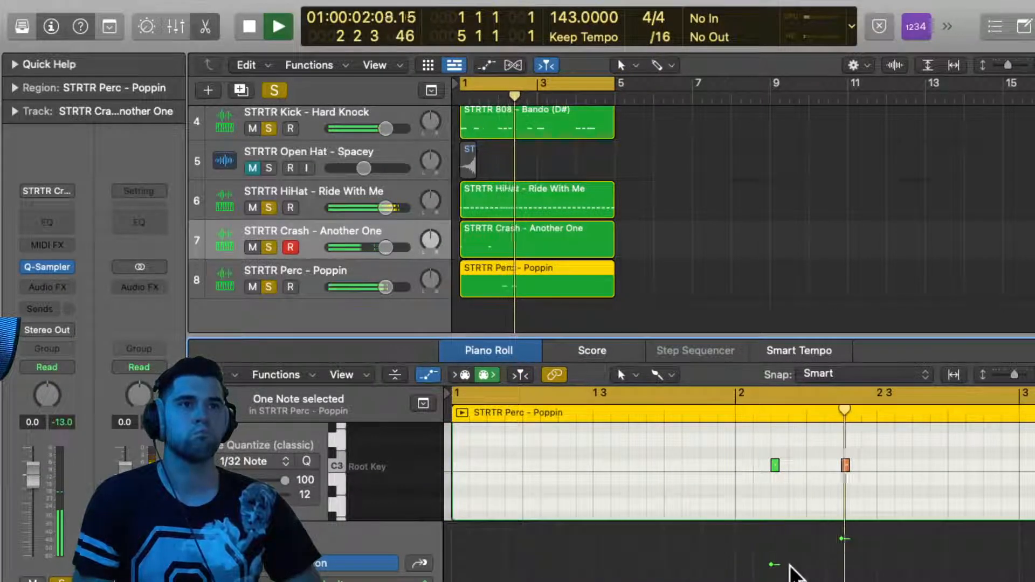
Lower the velocities of both perc notes, keeping the second one louder, and replay the loop from the start
left_click_drag(842, 540, 842, 550)
key("space")
key("space")
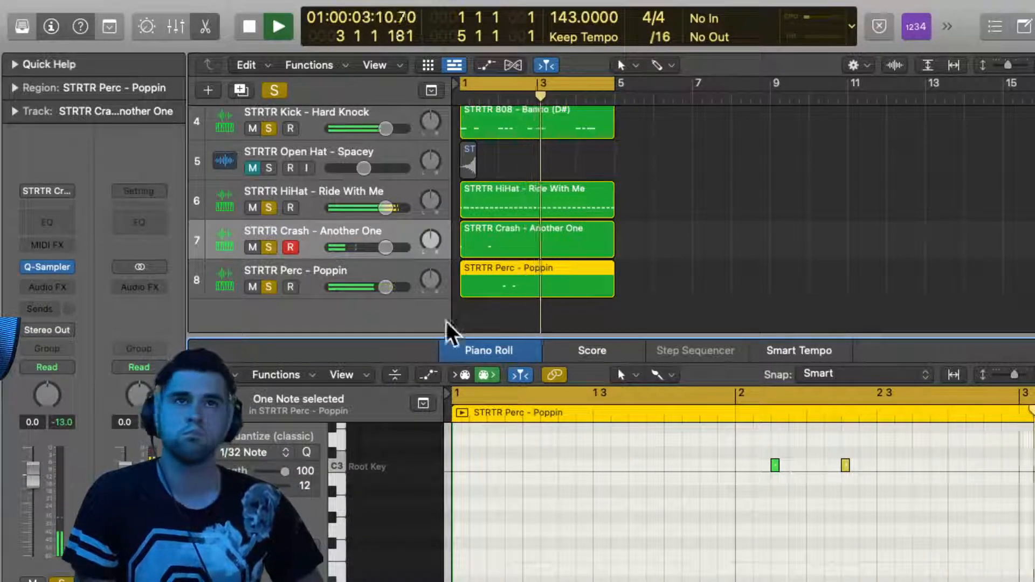
Open the STRTR HiHat - Ride With Me region for editing and delete its two C2 notes on beat 3 of bar 3
left_click(504, 214)
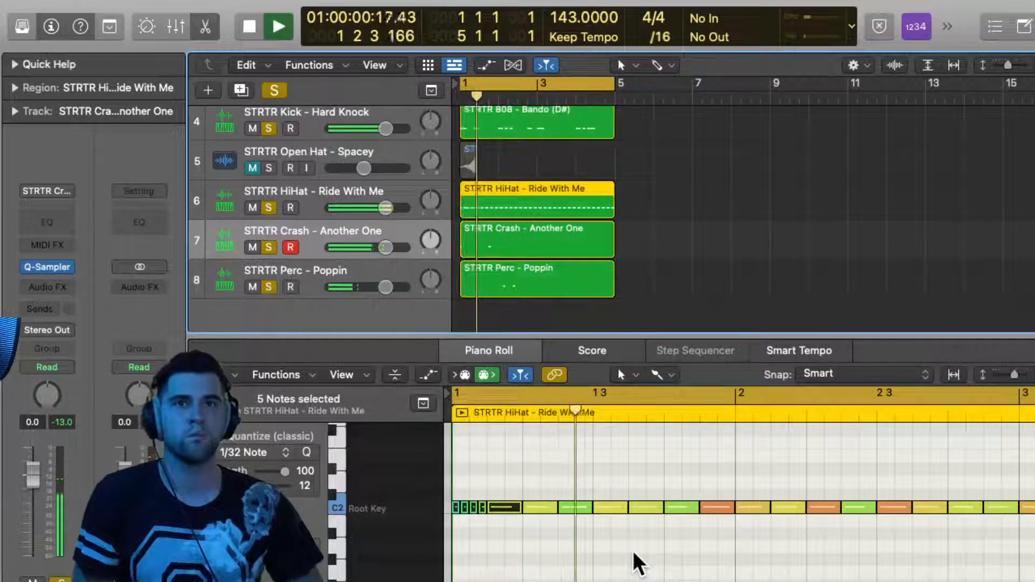
scroll(573, 550, "down", 3)
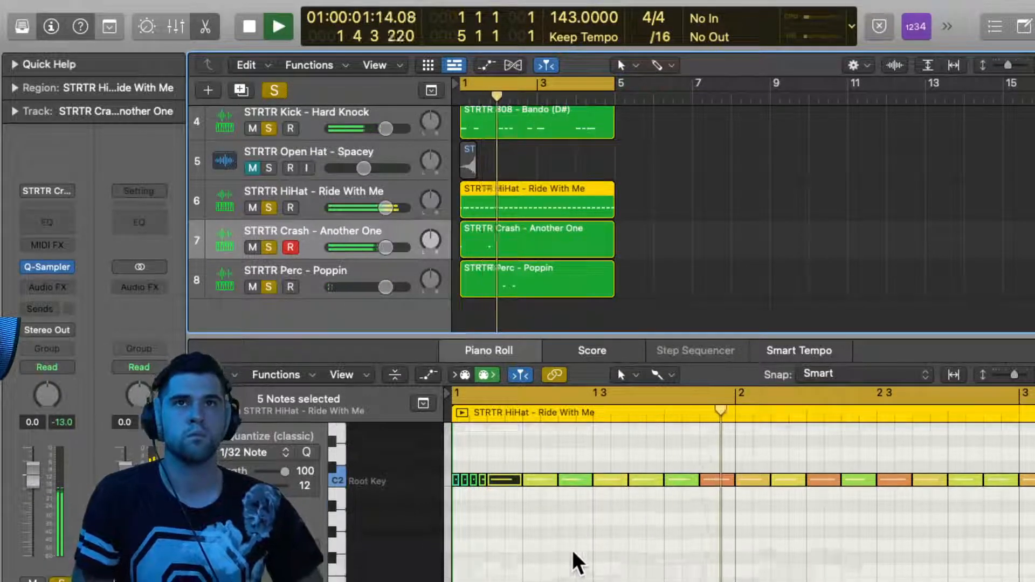
scroll(573, 551, "up", 4)
scroll(571, 550, "right", 5)
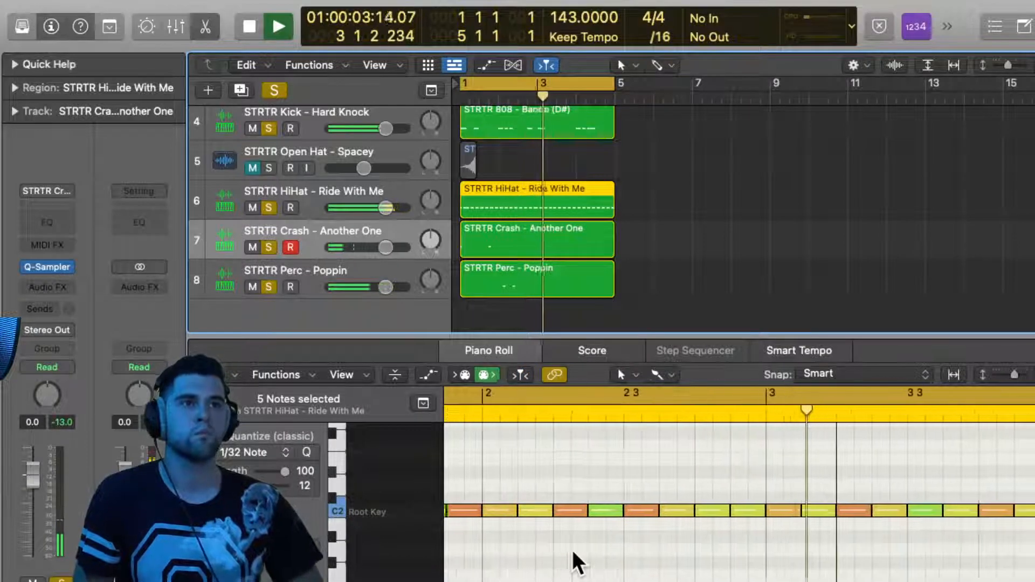
scroll(572, 550, "right", 1)
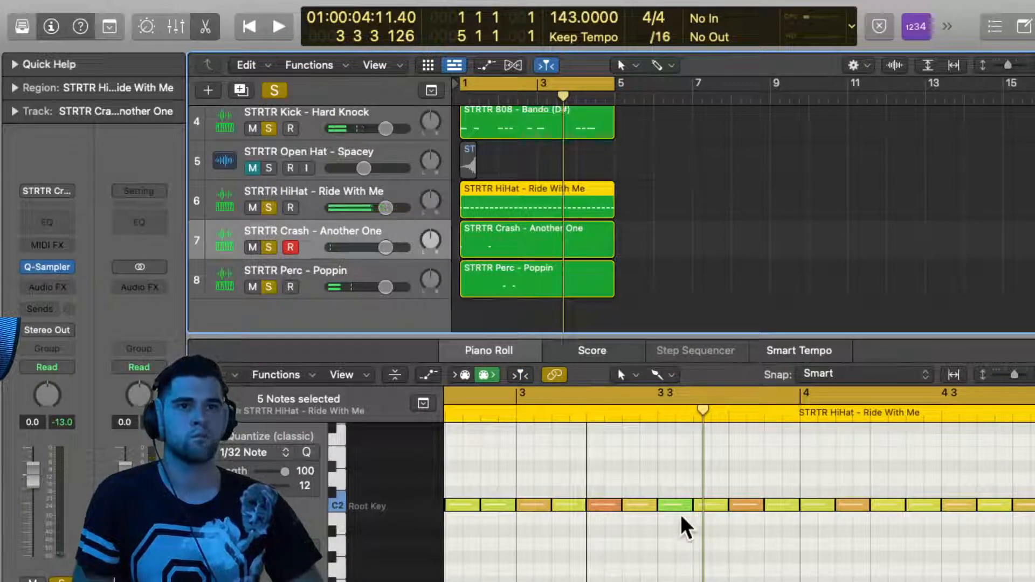
left_click_drag(670, 450, 708, 513)
key("Delete")
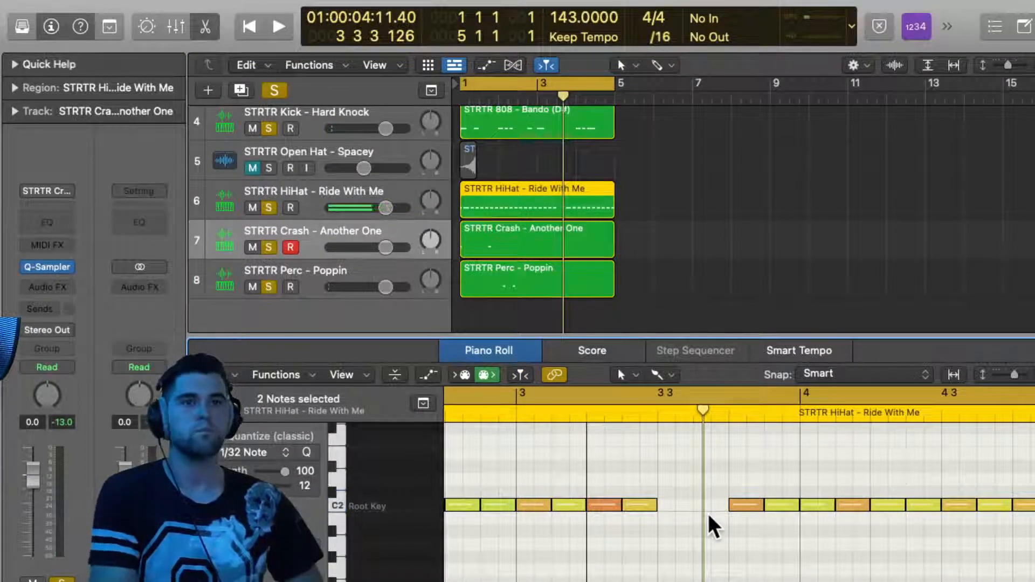
Set the Piano Roll's Time Quantize to 1/16 Triplet (1/24)
left_click(653, 36)
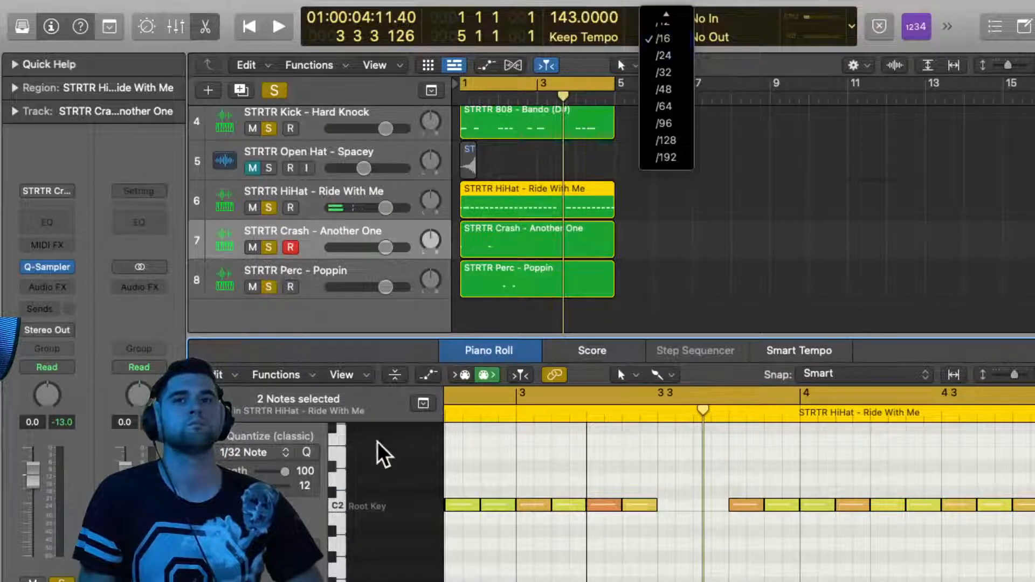
left_click(231, 449)
left_click(247, 451)
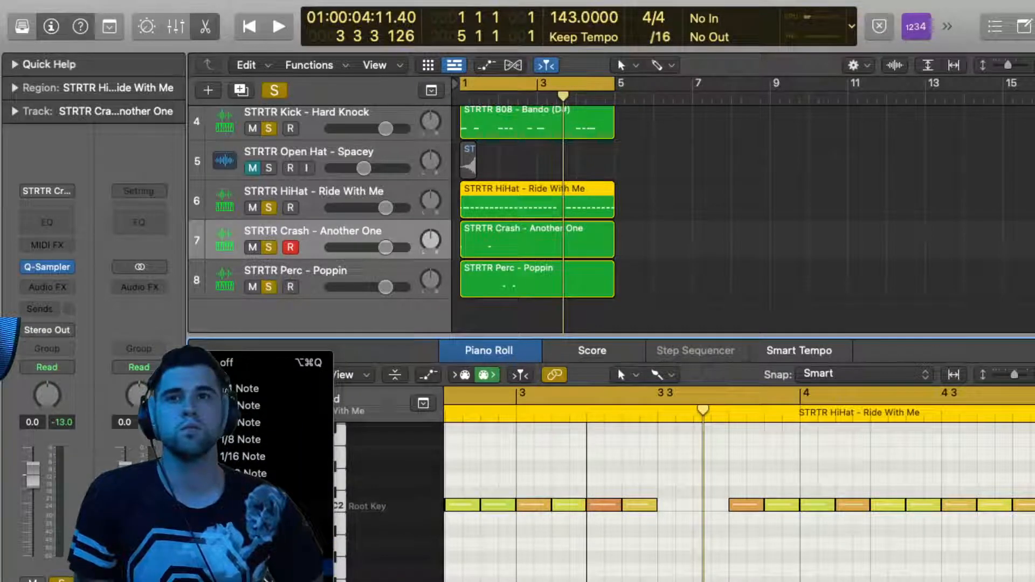
left_click(268, 575)
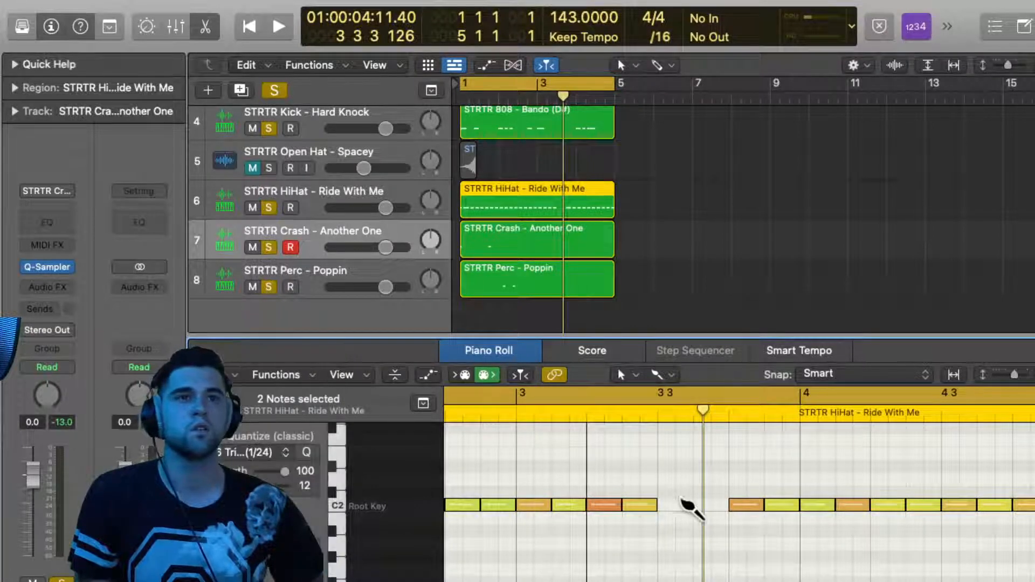
Try a C2 triplet hi-hat roll on beat 3 of bar 3, listen to it, and restore the original notes
left_click_drag(665, 505, 711, 506)
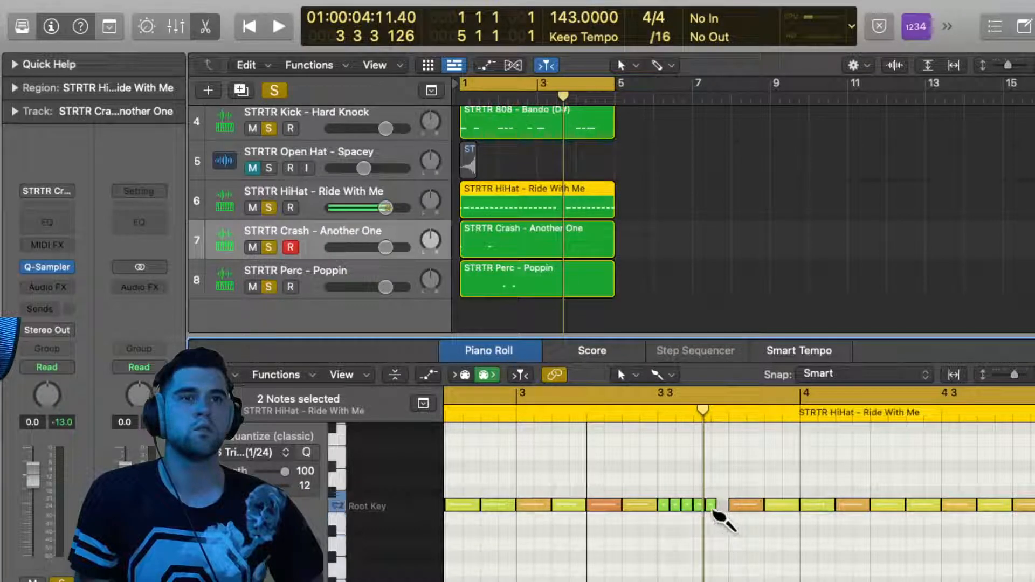
key("space")
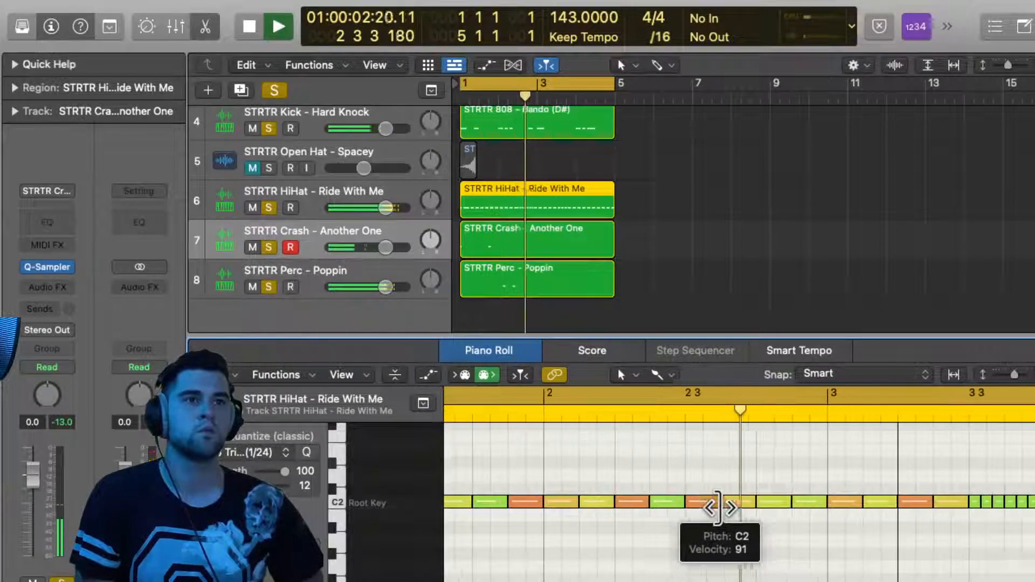
key("space")
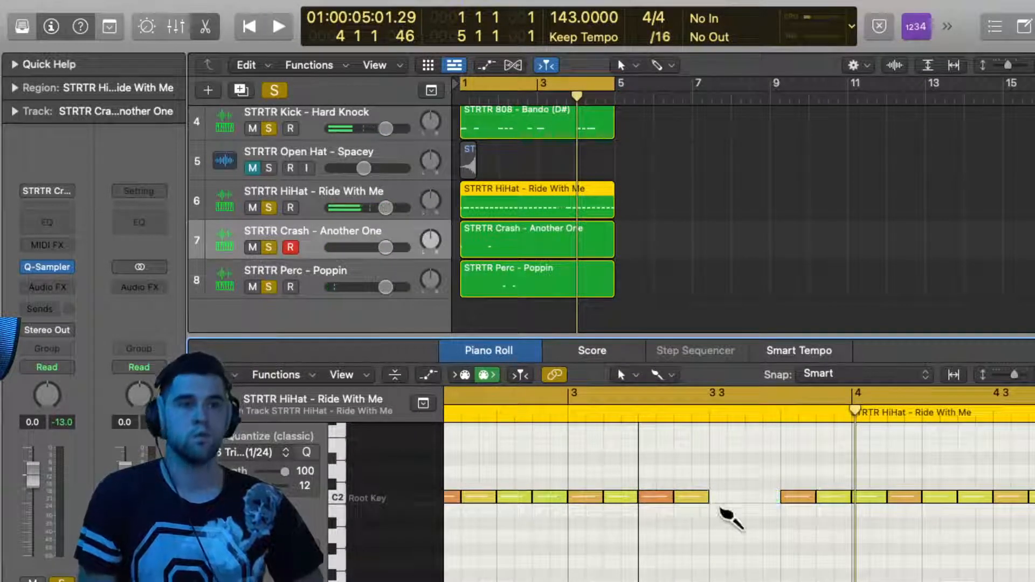
scroll(720, 506, "left", 8)
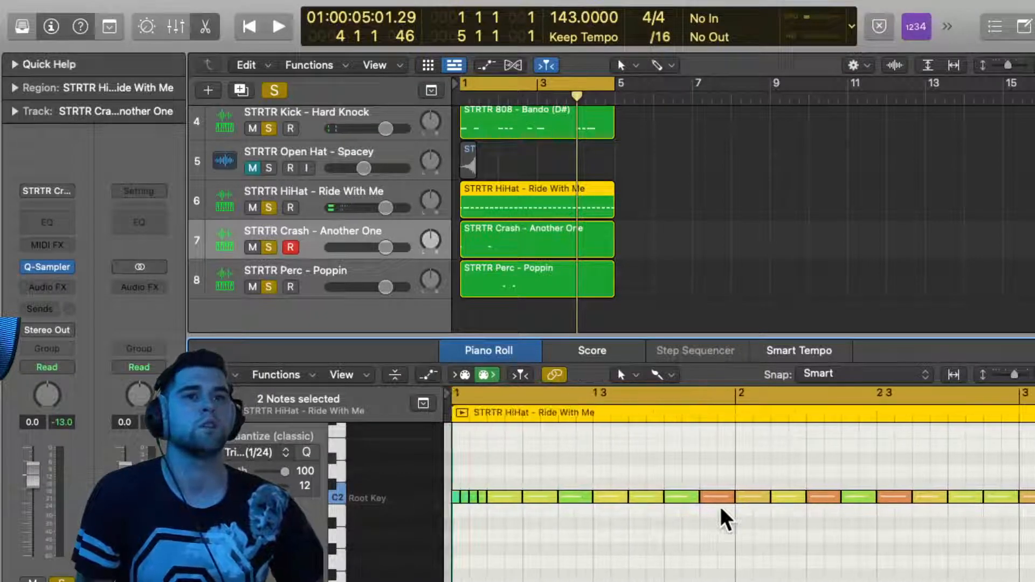
Replace the hi-hat note at the start of beat 4 in bar 2 with three C2 triplet notes and listen to the roll
key("space")
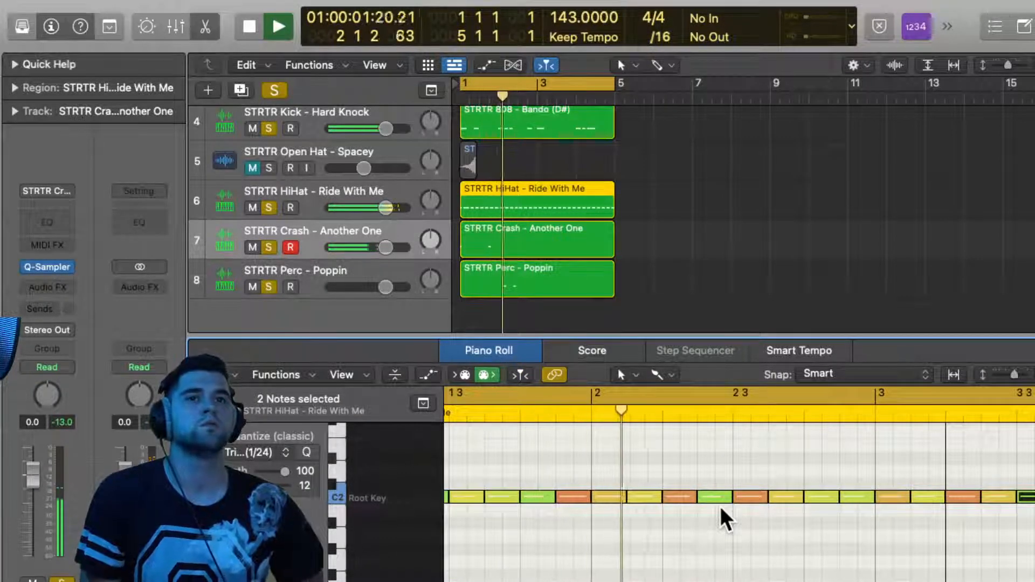
key("space")
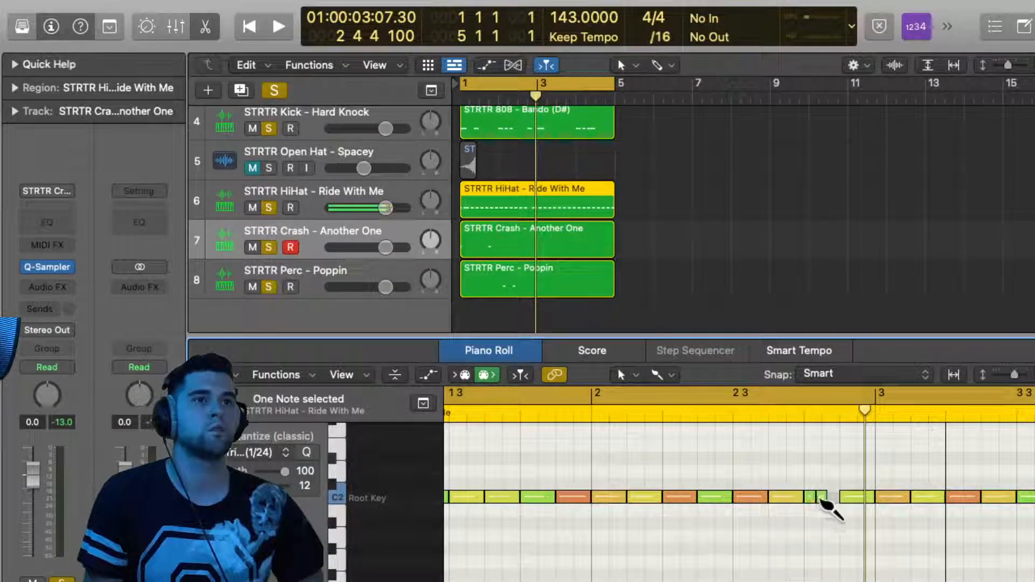
key("space")
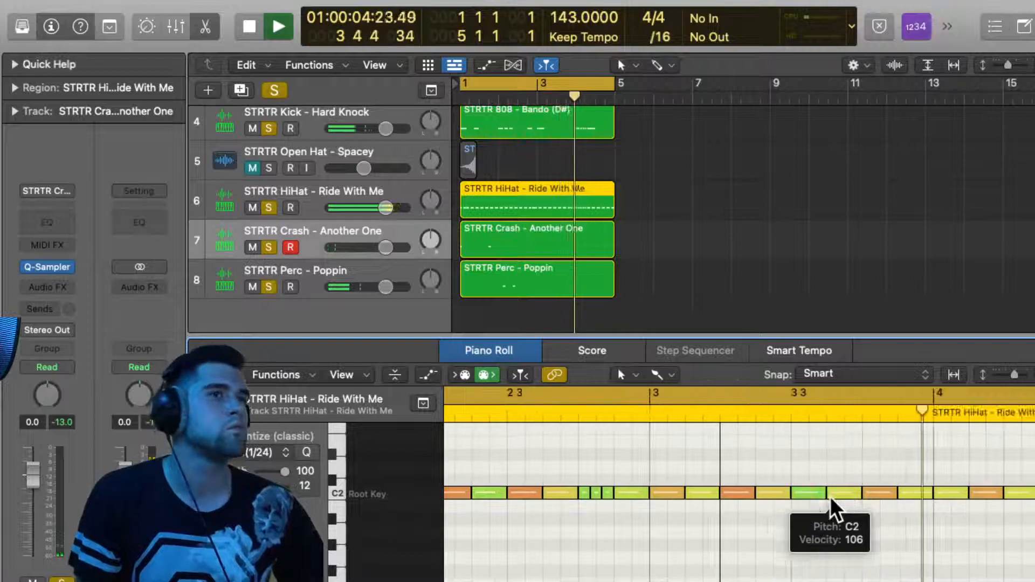
Set the Piano Roll's Time Quantize to 1/64 Triplet (1/96) and stop playback
left_click(254, 452)
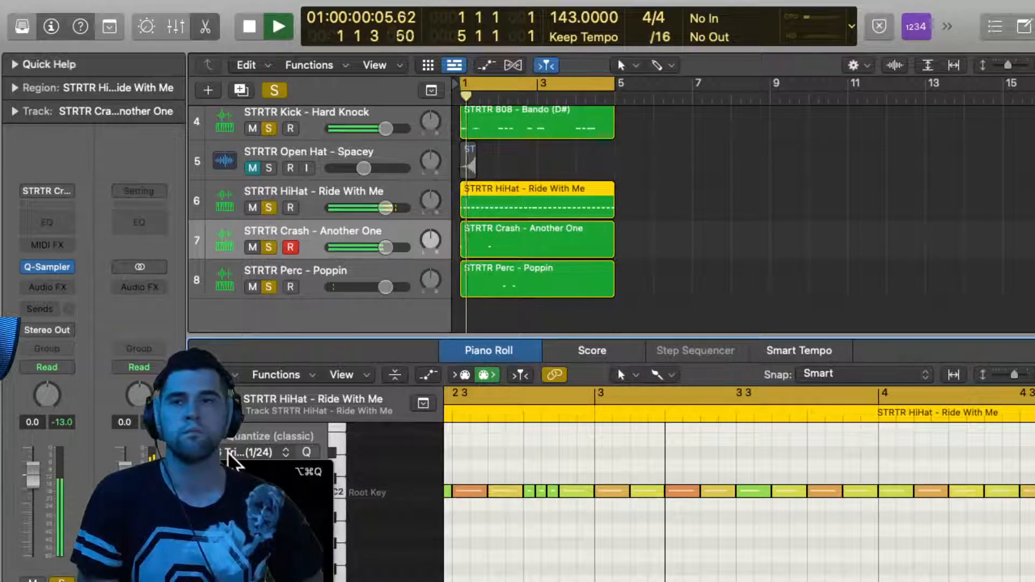
left_click(293, 491)
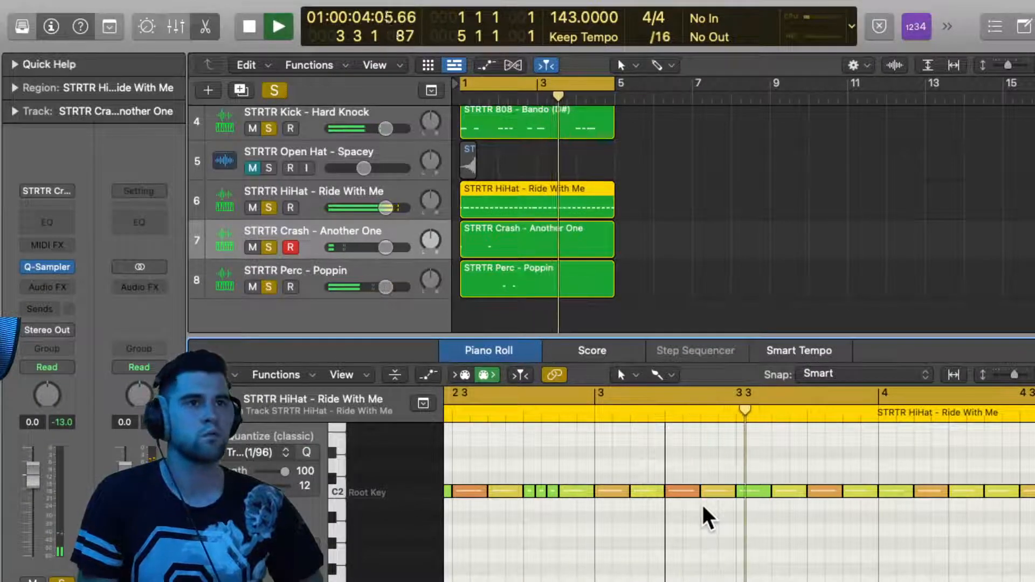
key("space")
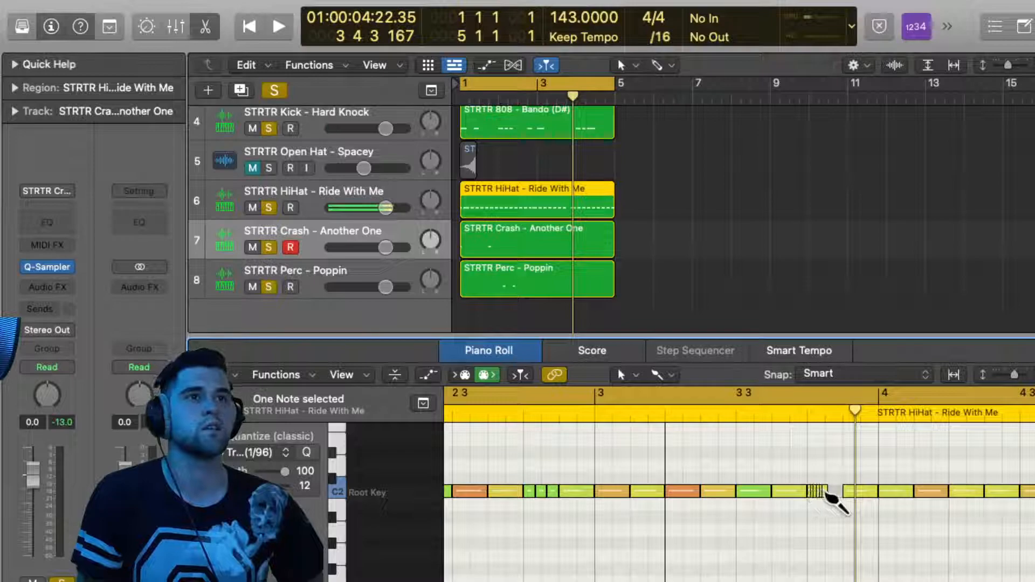
Replace the hi-hat note at the start of beat 4 in bar 3 with a rapid C2 roll and listen to it
key("super+Right")
key("super+Right")
key("super+Right")
key("super+Right")
key("super+Right")
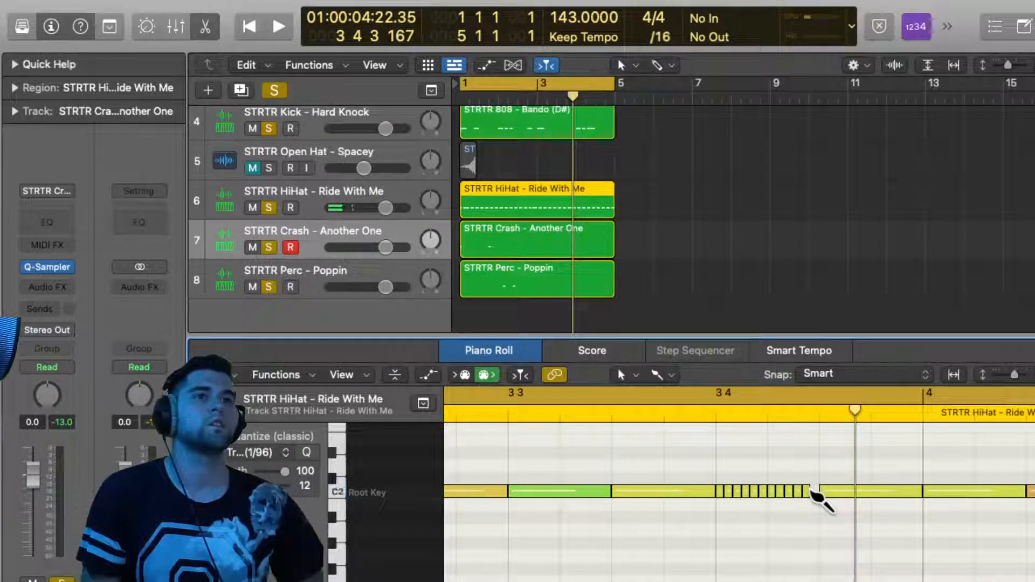
key("space")
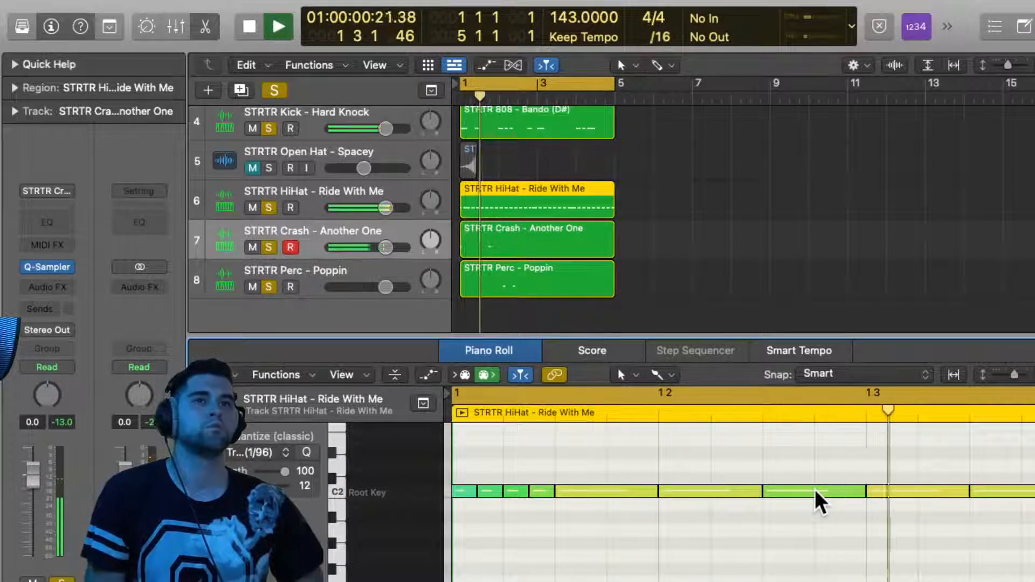
key("super+Left")
key("super+Left")
key("super+Left")
key("super+Left")
key("super+Left")
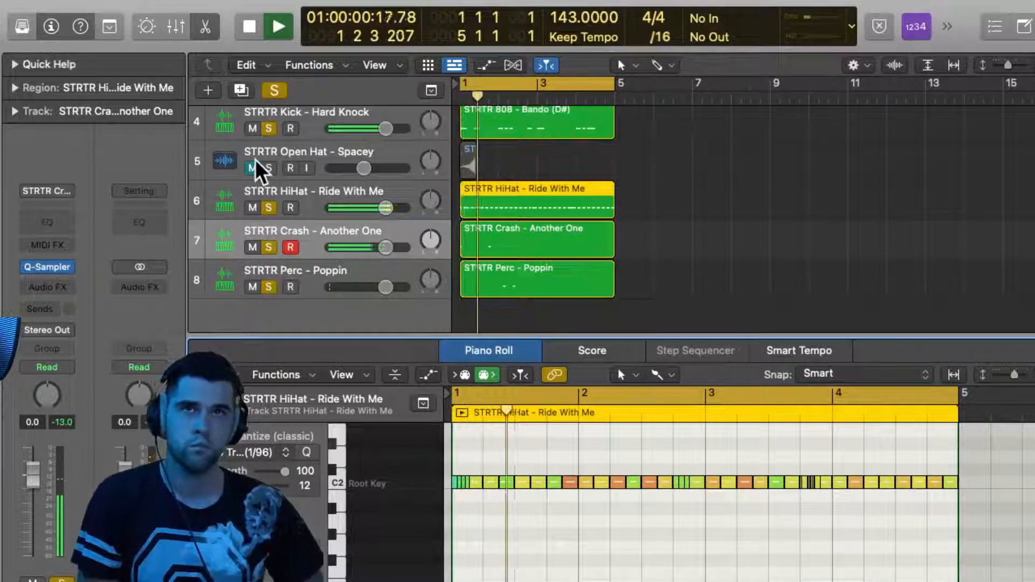
Lower the volume of the STRTR HiHat - Ride With Me track slightly while the loop plays
left_click_drag(377, 204, 367, 204)
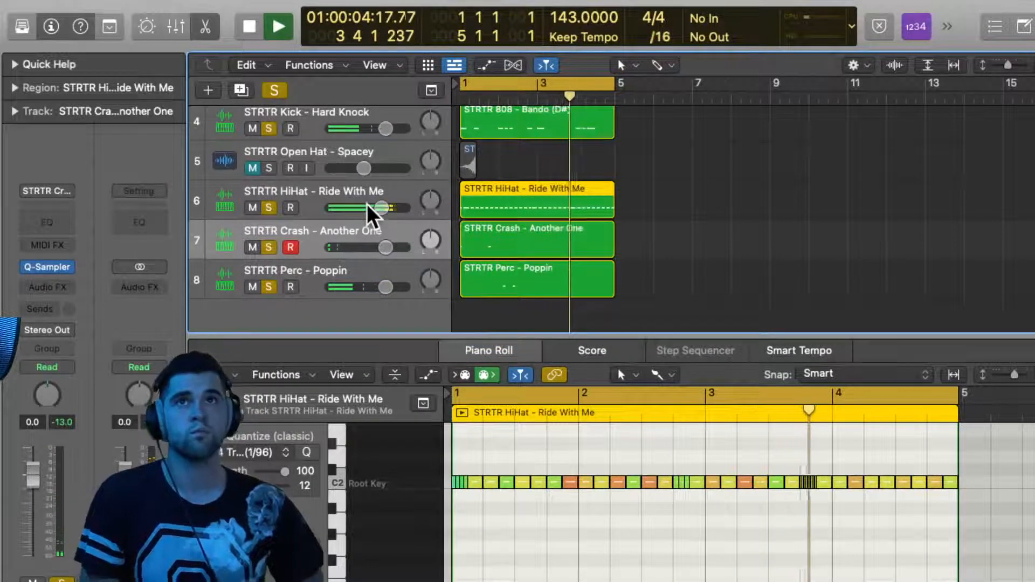
left_click_drag(381, 206, 371, 206)
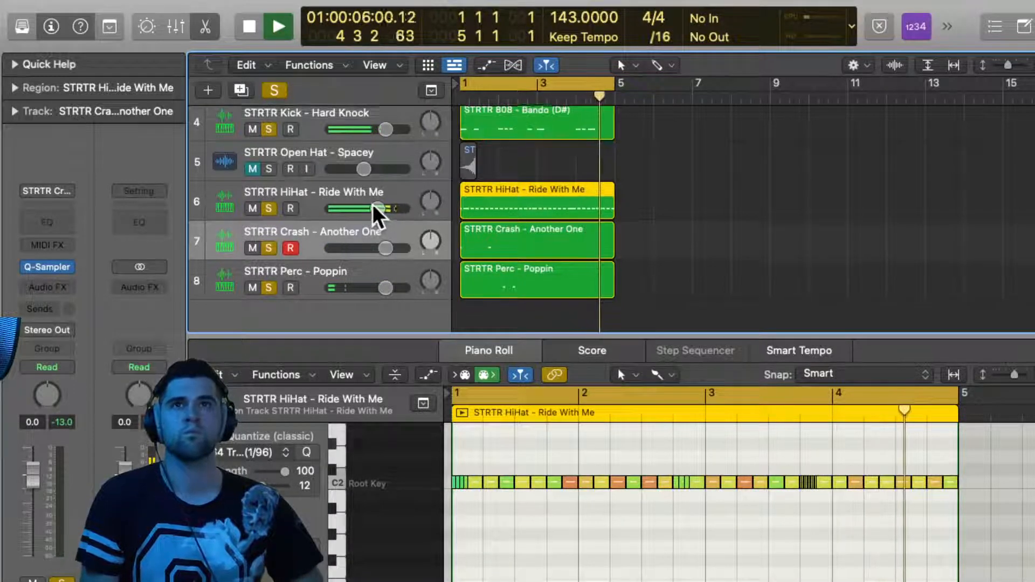
scroll(372, 204, "up", 5)
scroll(373, 204, "down", 2)
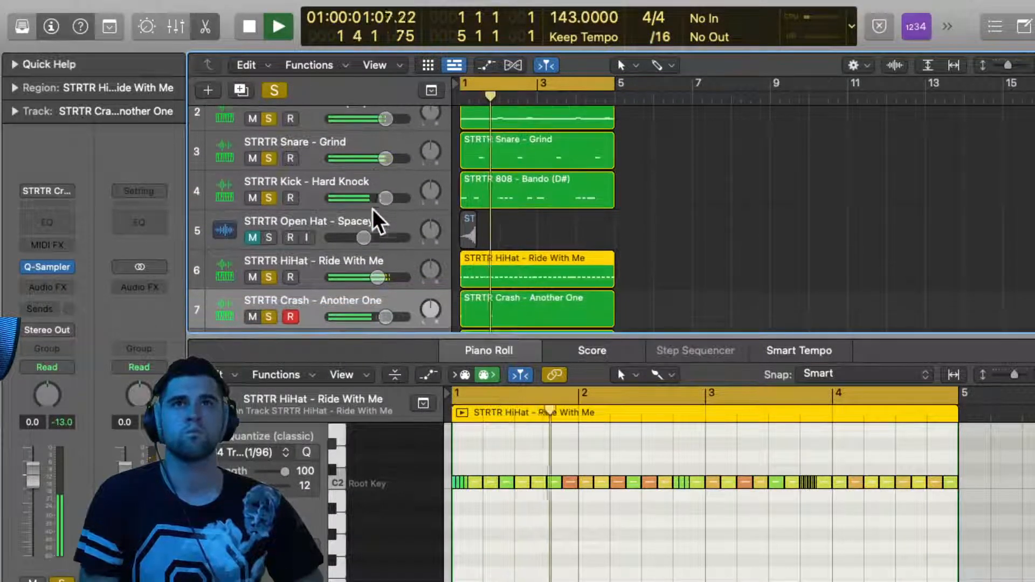
left_click_drag(370, 279, 363, 274)
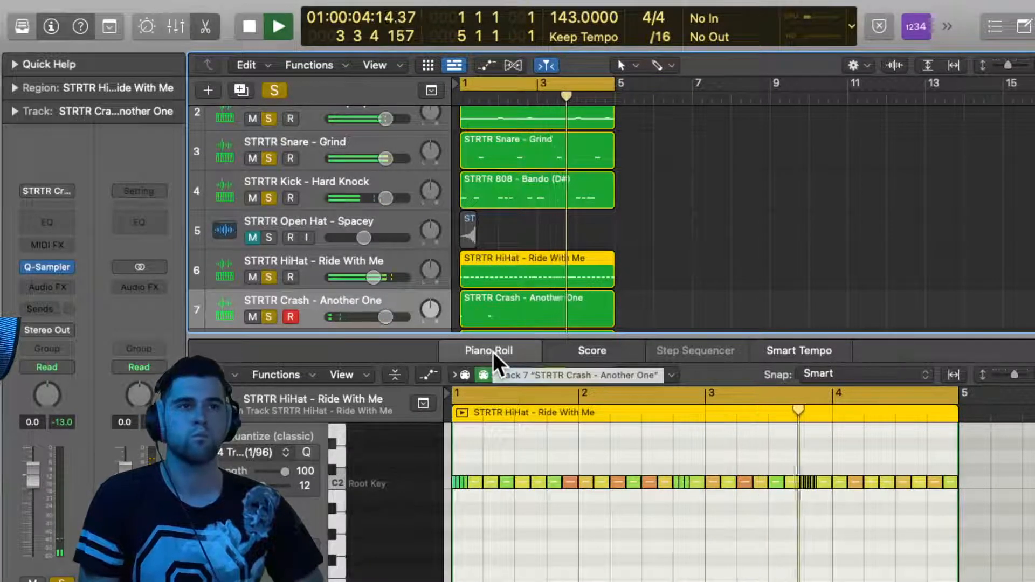
Unmute and solo the STRTR Open Hat - Spacey track, and lower its volume to -16.6 dB during playback
scroll(504, 228, "down", 2)
scroll(485, 211, "down", 3)
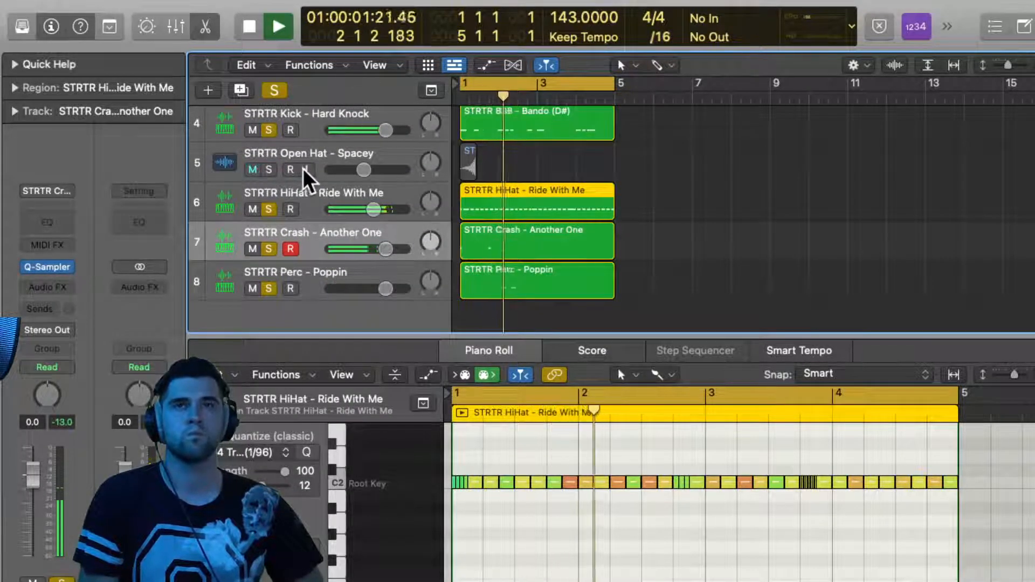
left_click(252, 168)
left_click(267, 169)
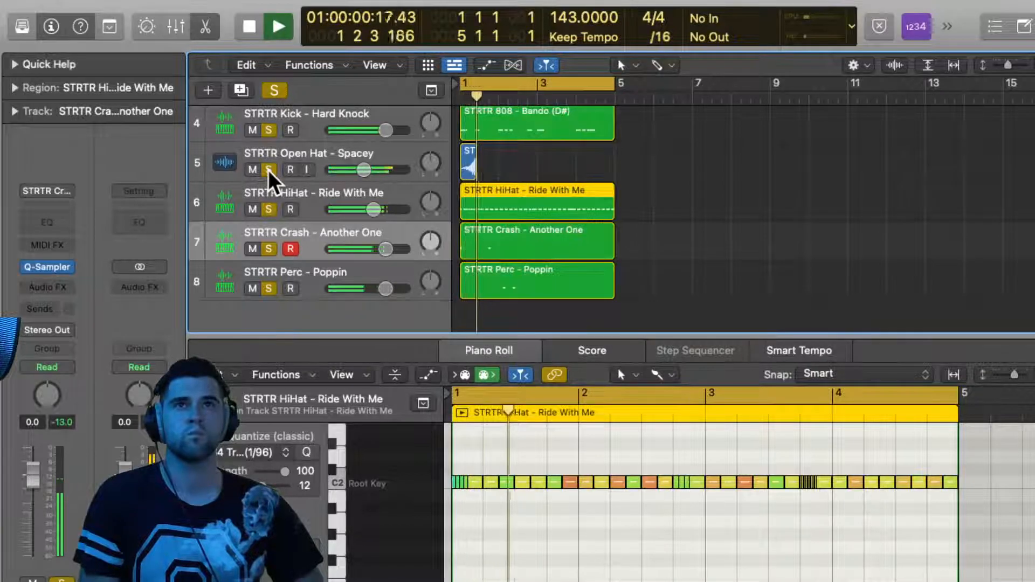
left_click_drag(364, 170, 348, 170)
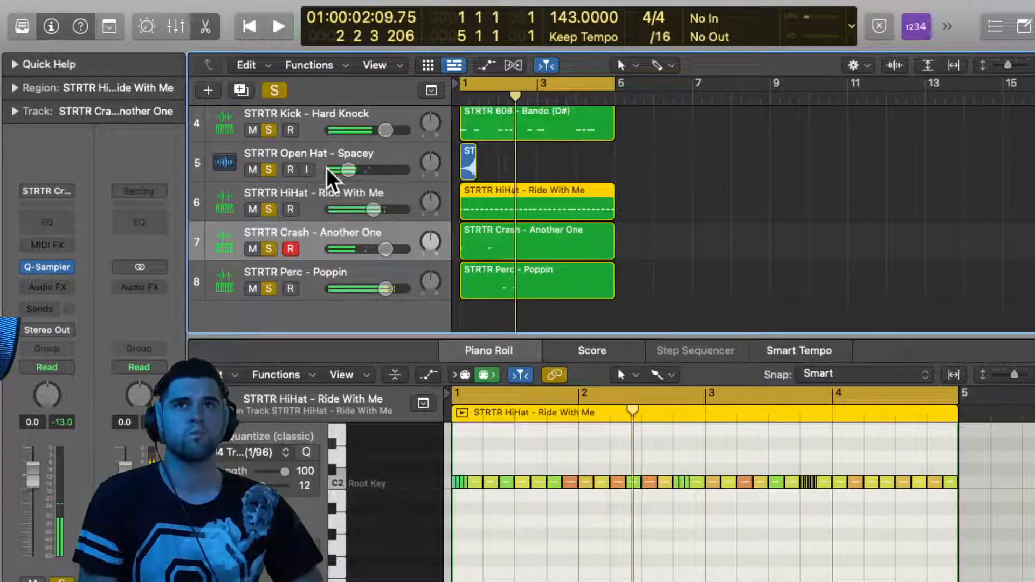
key("space")
key("space")
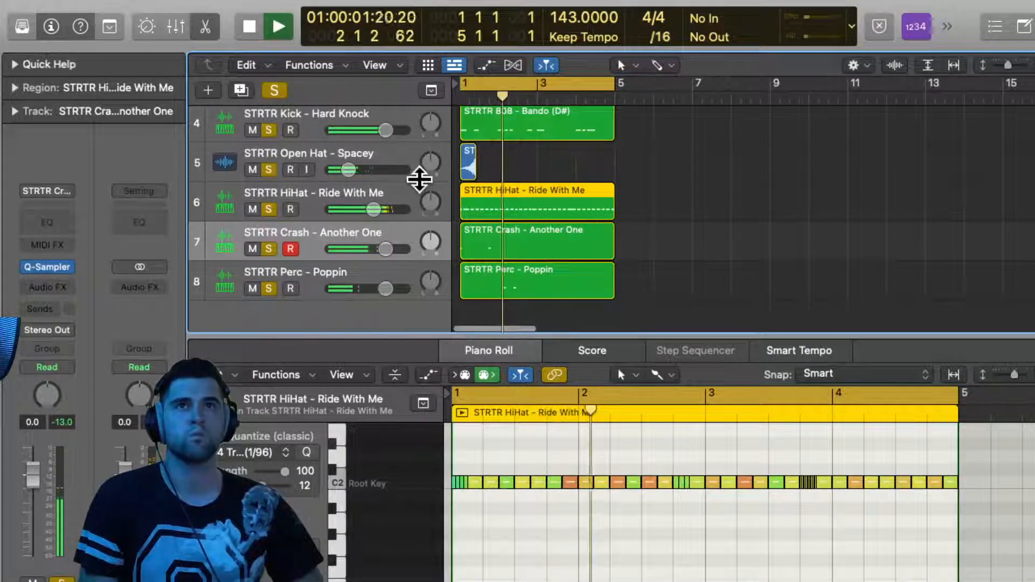
key("space")
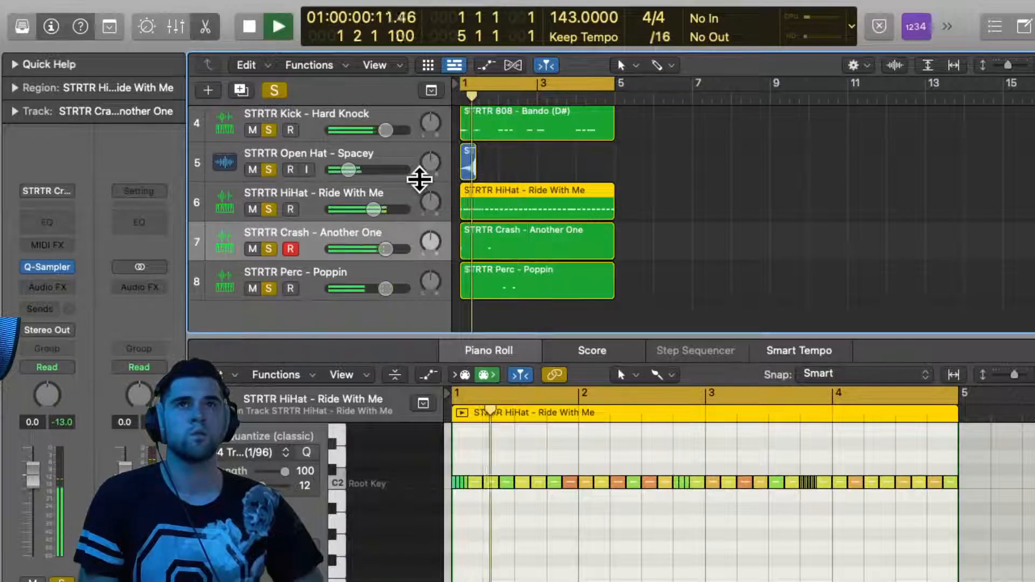
Add a Bus 1 send to the STRTR Open Hat - Spacey track and raise its level to -4.7
key("z")
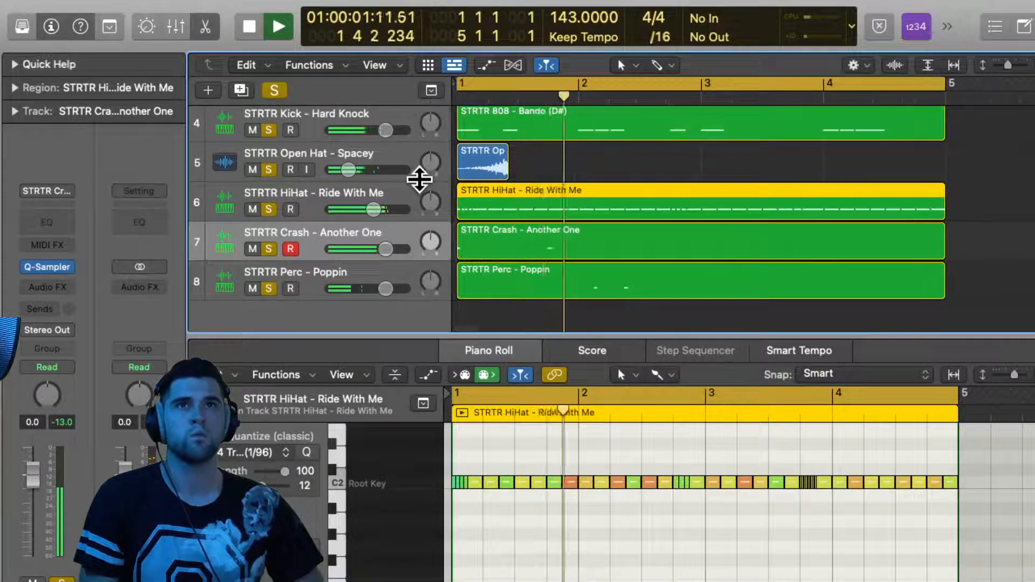
left_click(316, 147)
left_click(32, 307)
mouse_move(60, 330)
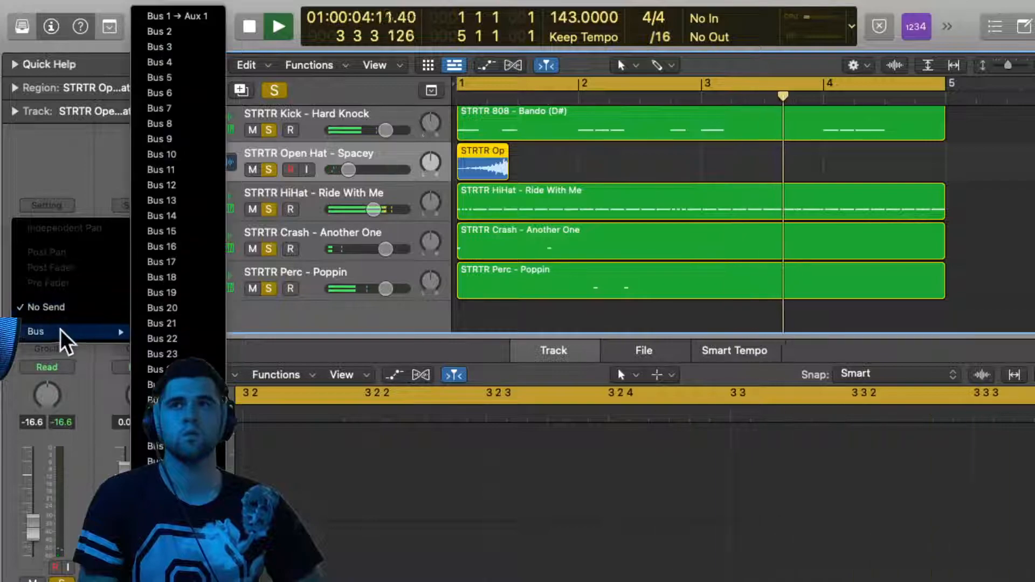
left_click(174, 15)
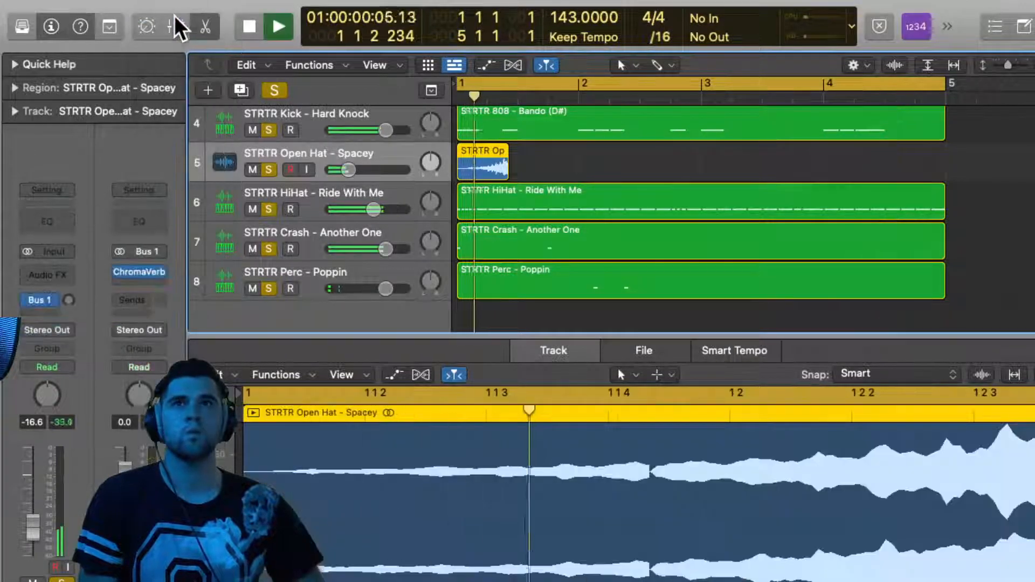
key("space")
key("space")
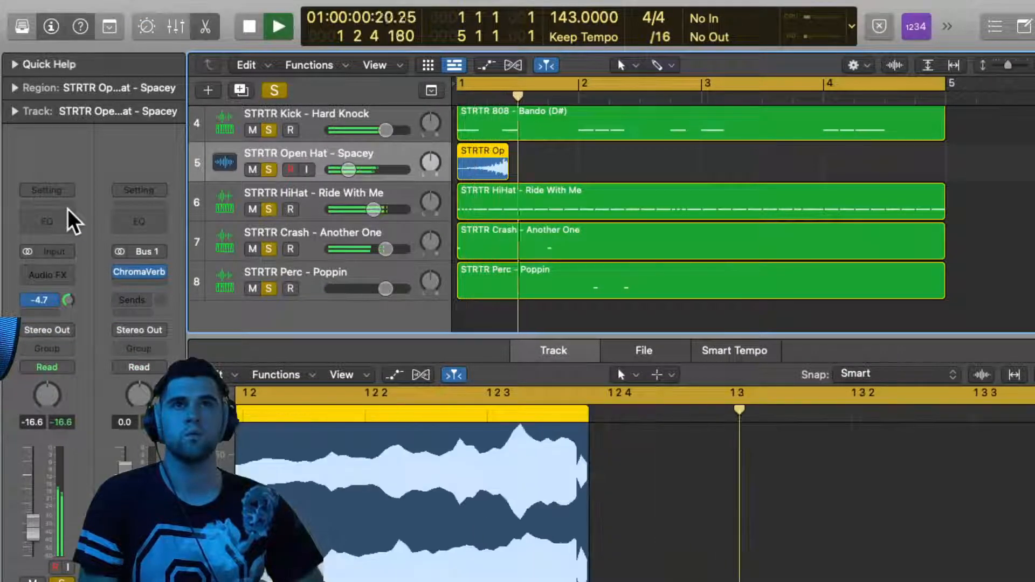
Reduce the Bus 1 send level on the STRTR Open Hat - Spacey track while listening to the loop
left_click_drag(69, 300, 70, 329)
key("space")
key("space")
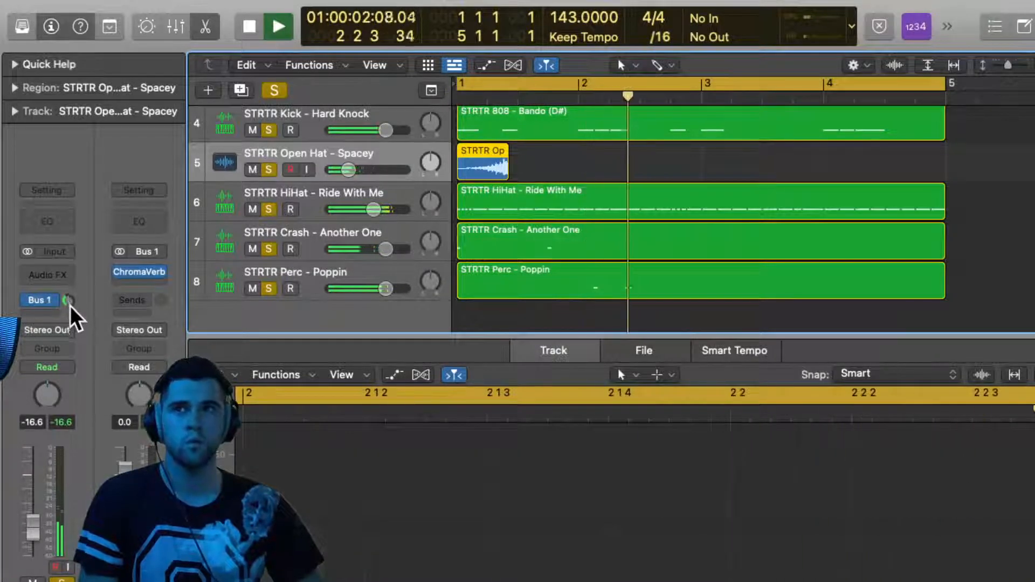
left_click_drag(68, 301, 67, 334)
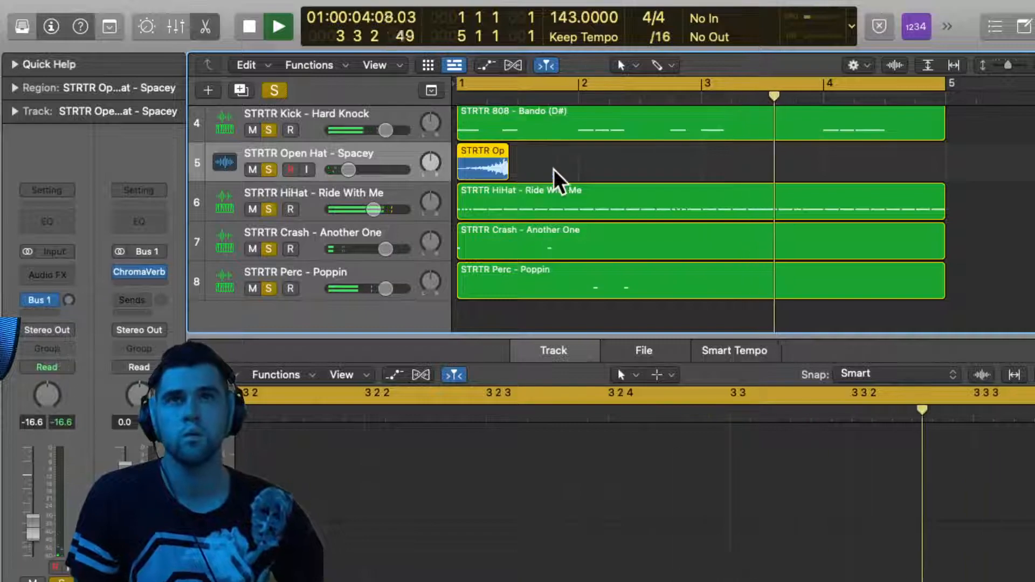
Fine-tune the Bus 1 send level on the STRTR Snare - Grind track
scroll(552, 169, "up", 5)
scroll(554, 169, "down", 3)
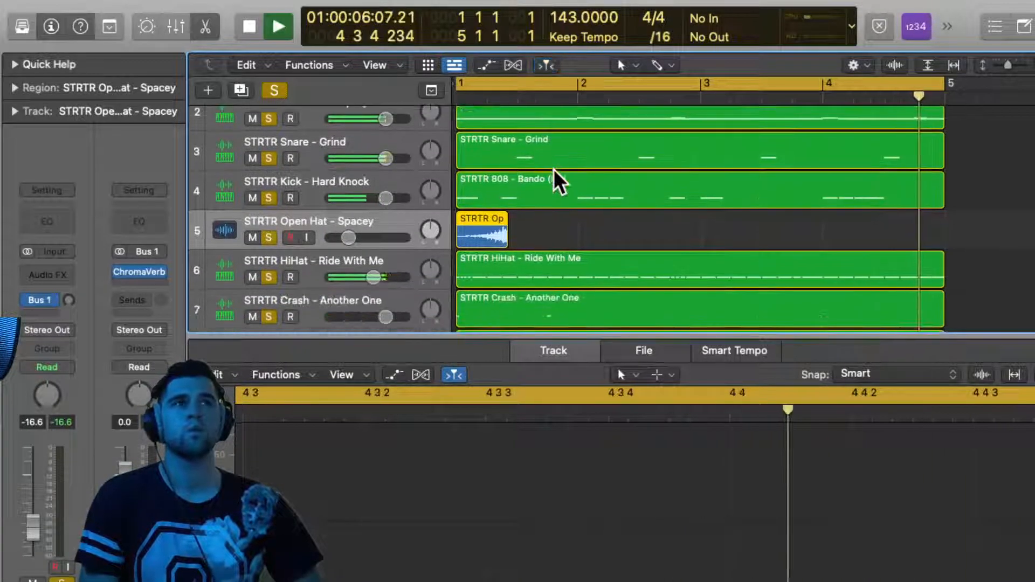
scroll(507, 170, "up", 1)
left_click(328, 164)
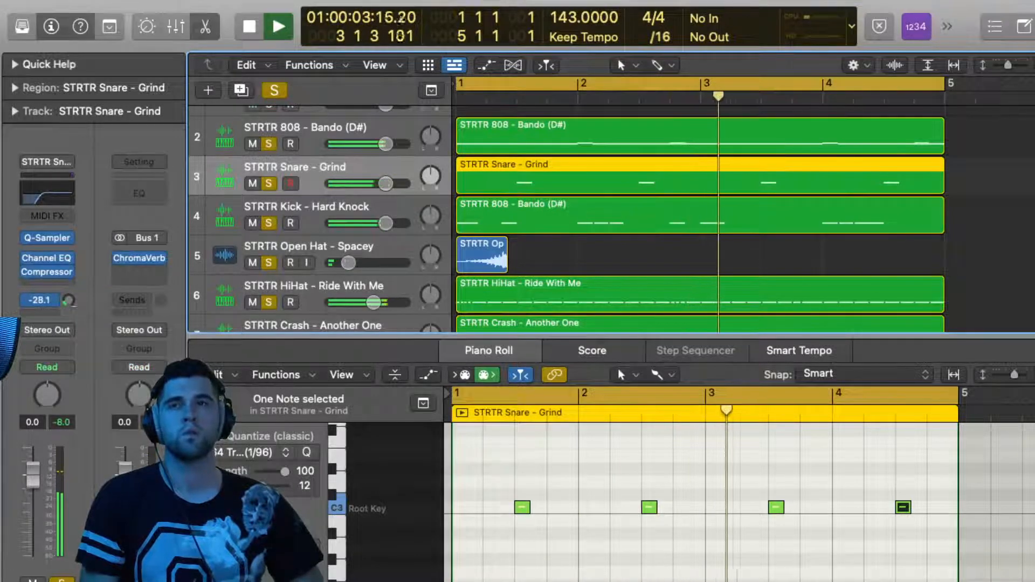
left_click_drag(74, 304, 74, 305)
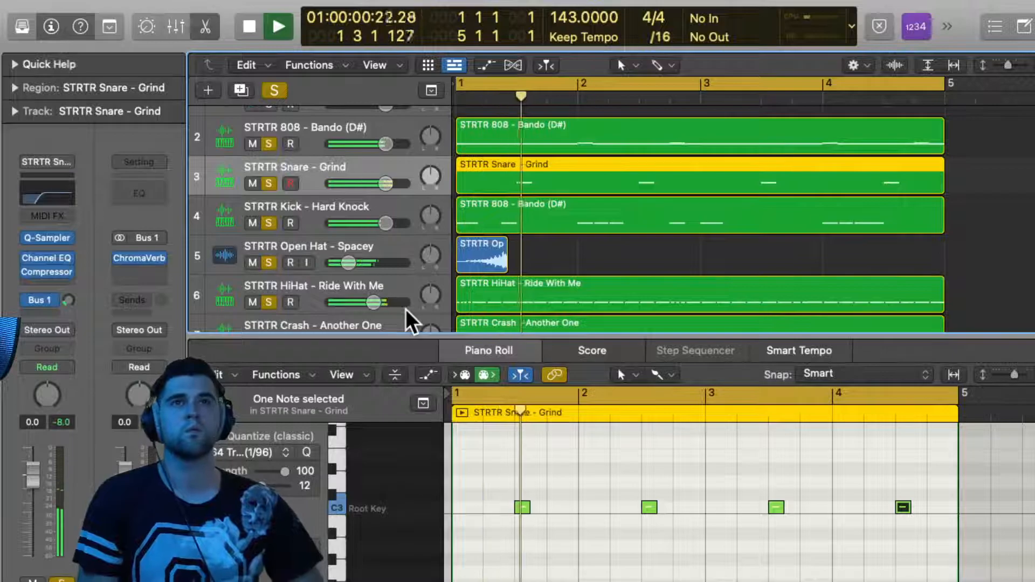
Lower the STRTR Open Hat - Spacey track's volume a little and move its region to end exactly at the start of bar 2
left_click_drag(369, 265, 330, 260)
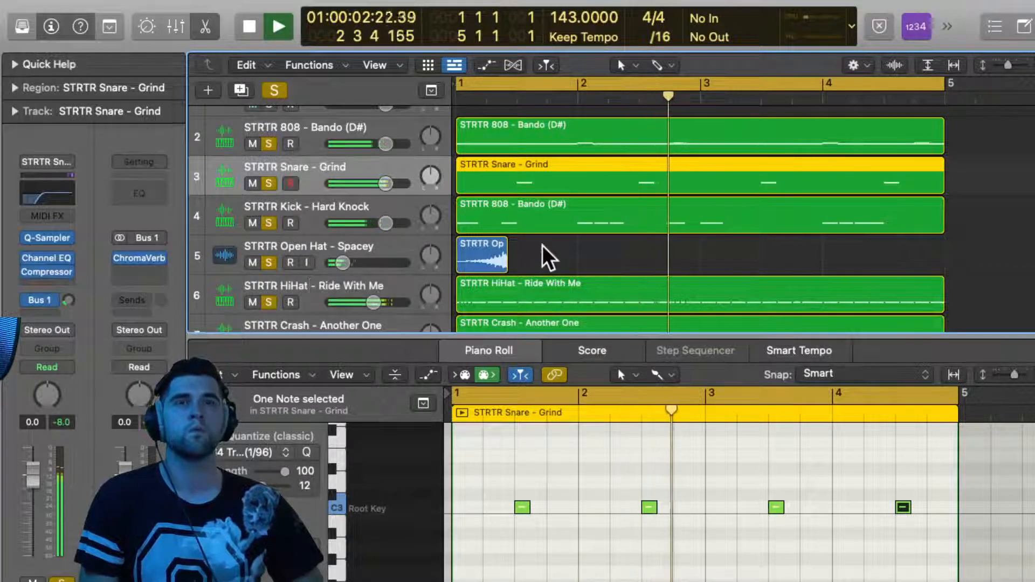
left_click_drag(486, 252, 576, 256)
key("super+Right")
key("super+Right")
key("super+Right")
key("super+Right")
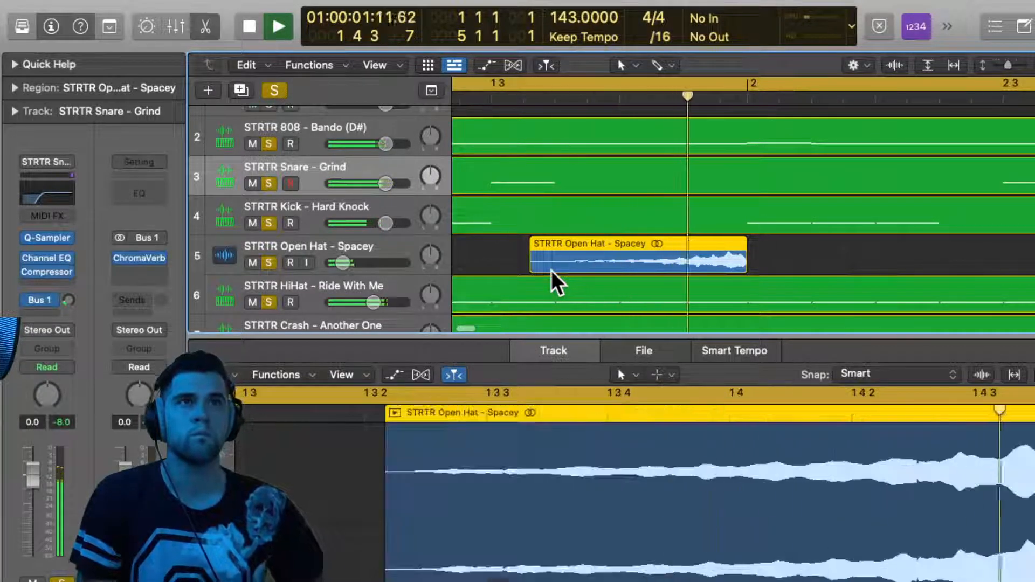
key("super+Left")
key("super+Left")
key("super+Left")
key("super+Left")
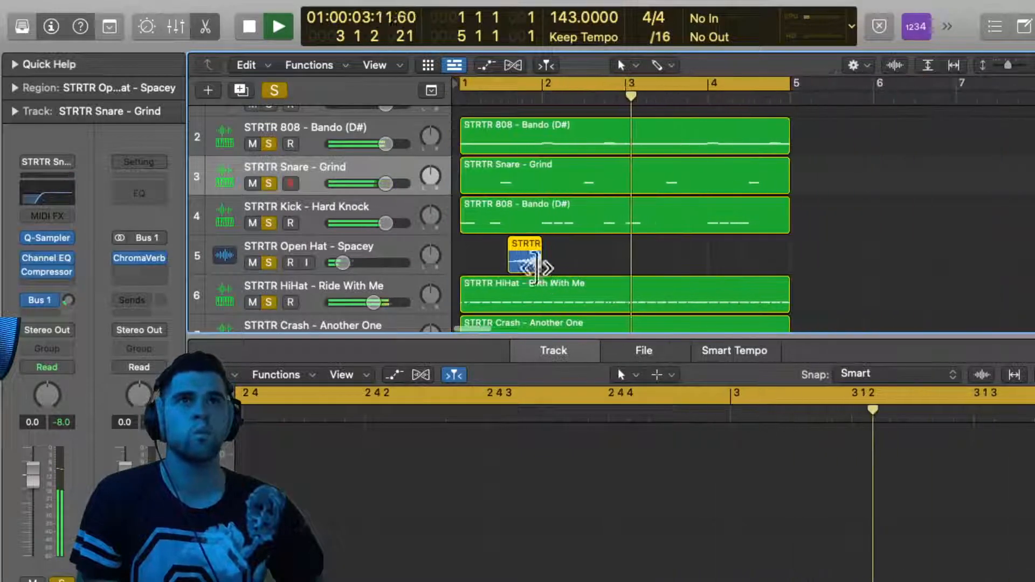
Move the STRTR Open Hat - Spacey region to the end of bar 4, finishing with the loop, and listen to the result
left_click_drag(522, 263, 765, 257)
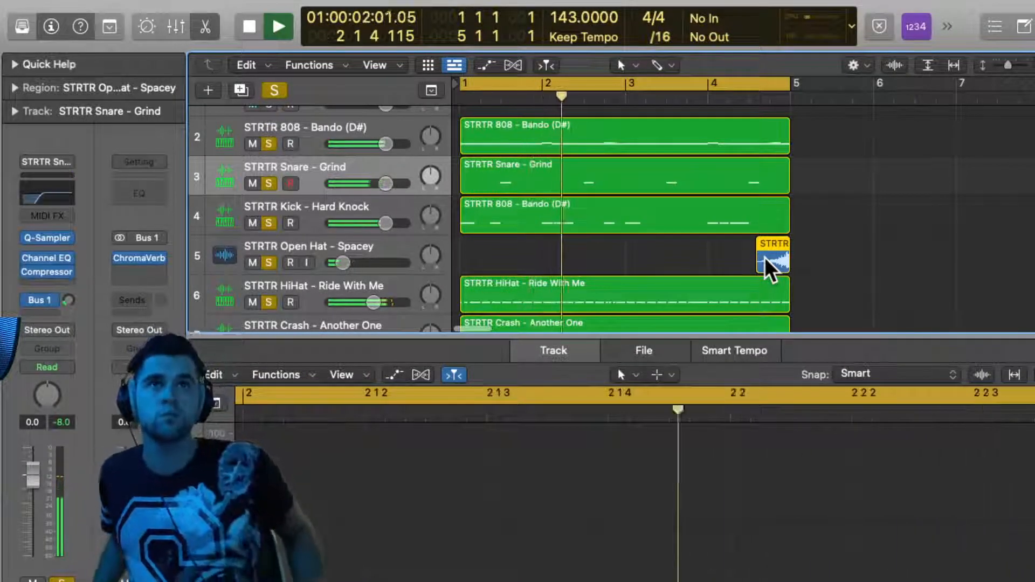
scroll(765, 257, "down", 5)
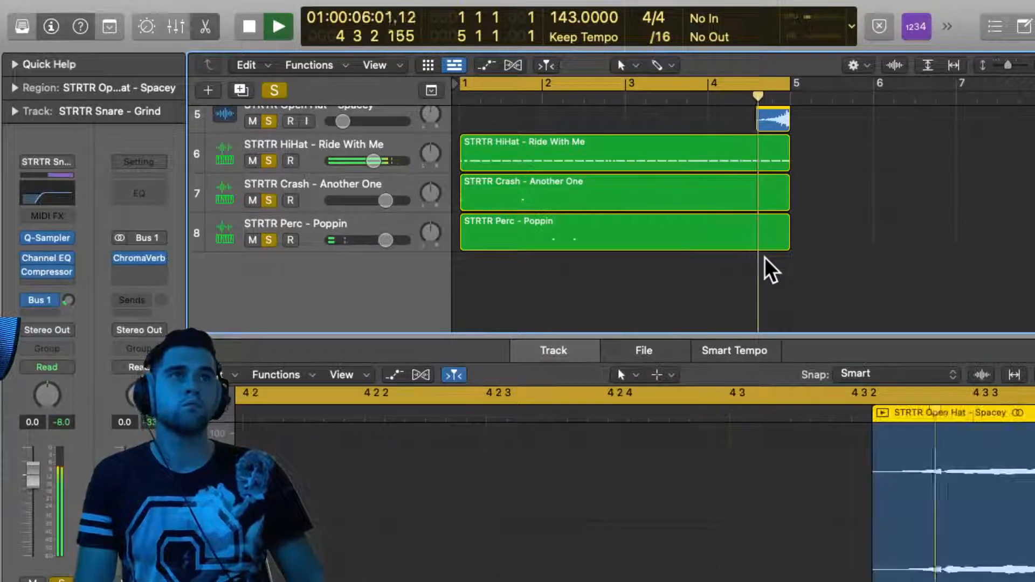
scroll(764, 257, "up", 5)
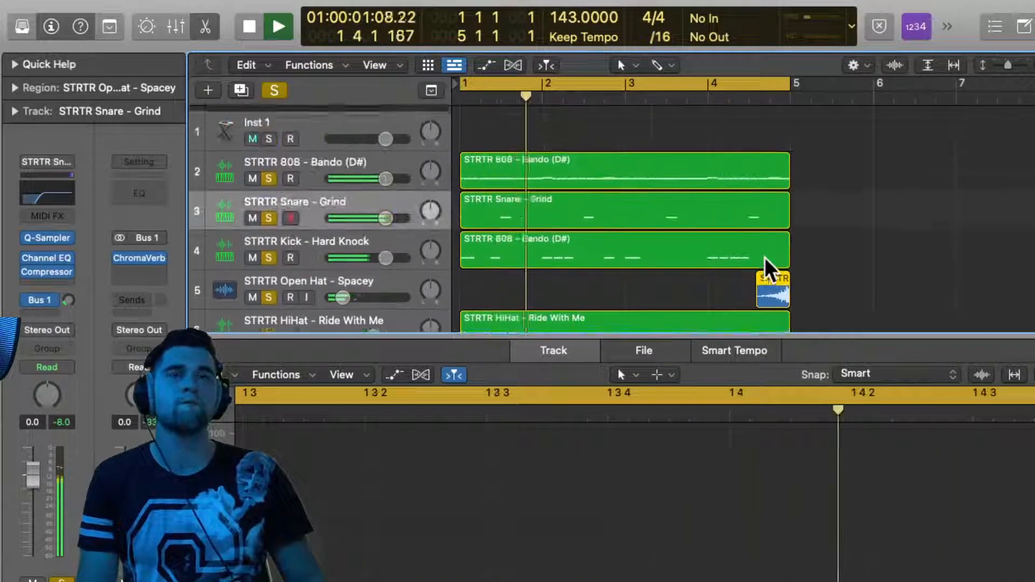
key("space")
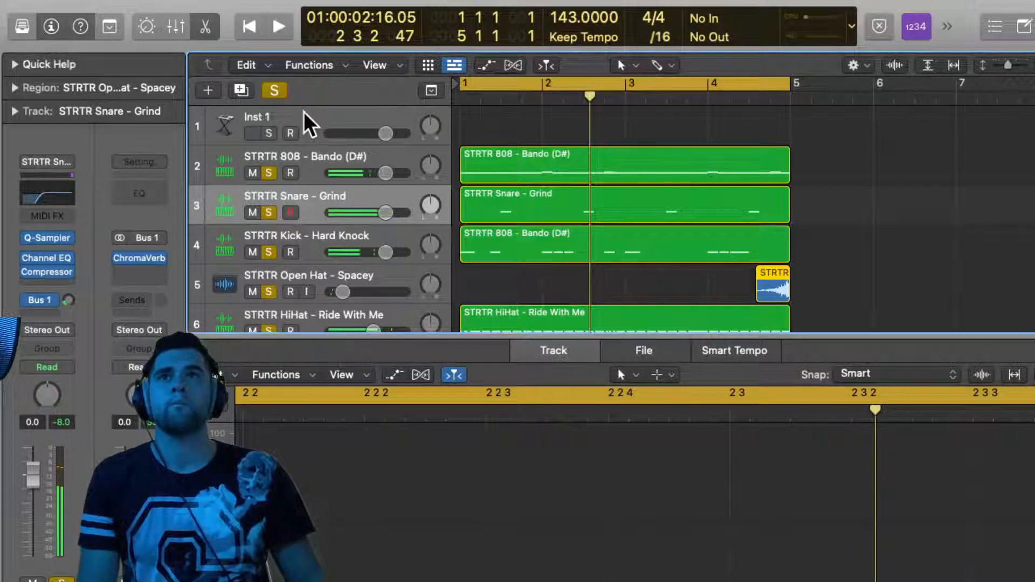
Select the Inst 1 track and look over the drum tracks in the arrangement
left_click(303, 111)
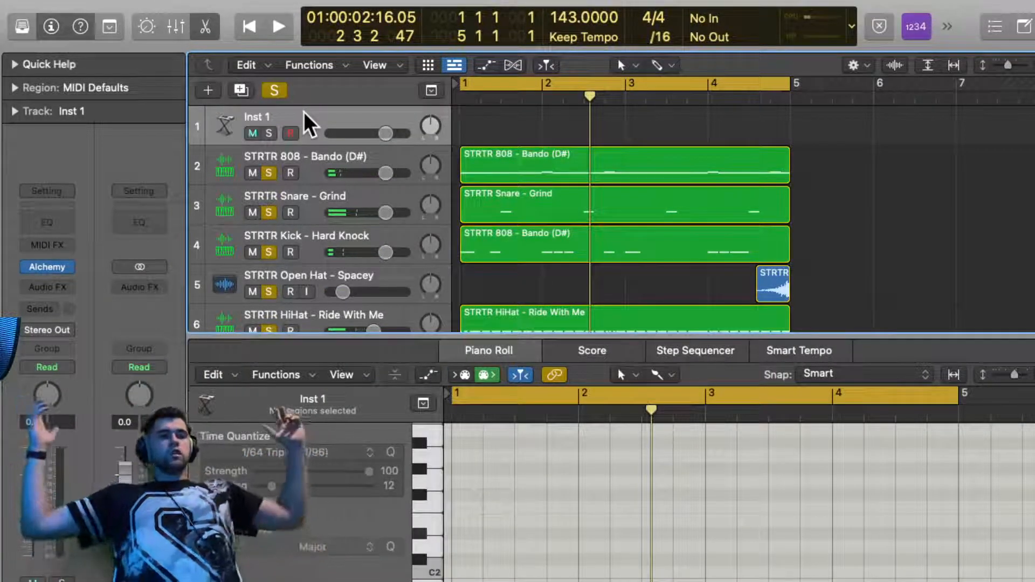
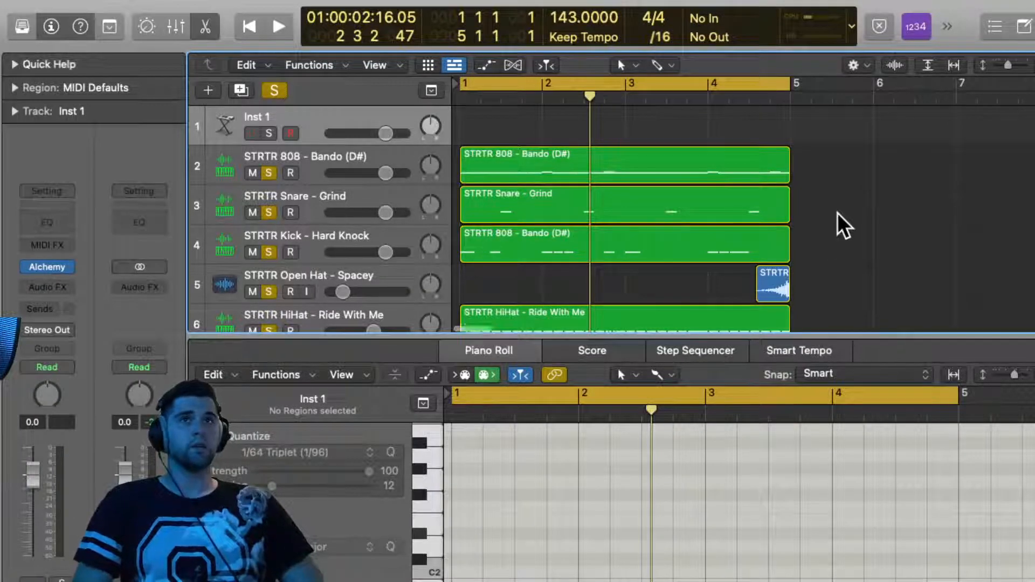
scroll(837, 212, "down", 5)
scroll(836, 212, "down", 2)
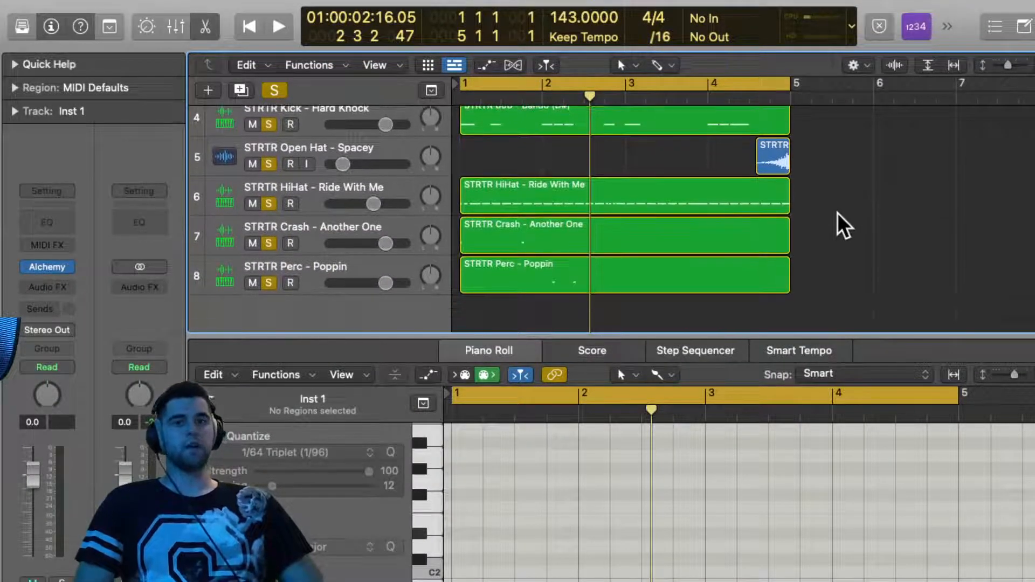
scroll(836, 212, "up", 6)
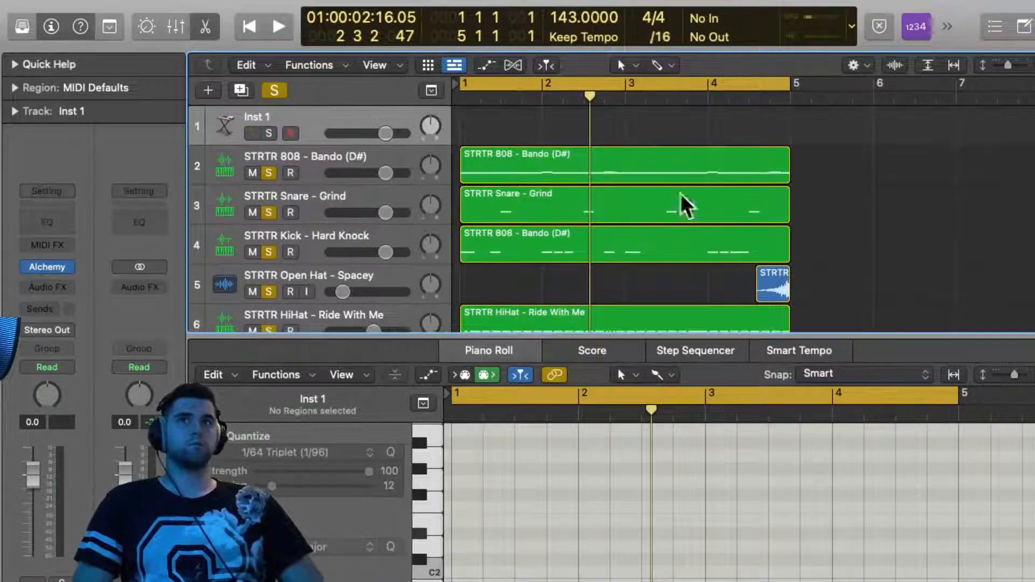
Solo the Inst 1 track together with the already soloed drum tracks
left_click(271, 128)
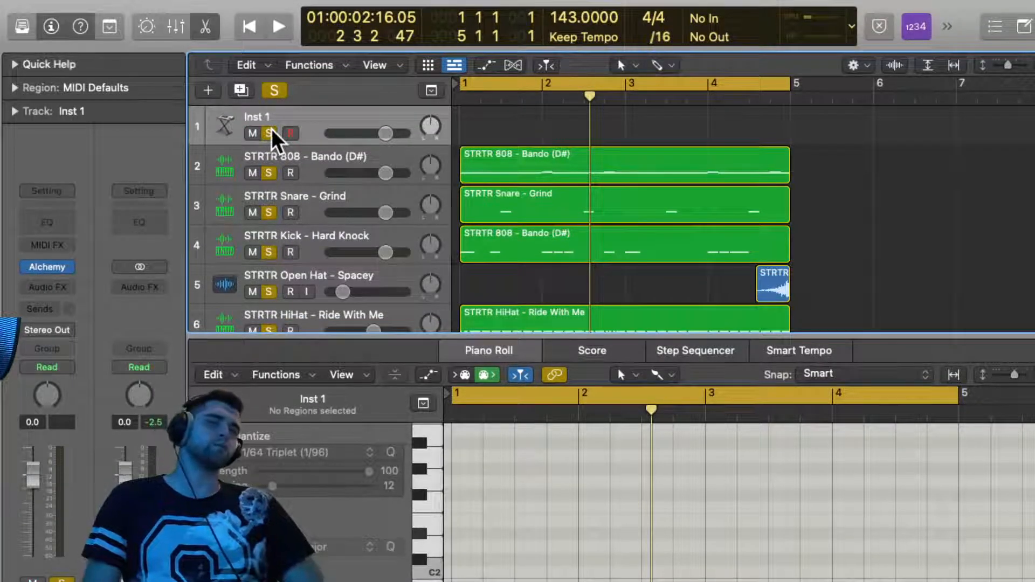
scroll(591, 150, "down", 1)
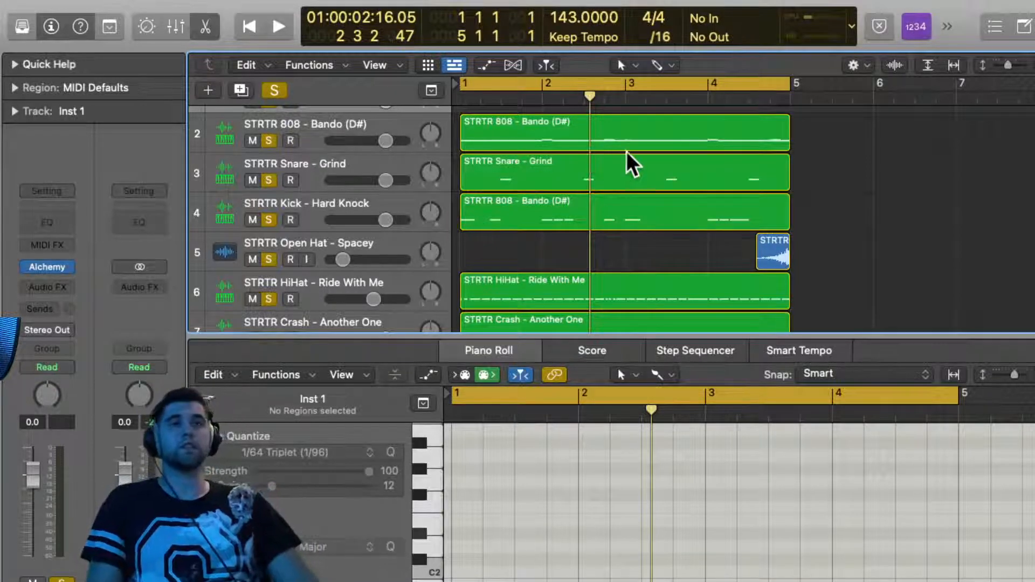
scroll(576, 158, "up", 2)
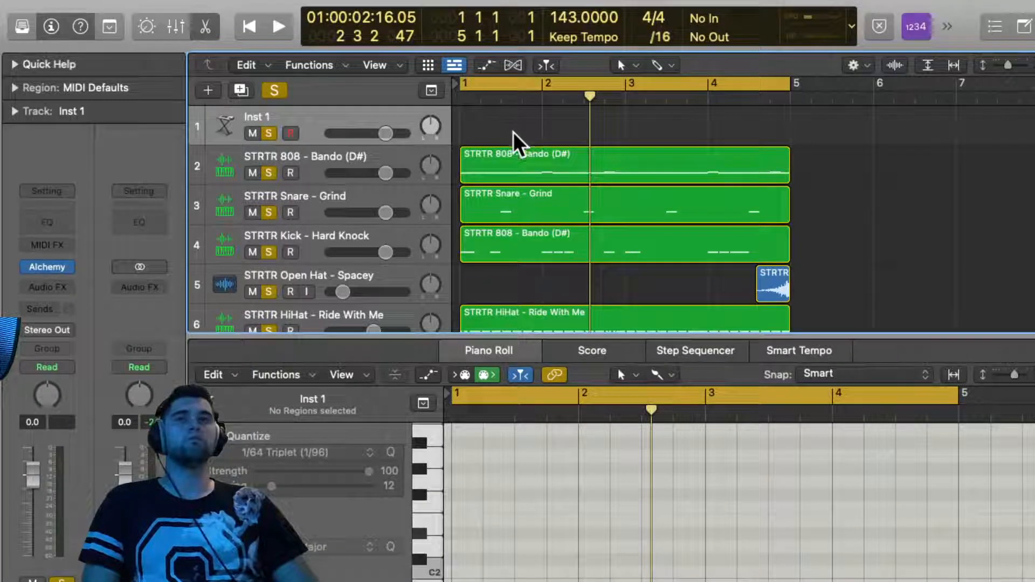
scroll(515, 141, "up", 3)
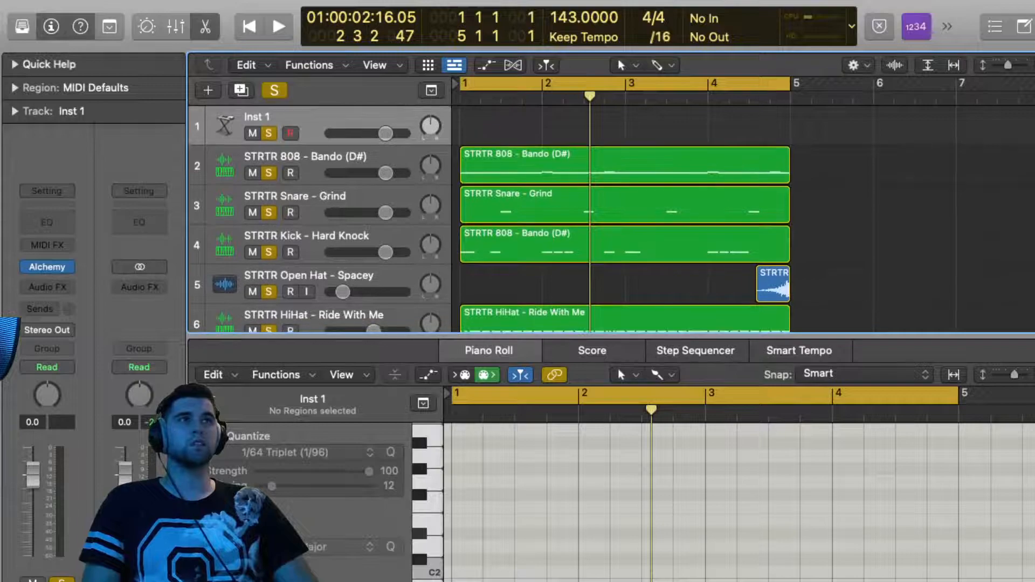
Look through the home folder in the file browser and the project's audio files
key("f")
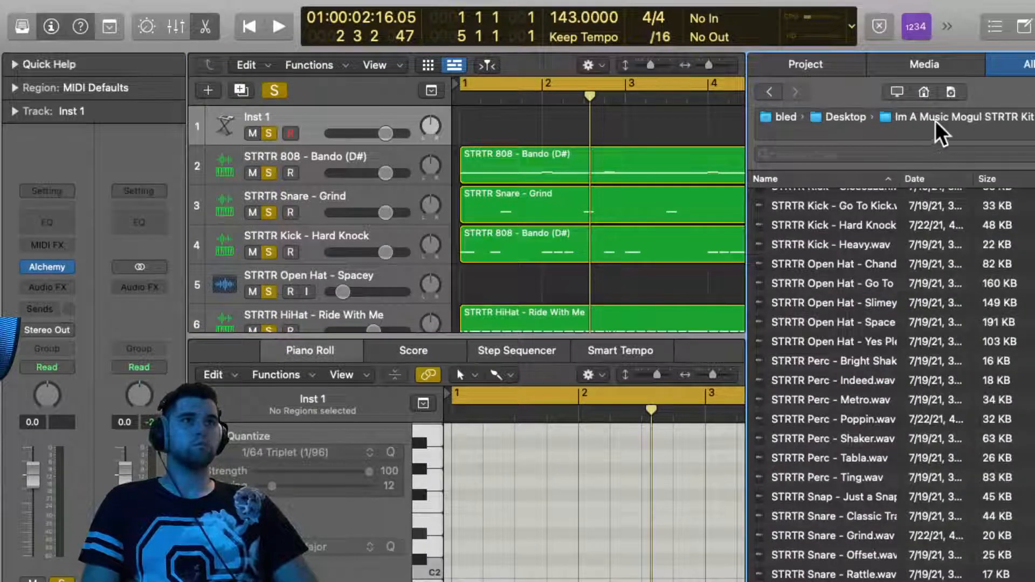
left_click(820, 117)
left_click(785, 117)
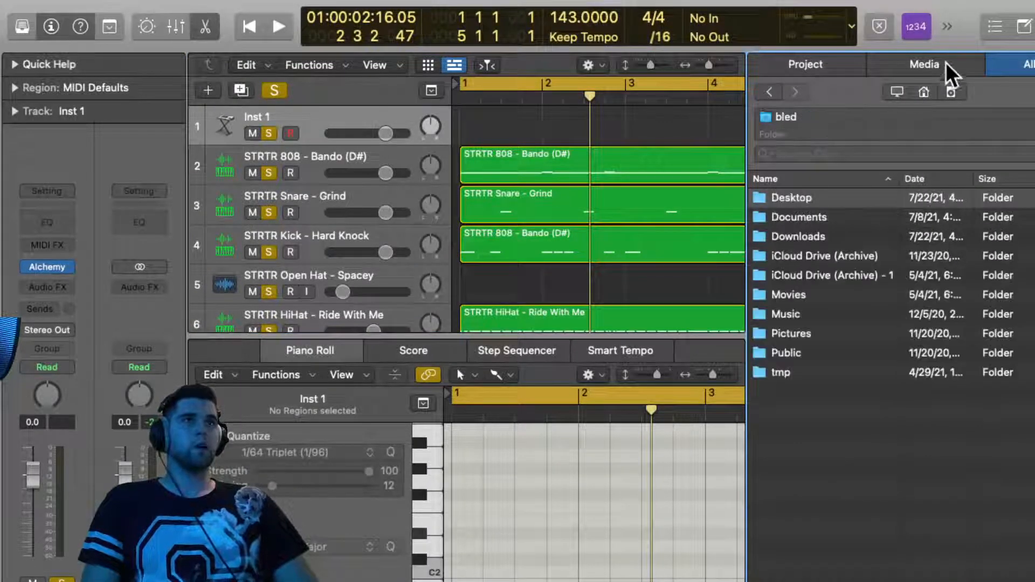
left_click(827, 66)
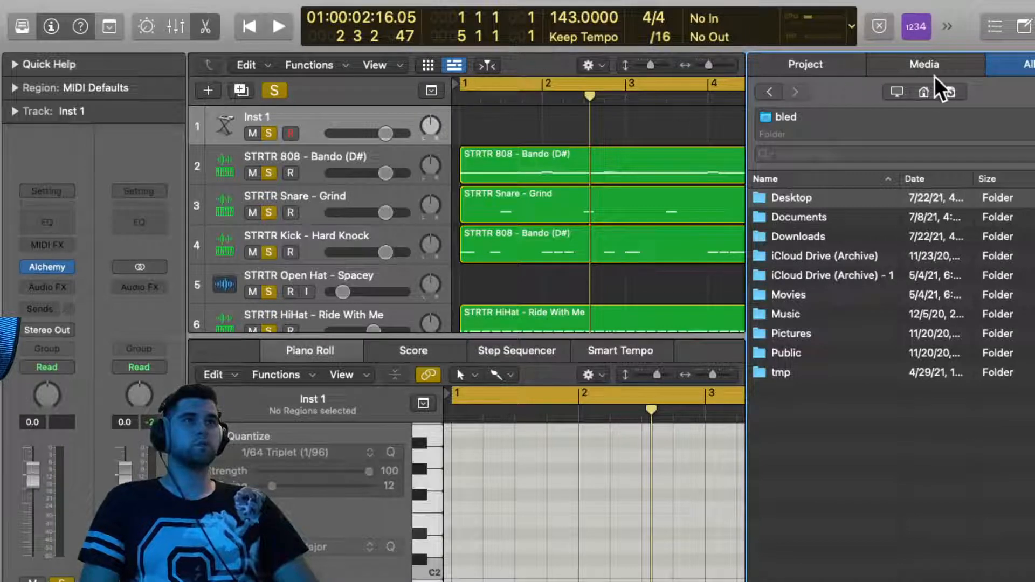
left_click(939, 61)
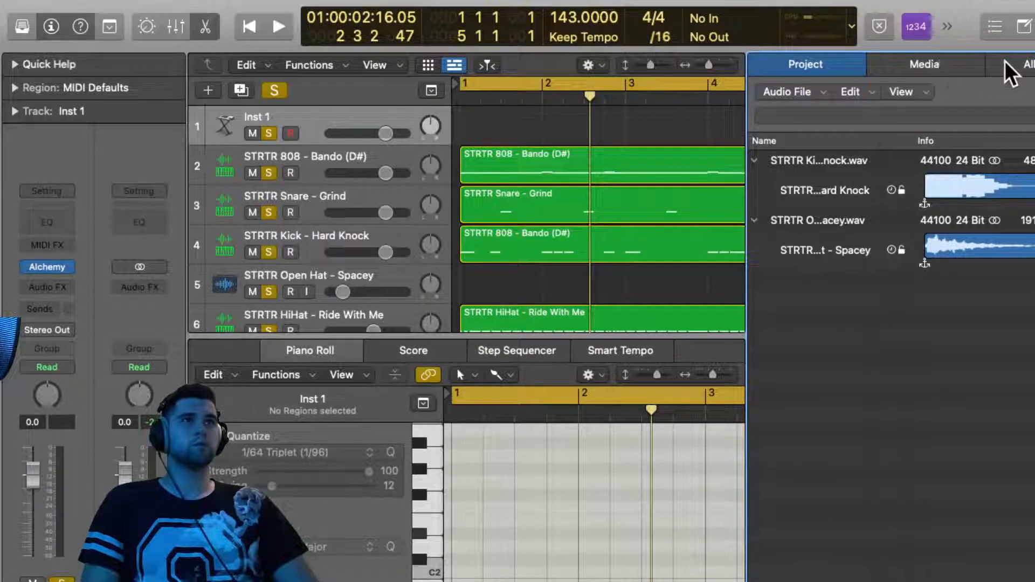
left_click(1026, 63)
Open the loop browser and check its Scale and Signature filters, leaving both at Any
key("o")
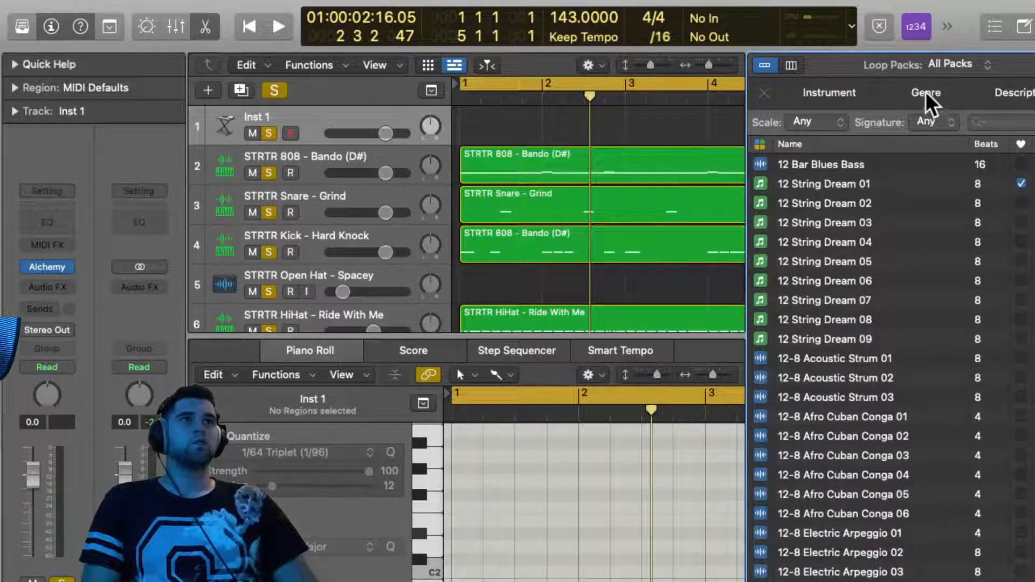
left_click(802, 121)
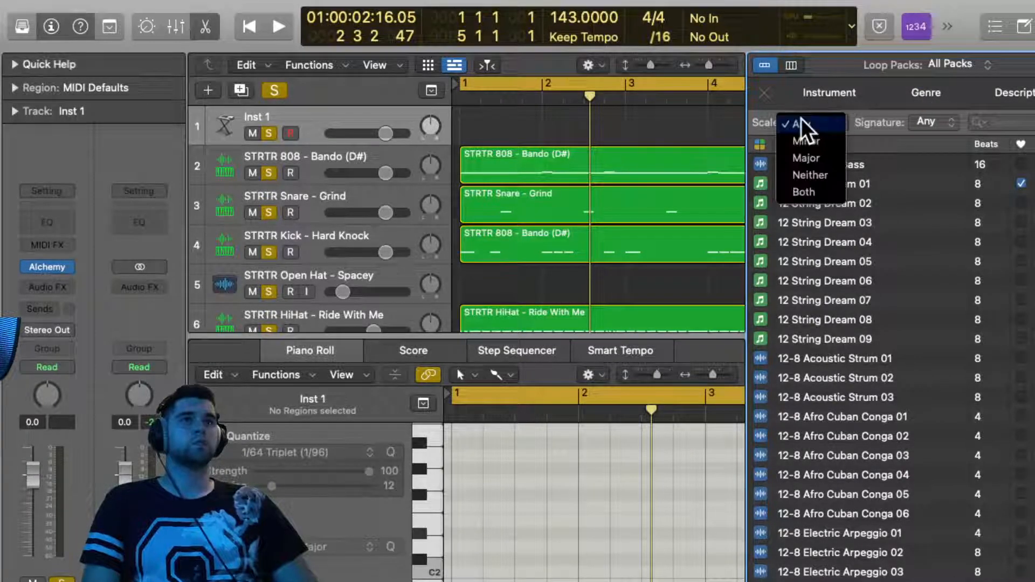
left_click(937, 116)
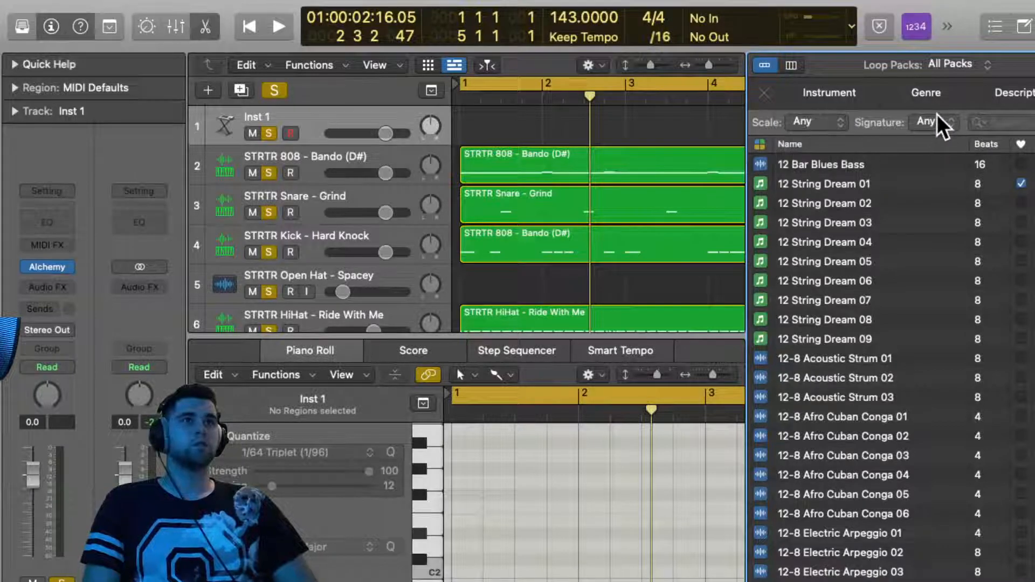
left_click(937, 115)
left_click(995, 118)
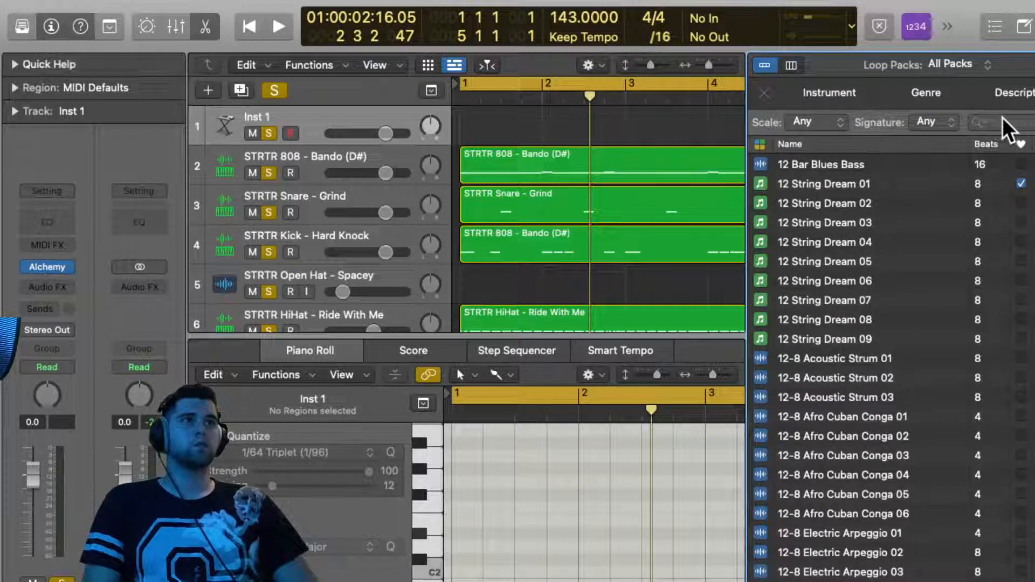
left_click(1016, 118)
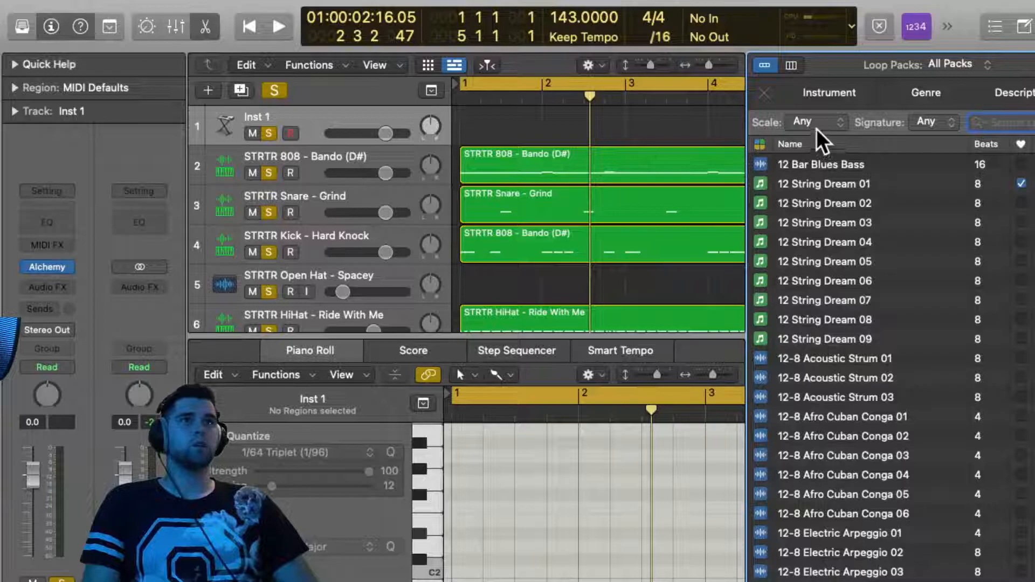
Browse the unfiltered loop list for melodic material that could suit the beat
scroll(890, 367, "down", 1)
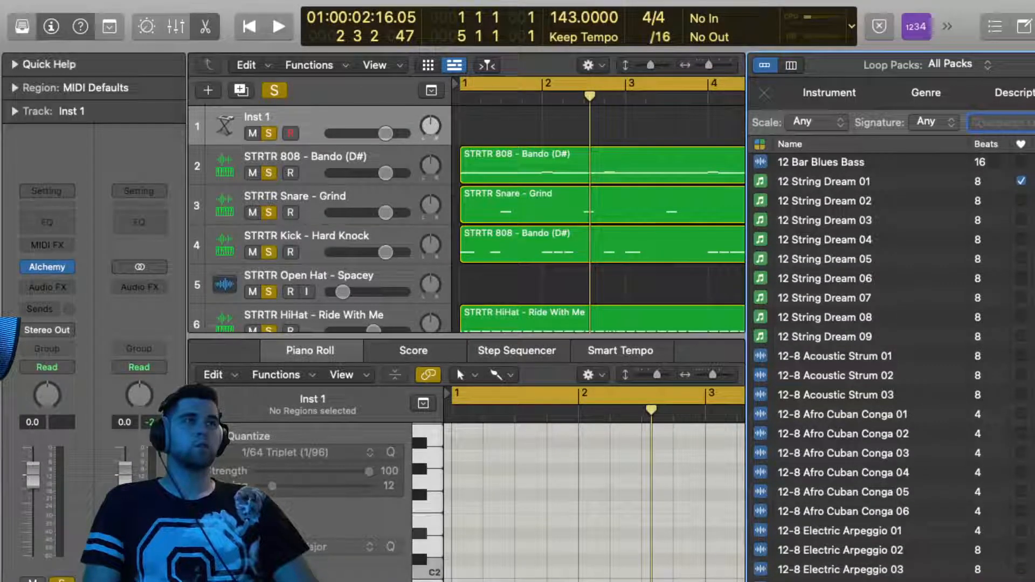
scroll(889, 367, "down", 15)
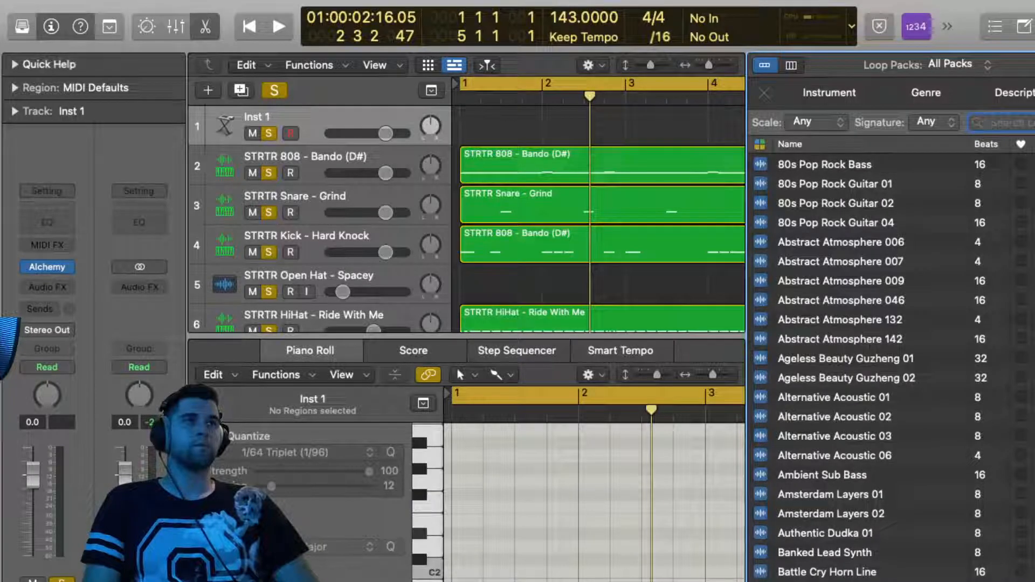
scroll(889, 367, "down", 20)
scroll(890, 366, "down", 20)
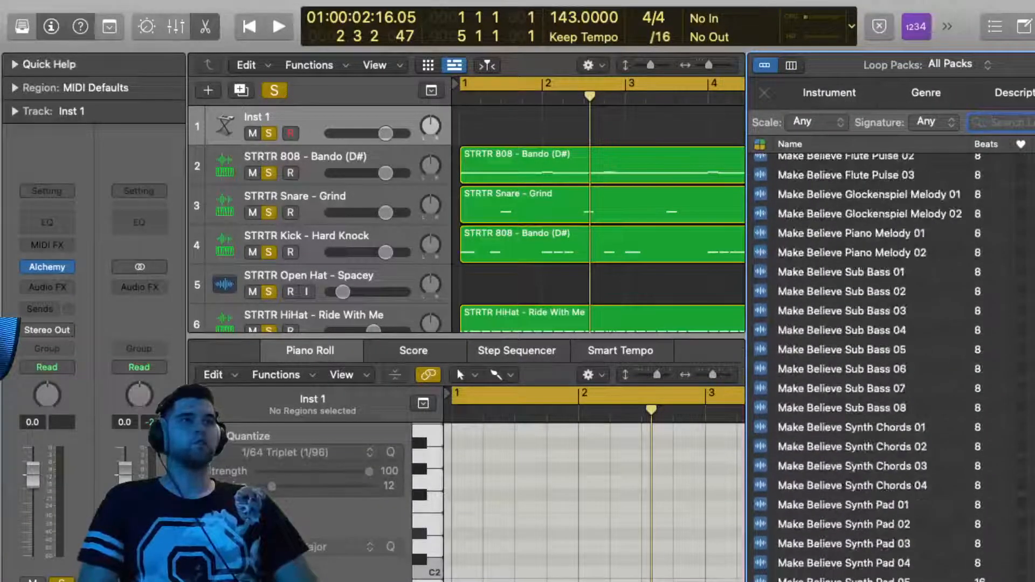
scroll(890, 366, "down", 20)
scroll(890, 366, "up", 20)
scroll(890, 366, "down", 20)
scroll(890, 367, "up", 20)
scroll(890, 367, "down", 20)
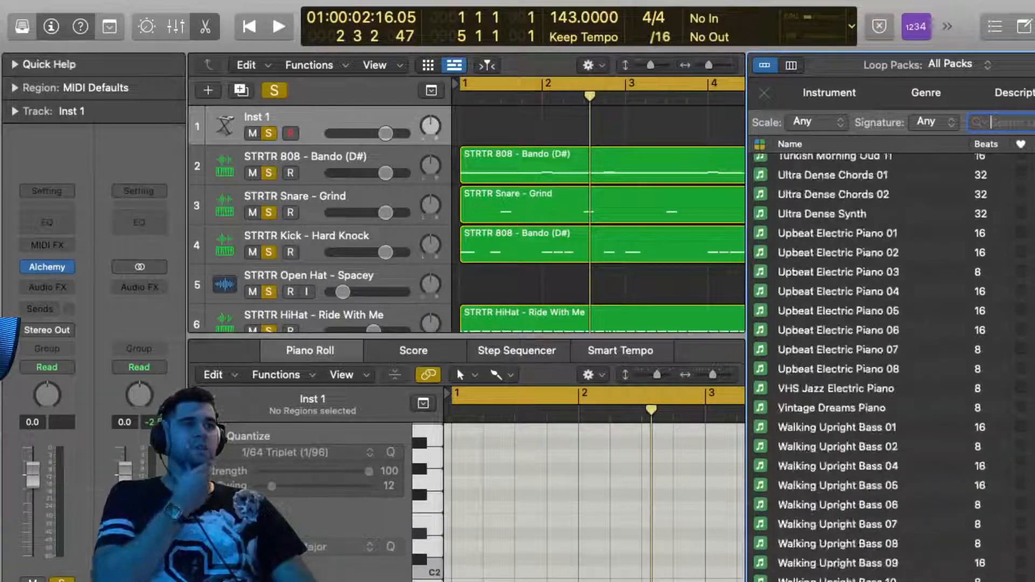
scroll(889, 366, "down", 20)
scroll(890, 366, "down", 20)
scroll(889, 367, "down", 20)
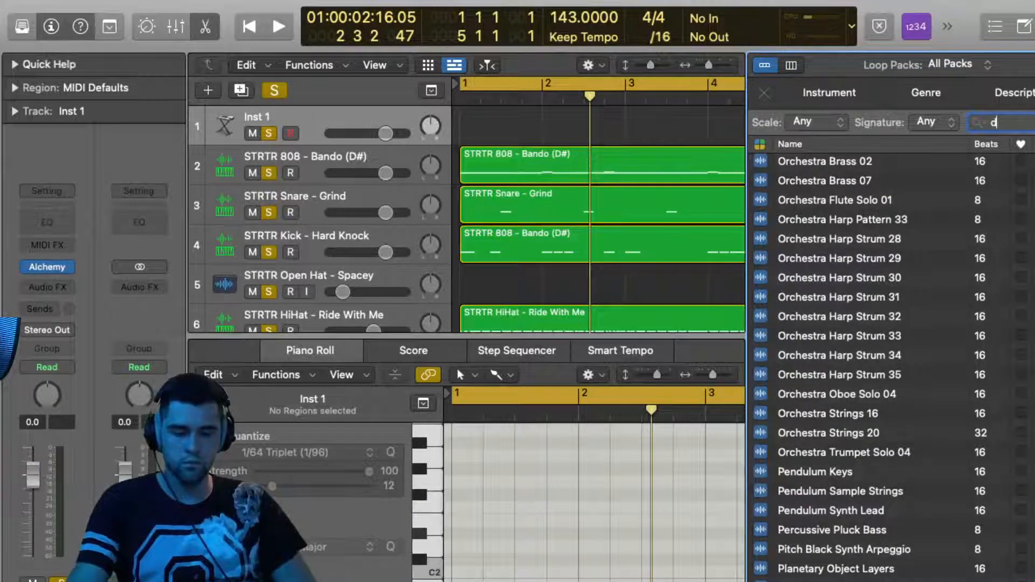
Search the loops for "d#" and clear the search text
type("#")
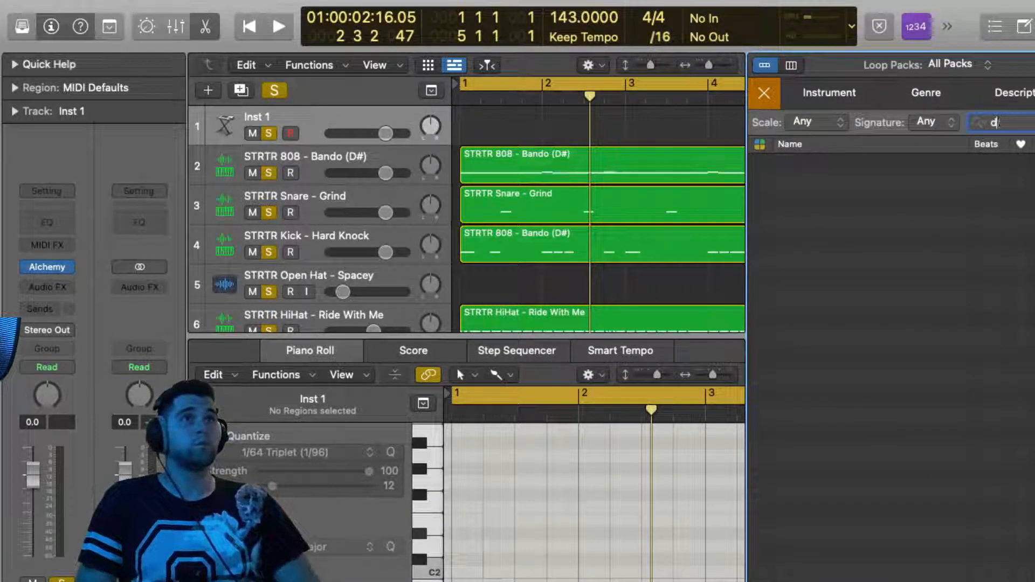
key("BackSpace")
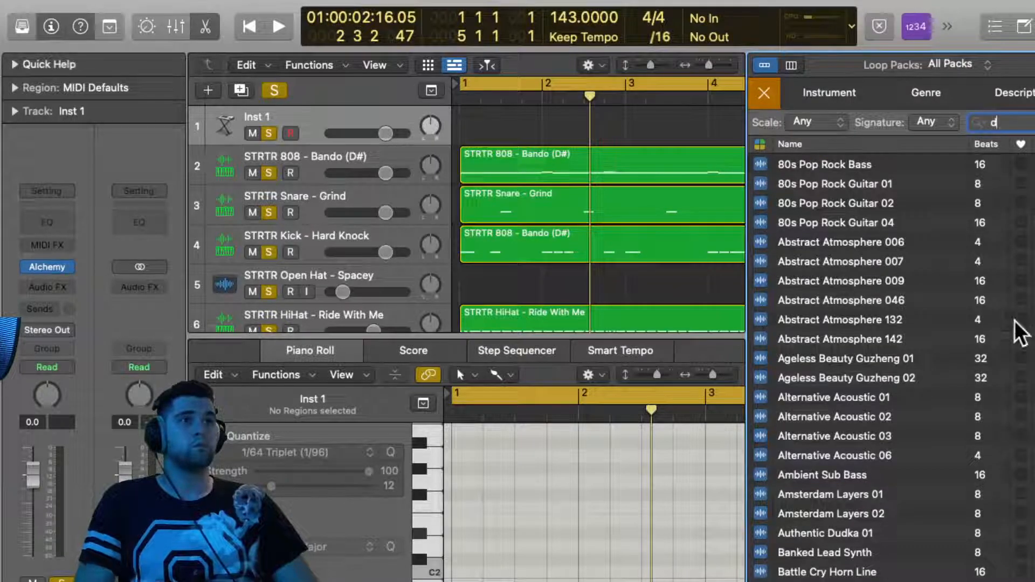
scroll(1021, 333, "down", 20)
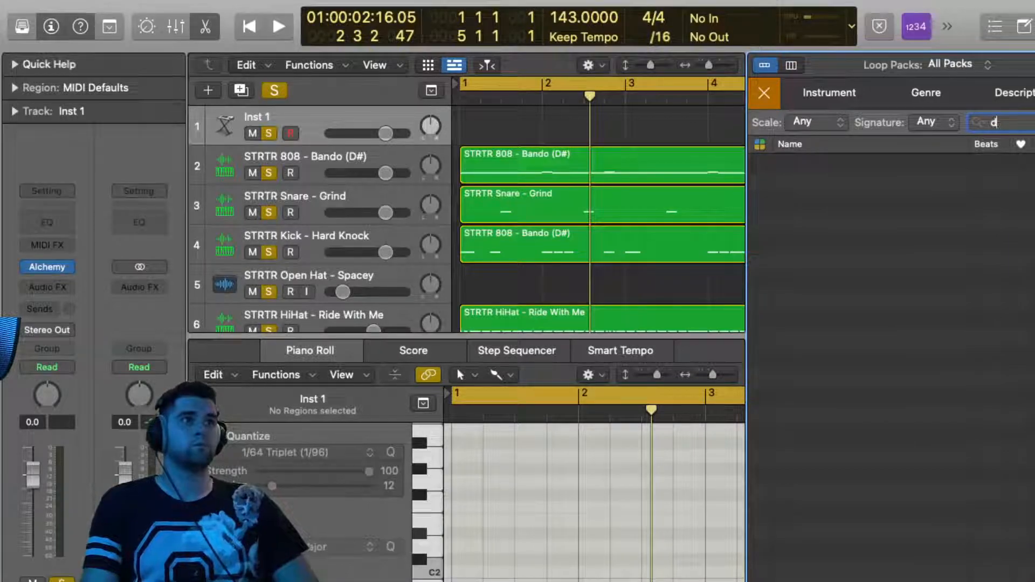
key("BackSpace")
key("BackSpace")
Look over the loop browser's Scale options and its Instrument, Genre and Descriptors categories
left_click(814, 116)
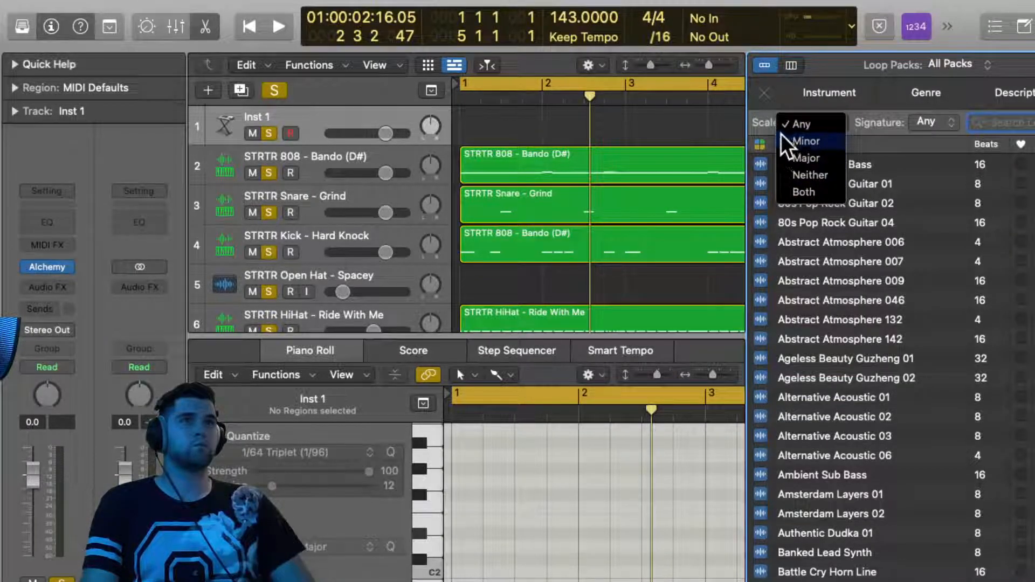
left_click(764, 128)
left_click(818, 99)
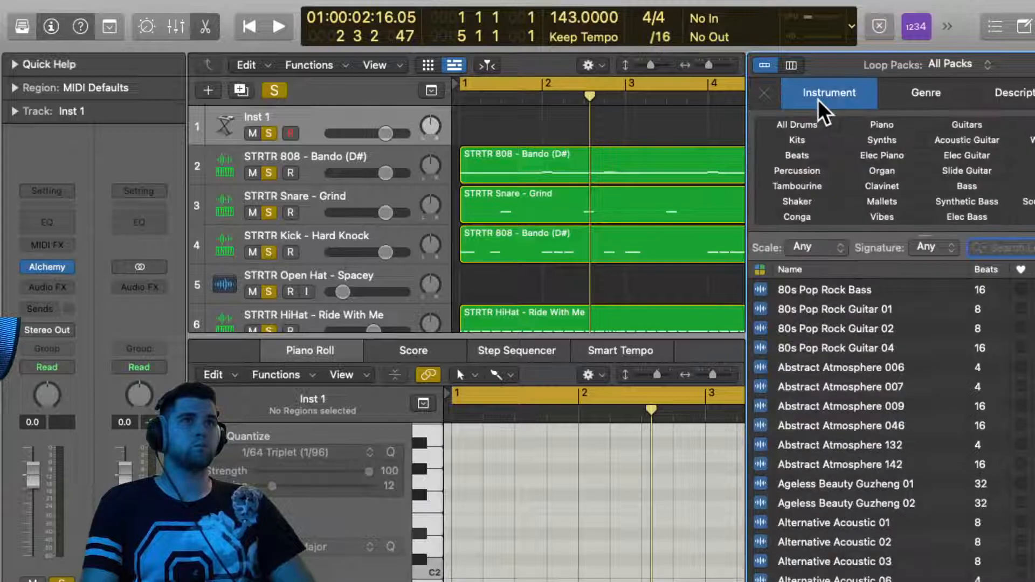
left_click(895, 97)
left_click(1002, 102)
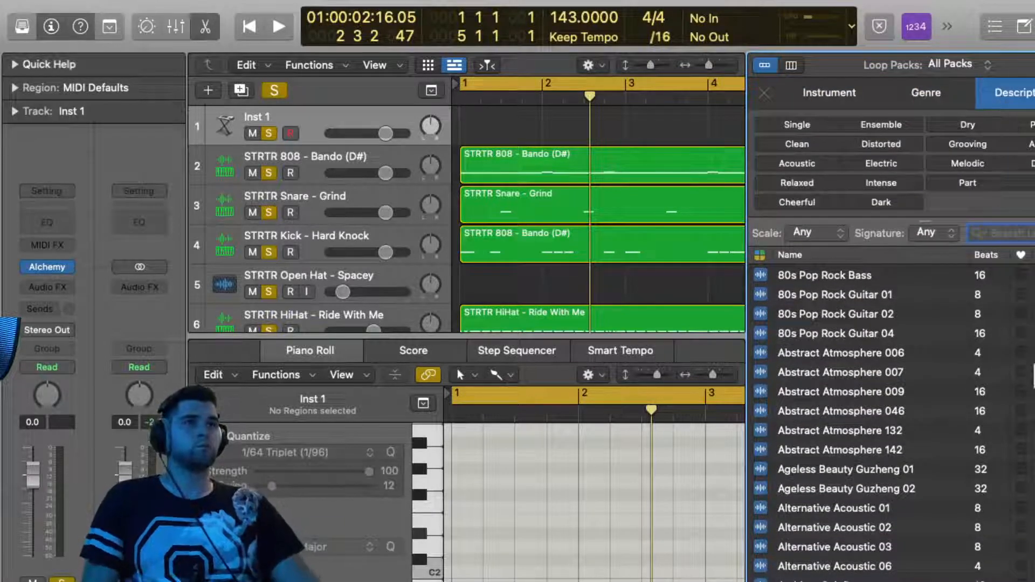
scroll(889, 421, "down", 3)
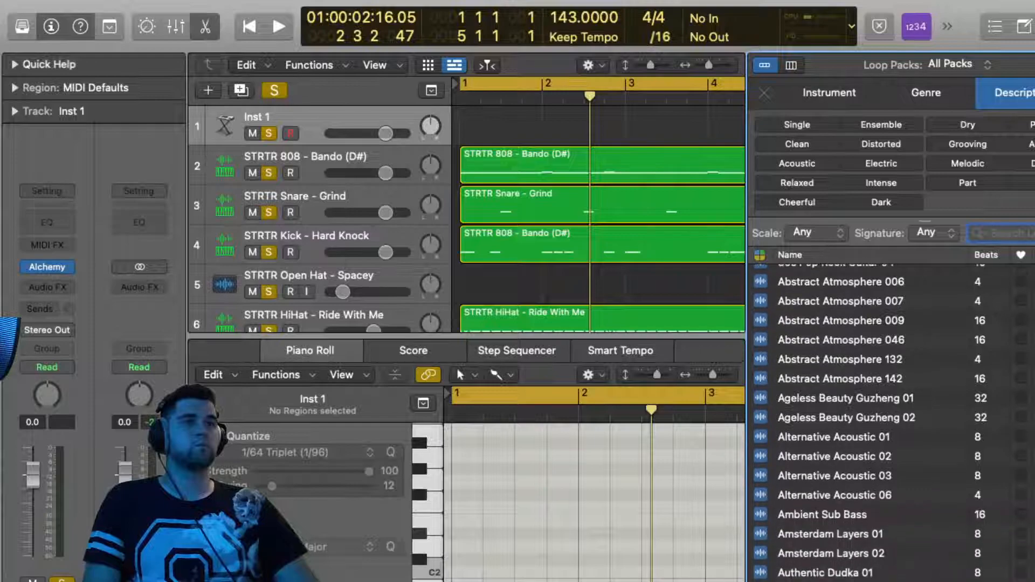
scroll(890, 421, "up", 3)
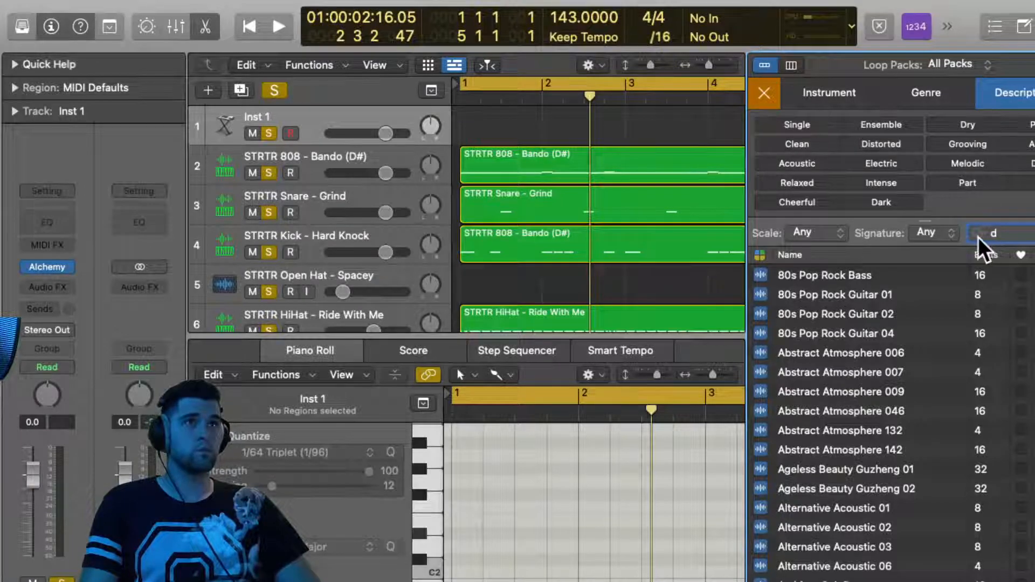
Try a loop search for "d" and empty the search field again
left_click(925, 232)
left_click(1008, 235)
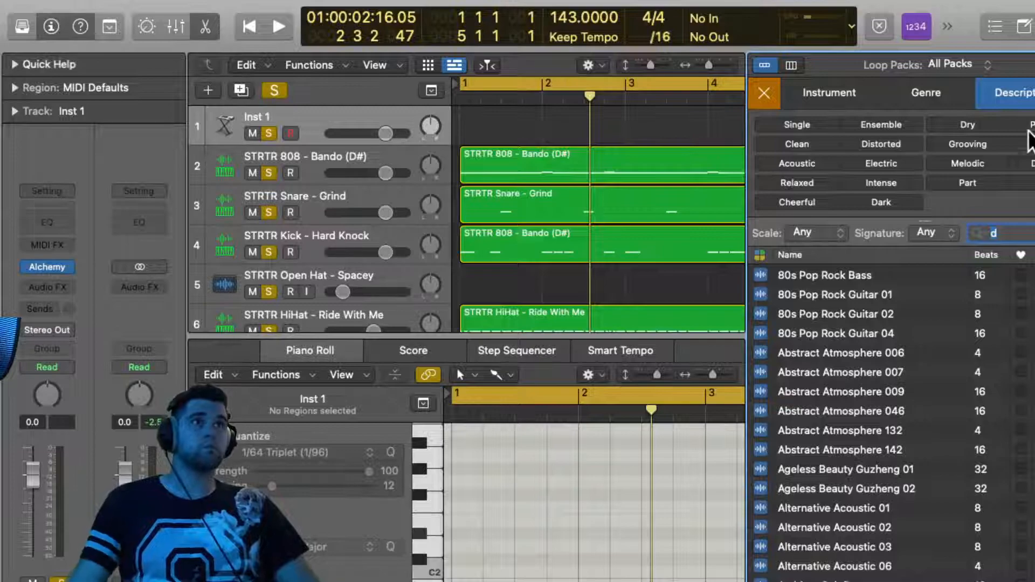
type("d")
key("BackSpace")
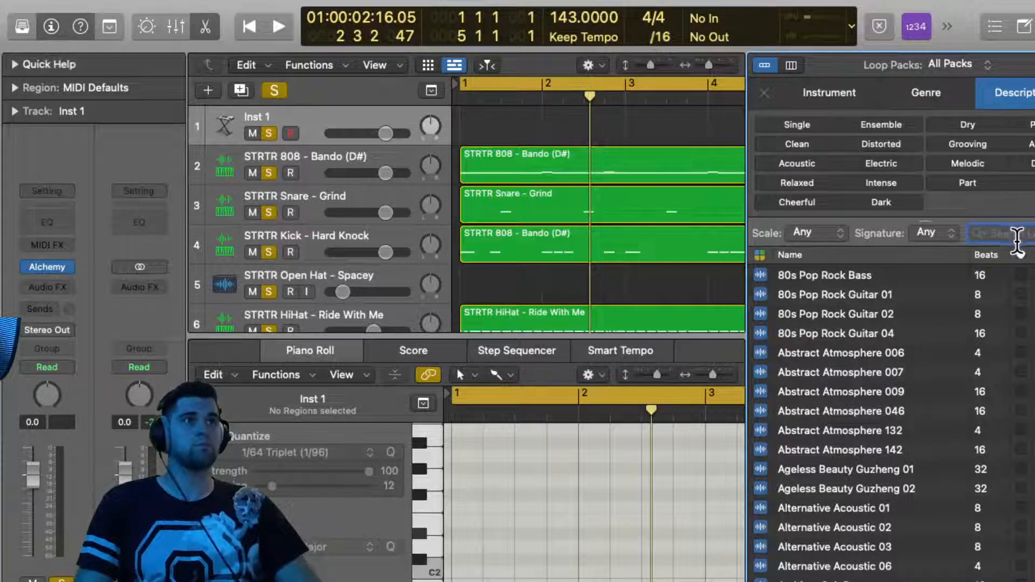
Filter the loops to the Major scale and audition Alternative Acoustic 01 and Alternative Acoustic 03
left_click(814, 231)
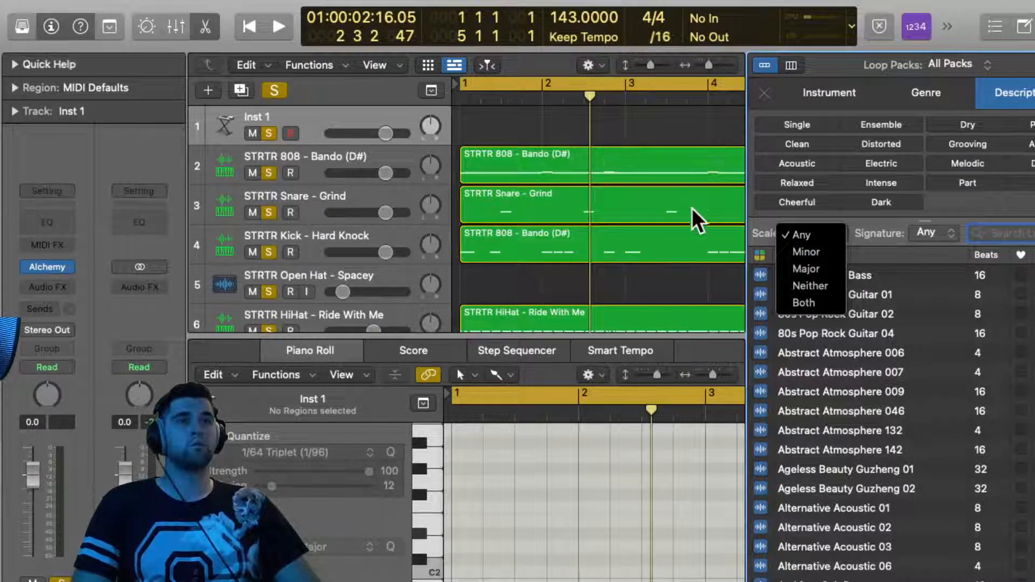
left_click(798, 267)
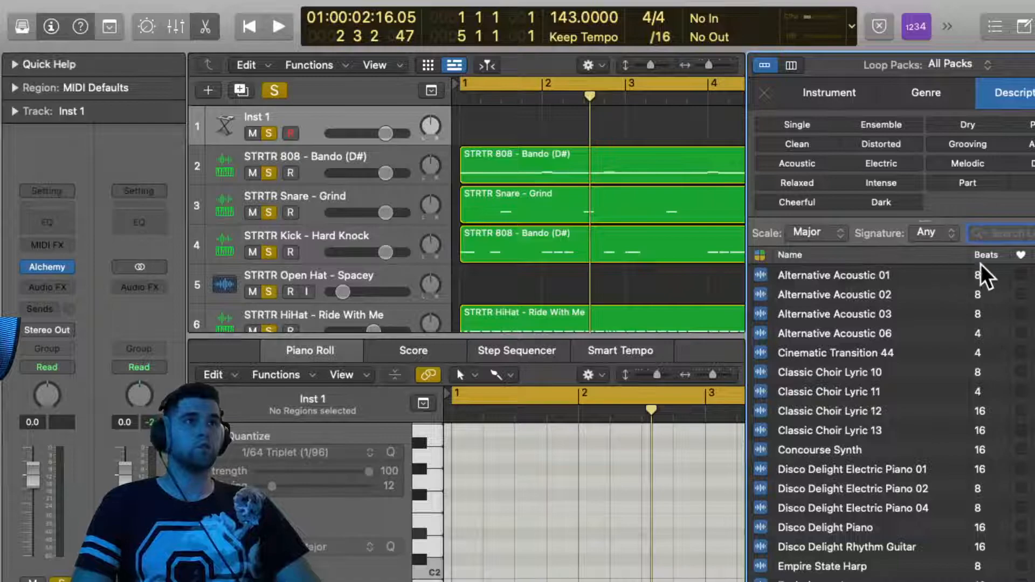
left_click(923, 274)
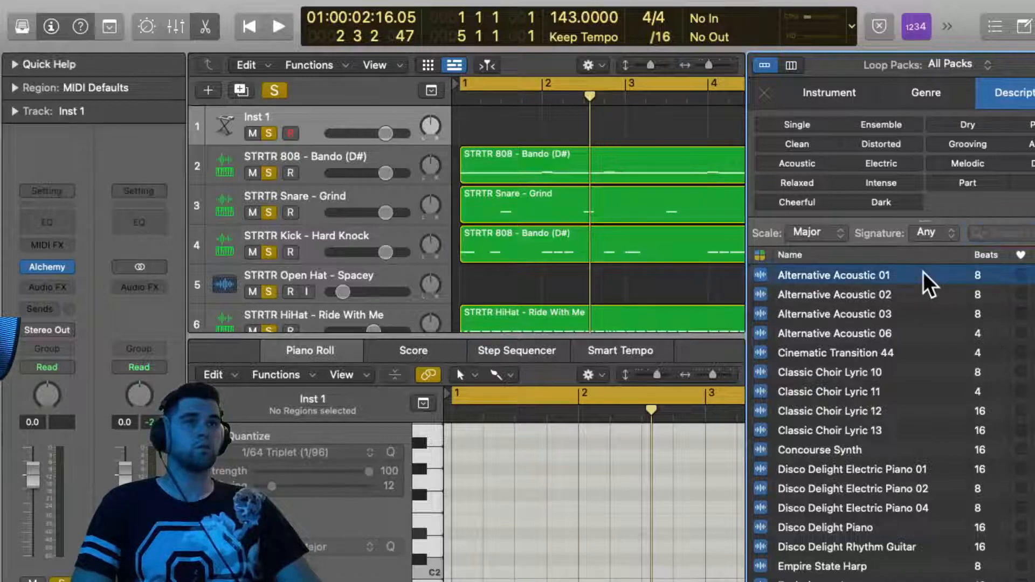
left_click(882, 318)
Audition the Concourse Synth and Disco Delight Electric Piano 01 loops while the beat plays
scroll(882, 322, "down", 3)
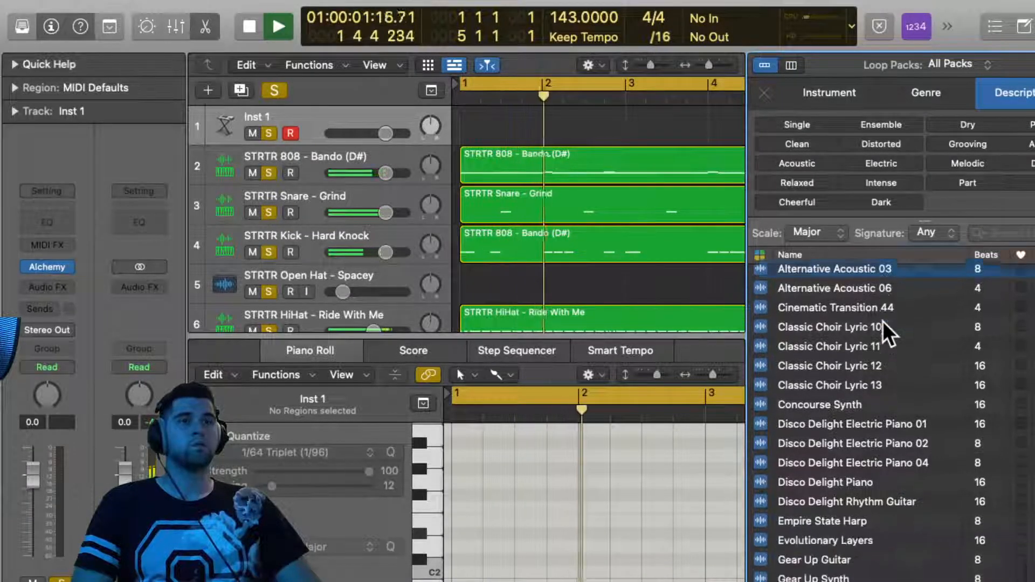
left_click(874, 355)
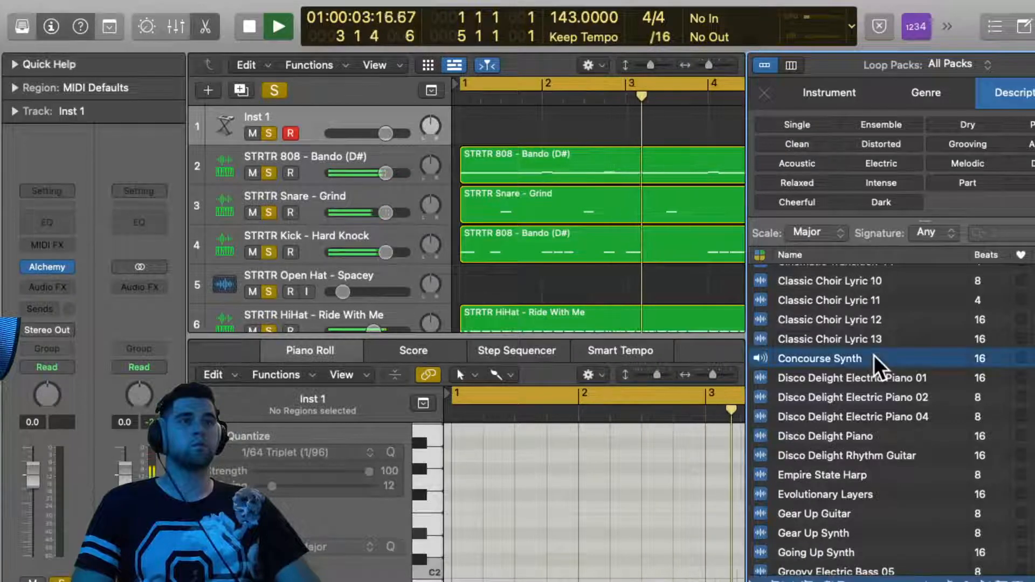
scroll(875, 355, "down", 2)
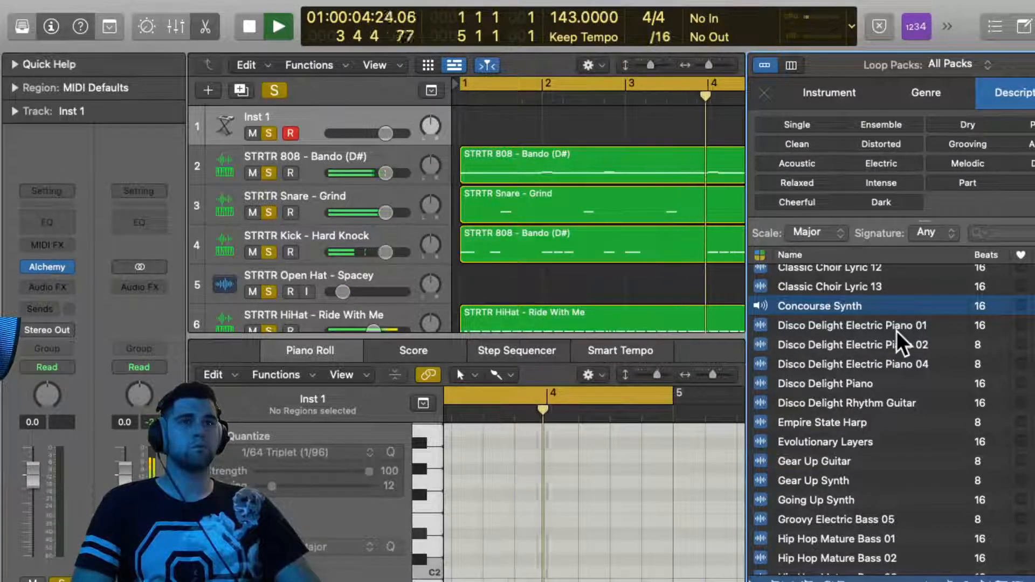
left_click(878, 326)
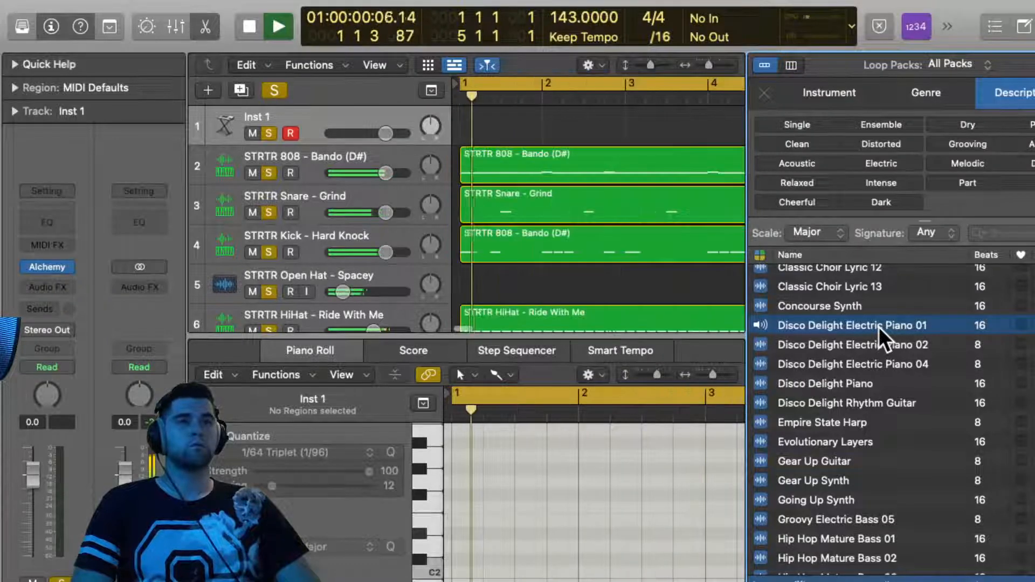
Audition the Empire State Harp, Evolutionary Layers and Gear Up Guitar loops over the playing beat
scroll(856, 344, "down", 3)
left_click(843, 360)
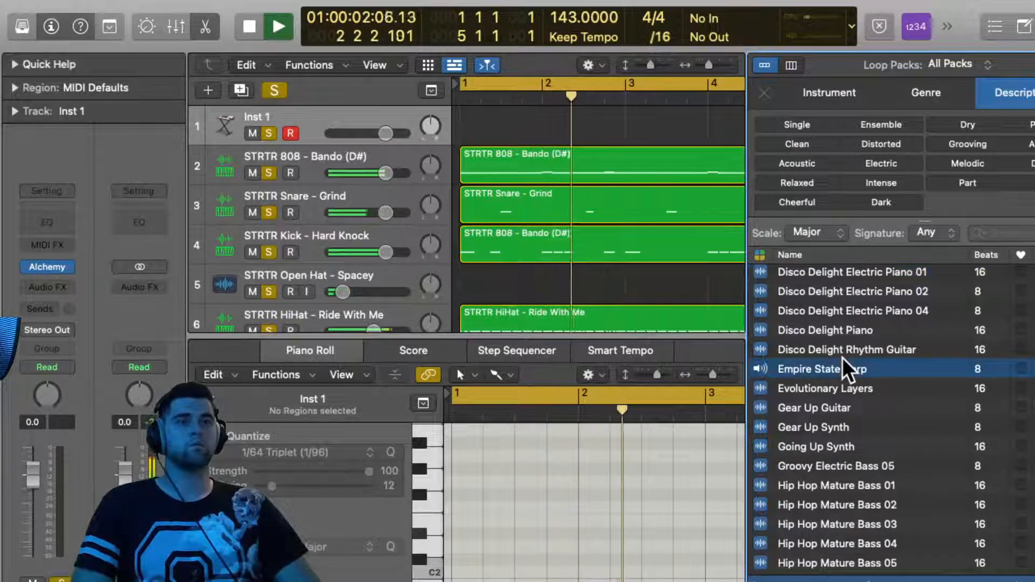
scroll(842, 358, "down", 3)
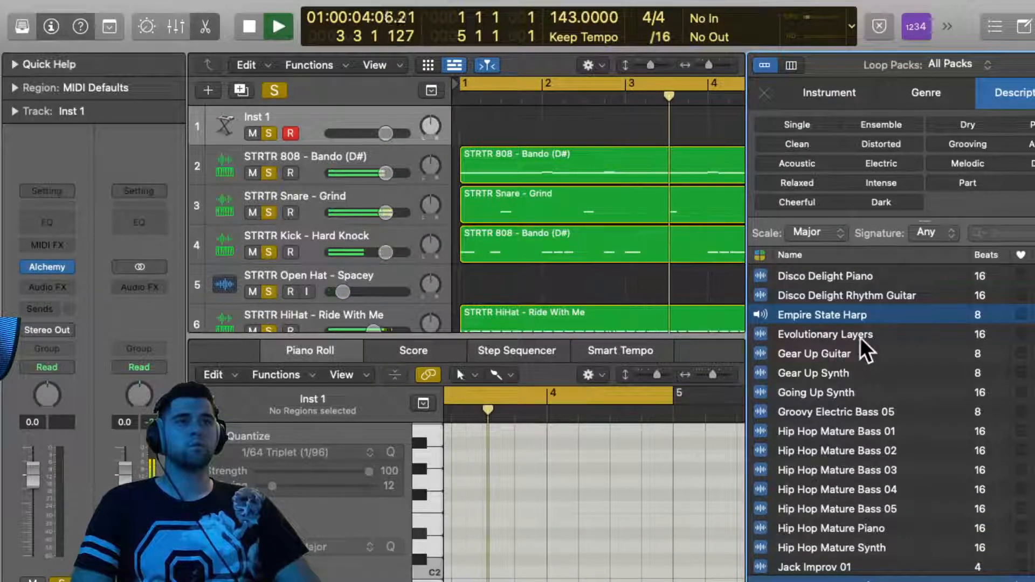
left_click(852, 334)
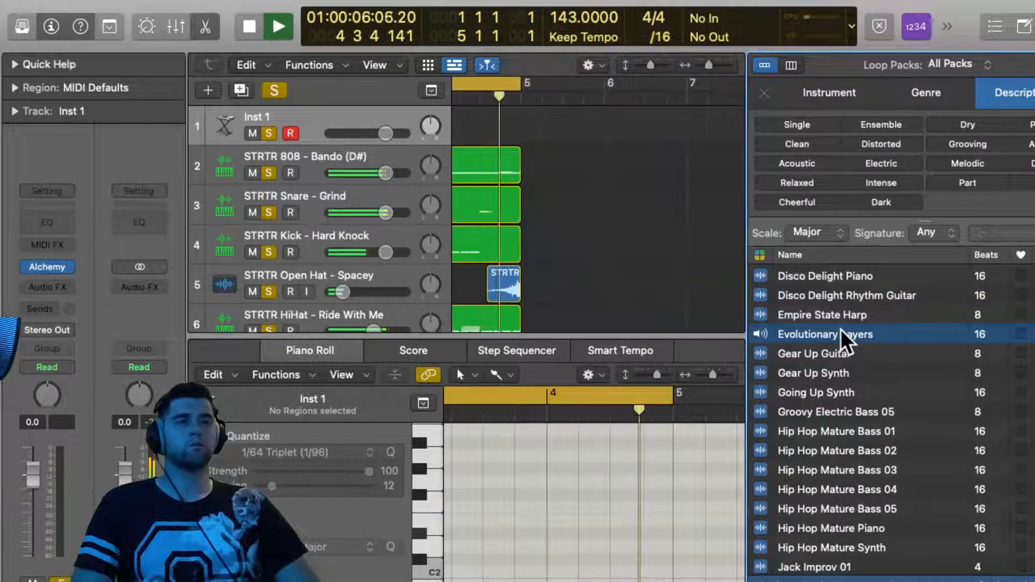
left_click(830, 351)
scroll(830, 348, "down", 3)
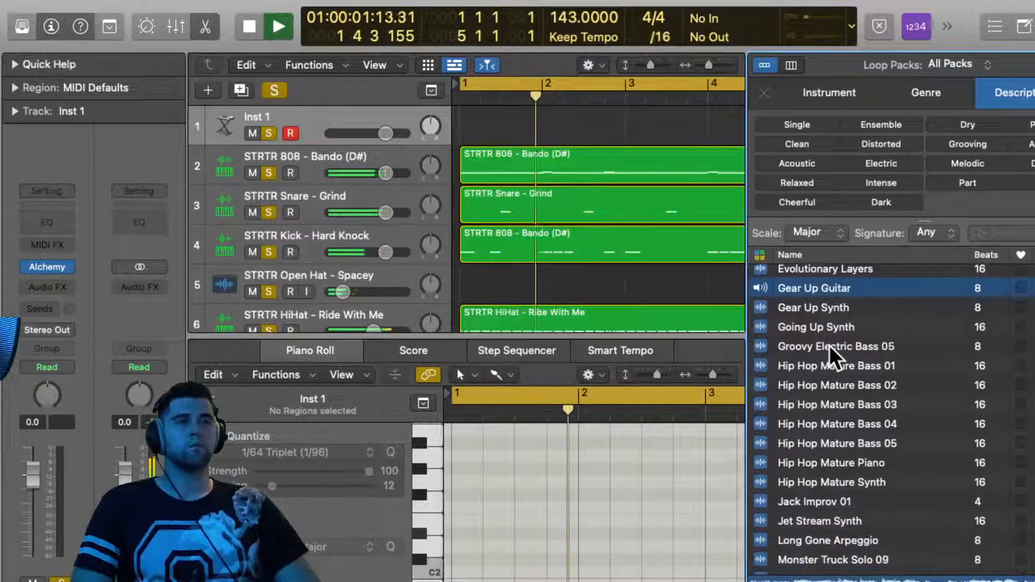
Audition the Hip Hop Mature Bass 04 and Jack Improv 01 loops over the beat
scroll(830, 378, "down", 2)
left_click(829, 386)
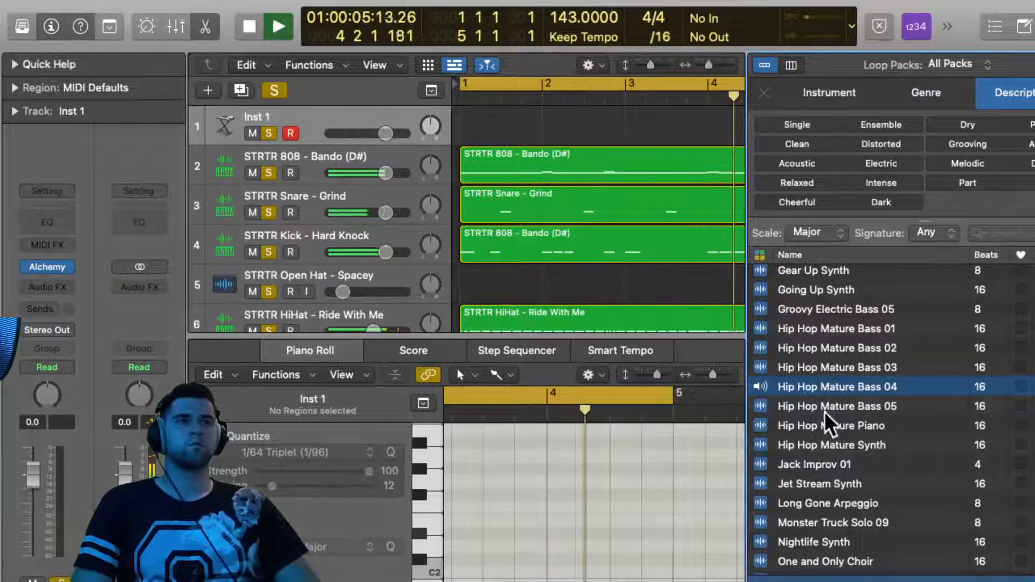
left_click(806, 465)
scroll(807, 468, "down", 2)
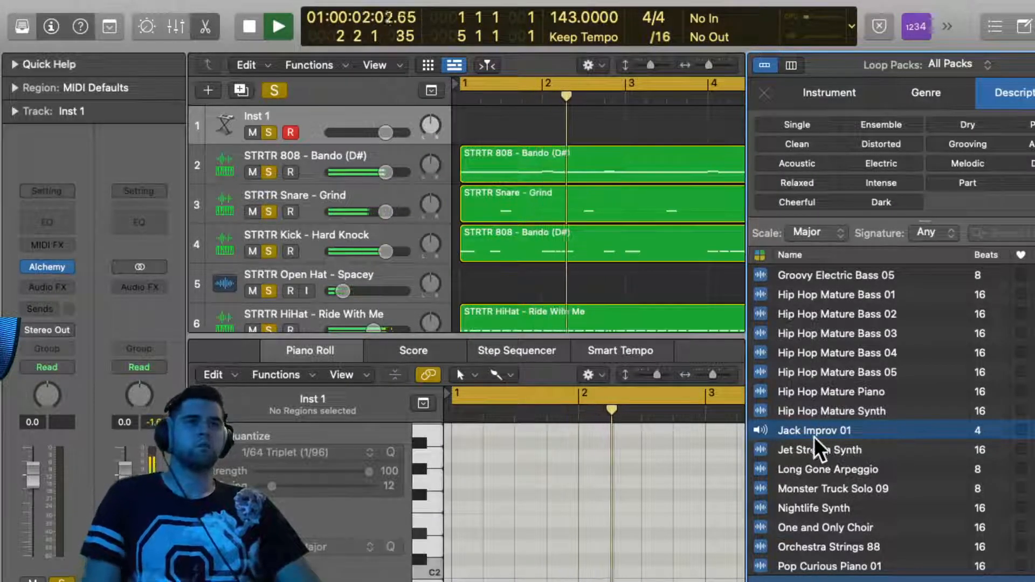
Load the Jack Improv 01 loop into a sliced Quick Sampler on a new track and bring up the Musical Typing keyboard
left_click_drag(811, 431, 316, 235)
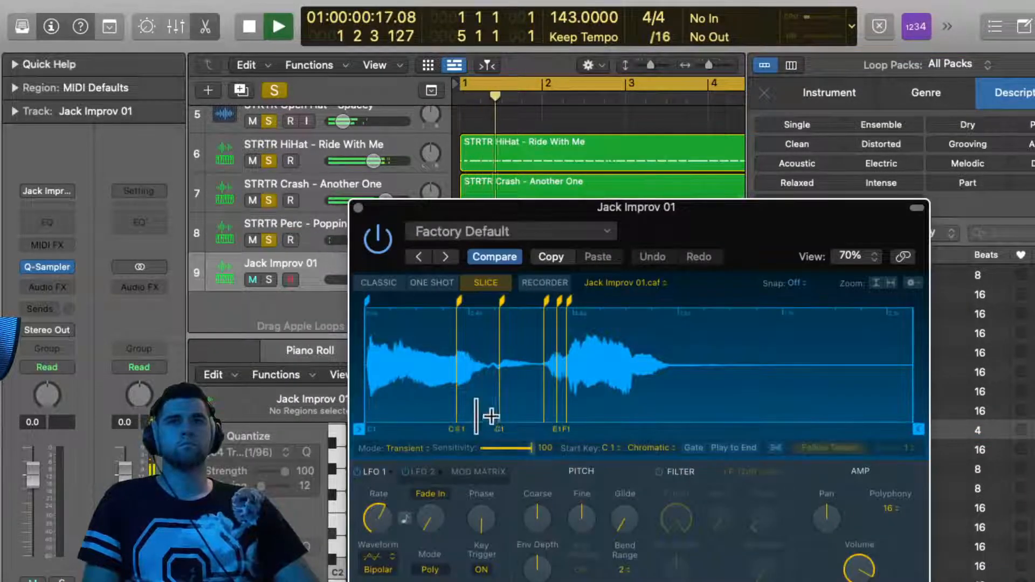
key("super+k")
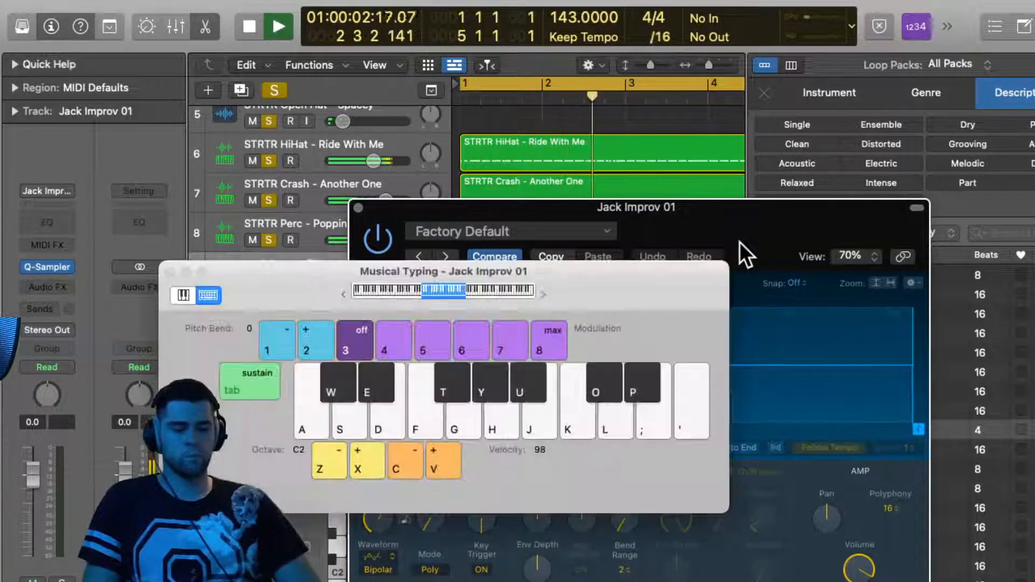
key("j")
key("j")
left_click_drag(646, 270, 751, 344)
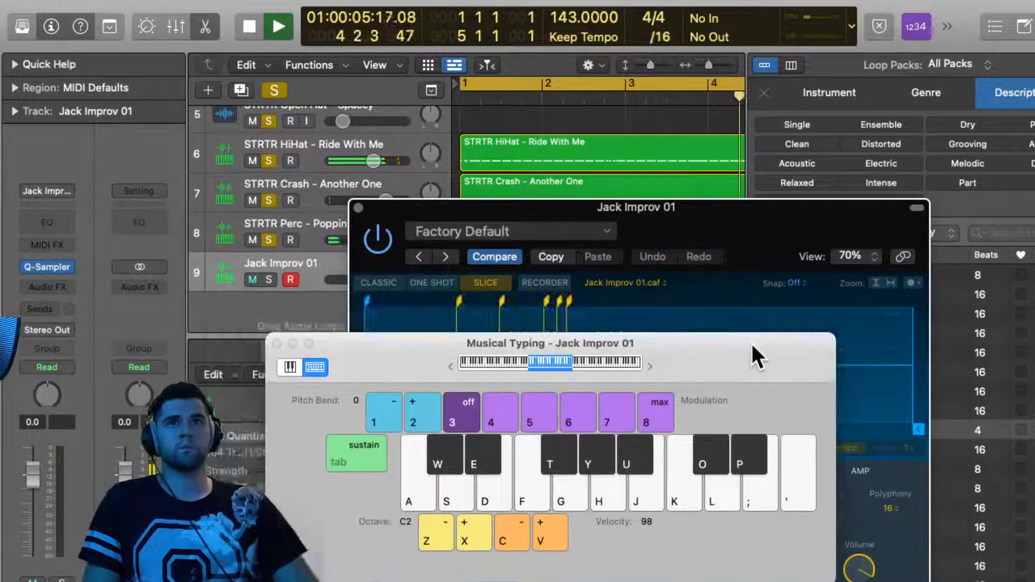
Lower the Musical Typing octave to C1 and solo the Jack Improv 01 track along with the beat
left_click(277, 282)
key("j")
key("s")
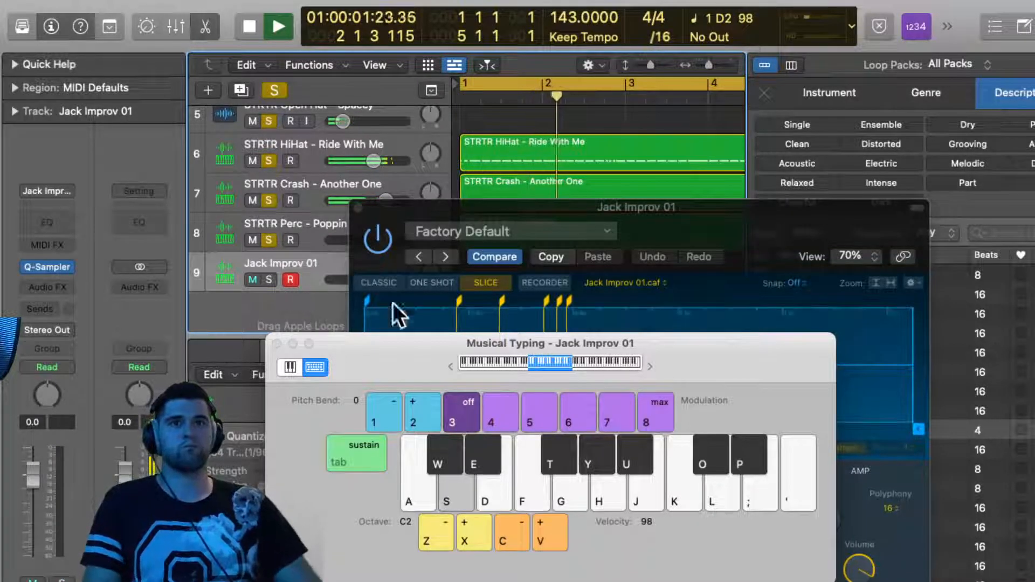
left_click_drag(684, 346, 786, 321)
key("z")
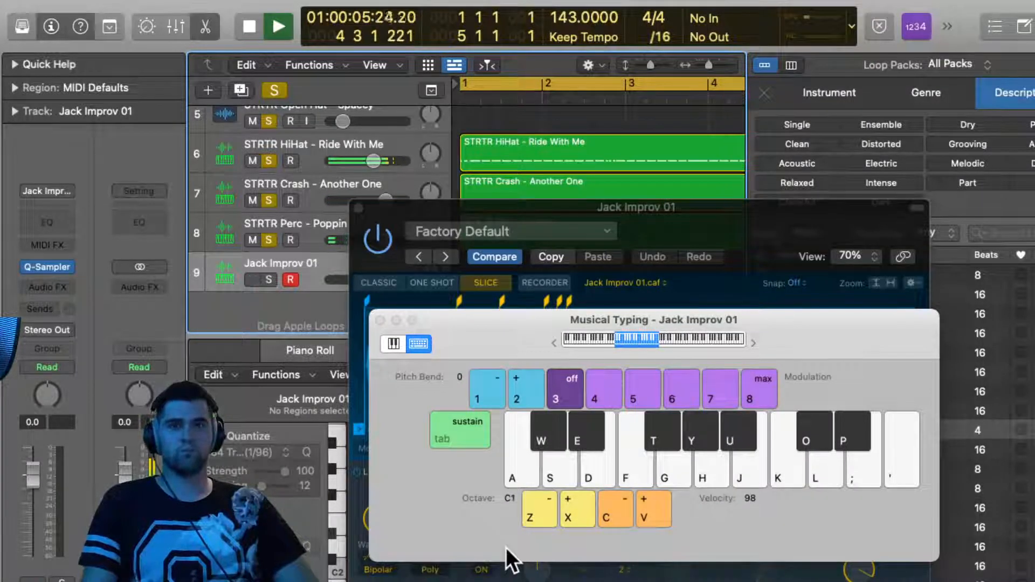
key("a")
key("s")
key("d")
key("a")
left_click(273, 276)
Play the Jack Improv 01 sampler notes C1, D1, E1 and G1 against the beat to hear its slices
key("a")
key("a")
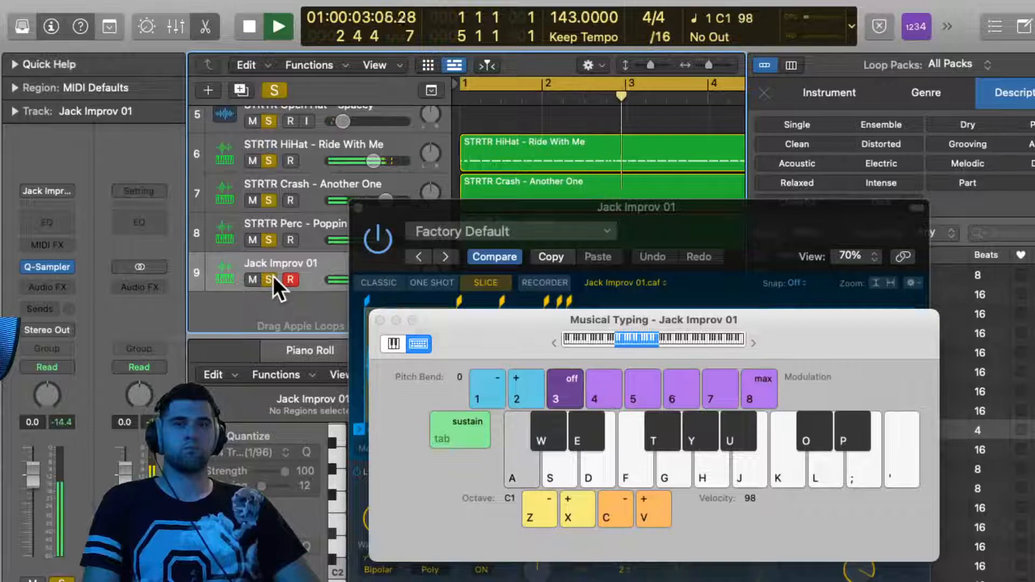
key("a")
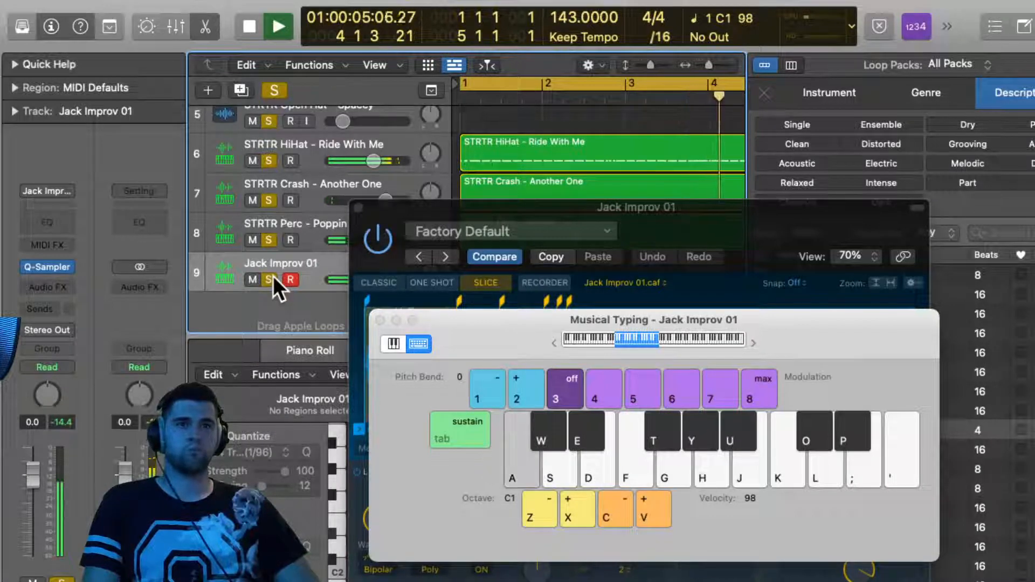
key("s")
key("g")
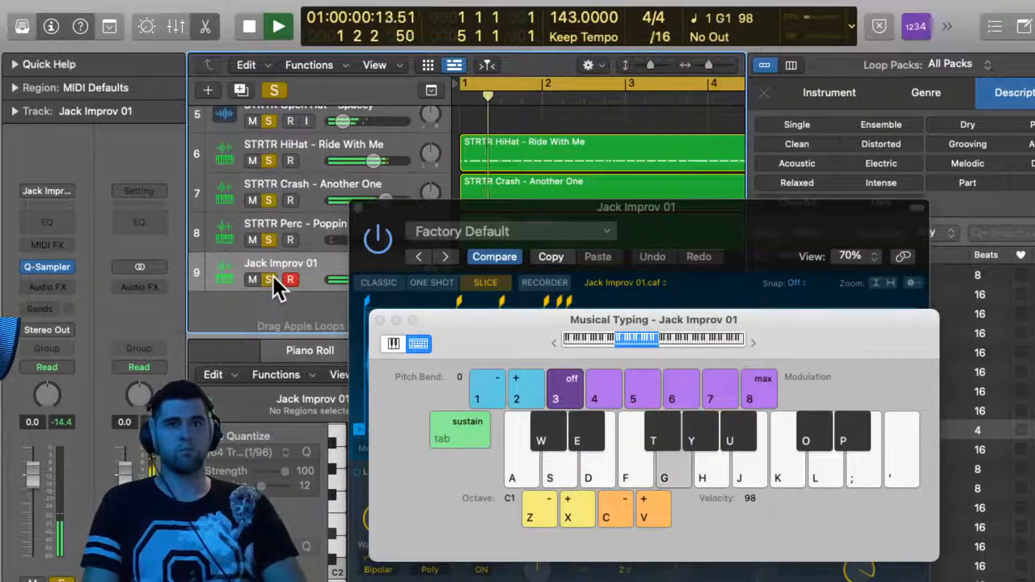
key("d")
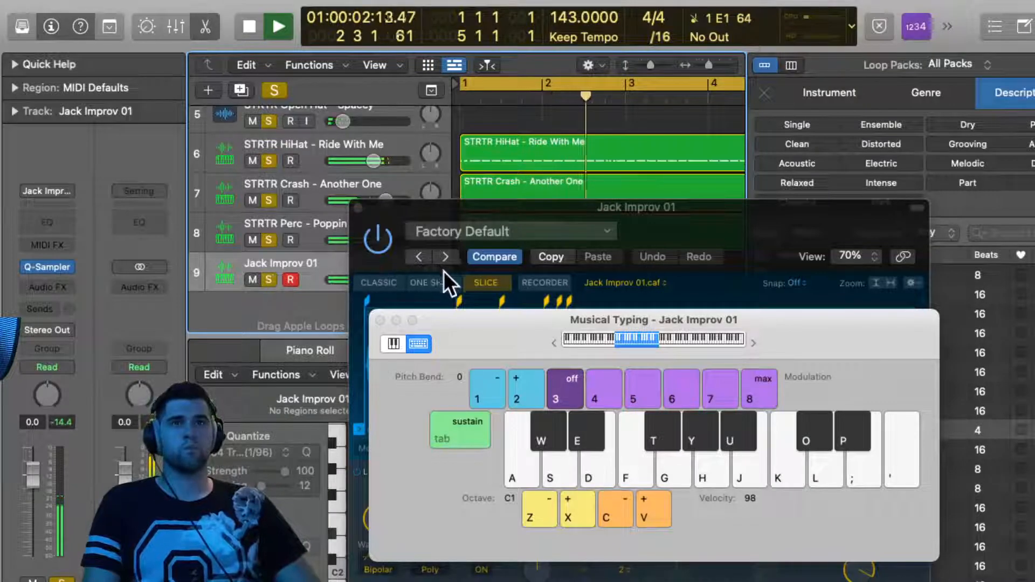
key("d")
Uncover the sampler waveform and try a rhythm with the C1 and C#1 slices over the beat
left_click_drag(520, 335, 515, 453)
key("a")
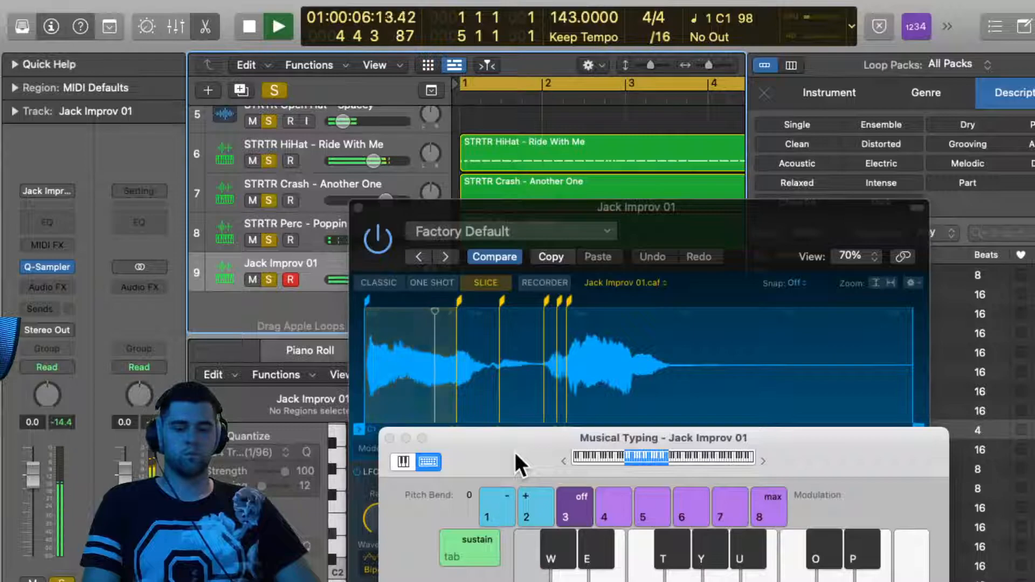
key("w")
key("w")
key("a")
key("a")
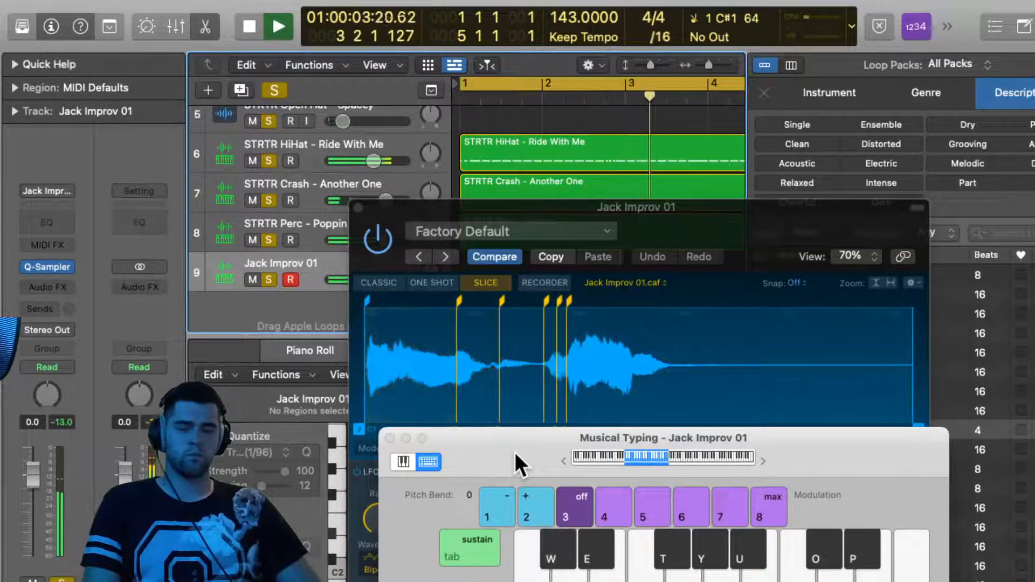
key("a")
key("w")
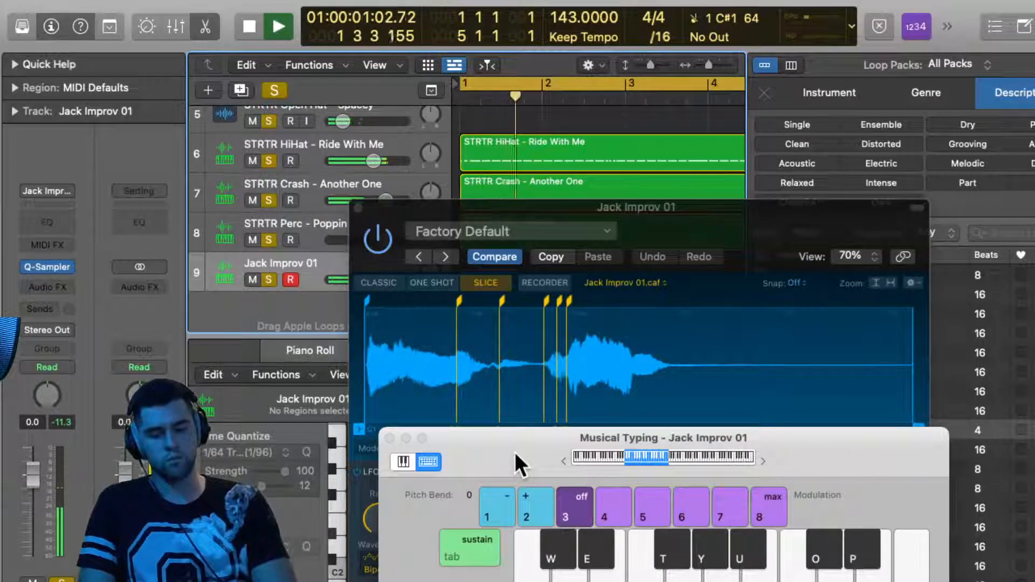
Try out the C1, D#1, D1 and E1 slices over the looping beat
key("a")
key("a")
key("e")
key("s")
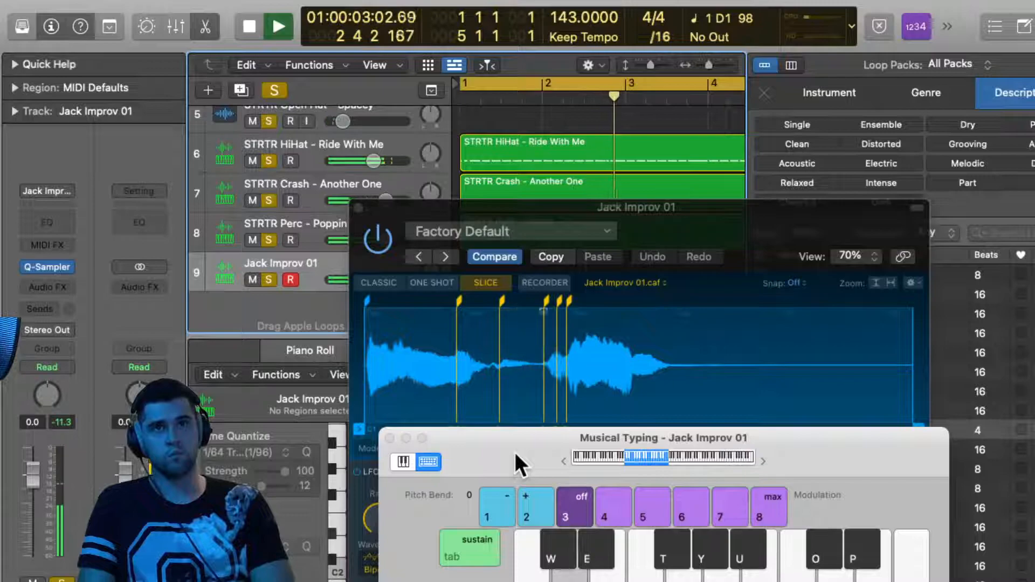
key("s")
key("s")
key("s")
key("s")
key("d")
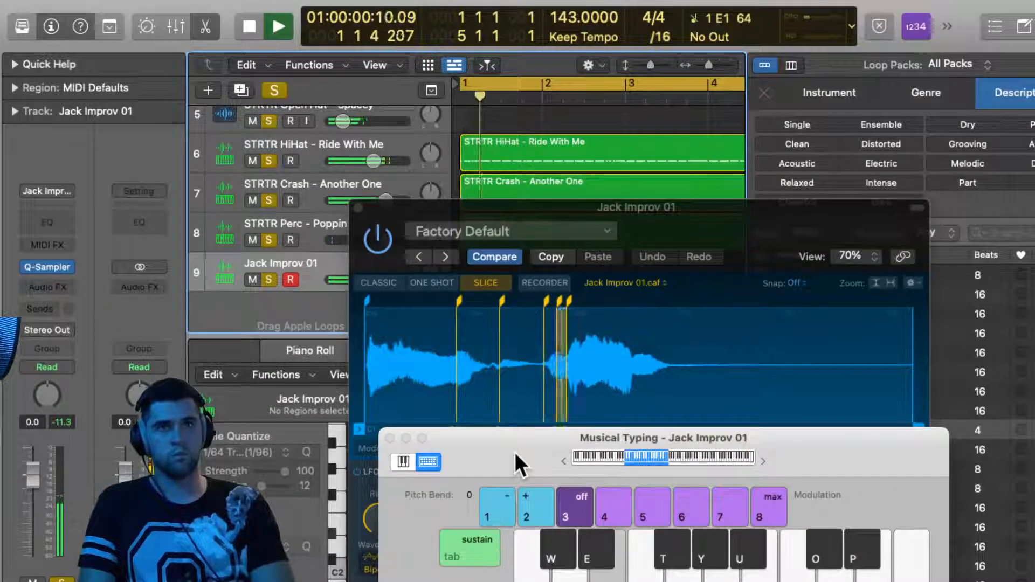
key("d")
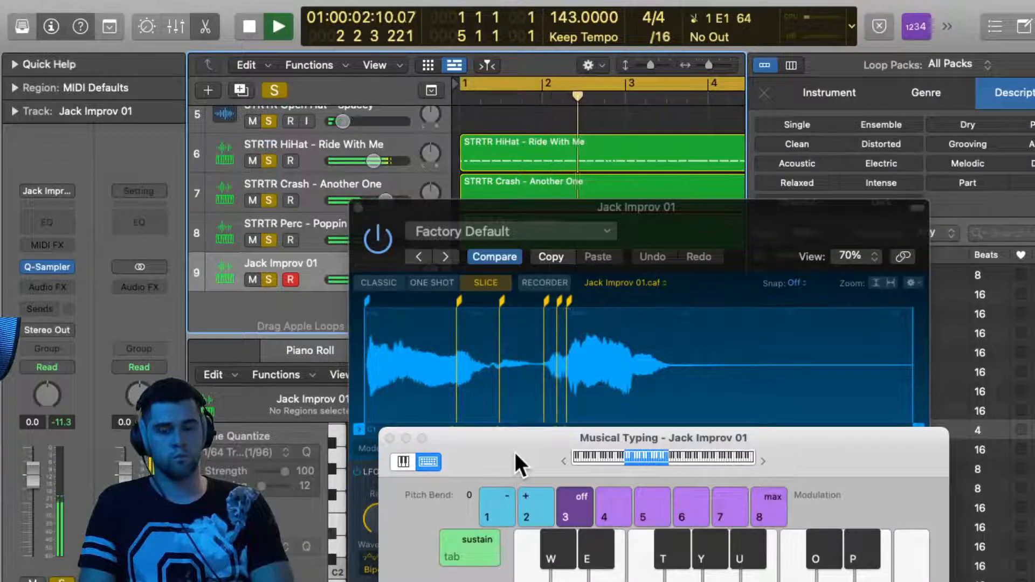
Record a pattern with the F1 slice on the Jack Improv 01 track over bars 3 and 4, and stop the transport
key("f")
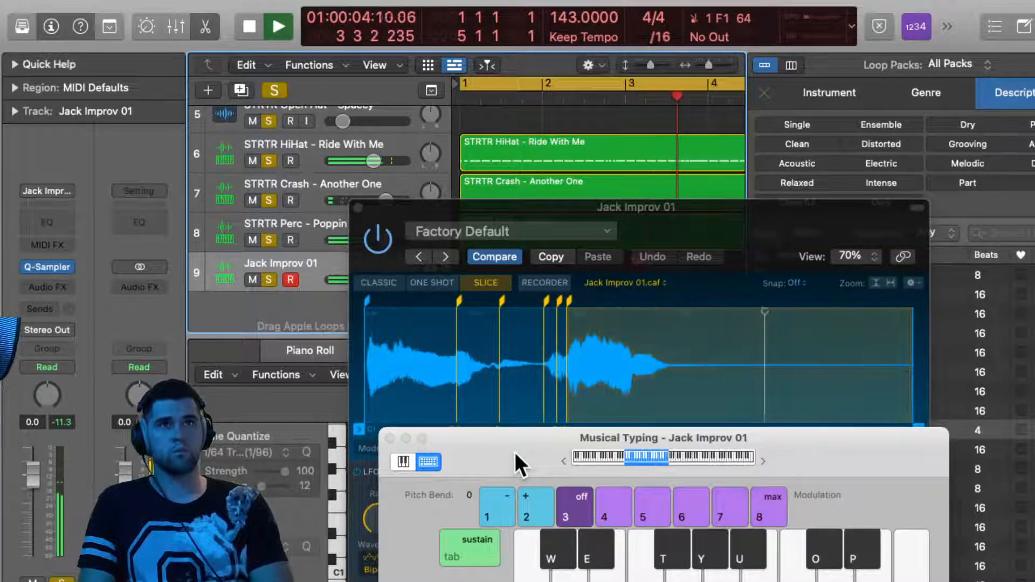
key("f")
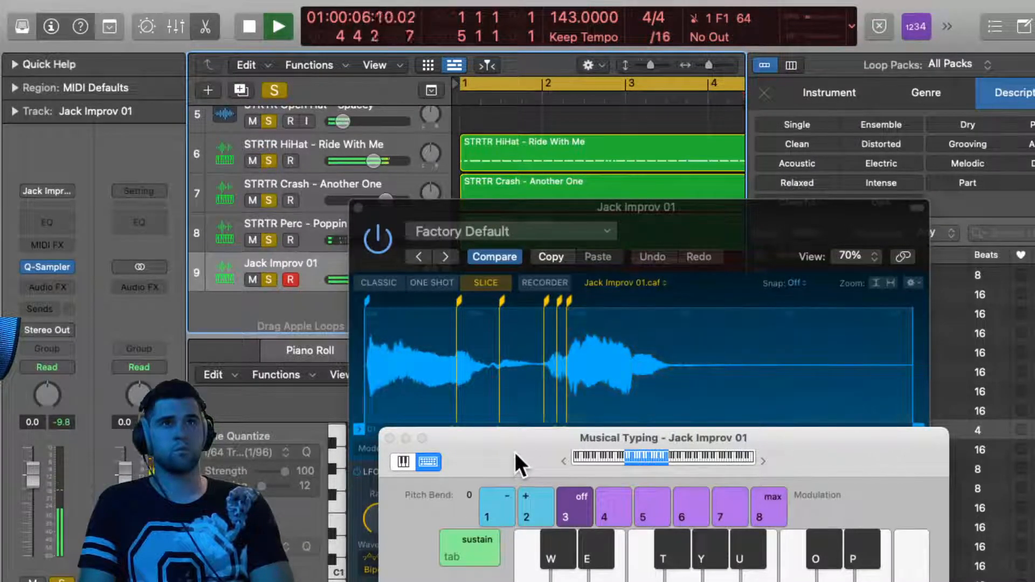
key("f")
key("f")
key("f")
key("f")
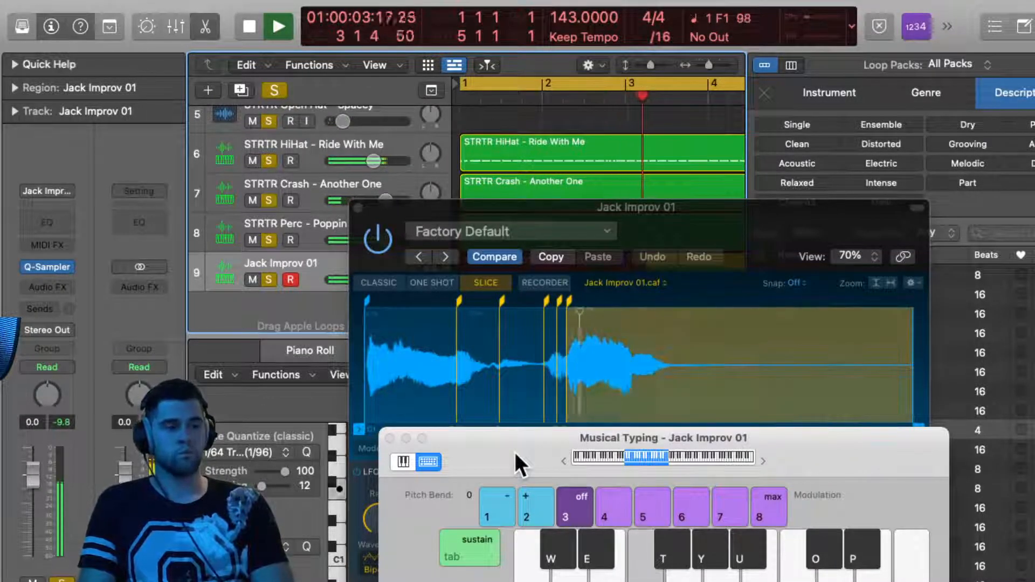
key("f")
key("space")
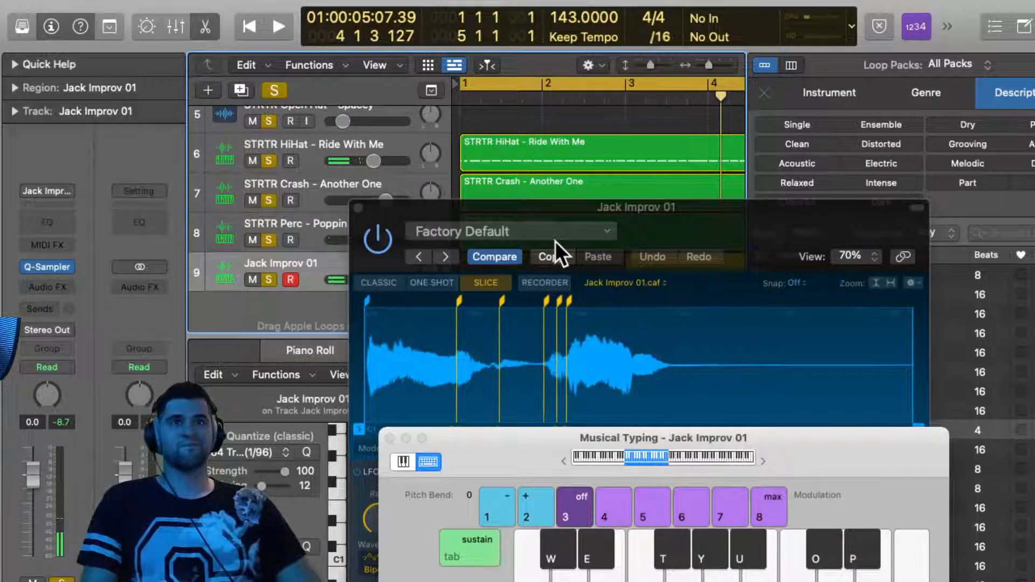
Rearrange the Quick Sampler and Musical Typing windows to uncover the recorded notes in the Piano Roll
left_click_drag(645, 224, 212, 204)
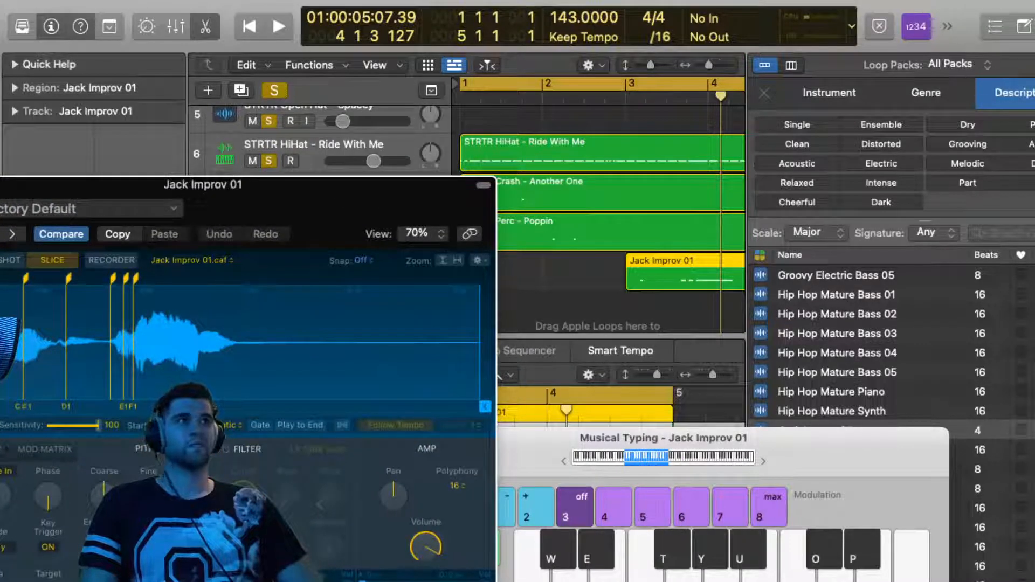
key("o")
left_click_drag(781, 443, 977, 73)
left_click(264, 212)
left_click_drag(623, 3, 629, 16)
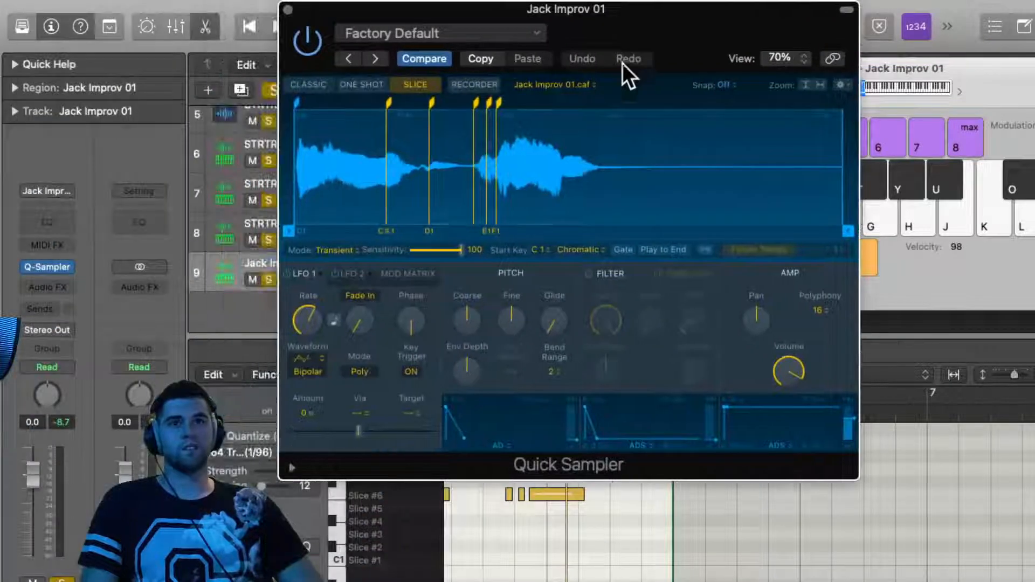
Play back the recorded take and shift its first Slice #6 note slightly later
key("space")
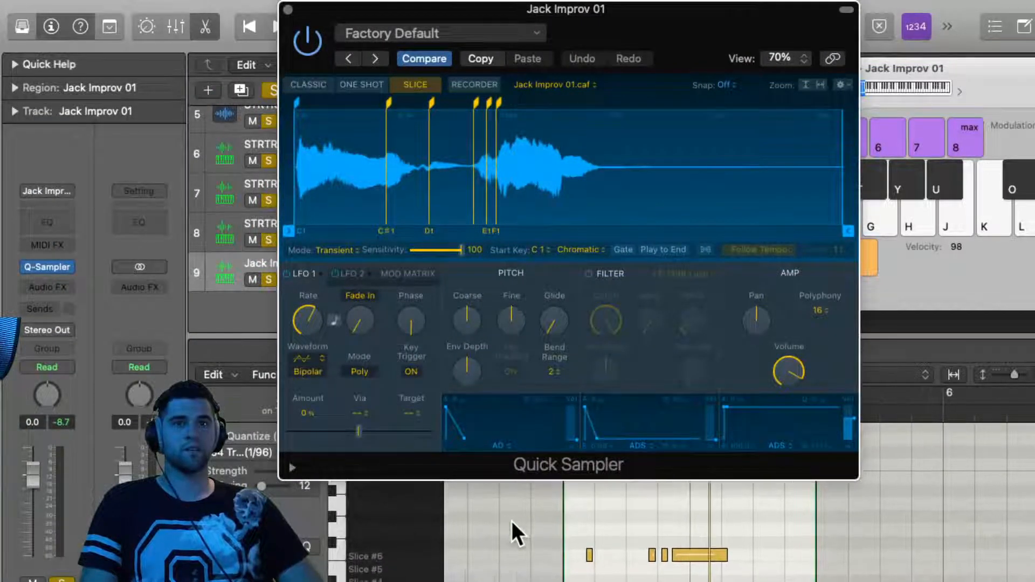
left_click(731, 555)
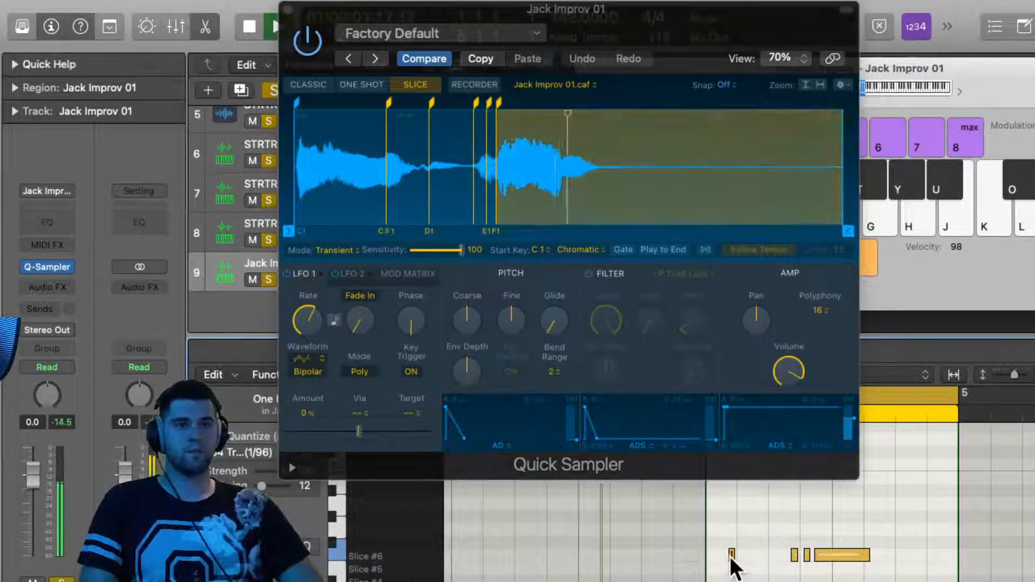
key("super+a")
key("space")
left_click_drag(732, 557, 740, 559)
key("space")
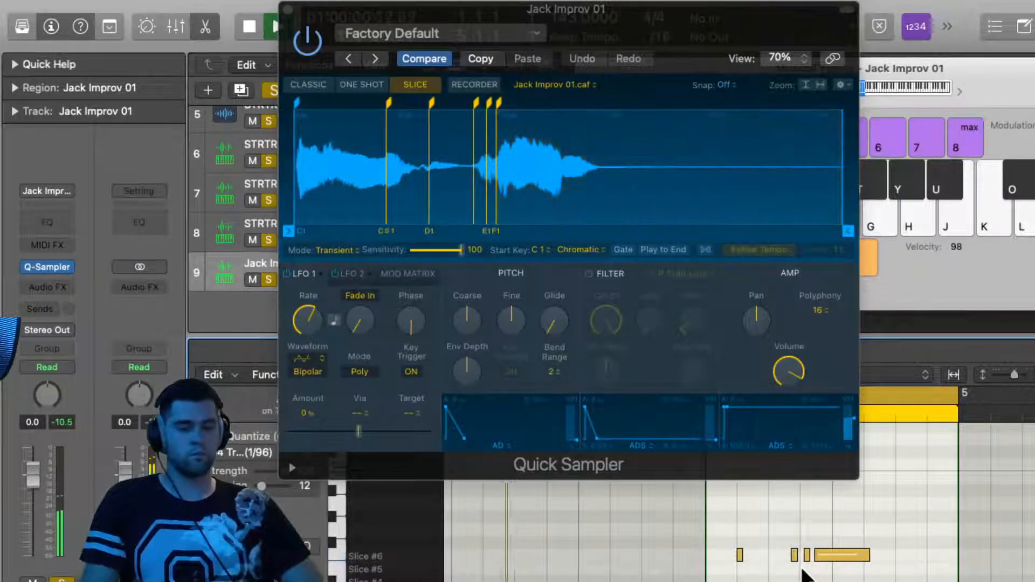
Delete the second Slice #6 note and move the next short note earlier into its place
left_click(795, 549)
key("Delete")
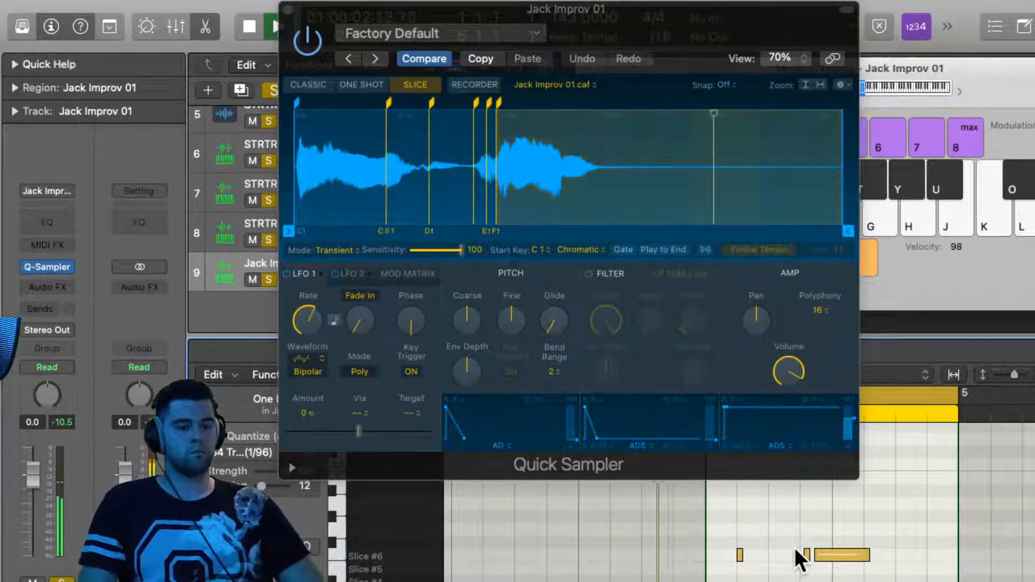
left_click(806, 554)
left_click_drag(807, 554, 795, 557)
Nudge the middle Slice #6 note slightly later, closer to the long note, and stop playback after listening
scroll(795, 556, "up", 5)
scroll(796, 556, "down", 2)
scroll(796, 556, "right", 3)
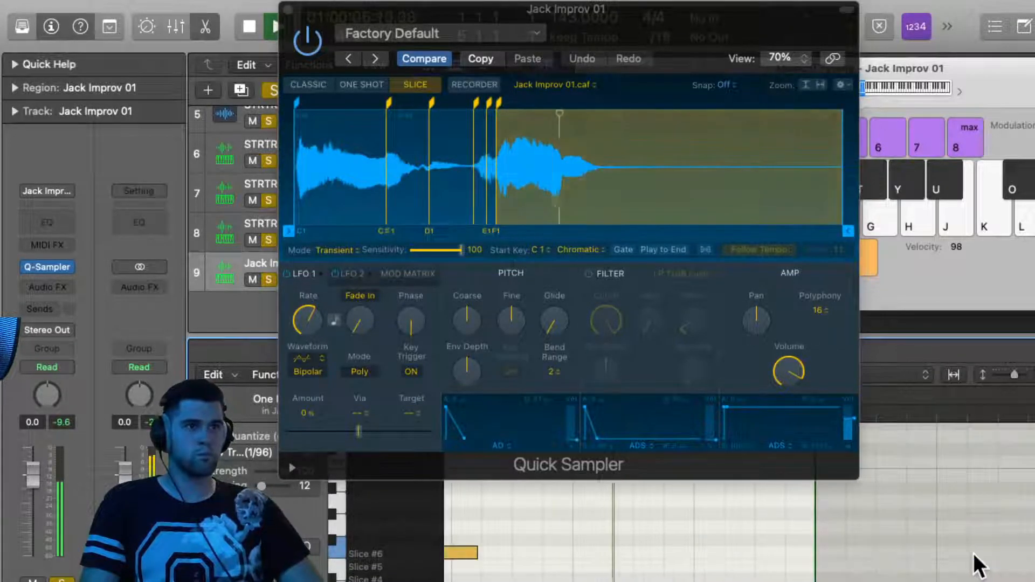
scroll(992, 564, "left", 5)
scroll(988, 556, "left", 4)
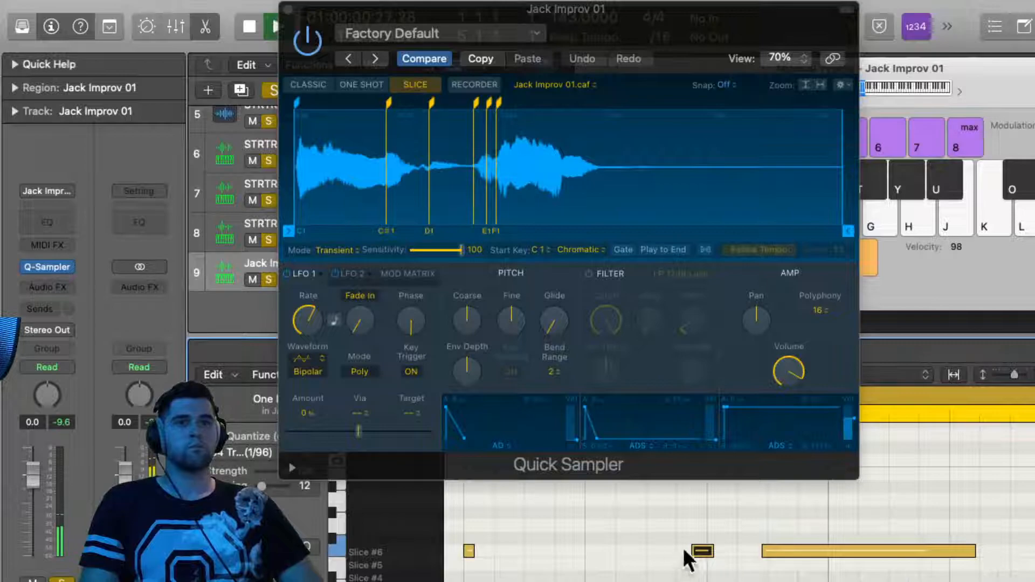
left_click_drag(701, 544, 714, 548)
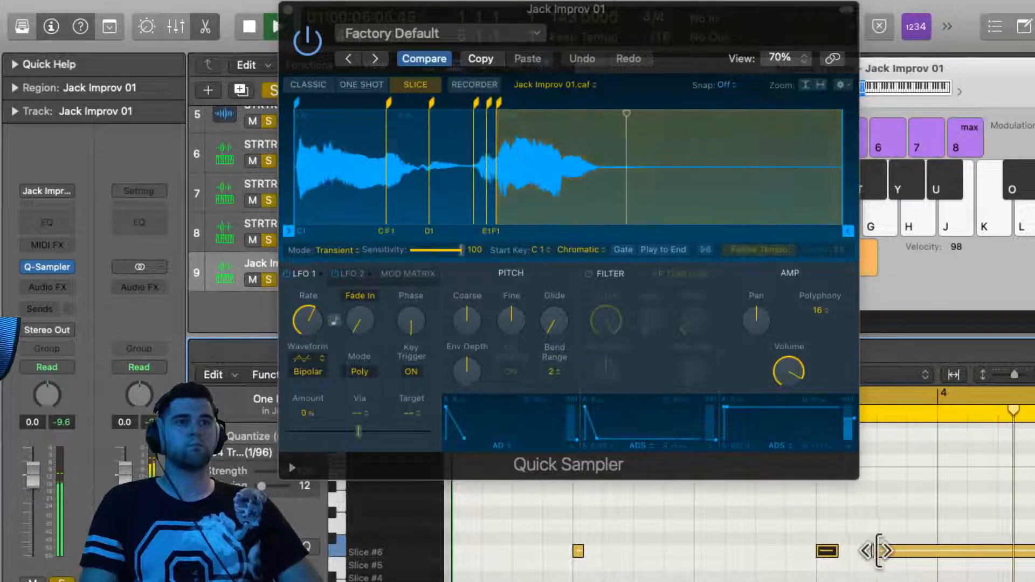
key("space")
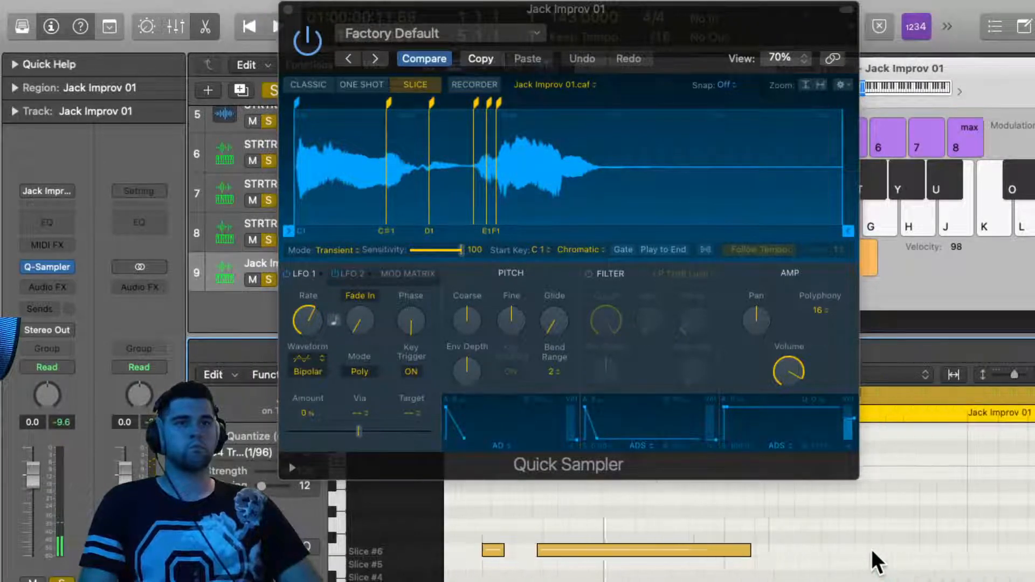
Trim the start of the long Slice #6 note slightly later, listen back, and close the Quick Sampler window
scroll(871, 549, "left", 2)
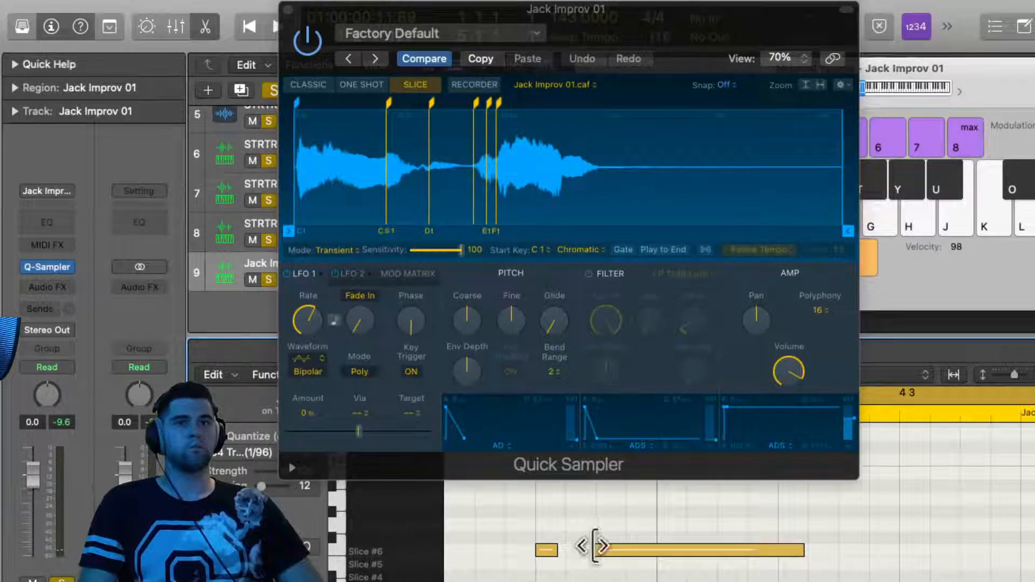
key("space")
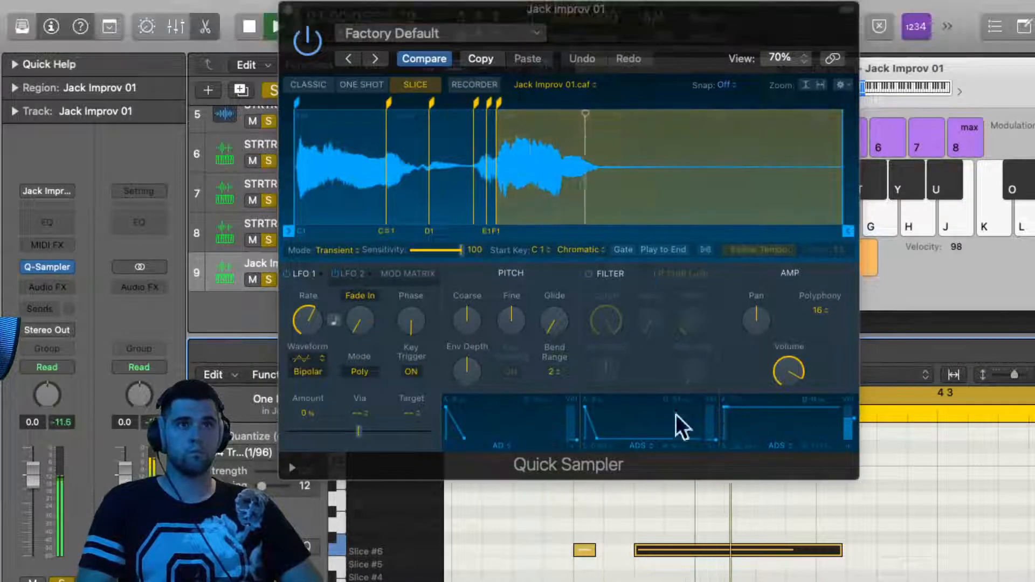
left_click(289, 10)
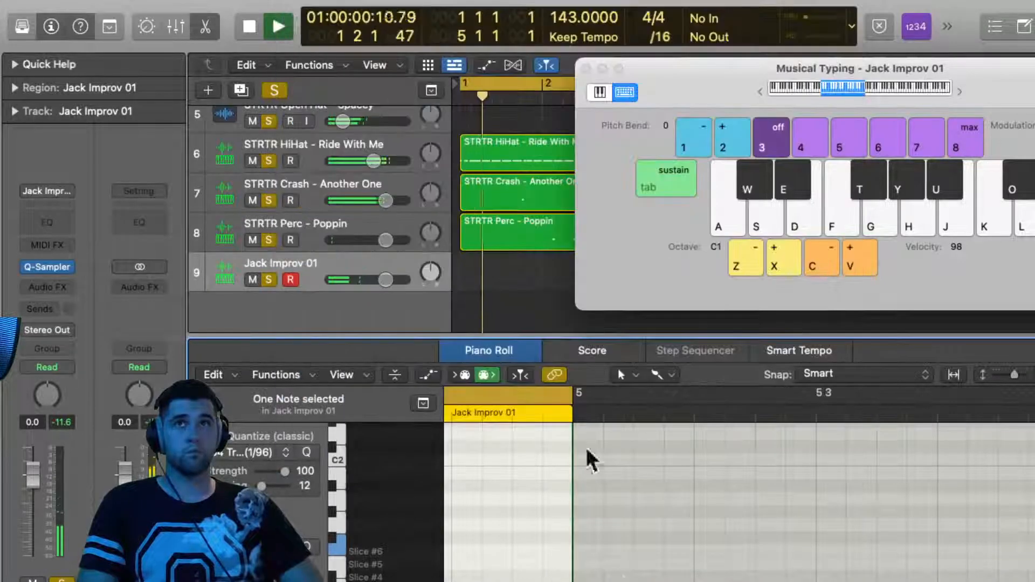
scroll(569, 426, "down", 5)
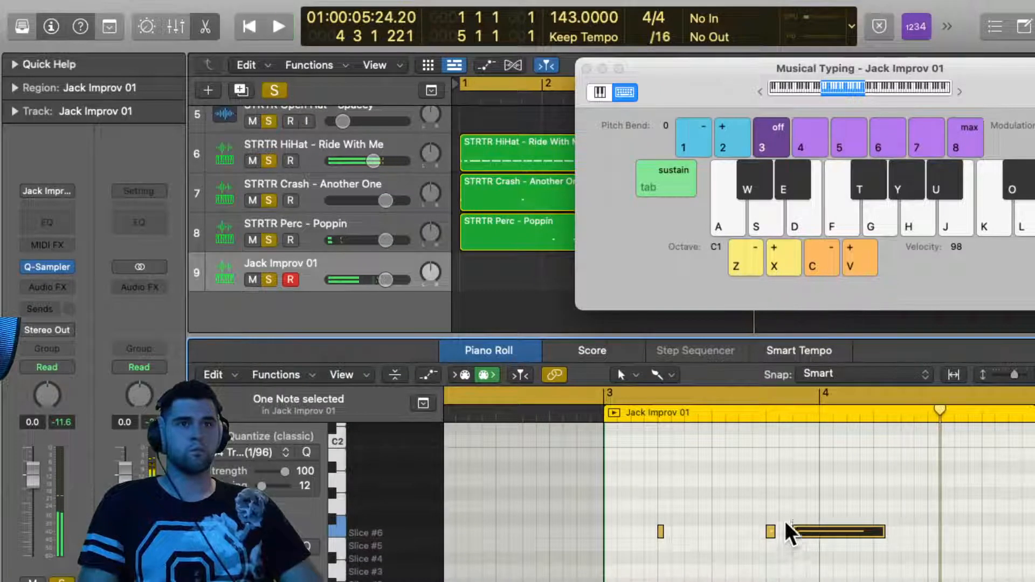
key("space")
scroll(779, 512, "right", 2)
scroll(779, 512, "down", 2)
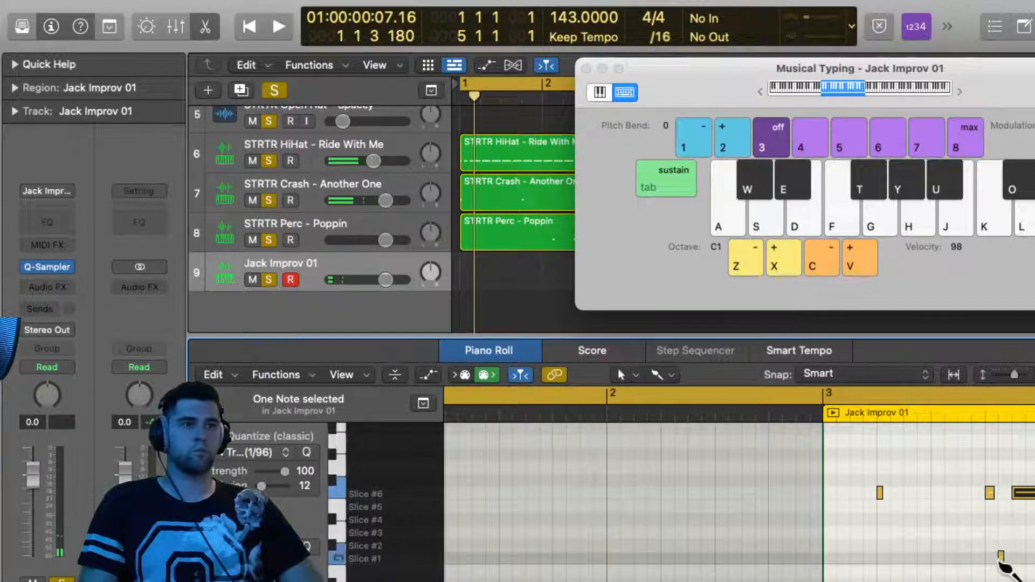
Add a tiny Slice #1 note between the second Slice #6 note and the long one, and play it back
left_click(998, 563, "super")
key("super+Right")
key("super+Right")
key("super+Right")
scroll(997, 563, "right", 10)
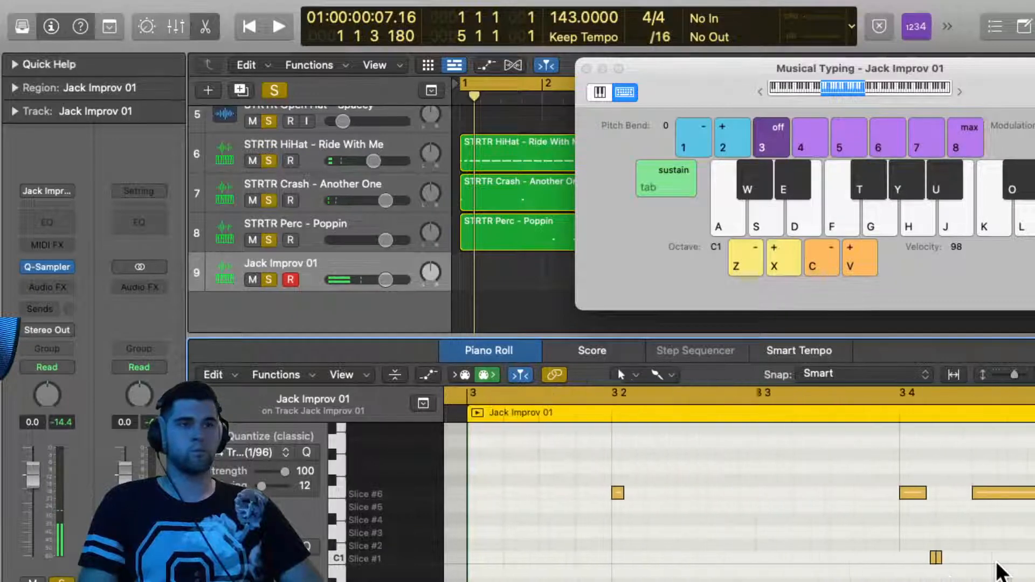
key("space")
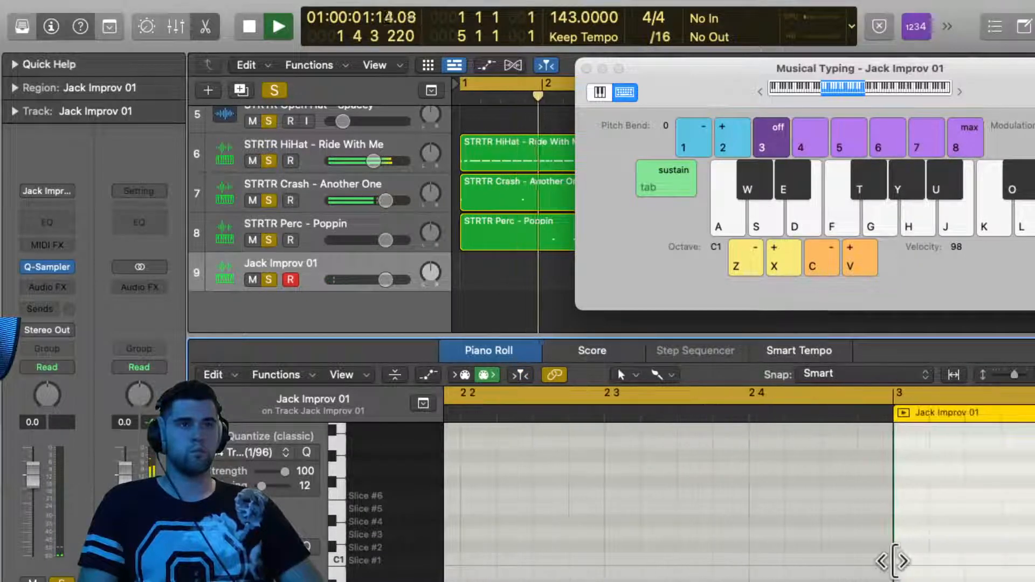
Close the Musical Typing window and reduce the doubled Slice #1 note to a single tiny note
left_click(588, 67)
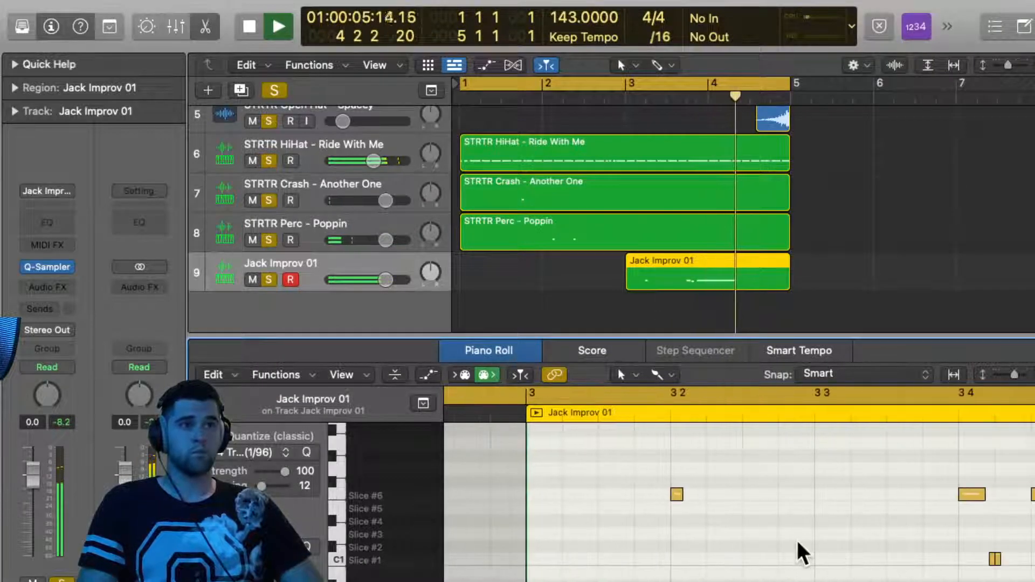
key("space")
left_click(995, 559)
left_click(990, 558)
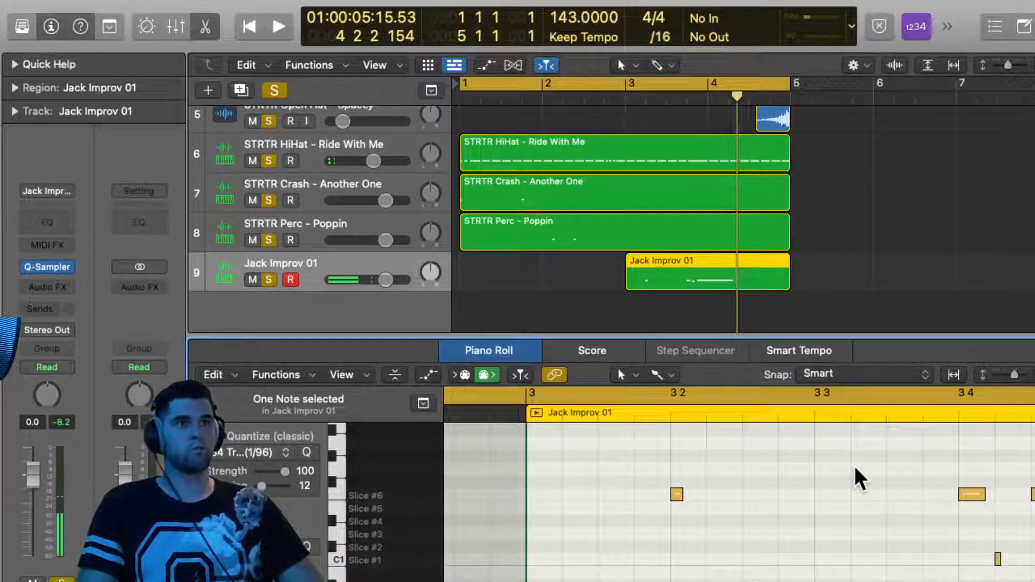
Set the cycle range to bars 3 to 5, start playback and reopen the Jack Improv 01 region's notes
mouse_move(457, 82)
left_mouse_down()
mouse_move(640, 128)
mouse_move(791, 92)
left_mouse_up()
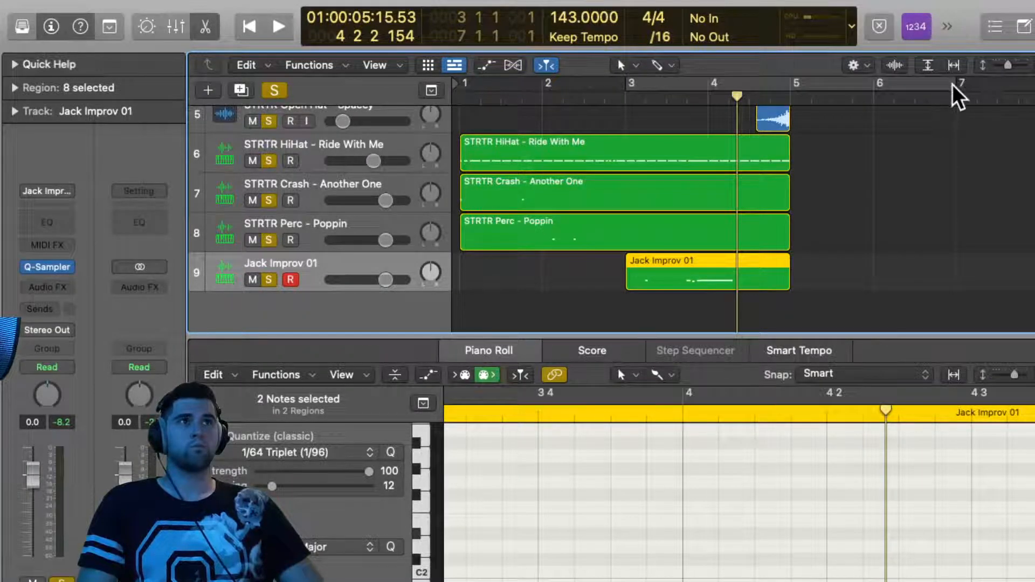
left_click_drag(794, 92, 642, 97)
key("space")
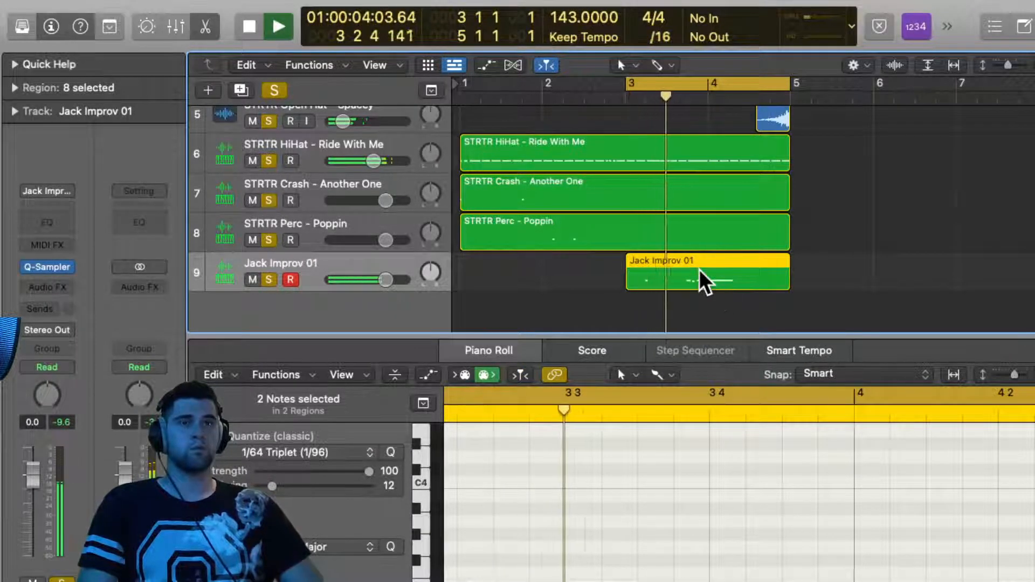
key("e")
double_click(707, 437)
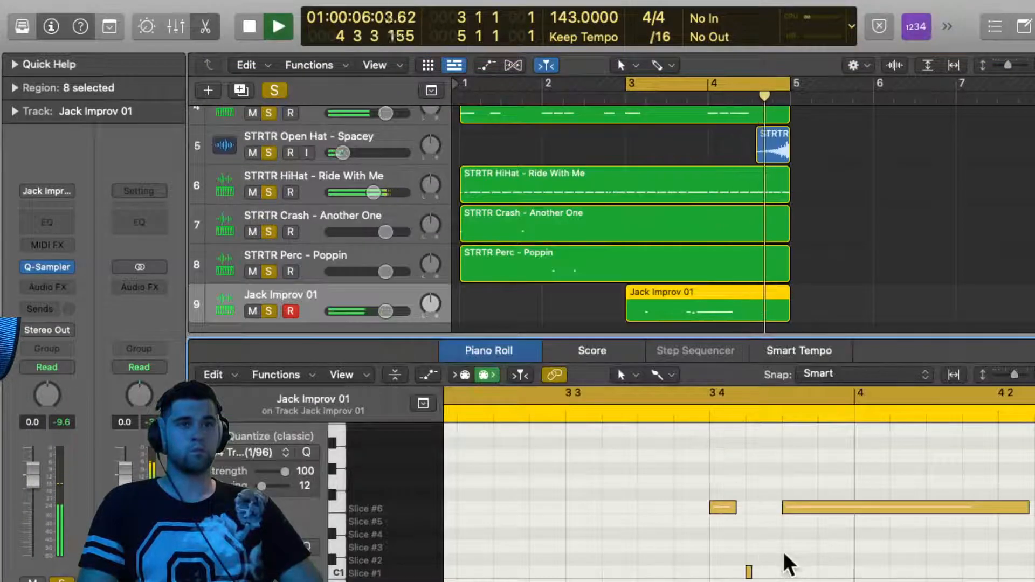
Delete the tiny Slice #1 note and draw a new one in its place with Time Quantize set to 1/16 Note
left_click(749, 572)
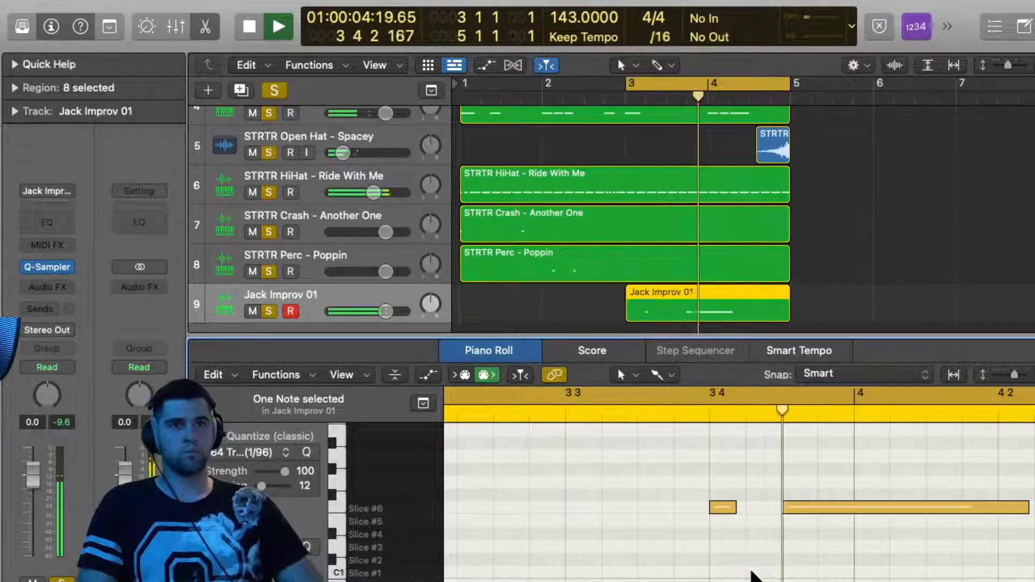
left_click(225, 454)
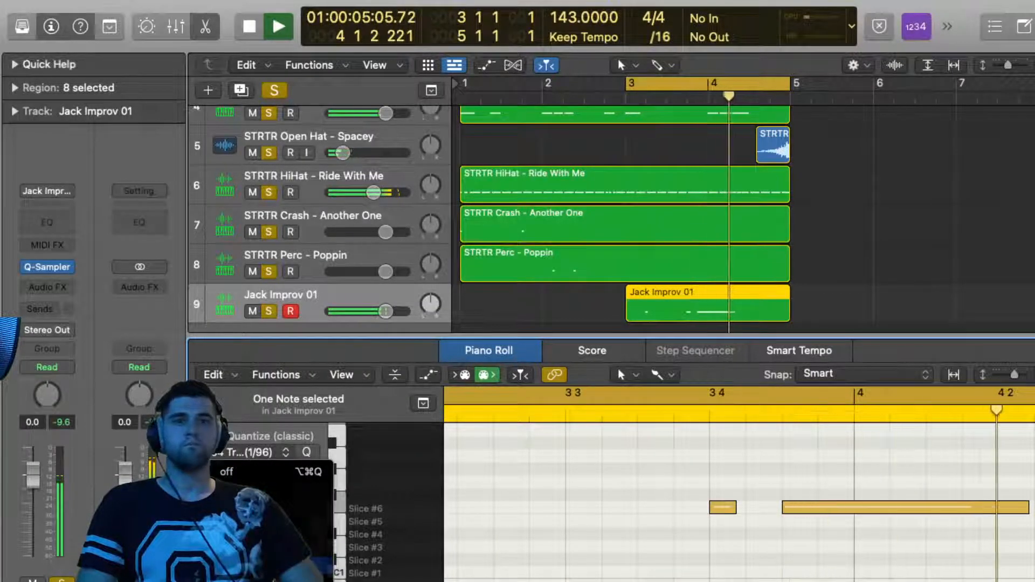
left_click(258, 563)
left_click(748, 570, "super")
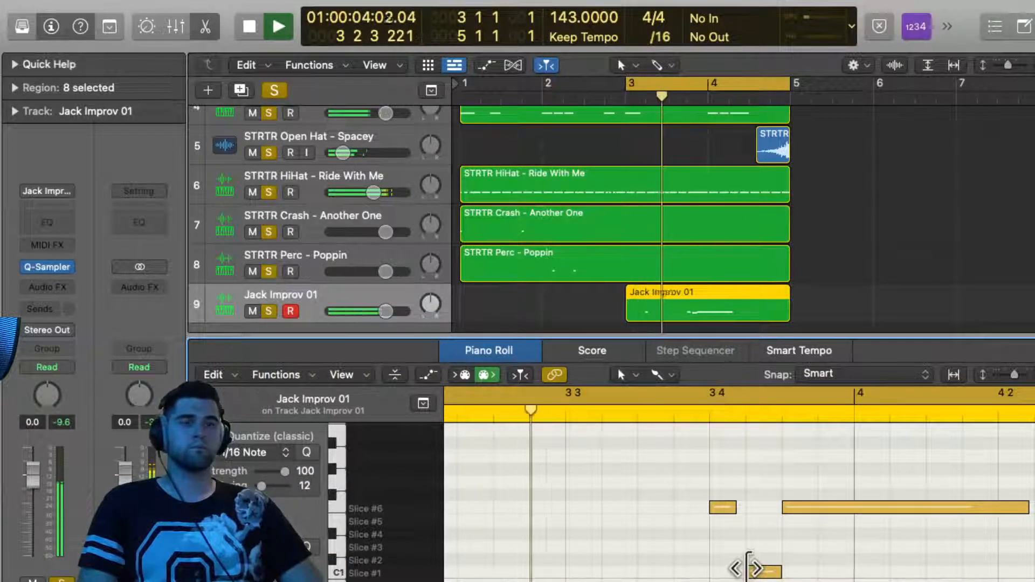
Move the Slice #1 note to beat 3 4, delete the Slice #6 note at that beat, and resume playback
key("space")
left_click_drag(762, 568, 723, 573)
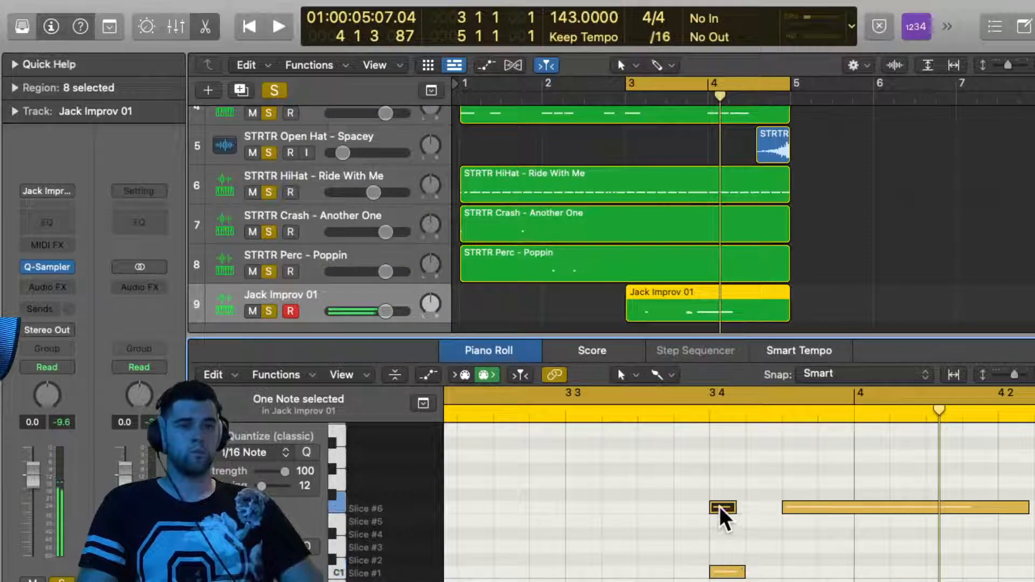
key("Delete")
key("space")
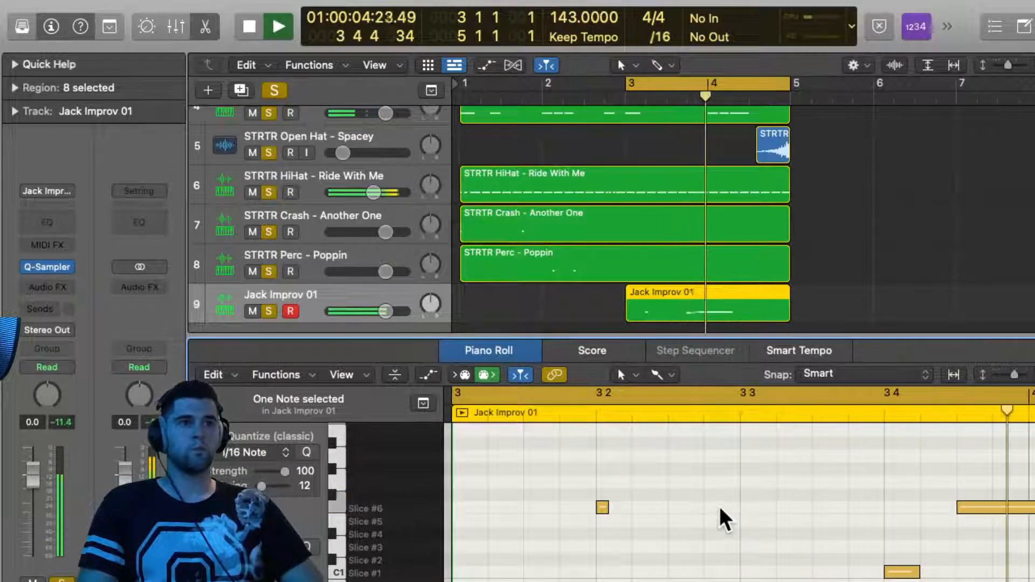
scroll(670, 541, "down", 3)
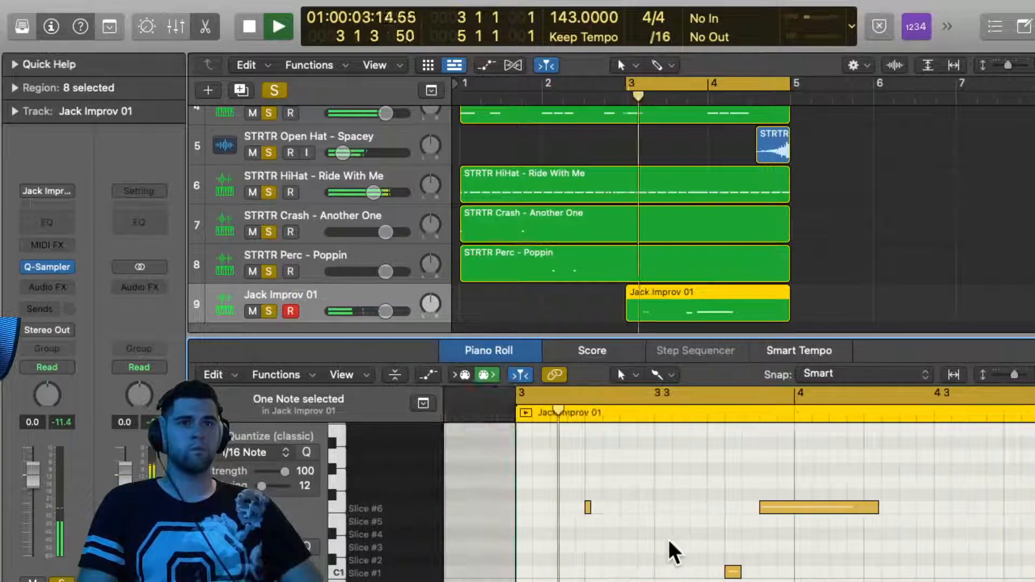
Move the long Slice #6 note later in two stages until it starts at bar 4, playing back each position
key("space")
left_click_drag(776, 520, 795, 520)
key("space")
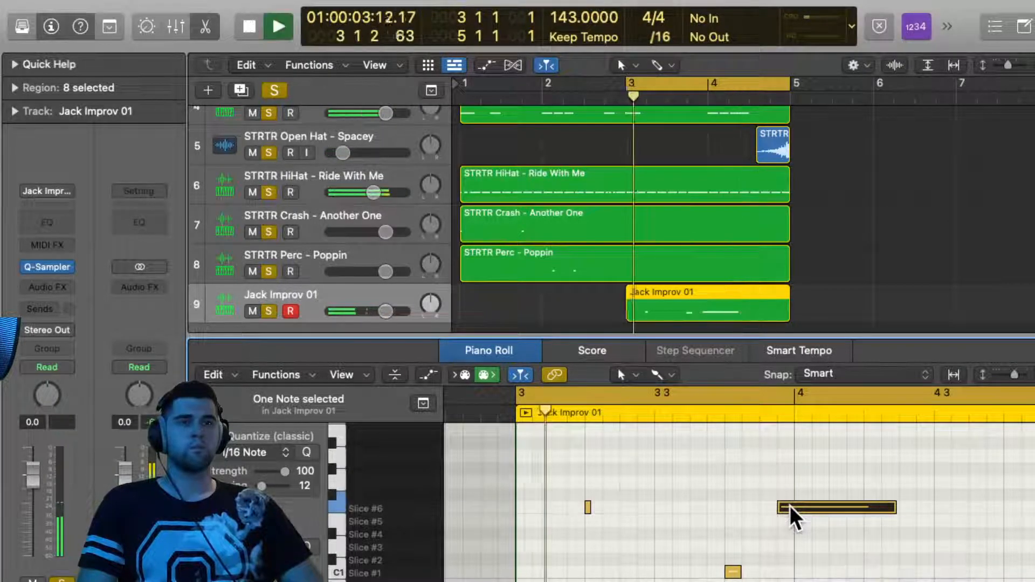
mouse_move(792, 518)
key("space")
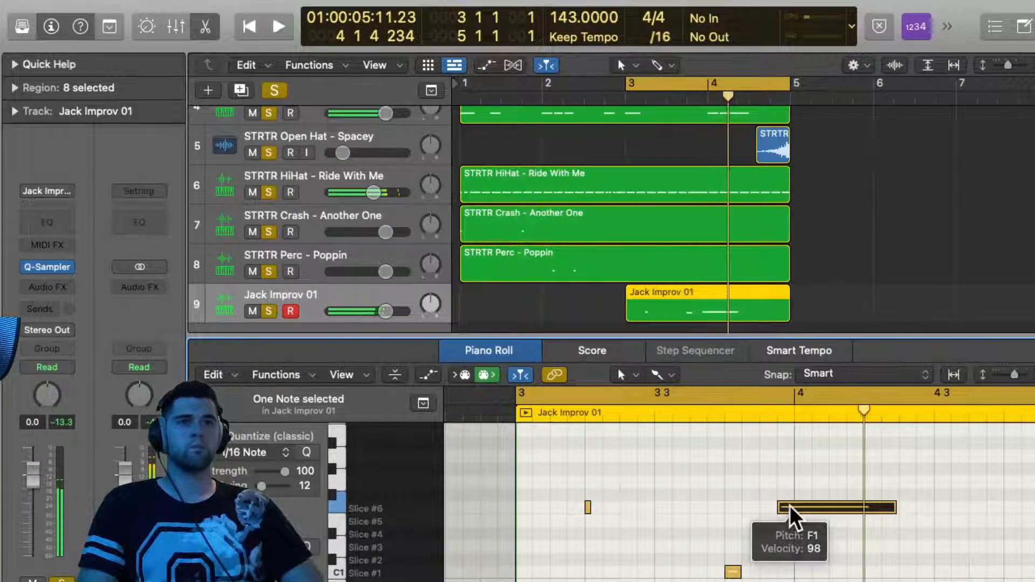
left_click_drag(790, 506, 811, 508)
key("space")
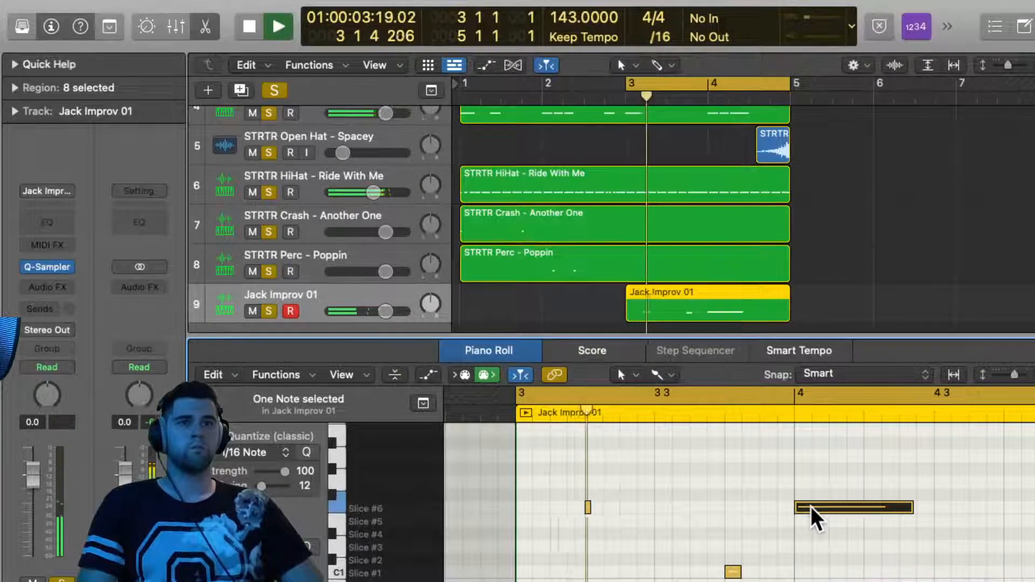
Shorten the Slice #6 note at bar 4 to a sixteenth and add a second Slice #6 note directly after it
mouse_move(814, 518)
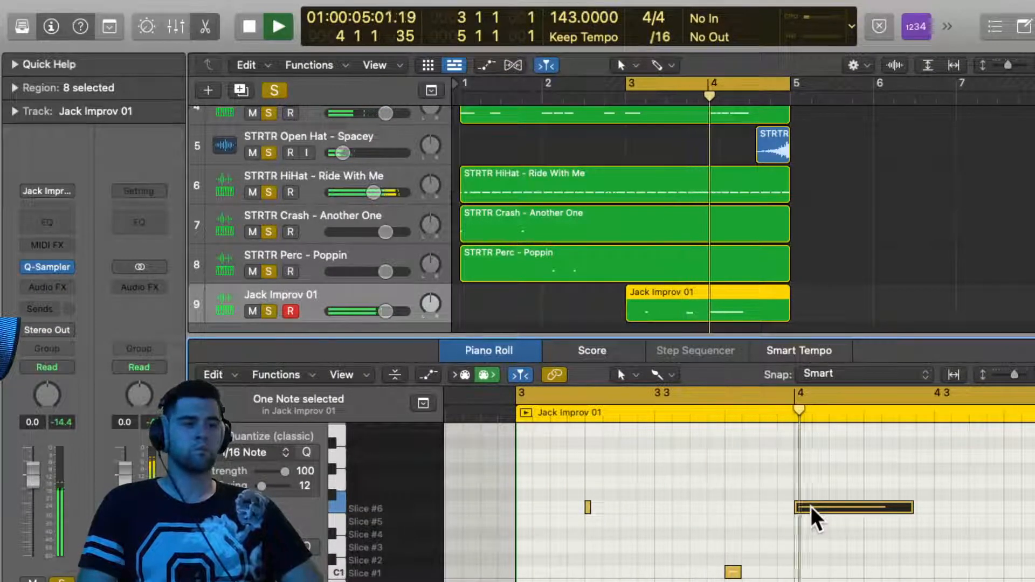
left_click_drag(908, 509, 809, 528)
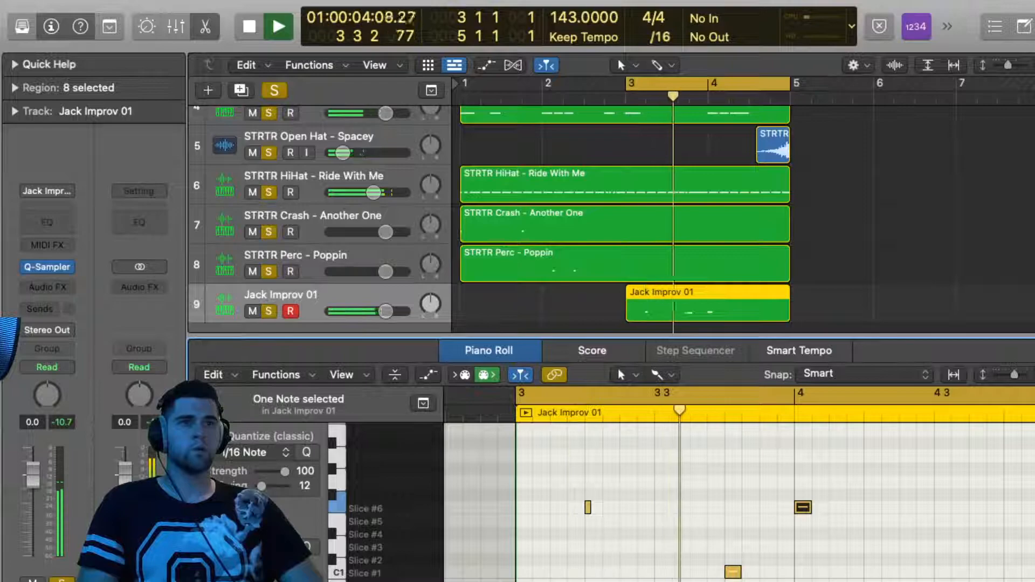
left_click(820, 507, "super")
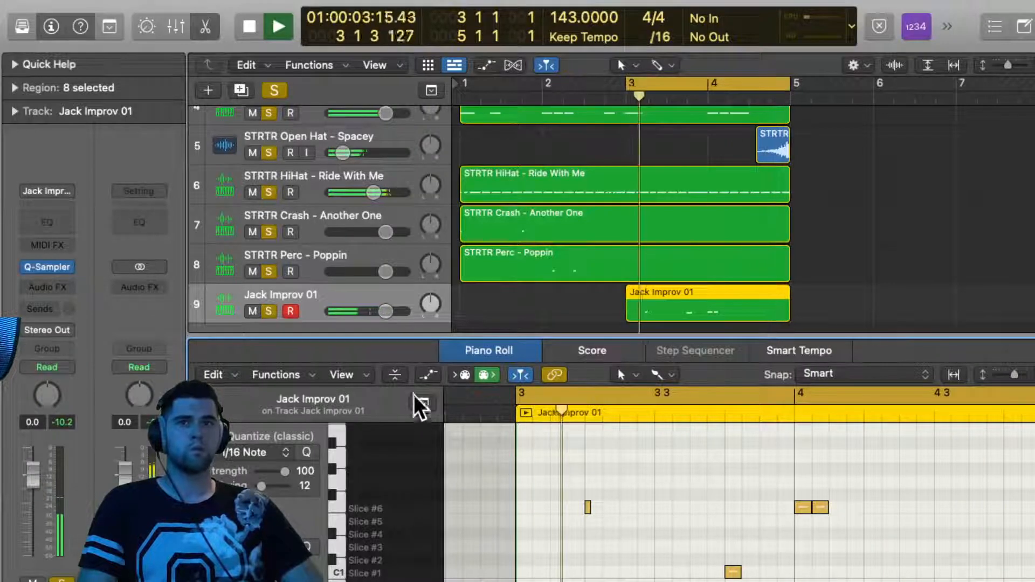
Show the Piano Roll's automation area and lower the velocity of the second Slice #6 note after bar 4
left_click(429, 375)
left_click_drag(812, 545, 815, 577)
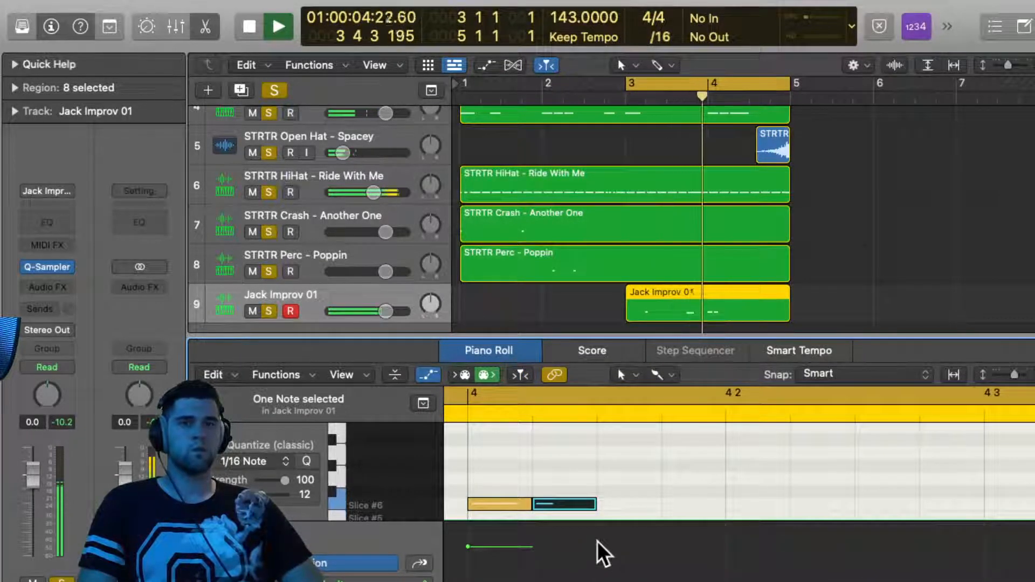
Set the division to /32, shorten the Slice #6 note at bar 4 and shift the quieter one against it
left_click(527, 505)
left_click_drag(526, 512, 504, 512)
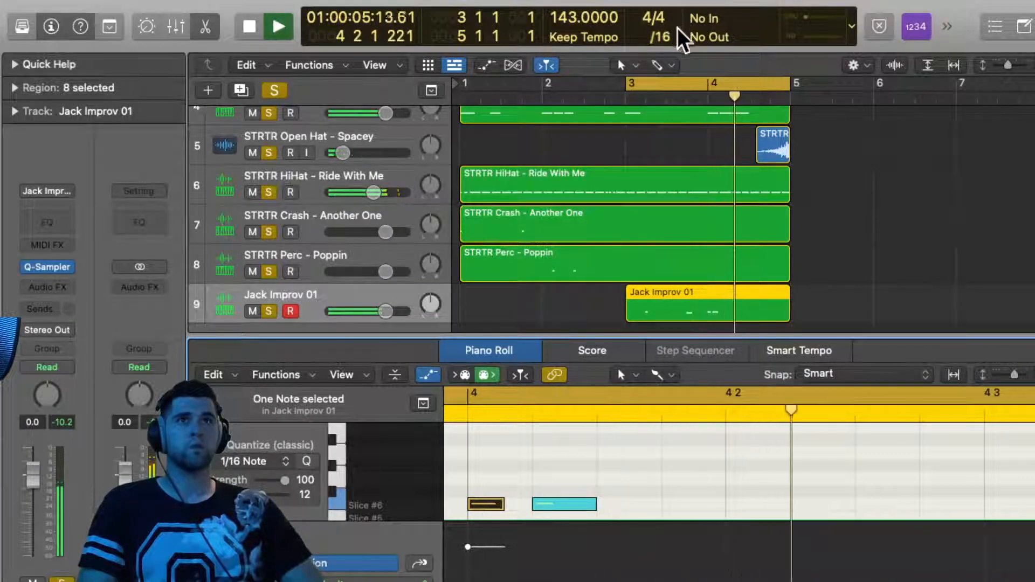
left_click(666, 35)
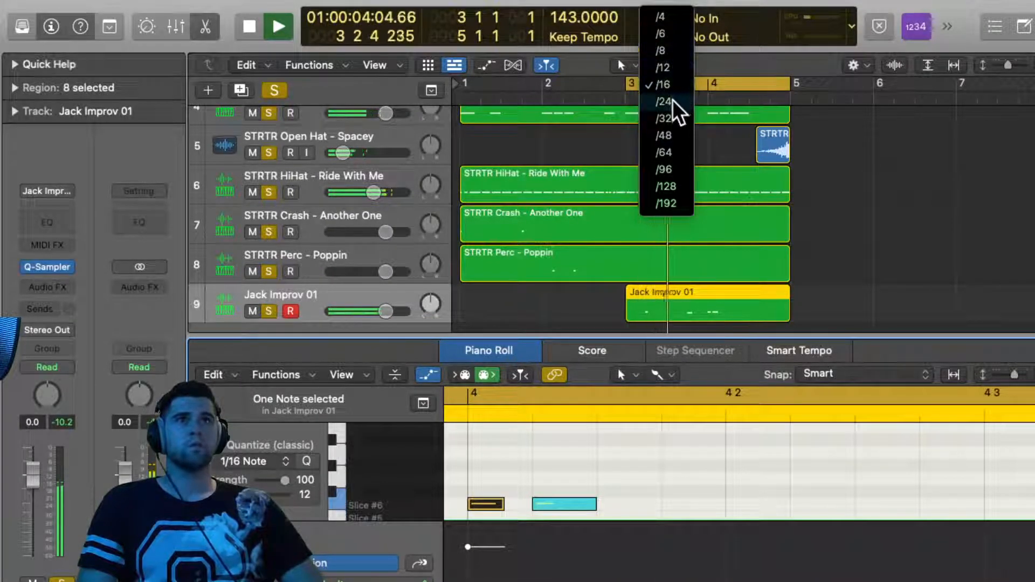
left_click(671, 121)
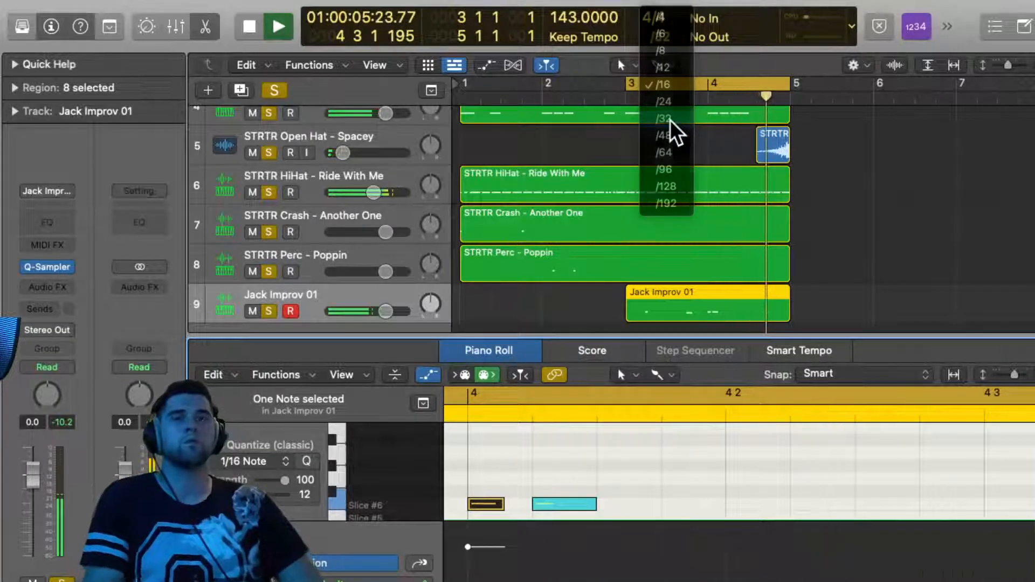
left_click_drag(504, 504, 515, 511)
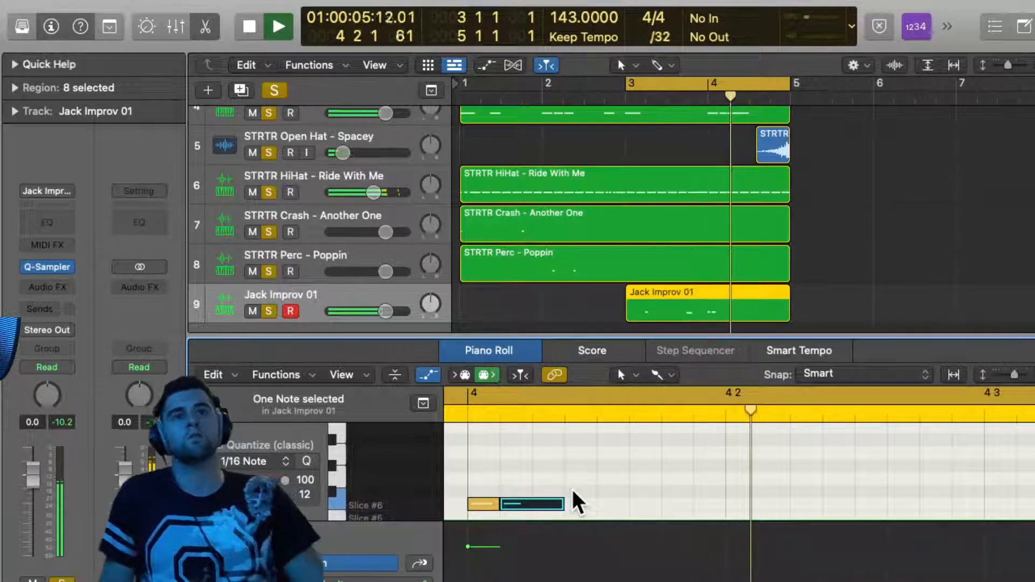
Undo the shortening of the Slice #6 note at bar 4 and the shift of the quieter note
key("super+z")
key("super+z")
key("super+shift+z")
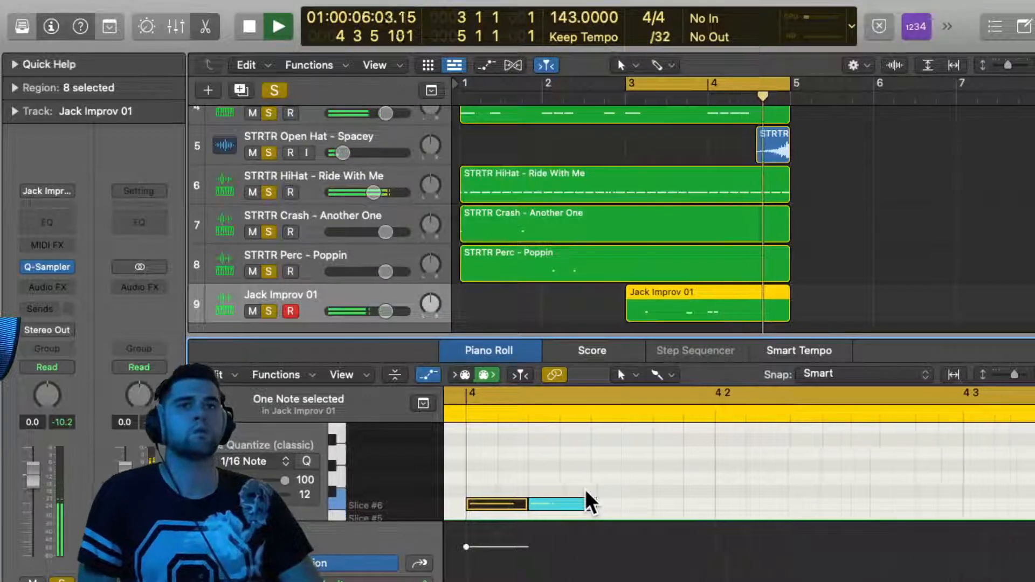
Add a quieter Slice #1 note directly after the existing one at beat 3 4
key("z")
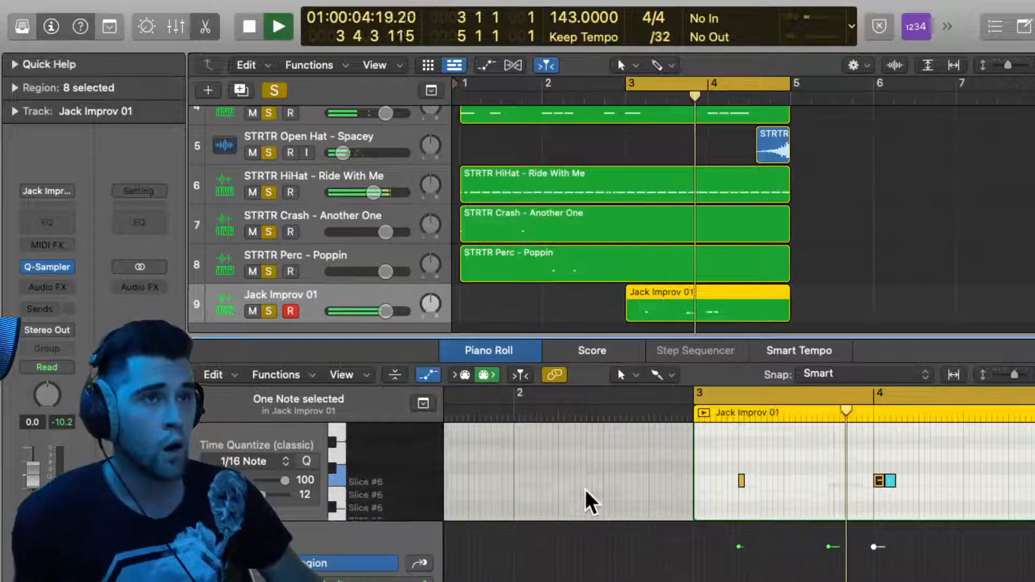
scroll(586, 490, "down", 4)
scroll(586, 490, "up", 1)
scroll(885, 456, "up", 4)
scroll(887, 467, "up", 2)
scroll(885, 462, "down", 3)
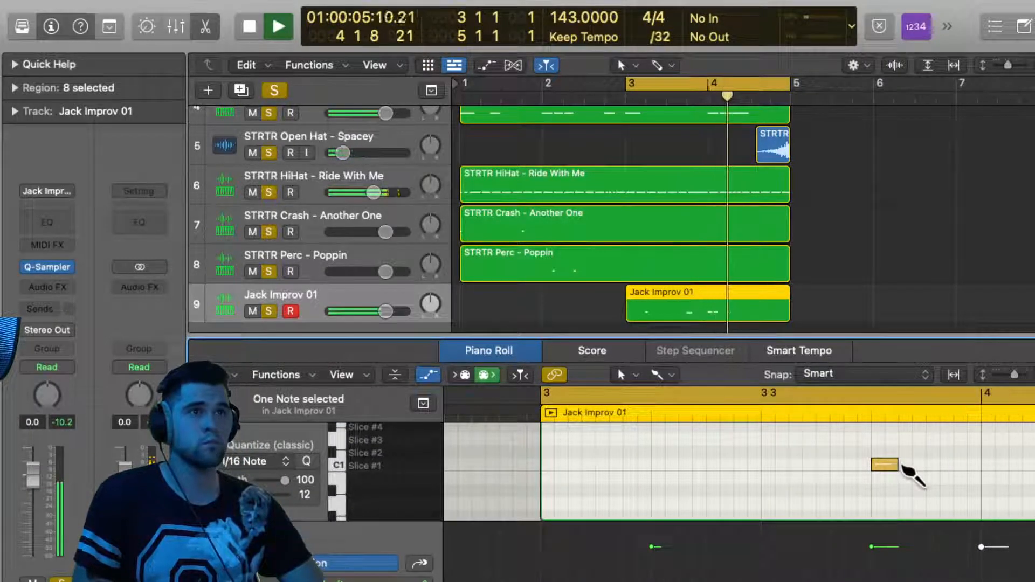
scroll(925, 472, "up", 3)
left_click(1021, 459)
scroll(976, 461, "down", 4)
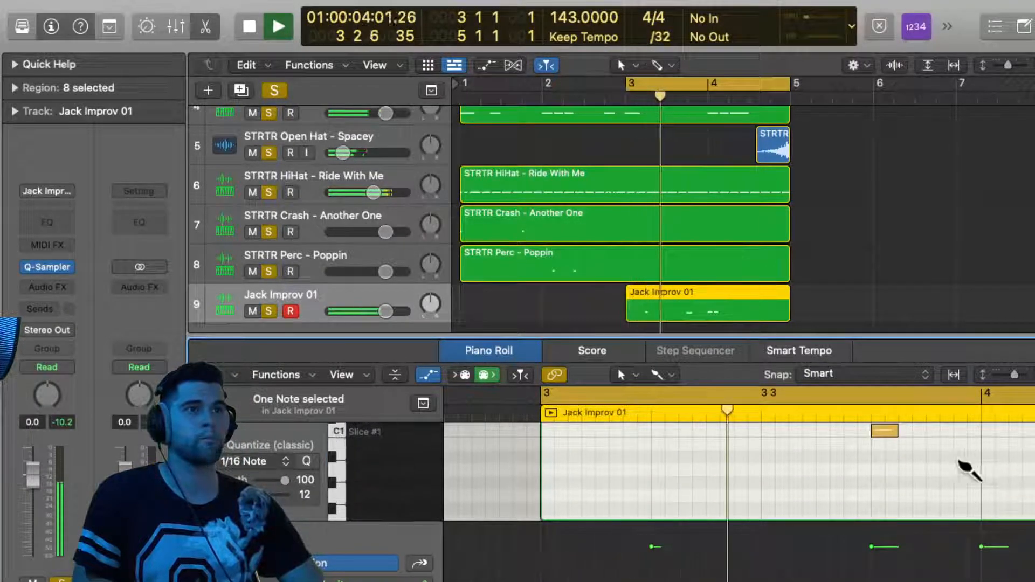
left_click(912, 434)
left_click(899, 547)
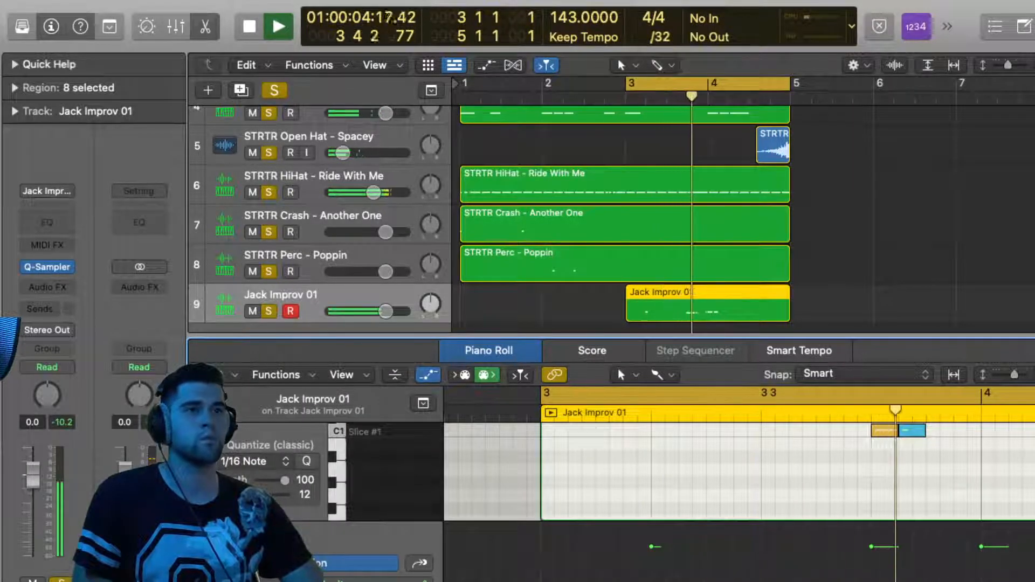
scroll(823, 531, "right", 5)
scroll(823, 532, "up", 4)
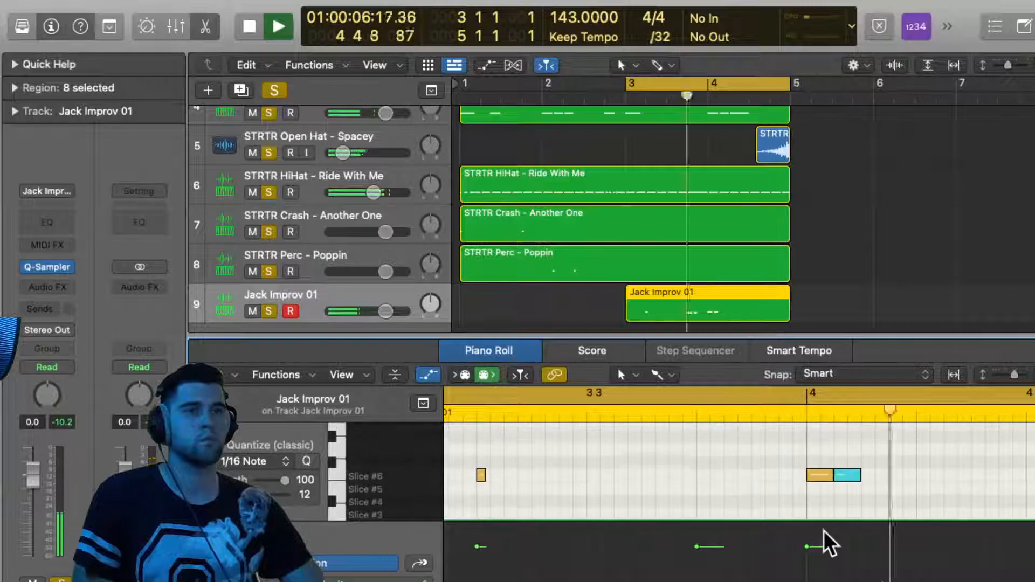
Delete the quieter Slice #6 note directly after the one at bar 4 and stop playback
left_click(850, 476)
key("Delete")
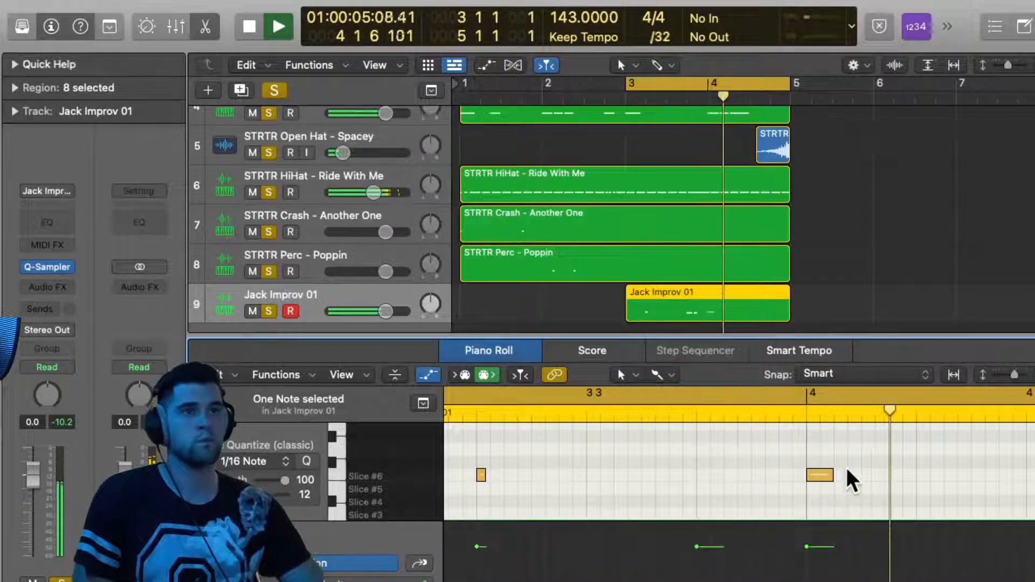
key("super+z")
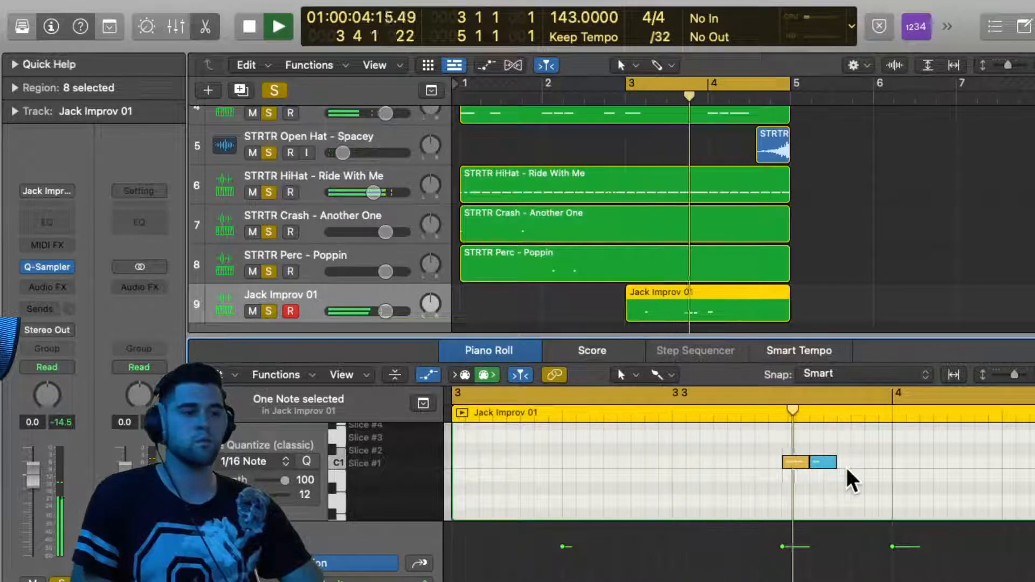
scroll(848, 470, "up", 4)
scroll(848, 470, "right", 2)
scroll(848, 470, "down", 1)
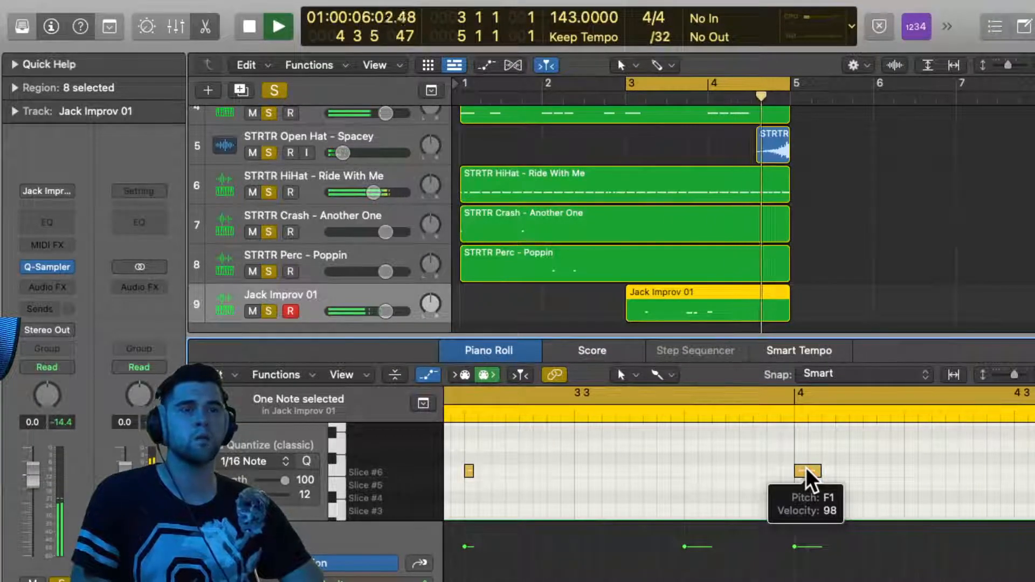
scroll(807, 468, "up", 1)
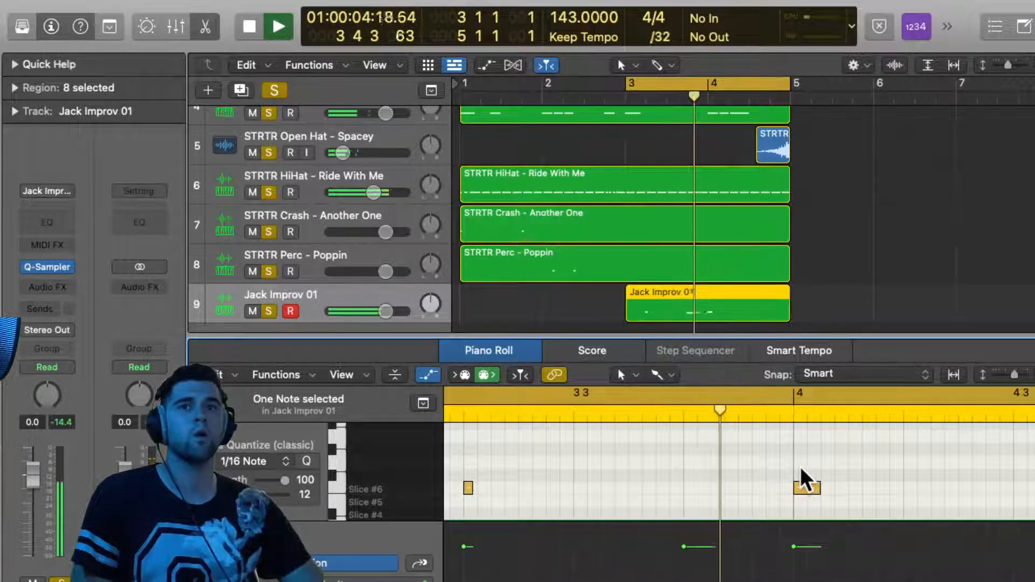
scroll(804, 478, "down", 3)
key("space")
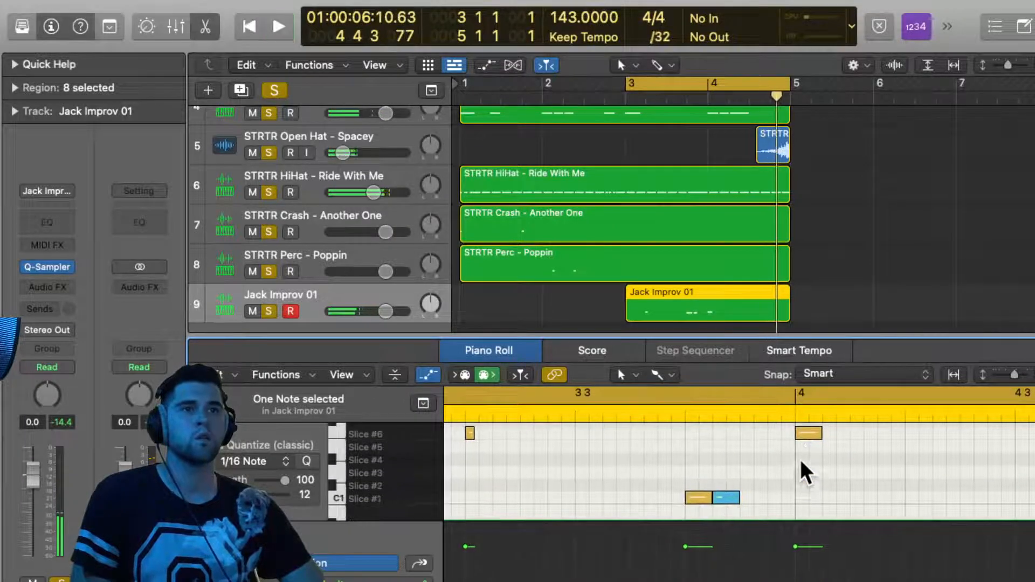
Try transposing the Slice #6 note at bar 4 to lower pitches and bring it back to Slice #6
left_click(803, 436)
key("Left")
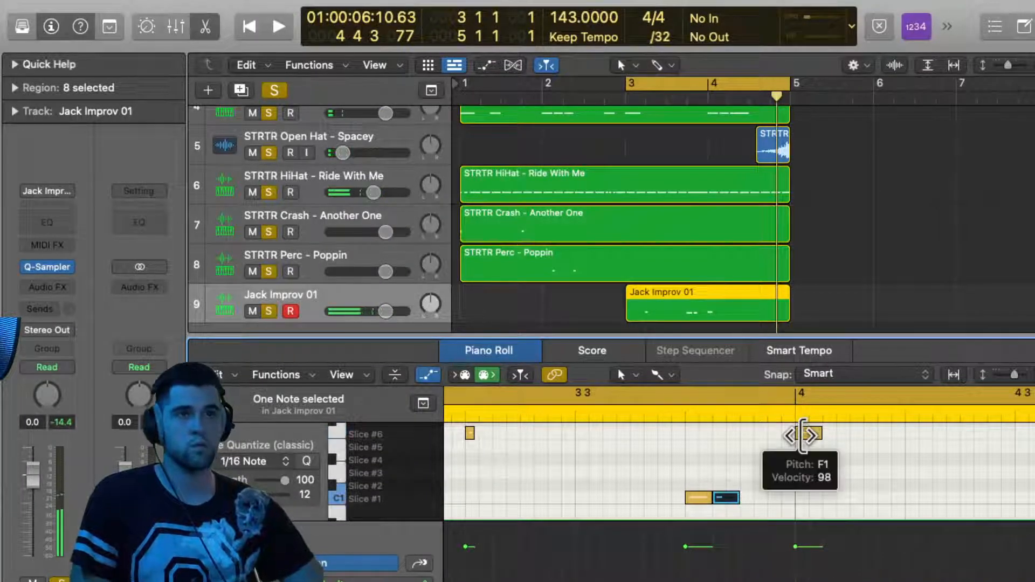
left_click(803, 435)
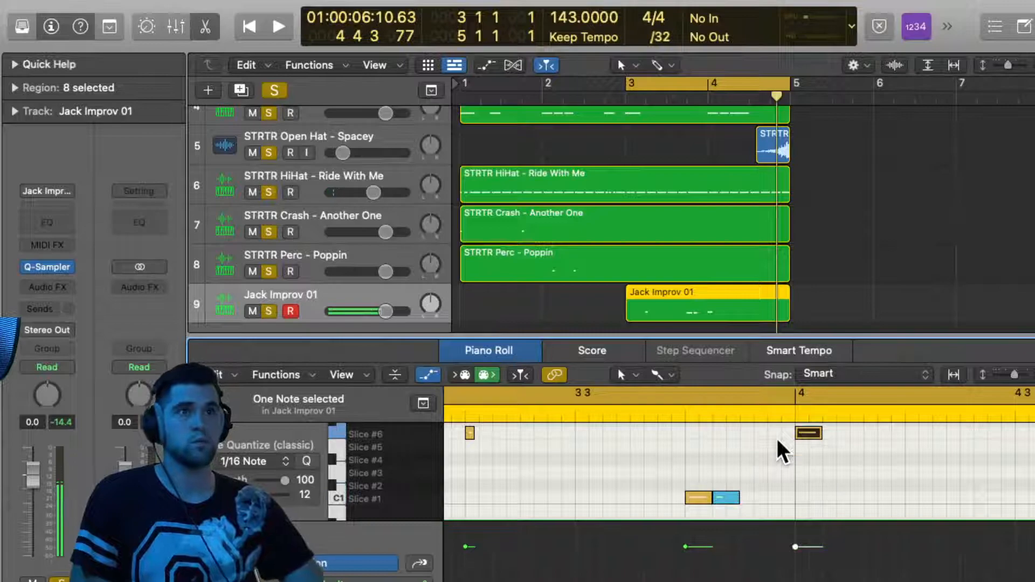
key("alt+Down")
key("alt+Down")
key("alt+Down")
key("alt+Down")
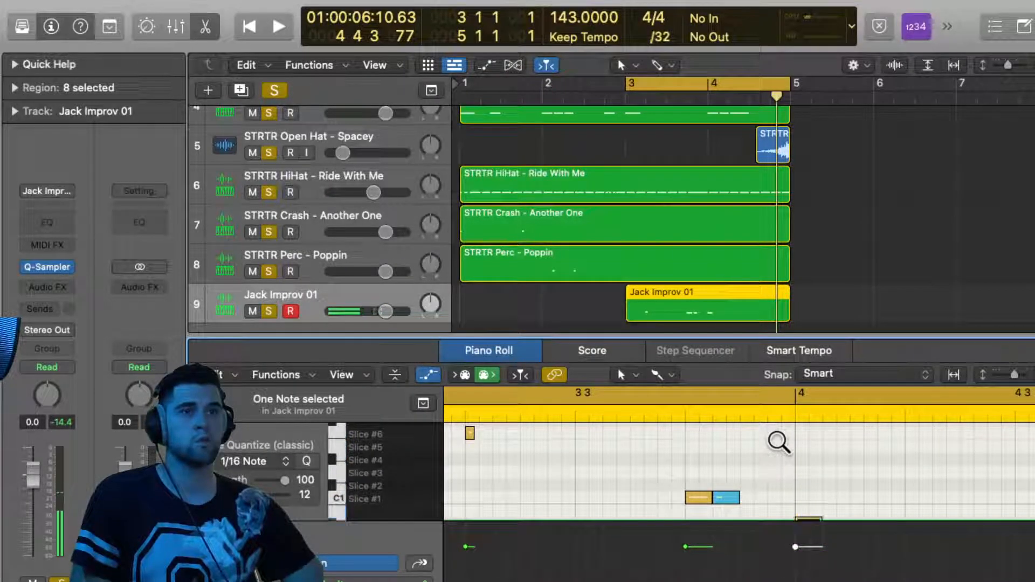
key("alt+Up")
key("alt+Up")
key("alt+Up")
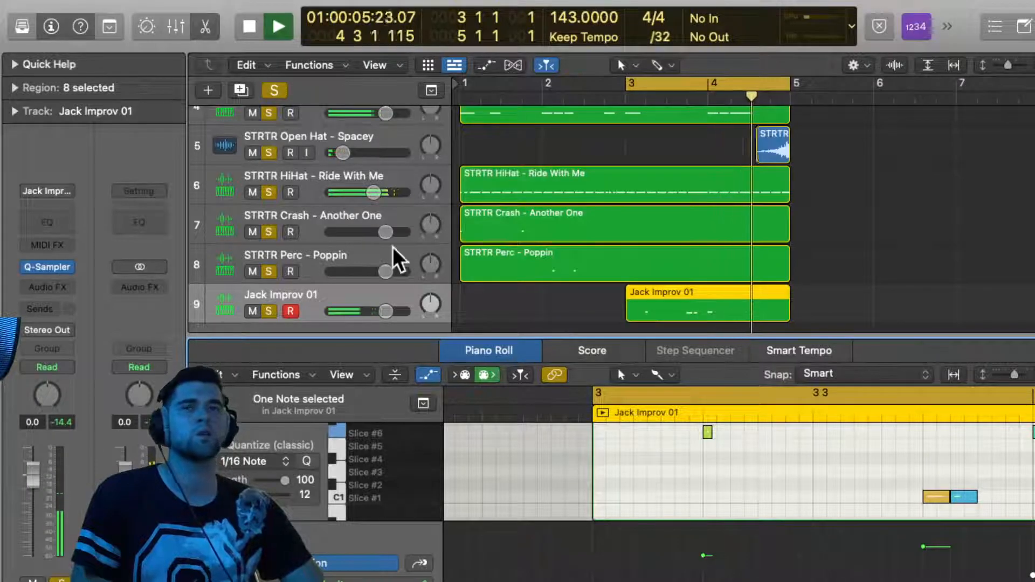
Lower the Jack Improv 01 track volume to -3.6 dB and open the Loop Browser
left_click_drag(385, 311, 374, 311)
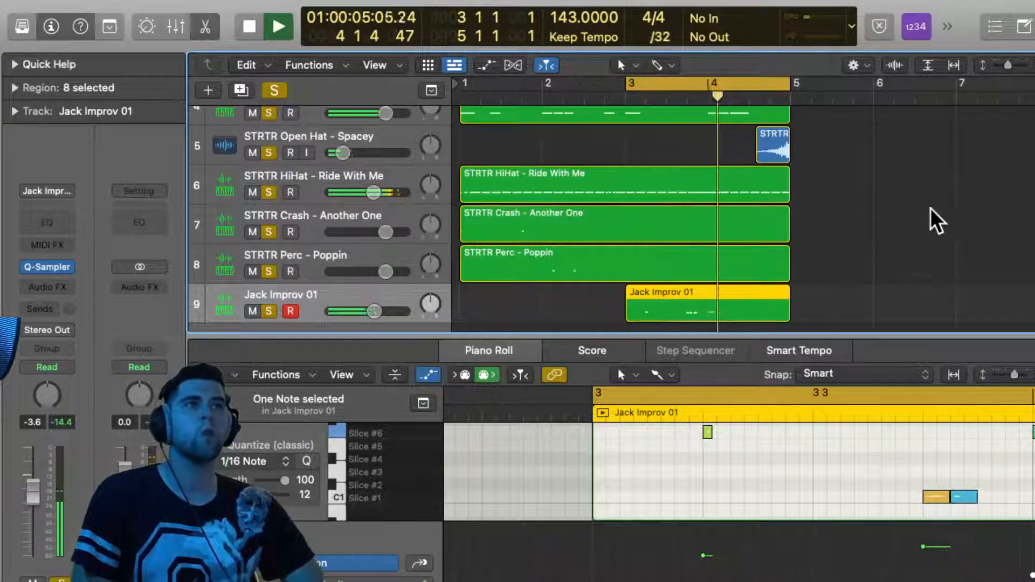
key("o")
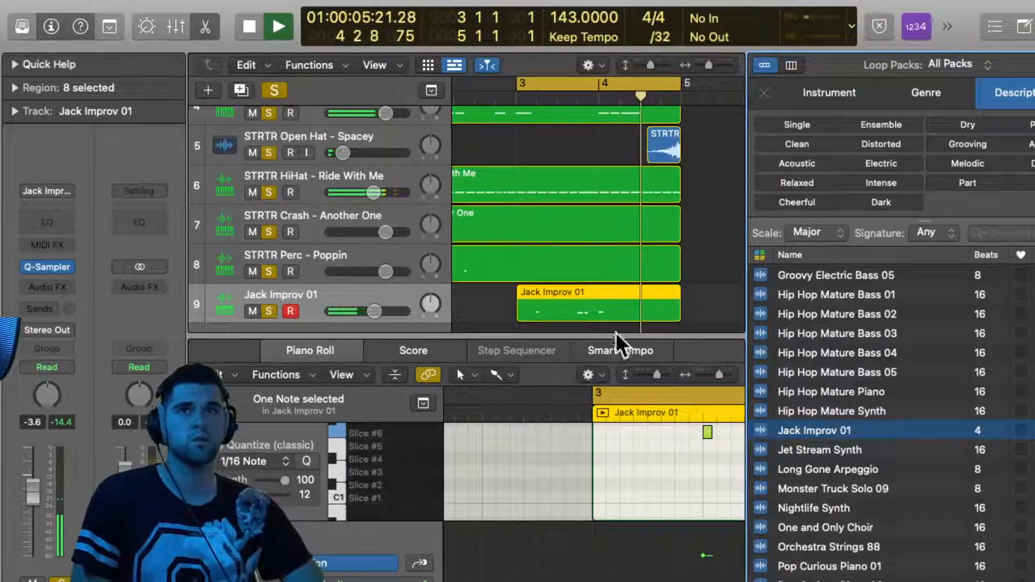
Insert a Channel EQ on the Jack Improv 01 track, with a low cut raised above 300 Hz and a lowered high cut
left_click(40, 219)
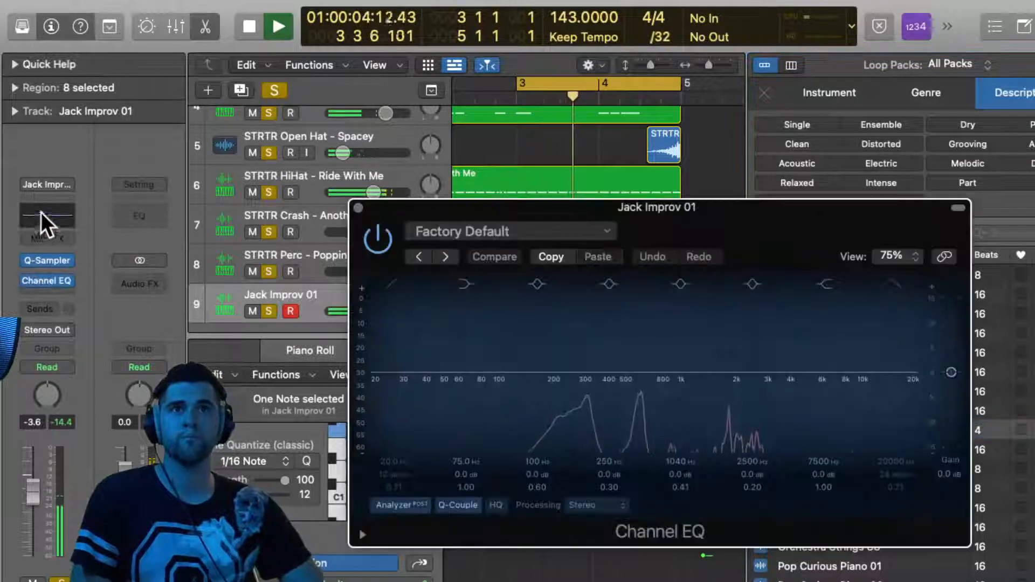
left_click(394, 284)
left_click_drag(400, 382, 595, 381)
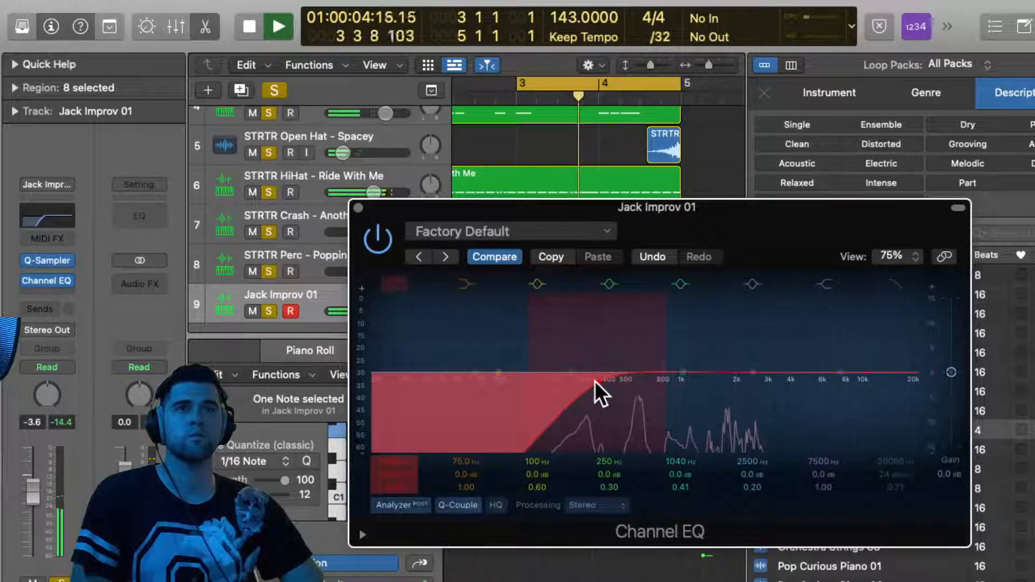
left_click(893, 277)
left_click_drag(917, 389, 662, 390)
left_click(358, 207)
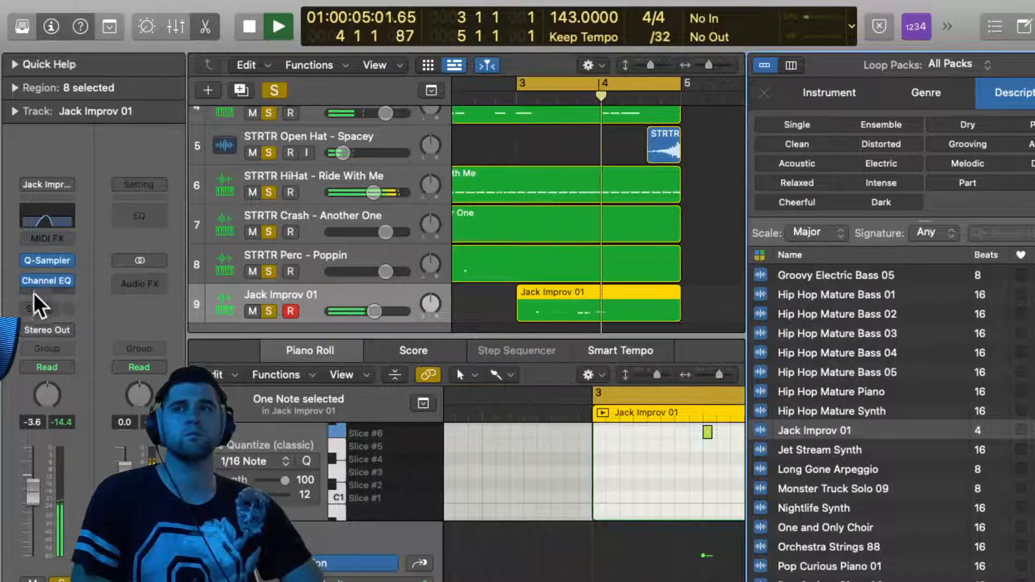
Add a send to Bus 2 on the Jack Improv 01 track
left_click(33, 307)
mouse_move(57, 332)
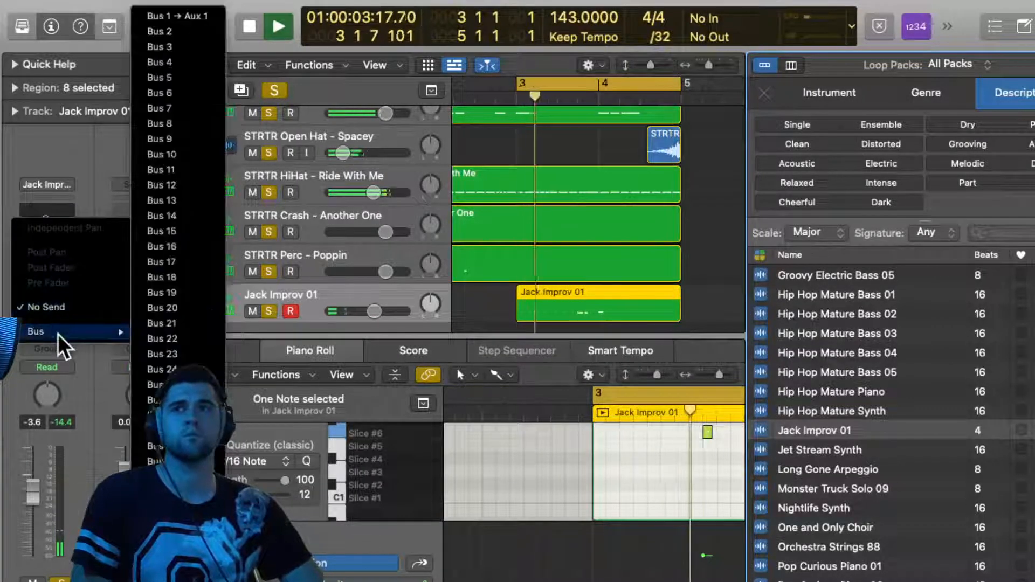
left_click(182, 35)
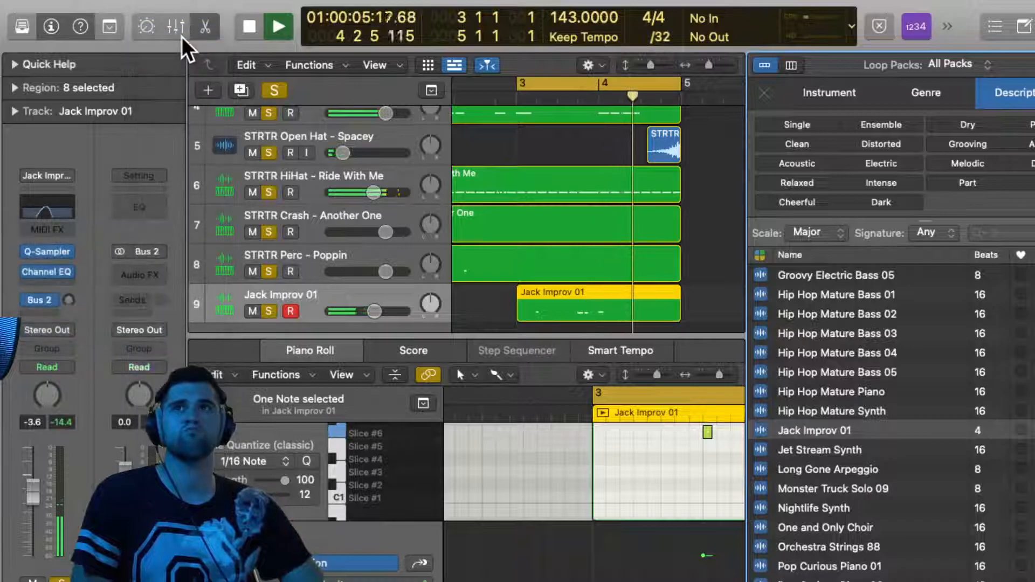
Insert Space Designer on the Bus 2 aux channel and raise the Jack Improv 01 track's send level to it
left_click(129, 271)
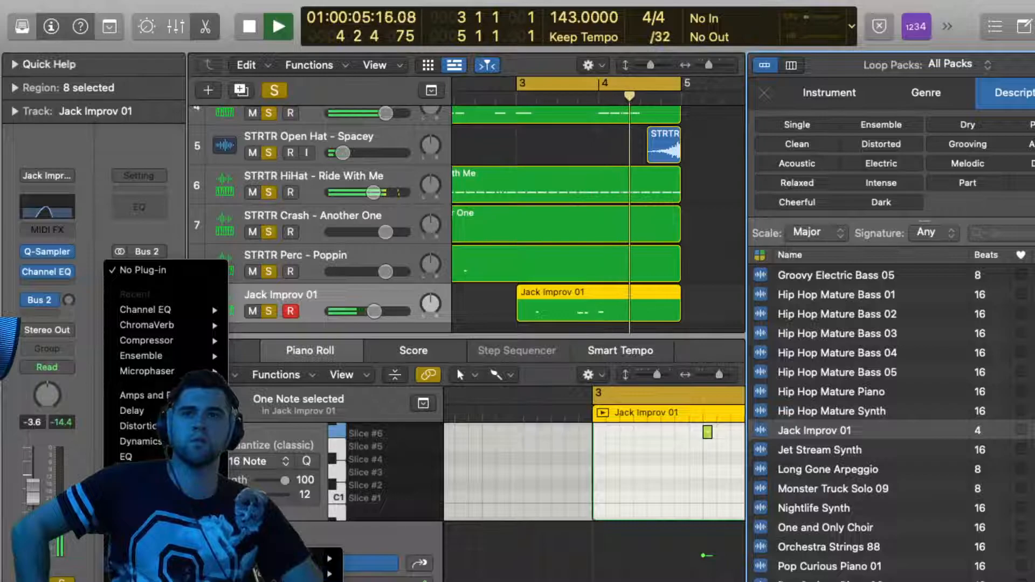
left_click(384, 581)
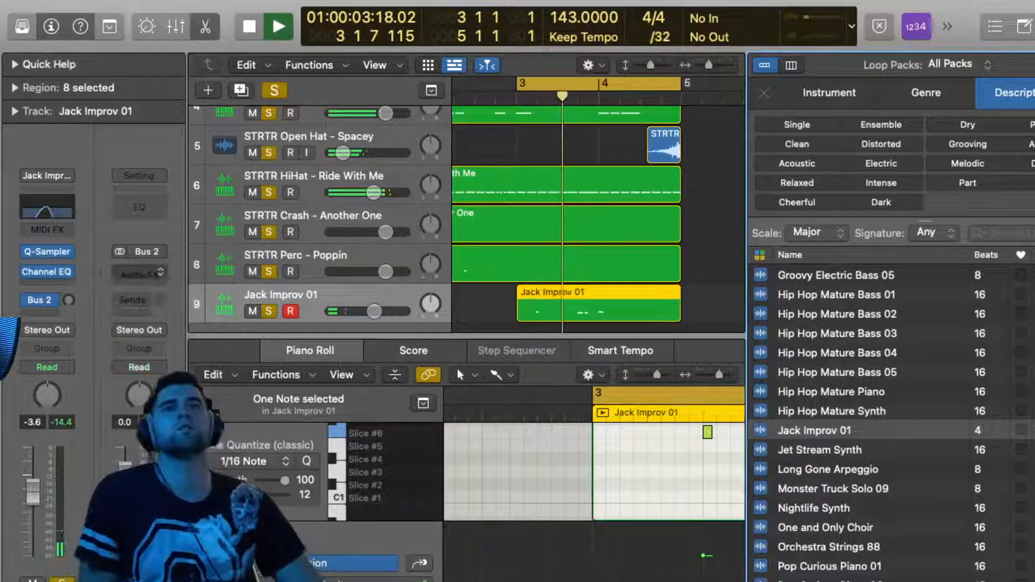
left_click_drag(67, 298, 75, 246)
left_click(356, 208)
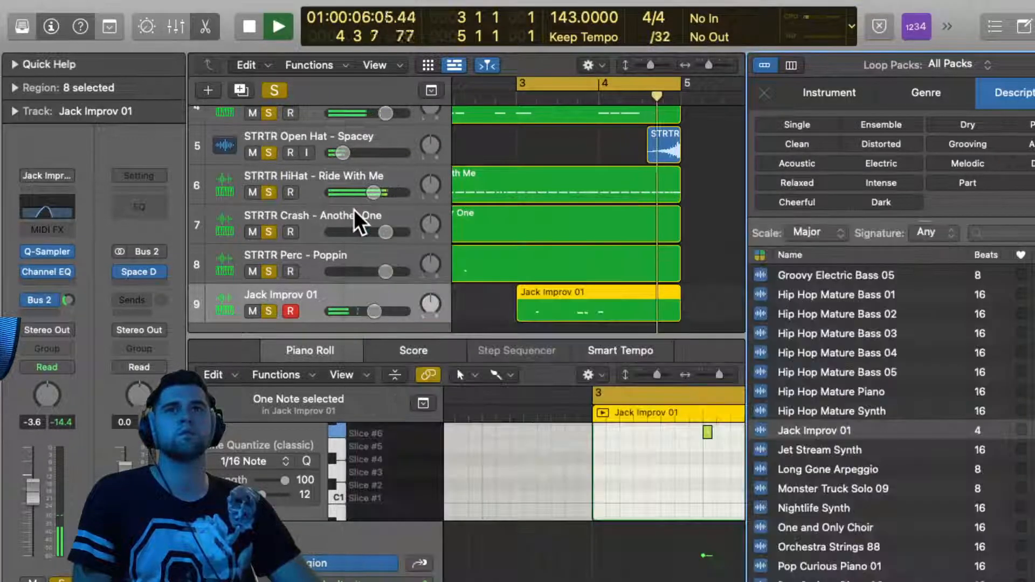
Insert a Pitch Shifter on the Jack Improv 01 track, try several pitches and set Semi Tones to -3
left_click(42, 283)
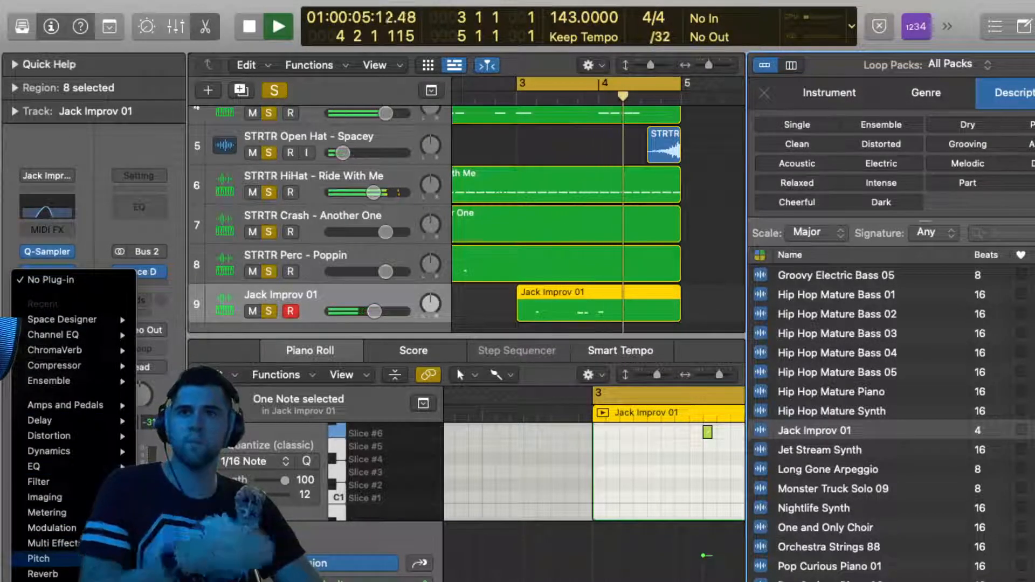
left_click(270, 575)
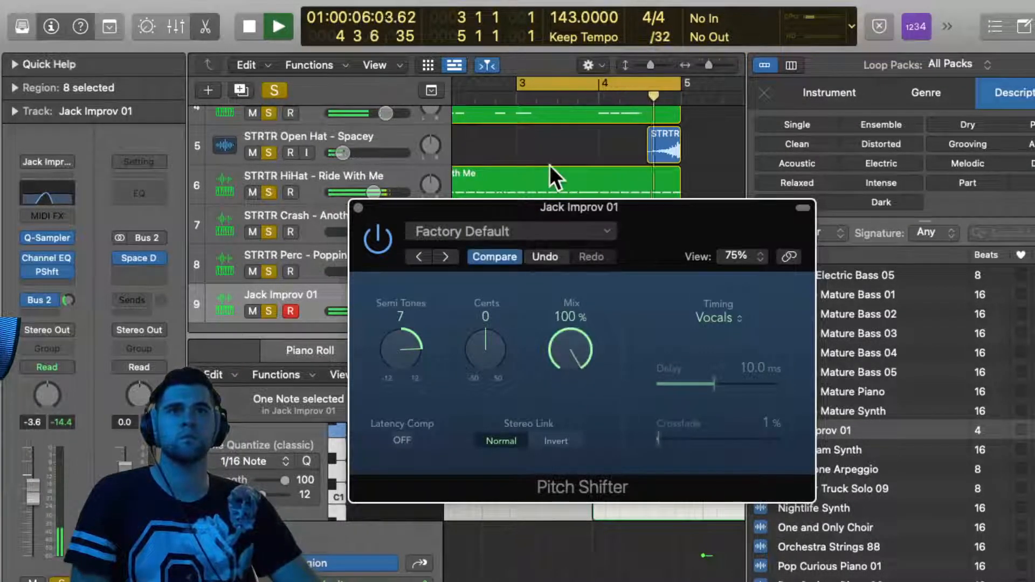
left_click_drag(403, 343, 428, 424)
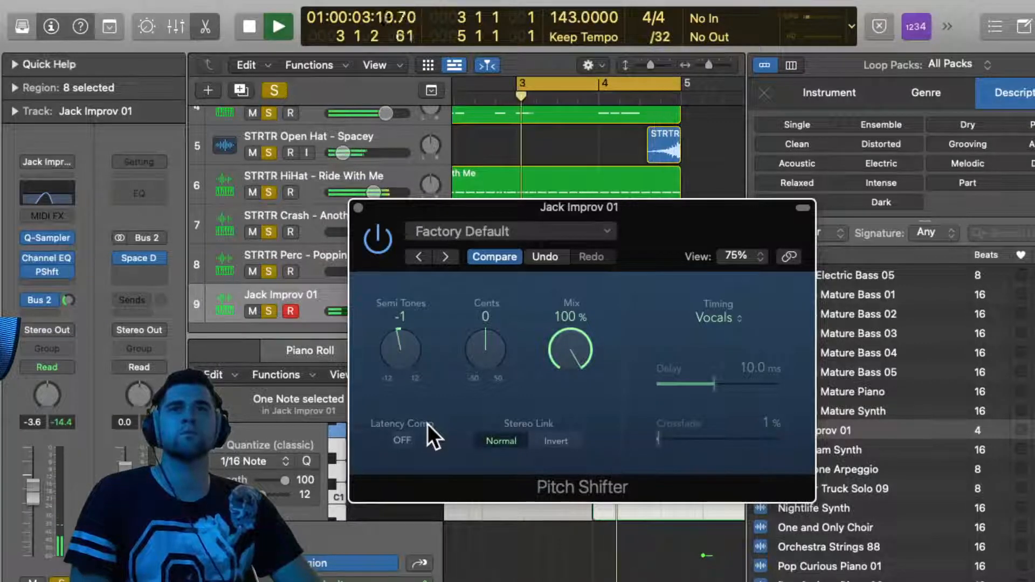
left_click_drag(402, 361, 407, 377)
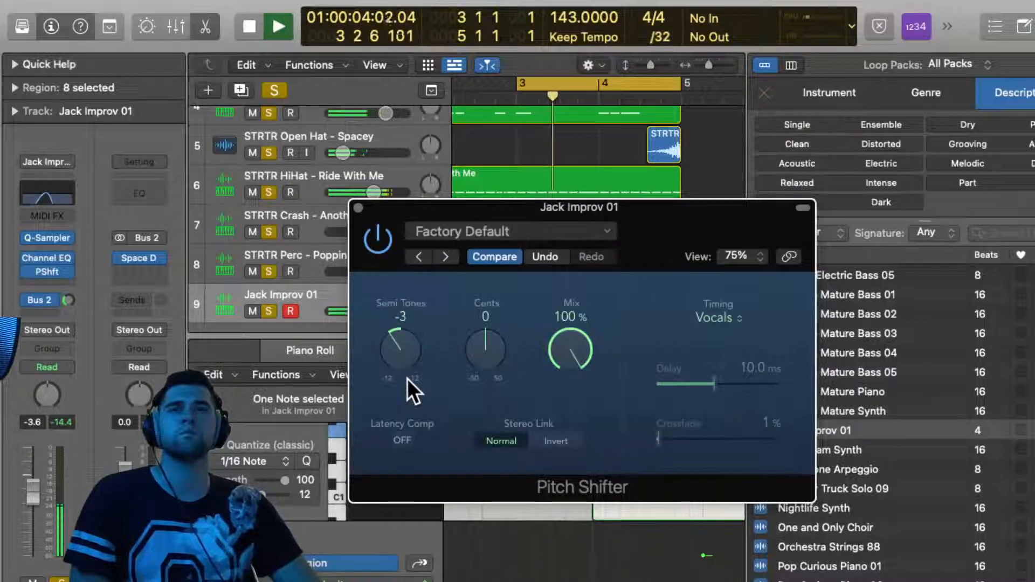
left_click_drag(395, 351, 400, 388)
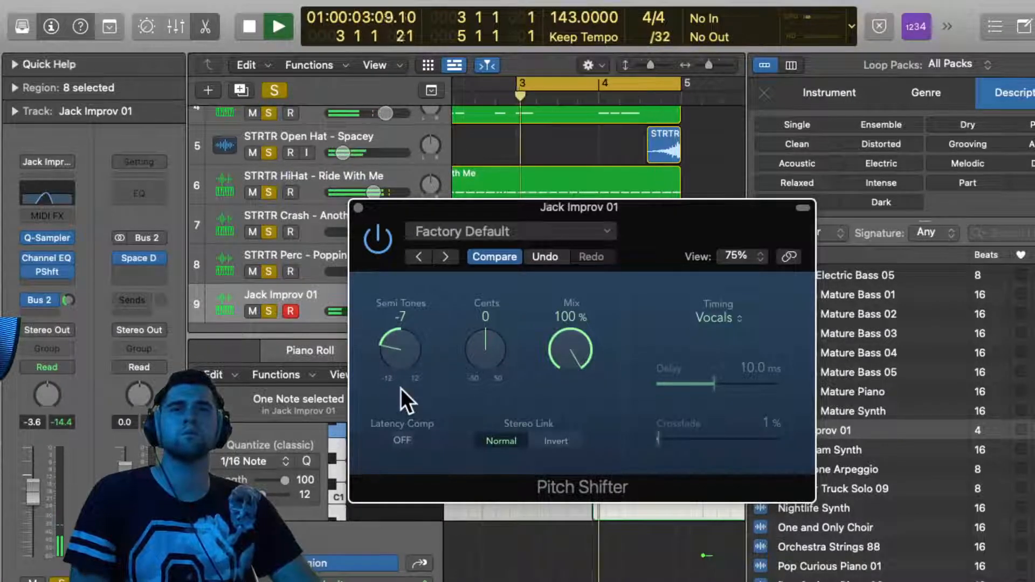
left_click_drag(397, 357, 399, 316)
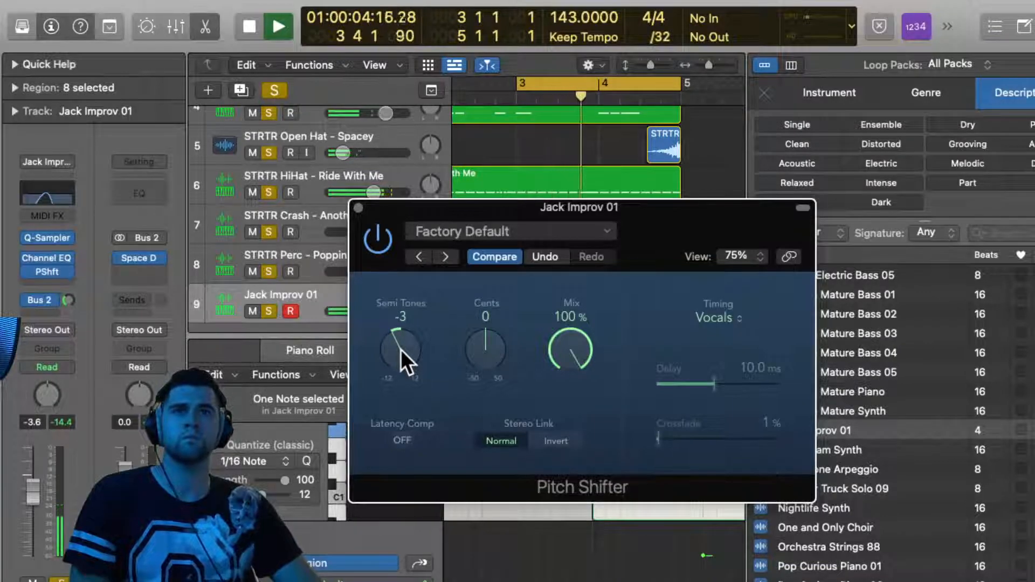
left_click(359, 207)
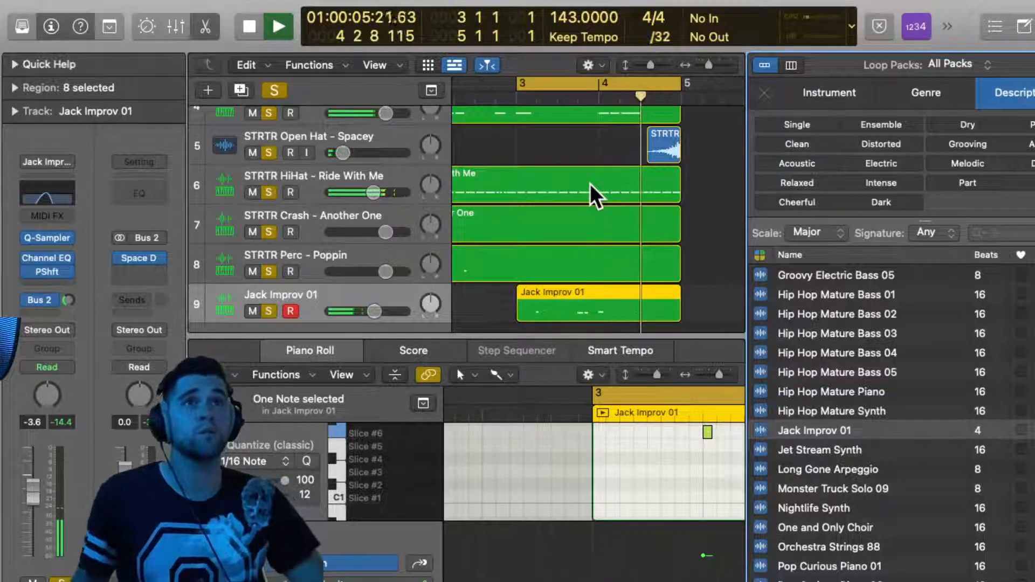
Extend the start of the cycle range back to bar 1
left_click_drag(517, 81, 332, 66)
scroll(557, 206, "up", 2)
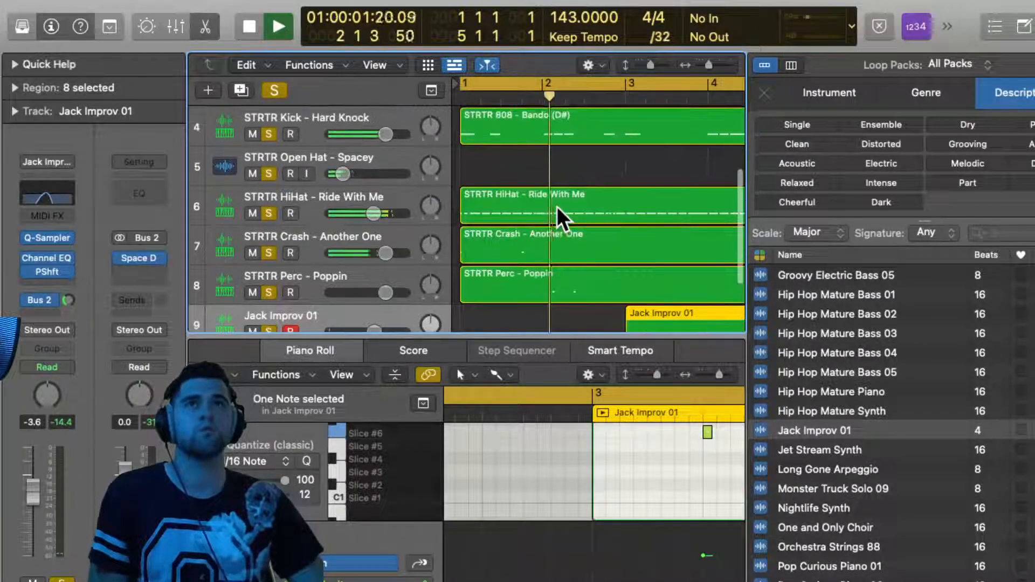
Send the STRTR Crash - Another One track to Bus 2 at a level of about -15.2 dB
left_click(509, 251)
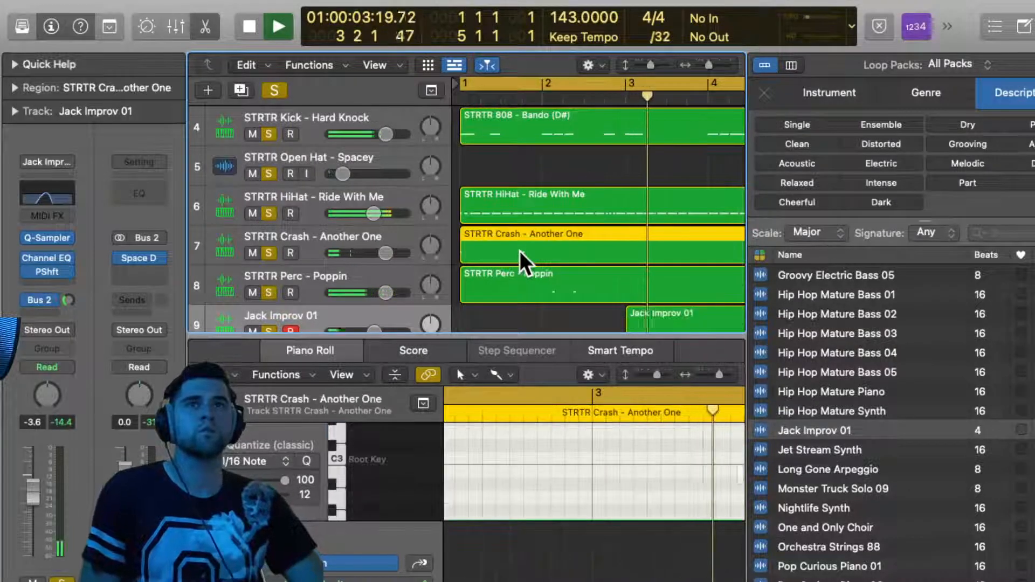
left_click(306, 240)
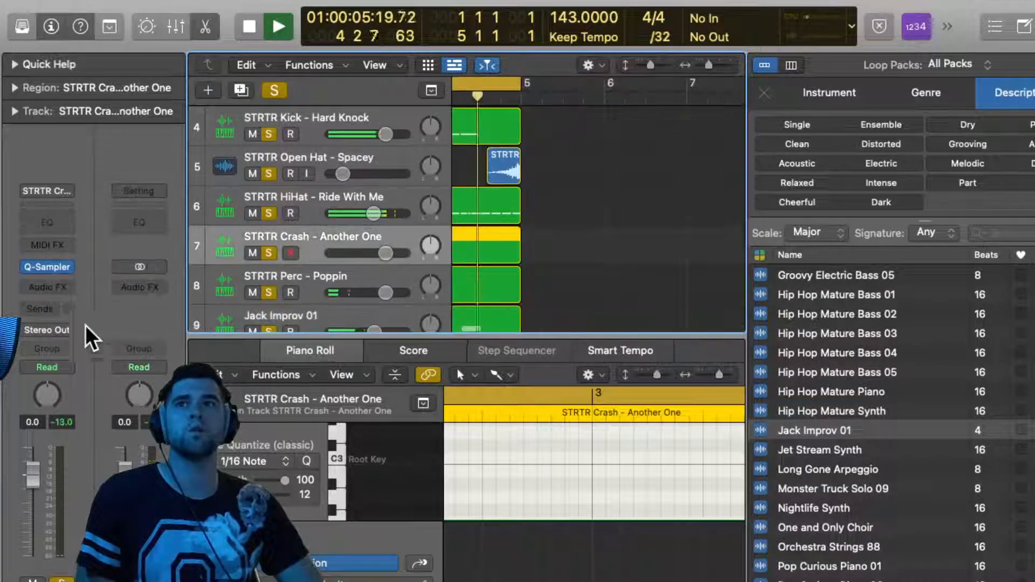
left_click(36, 310)
mouse_move(52, 331)
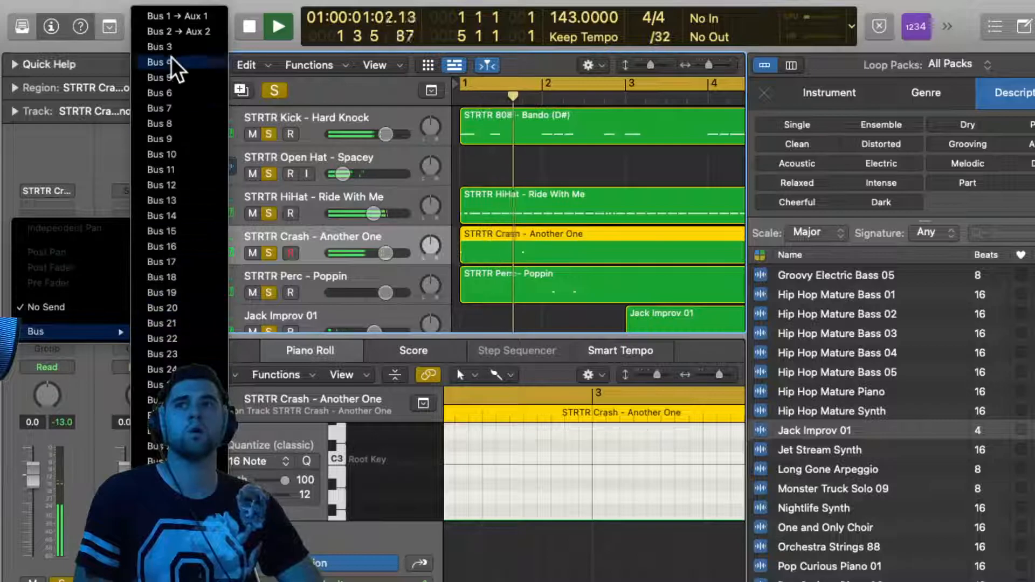
left_click(170, 32)
left_click_drag(72, 299, 72, 264)
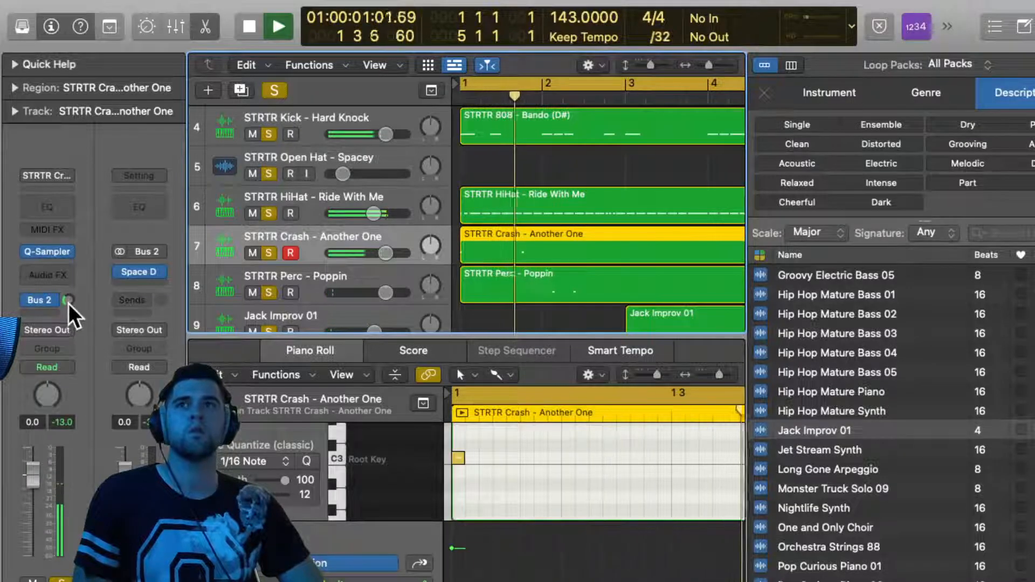
left_click_drag(69, 303, 70, 310)
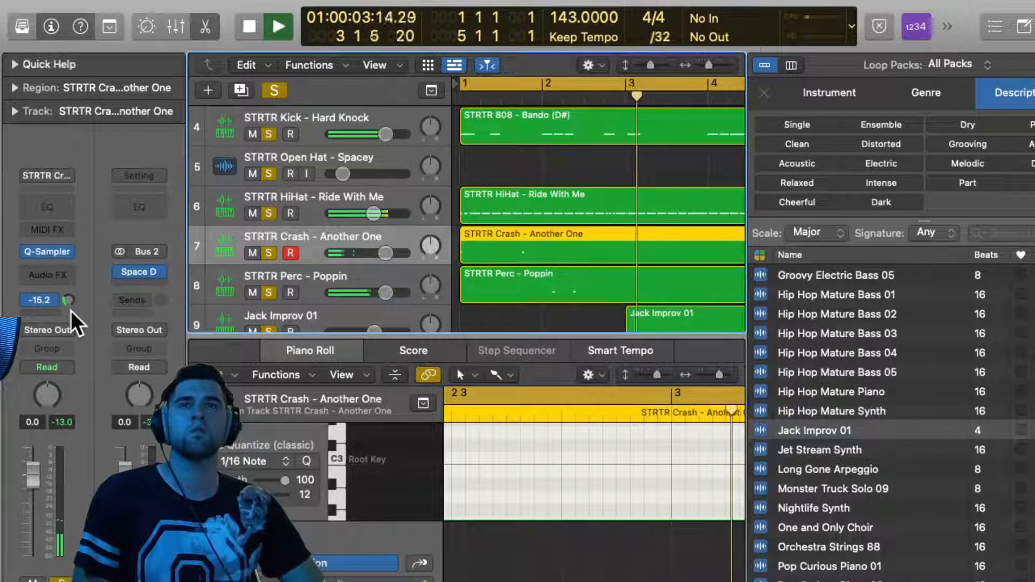
Send the STRTR Perc - Poppin track to Bus 2 at a level of about -18.8 dB
left_click(299, 276)
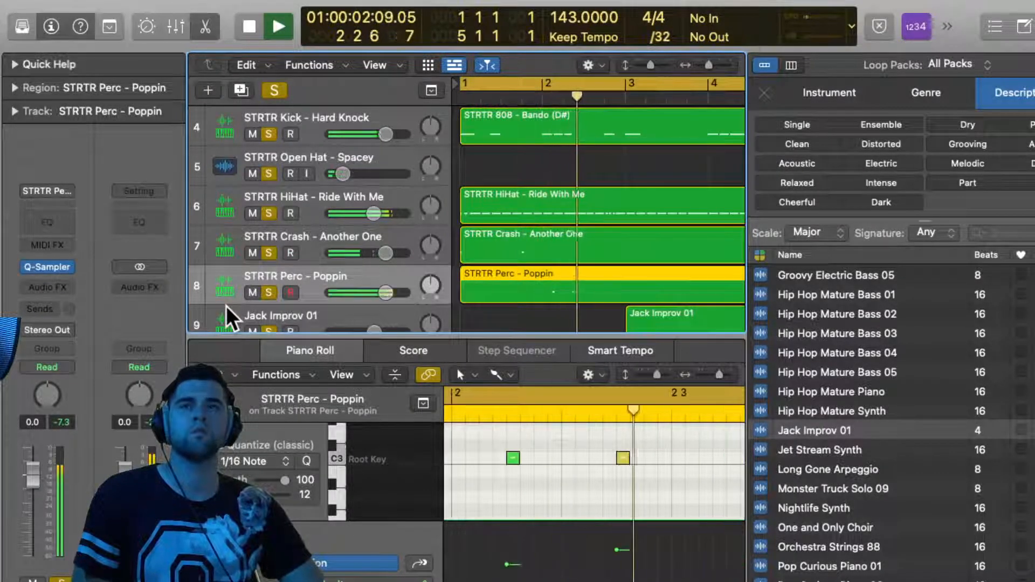
left_click(35, 287)
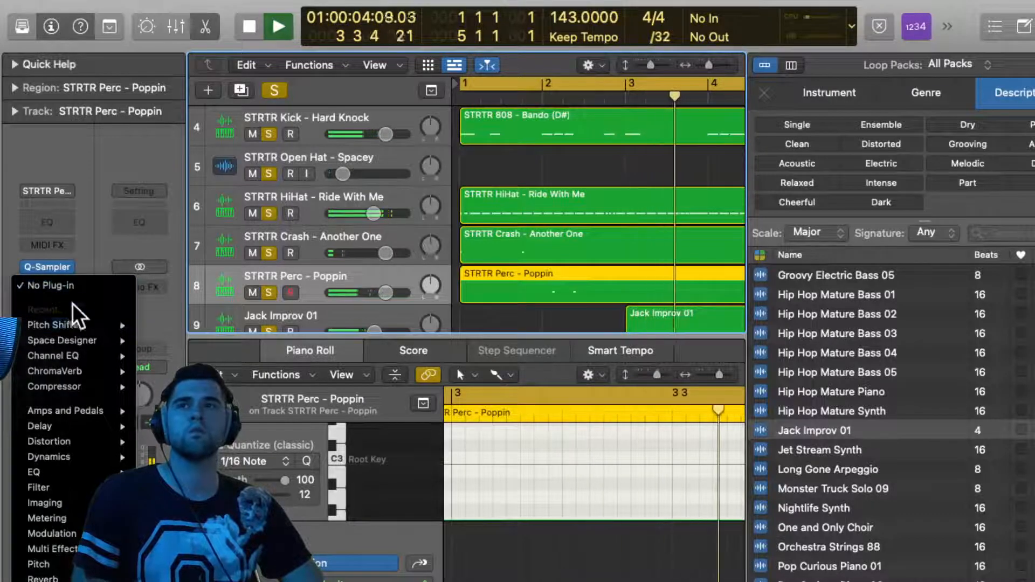
left_click(85, 237)
left_click(35, 306)
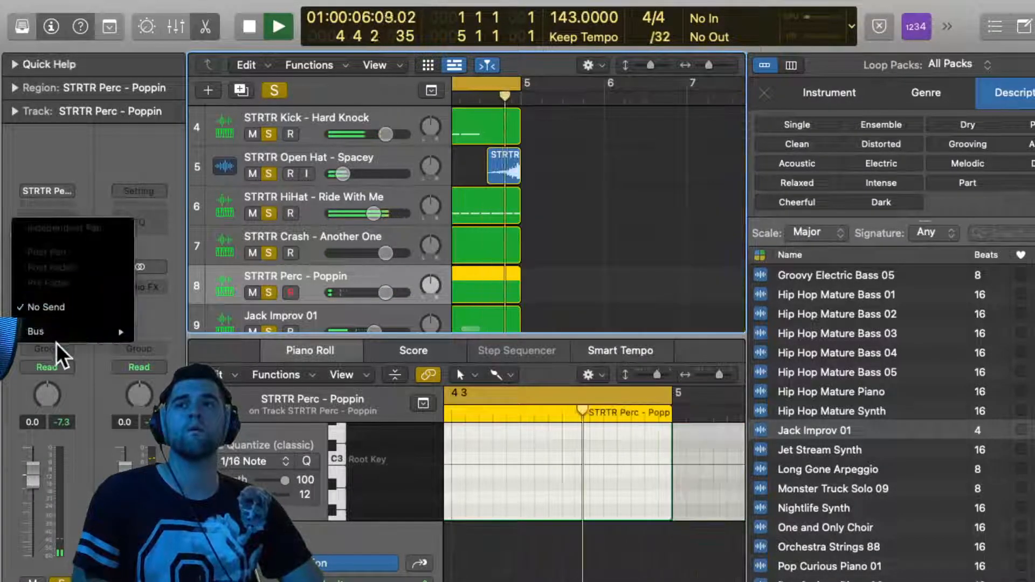
mouse_move(101, 321)
left_click(192, 31)
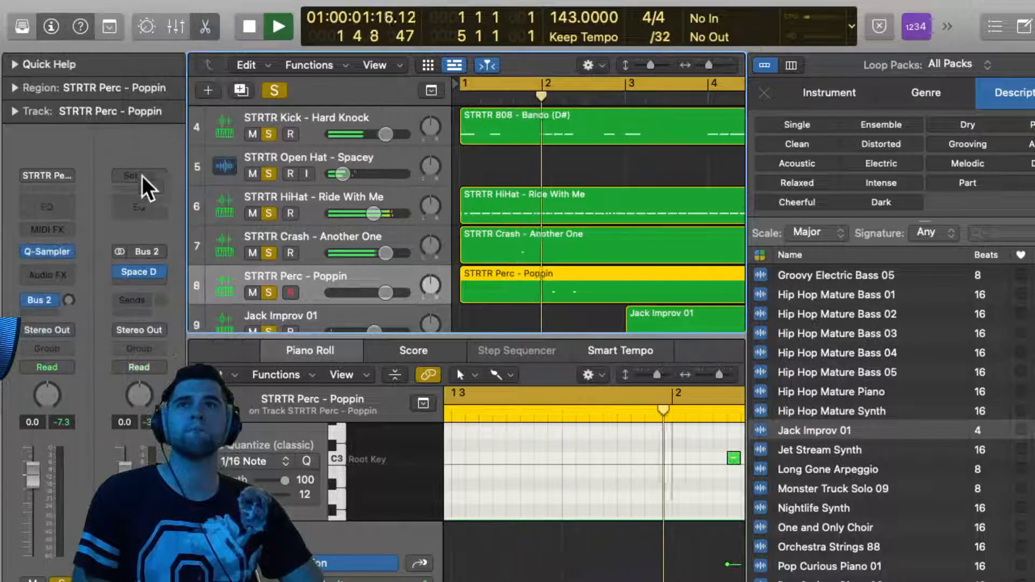
left_click_drag(67, 304, 62, 257)
key("space")
key("space")
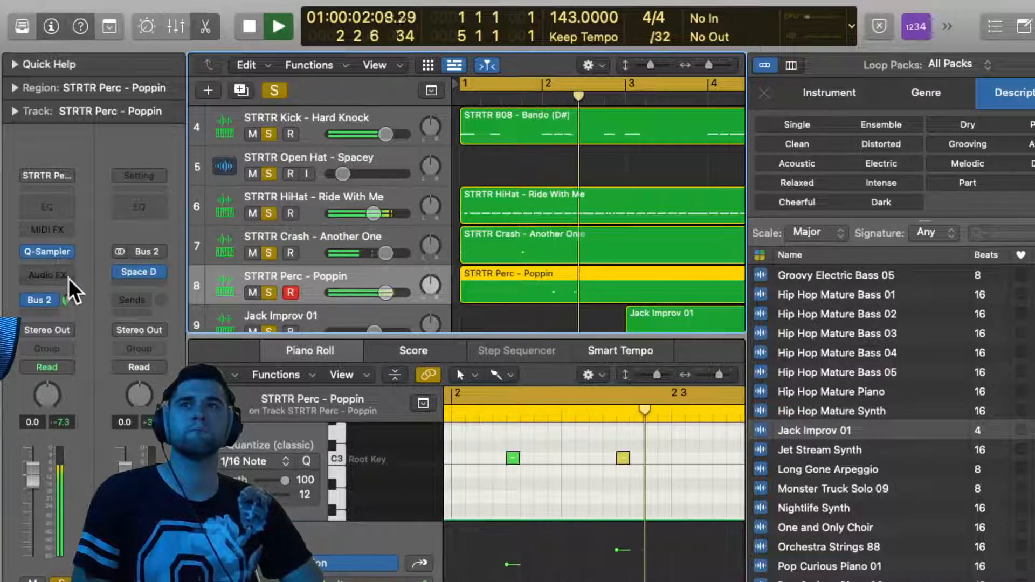
left_click_drag(66, 298, 72, 309)
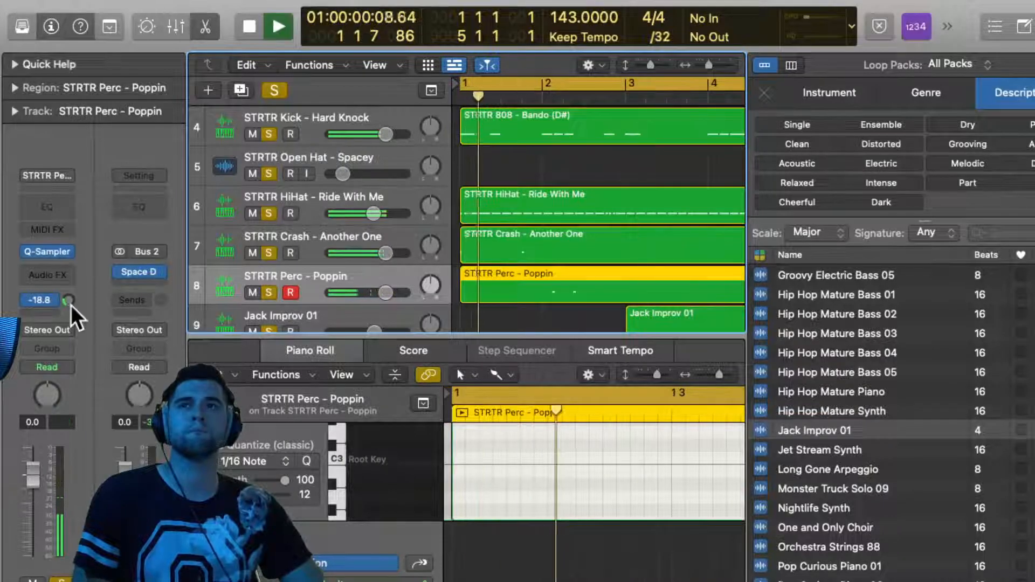
Lower the STRTR Perc - Poppin track's volume to about -7.0 dB, fine-tune its Bus 2 send and select the STRTR Open Hat - Spacey track
left_click_drag(377, 285, 348, 287)
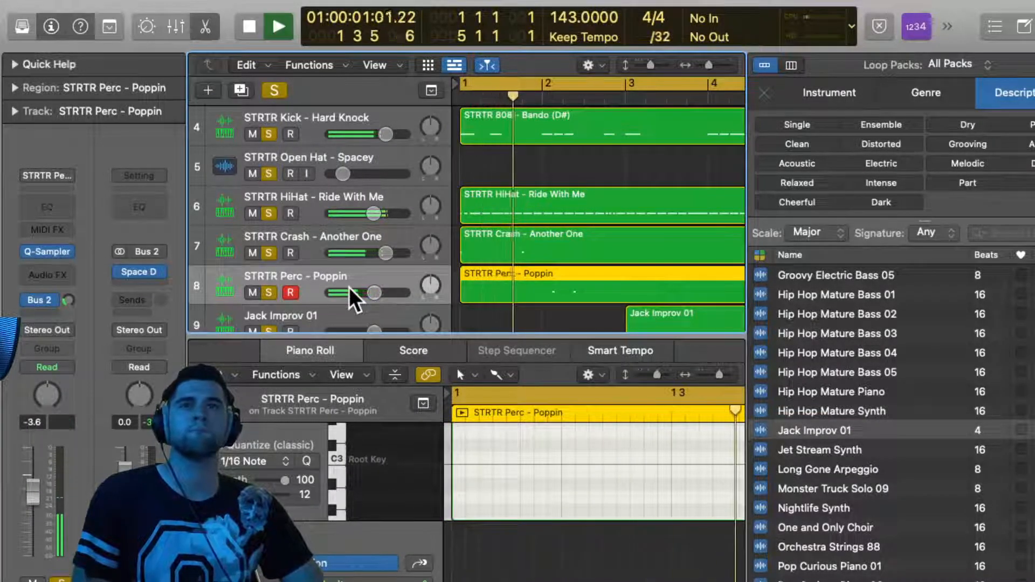
left_click_drag(373, 292, 344, 293)
left_click_drag(67, 298, 70, 299)
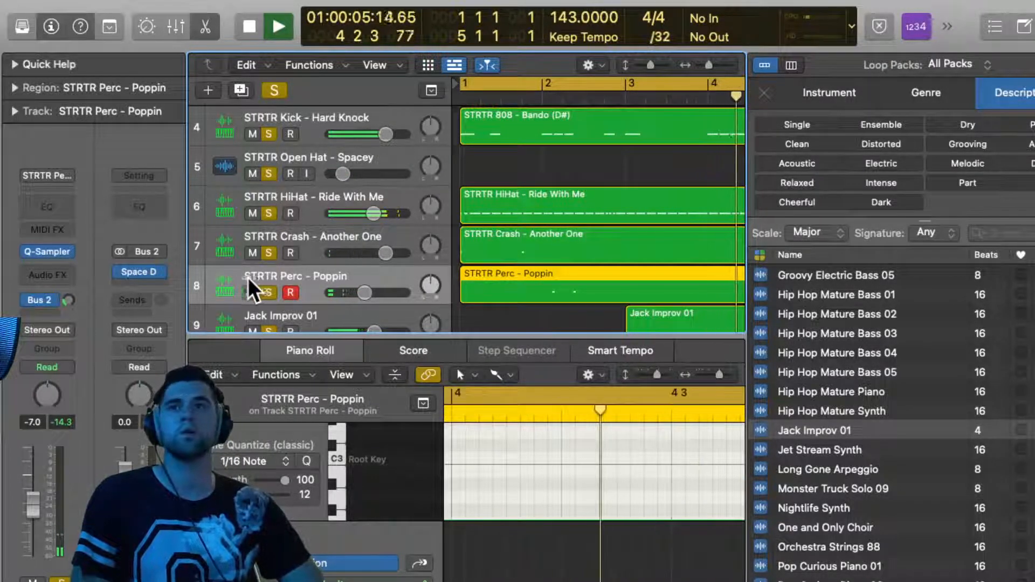
left_click(227, 162)
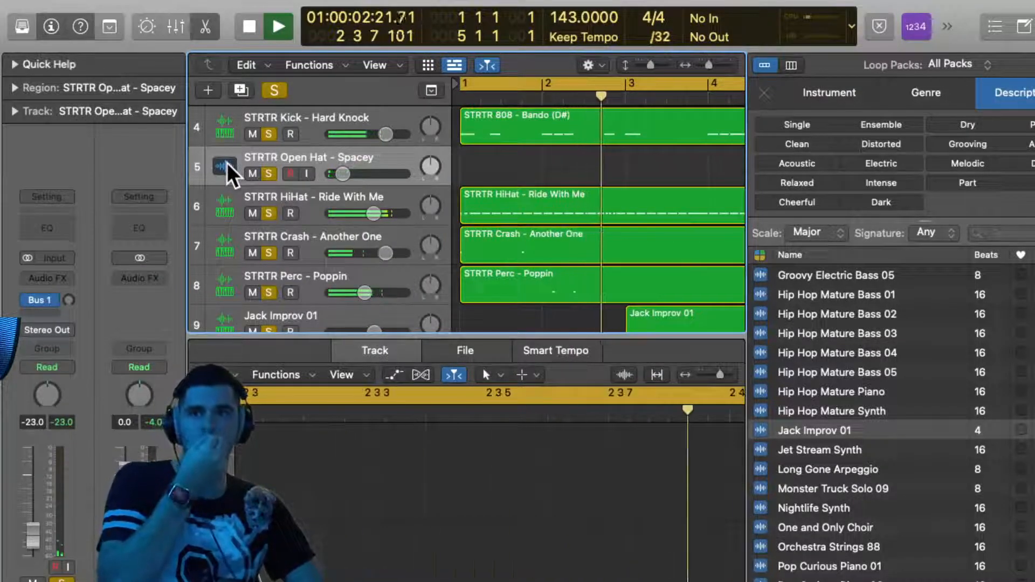
key("space")
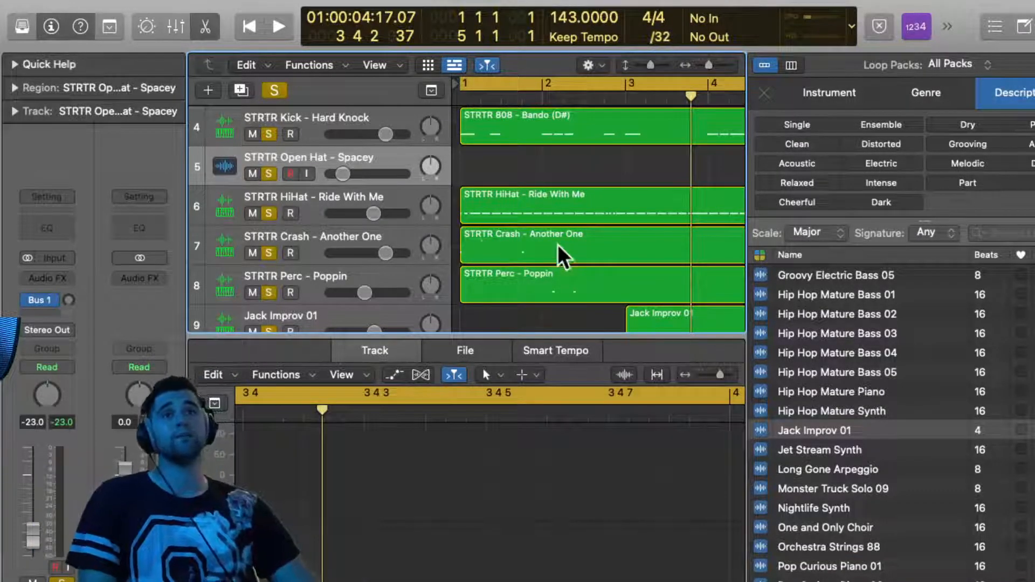
Audition Apple Loops from Jet Stream Synth through Monster Truck Solo 09 to One and Only Choir, and play the beat alongside
scroll(635, 249, "down", 2)
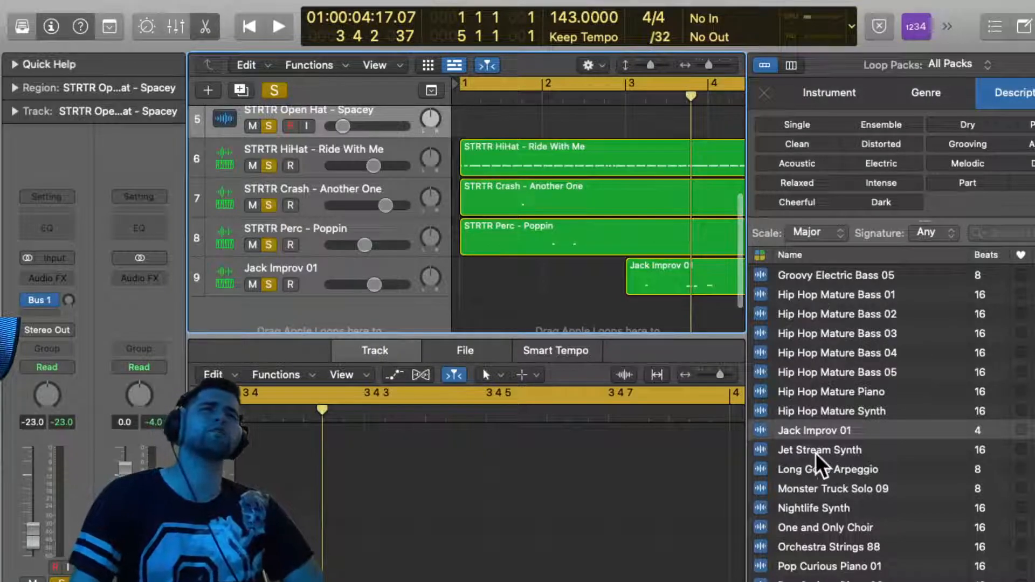
left_click(848, 448)
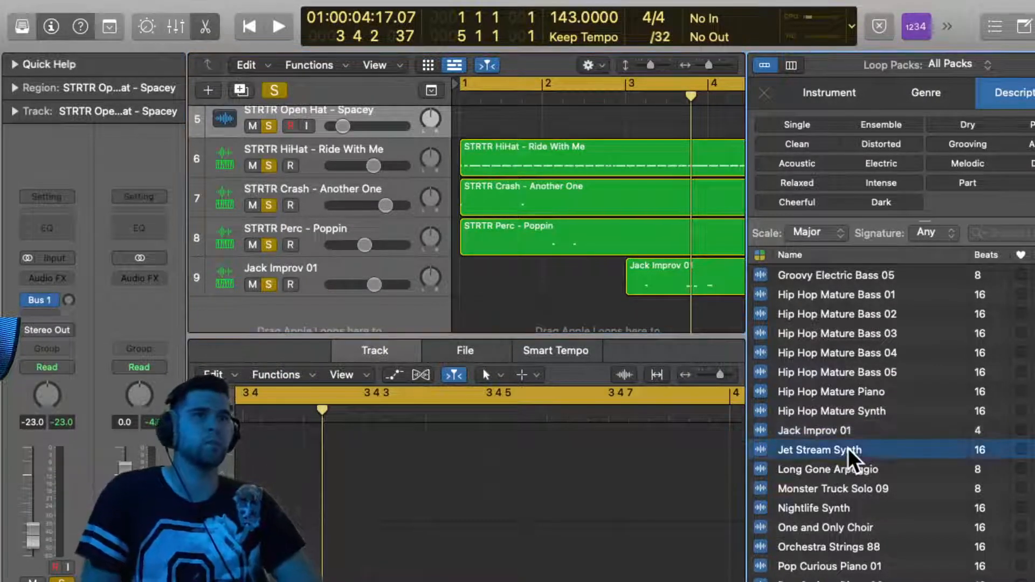
scroll(848, 448, "down", 3)
scroll(848, 448, "down", 1)
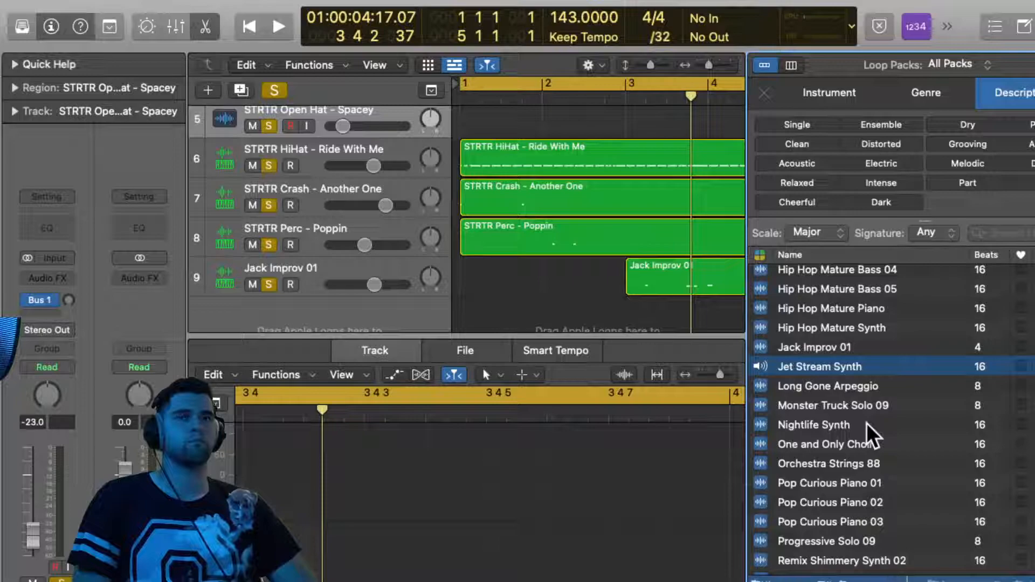
left_click(836, 383)
left_click(814, 399)
scroll(814, 399, "down", 2)
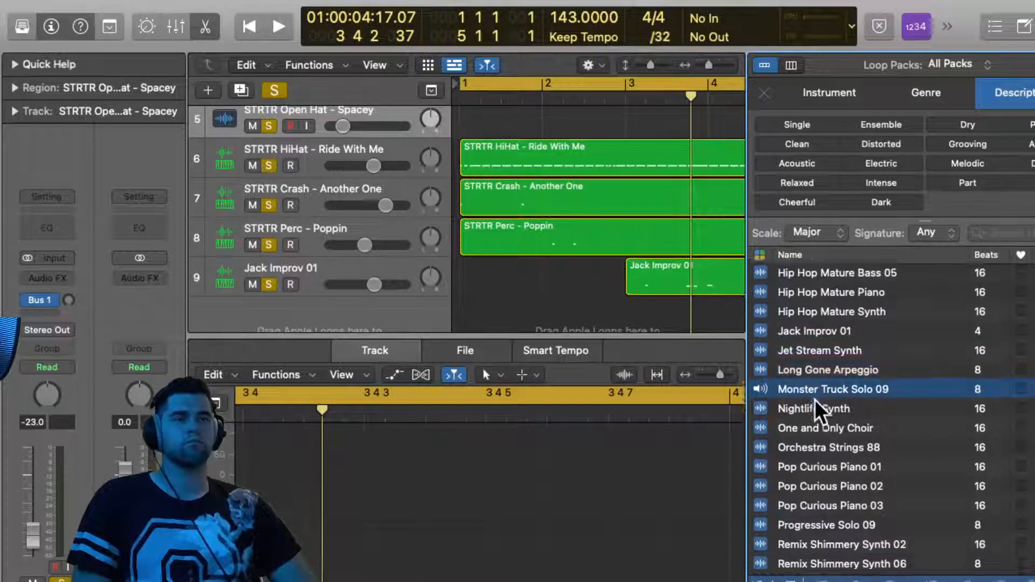
left_click(813, 397)
scroll(813, 393, "down", 2)
left_click(805, 374)
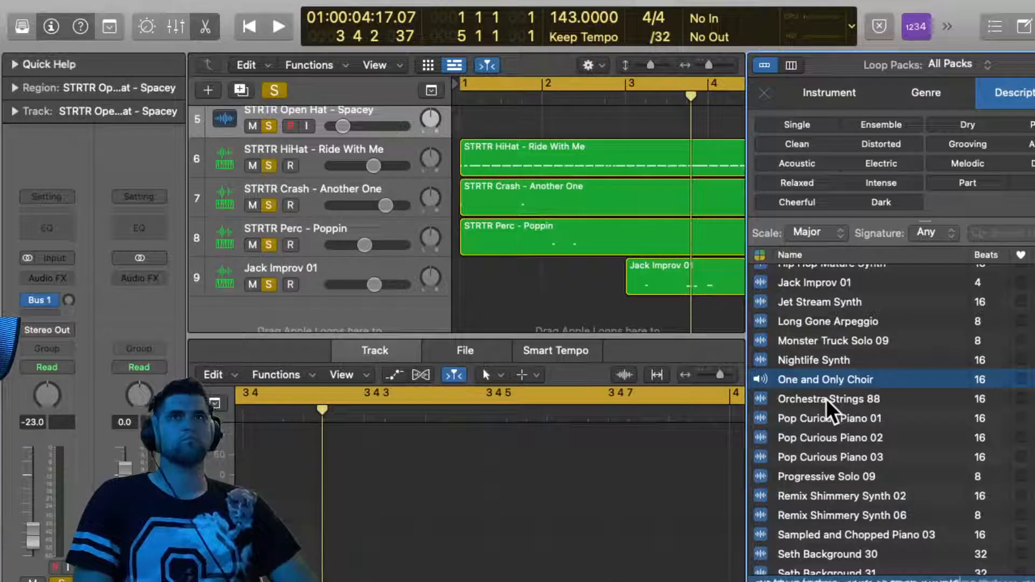
key("space")
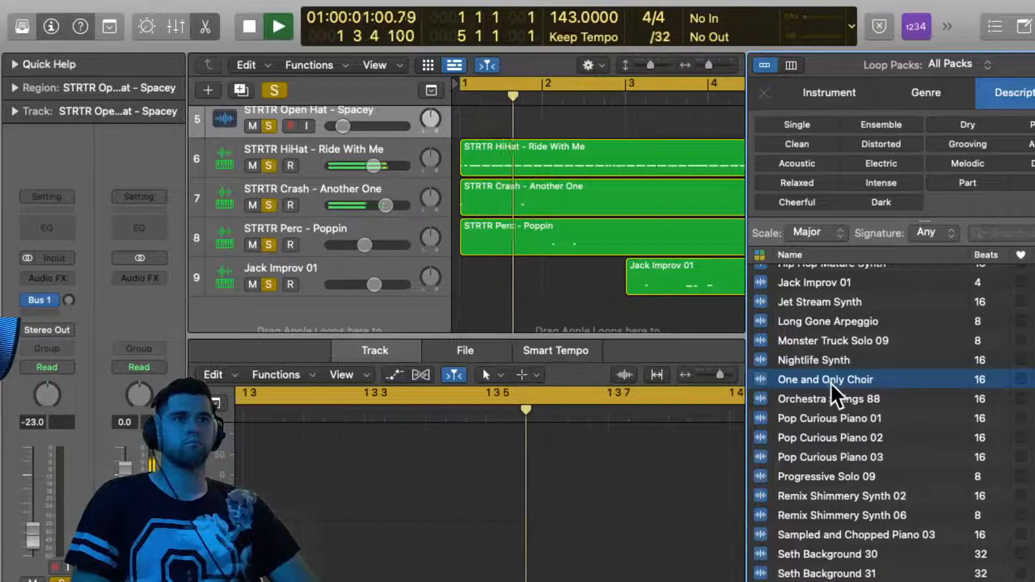
Add the One and Only Choir loop to the project as a new Quick Sampler track below Jack Improv 01
key("space")
key("space")
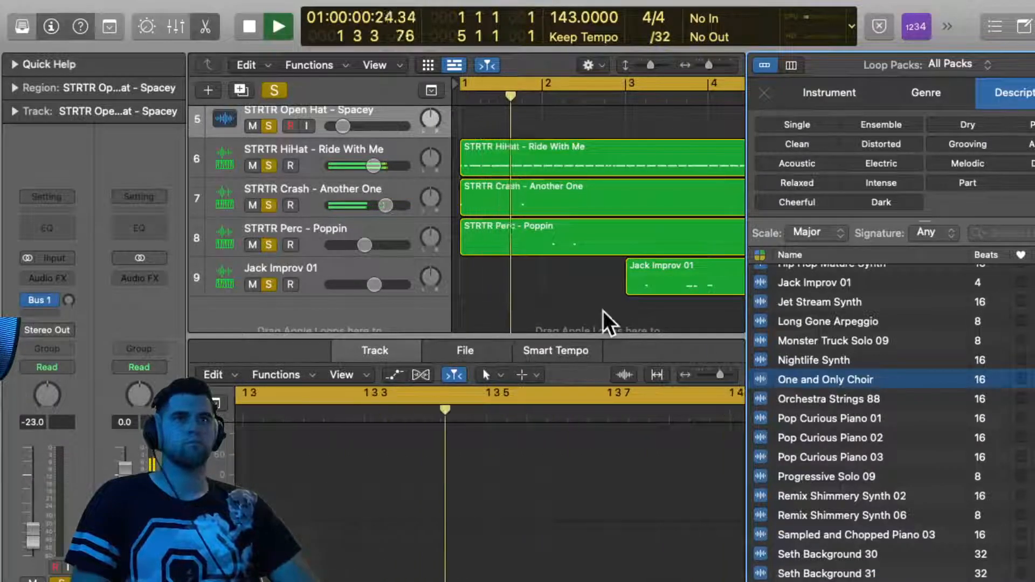
scroll(604, 311, "down", 1)
left_click_drag(798, 383, 326, 239)
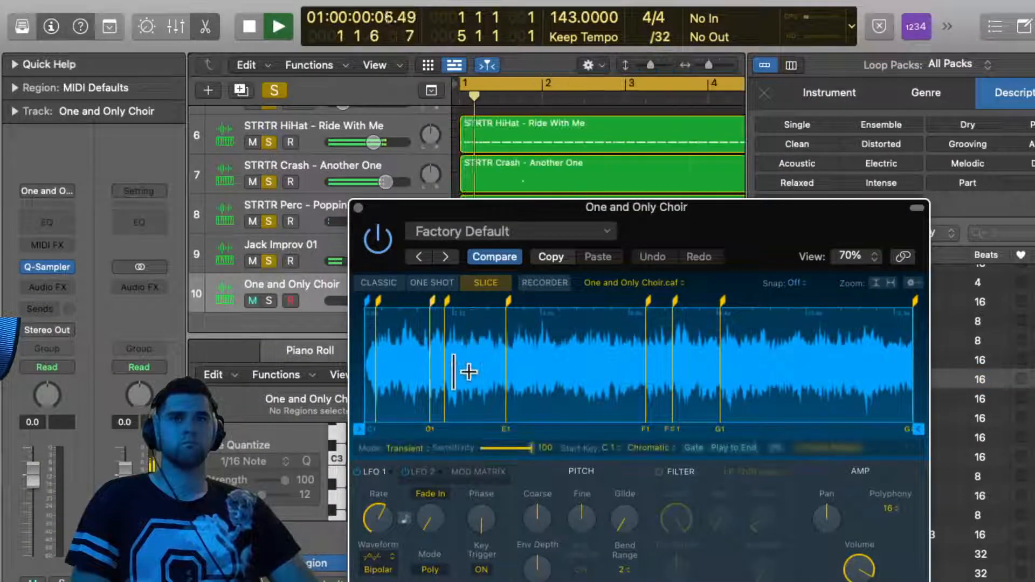
Try slicing the choir sample by Beat Divisions with the division set to 3/4
left_click(400, 446)
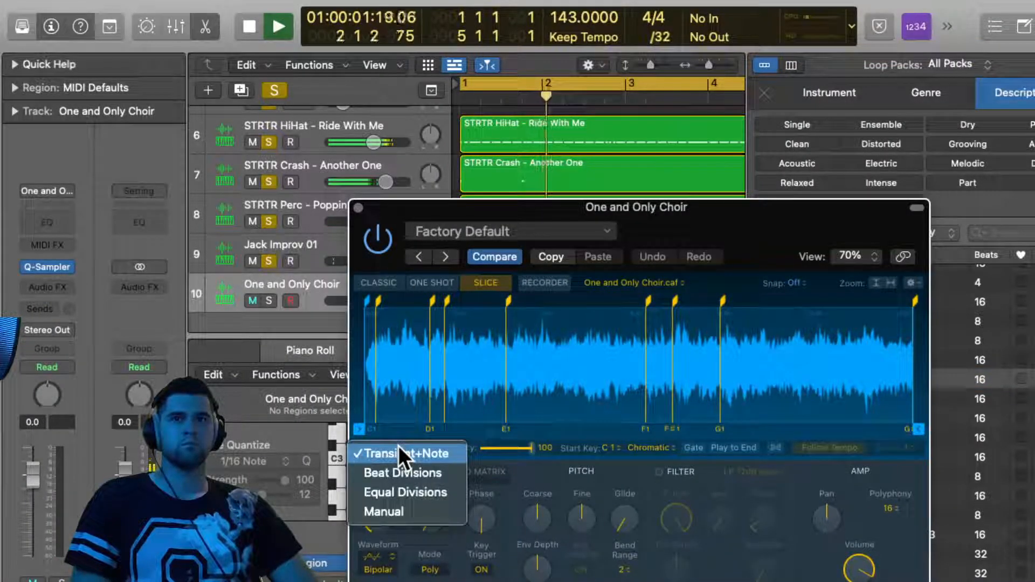
left_click(423, 469)
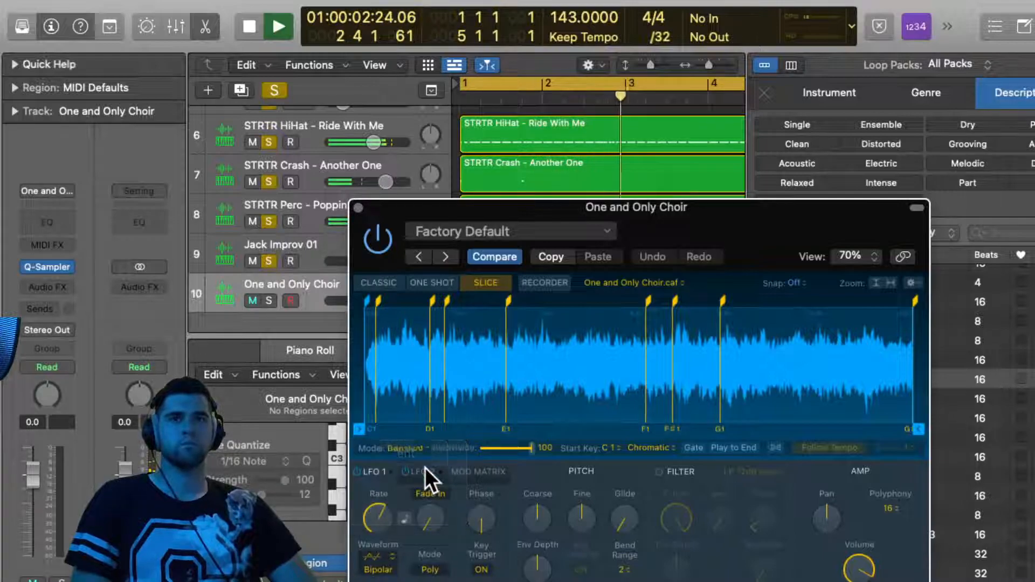
left_click(399, 448)
left_click(510, 445)
left_click_drag(510, 445, 493, 445)
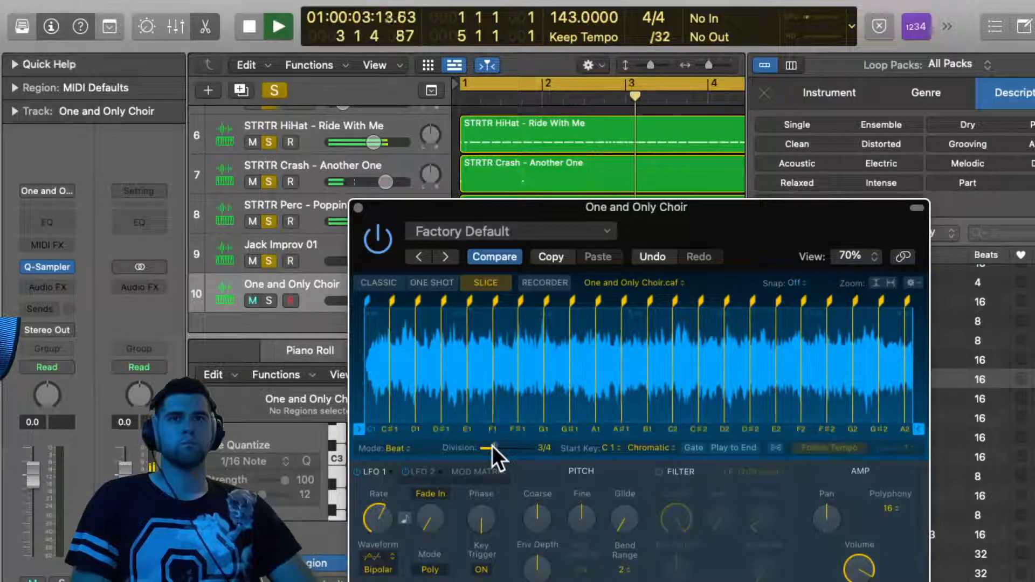
Set the choir sample's slicing mode to Equal Divisions and open Musical Typing
left_click(402, 448)
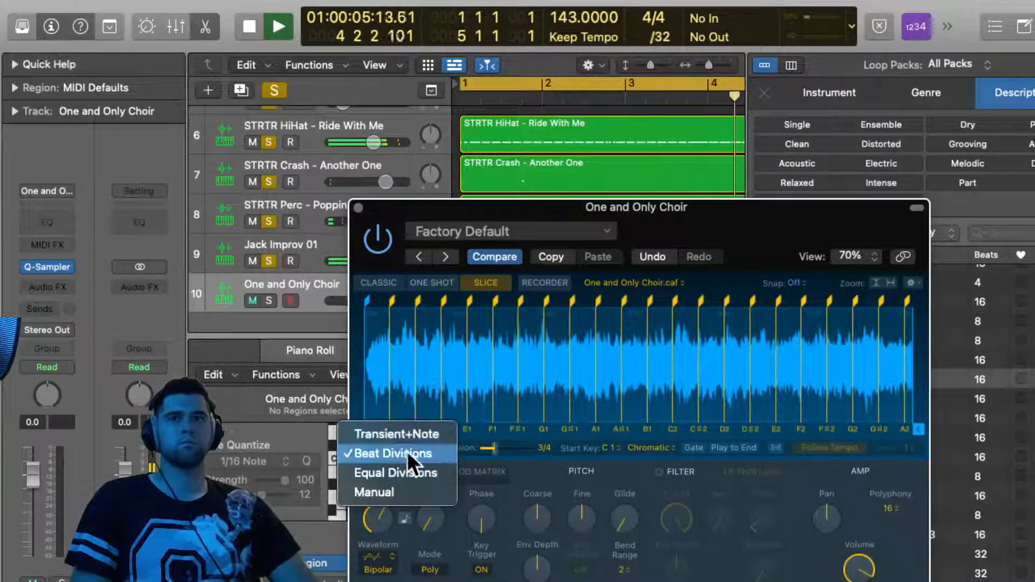
left_click(425, 472)
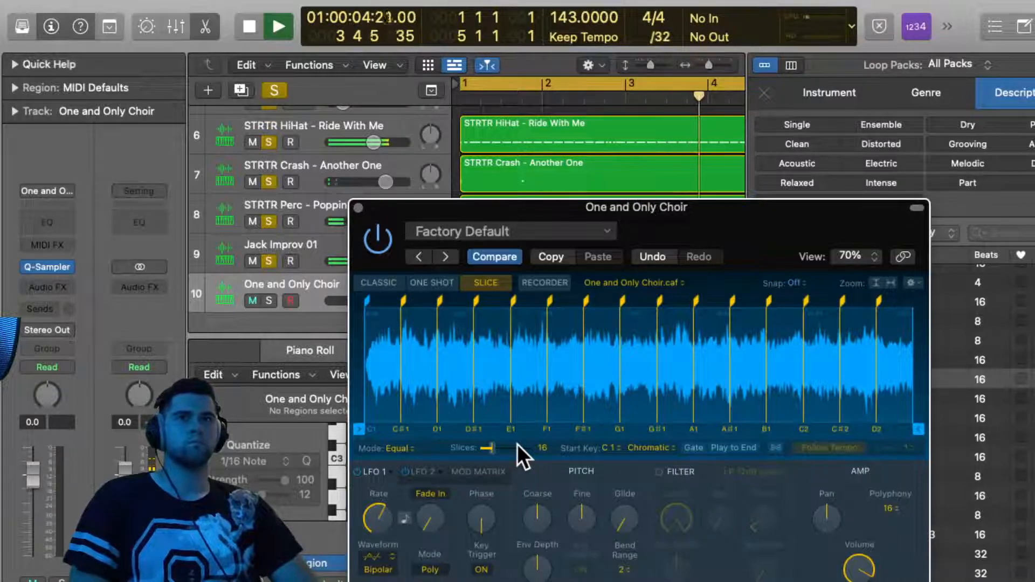
key("super+k")
Test a few choir slices with Musical Typing and solo the One and Only Choir track
key("k")
key("k")
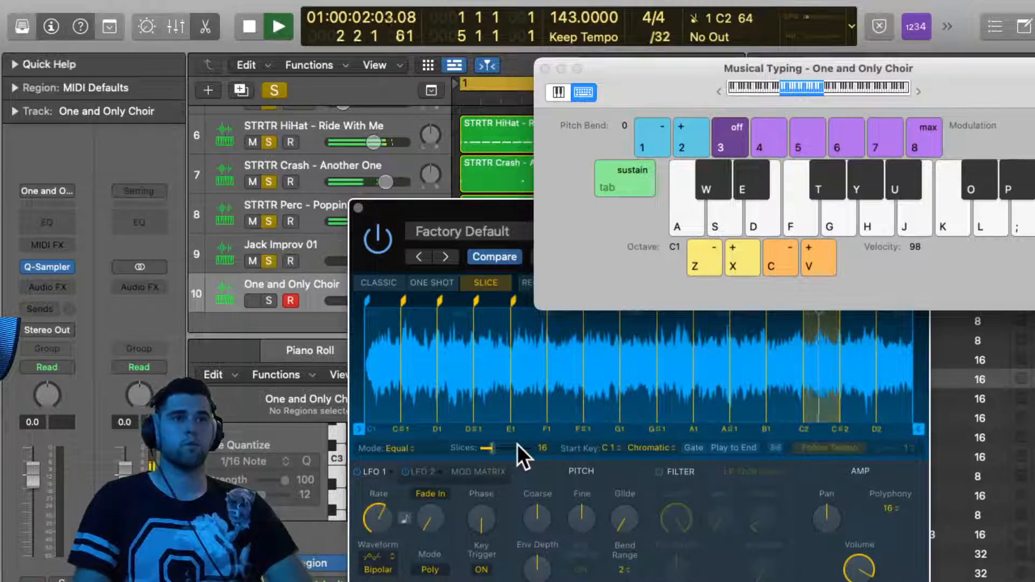
key("d")
key("d")
left_click(270, 302)
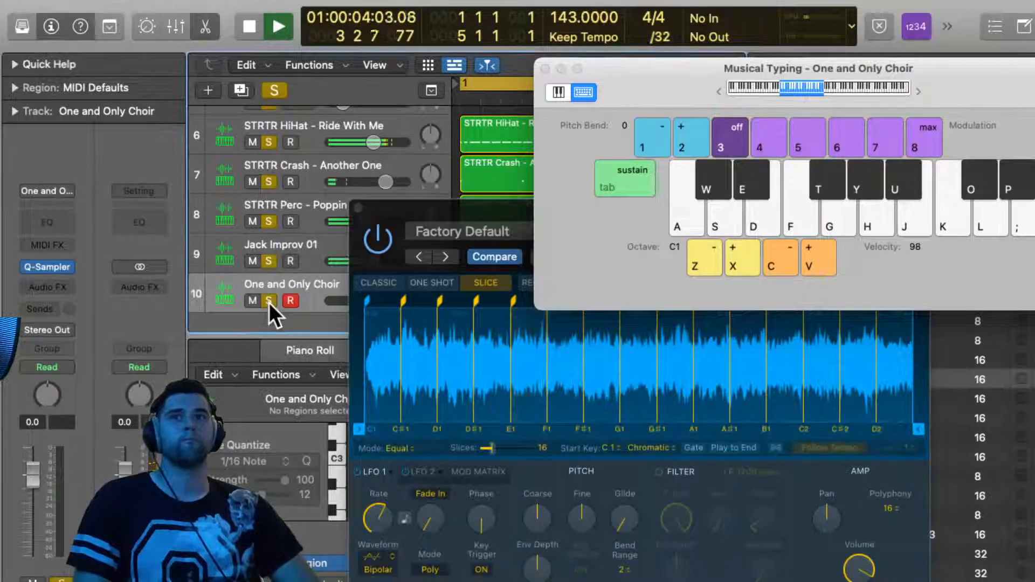
Audition the chromatically mapped choir slices over the looping beat by playing varied patterns between C1 and C2
key("d")
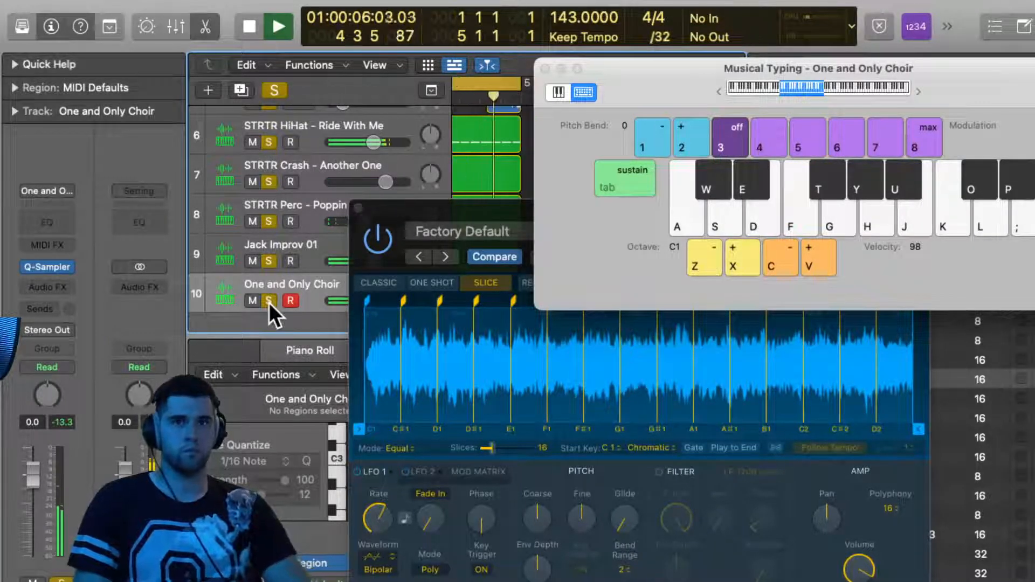
key("j")
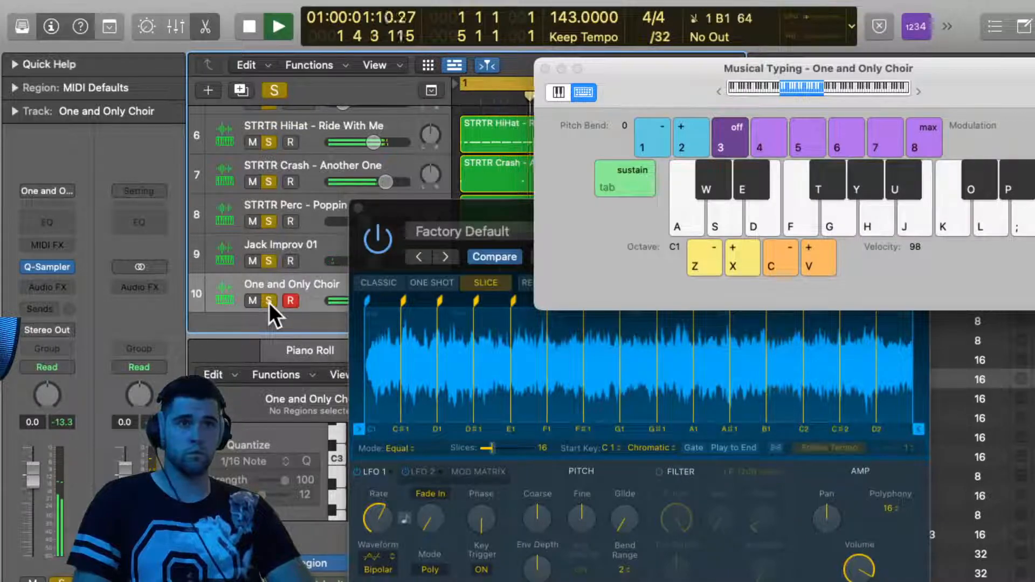
key("s")
key("h")
key("d")
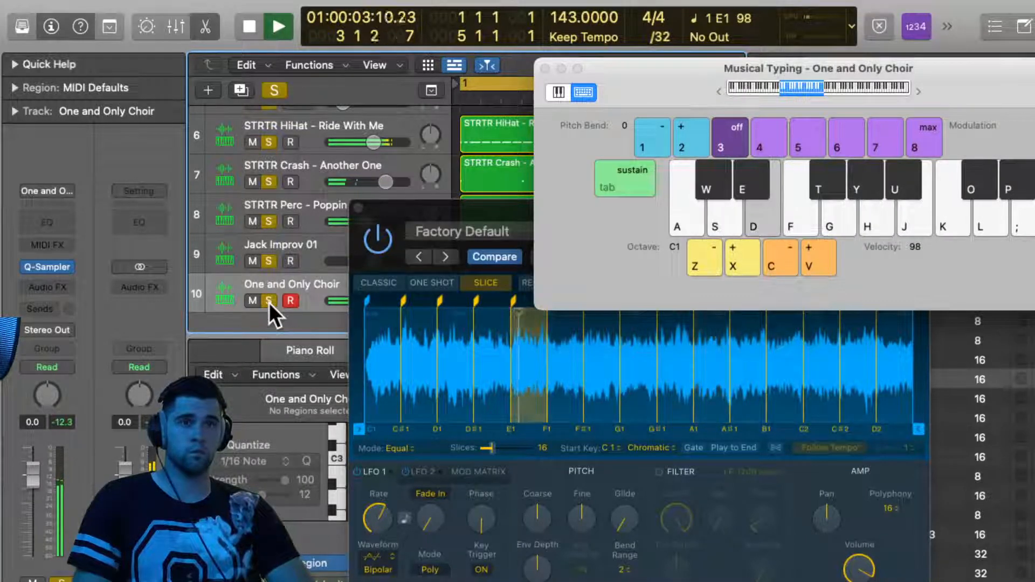
key("j")
key("k")
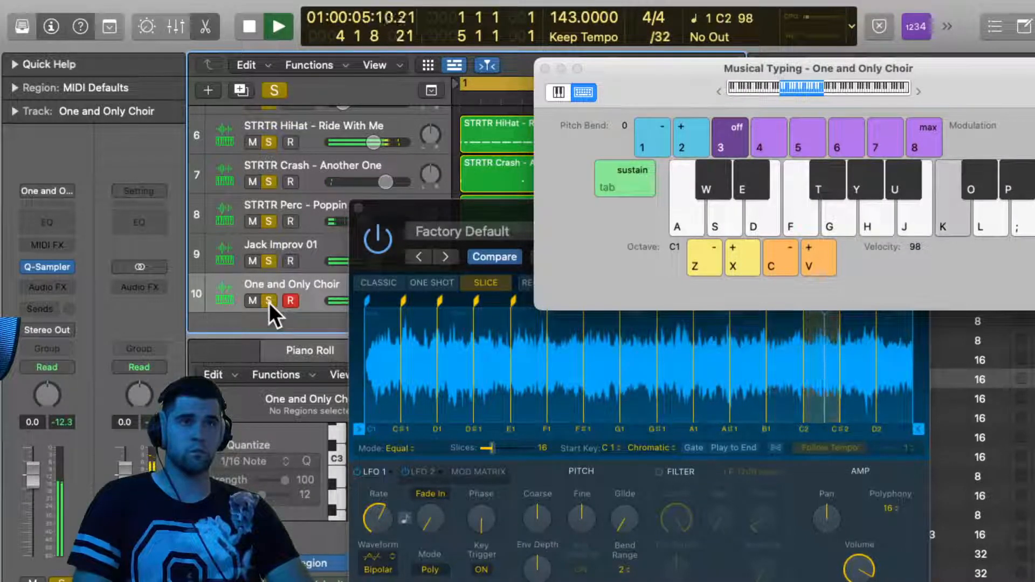
key("a")
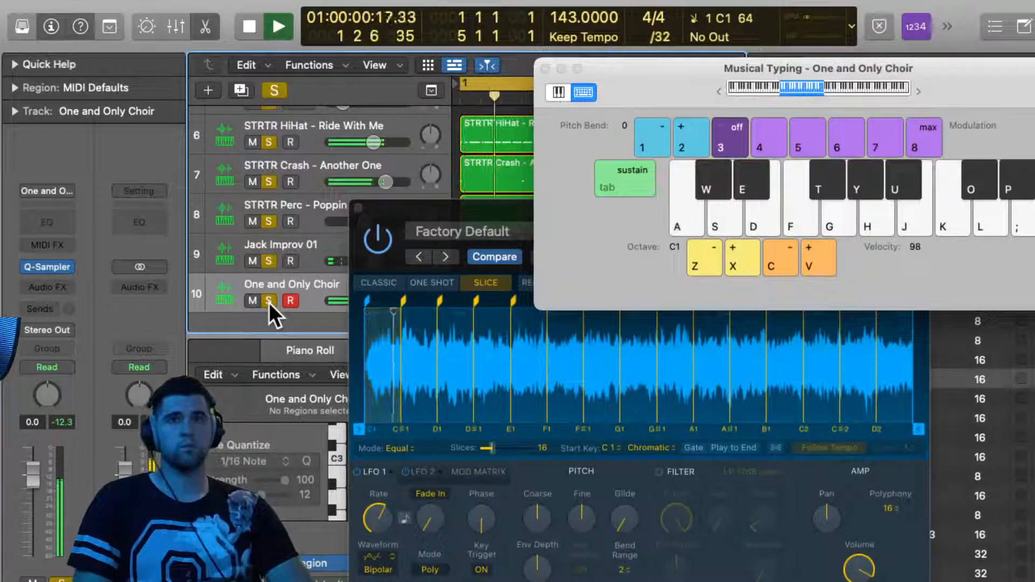
key("a")
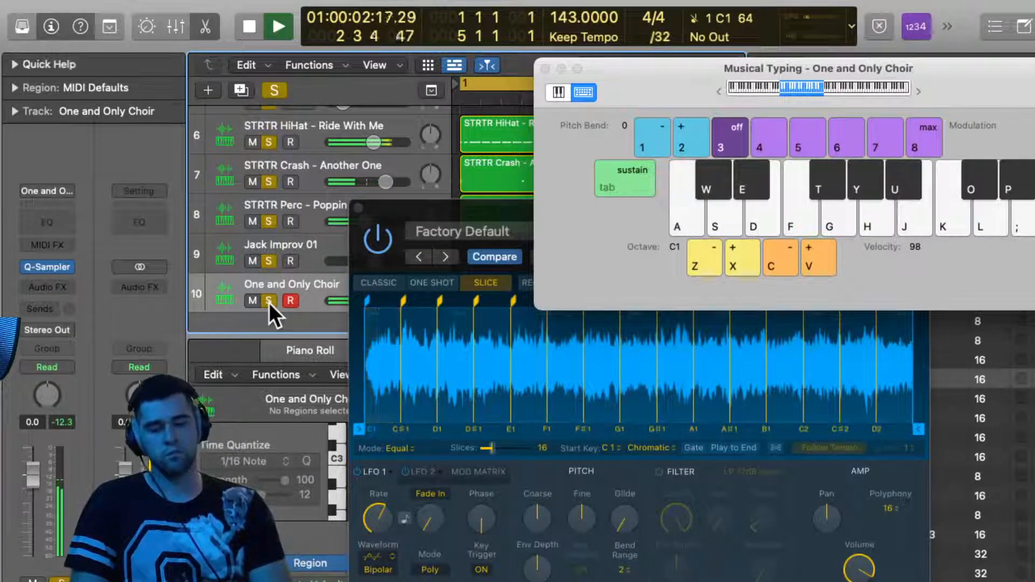
key("a")
key("f")
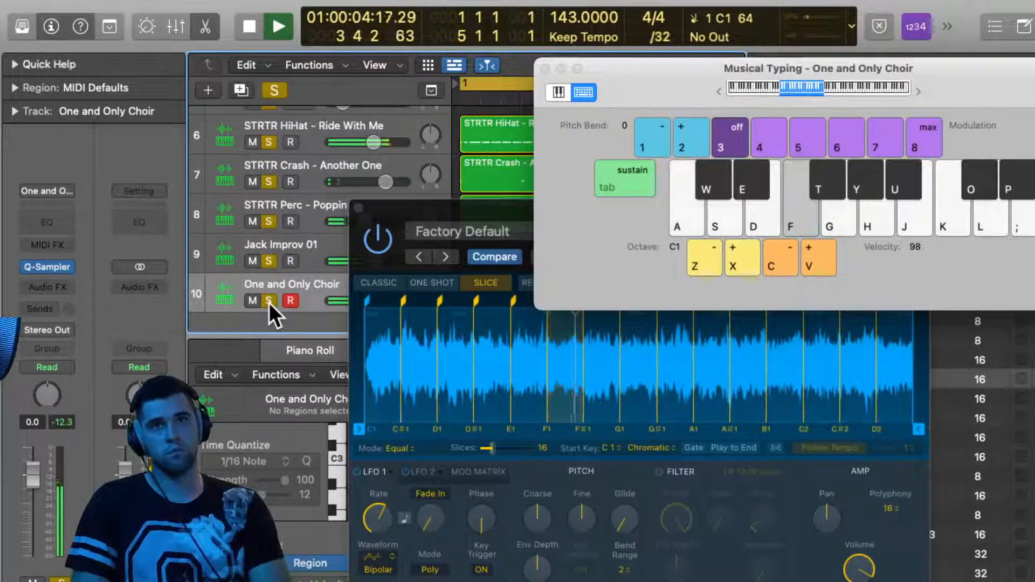
key("d")
key("a")
key("s")
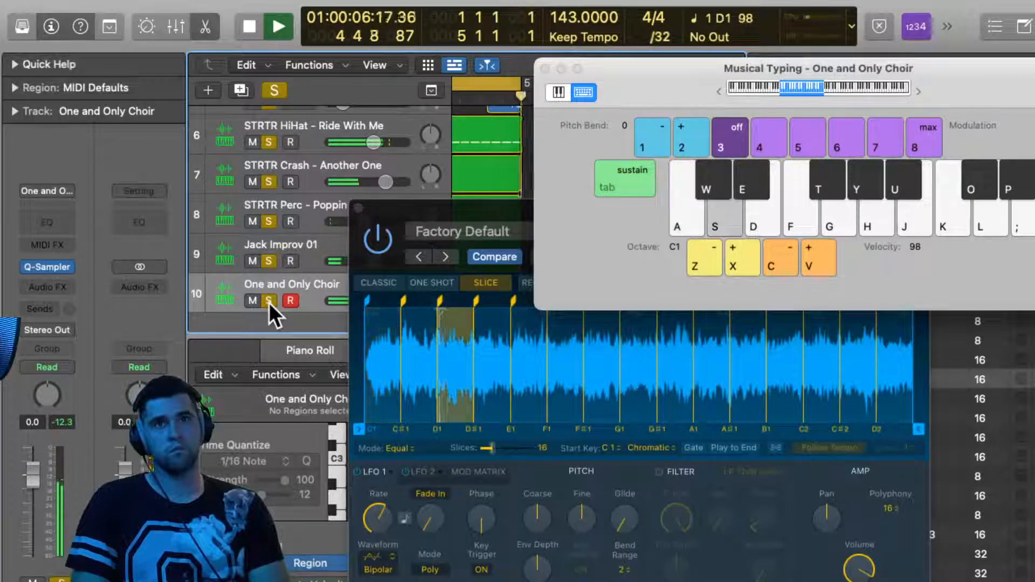
key("f")
key("d")
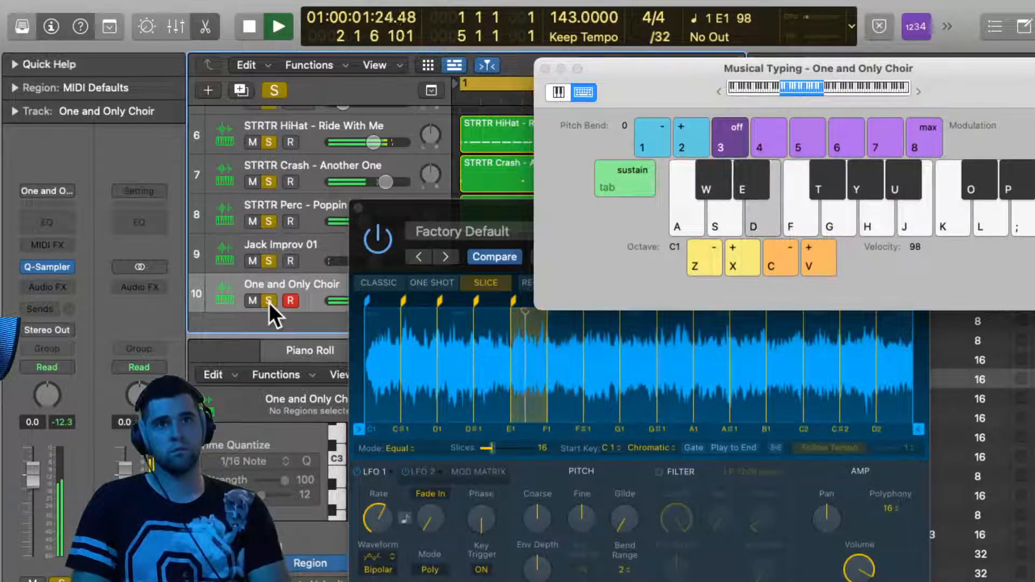
key("g")
key("a")
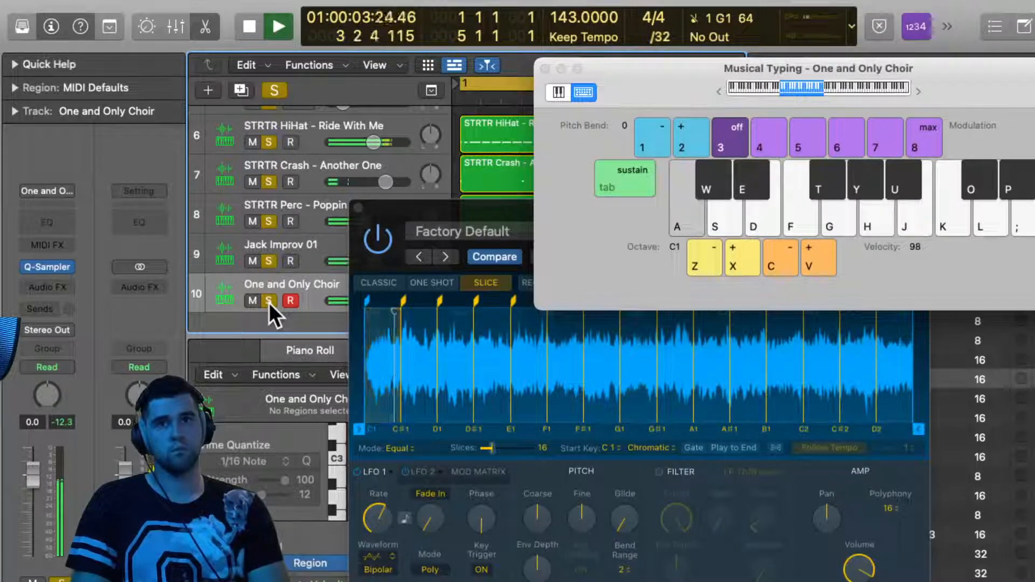
key("f")
key("s")
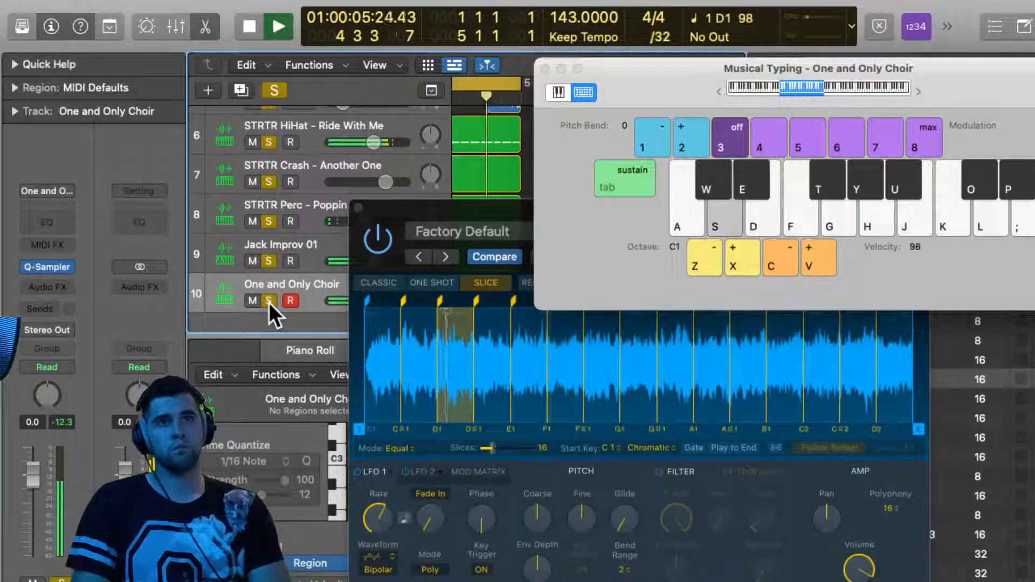
key("h")
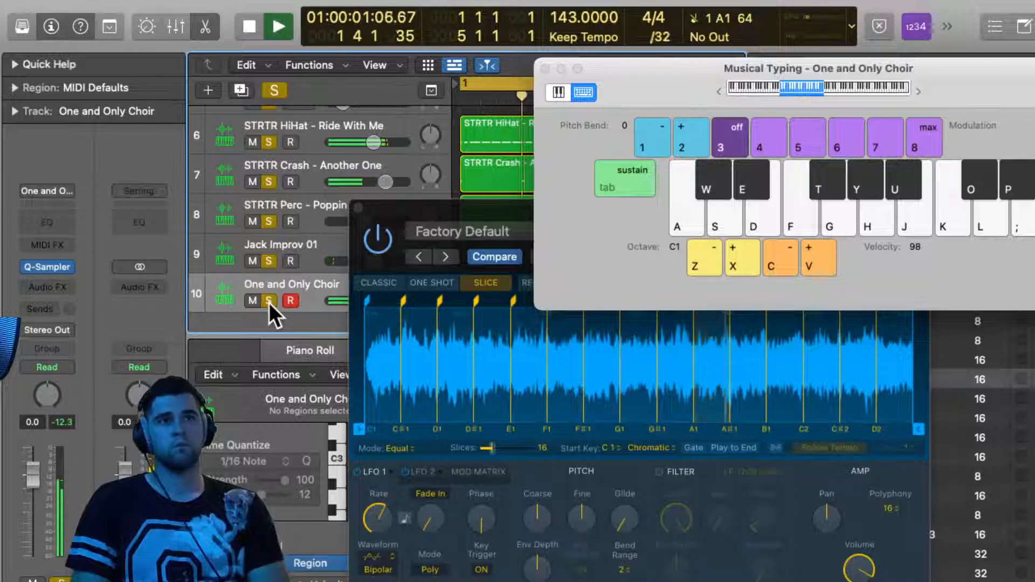
key("a")
key("a")
key("s")
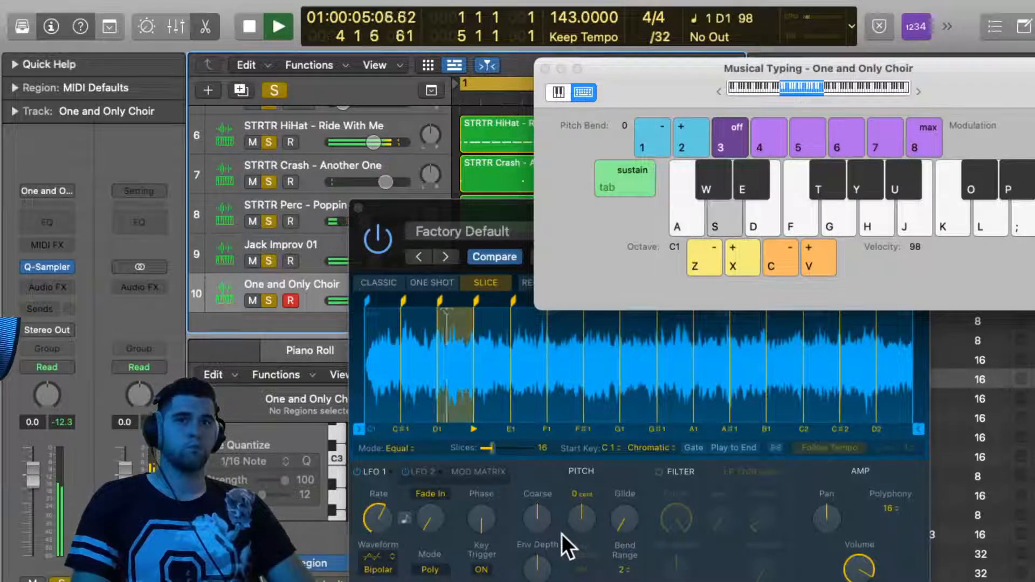
key("d")
key("a")
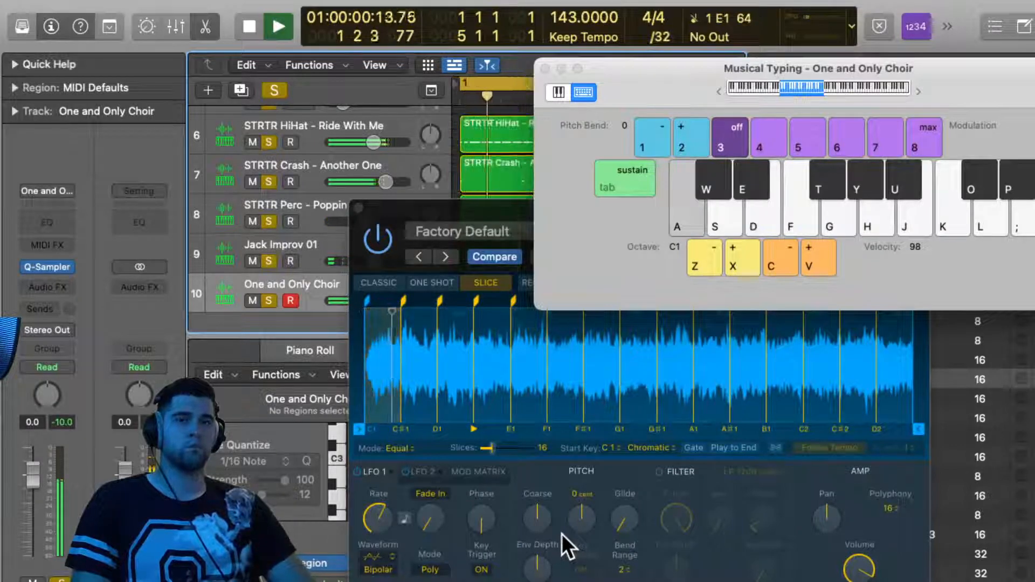
key("s")
key("d")
Change the choir slices' key mapping to White keys
left_click(655, 446)
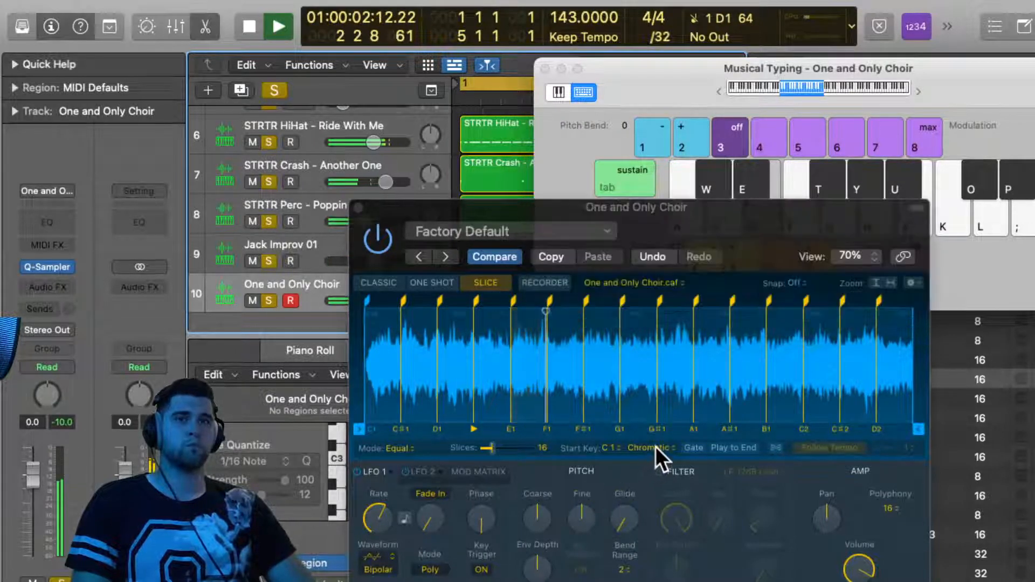
left_click(656, 447)
left_click(891, 477)
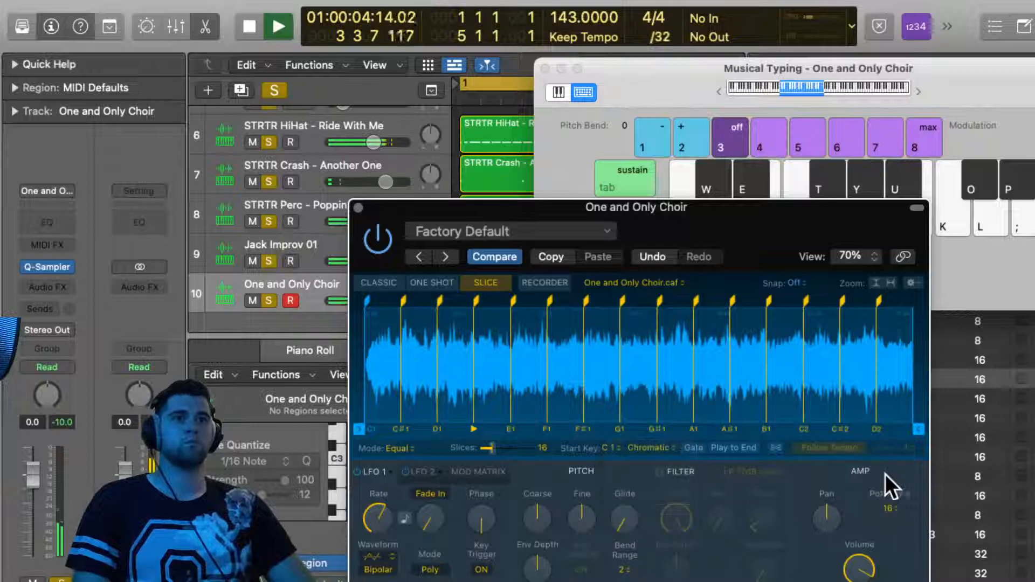
left_click(644, 449)
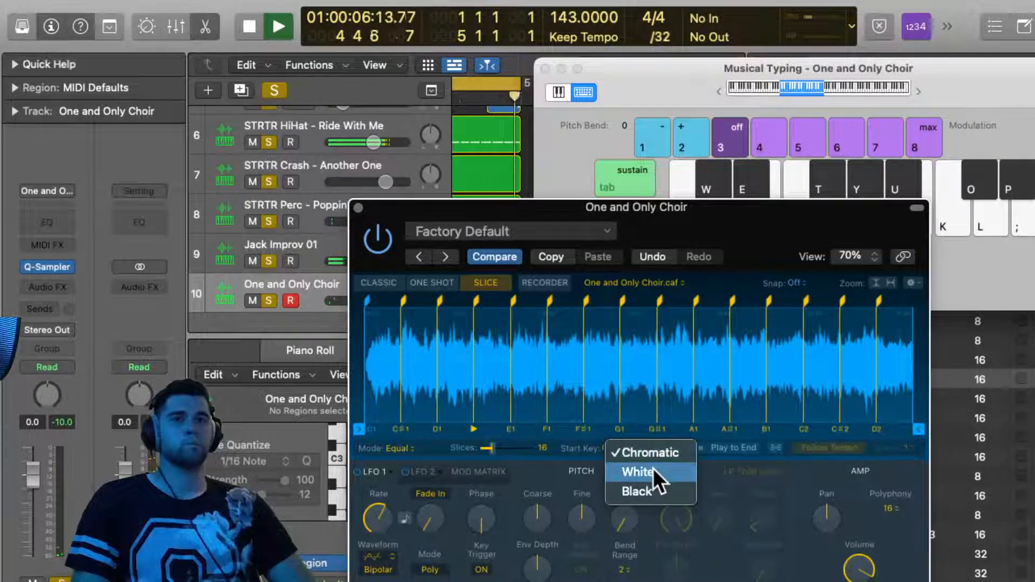
left_click(652, 468)
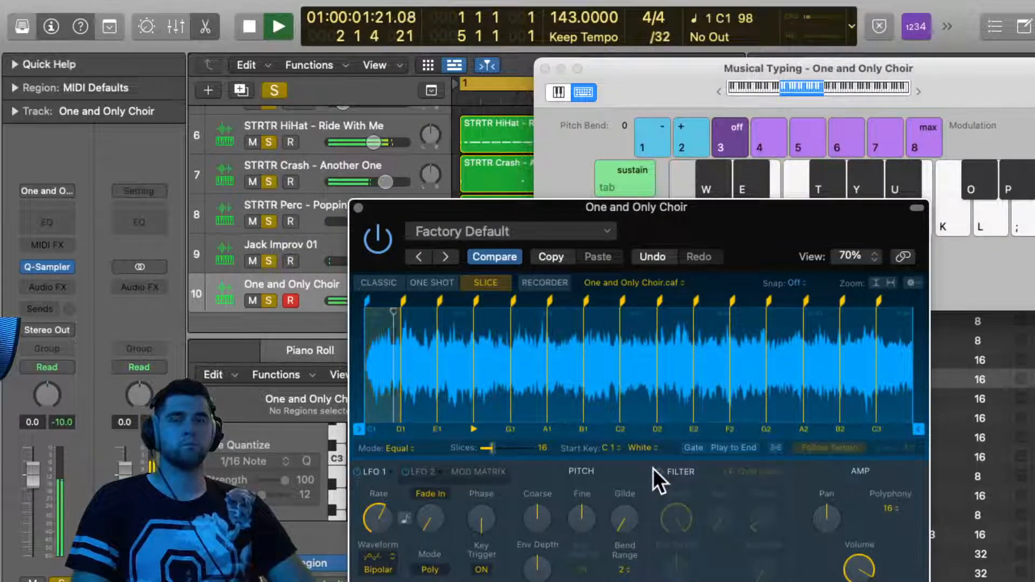
Audition the choir slices mapped to the white keys over the beat, alternating C1 with higher notes up to D2
key("a")
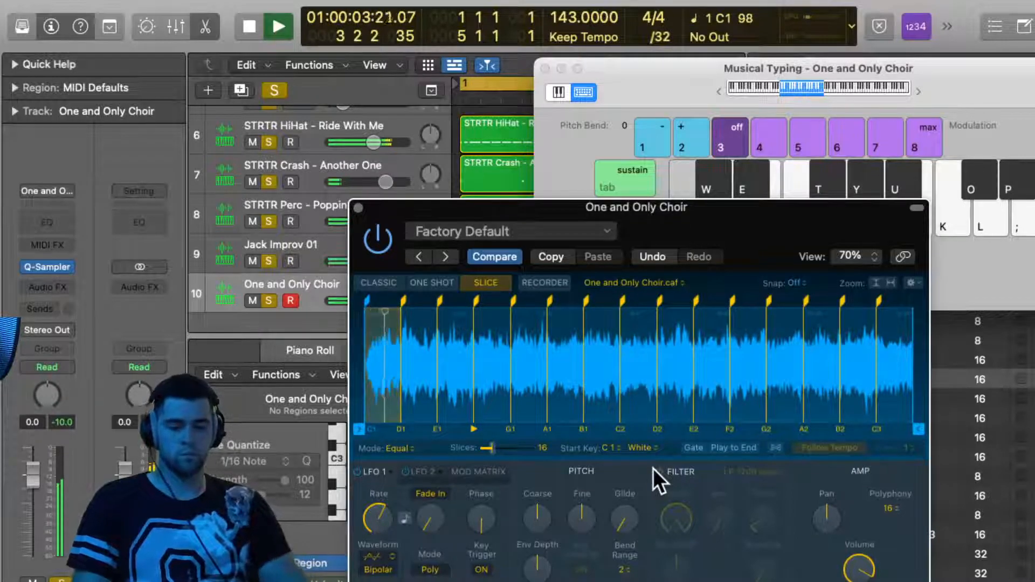
key("s")
key("d")
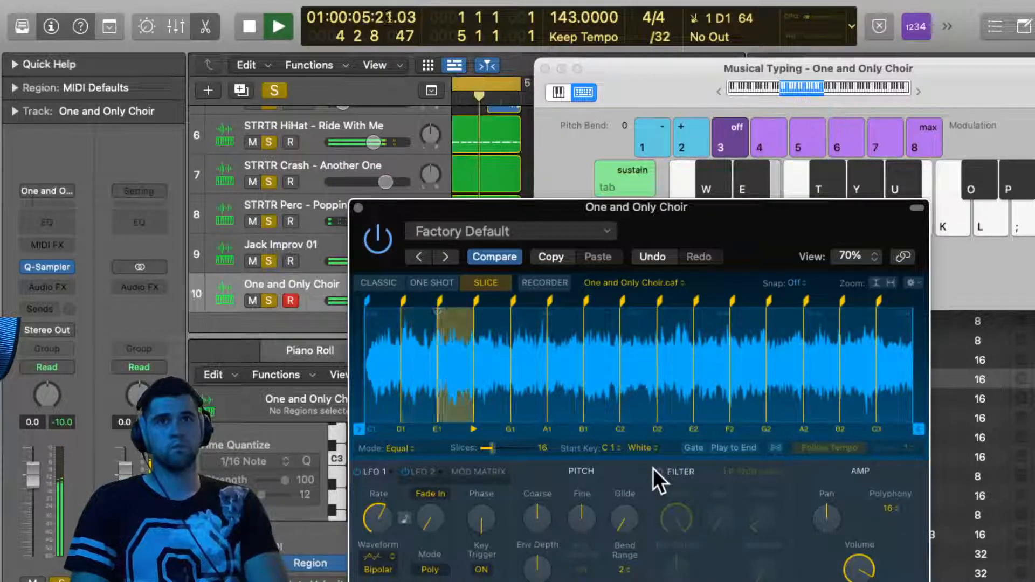
key("g")
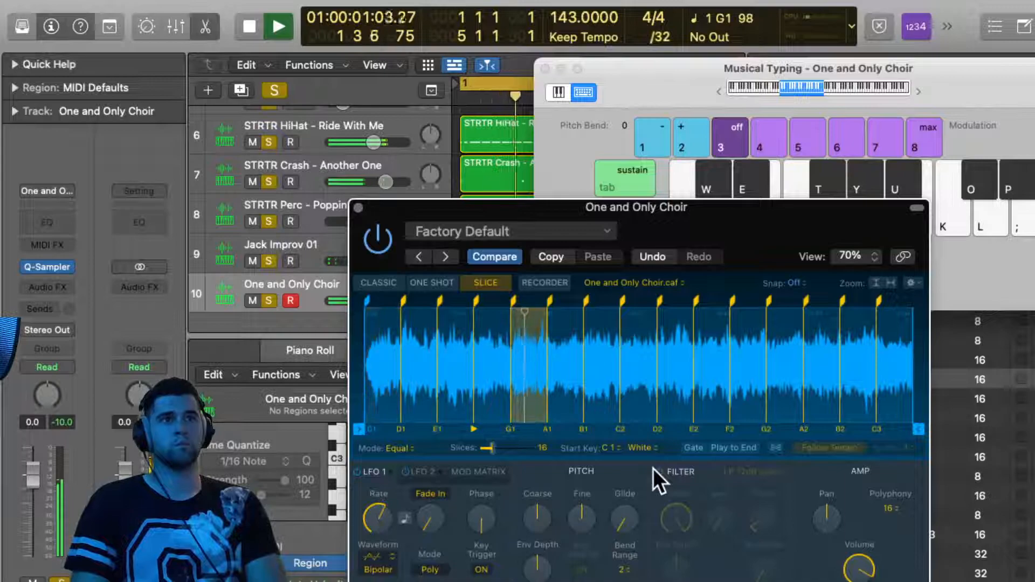
key("f")
key("a")
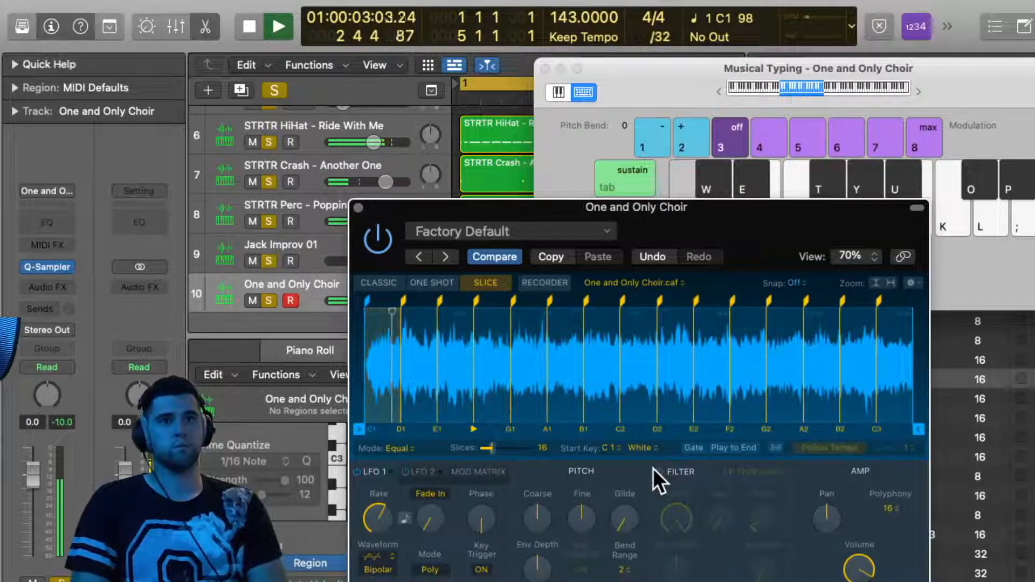
key("j")
key("h")
key("a")
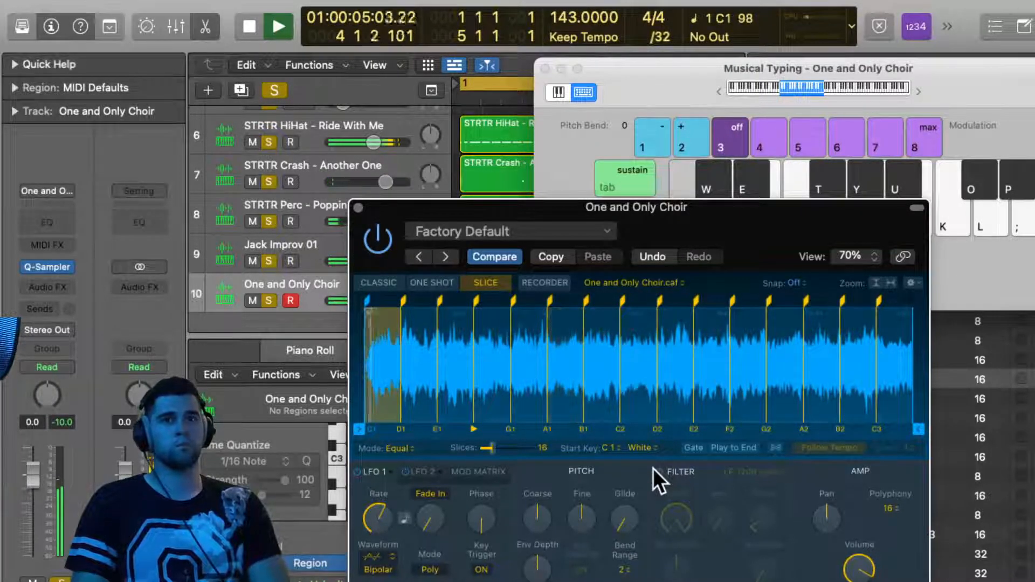
key("j")
key("h")
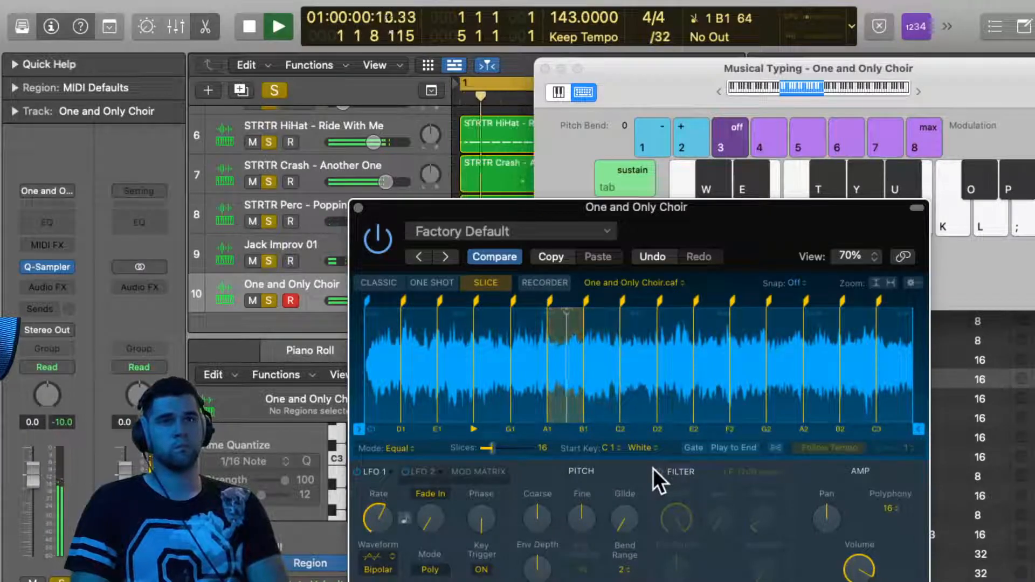
key("a")
key("l")
key("k")
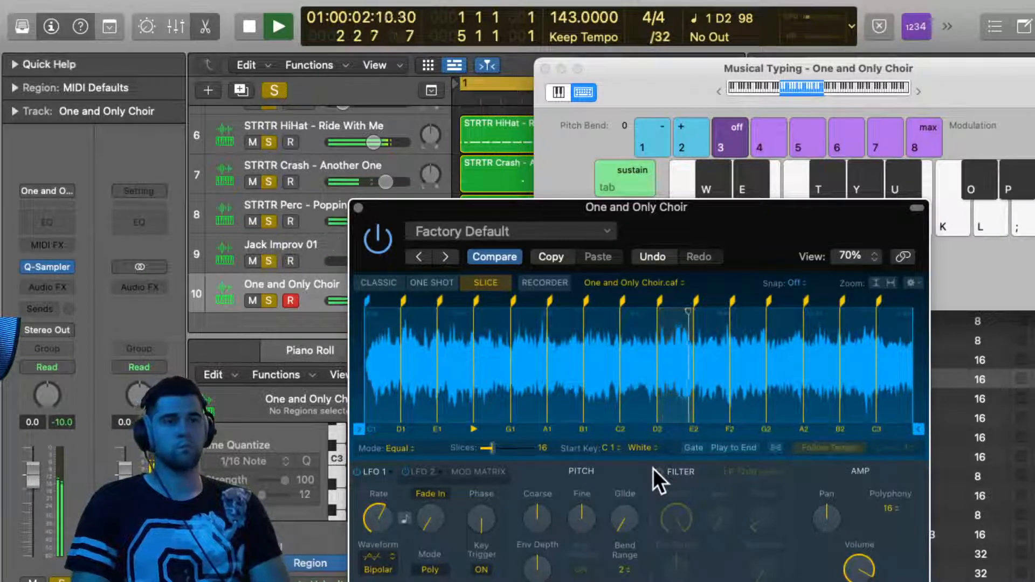
key("a")
key("l")
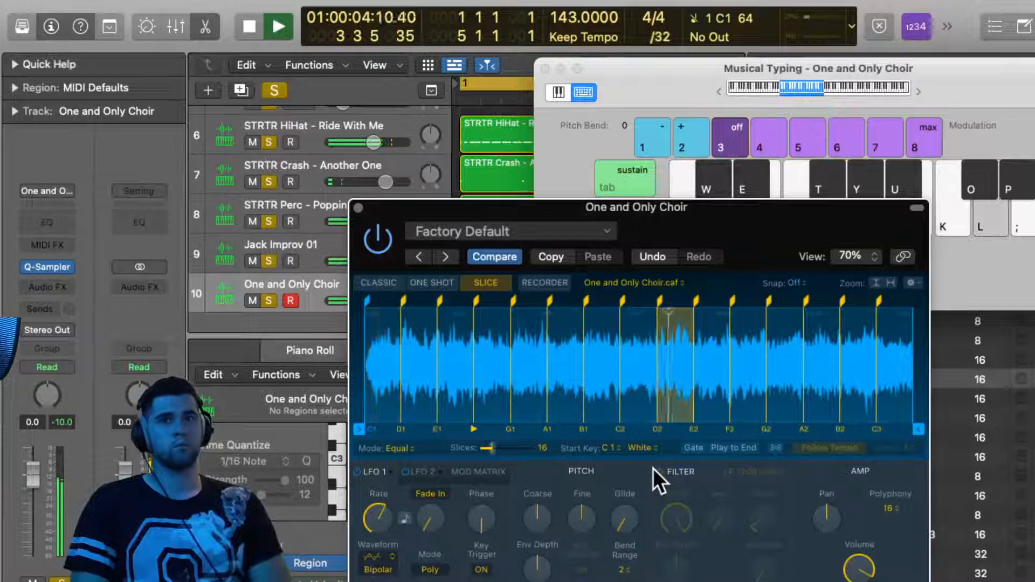
Play more white-key choir slice patterns over the looping beat, centred on C1, B1, C2 and D2
key("k")
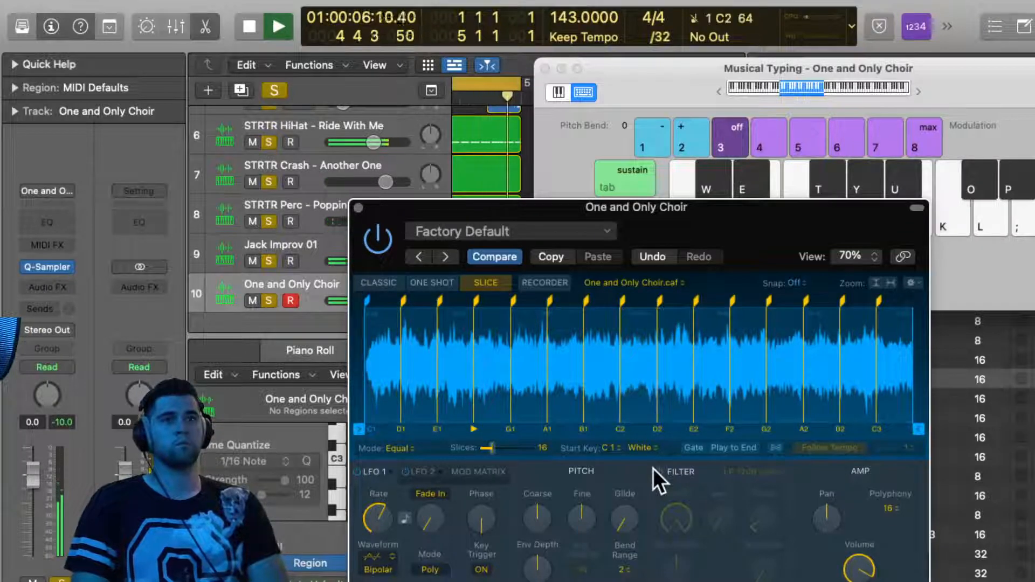
key("a")
key("l")
key("k")
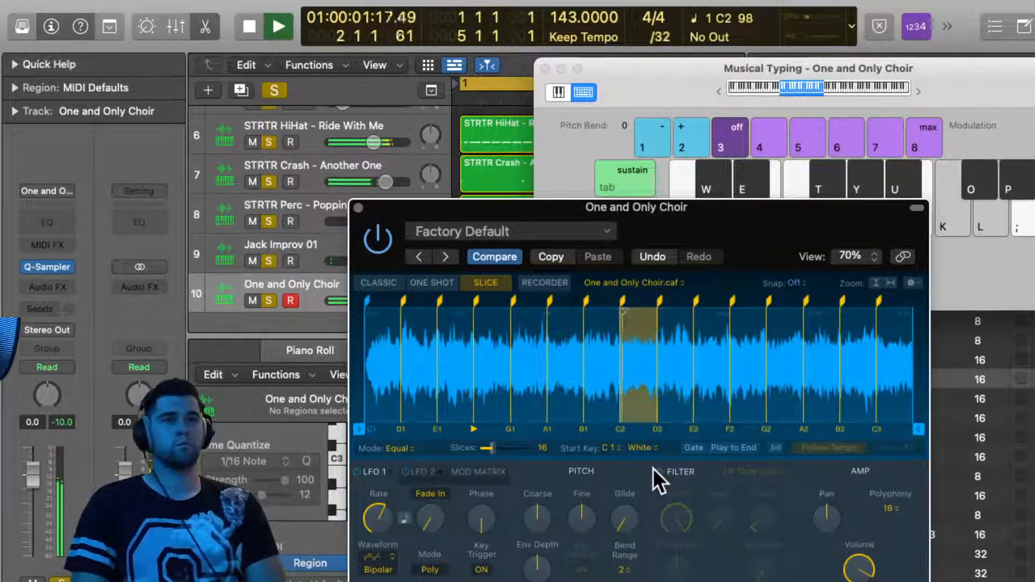
key("j")
key("a")
key("l")
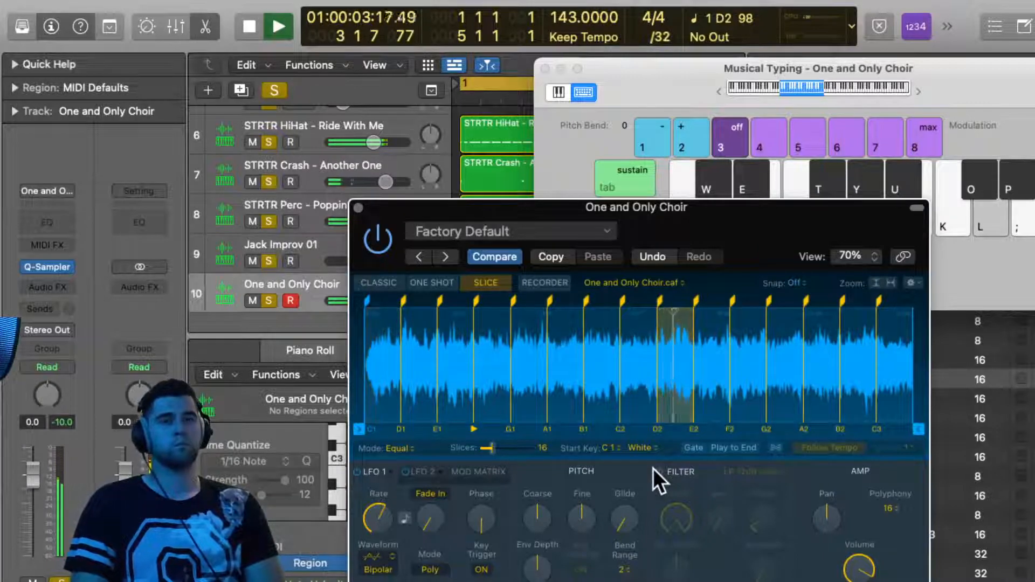
key("j")
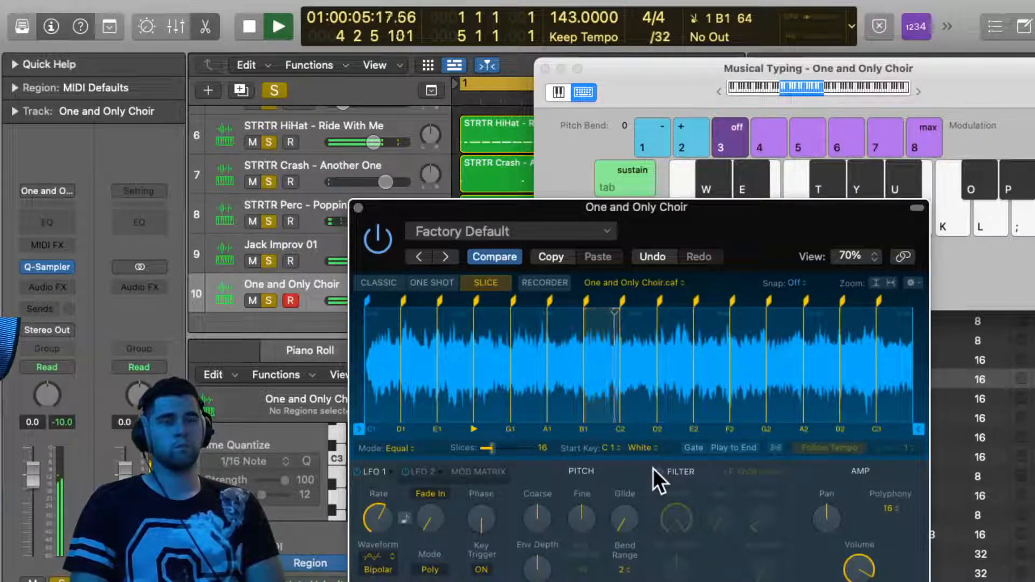
key("a")
key("a")
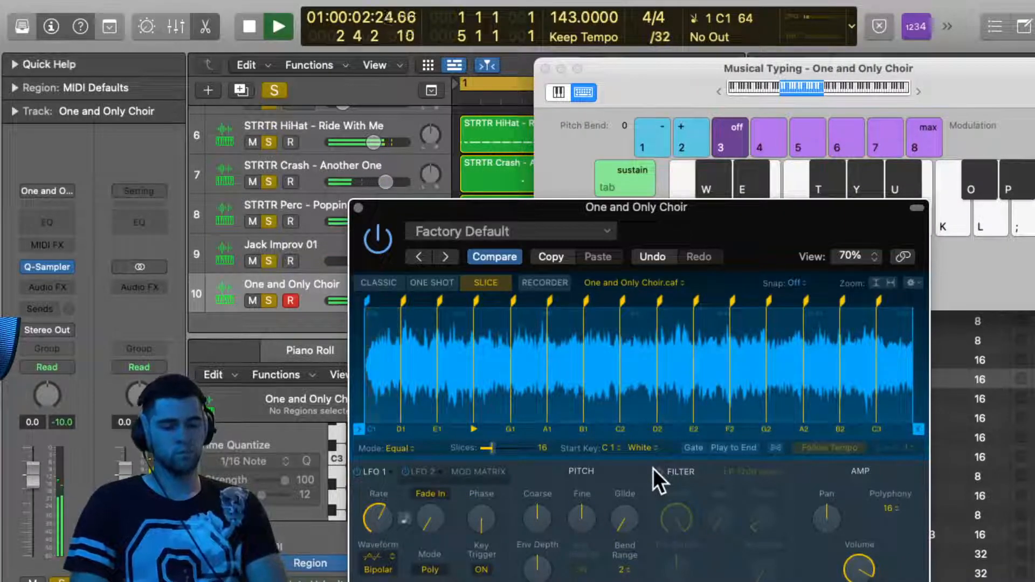
key("f")
key("a")
key("l")
key("k")
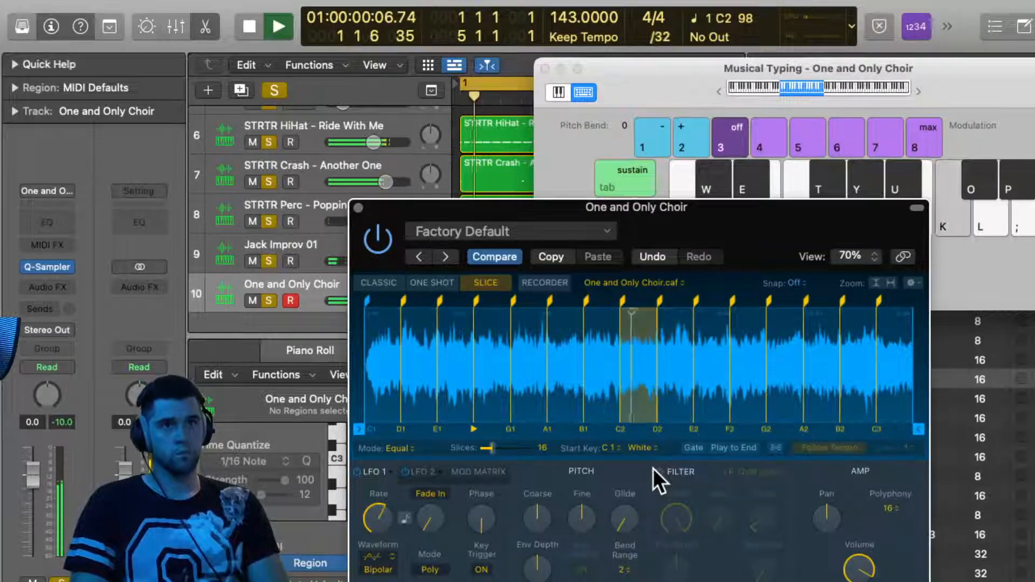
key("a")
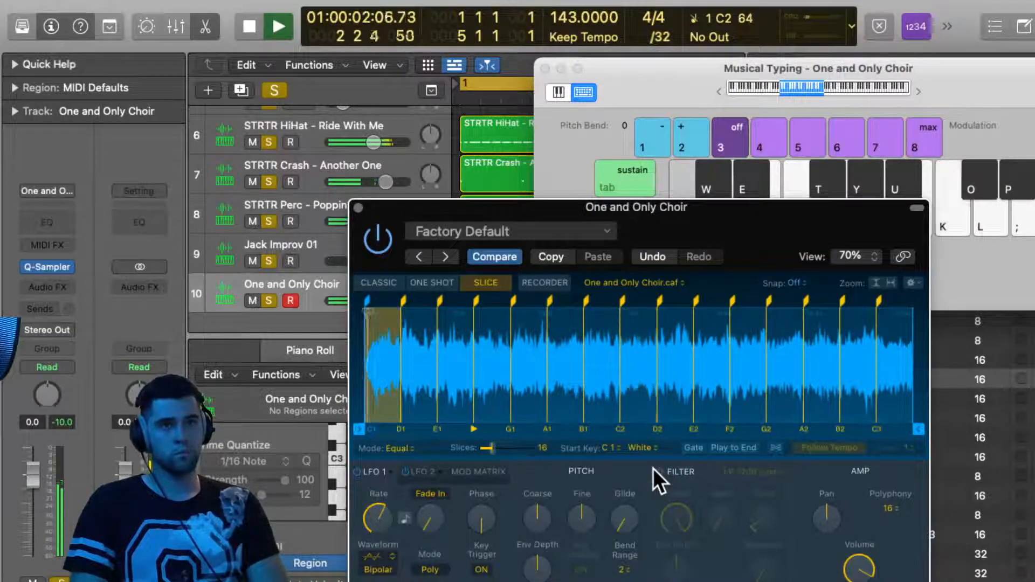
key("k")
key("j")
key("a")
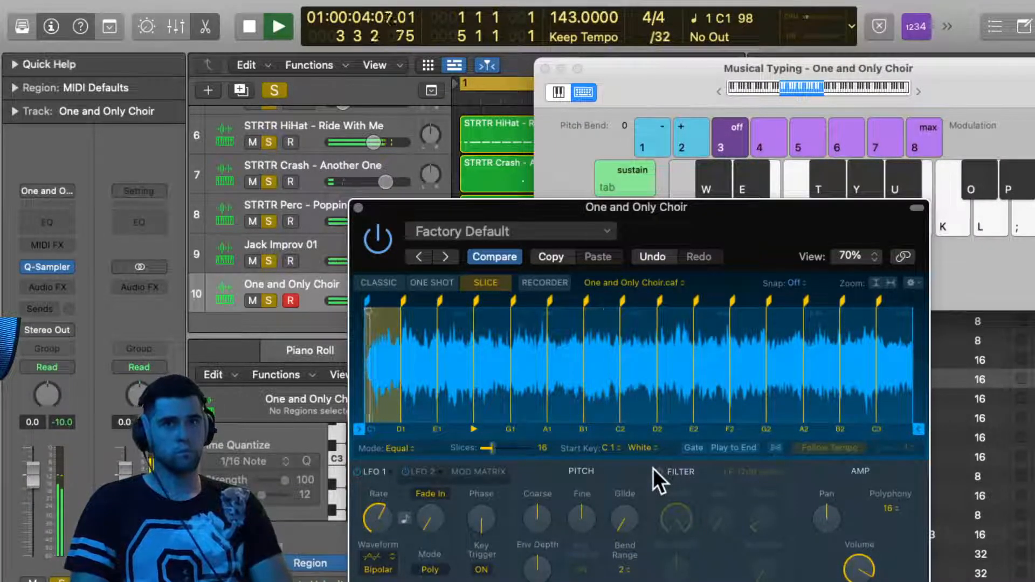
Reshape the choir sampler's amp envelope with a longer decay and full sustain, testing the C1 slice and checking the polyphony options
left_click_drag(703, 217, 632, 105)
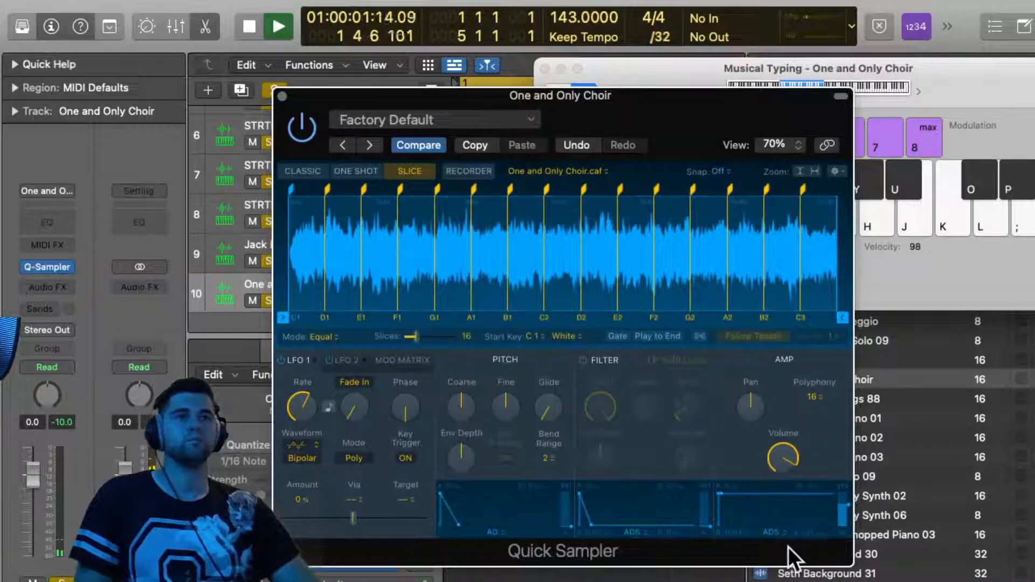
left_click(771, 536)
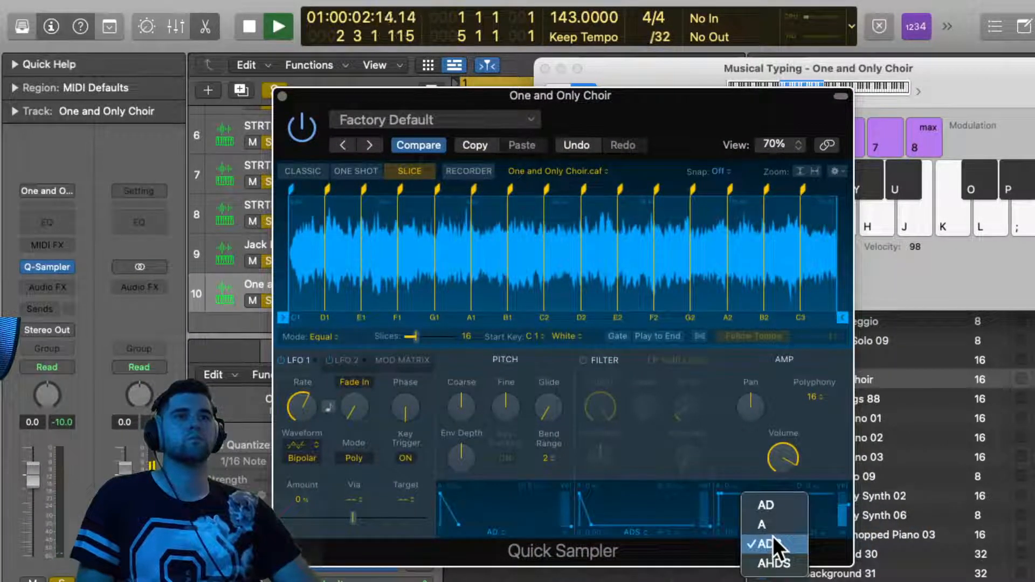
left_click(816, 520)
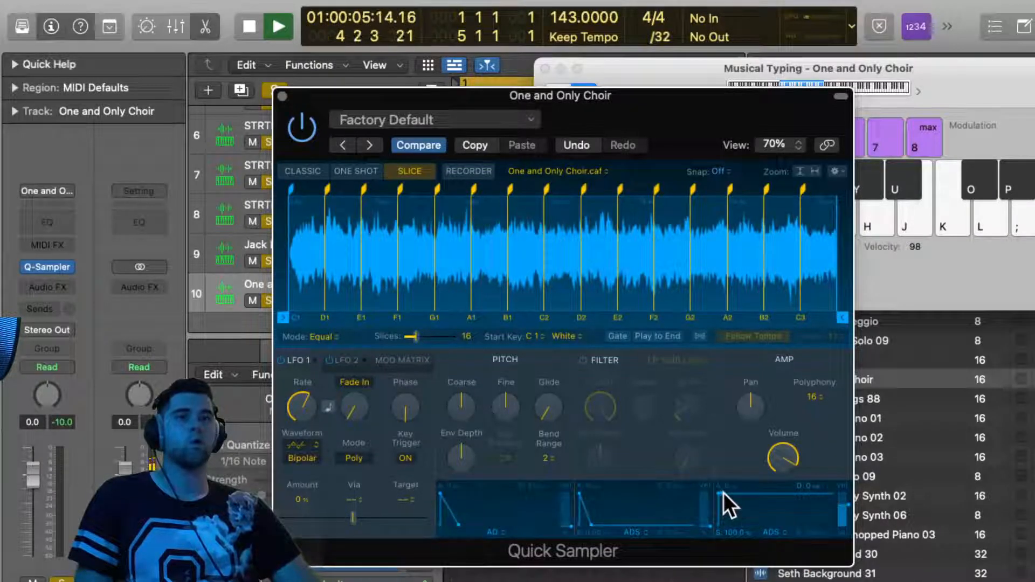
left_click_drag(724, 493, 778, 564)
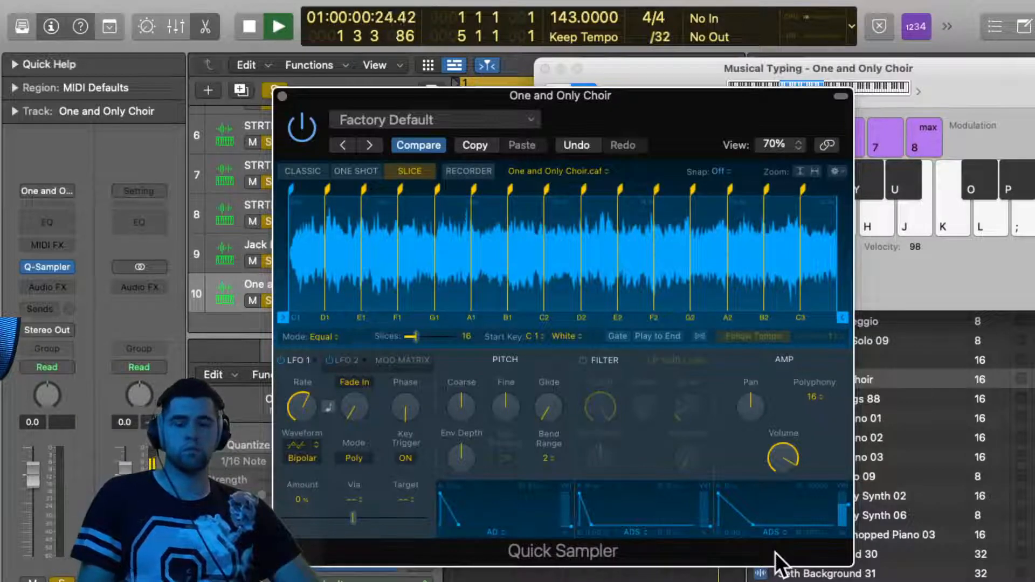
key("a")
key("a")
left_click_drag(752, 521, 753, 444)
key("a")
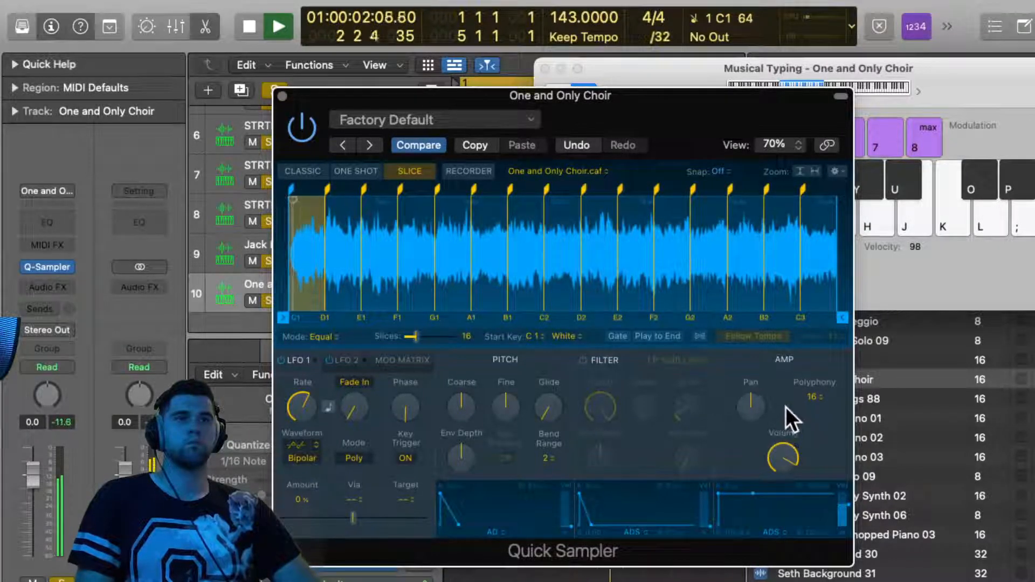
left_click(814, 394)
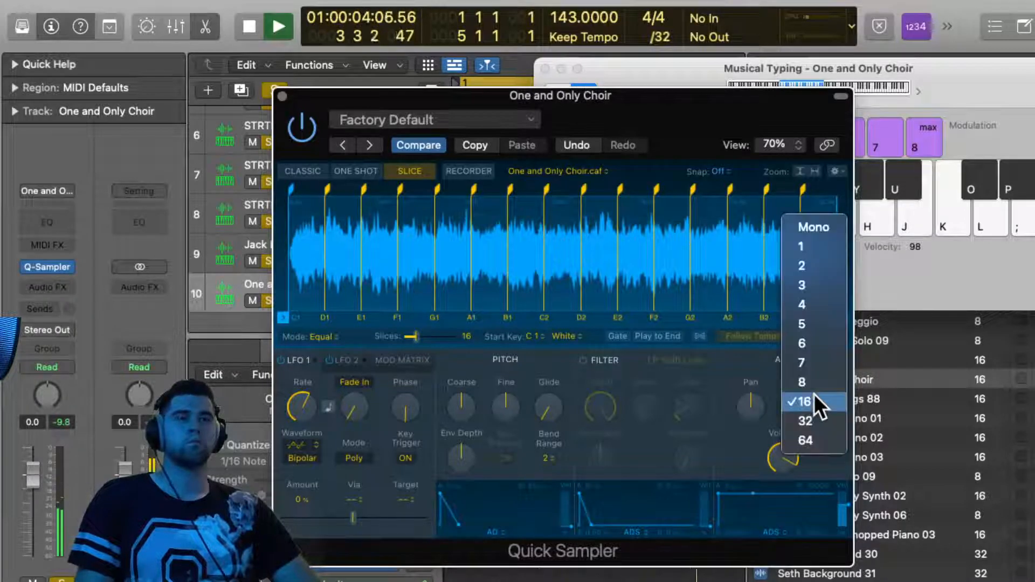
left_click(765, 372)
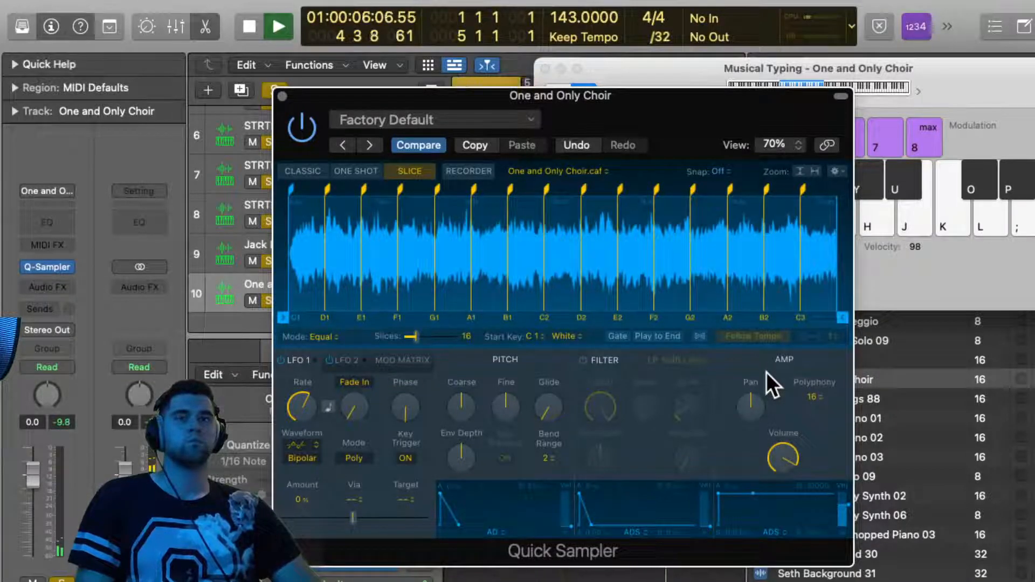
Try Play to End, switch the slices to Gate instead, and shorten the amp envelope's release to 0 ms
left_click(668, 337)
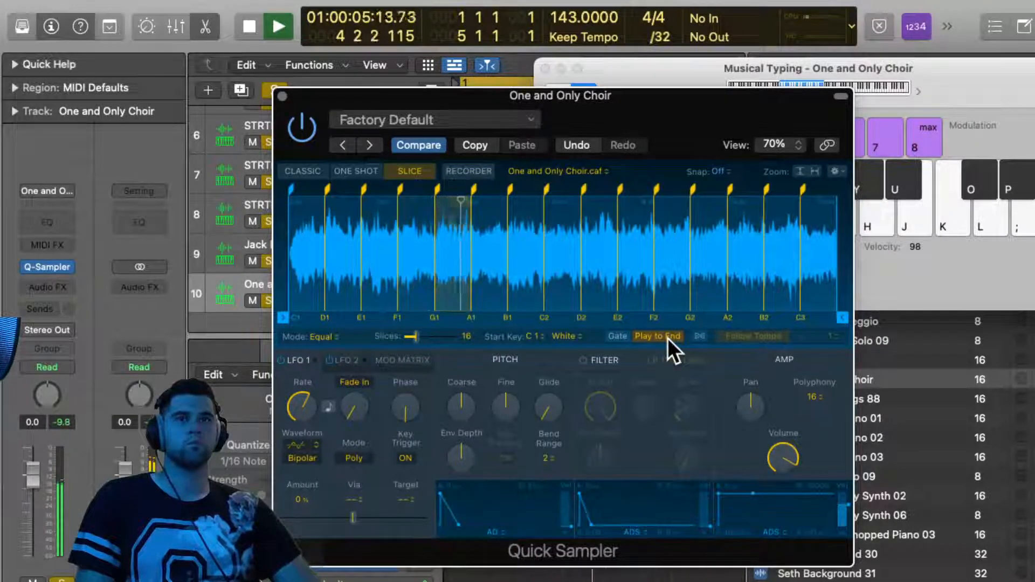
left_click(617, 336)
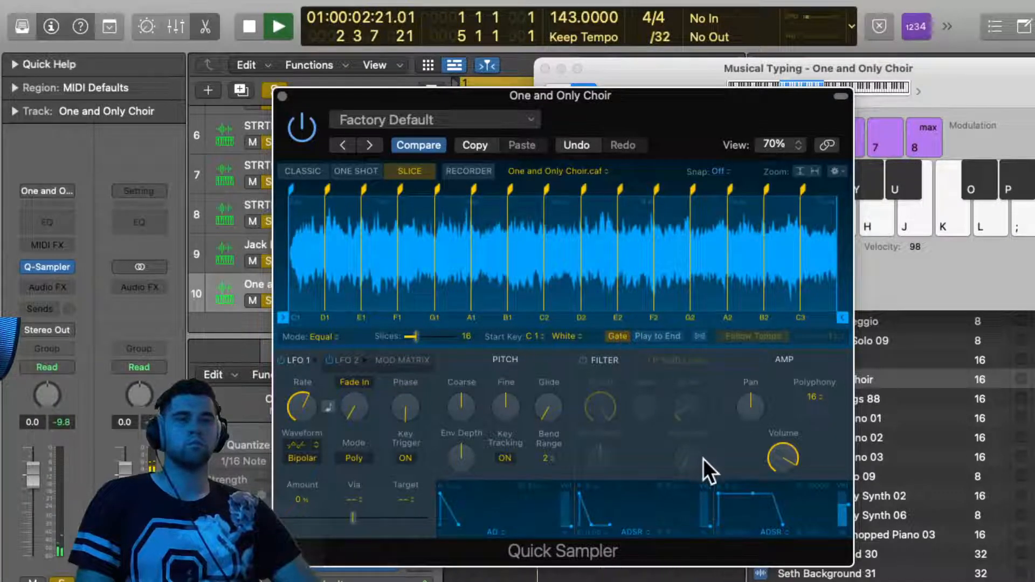
left_click_drag(782, 519, 766, 520)
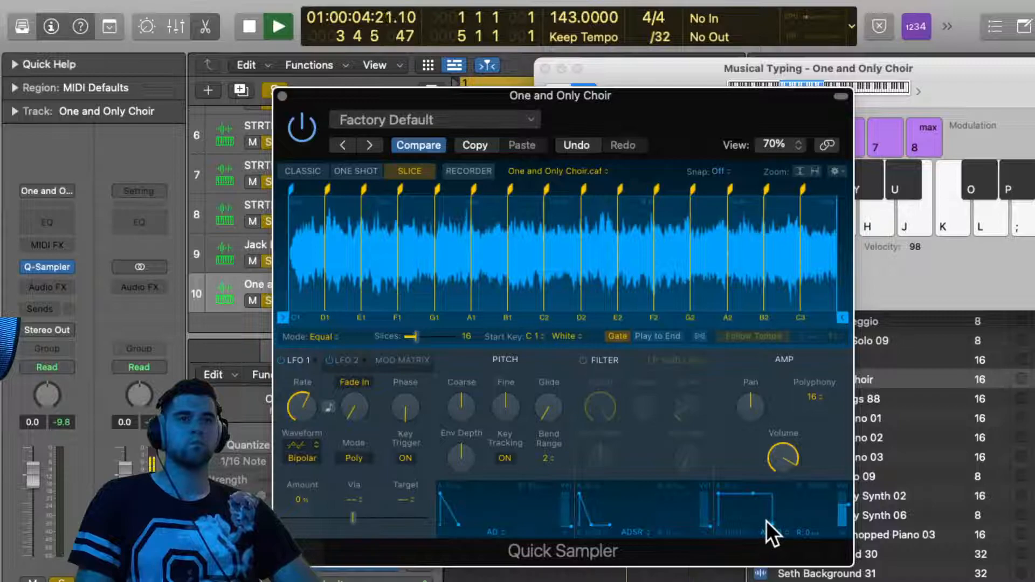
key("space")
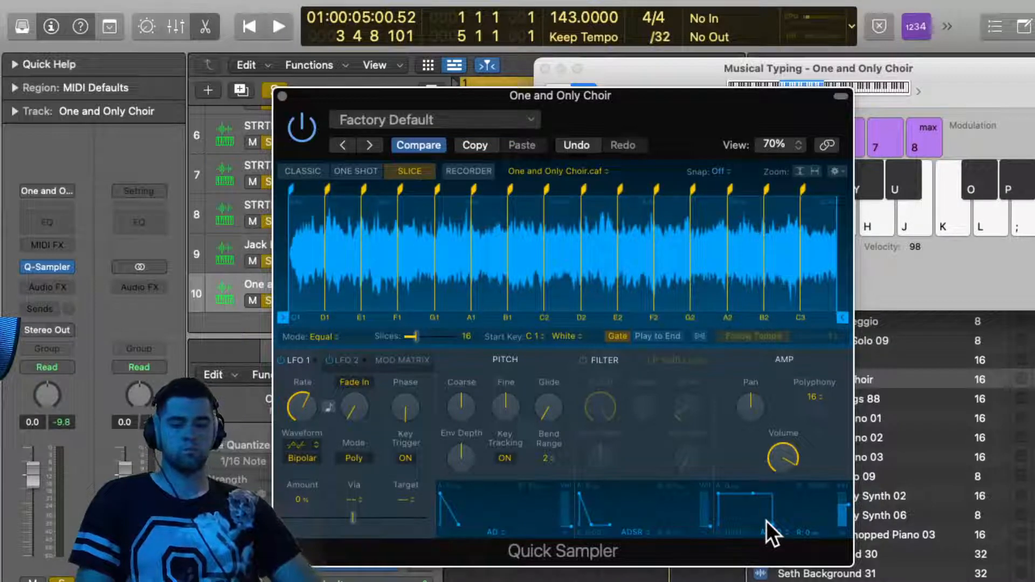
Audition the gated choir slices without the beat, playing varied white-key notes between D1 and D2
key("alt+b")
key("k")
key("k")
key("k")
key("d")
key("k")
key("j")
key("f")
key("l")
key("k")
key("d")
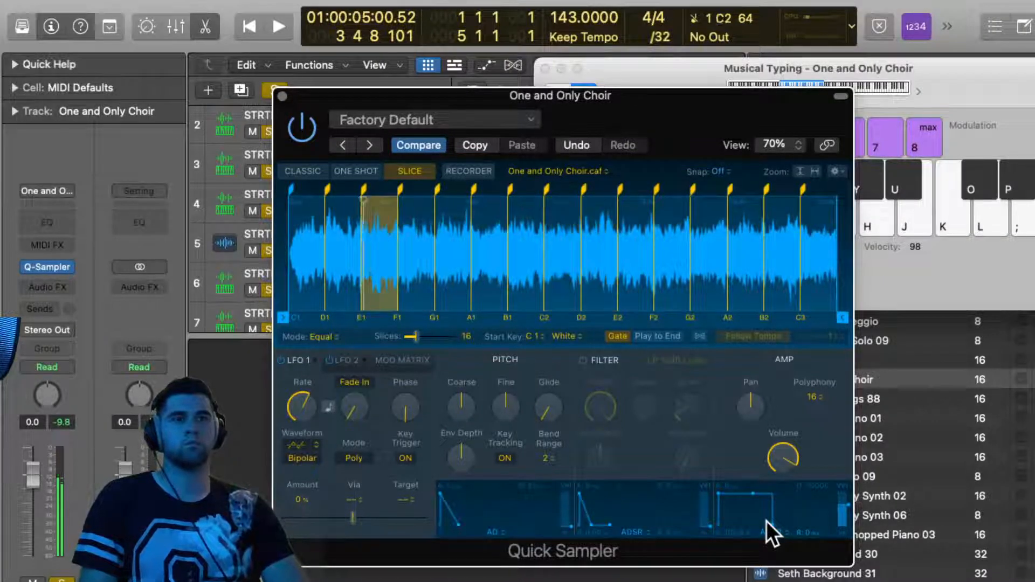
key("s")
key("f")
key("d")
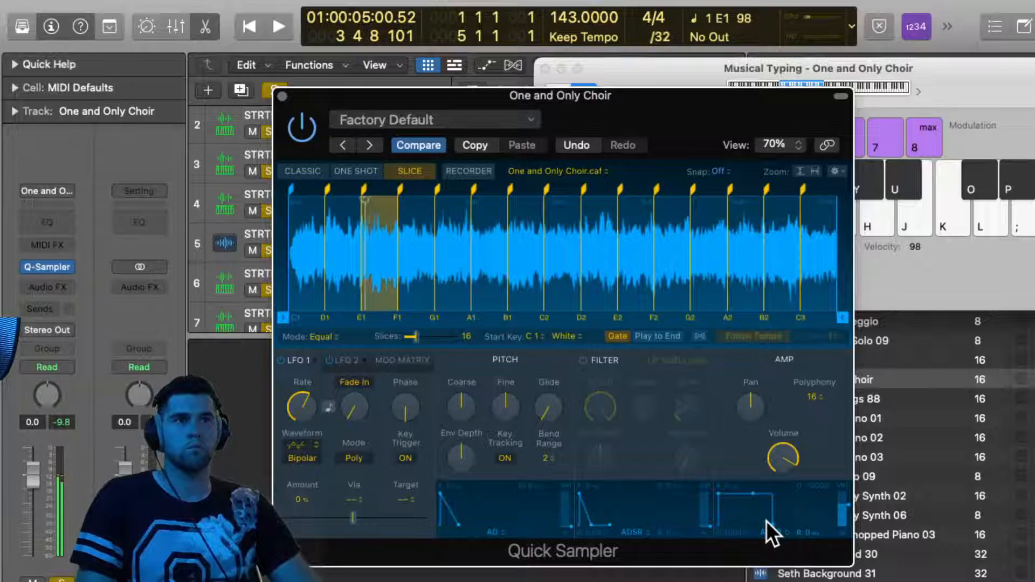
key("s")
key("s")
key("d")
key("s")
Set the amp envelope's attack to about 1.5 ms and test it on several choir slices
left_click_drag(720, 494, 722, 493)
key("s")
key("s")
key("h")
key("g")
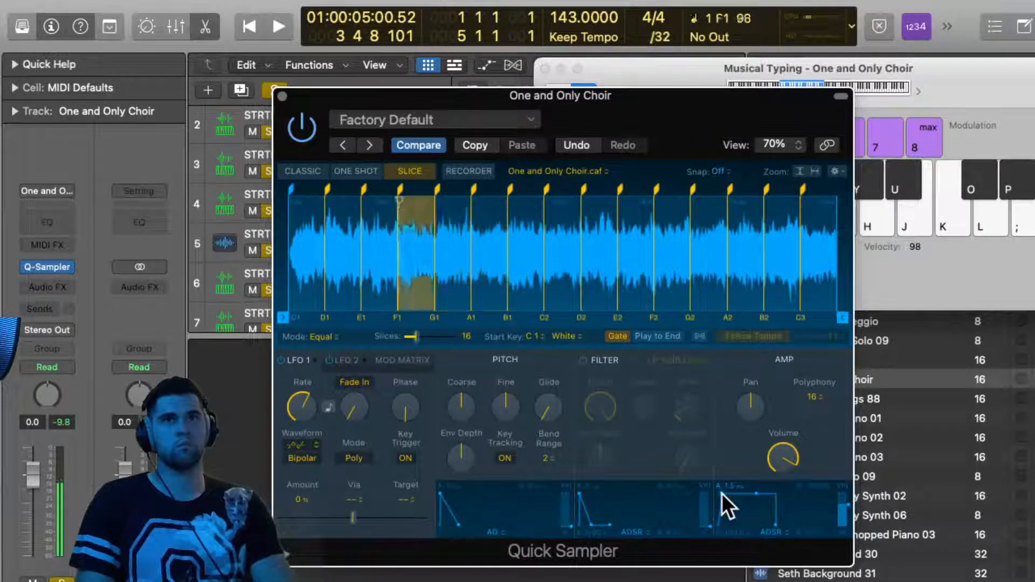
key("f")
key("k")
key("l")
Restart the beat and improvise over it with the gated choir slices between C1 and D2
key("space")
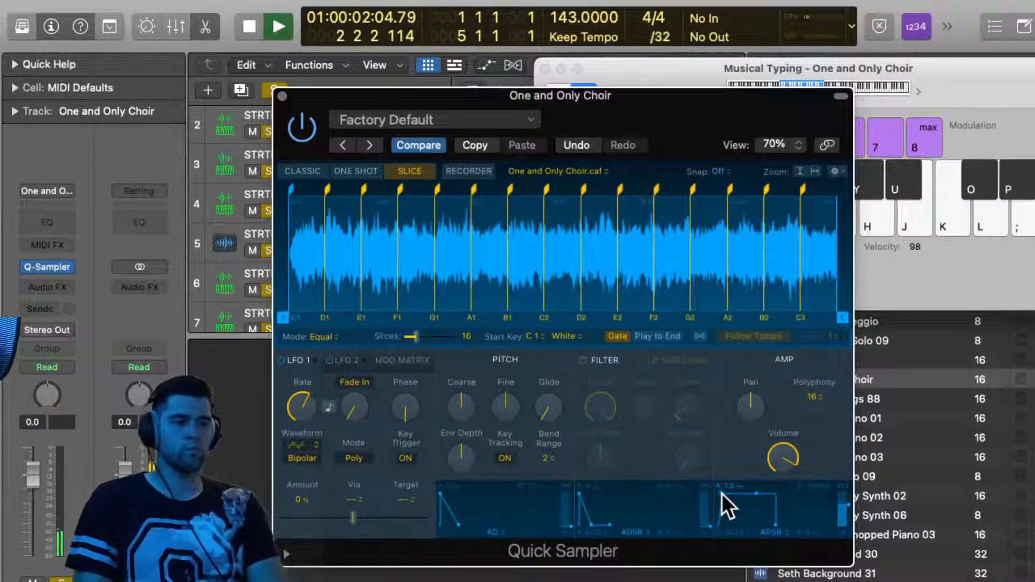
key("d")
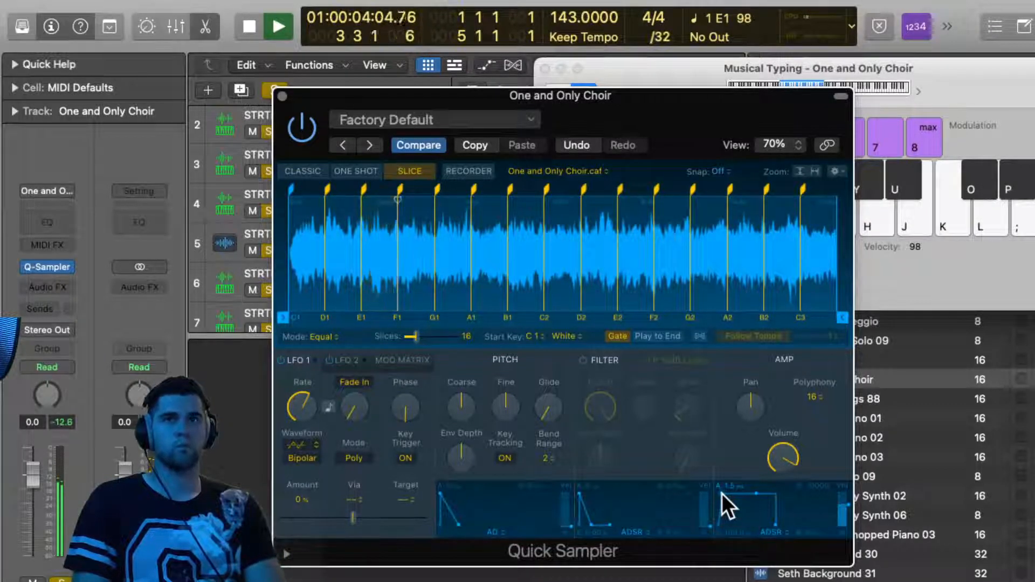
key("j")
key("h")
key("d")
key("a")
key("s")
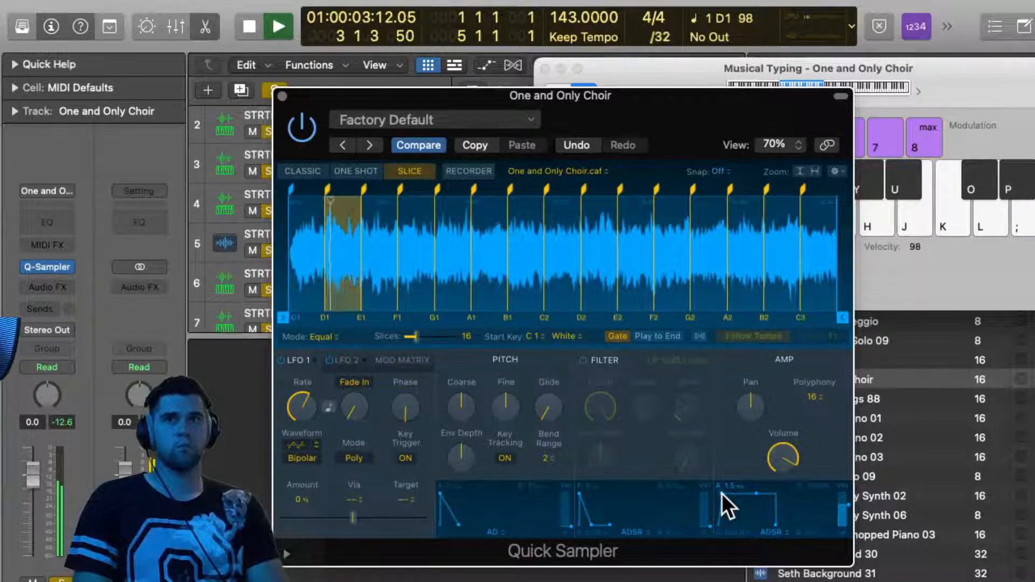
key("j")
key("h")
key("d")
key("j")
key("k")
key("j")
key("f")
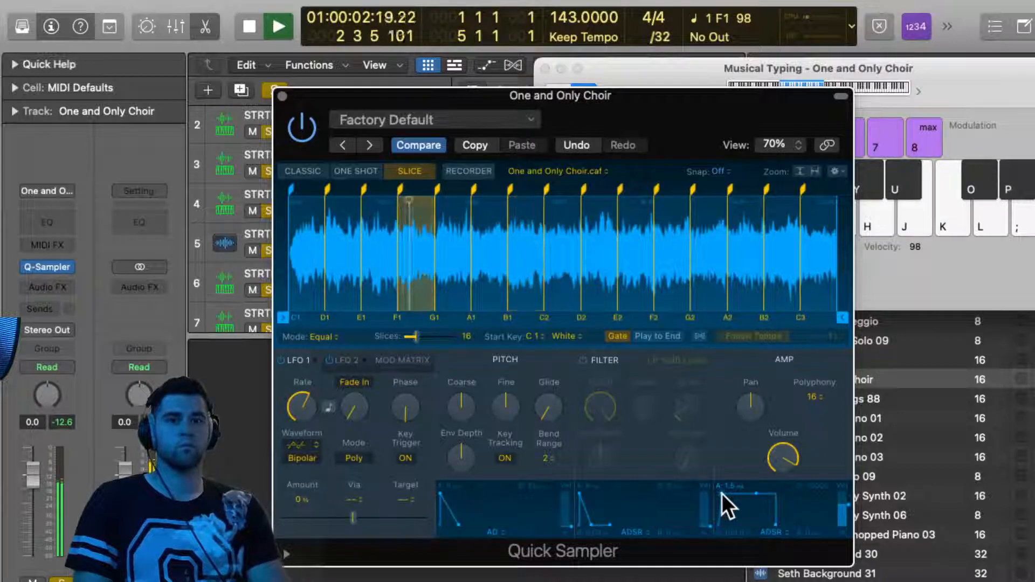
key("l")
key("k")
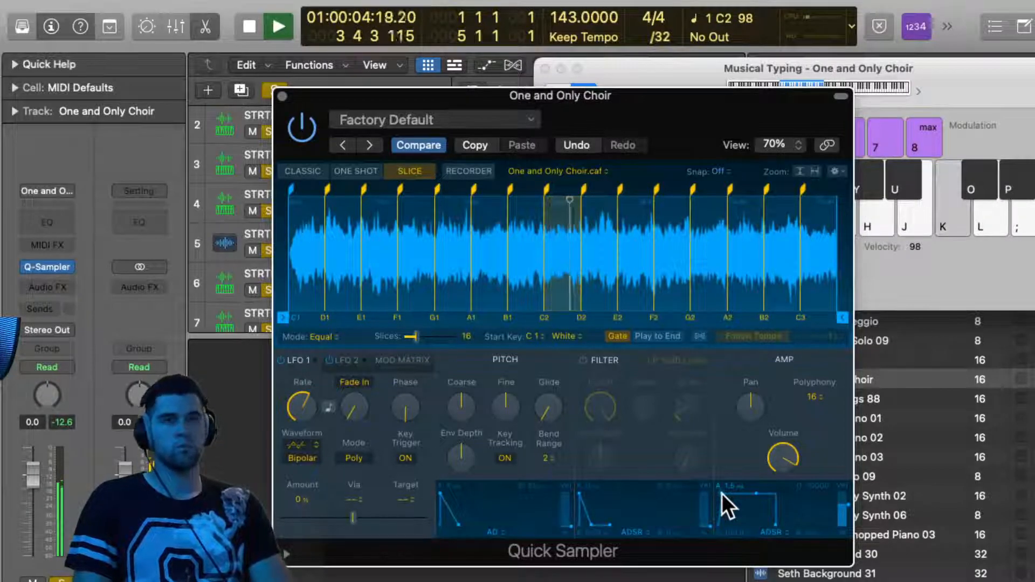
Change the choir slices' key mapping back to Chromatic and test it over the beat, stopping playback at the end
left_click(565, 337)
left_click(570, 322)
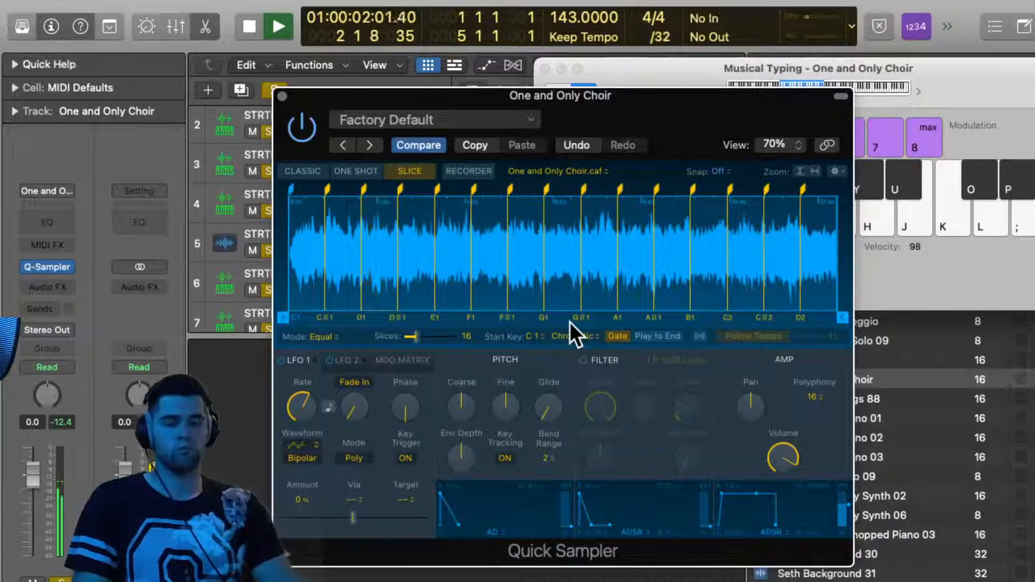
key("h")
key("g")
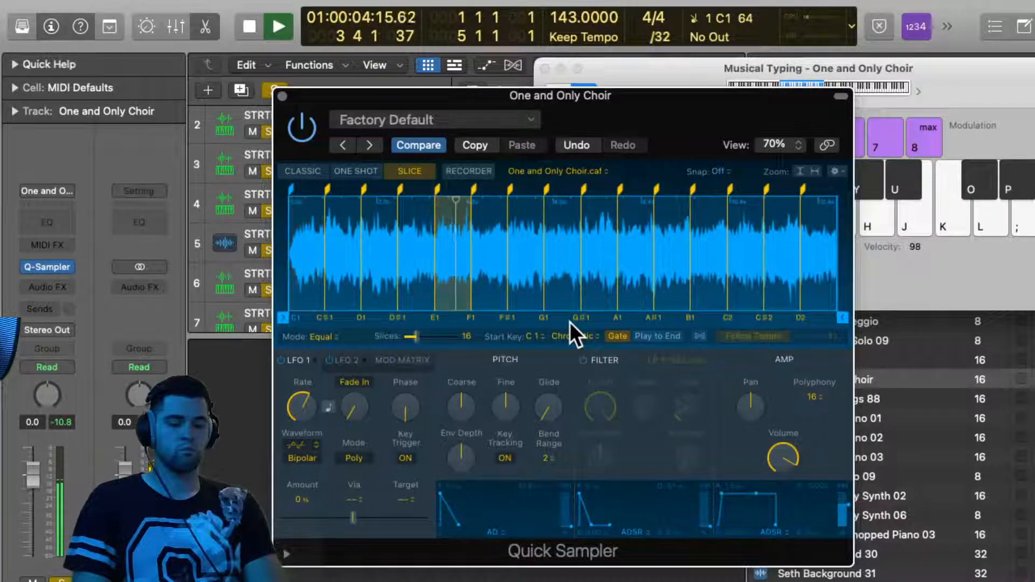
key("space")
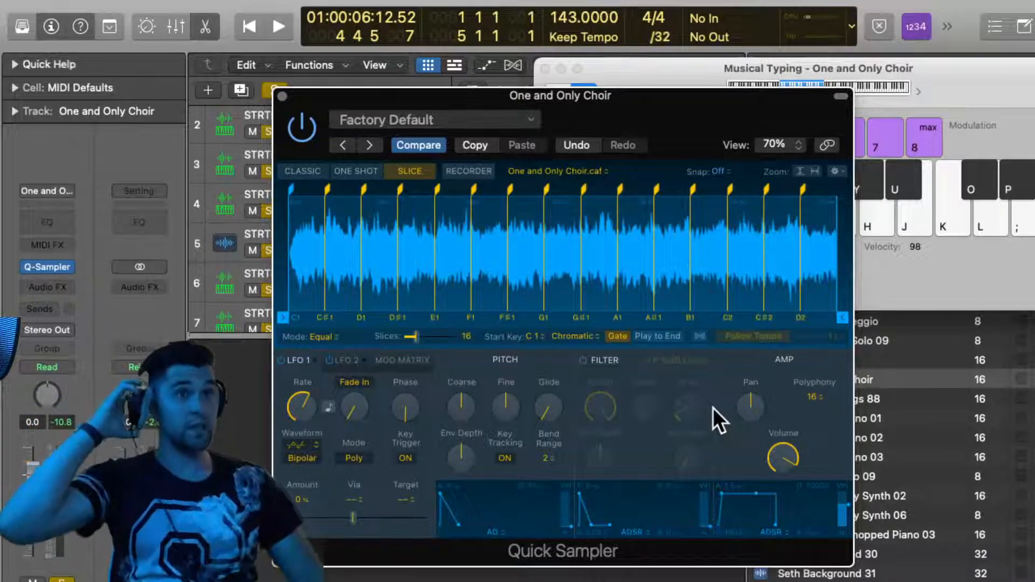
Close the Quick Sampler and Musical Typing windows and switch from the Live Loops grid to the Tracks view
left_click(282, 97)
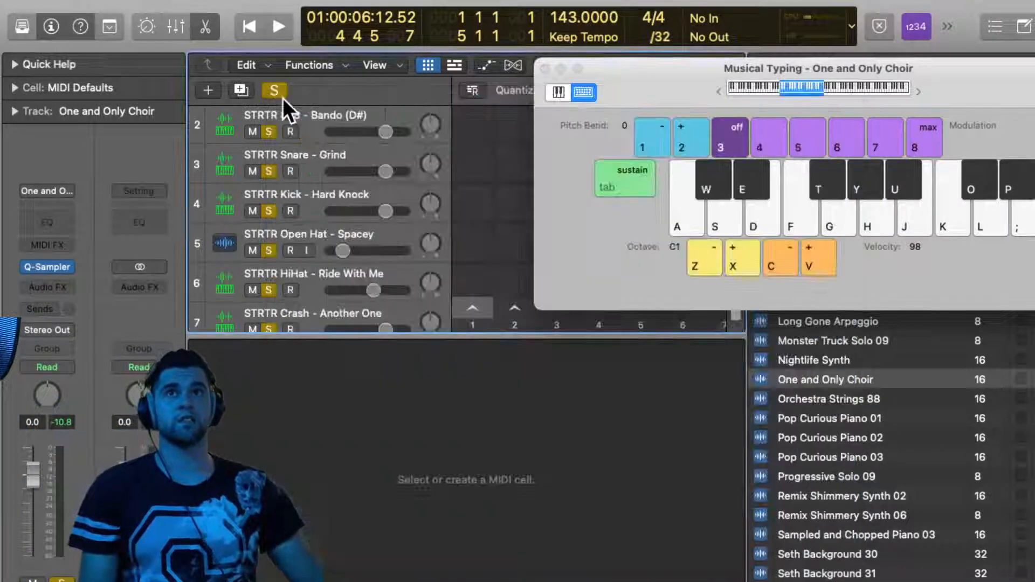
left_click(545, 69)
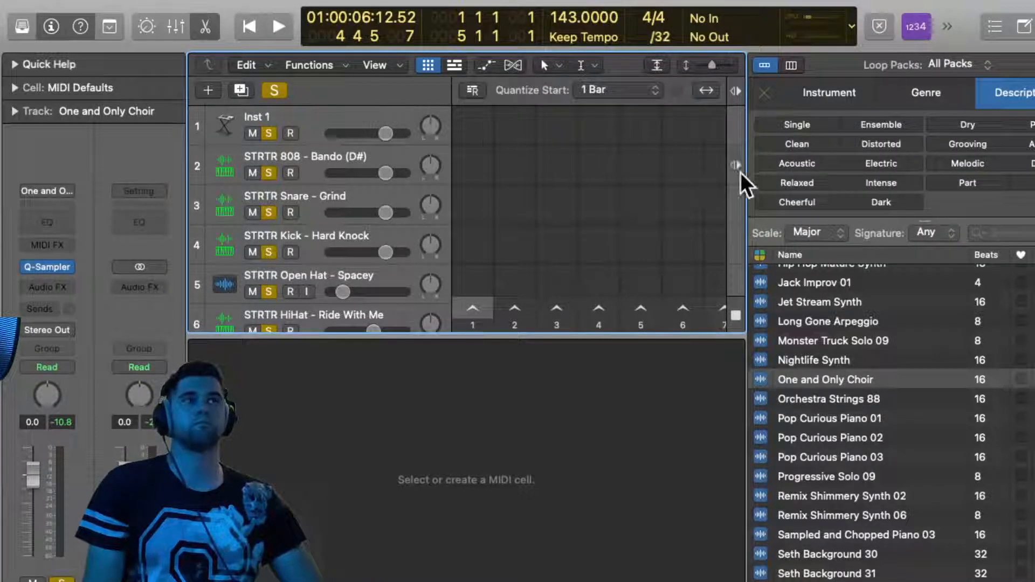
left_click(452, 67)
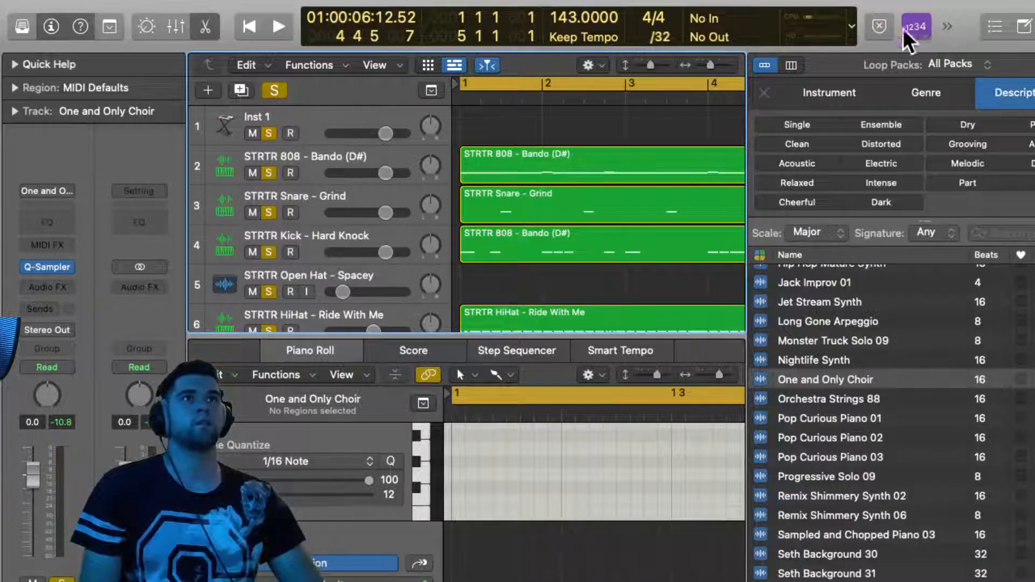
Hide the loop browser's descriptor keywords and start playback of the beat
left_click(1024, 95)
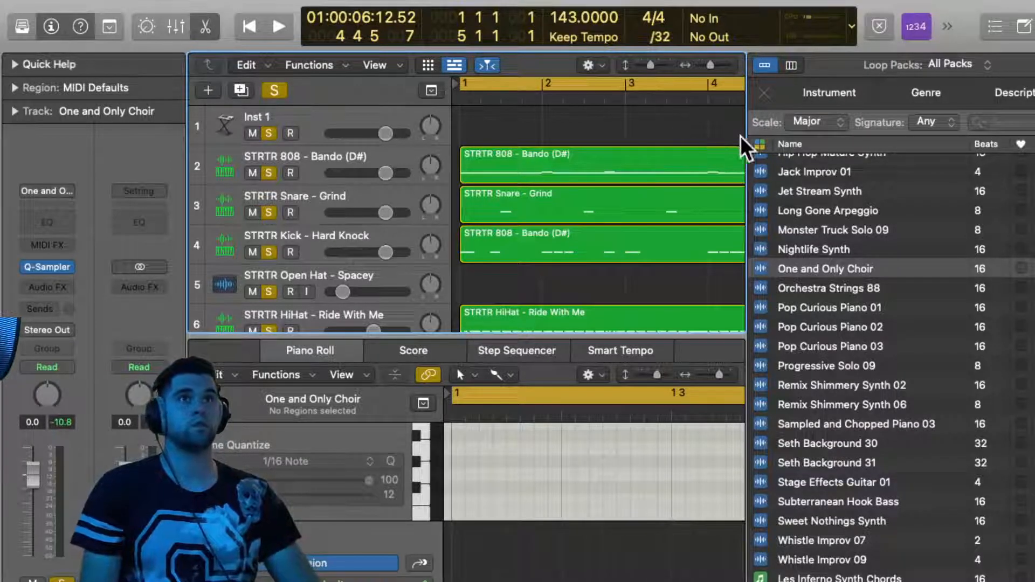
left_click(946, 23)
left_click(932, 46)
key("space")
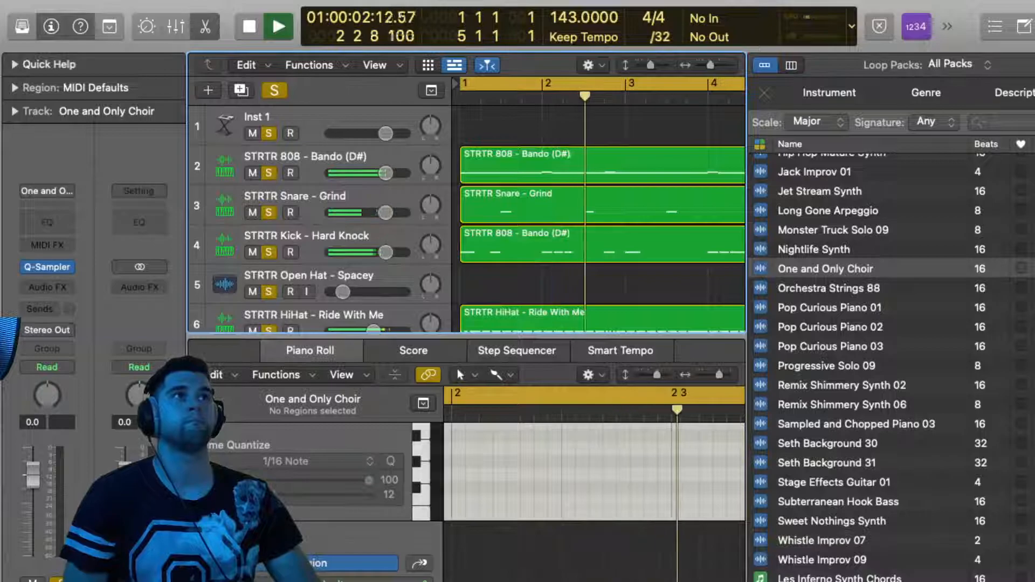
Hide the loop browser and create a MIDI region on the One and Only Choir track spanning bars 1 to 5
left_click(1034, 26)
scroll(804, 250, "down", 2)
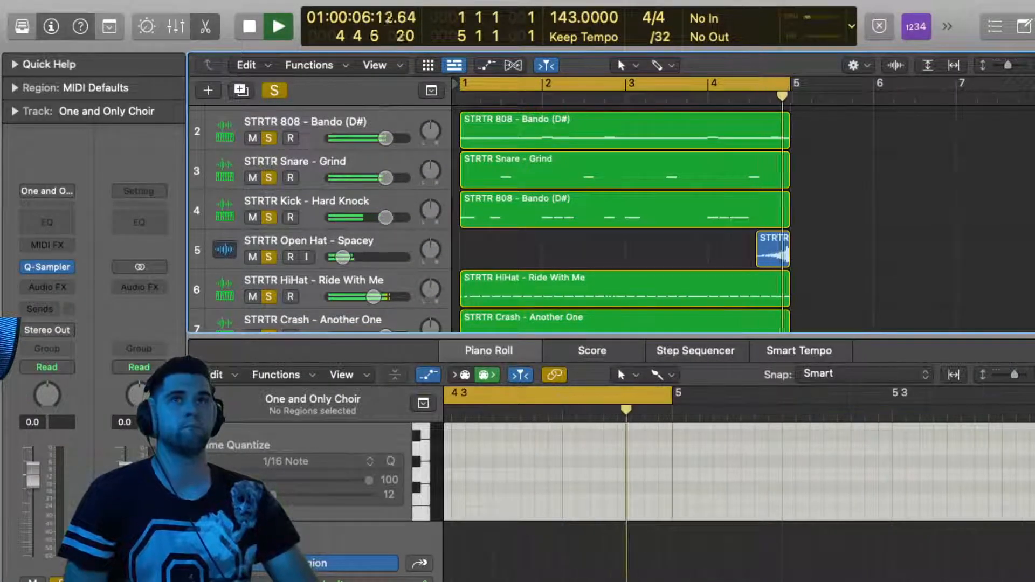
scroll(719, 262, "up", 2)
scroll(473, 141, "down", 5)
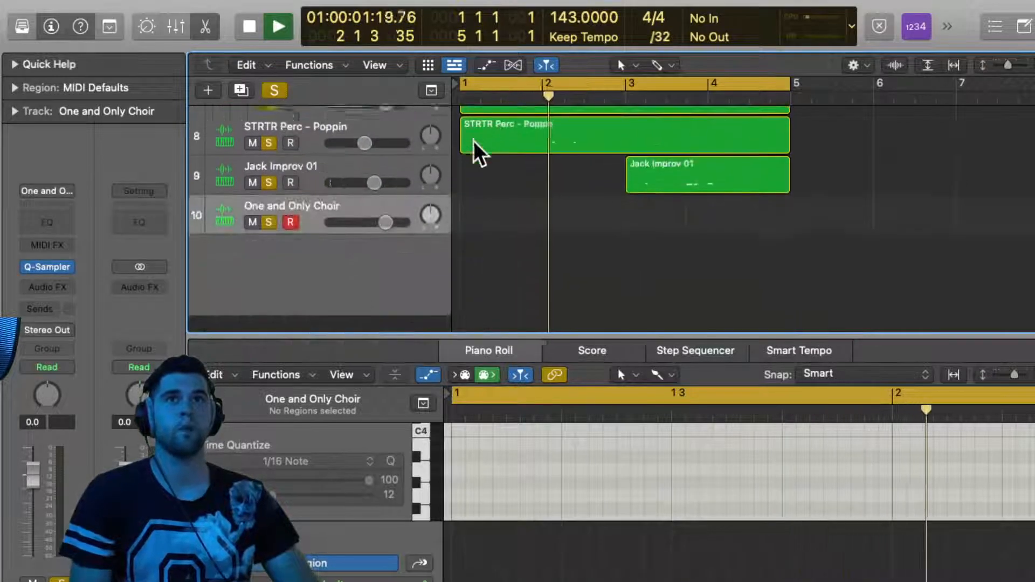
double_click(480, 238)
left_click_drag(536, 237, 788, 237)
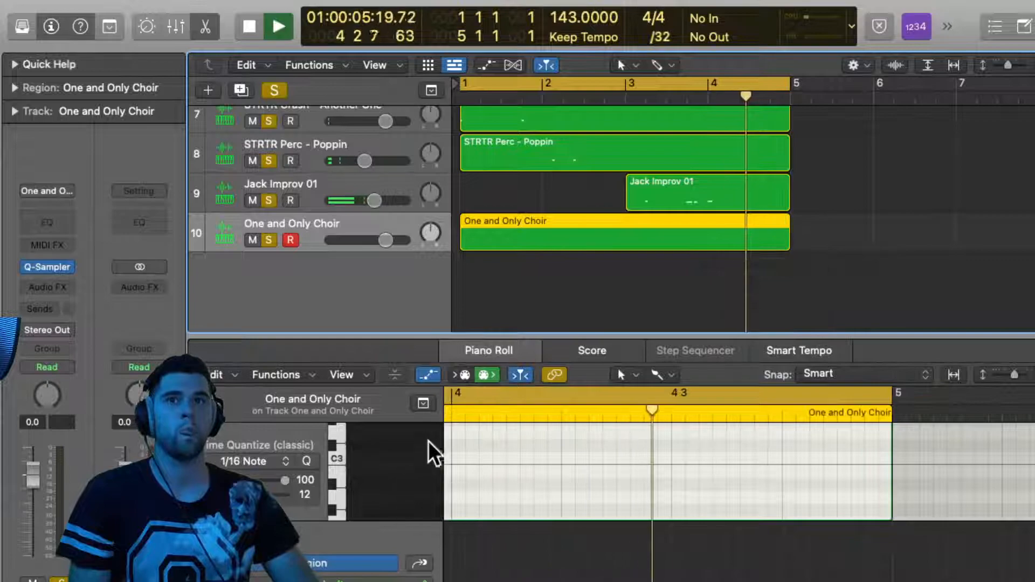
Turn off the Piano Roll's automation display and add a Slice #1 (C1) note at the start of bar 1
left_click(429, 376)
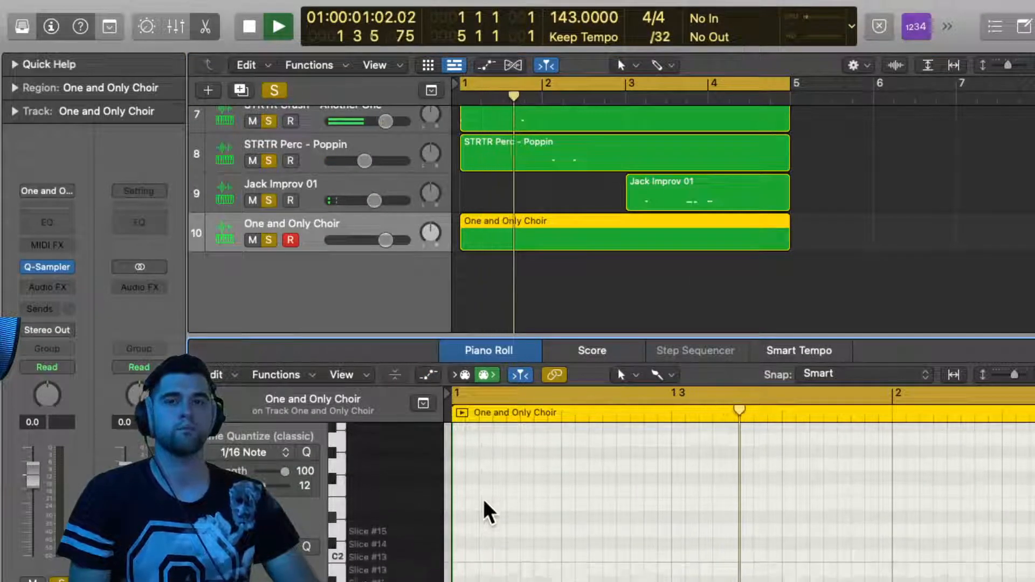
scroll(483, 499, "down", 5)
scroll(483, 499, "up", 2)
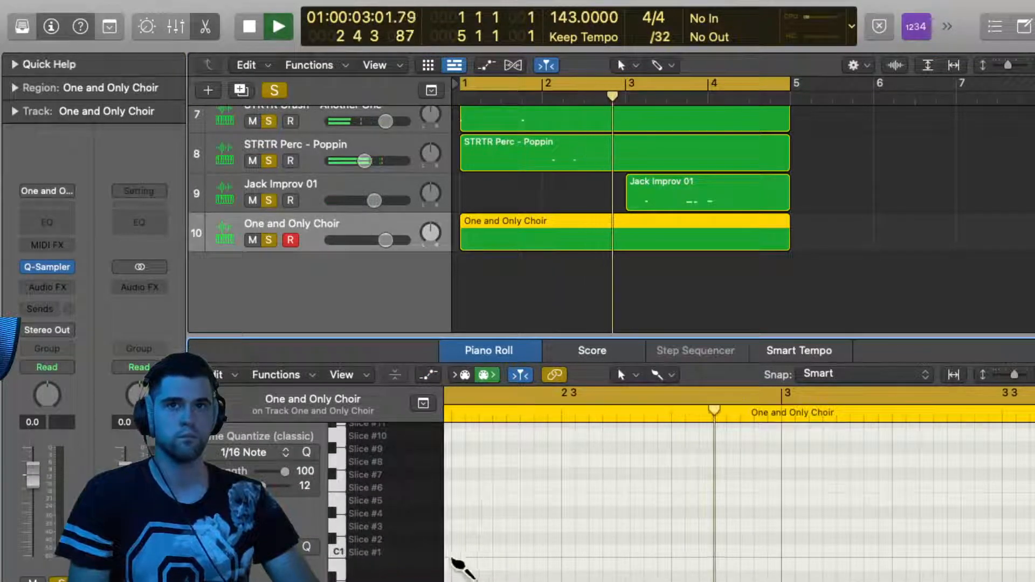
scroll(451, 553, "left", 4)
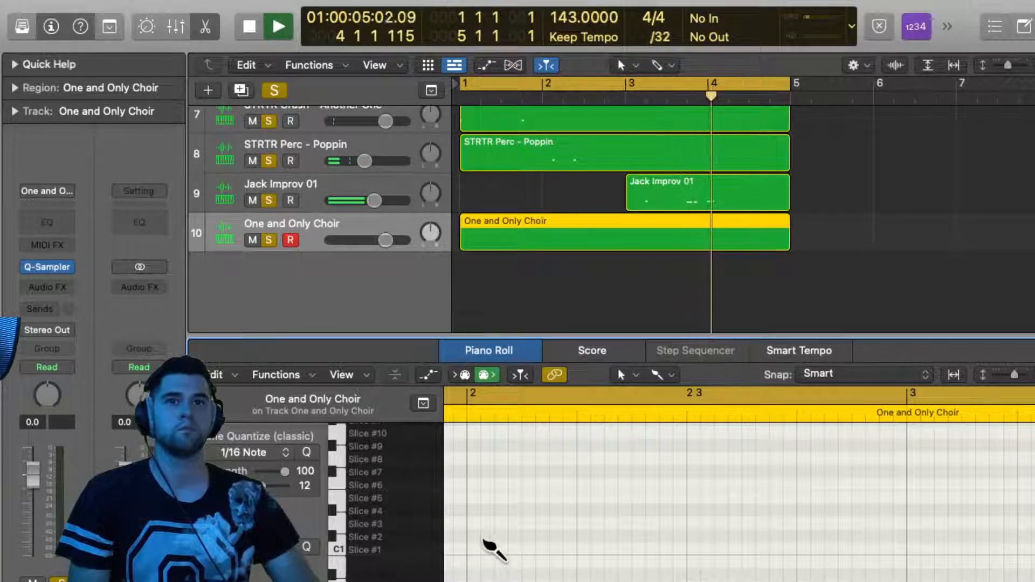
scroll(488, 547, "left", 4)
left_click(465, 547)
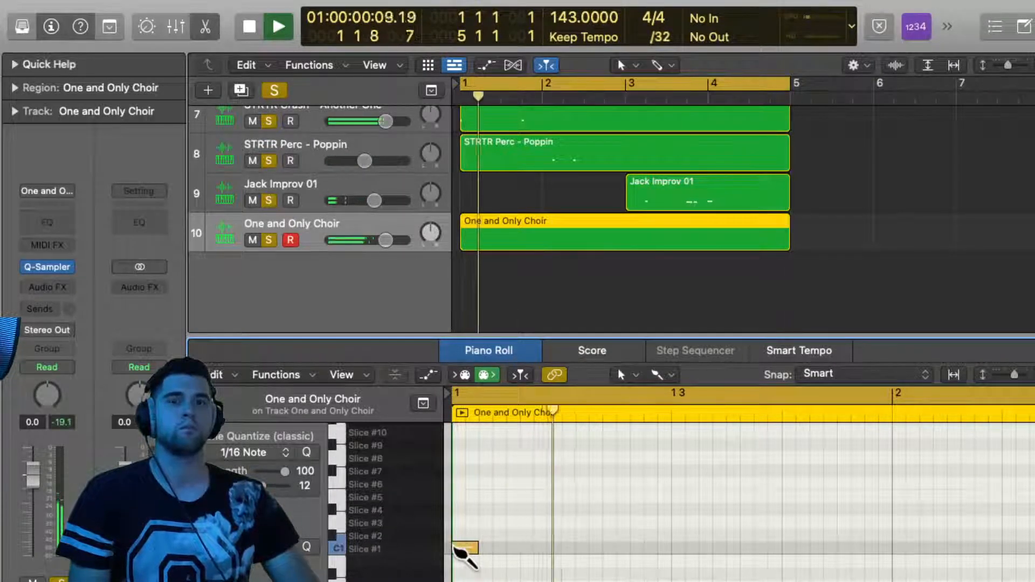
Lengthen the Slice #1 note to half a bar, ending at beat 3, and audition it over the beat
key("space")
left_click_drag(464, 547, 668, 565)
key("space")
key("space")
key("space")
key("space")
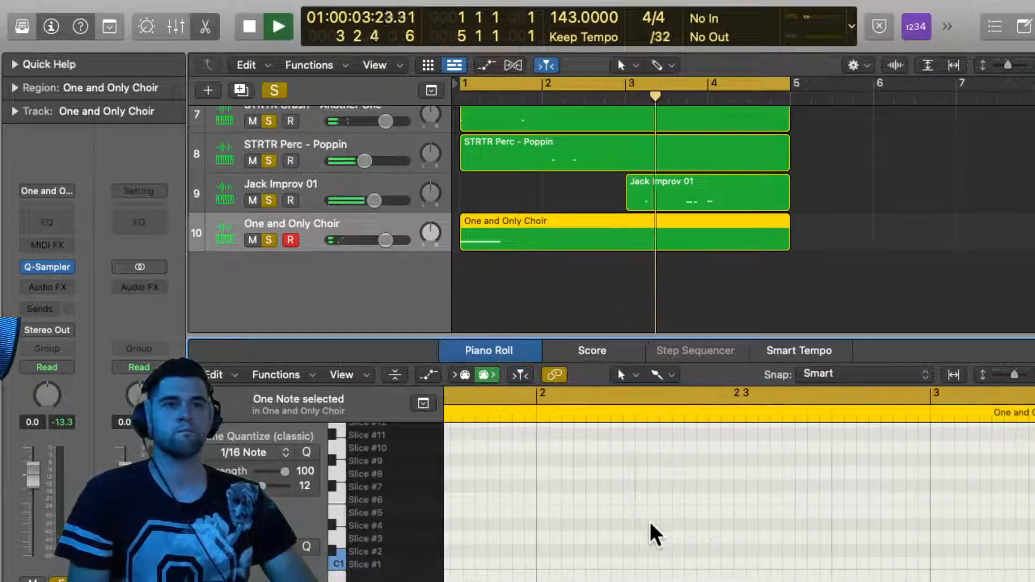
scroll(649, 521, "down", 5)
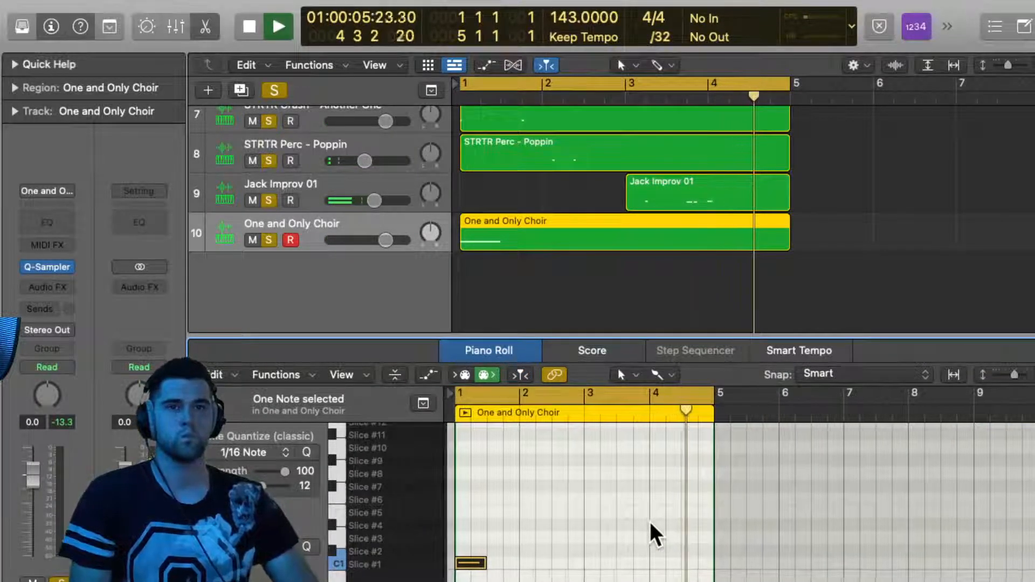
key("space")
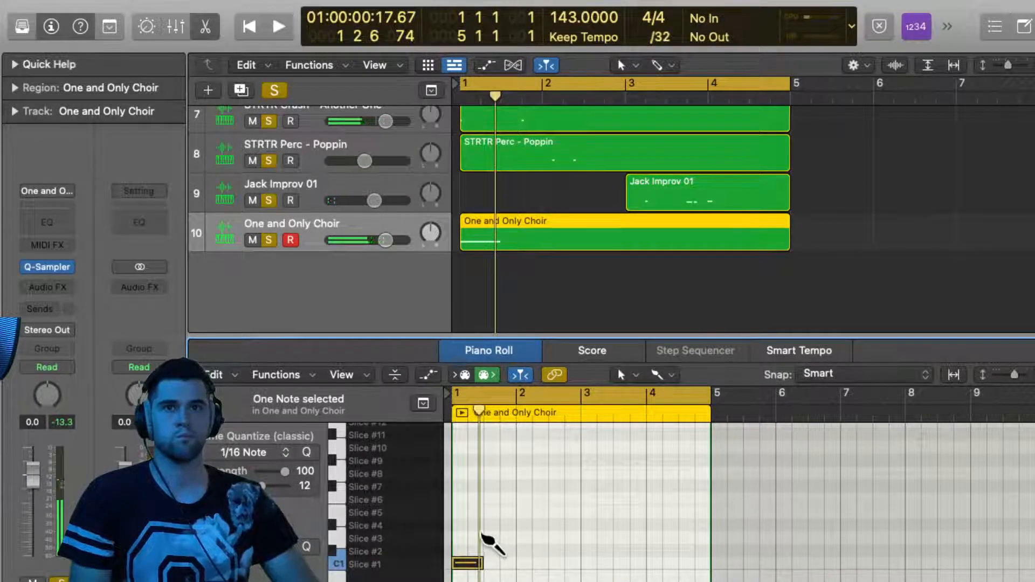
left_click(482, 537)
left_click(483, 537)
key("Delete")
Set the Piano Roll's alternate tool to the Pencil Tool and add a half-bar Slice #3 note at beat 3 of bar 1
left_click(659, 371)
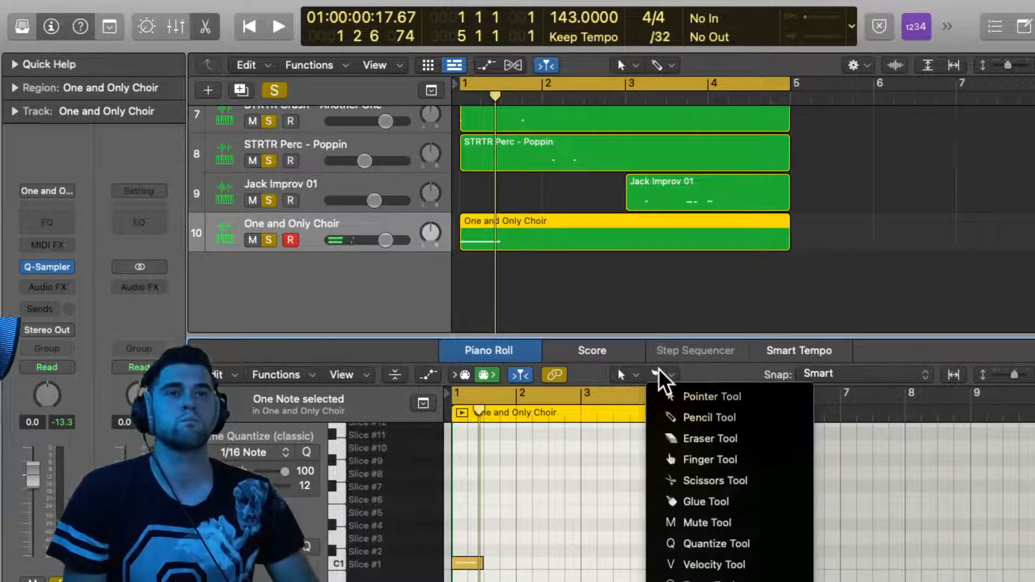
left_click(697, 419)
left_click(468, 564)
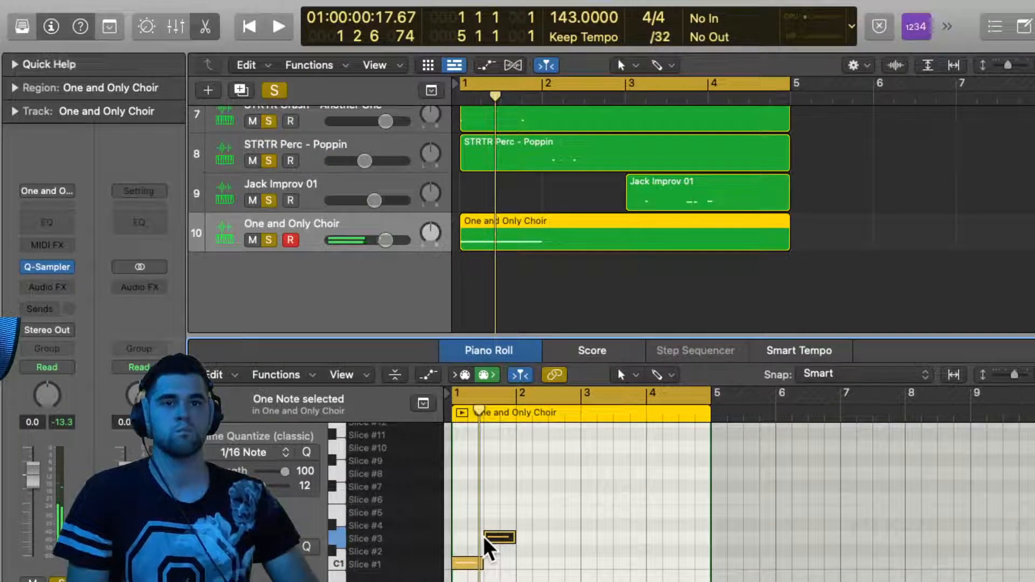
Raise the second choir note in semitone steps to Slice #5, auditioning each pitch over the beat
key("alt+Up")
key("space")
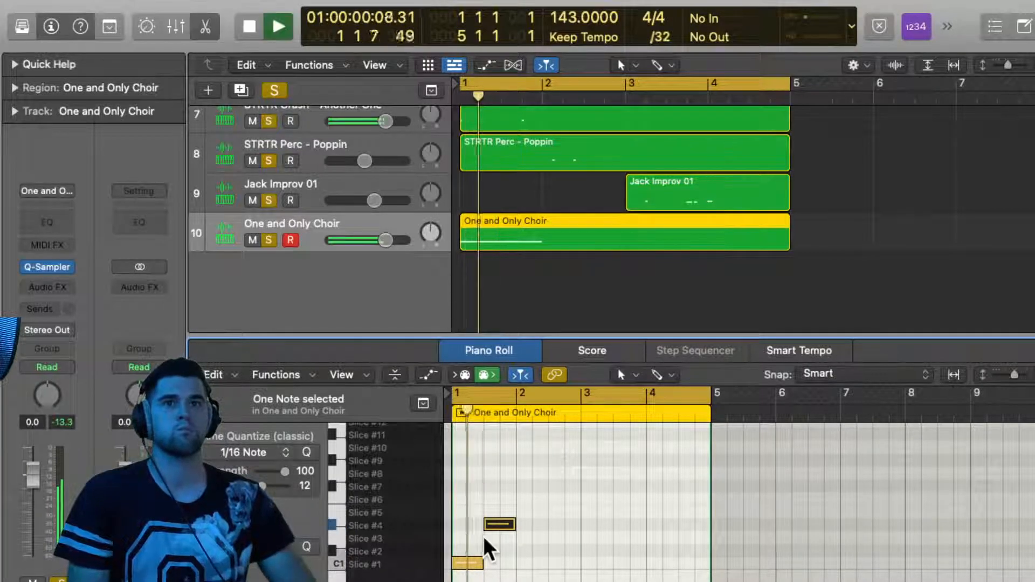
key("space")
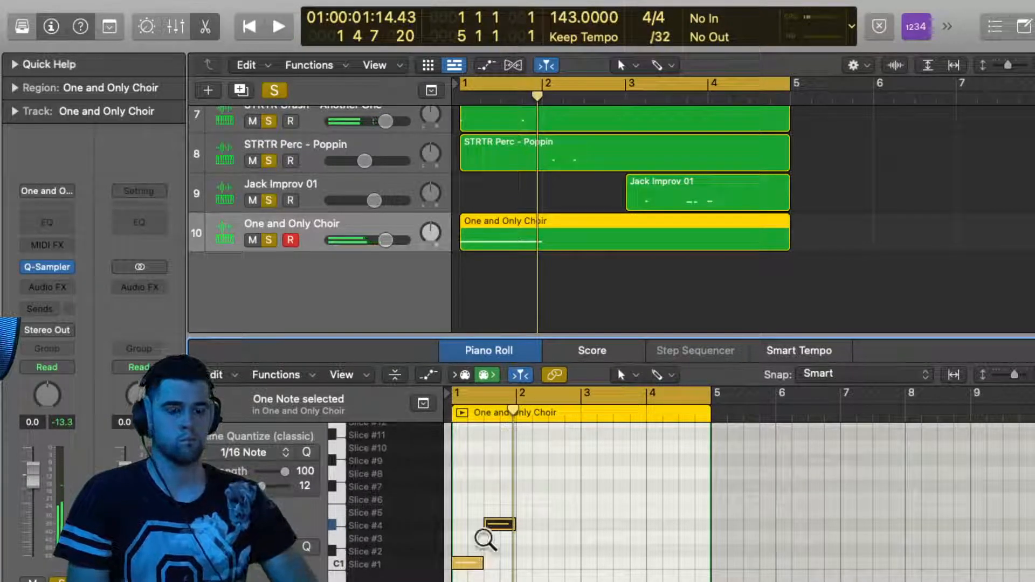
key("alt+Up")
key("space")
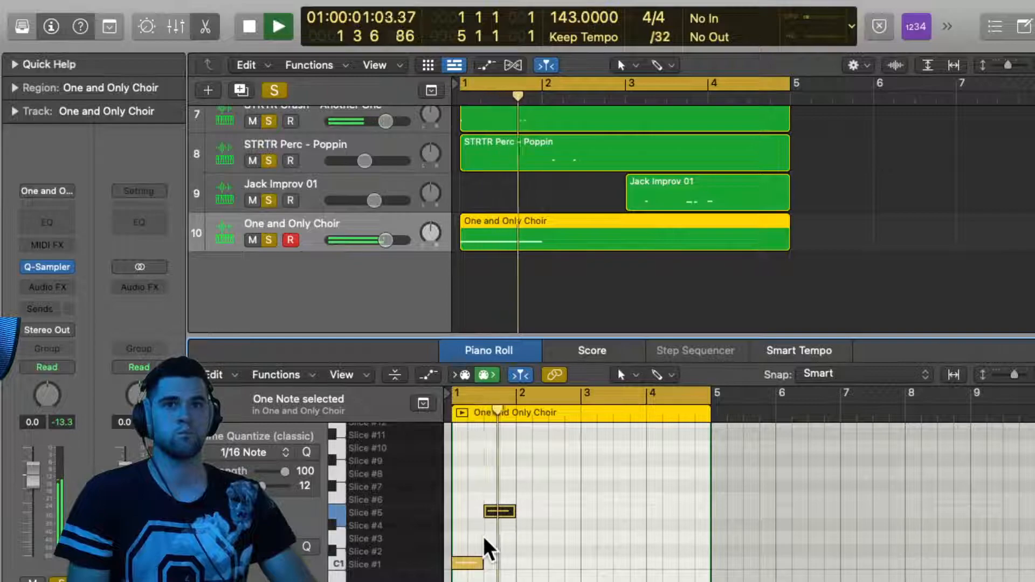
key("space")
key("space")
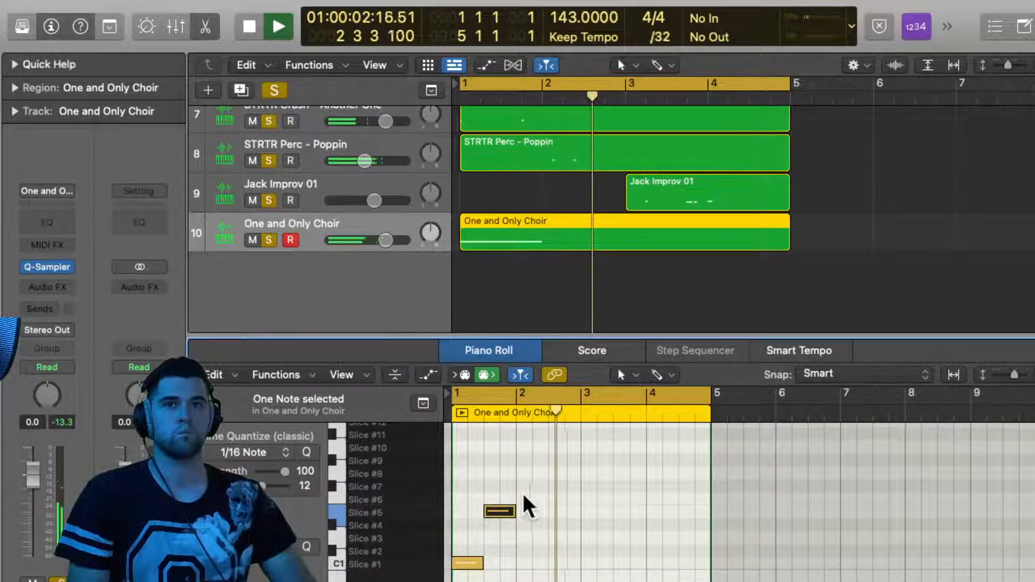
Fill bar 2 with two half-bar choir notes, Slice #7 on beat 1 and Slice #11 on beat 3
left_click(519, 472)
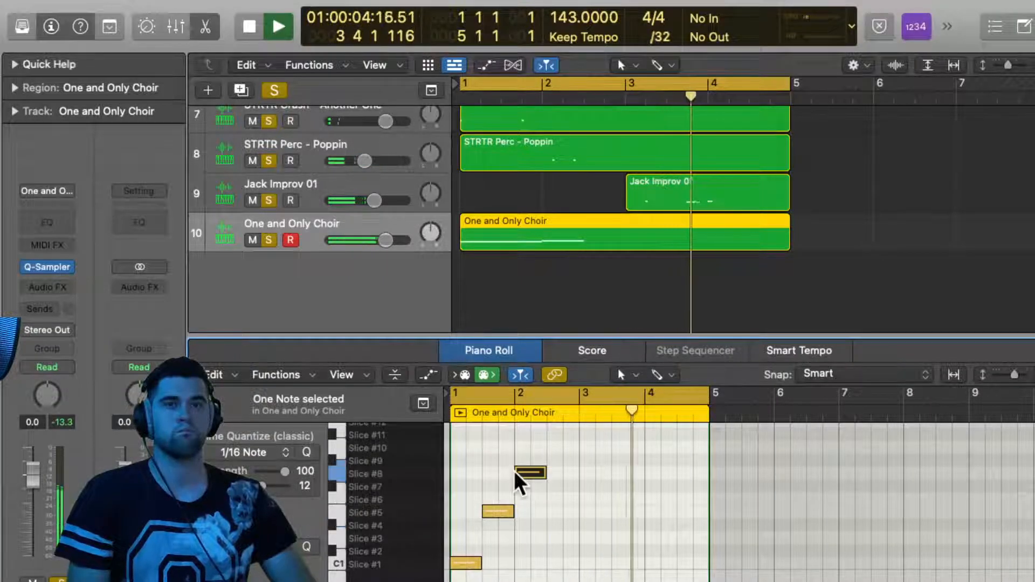
key("alt+Down")
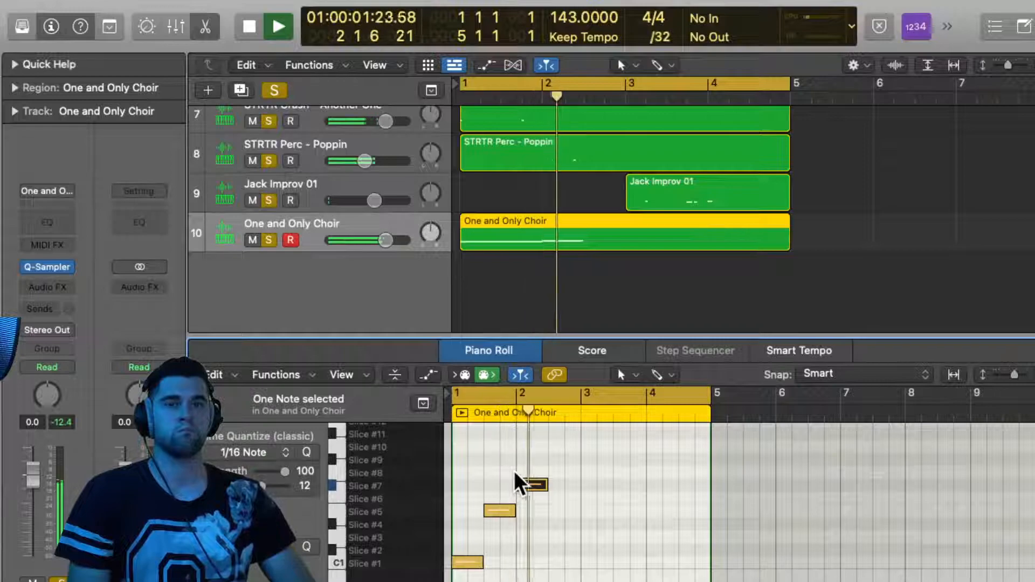
left_click(557, 471)
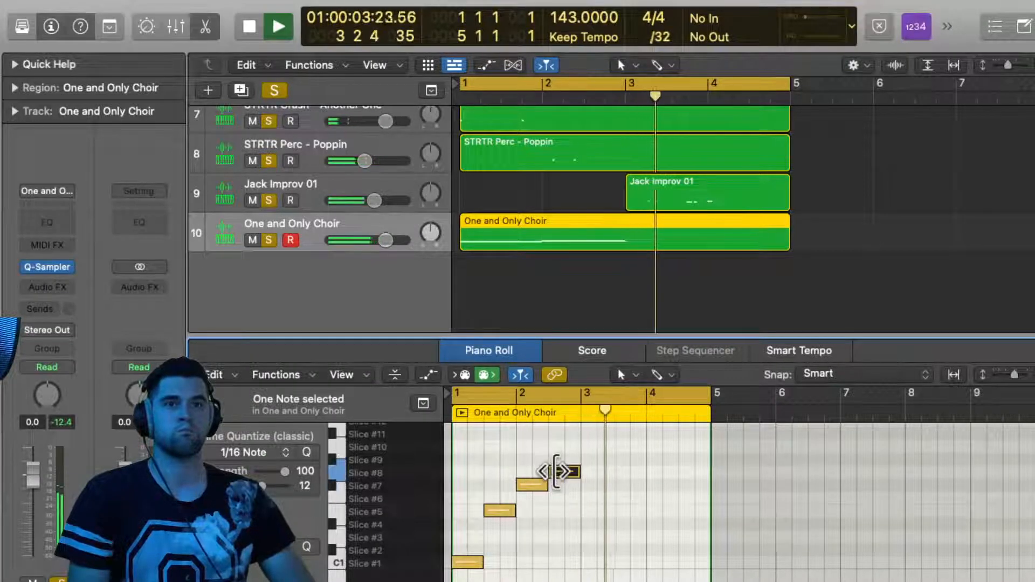
key("alt+Up")
key("alt+Up")
key("alt+Up")
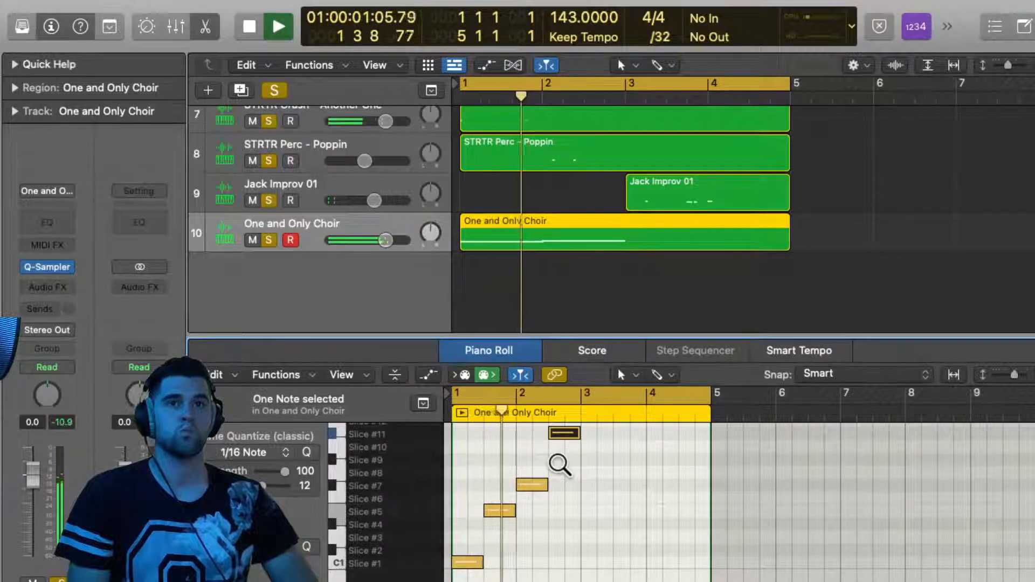
Add a half-bar note at the start of bar 3, transpose it to Slice #12, and restart playback
scroll(557, 461, "up", 2)
scroll(558, 461, "down", 4)
scroll(557, 461, "up", 3)
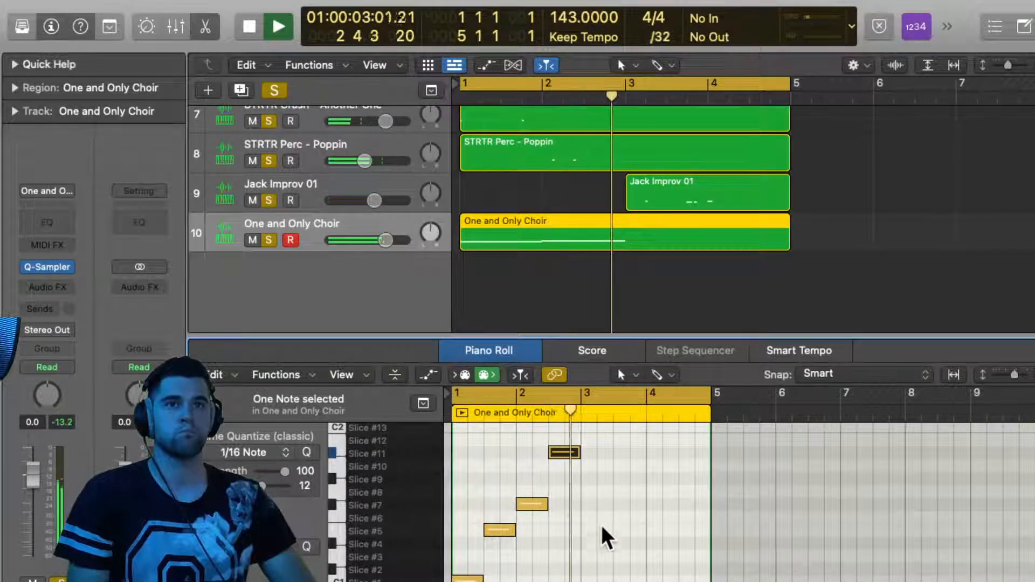
left_click(588, 505)
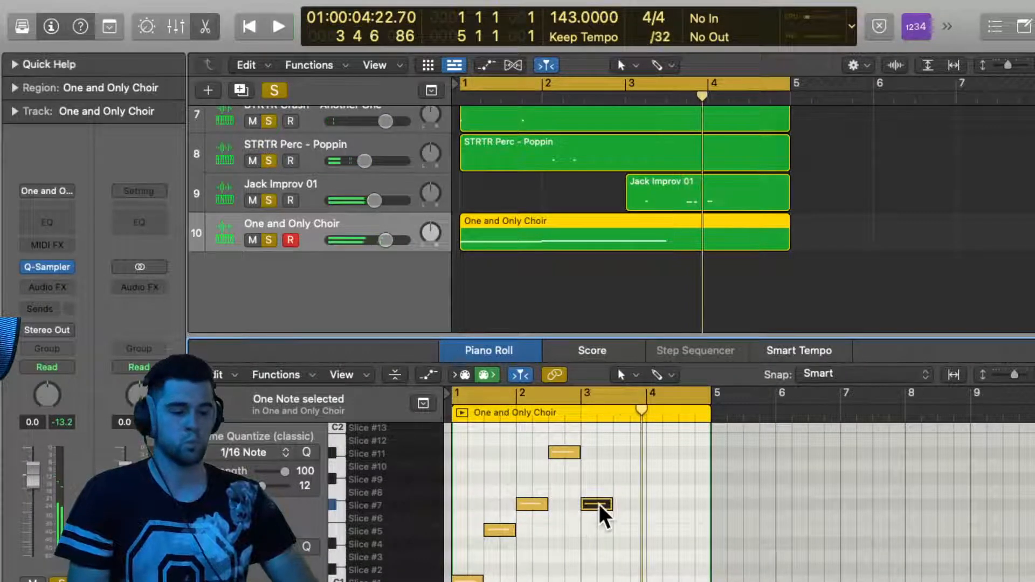
key("alt+Up")
key("alt+Up")
key("alt+Up")
key("alt+Up")
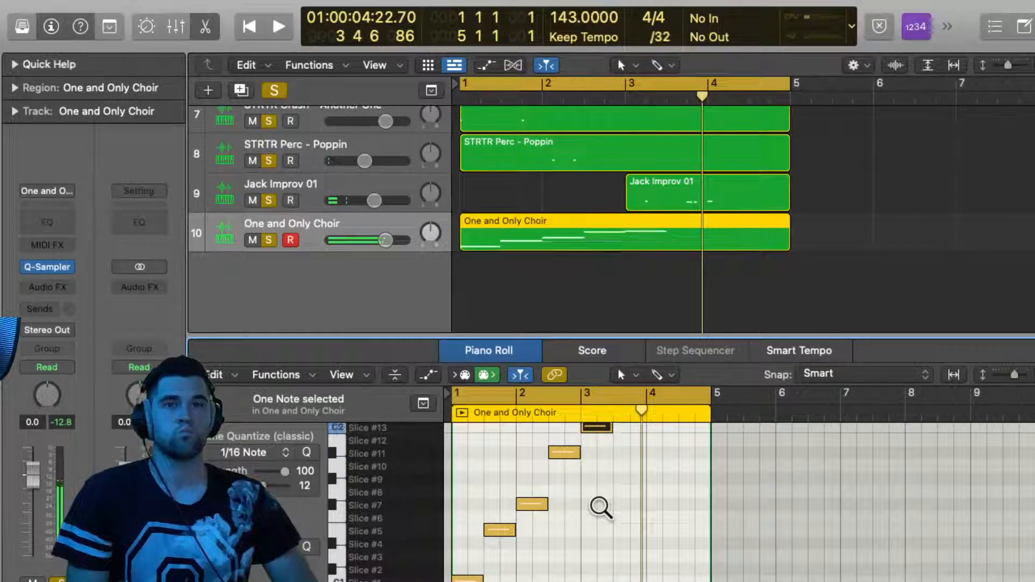
key("space")
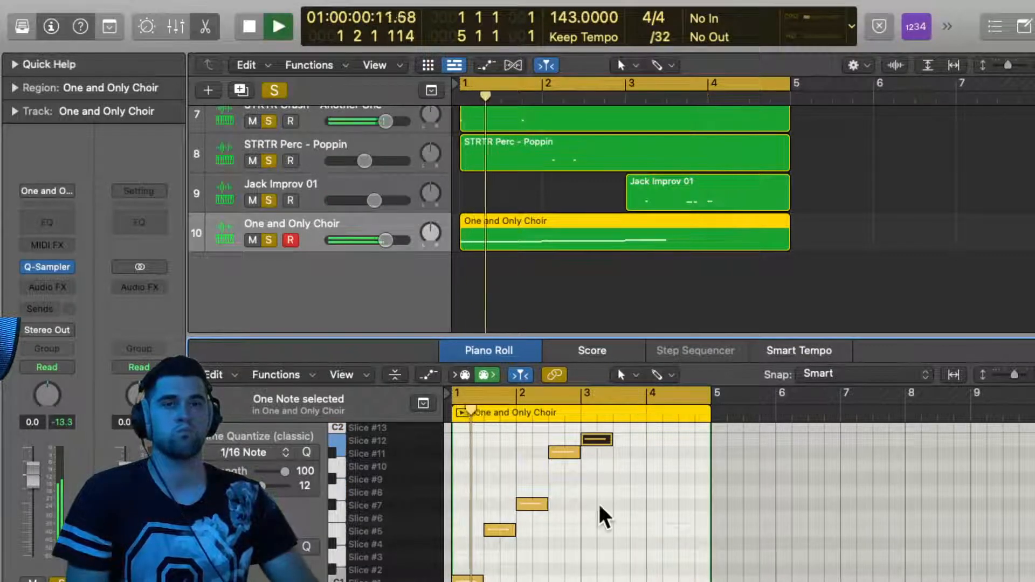
Add half-bar notes on Slice #12 at beat 3 of bar 3 and on Slice #14 at the start of bar 4
scroll(599, 504, "up", 3)
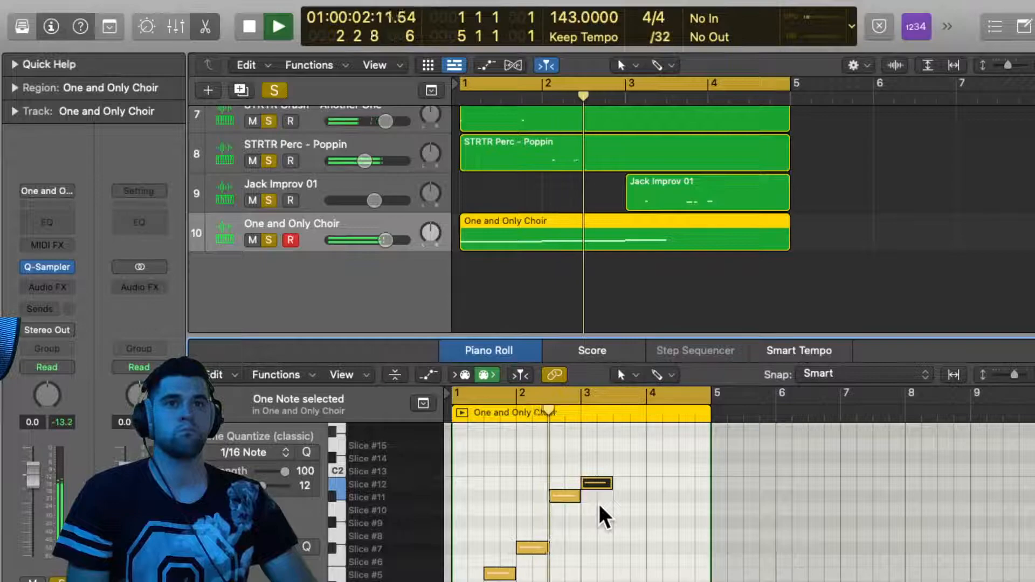
scroll(599, 503, "up", 2)
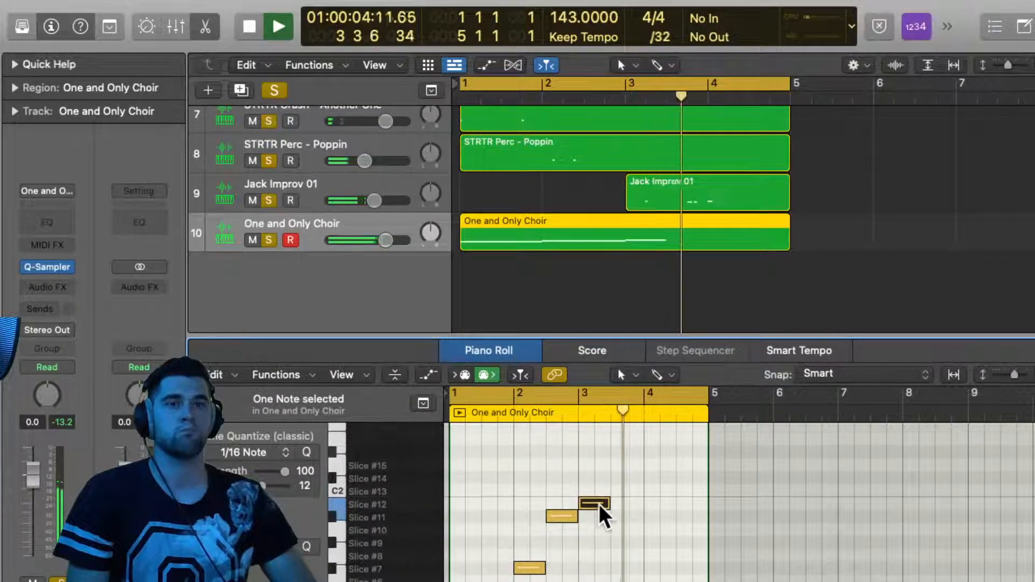
left_click(618, 499, "super")
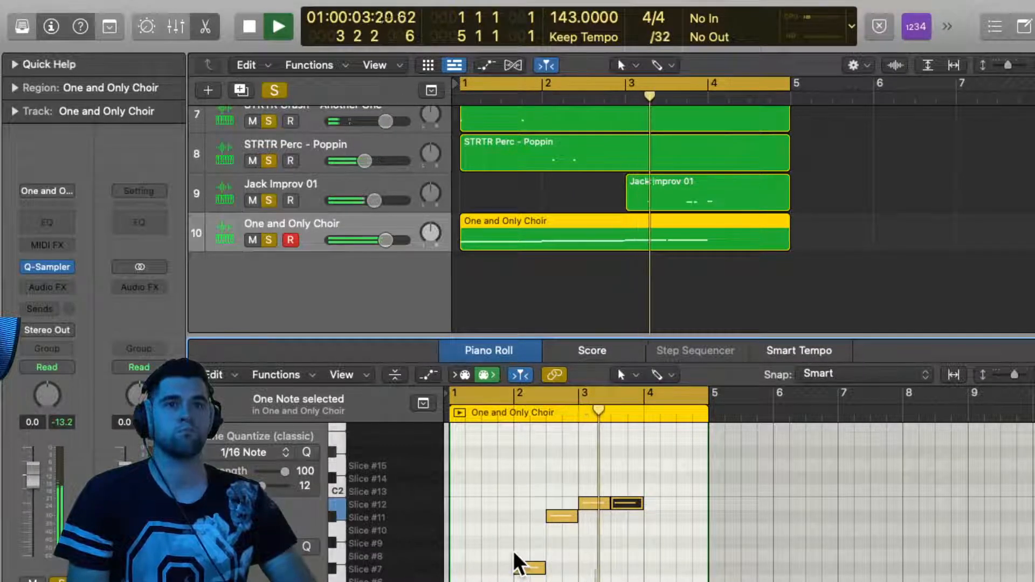
left_click(655, 488)
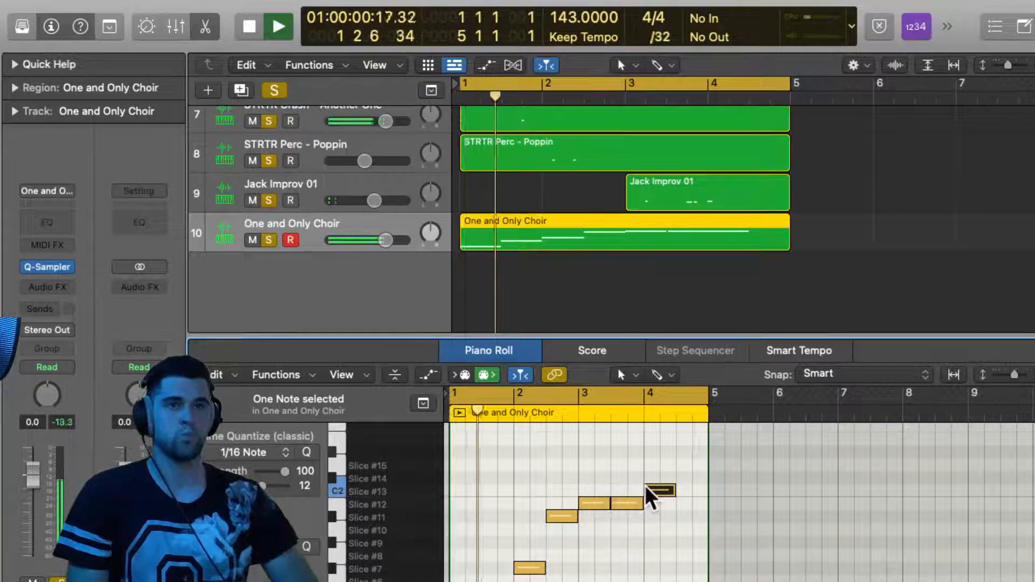
key("alt+Up")
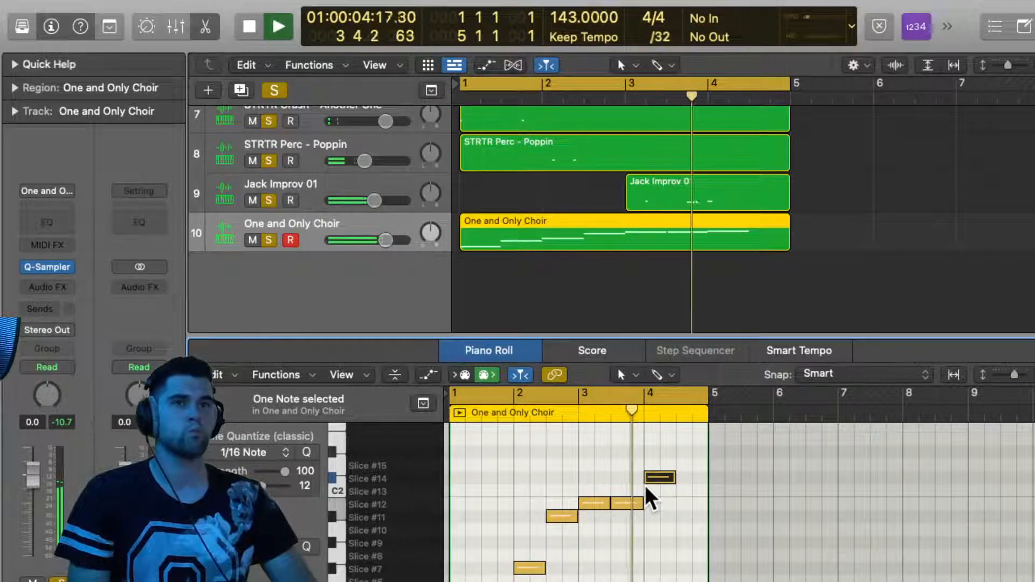
Add a half-bar note at beat 3 of bar 4, move it down to Slice #8, and play the melody back
left_click(678, 464)
key("space")
left_click(679, 465)
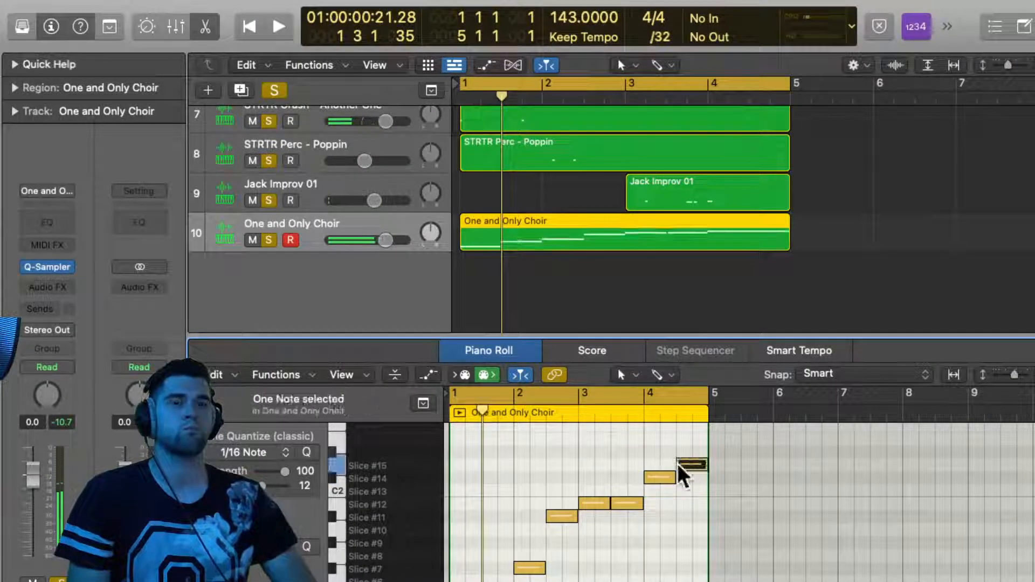
left_click_drag(690, 463, 691, 561)
key("space")
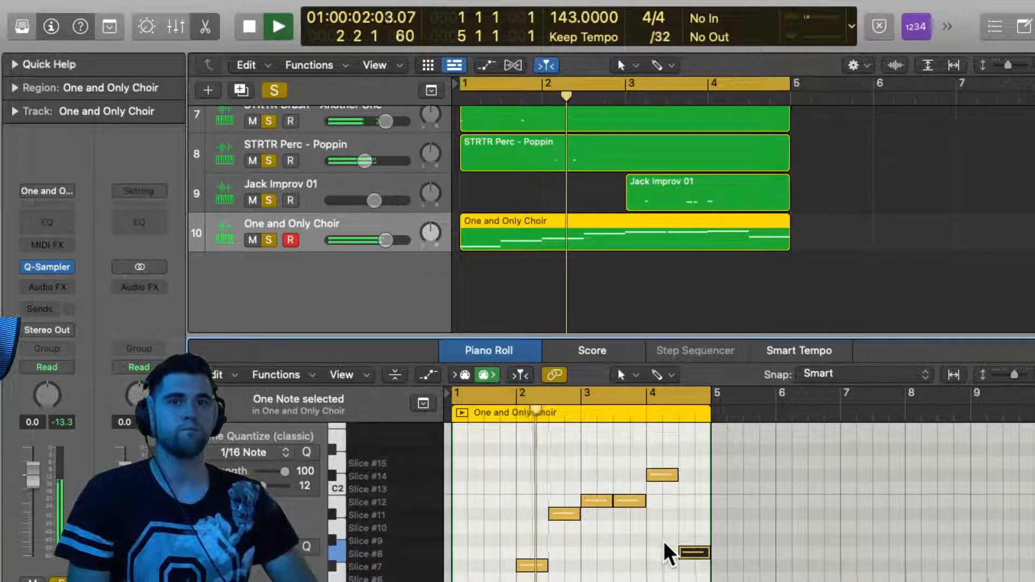
Open the choir track's Quick Sampler during playback, shorten the amp envelope's attack, and try the pitch Glide control
mouse_move(43, 263)
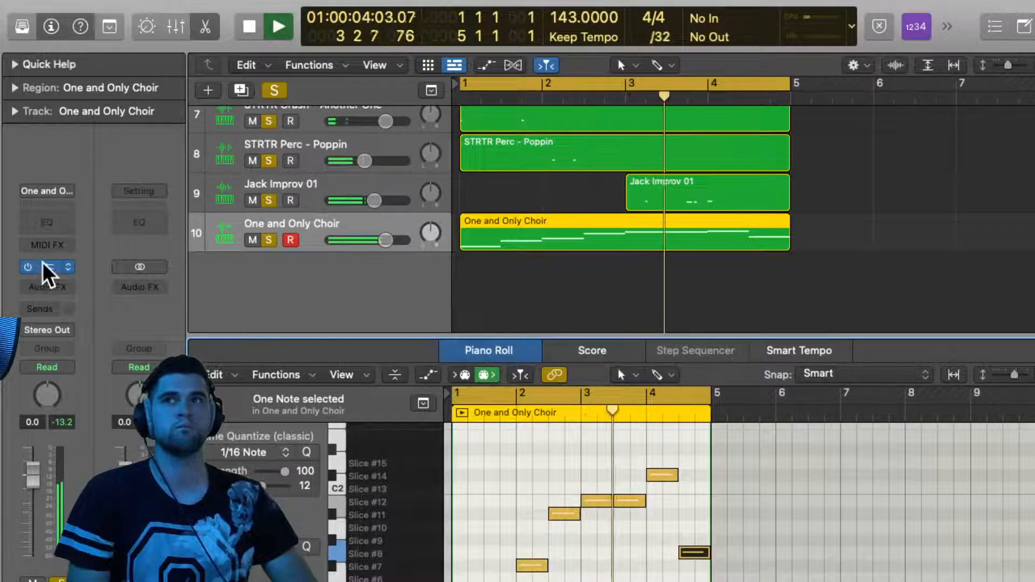
left_click(42, 268)
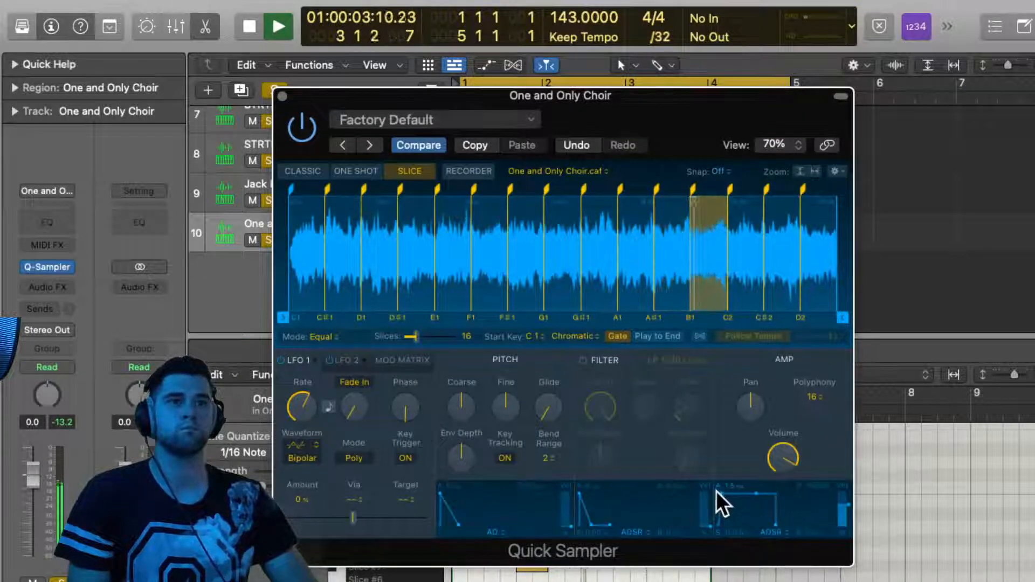
left_click_drag(722, 494, 717, 496)
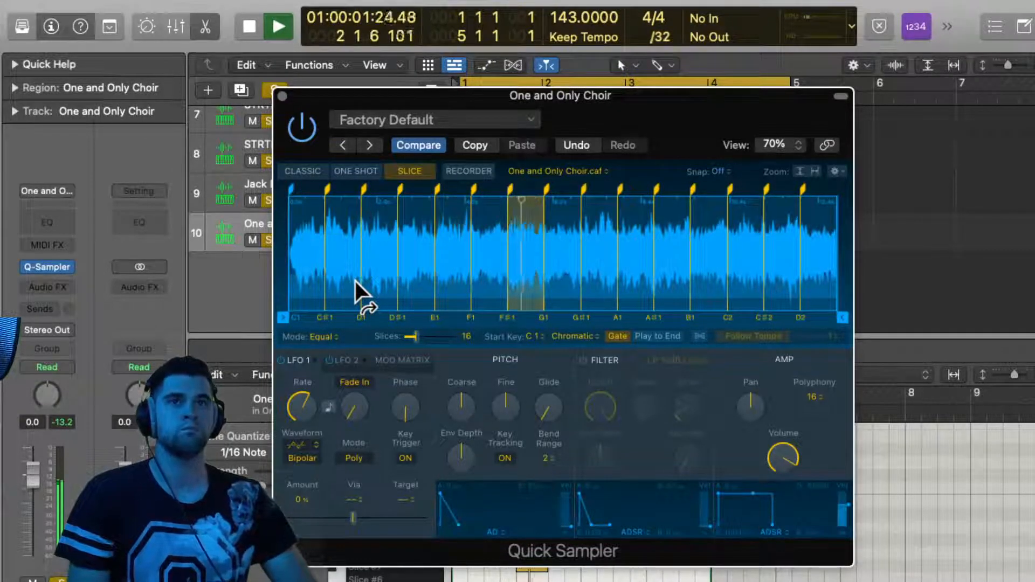
mouse_move(543, 410)
left_click_drag(542, 408, 543, 405)
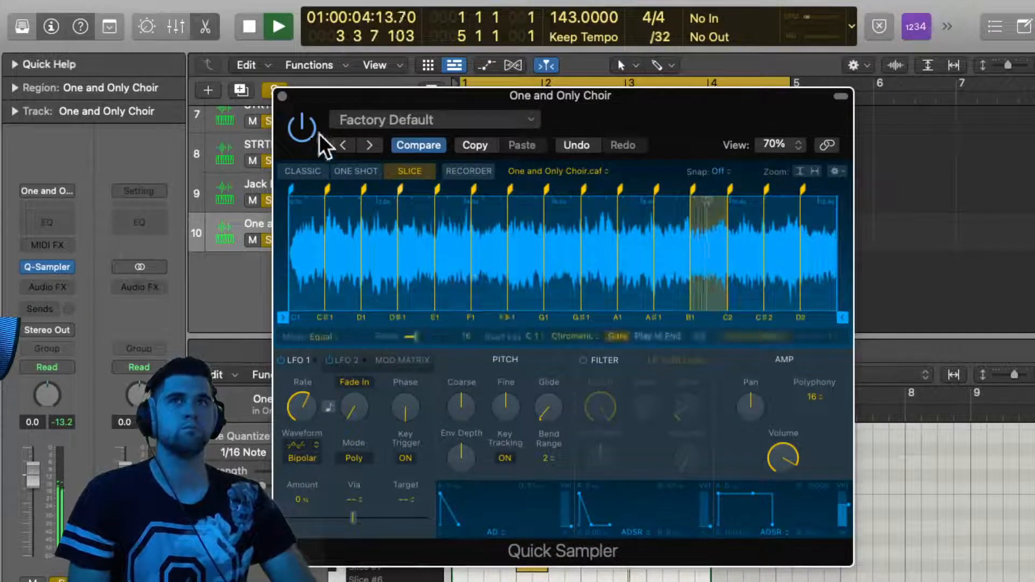
Close the choir's Quick Sampler and move the second note of the STRTR Crash - Another One region to the start of bar 3
left_click(282, 96)
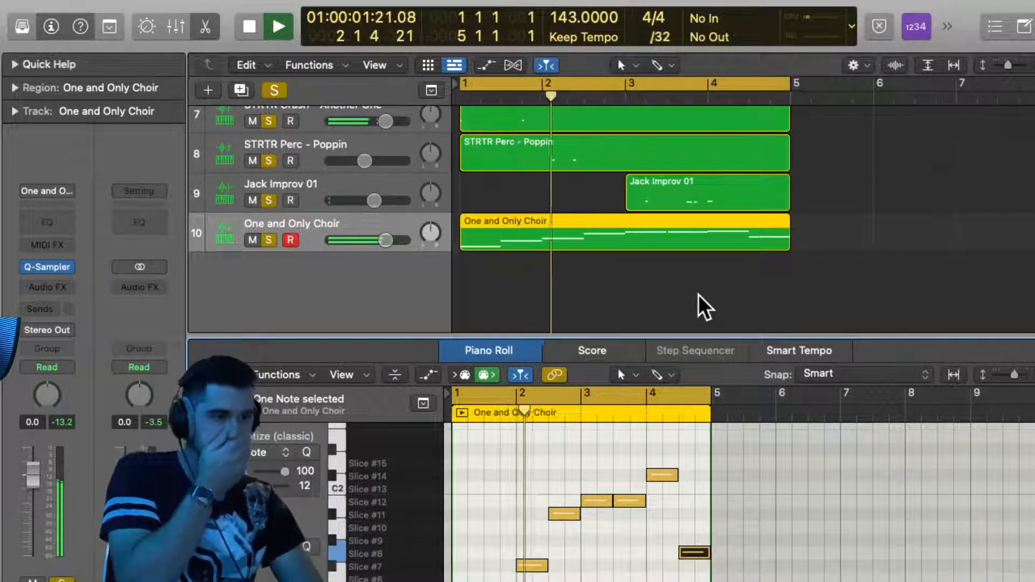
scroll(728, 259, "up", 1)
scroll(729, 260, "up", 2)
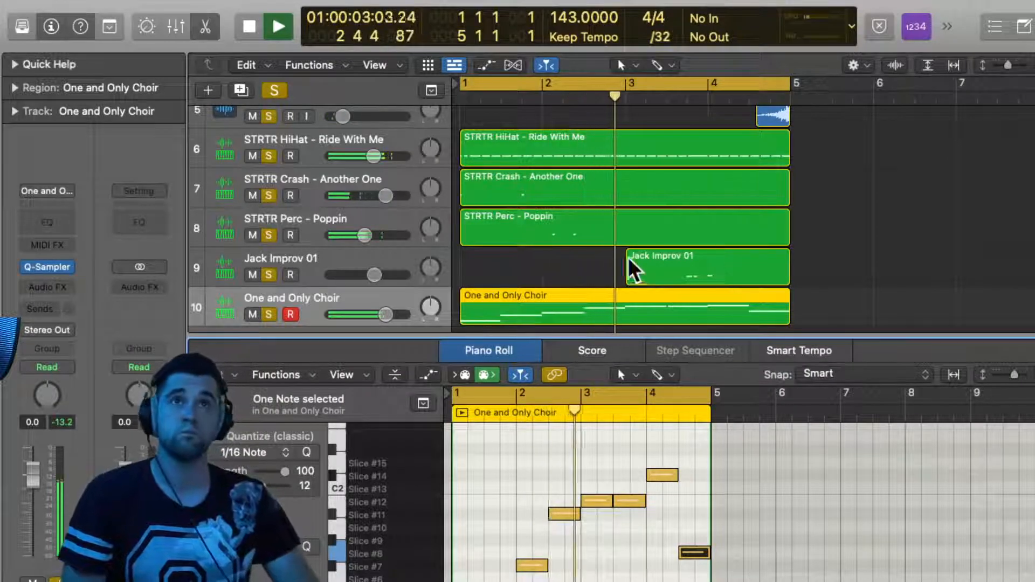
left_click(518, 197)
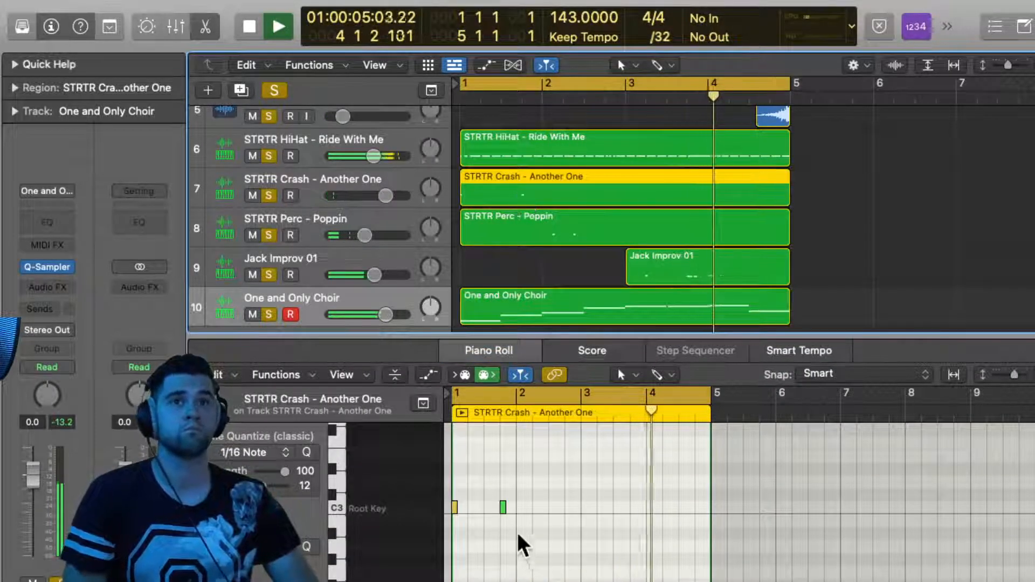
left_click_drag(502, 506, 584, 506)
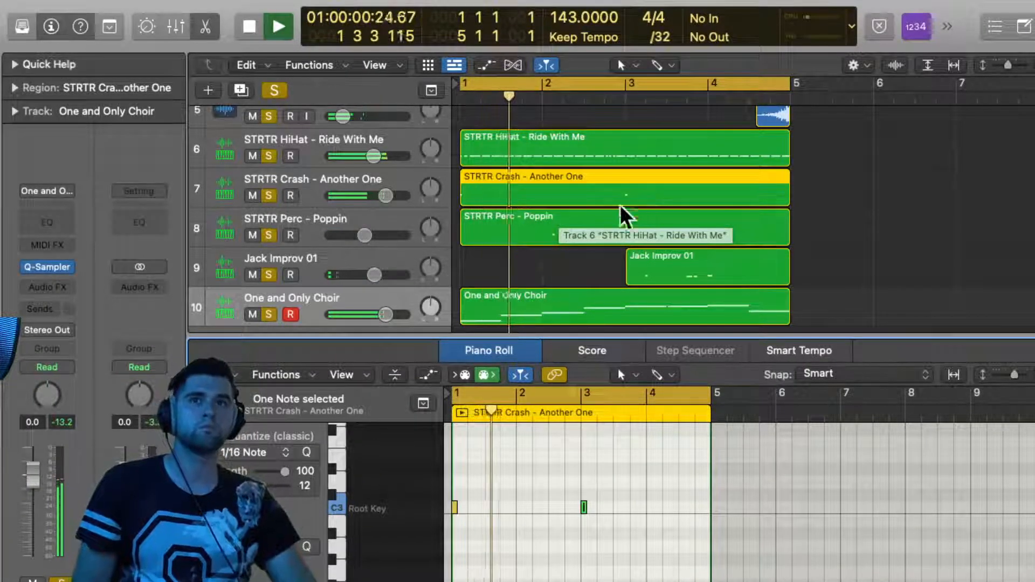
Lower the One and Only Choir track's volume to -2.0 dB and add a Channel EQ with a low cut at 93 Hz
left_click(380, 302)
left_click_drag(385, 314, 379, 314)
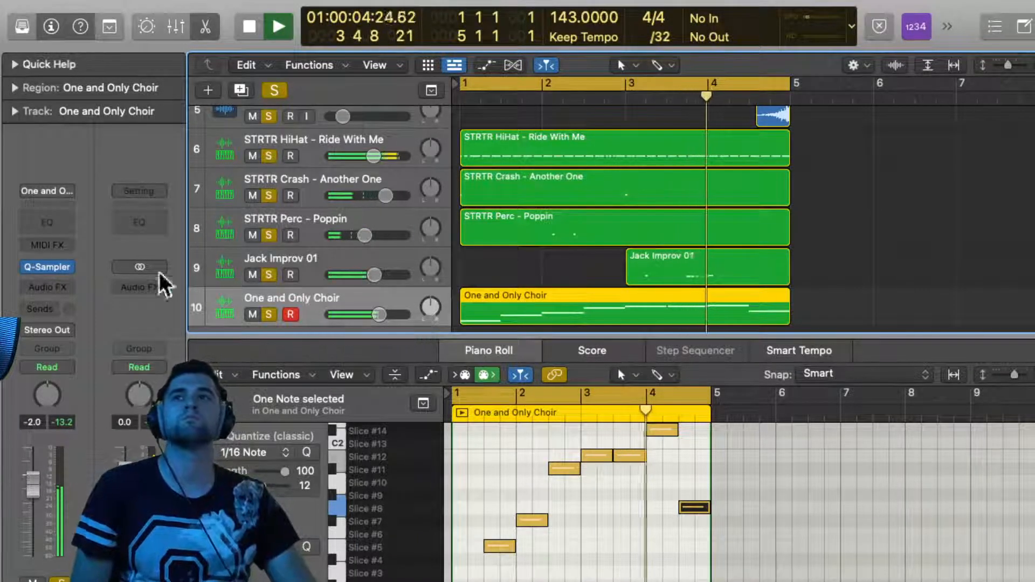
left_click(39, 222)
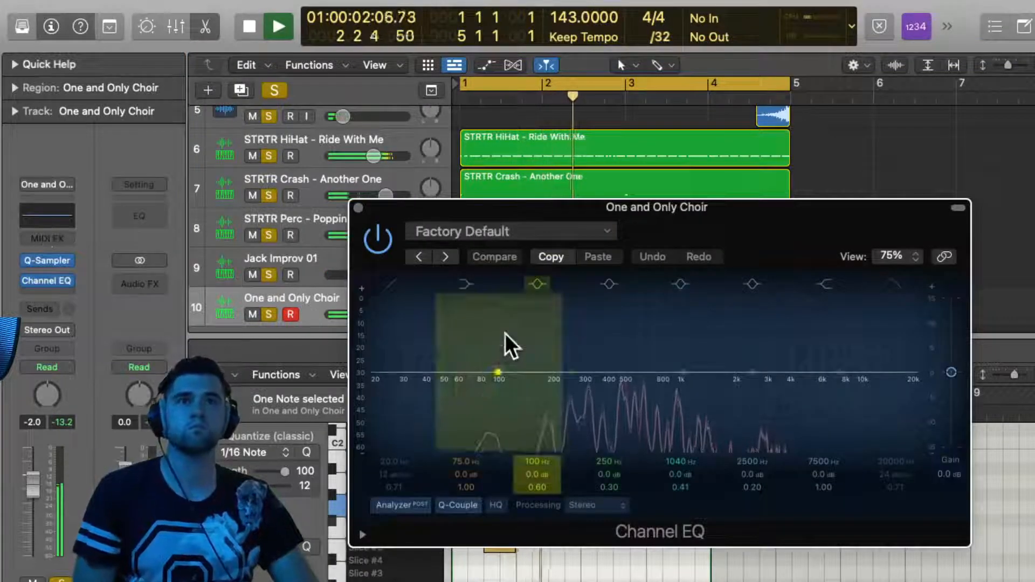
left_click(393, 287)
mouse_move(376, 386)
left_mouse_down()
mouse_move(490, 376)
mouse_move(480, 389)
mouse_move(519, 391)
mouse_move(499, 385)
left_mouse_up()
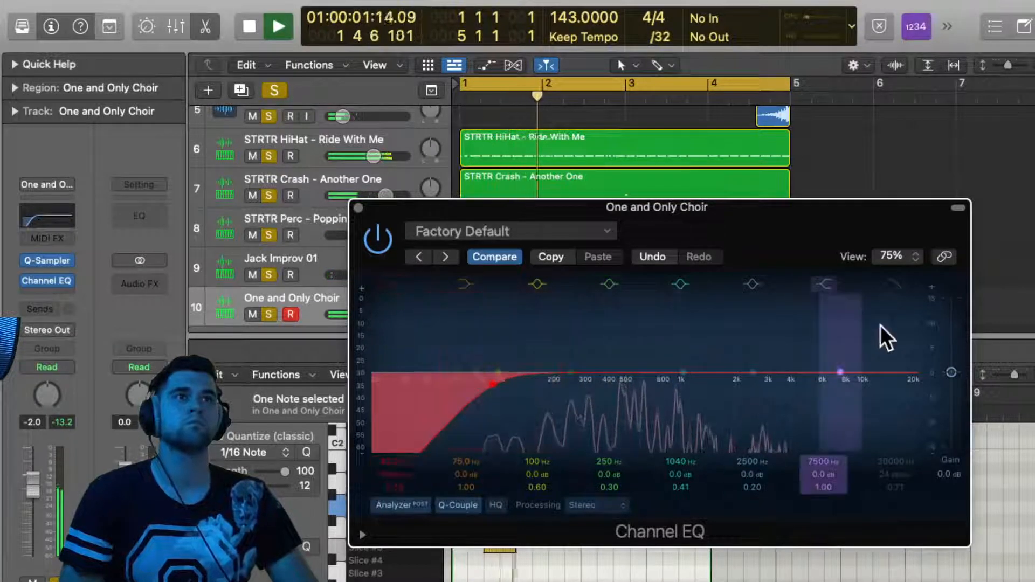
Set the choir EQ's high cut to 20000 Hz, boost 7000 Hz by 2.1 dB, and cut 1160 Hz by 2.3 dB
left_click_drag(908, 381, 775, 383)
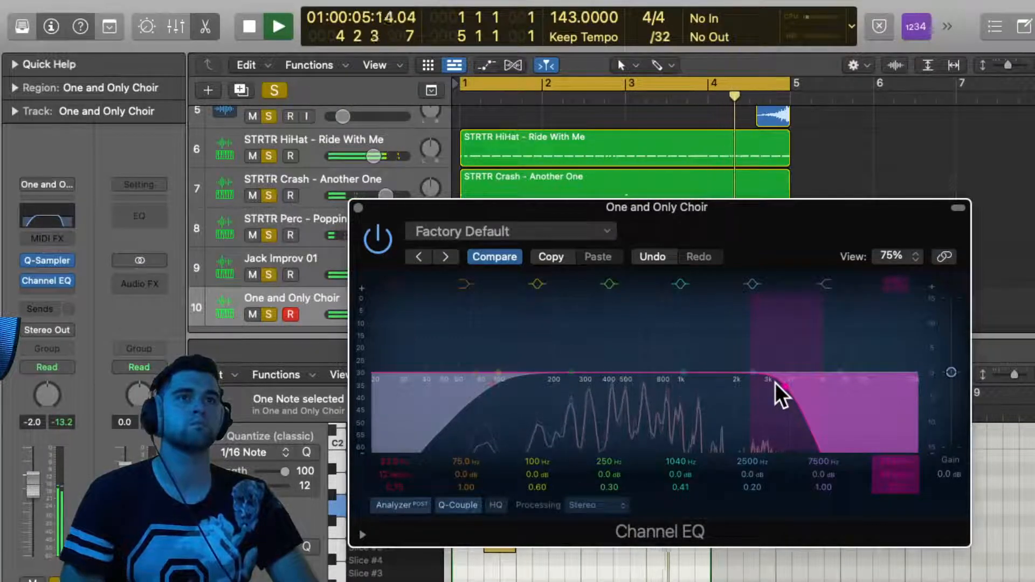
left_click_drag(775, 383, 905, 397)
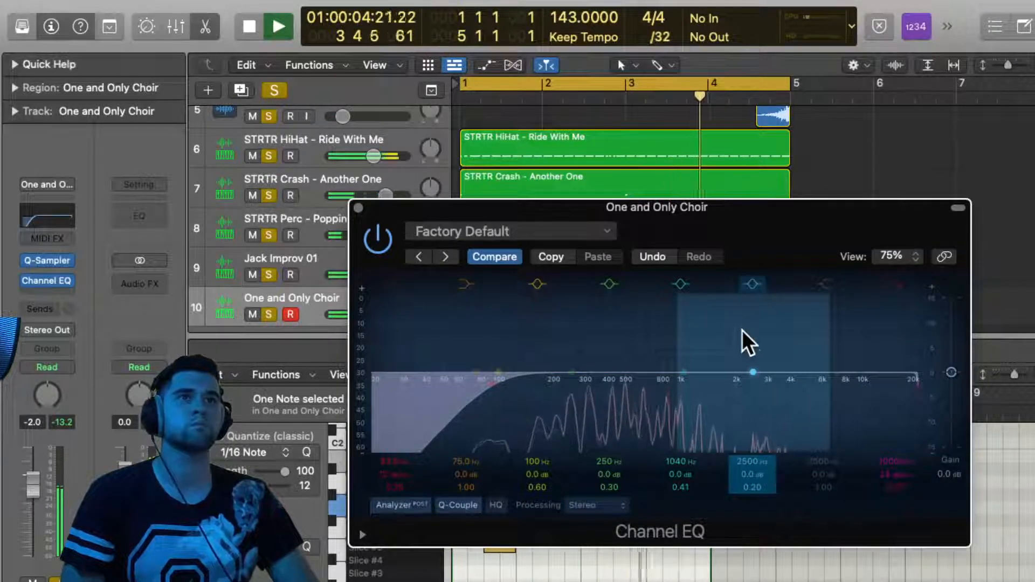
left_click_drag(748, 372, 826, 349)
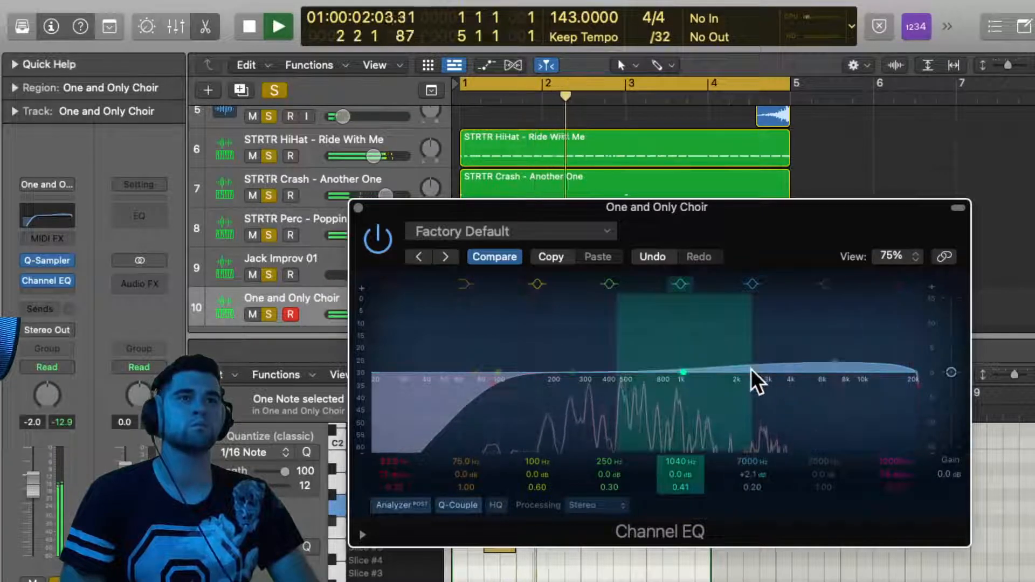
left_click_drag(744, 366, 754, 380)
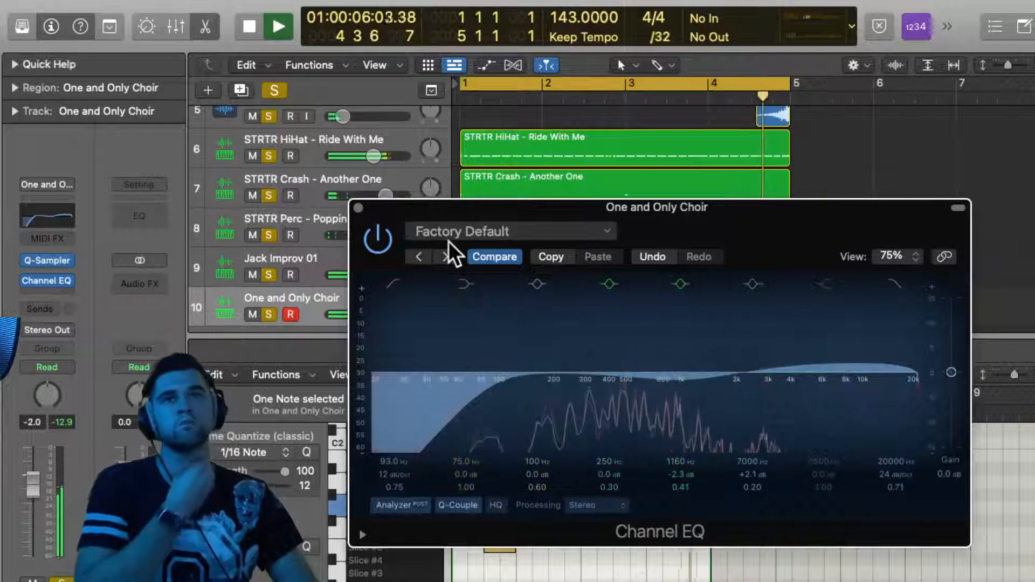
left_click(358, 207)
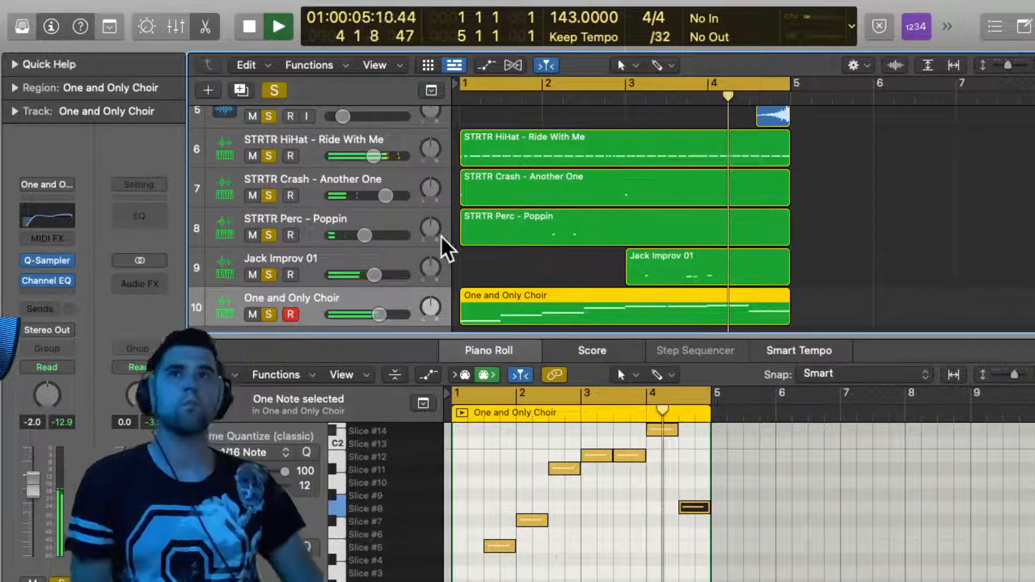
scroll(440, 242, "up", 2)
scroll(441, 243, "down", 3)
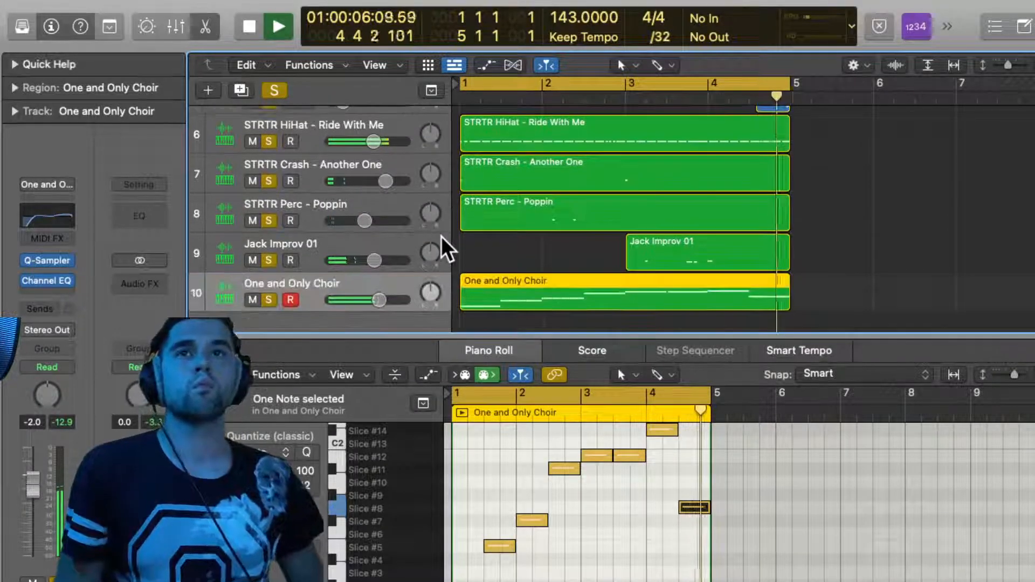
left_click(54, 260)
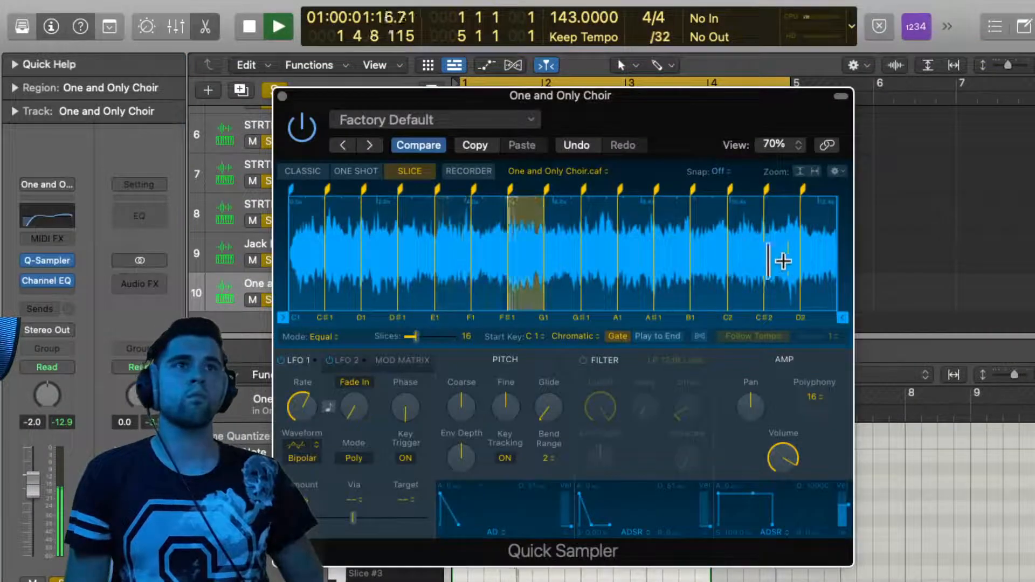
left_click(281, 95)
left_click(46, 260)
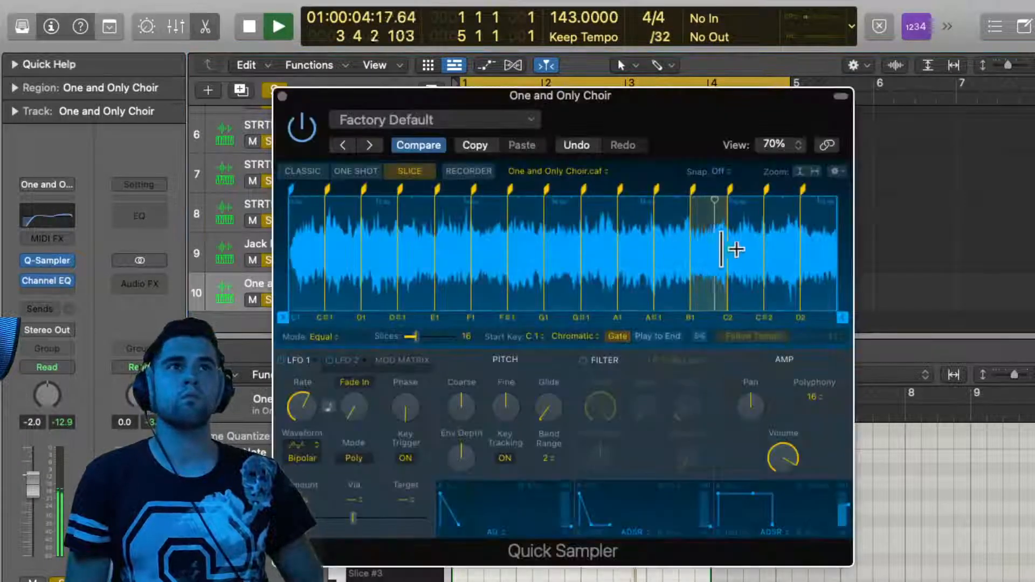
left_click(277, 97)
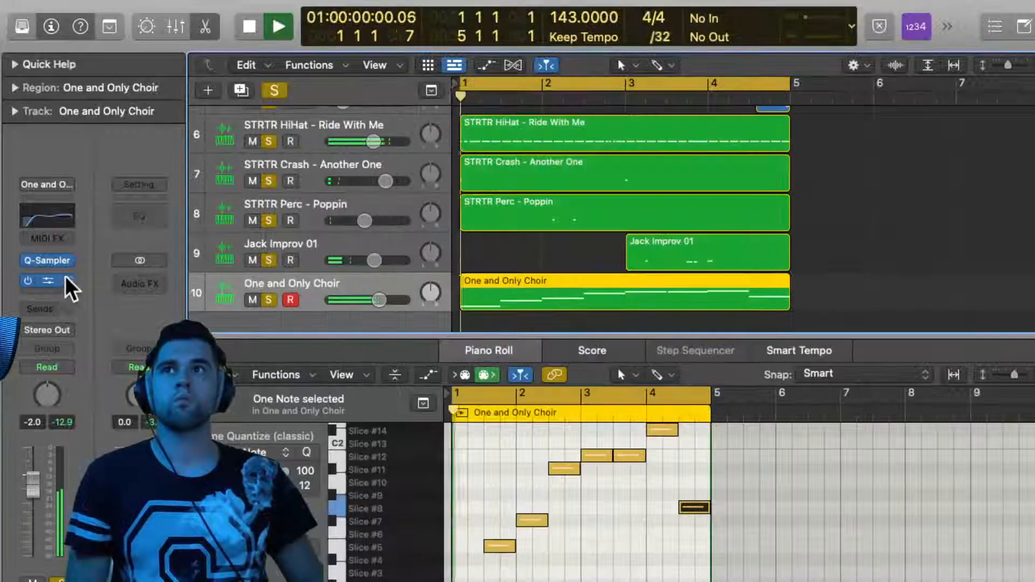
left_click(42, 285)
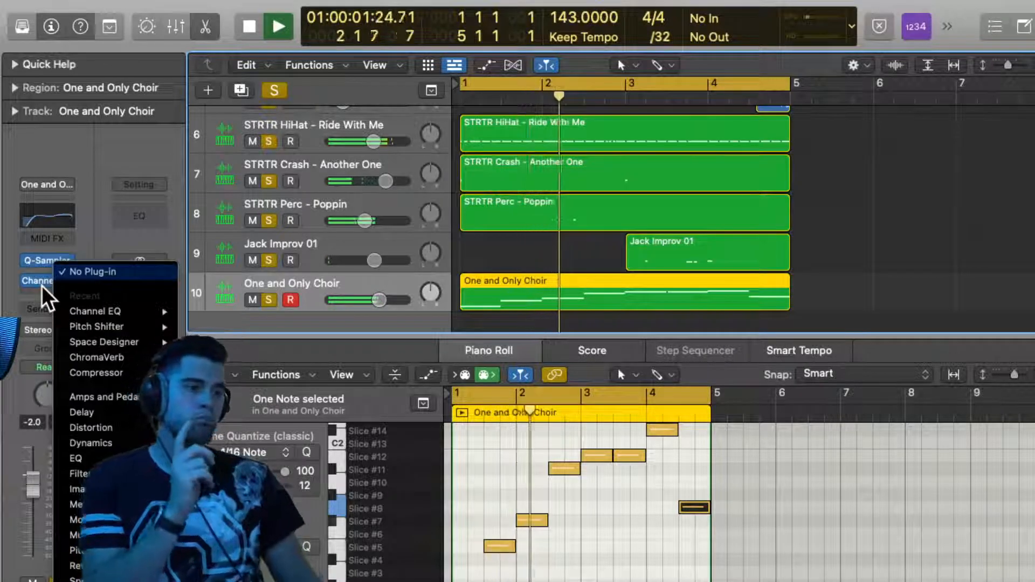
left_click(75, 230)
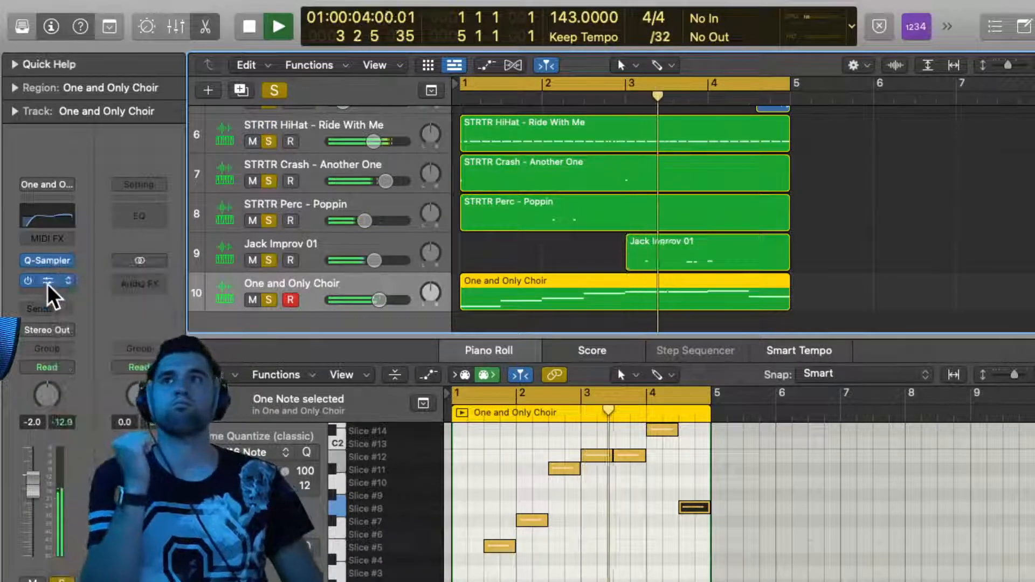
Lower the choir EQ's high cut to about 6 kHz, set the midrange cut to -5.2 dB at 790 Hz, and stop playback
left_click(48, 281)
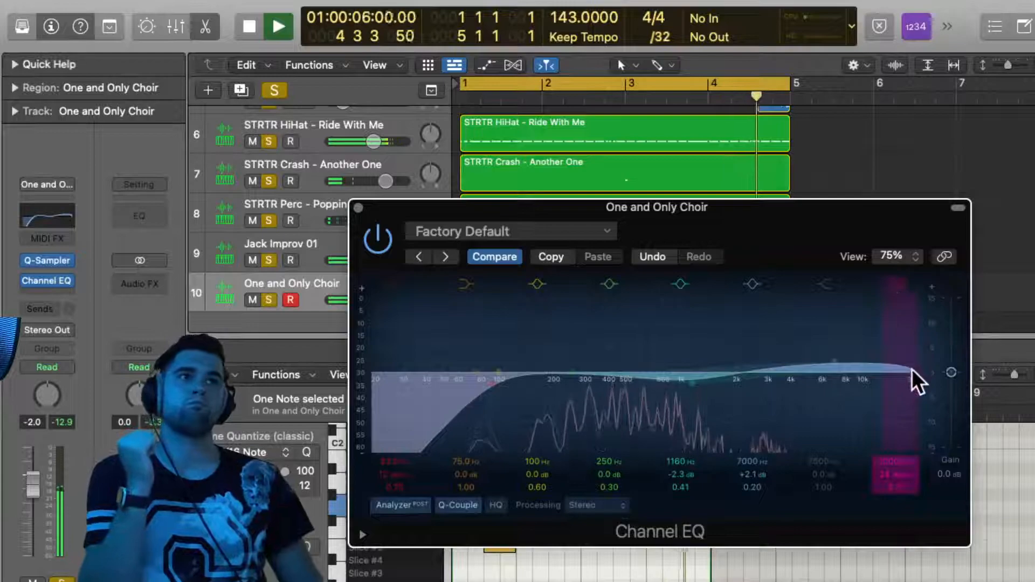
left_click_drag(911, 385, 843, 379)
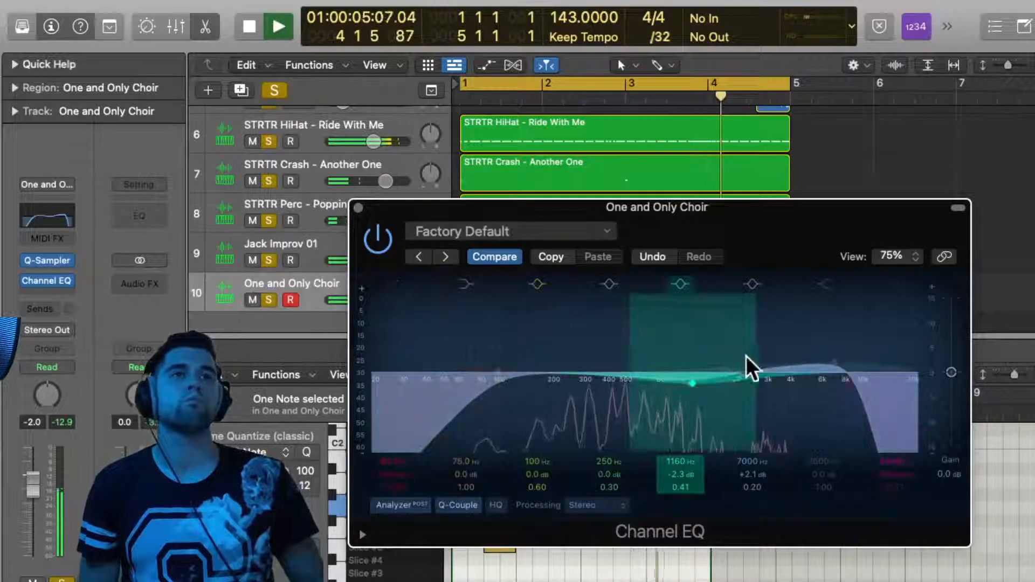
left_click_drag(855, 399, 817, 385)
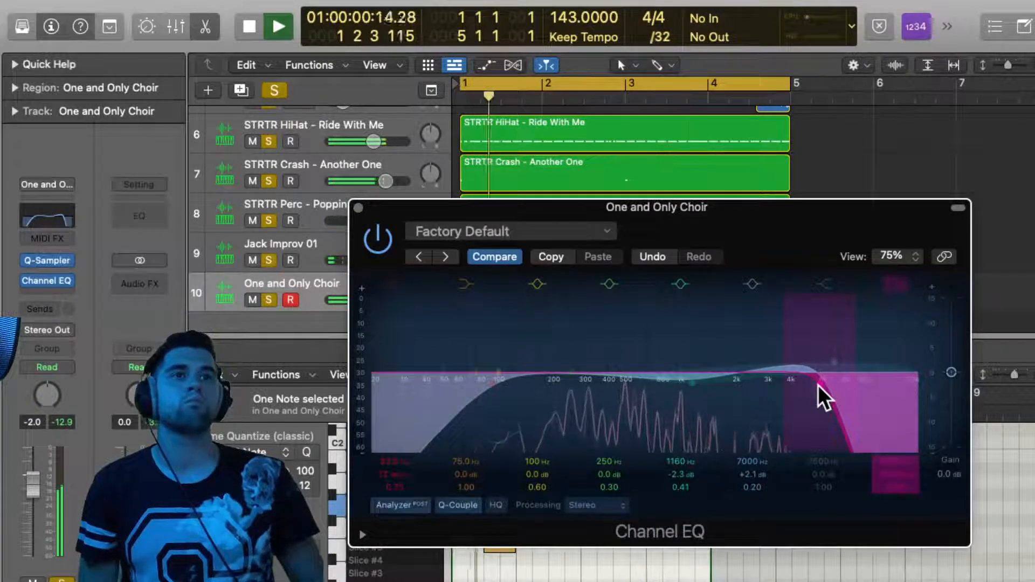
left_click_drag(757, 364, 661, 400)
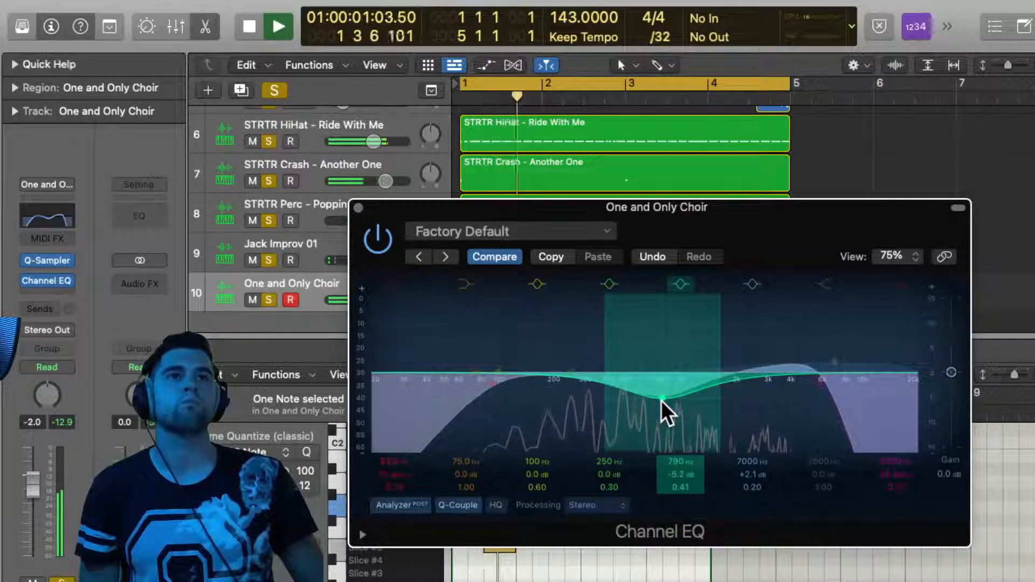
left_click(357, 207)
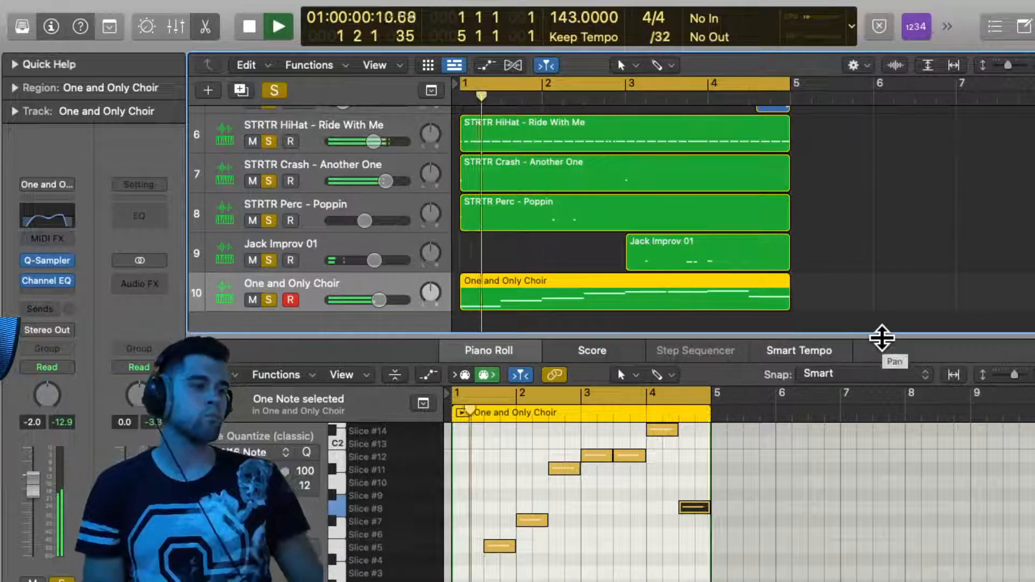
key("space")
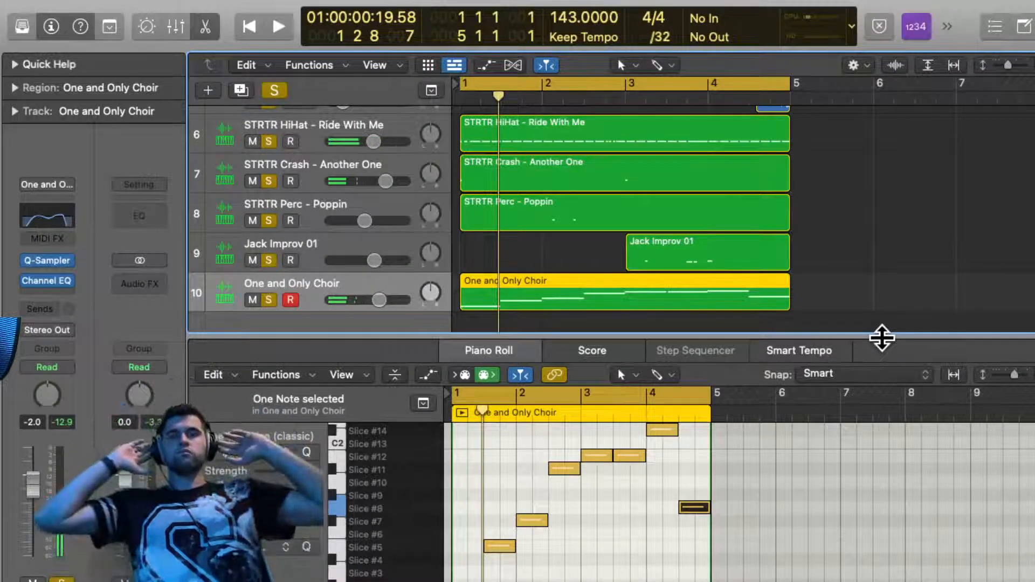
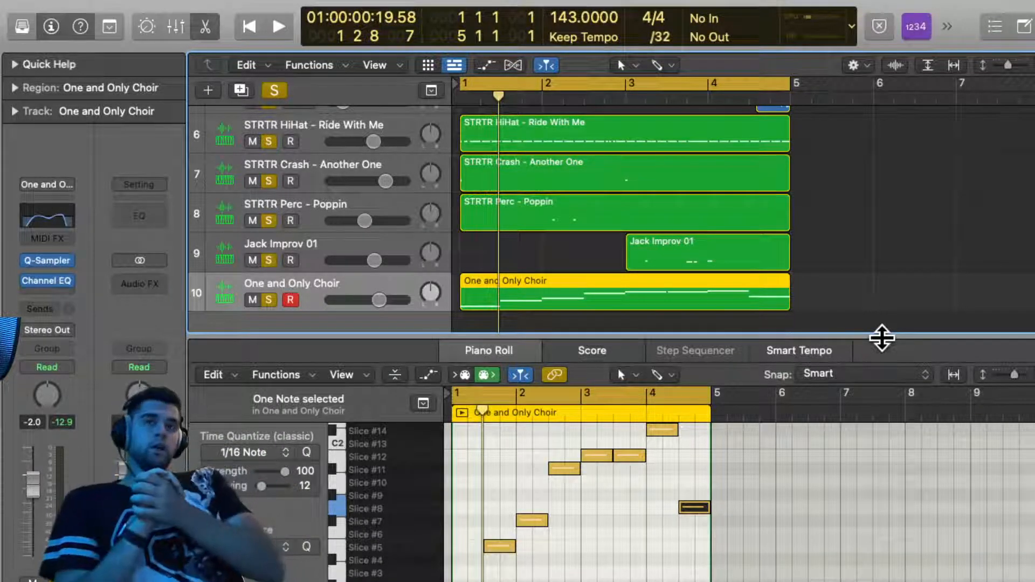
Set the amp envelope's attack to 0.09 ms in the choir's Quick Sampler and check it during playback
left_click(40, 254)
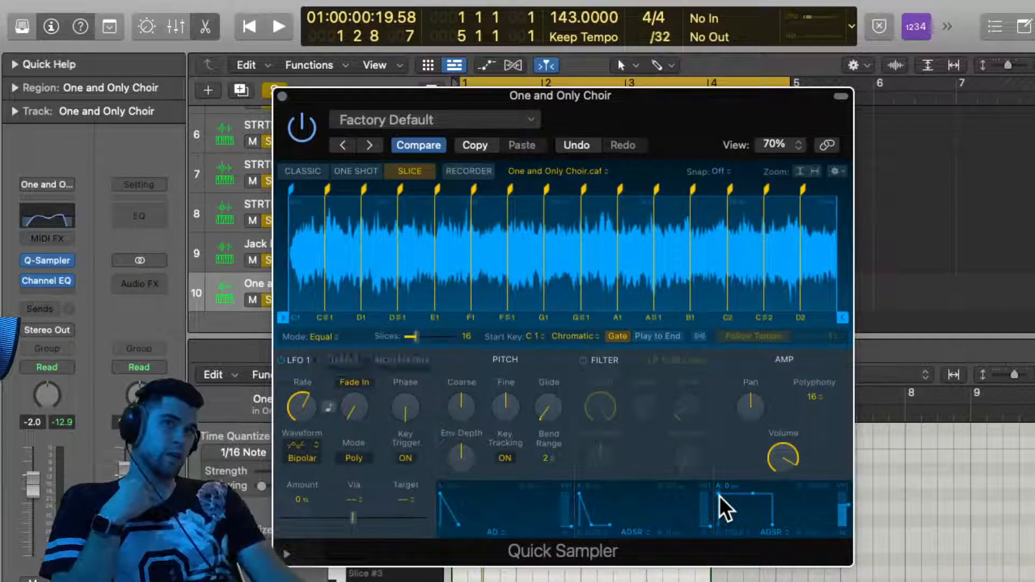
left_click_drag(719, 495, 722, 496)
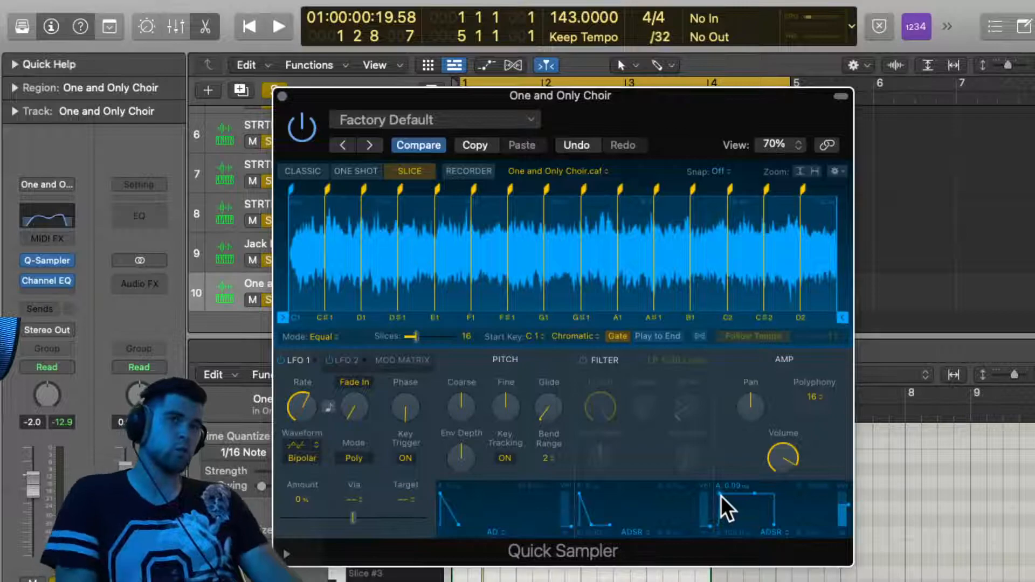
key("space")
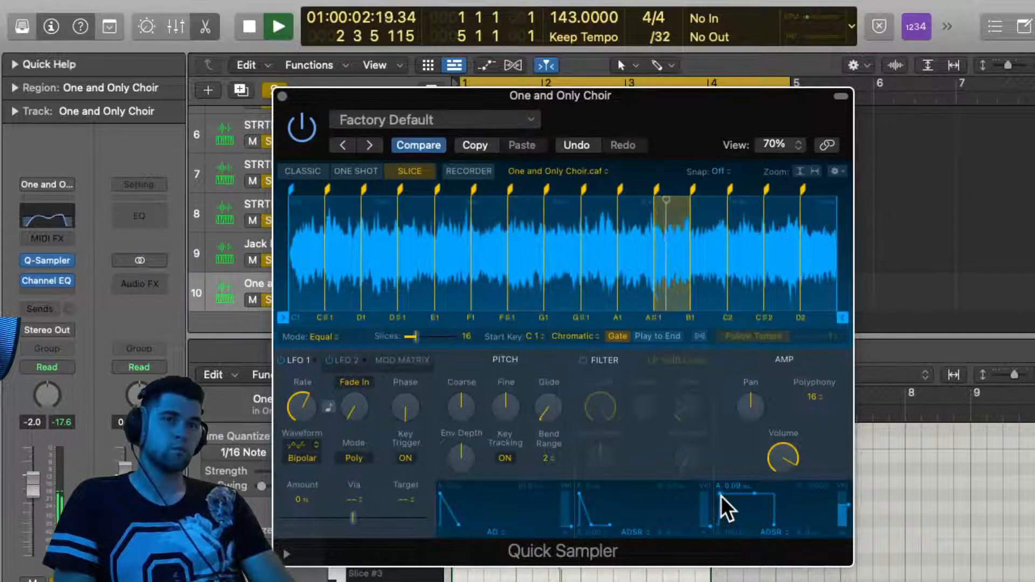
key("space")
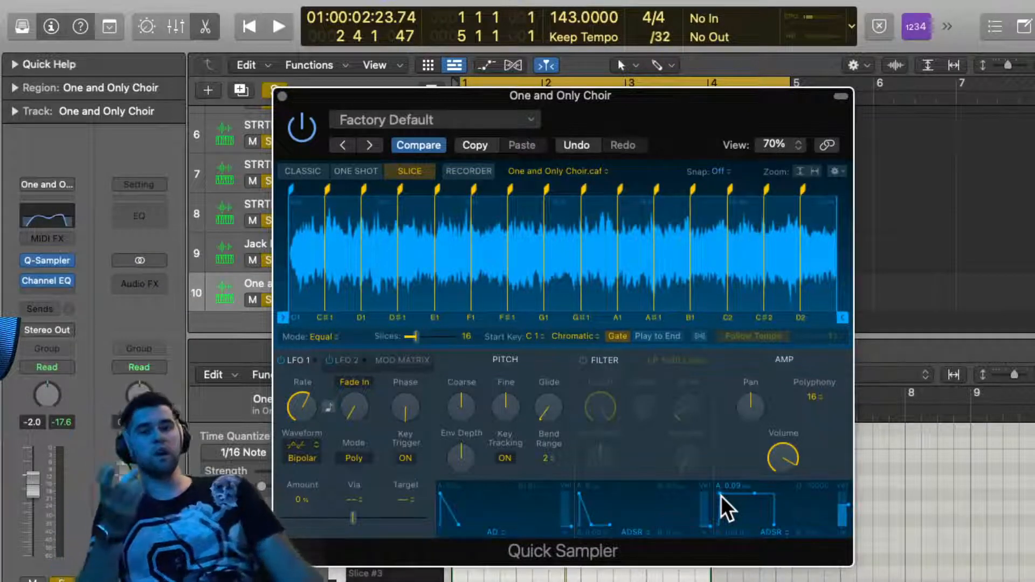
key("space")
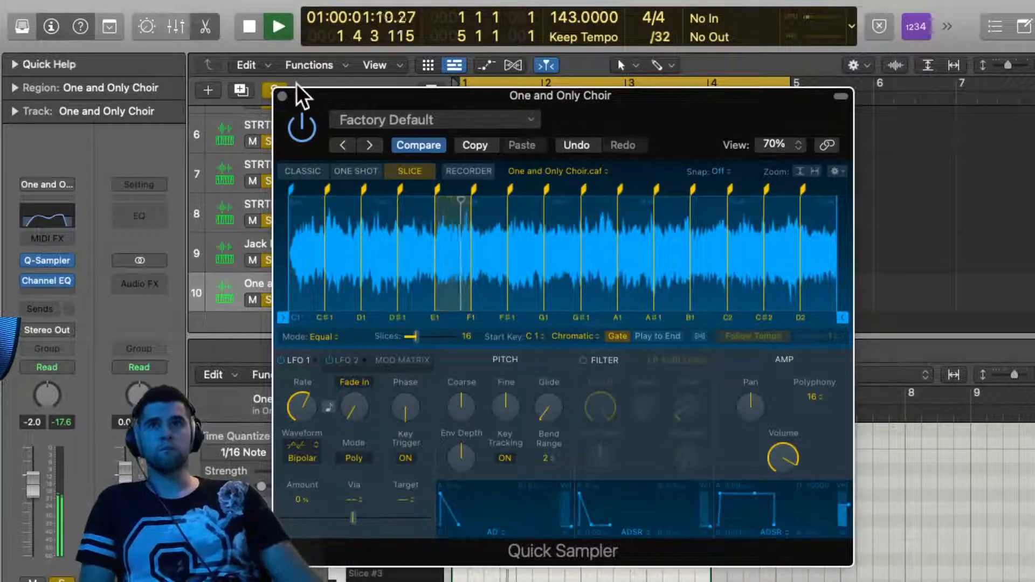
left_click(281, 96)
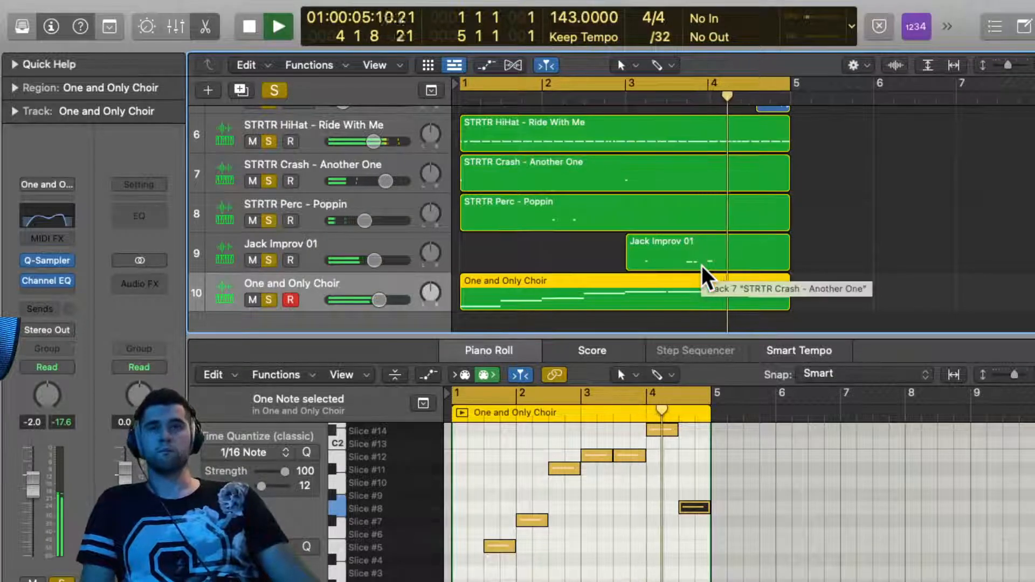
Pan the Jack Improv 01 track to the right, raise its volume slightly, and stop playback after listening
mouse_move(430, 253)
left_mouse_down()
mouse_move(429, 229)
mouse_move(432, 240)
left_mouse_up()
left_click_drag(374, 261, 377, 260)
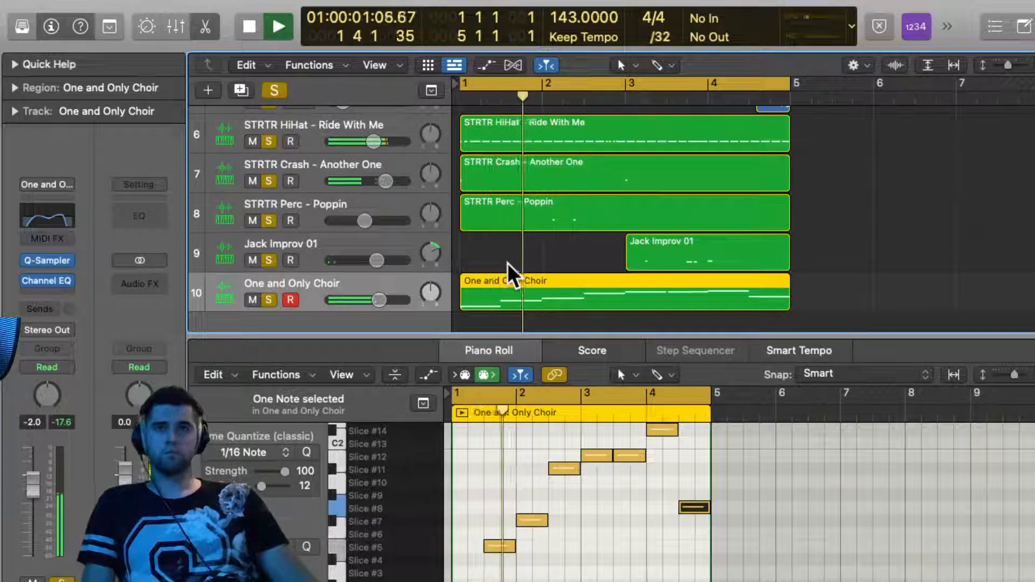
scroll(507, 263, "up", 2)
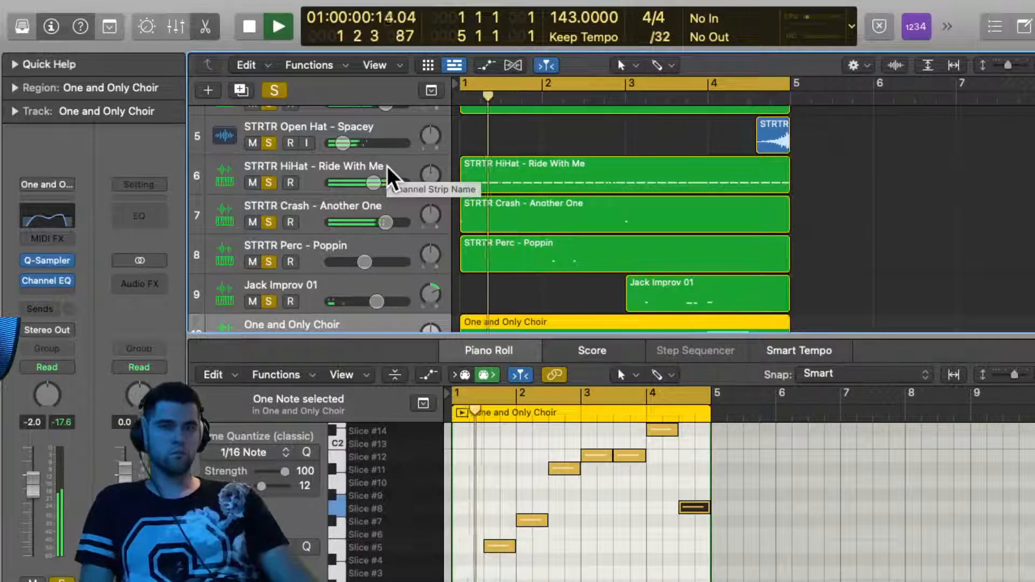
scroll(387, 166, "up", 4)
scroll(387, 165, "down", 6)
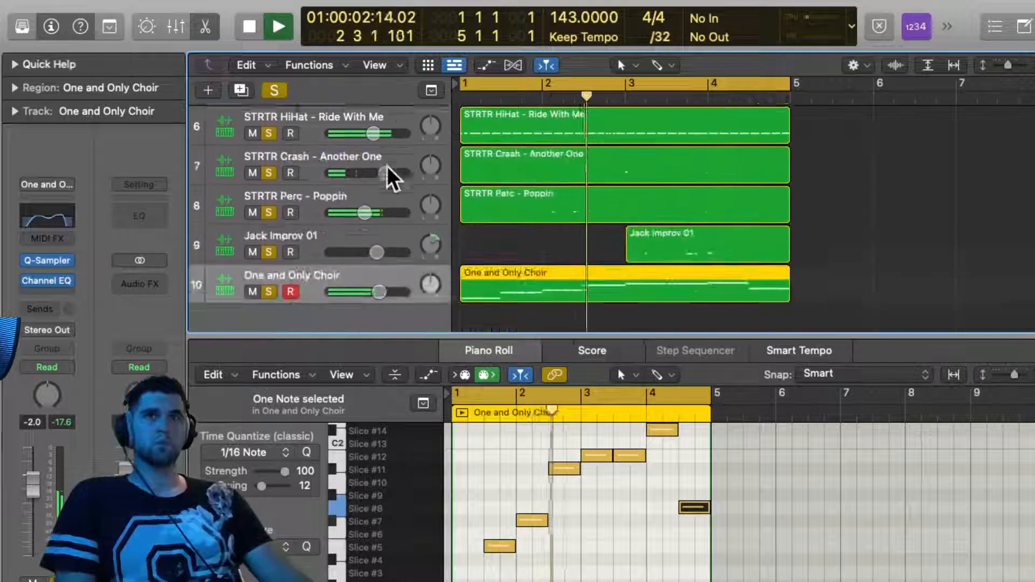
key("space")
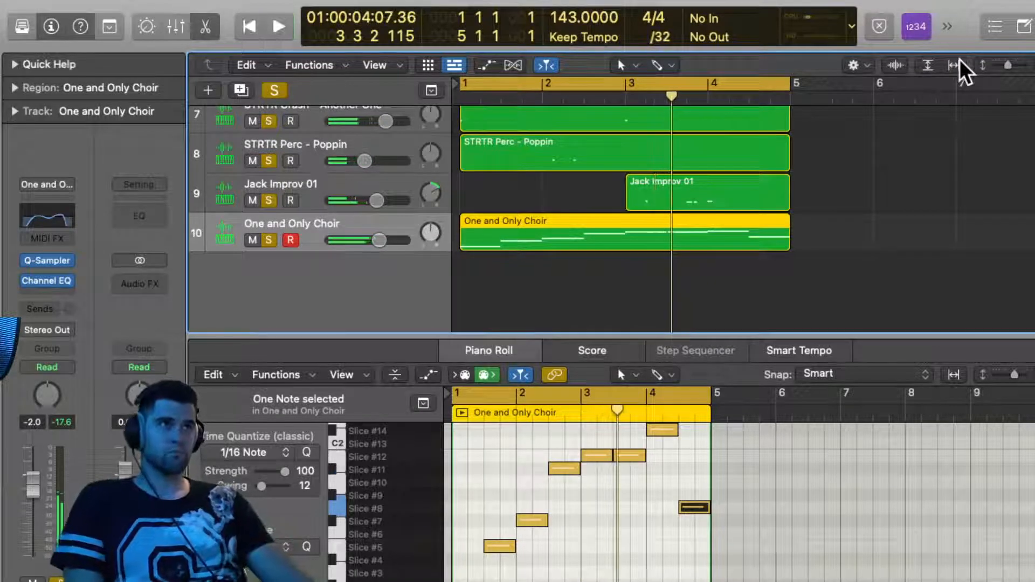
Open the Loop Browser and mark the One and Only Choir and Jack Improv 01 loops as favorites
key("o")
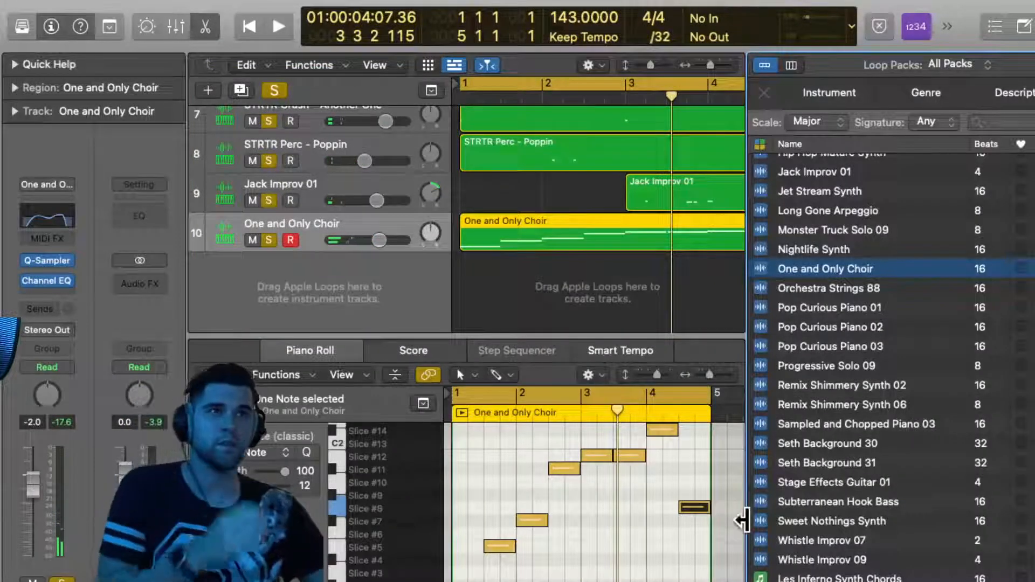
left_click(1020, 268)
scroll(1017, 266, "up", 3)
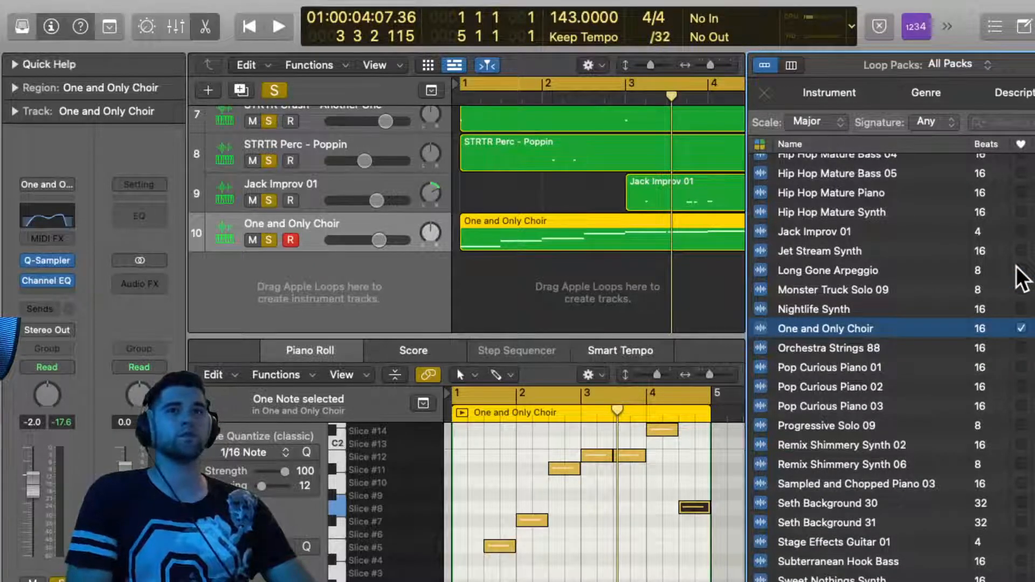
scroll(1016, 266, "up", 10)
scroll(1017, 266, "up", 9)
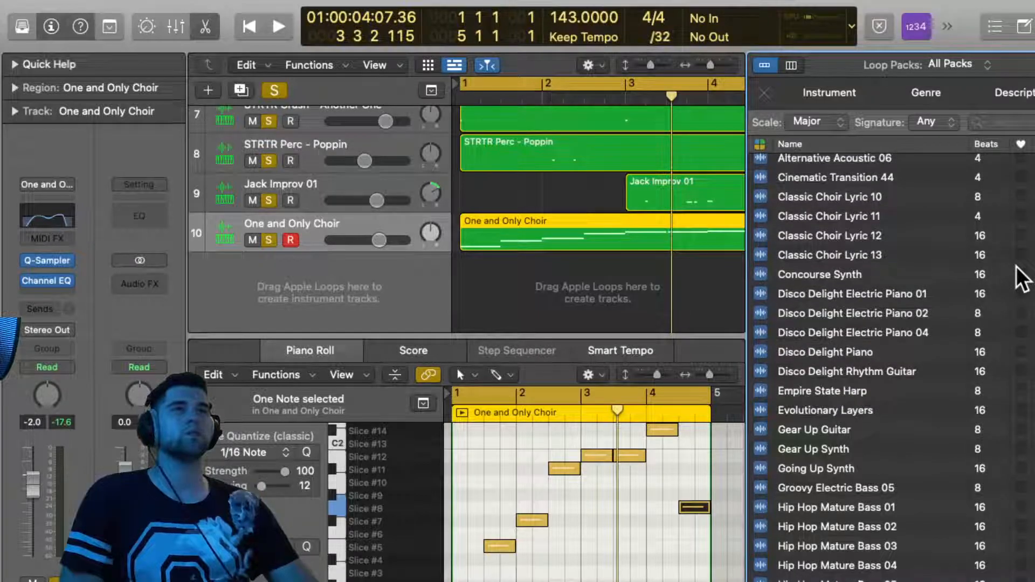
scroll(1022, 278, "up", 3)
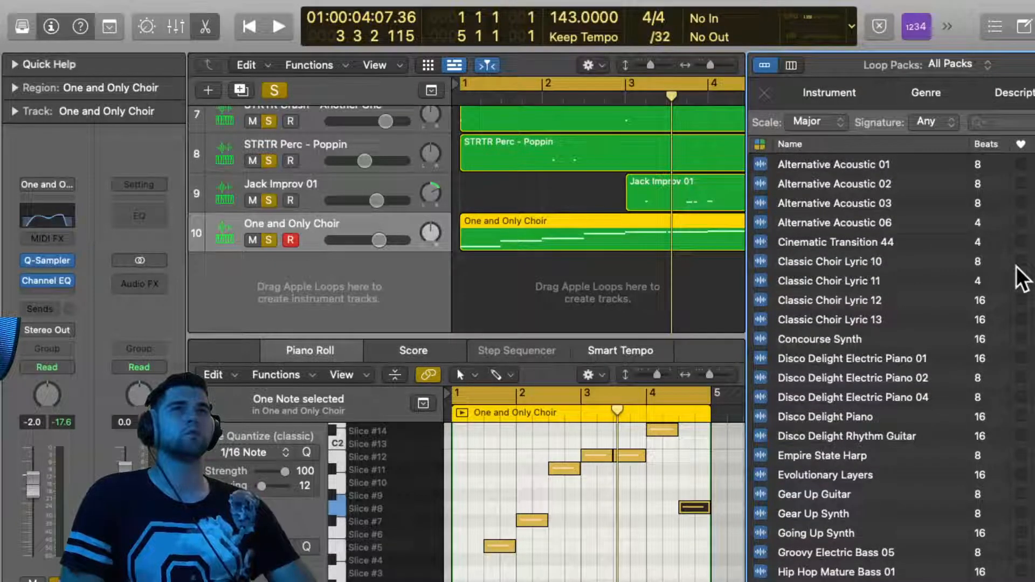
scroll(1021, 277, "down", 12)
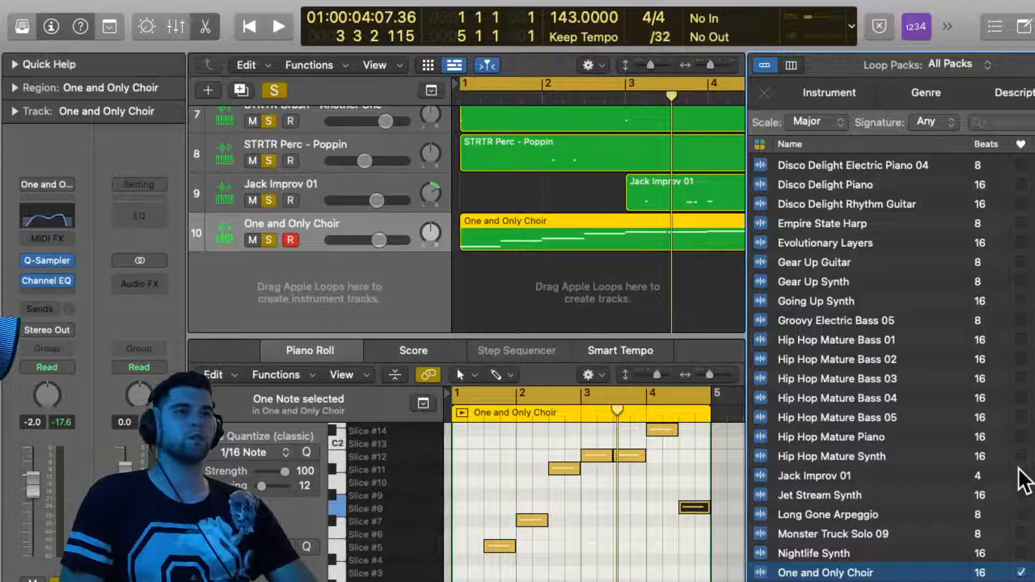
left_click(1022, 475)
Audition the Orchestra Strings 88, Pop Curious Piano 01 and Pop Curious Piano 02 loops on their own
scroll(1025, 486, "down", 10)
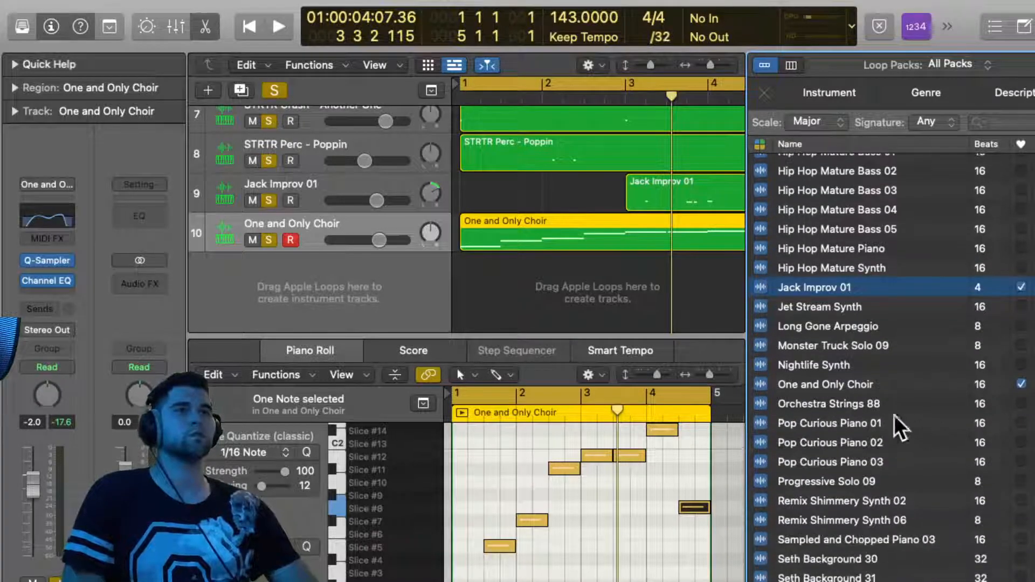
left_click(875, 403)
scroll(874, 401, "down", 4)
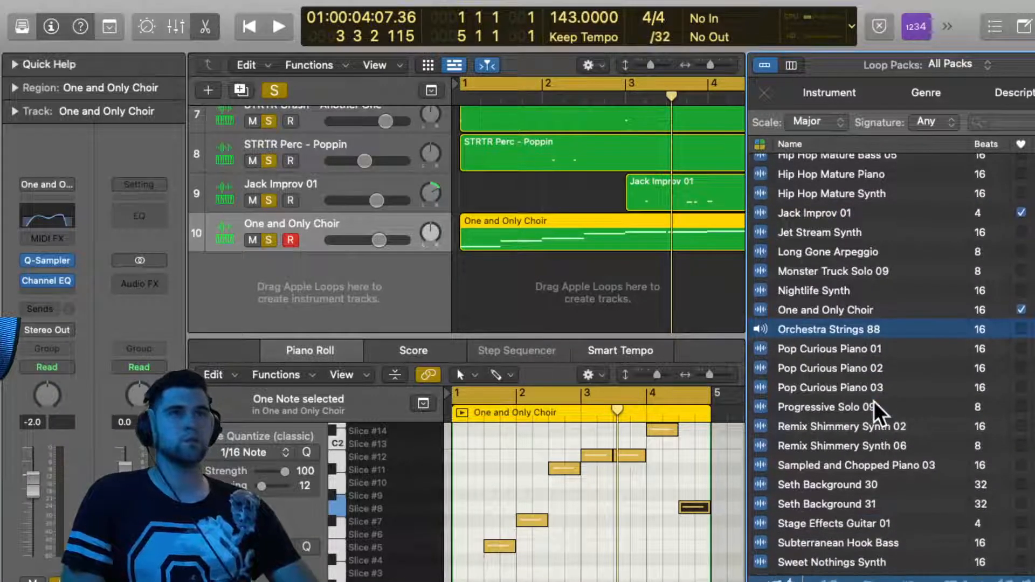
left_click(879, 354)
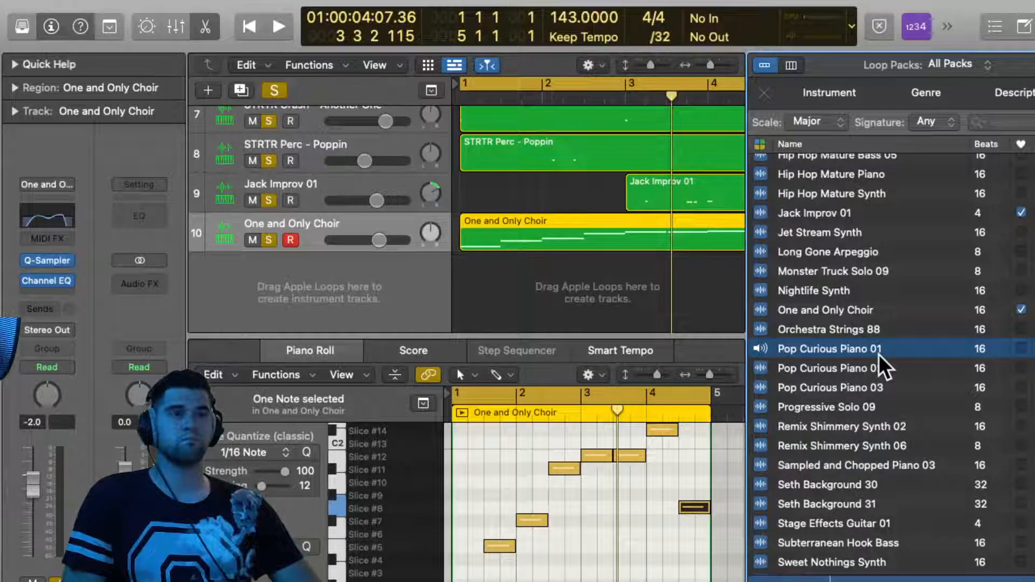
key("Down")
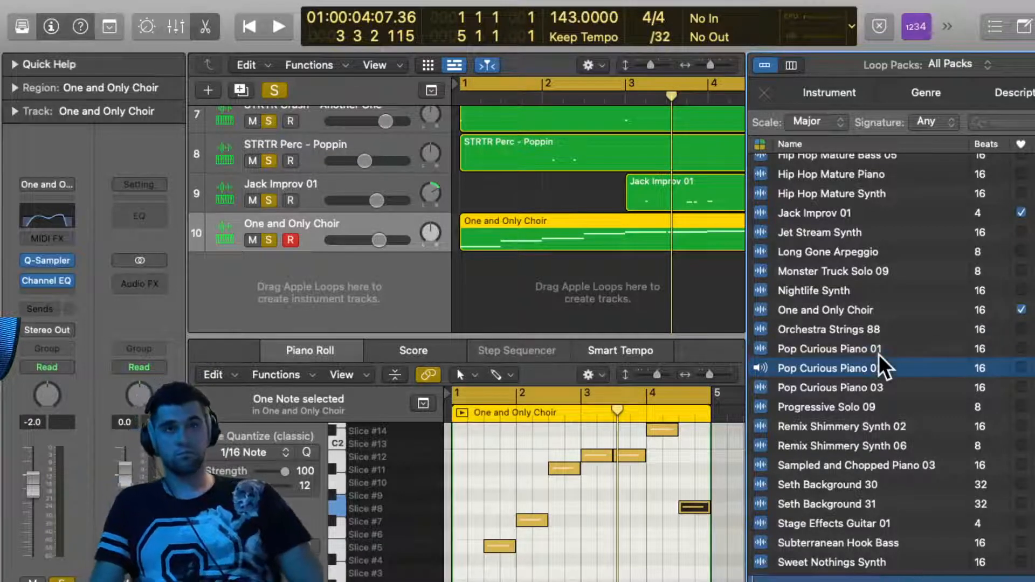
Play the beat and audition each loop against it, from Pop Curious Piano 03 through Les Inferno Synth Pluck
left_click(658, 265)
key("space")
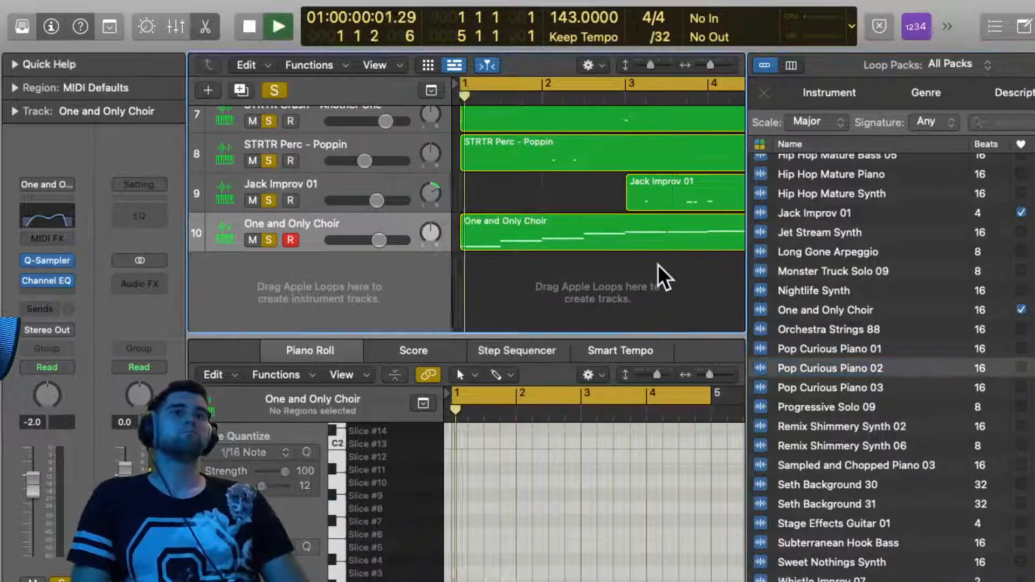
left_click(816, 380)
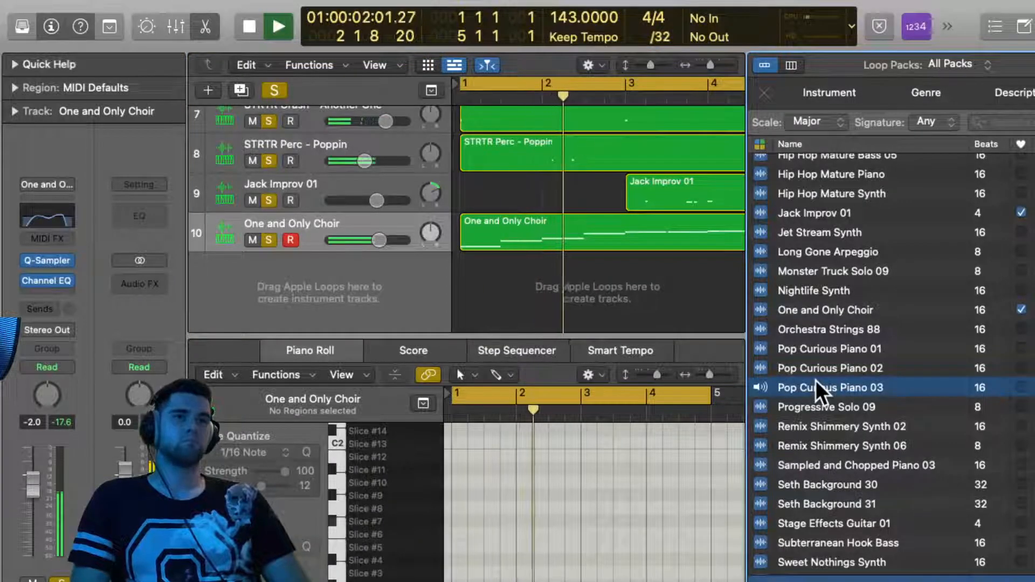
key("Down")
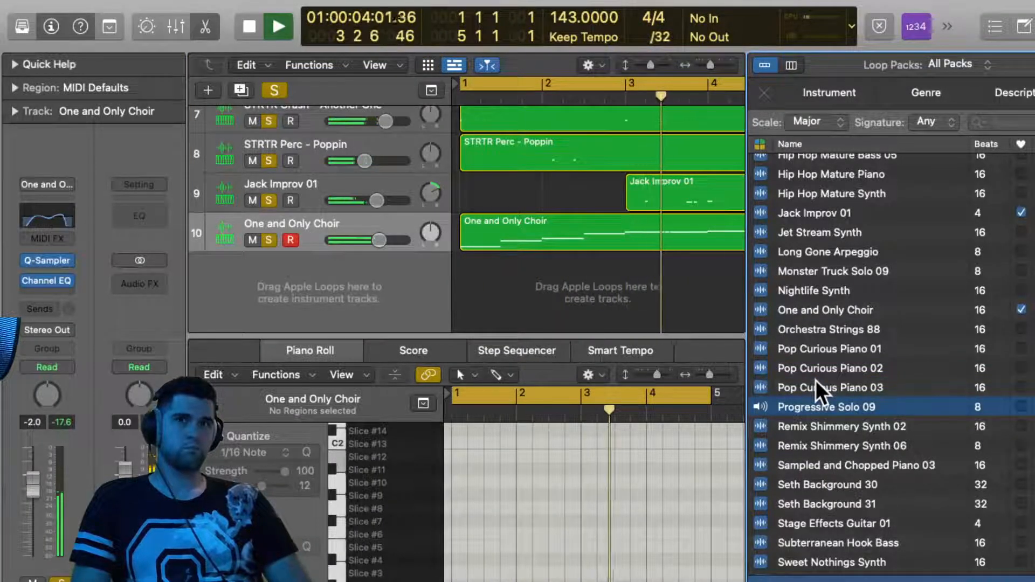
key("Down")
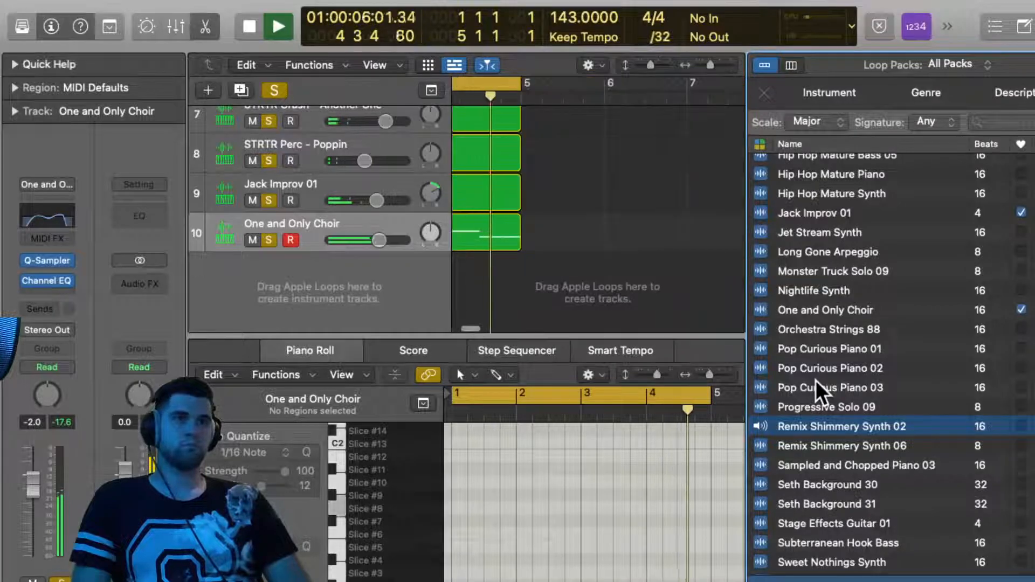
key("Down")
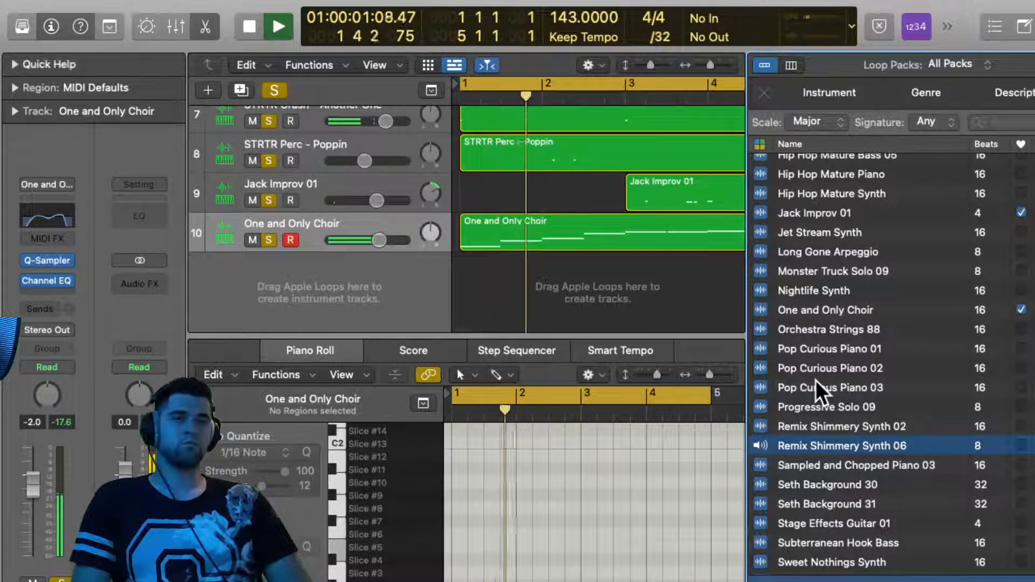
key("Down")
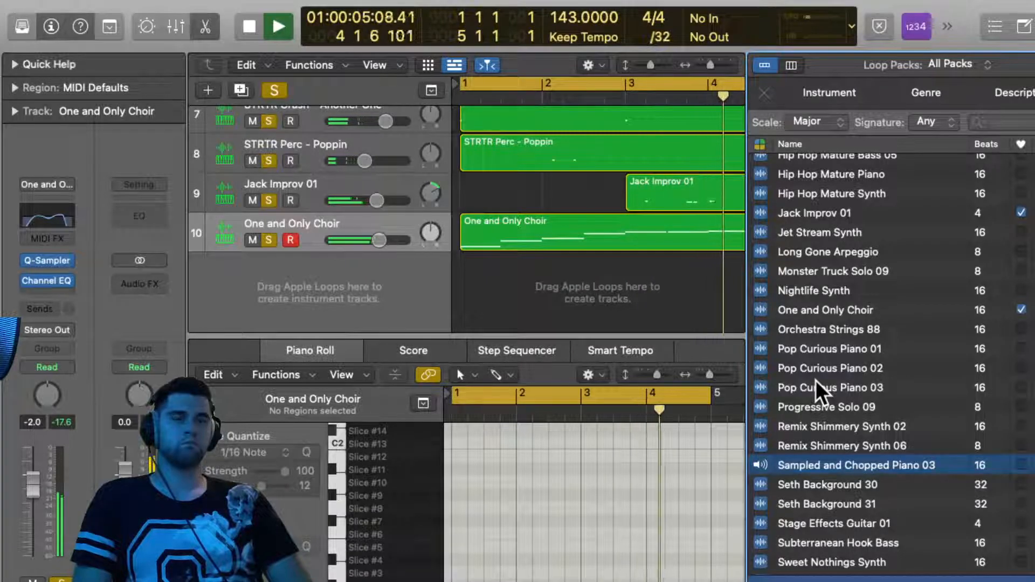
key("Down")
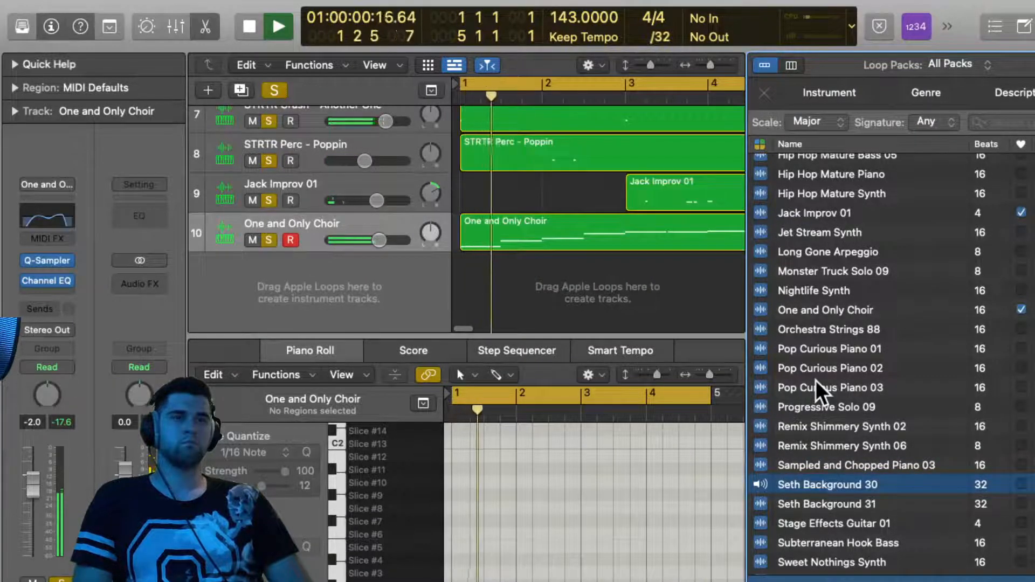
key("Down")
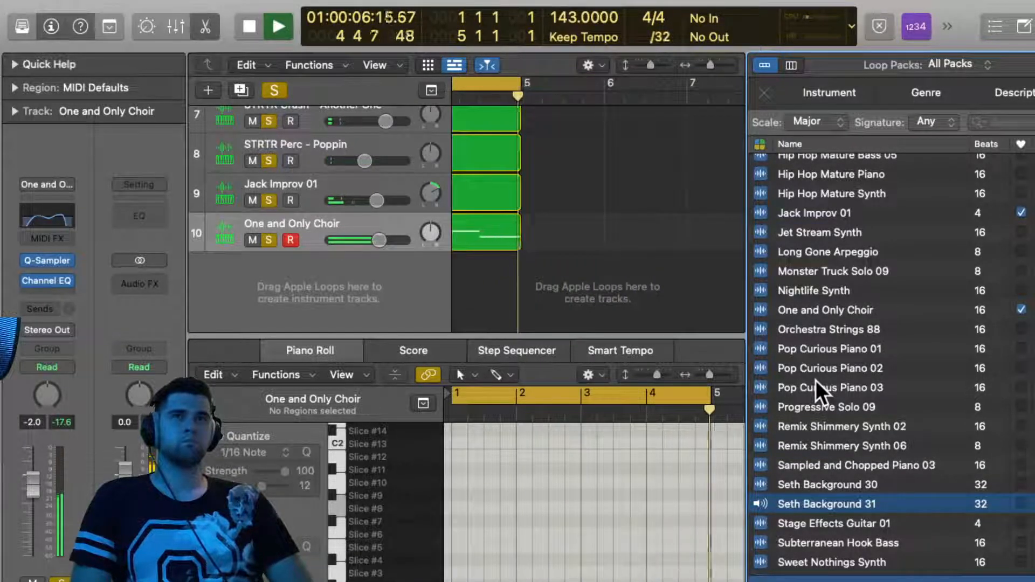
key("Down")
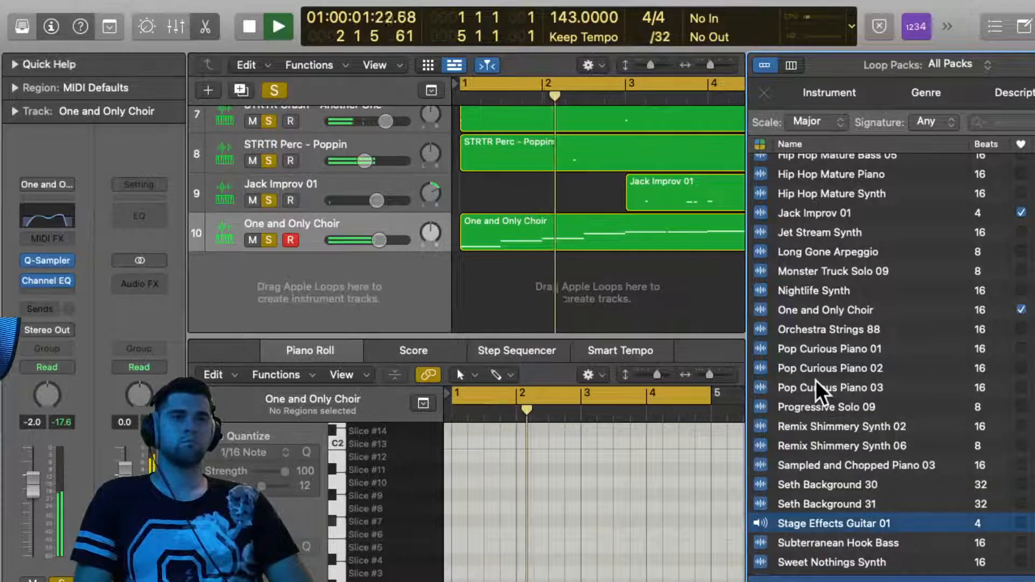
key("Down")
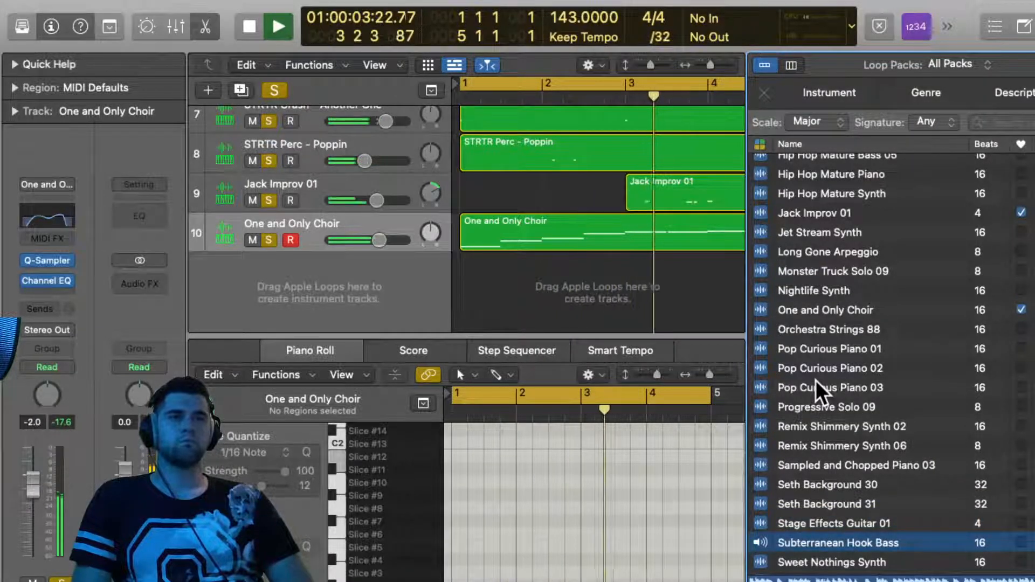
key("Down")
key("Down")
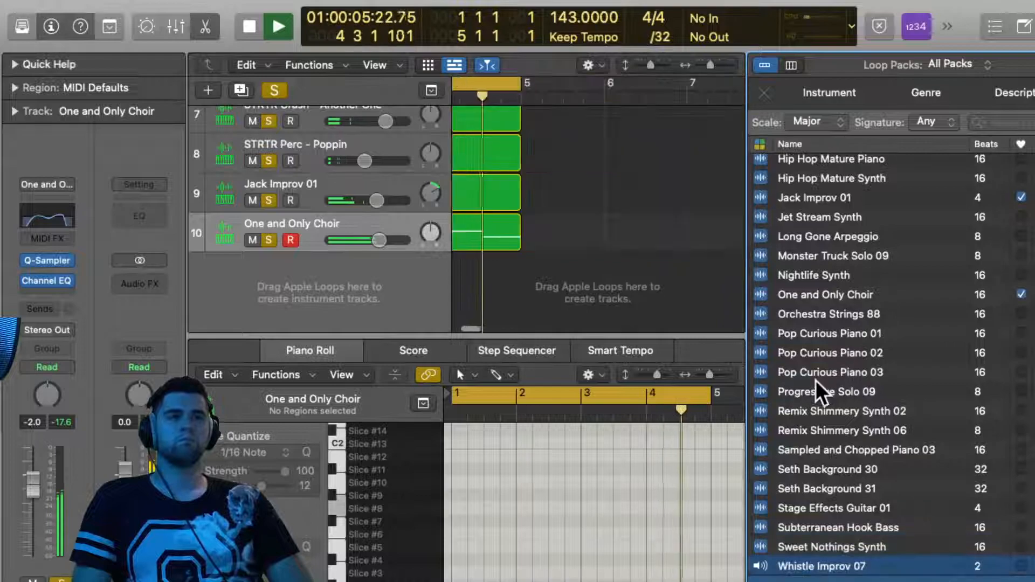
key("Down")
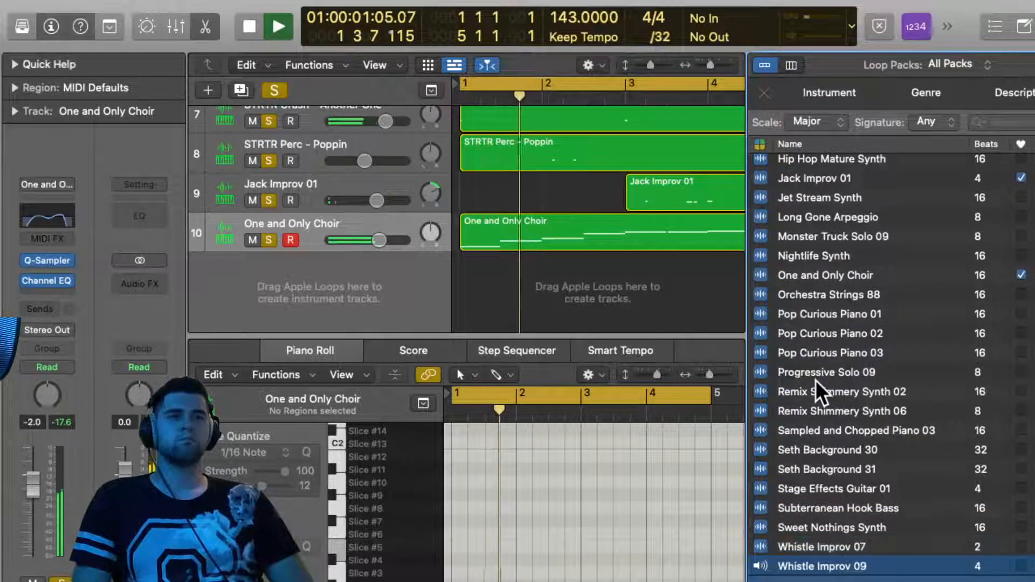
key("Down")
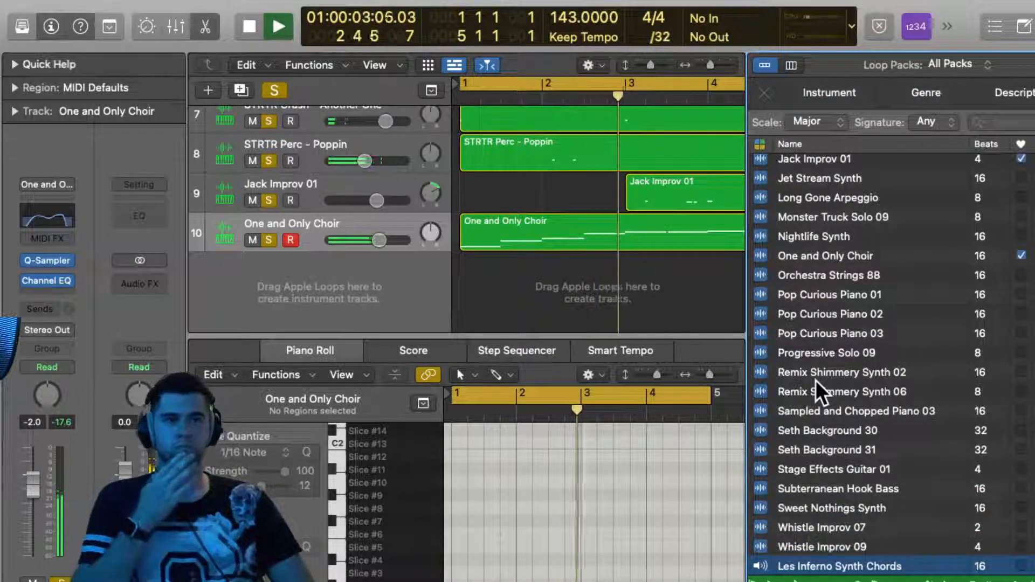
key("Down")
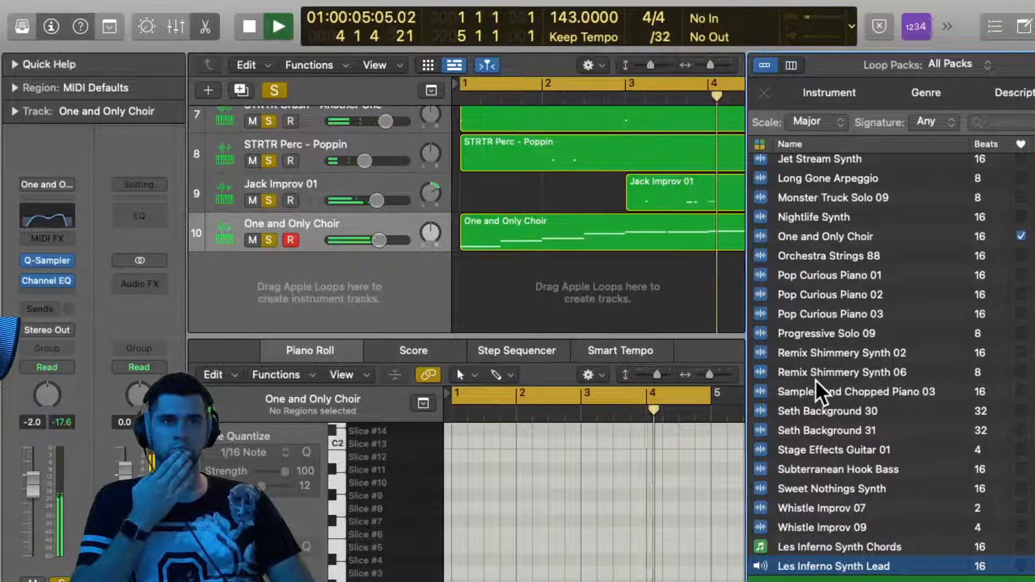
key("Down")
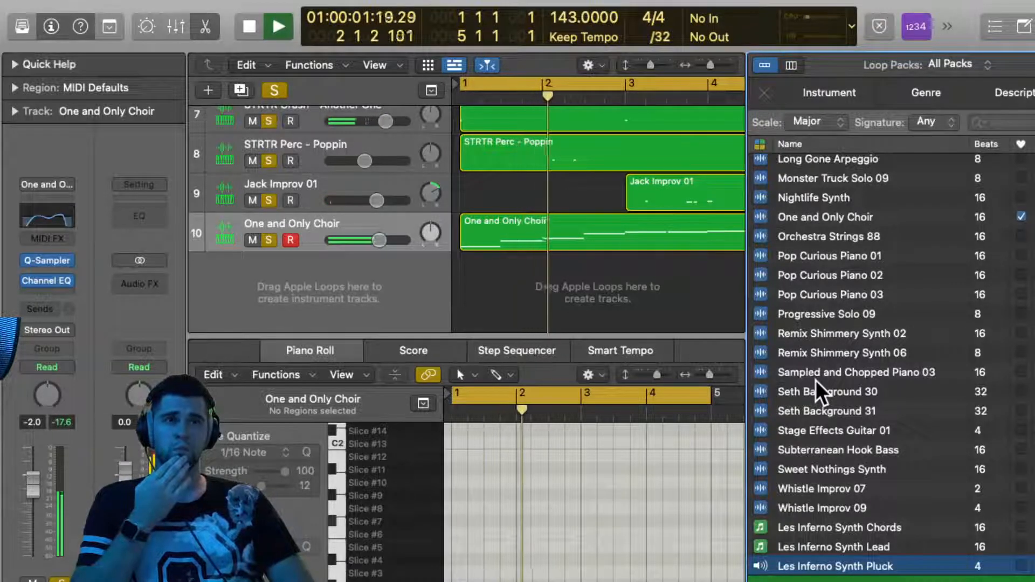
Add the Les Inferno Synth Pluck loop on a new track at bar 4 and solo that track to hear it in the beat
scroll(858, 539, "down", 1)
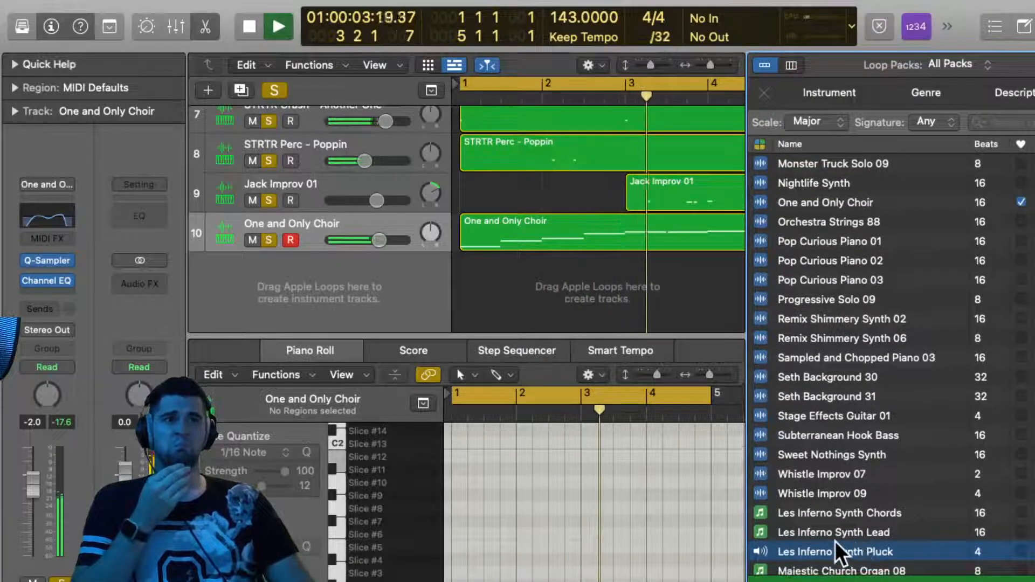
left_click_drag(582, 418, 462, 279)
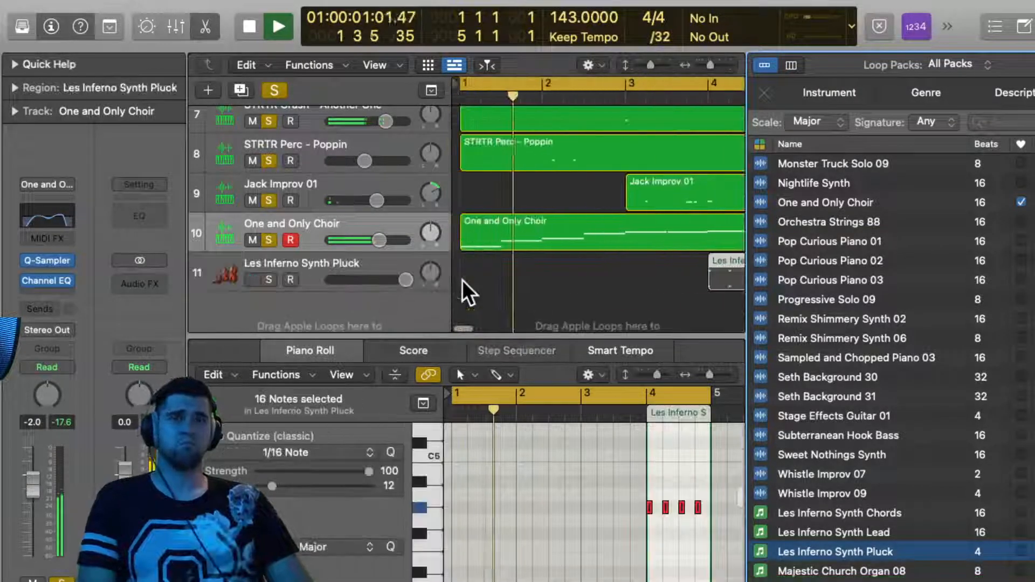
left_click(274, 279)
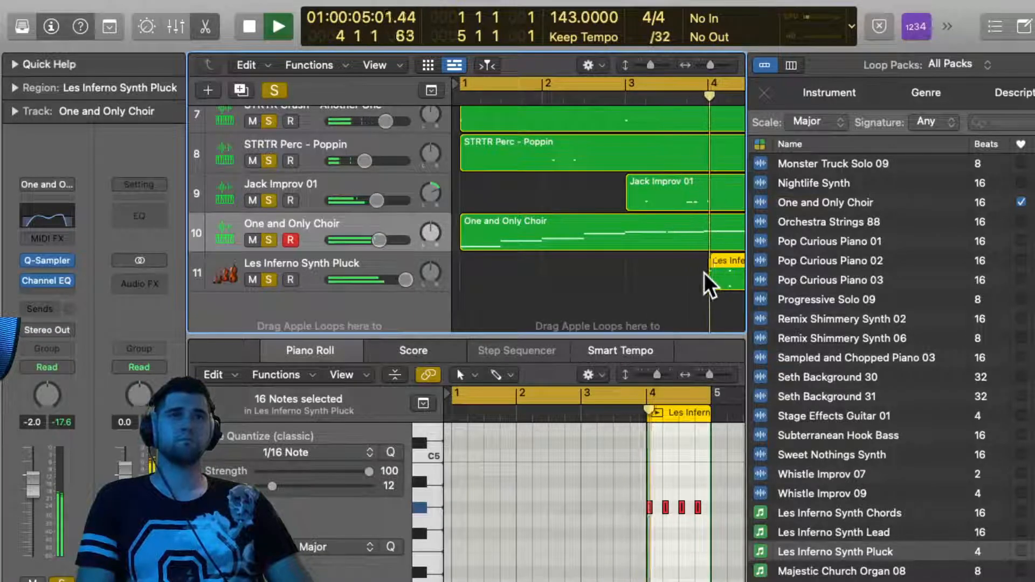
scroll(704, 272, "right", 3)
scroll(704, 272, "left", 1)
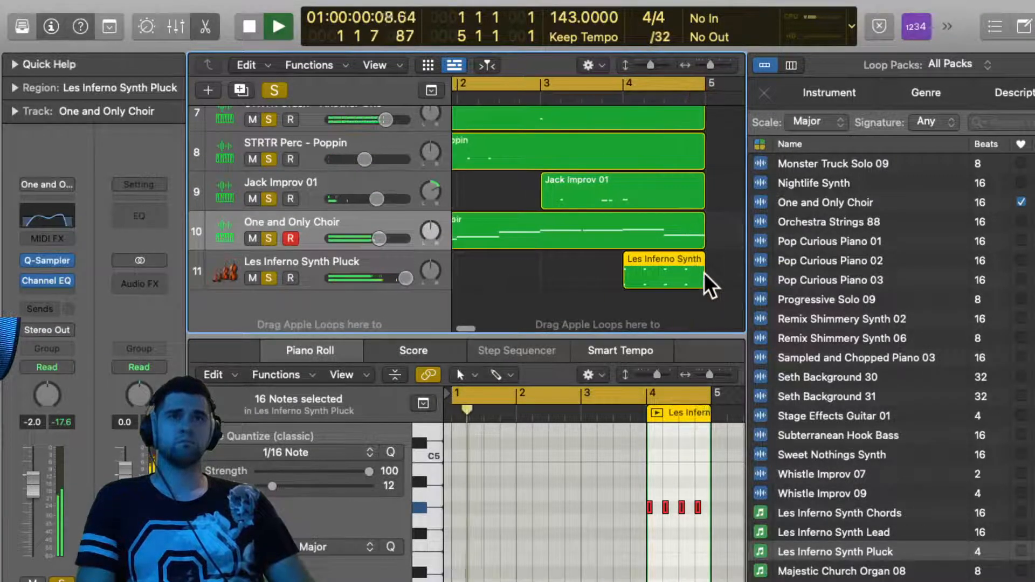
scroll(704, 273, "left", 1)
scroll(704, 273, "left", 1)
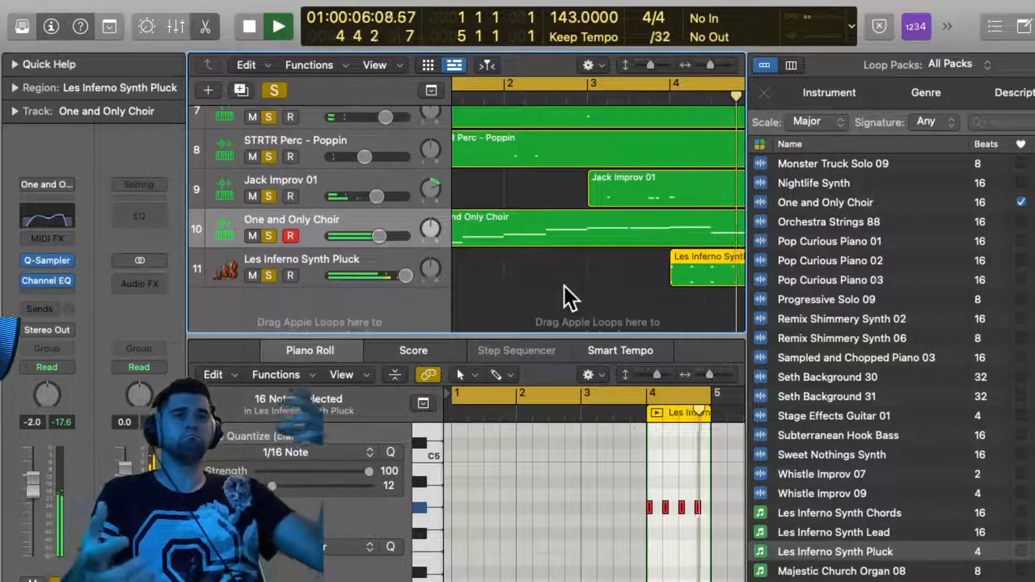
Lower the volume of the Les Inferno Synth Pluck track while the beat plays
left_click_drag(405, 276, 360, 263)
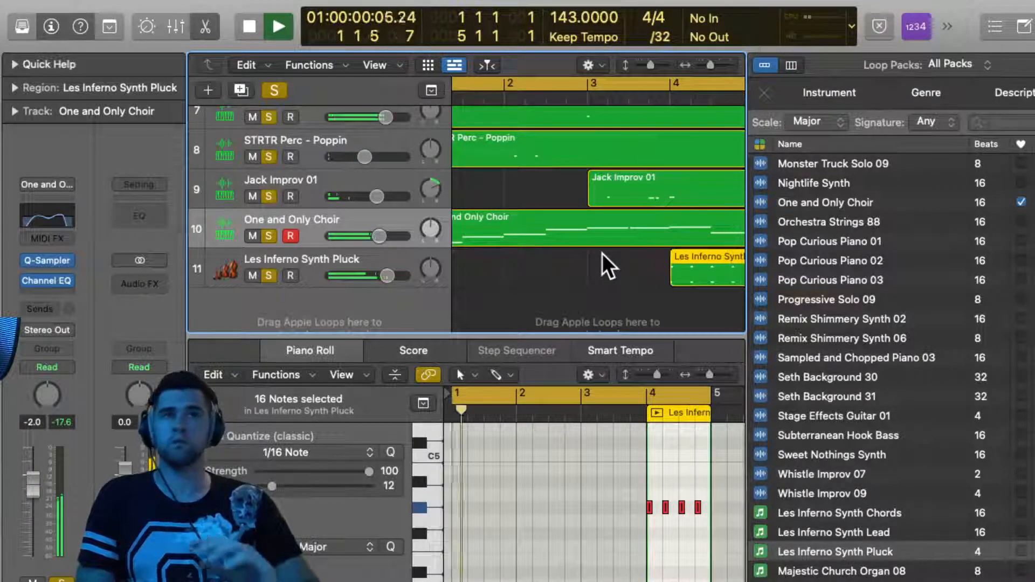
scroll(920, 550, "down", 3)
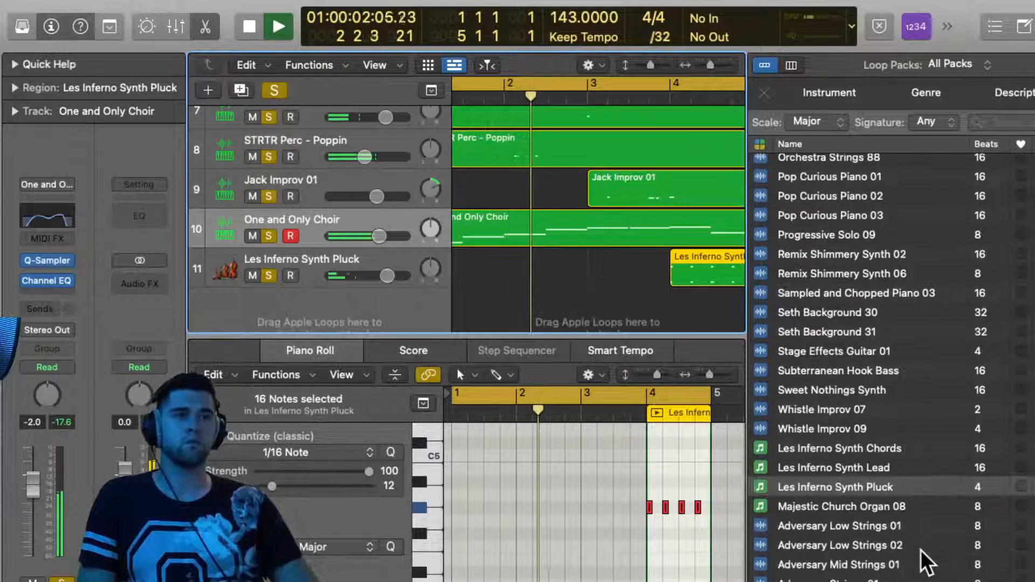
left_click(372, 278)
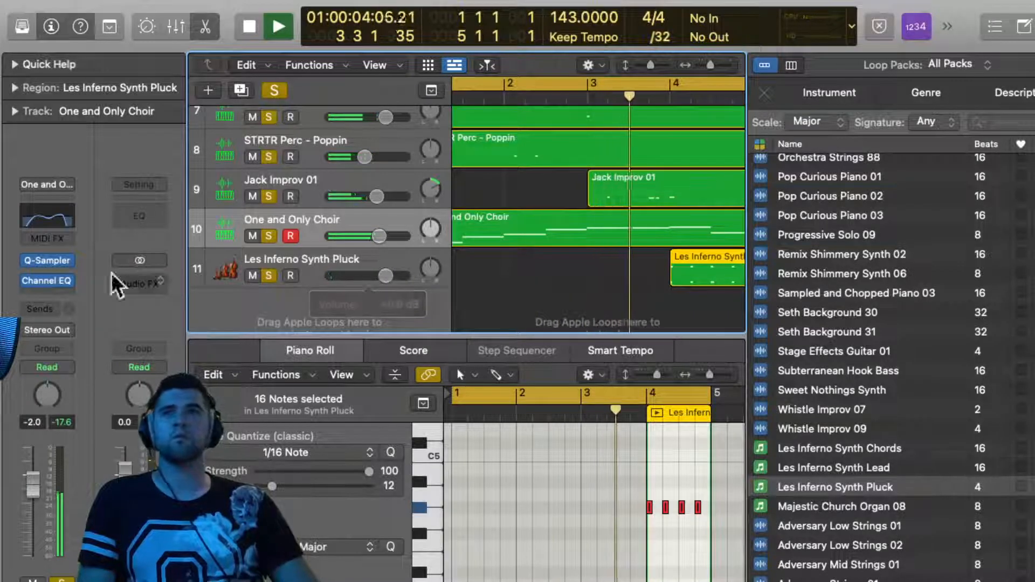
Insert a Channel EQ on the Les Inferno Synth Pluck track and toggle its analyzer
left_click(316, 266)
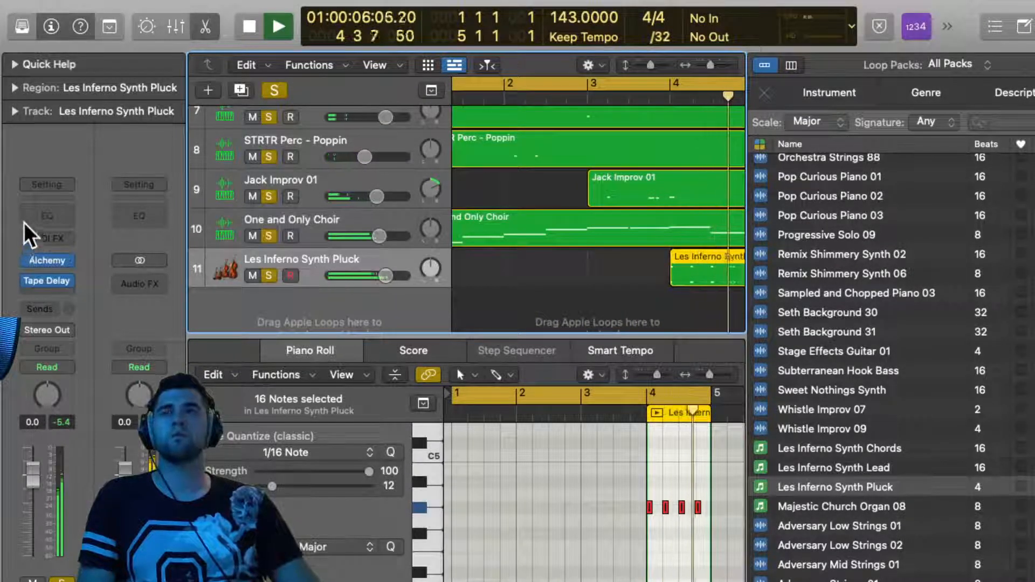
left_click(32, 216)
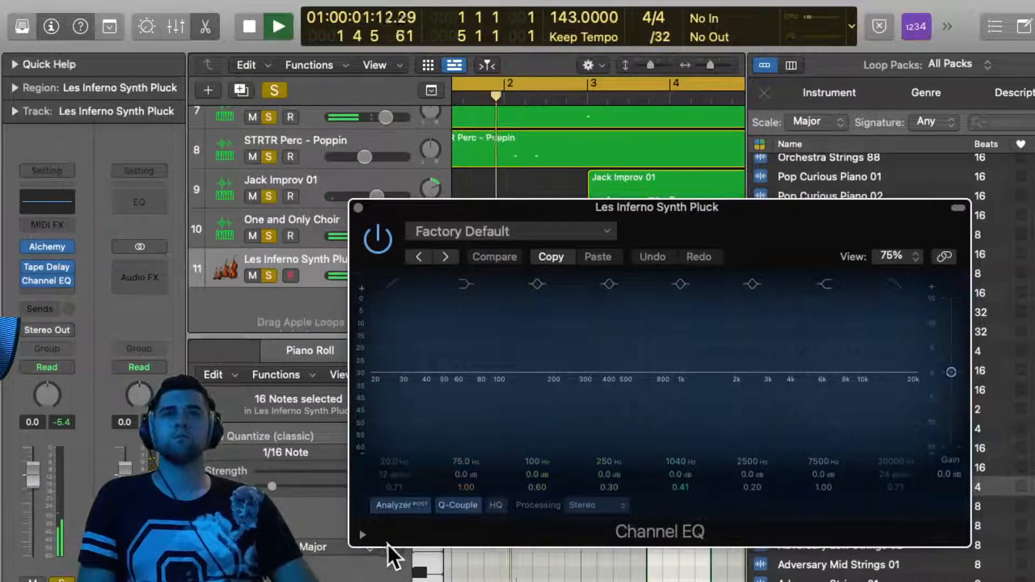
left_click(384, 501)
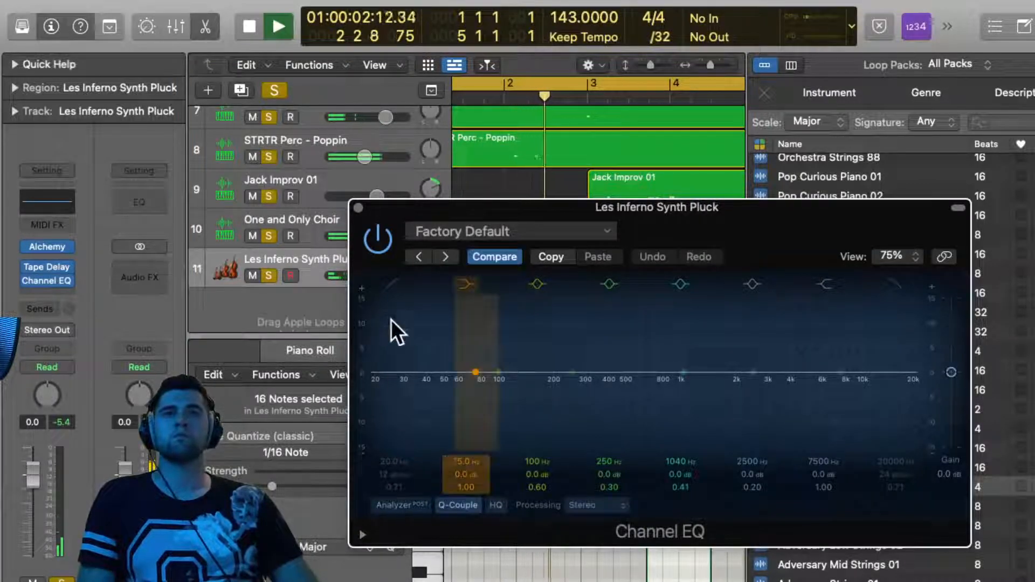
On the pluck's Channel EQ, enable a low cut at about 400 Hz and a high cut near 10 kHz with the analyzer on
left_click(390, 289)
left_click_drag(374, 382, 620, 380)
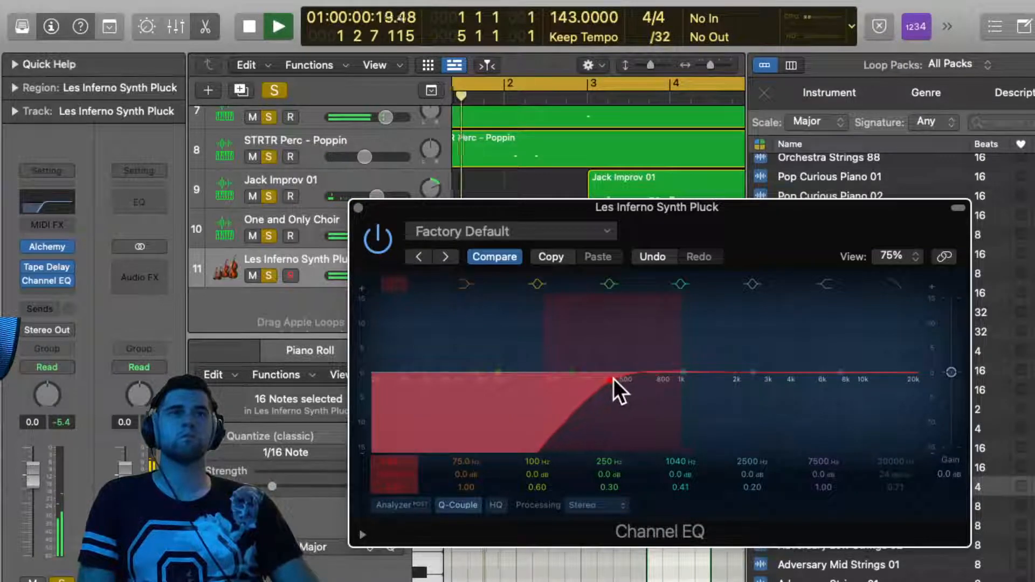
left_click(380, 507)
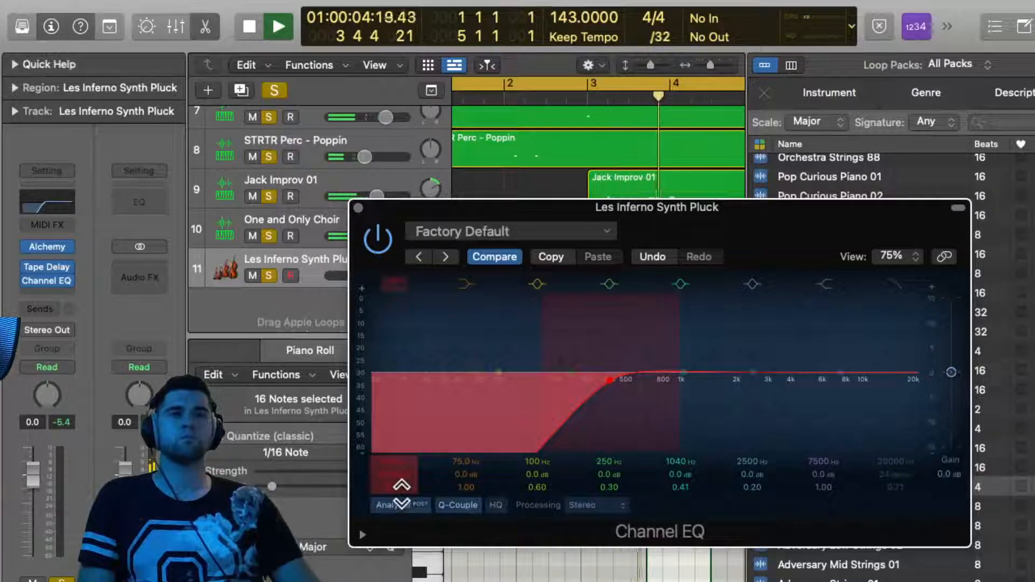
left_click(898, 283)
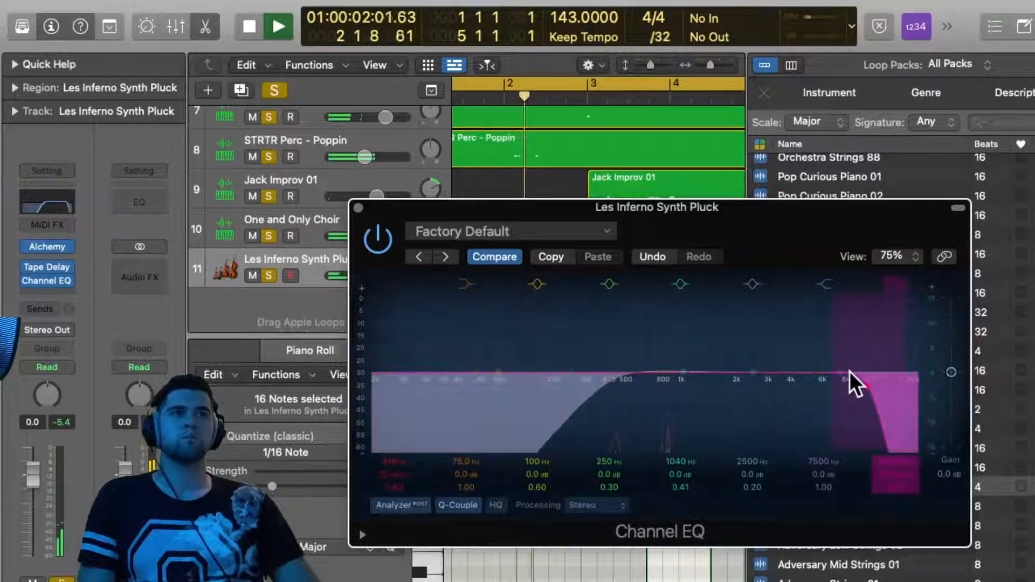
Shape the pluck's EQ with -2.2 dB at 490 Hz, +1.4 dB at 2580 Hz and a -2.8 dB high shelf at 5900 Hz
left_click_drag(719, 373, 651, 382)
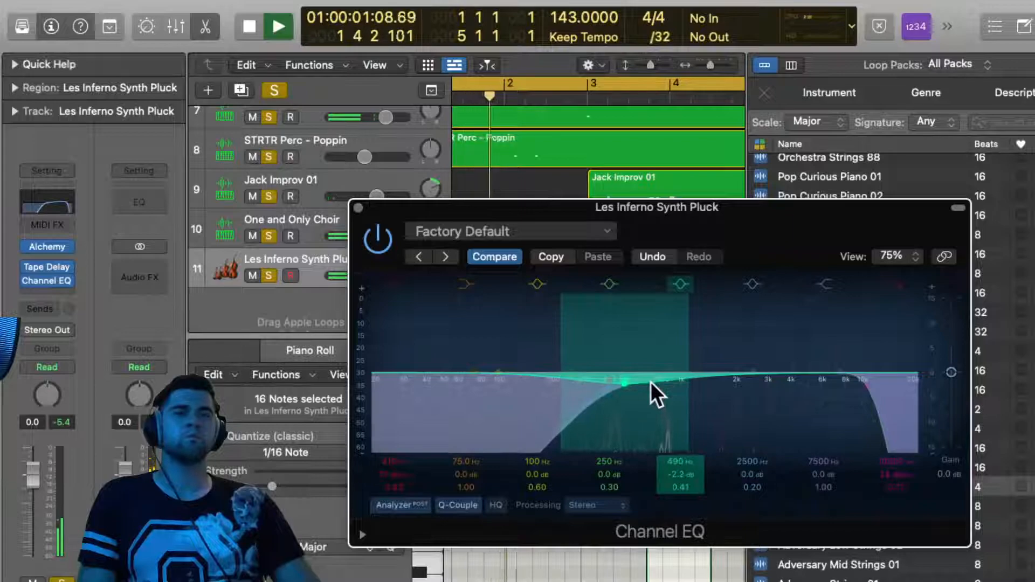
key("Return")
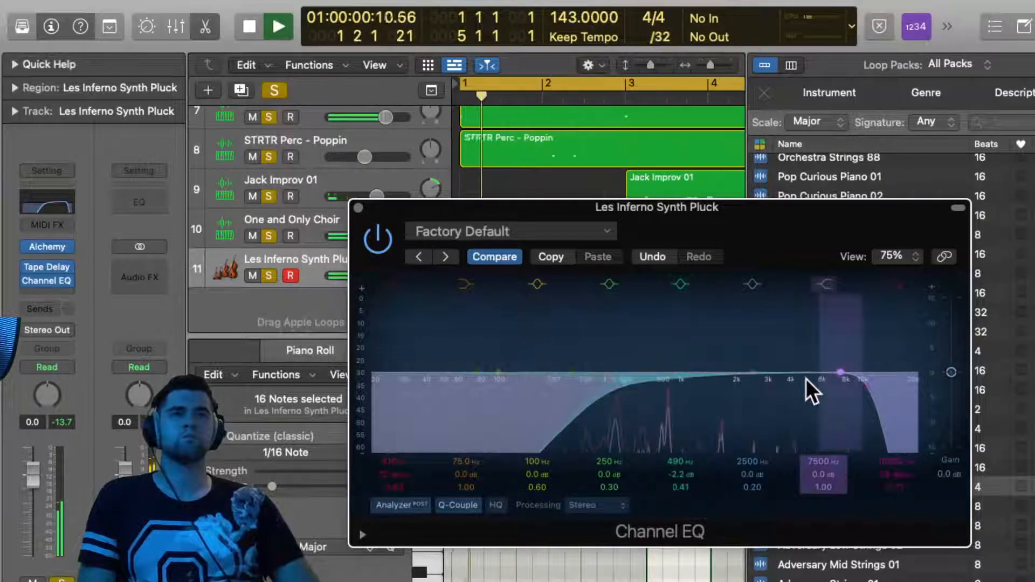
left_click_drag(798, 377, 750, 371)
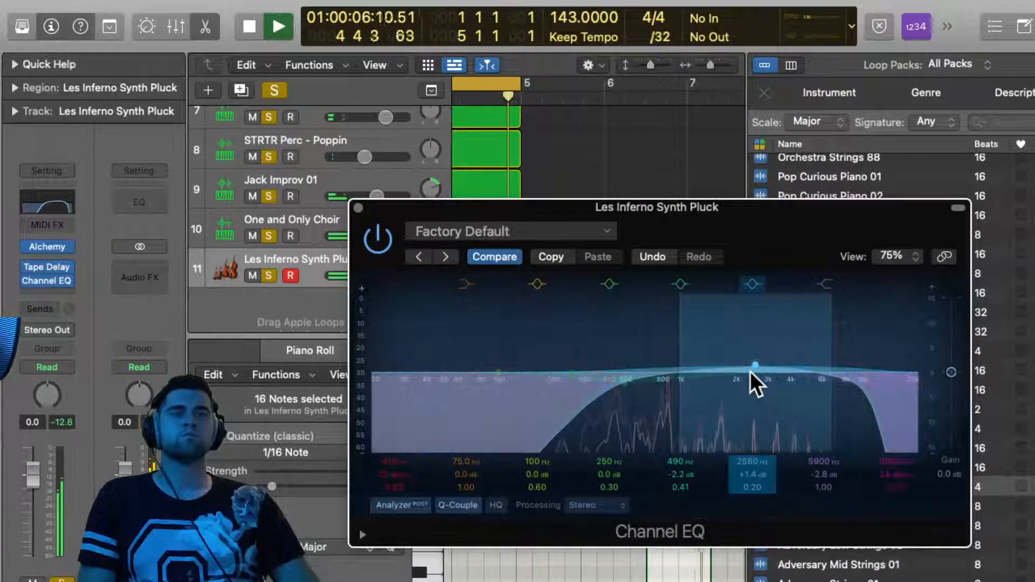
Close the Channel EQ, lower the Les Inferno Synth Pluck track's volume to -1.2 dB and stop playback
left_click(355, 204)
left_click_drag(388, 273, 326, 270)
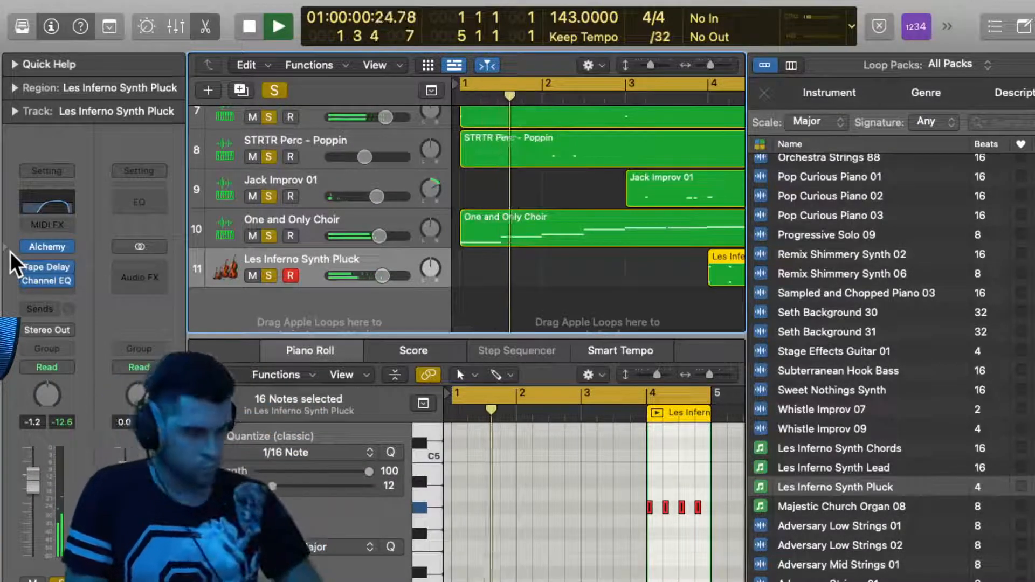
key("space")
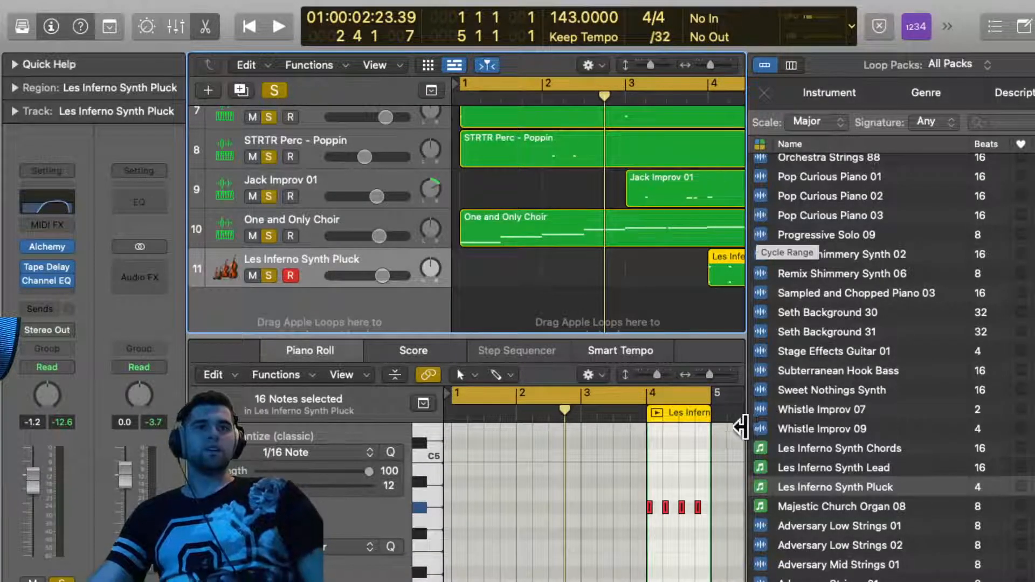
Play the beat and pan the Les Inferno Synth Pluck track to -17
scroll(623, 554, "down", 2)
scroll(623, 555, "up", 3)
scroll(623, 555, "down", 5)
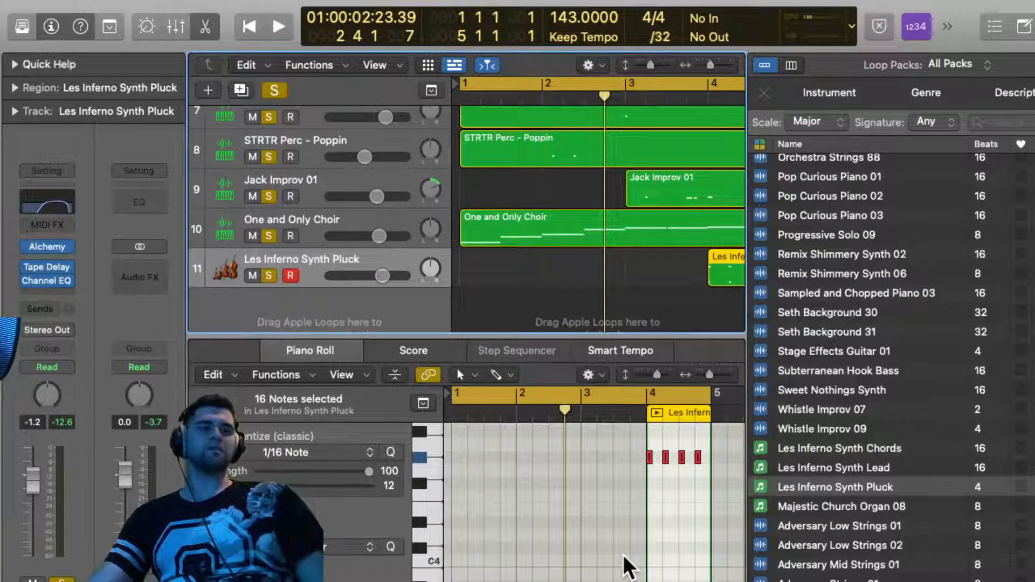
key("space")
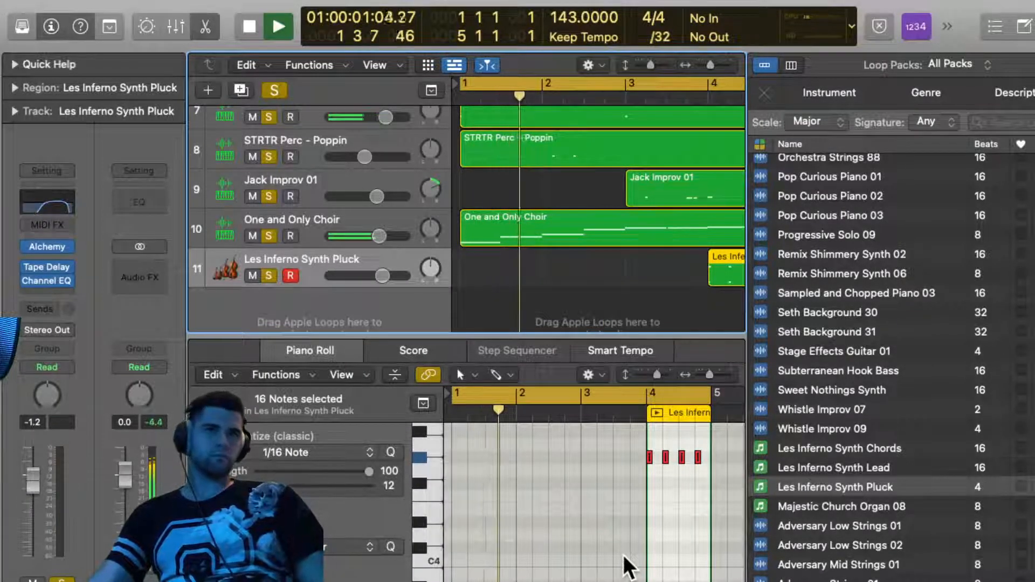
scroll(623, 555, "up", 3)
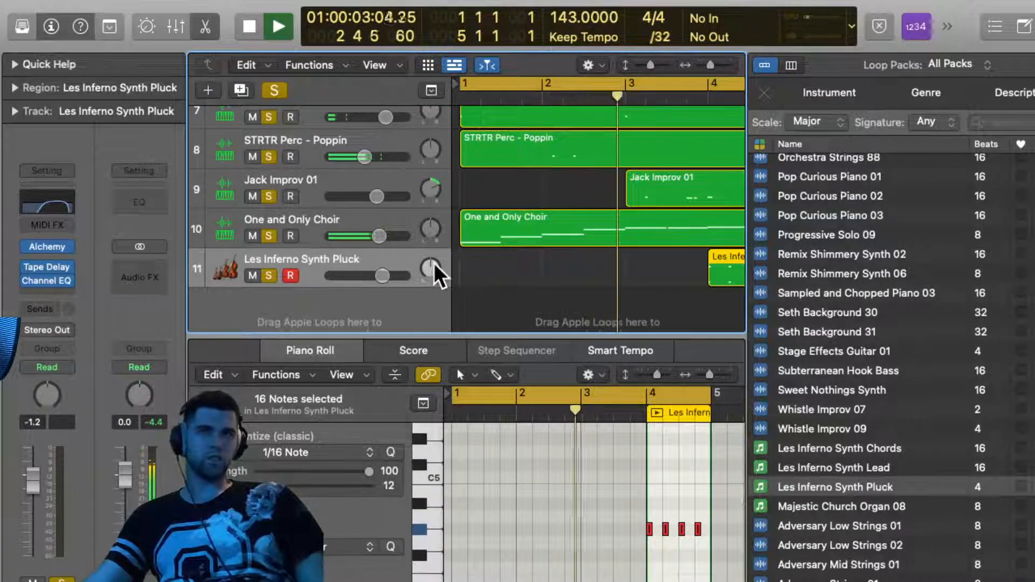
left_click_drag(434, 262, 436, 277)
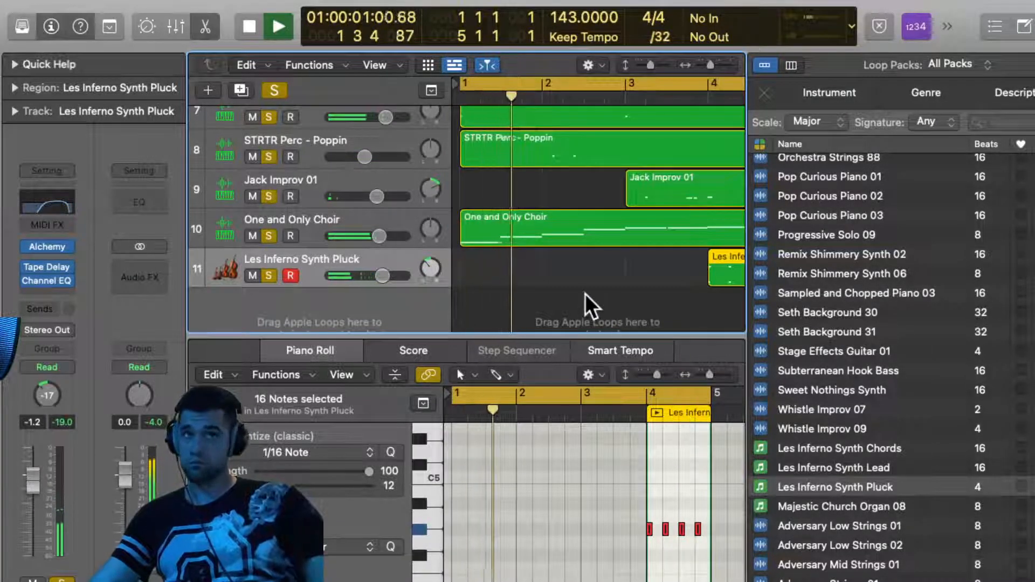
key("space")
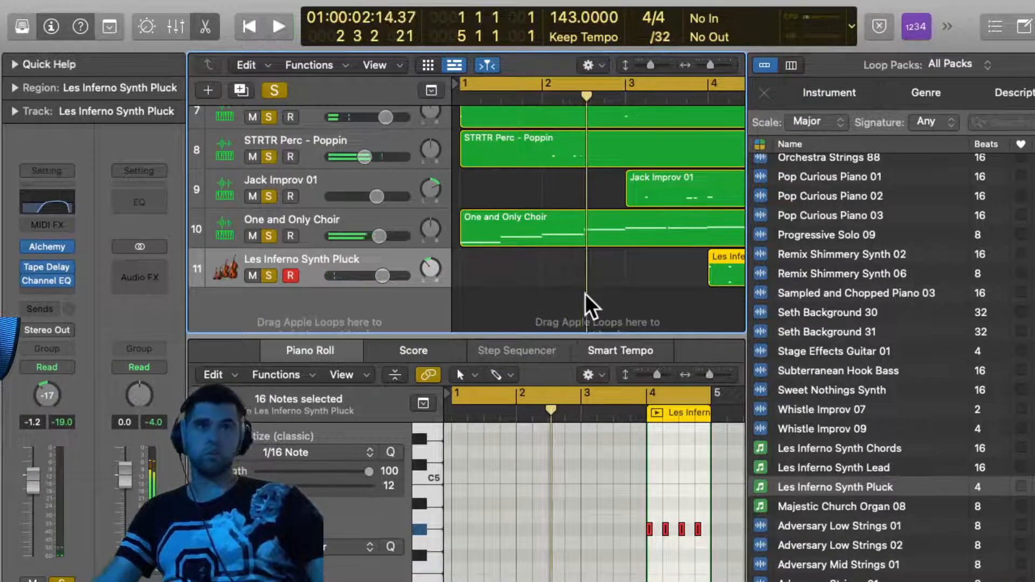
Mark the Les Inferno Synth Pluck loop as a favorite and audition Majestic Church Organ 08 and Adversary Low Strings 01
left_click(1012, 488)
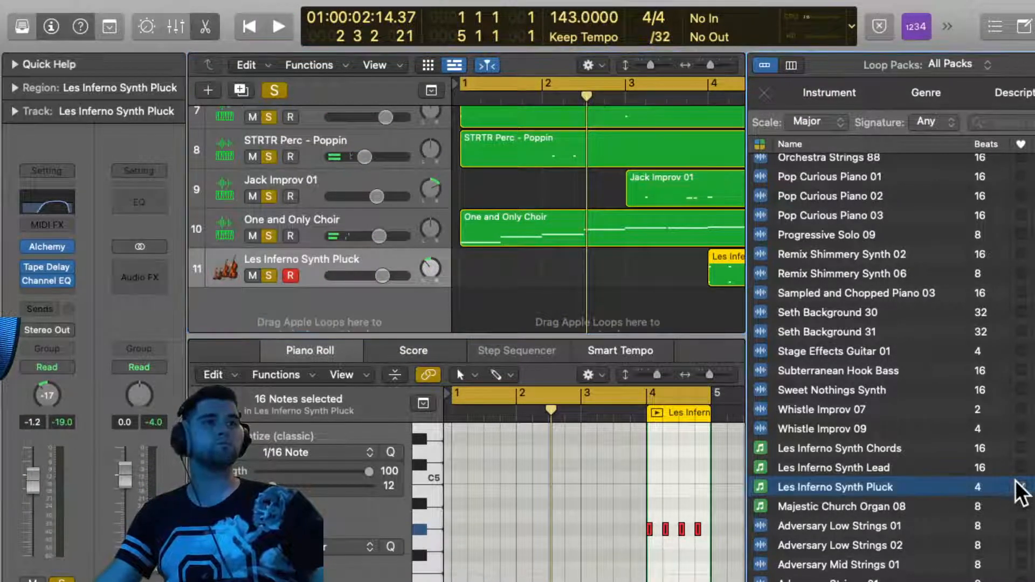
left_click(854, 507)
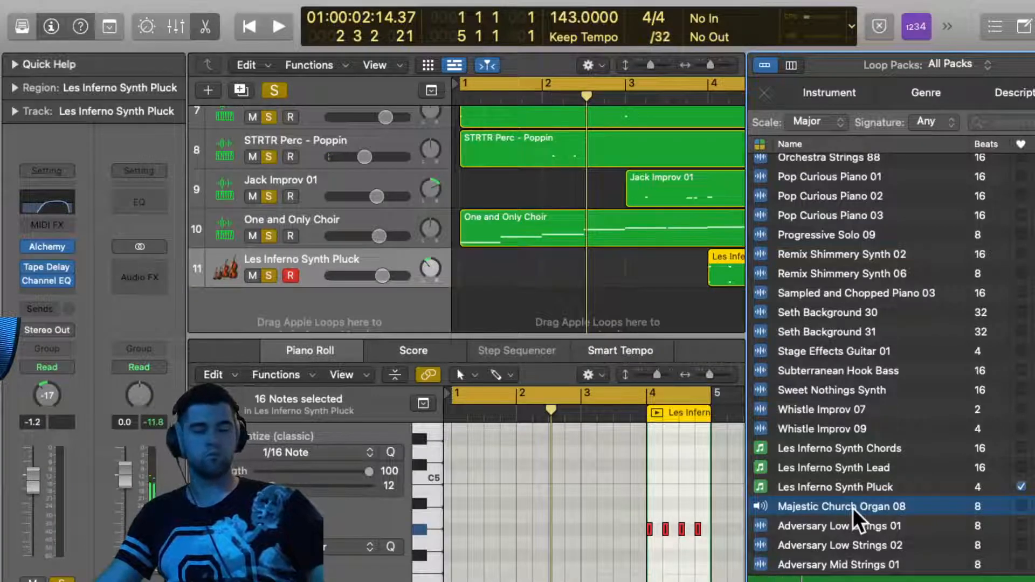
key("Down")
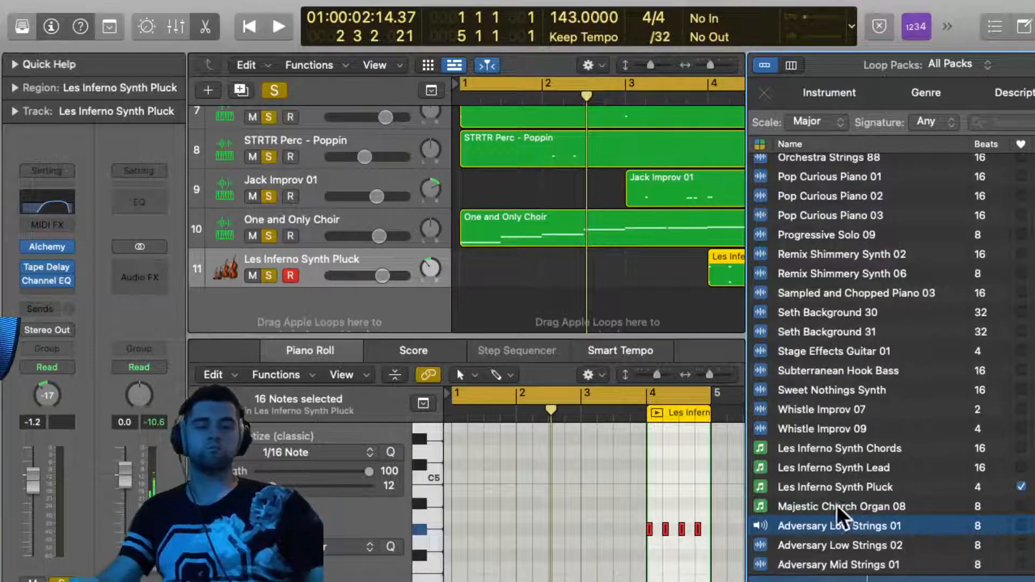
Play the beat and audition each loop against it, from Adversary Low Strings 02 through Maternal Violin 02
left_click(583, 311)
key("space")
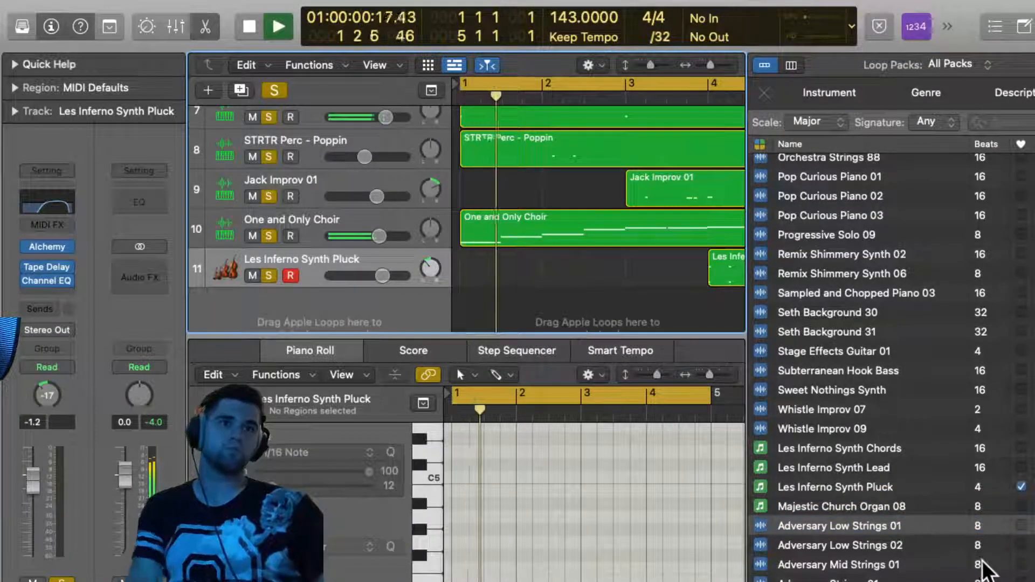
left_click(884, 545)
key("Down")
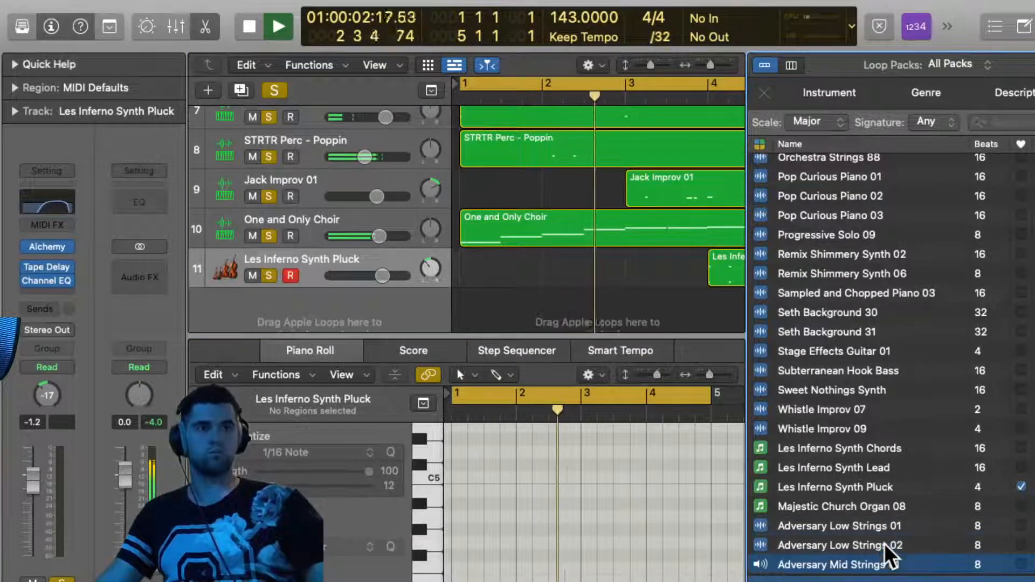
key("Down")
key("Down")
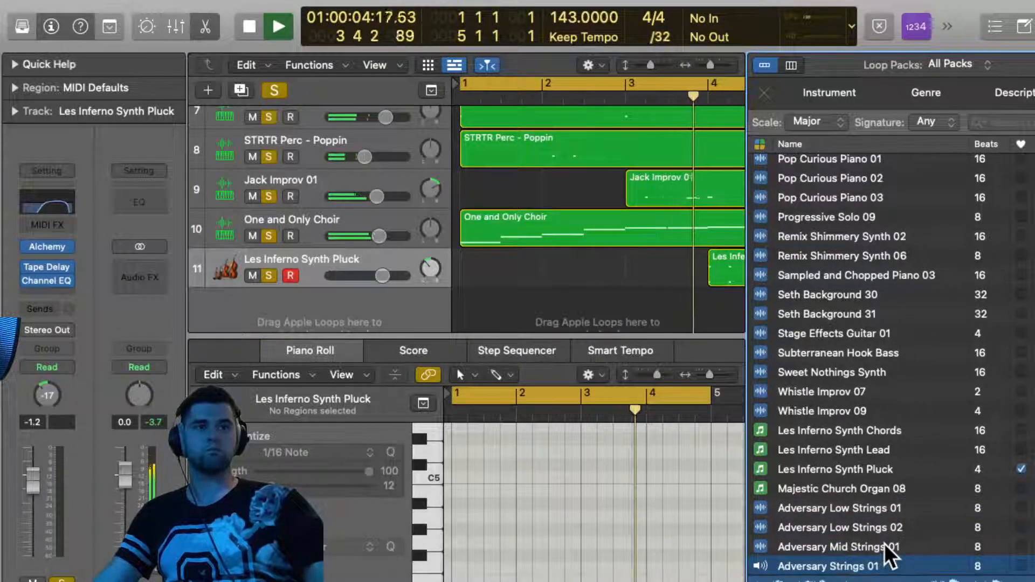
key("Down")
key("Down")
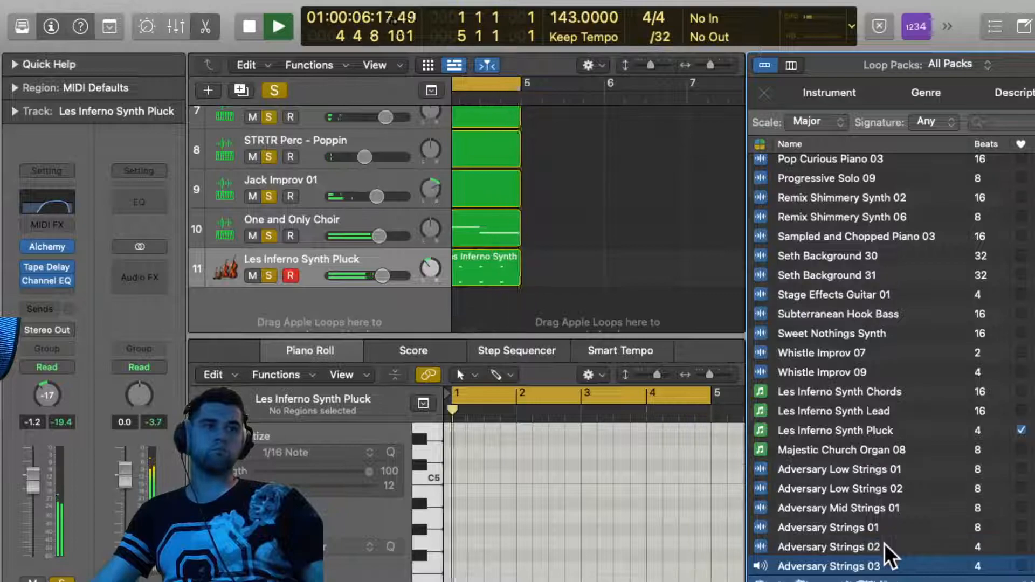
key("Down")
key("Down")
key("Down")
key("Down")
key("Down")
key("Down")
key("Down")
key("Down")
key("Down")
key("Down")
key("Down")
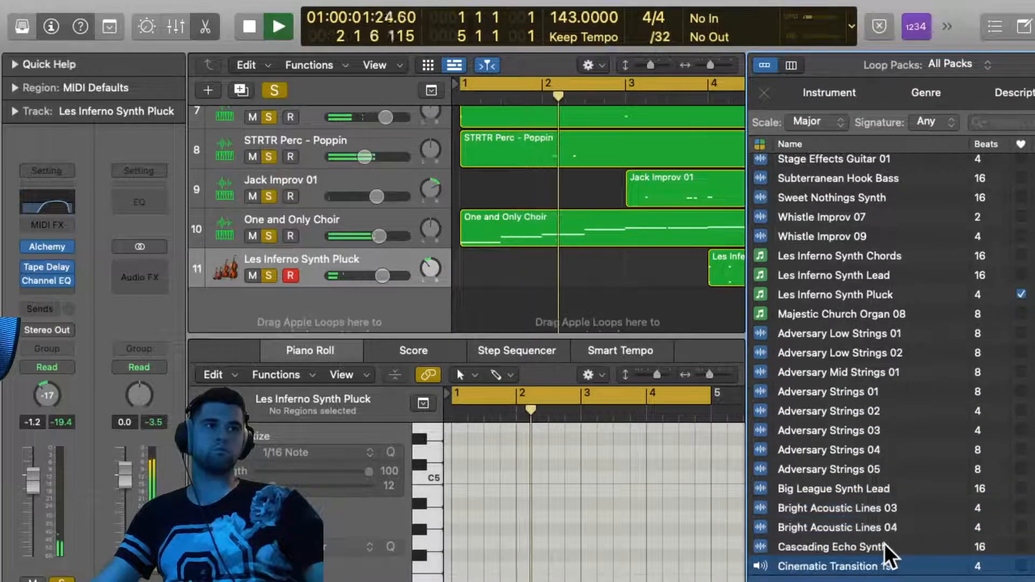
key("Down")
key("Down")
key("Down")
key("Down")
key("Down")
key("Down")
key("Down")
key("Down")
key("Down")
key("Down")
key("Down")
key("Down")
key("Down")
key("Down")
key("Down")
key("Down")
key("Down")
key("Down")
key("Down")
key("Down")
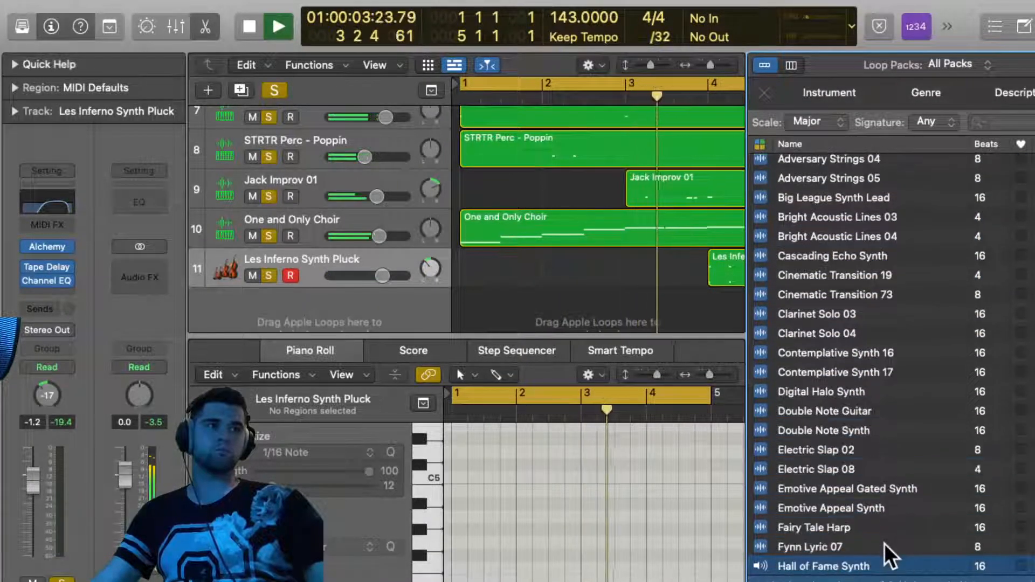
key("Down")
key("Down")
key("Down")
key("Down")
key("Down")
key("Down")
key("Down")
key("Down")
key("Down")
key("Down")
key("Down")
key("Down")
key("Down")
key("Down")
key("Down")
key("Down")
key("Down")
key("Down")
key("Down")
key("Down")
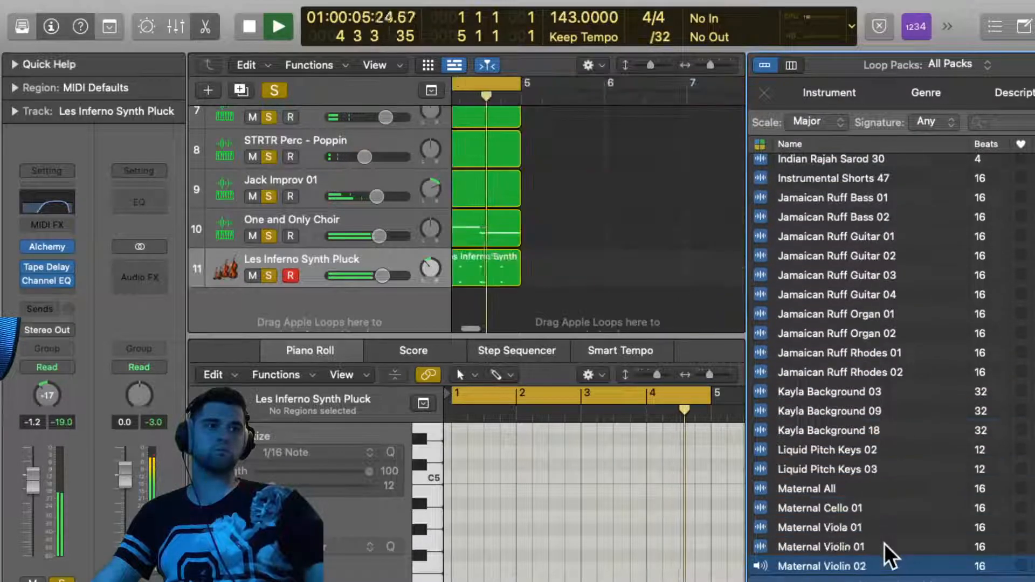
Browse far down the list of major-scale loops and return to the African Mist Voice group
scroll(884, 544, "down", 20)
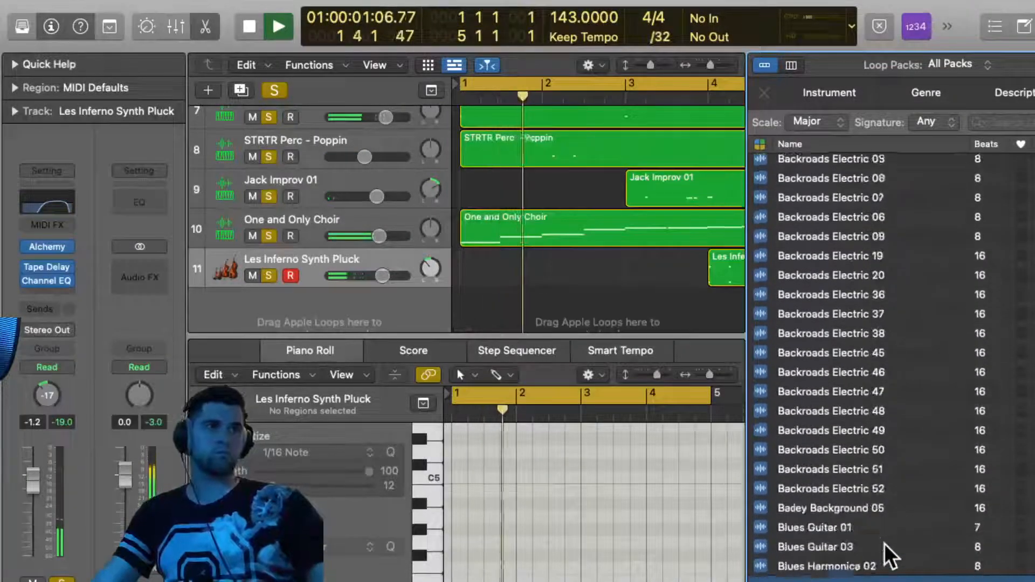
scroll(883, 544, "down", 20)
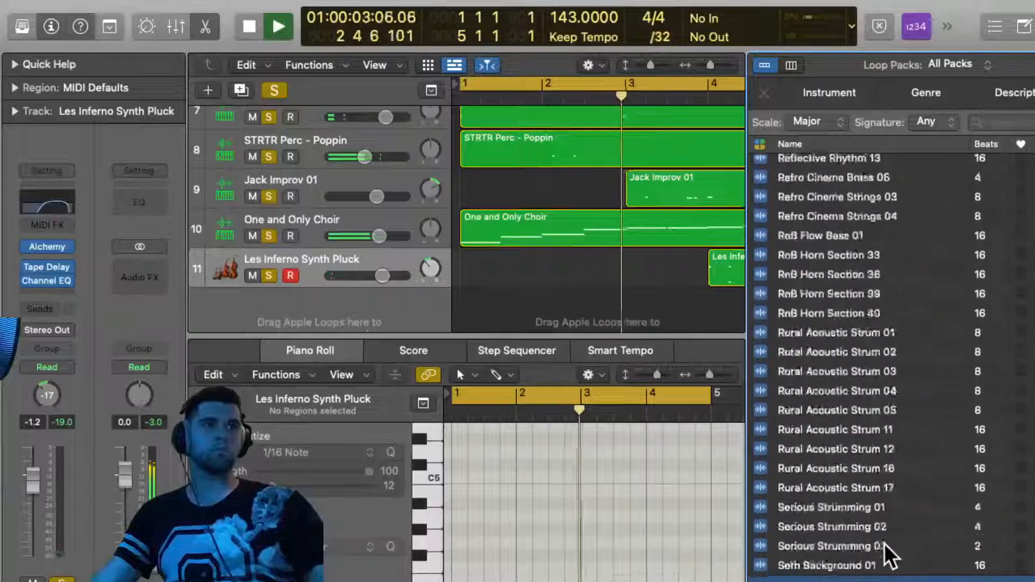
scroll(884, 543, "down", 20)
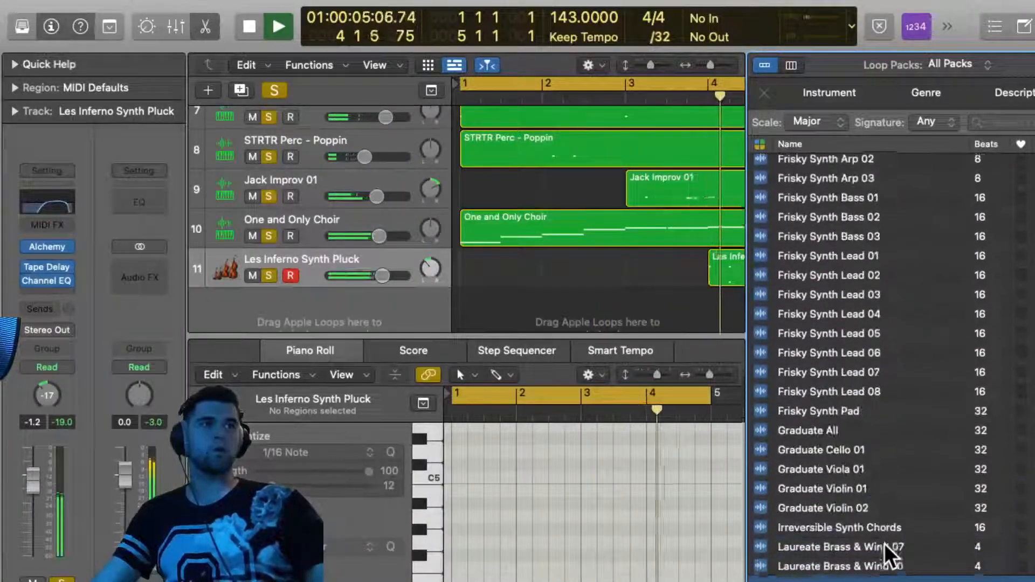
scroll(884, 543, "down", 20)
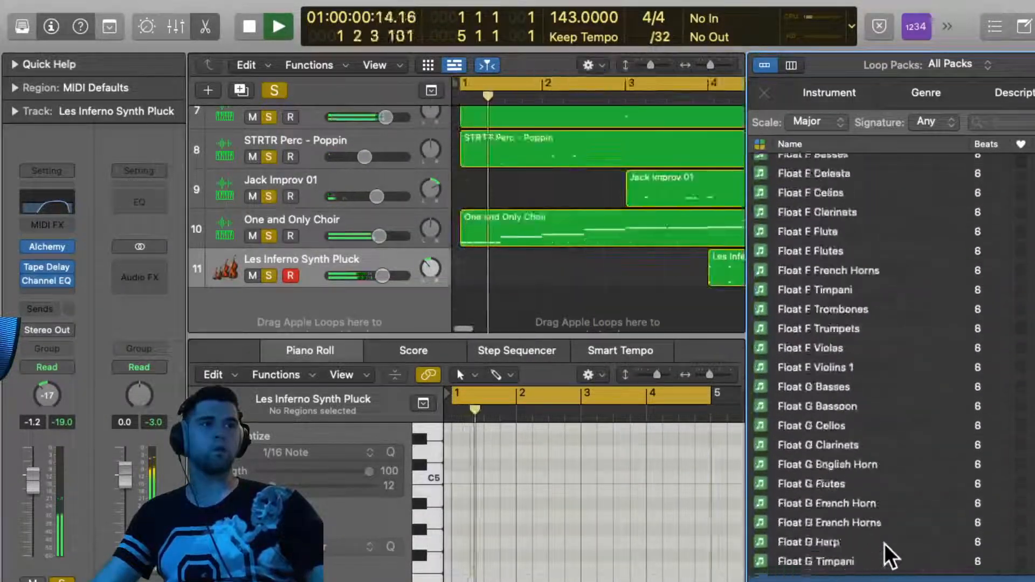
scroll(883, 544, "down", 20)
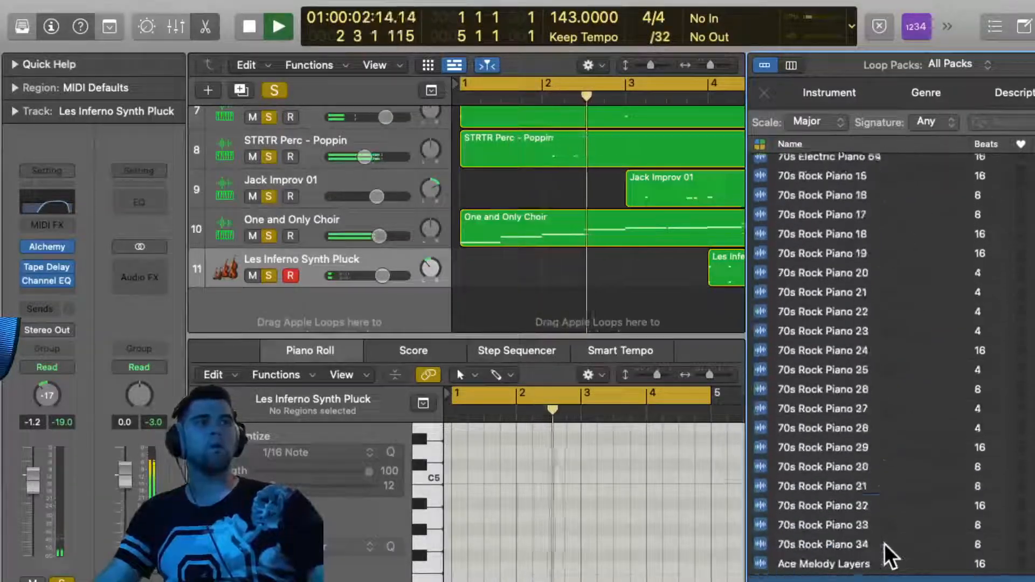
scroll(884, 543, "down", 20)
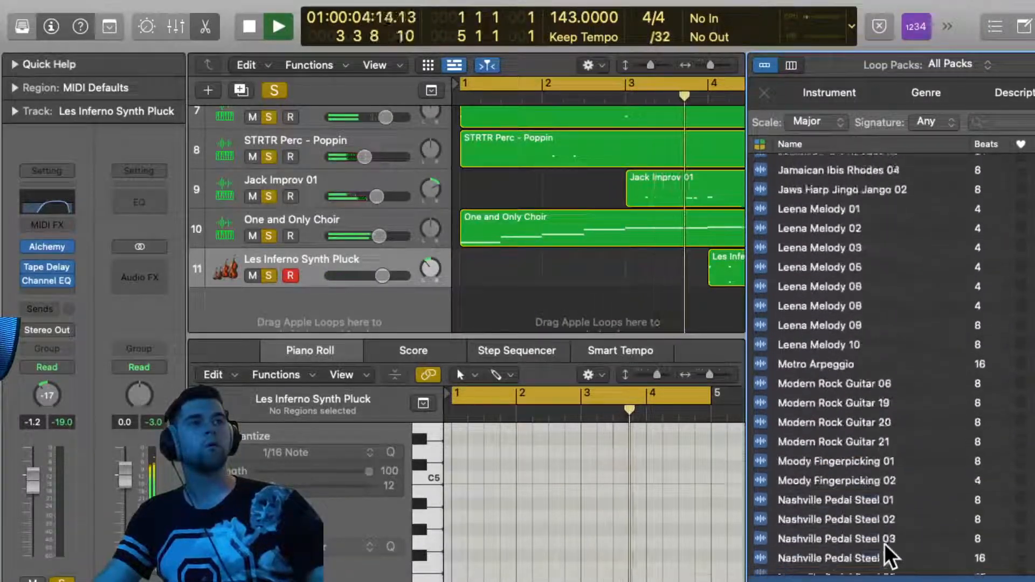
scroll(884, 544, "down", 20)
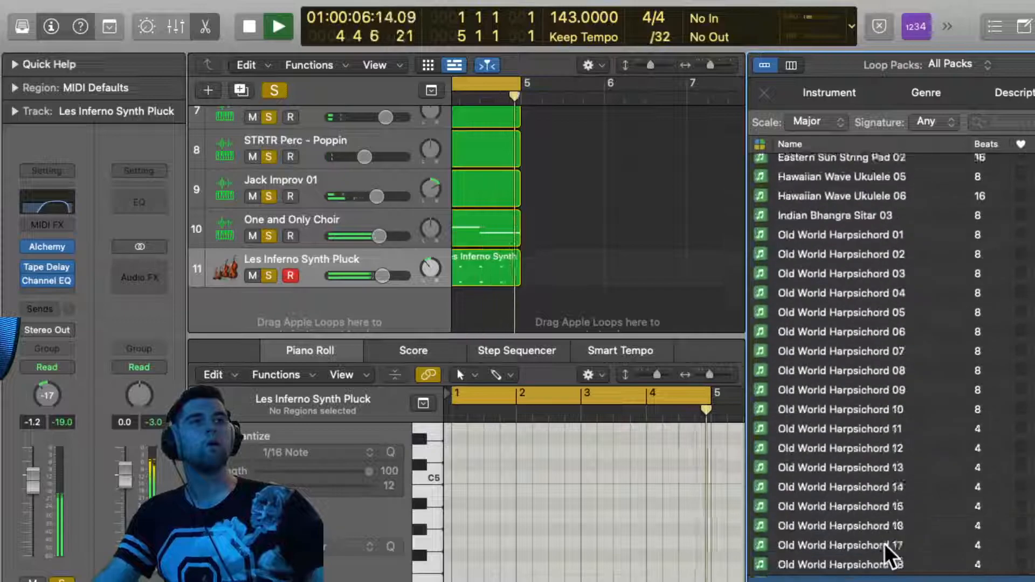
scroll(884, 544, "up", 8)
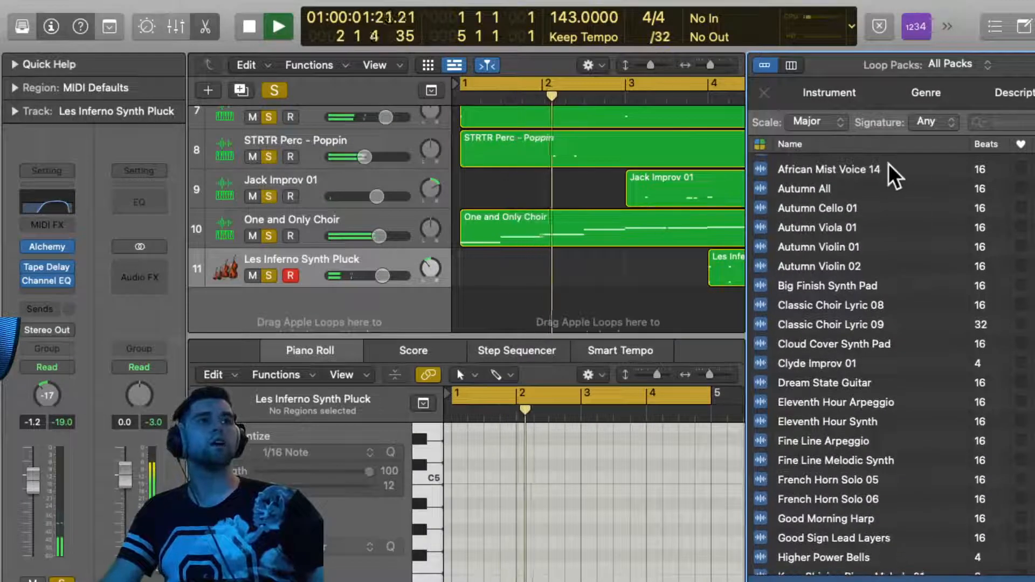
scroll(889, 167, "up", 11)
Audition the loops from African Mist Voice 04 through Autumn Violin 01 against the playing beat
left_click(853, 179)
scroll(841, 184, "up", 7)
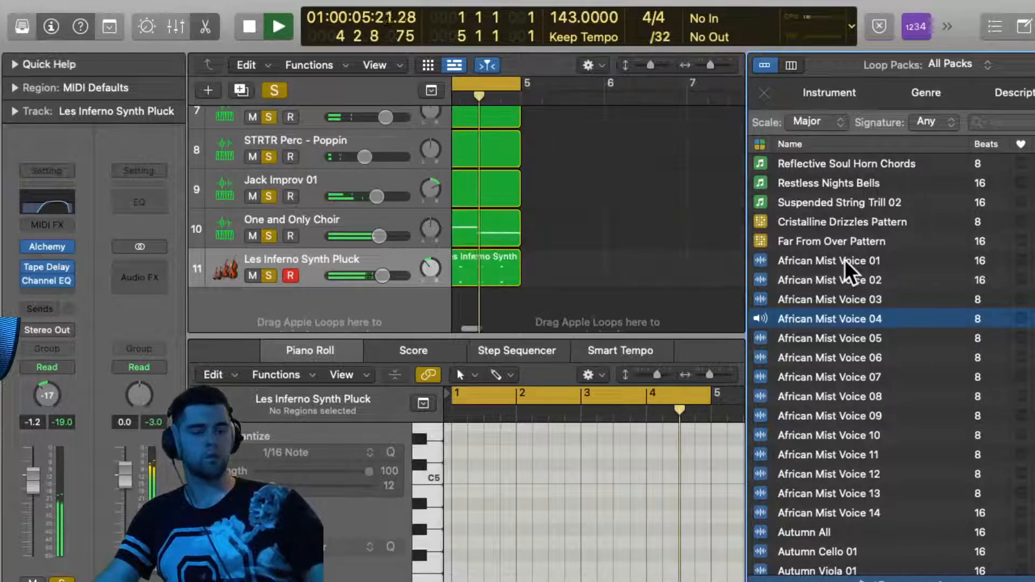
key("Down")
key("Down")
key("Down")
key("Down")
key("Down")
key("Down")
key("Down")
key("Down")
key("Down")
key("Down")
key("Down")
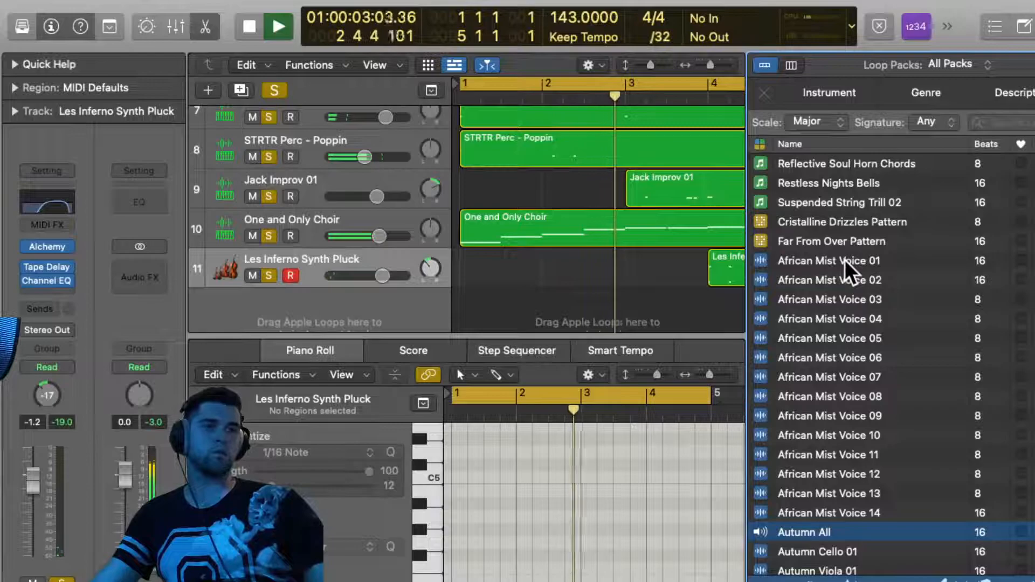
key("Down")
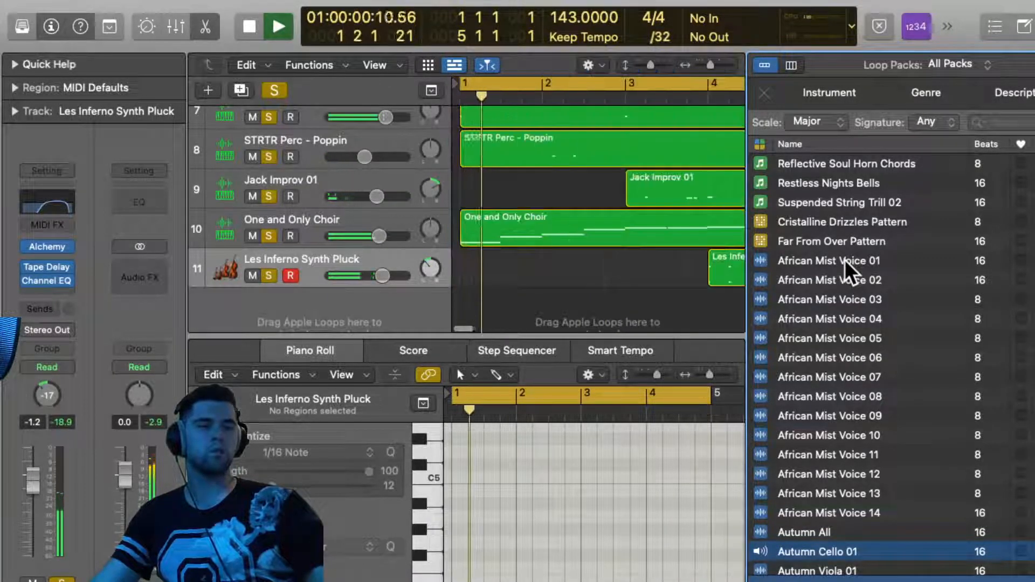
key("Down")
key("Down")
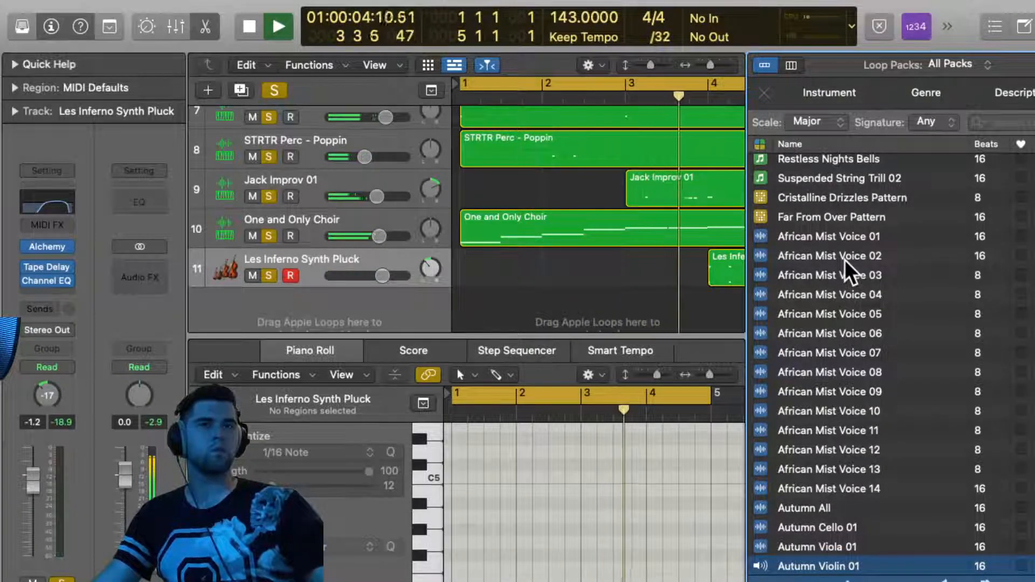
Audition the loops from Autumn Violin 02 through Fine Line Arpeggio against the playing beat
key("Down")
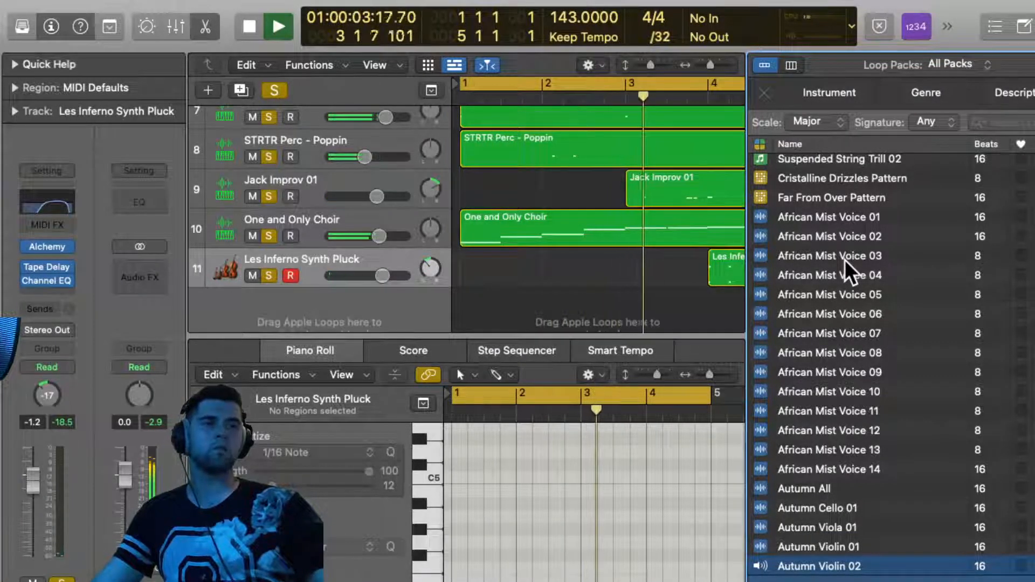
key("Down")
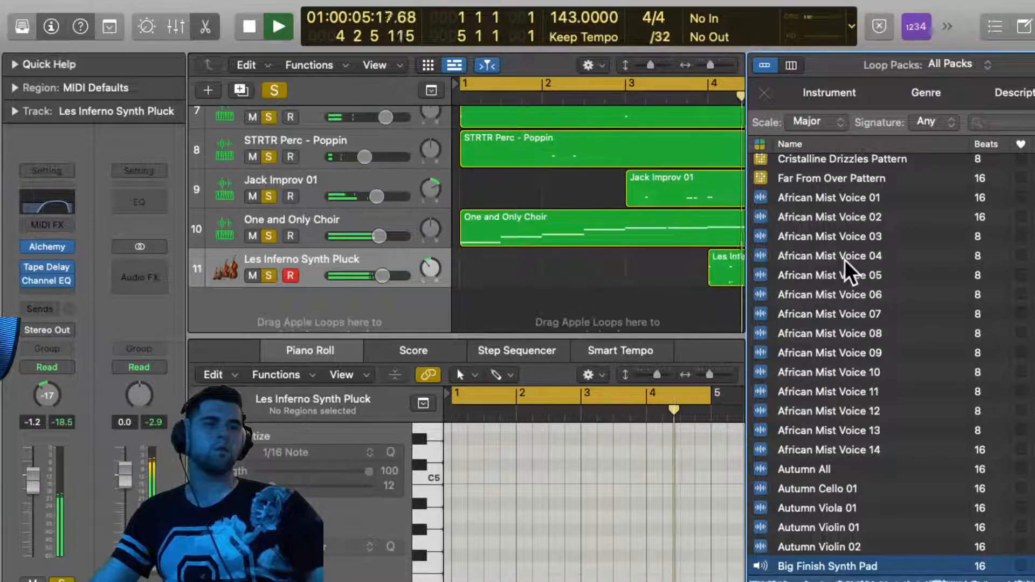
key("Down")
key("Up")
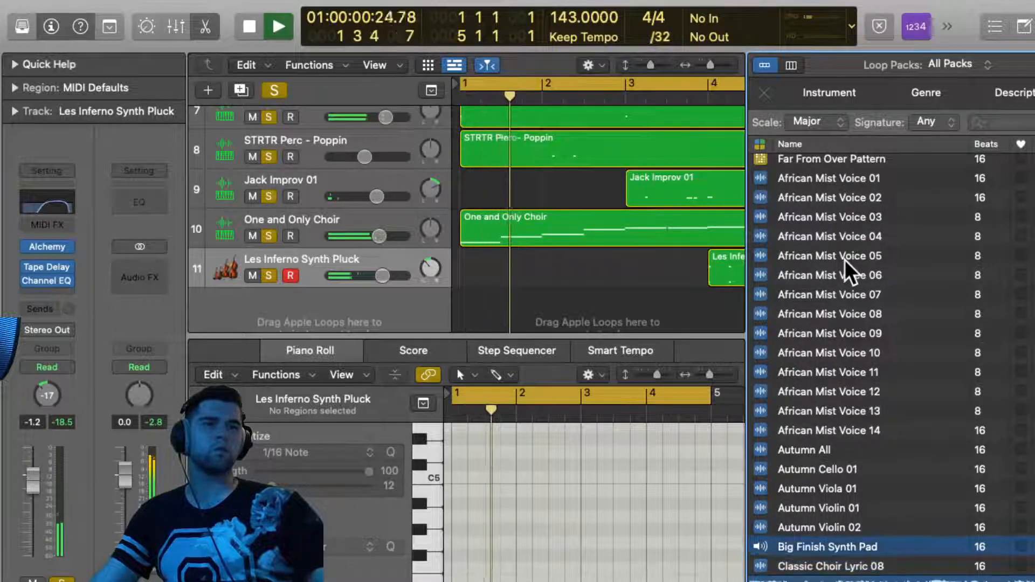
key("Down")
key("Down")
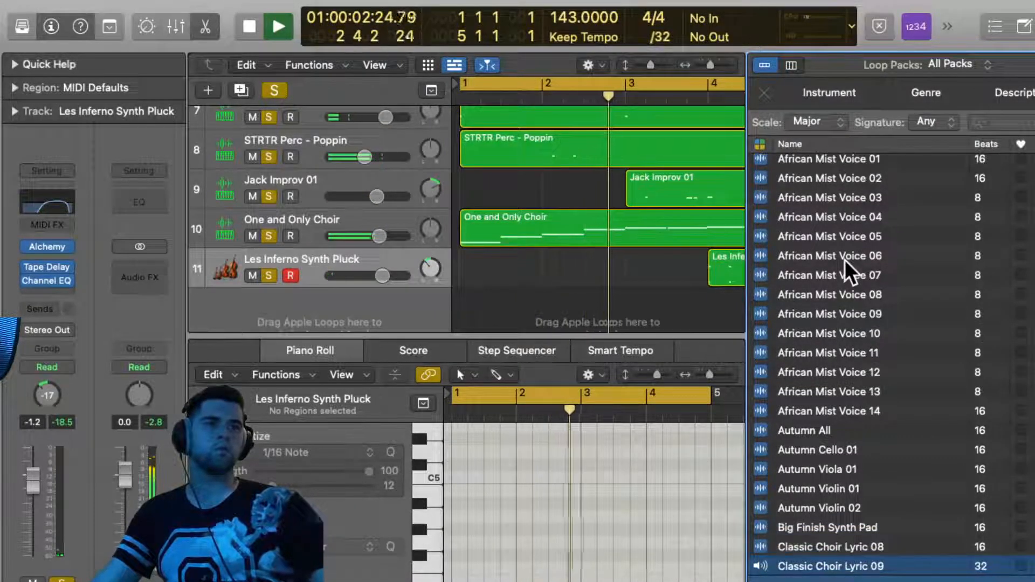
key("Down")
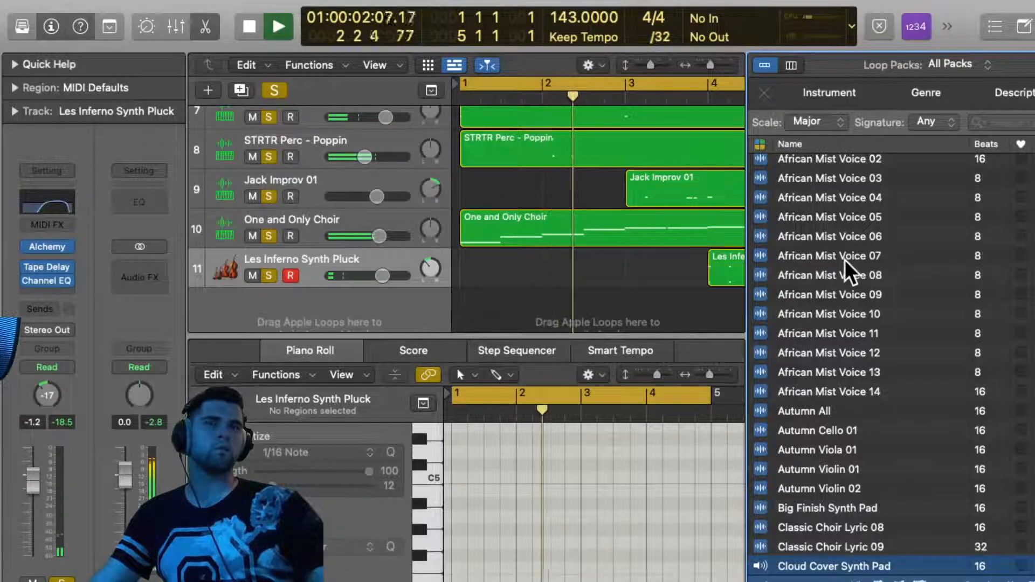
key("Down")
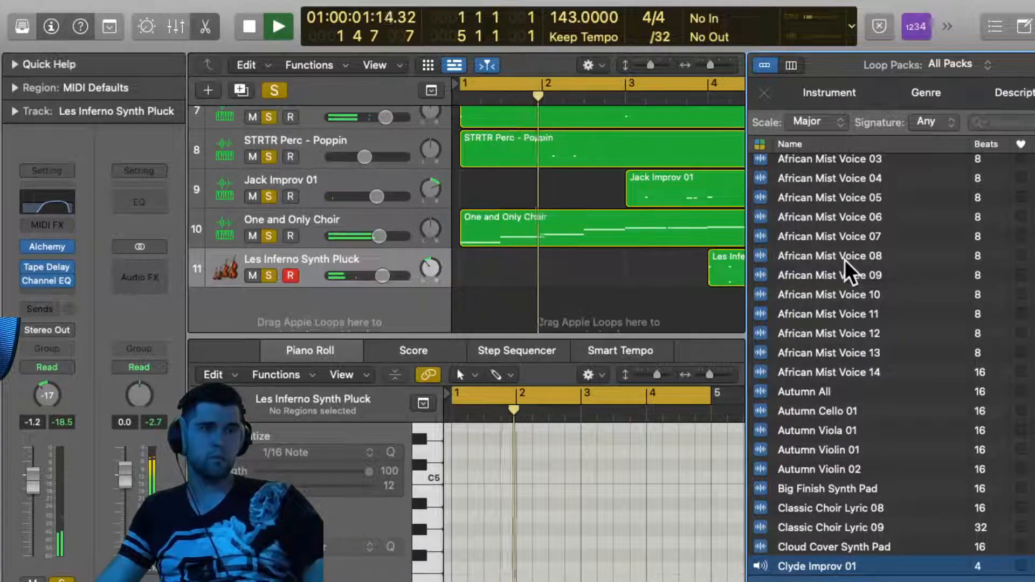
key("Down")
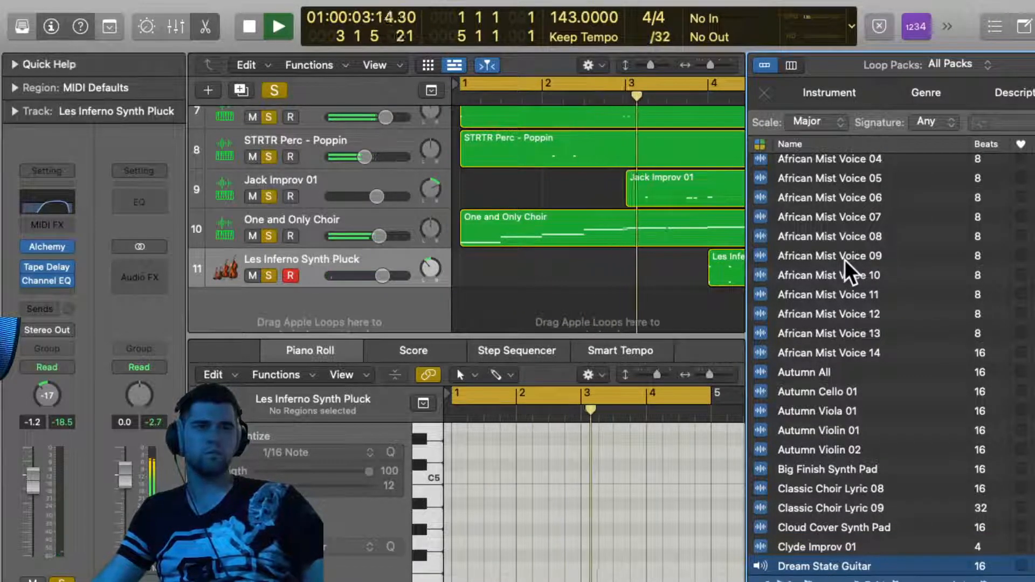
key("Down")
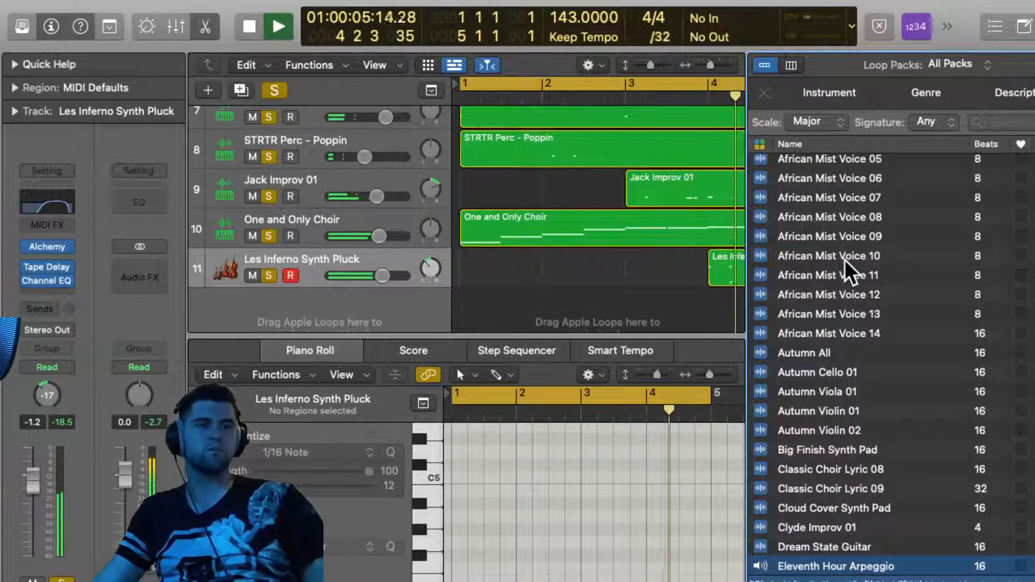
key("Up")
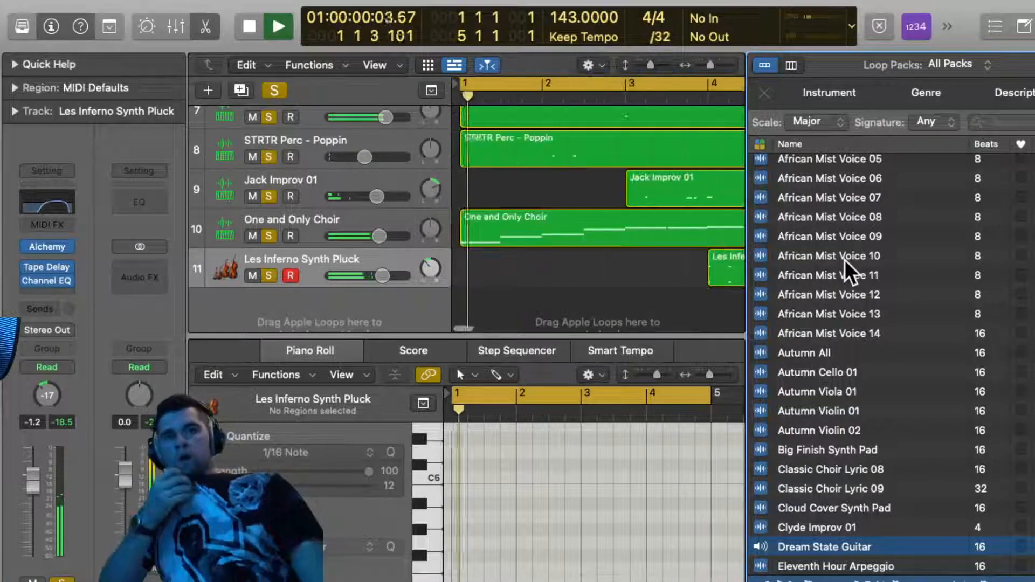
key("Down")
key("Down")
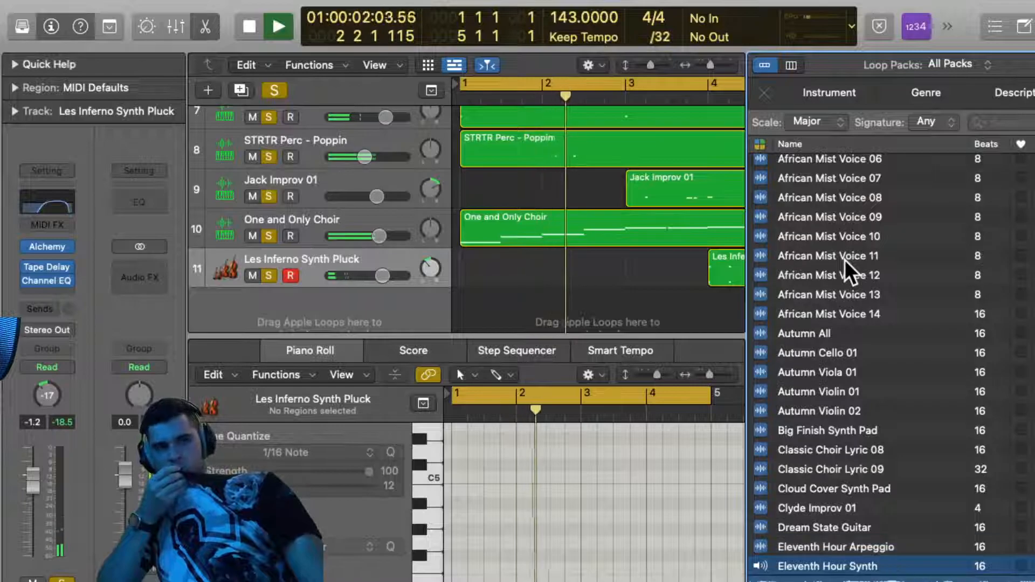
key("Down")
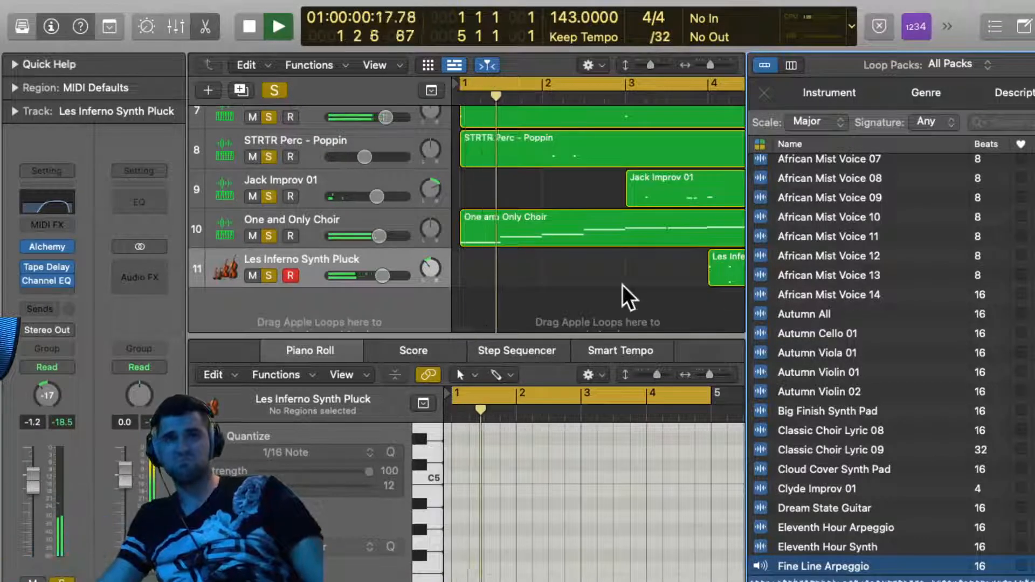
Add the Fine Line Arpeggio loop on a new track at bar 1 and lower its volume to -3.8 dB
left_click_drag(850, 554, 463, 308)
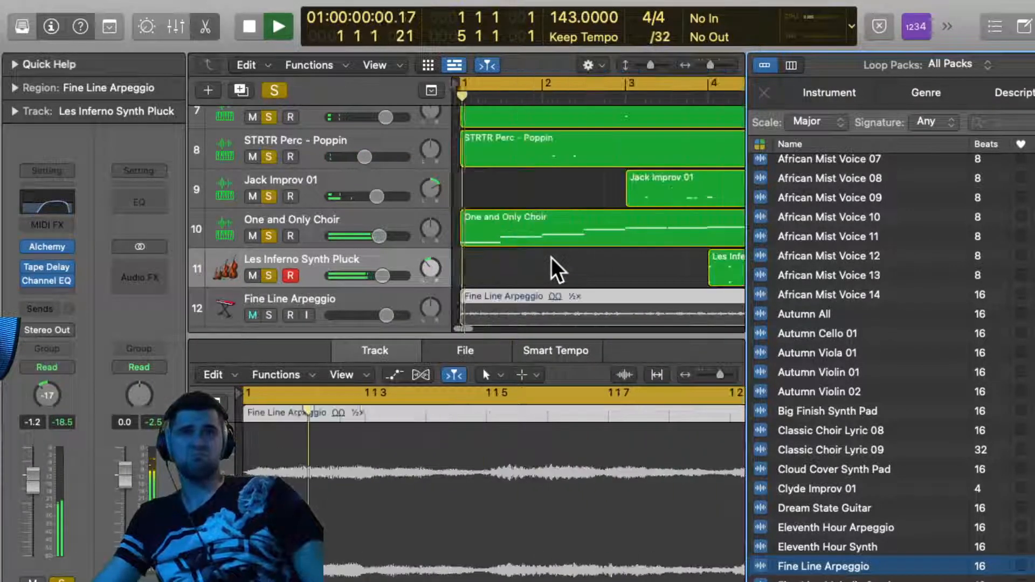
scroll(550, 257, "down", 5)
left_click_drag(369, 315, 351, 316)
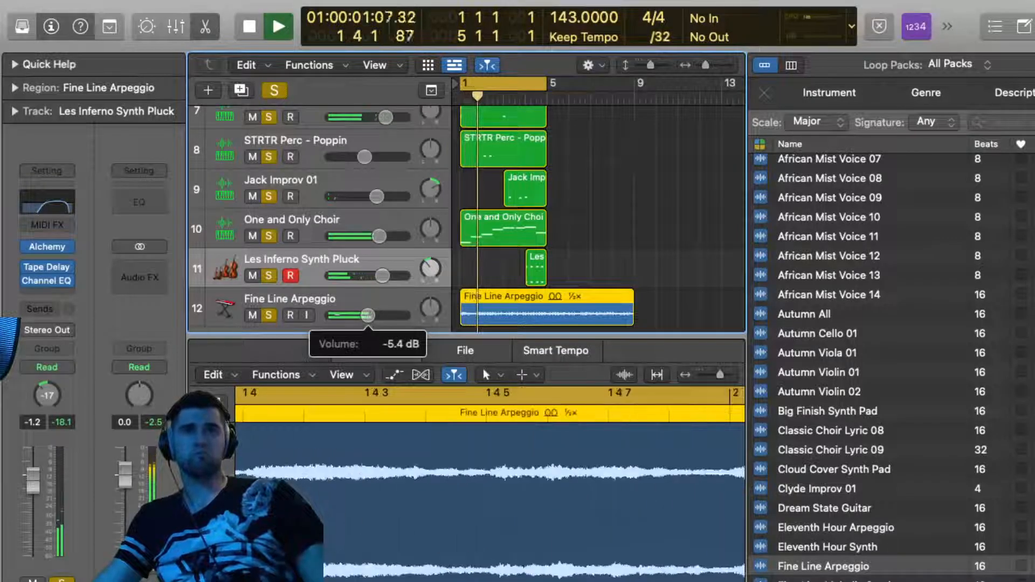
left_click_drag(367, 316, 373, 315)
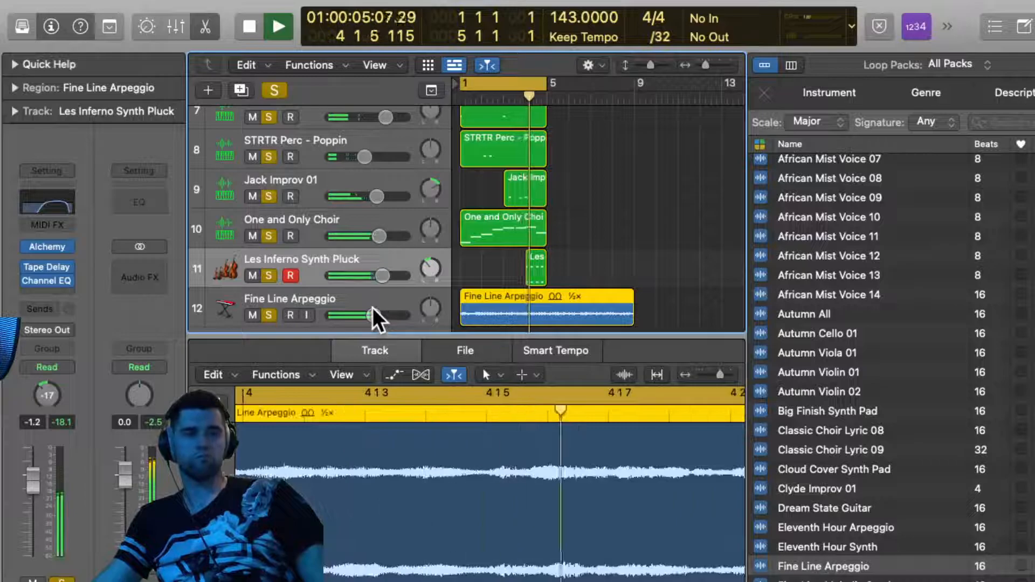
Repeat all regions except Fine Line Arpeggio once so they fill bars 5 to 8, and extend the cycle range to bar 9
left_click_drag(568, 273, 436, 12)
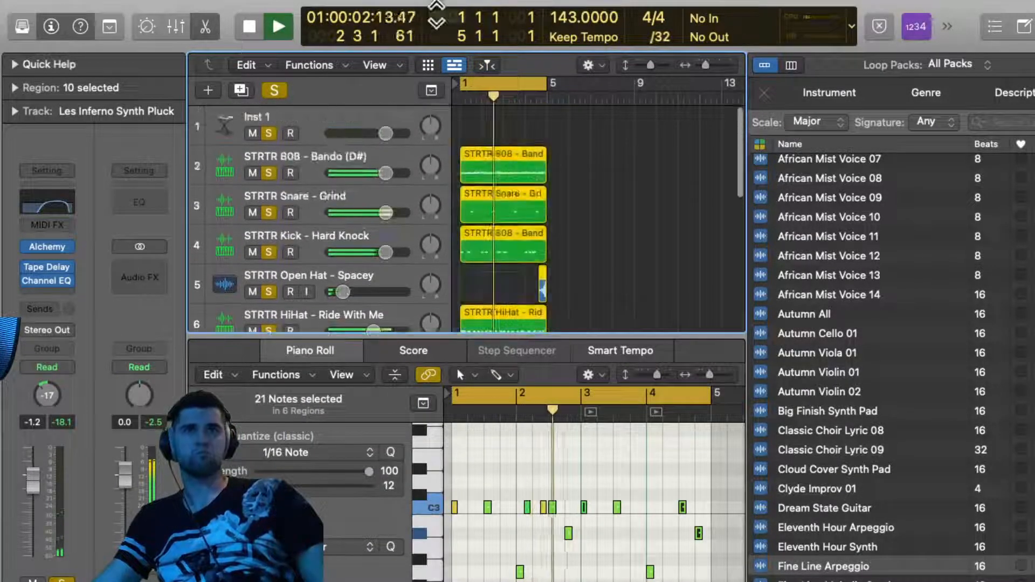
key("super+r")
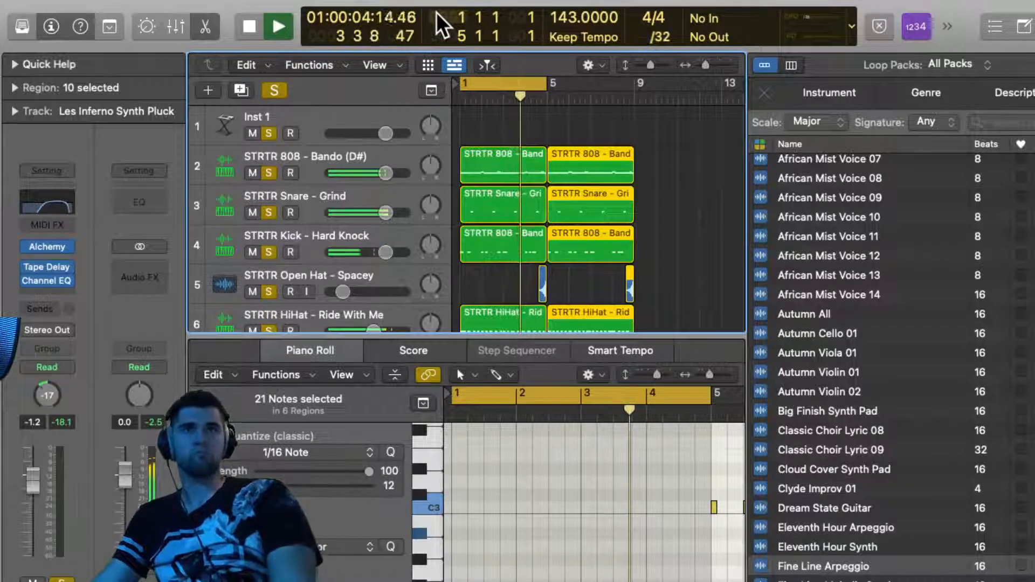
left_click_drag(546, 83, 635, 110)
Raise the volume of the STRTR Kick - Hard Knock track slightly while the eight bars play
scroll(634, 111, "down", 6)
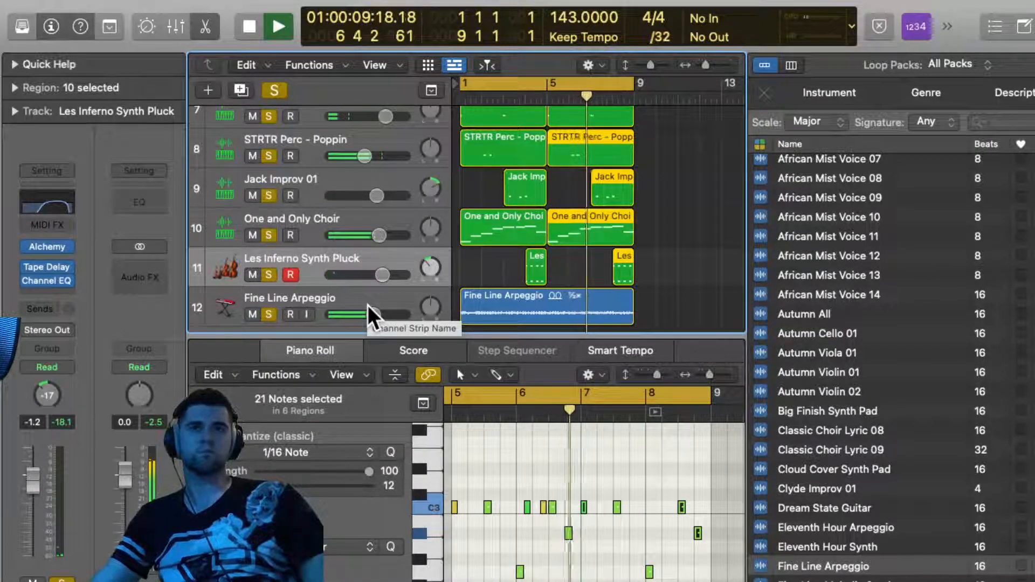
scroll(370, 289, "up", 3)
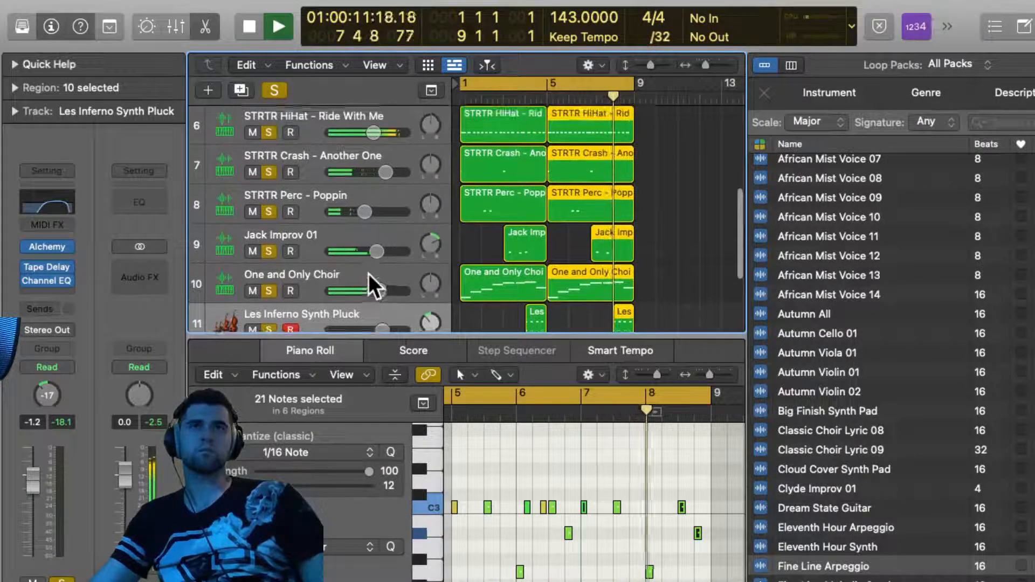
scroll(368, 274, "up", 10)
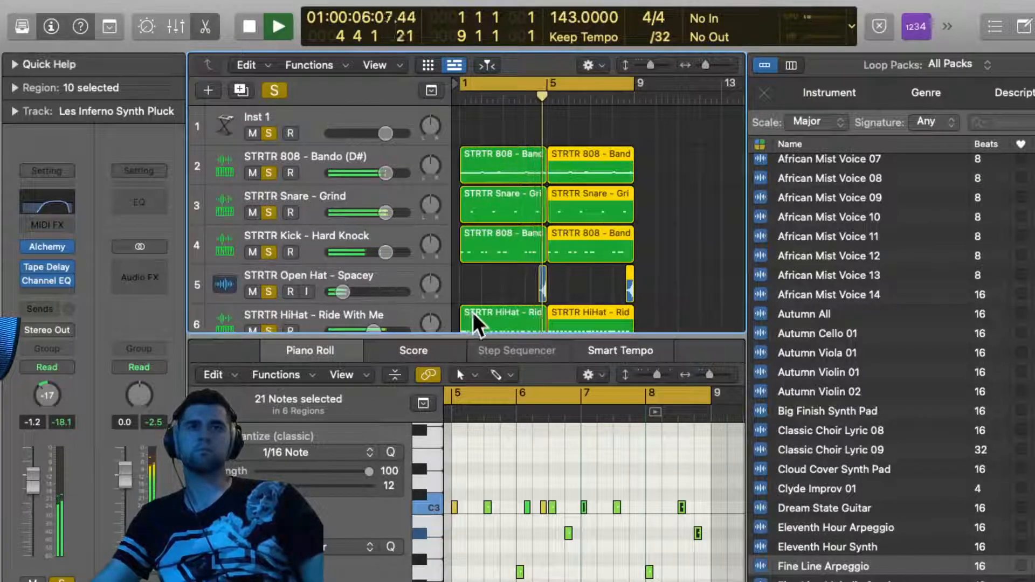
scroll(469, 266, "down", 1)
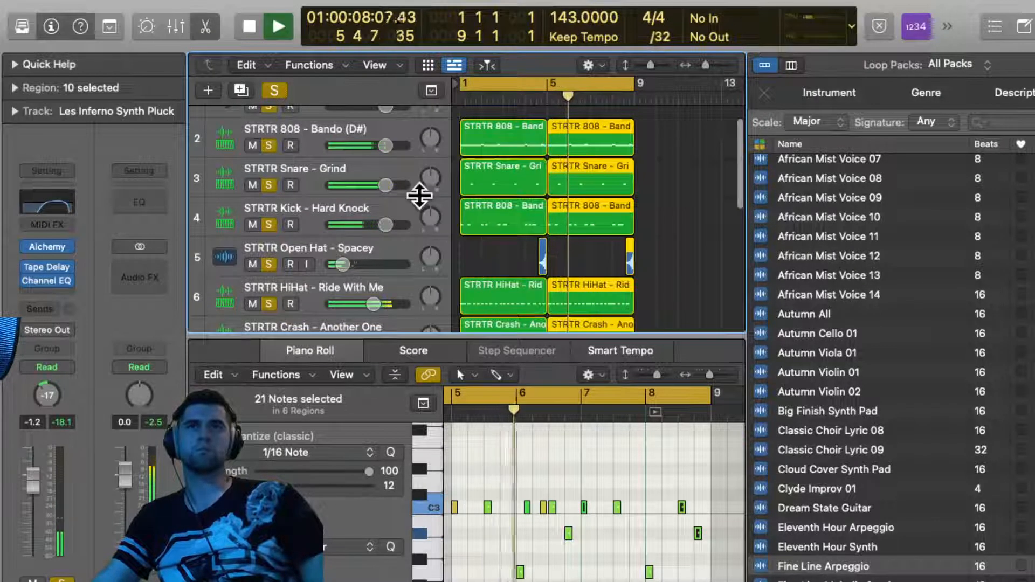
left_click_drag(386, 224, 391, 226)
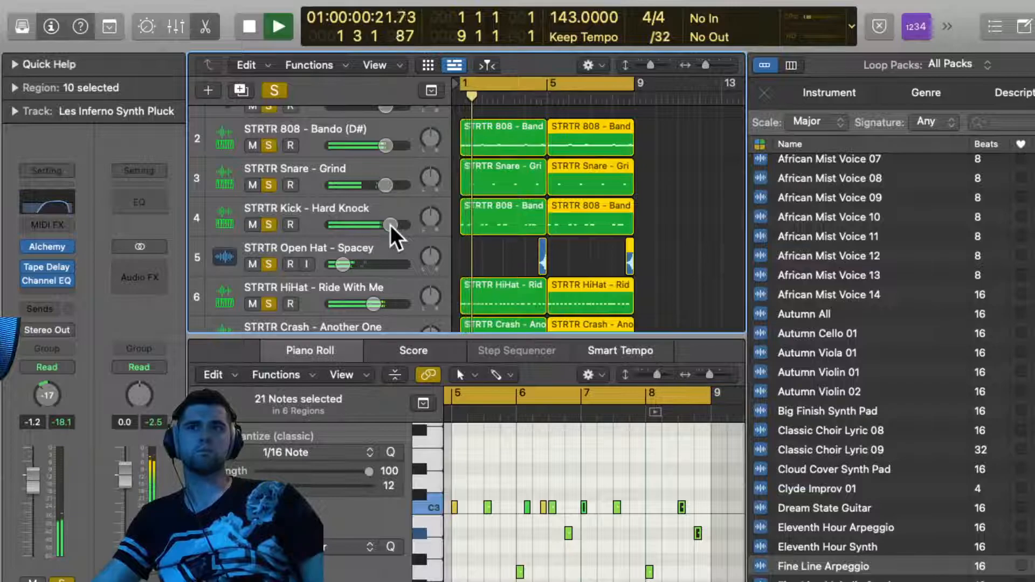
Lower the Fine Line Arpeggio track's volume to -6.8 dB
scroll(391, 227, "down", 5)
scroll(378, 302, "down", 4)
left_click(364, 249)
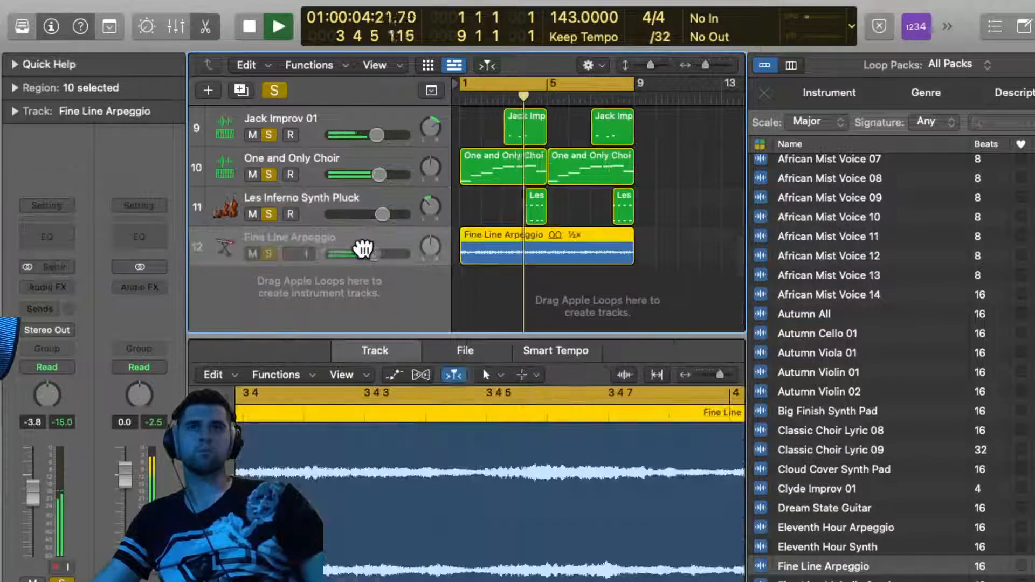
mouse_move(364, 250)
left_mouse_down()
mouse_move(354, 251)
mouse_move(364, 253)
left_mouse_up()
Add a Channel EQ to the Fine Line Arpeggio track with a low cut at 530 Hz and a high cut at 1410 Hz
left_click(46, 232)
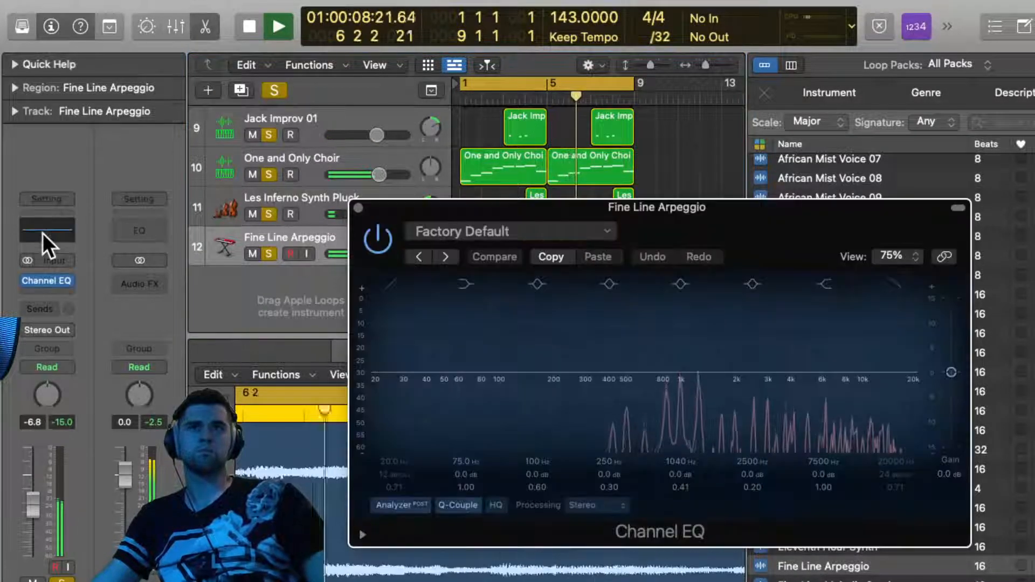
left_click(391, 281)
left_click_drag(375, 380, 633, 372)
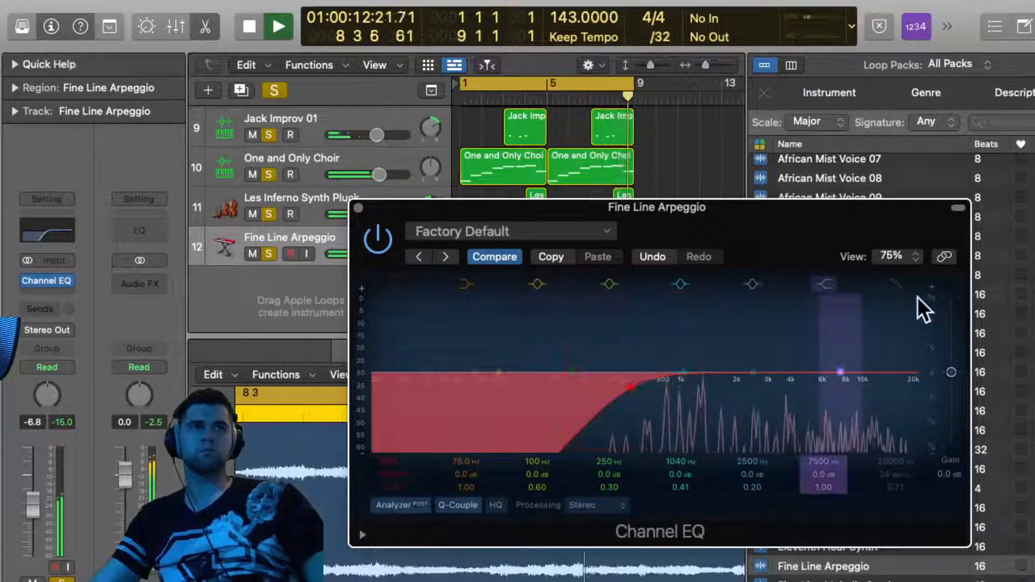
left_click(892, 282)
left_click_drag(908, 379, 700, 401)
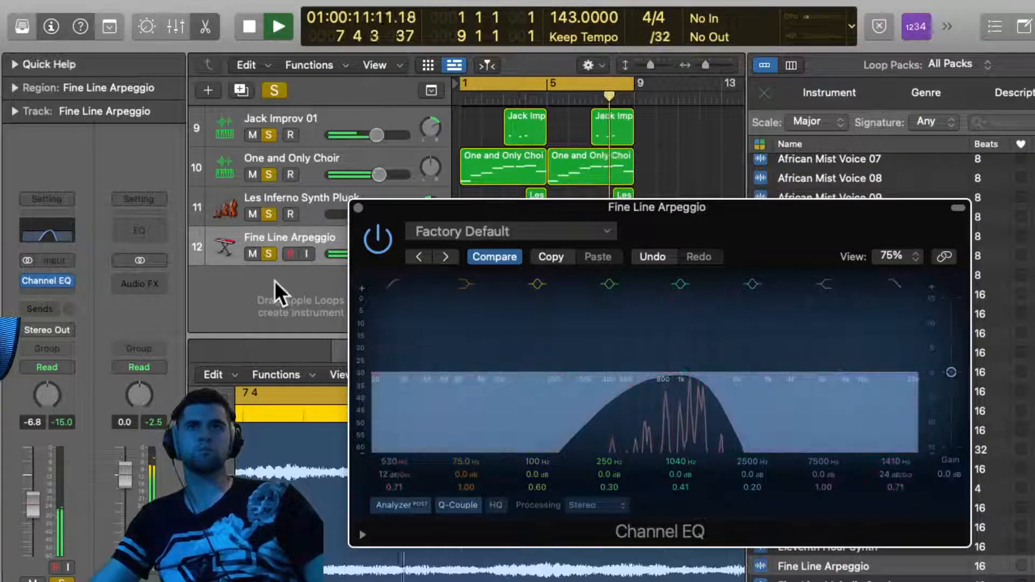
Send the Fine Line Arpeggio track to Bus 3 and insert a stereo ChromaVerb on the resulting aux channel
left_click(40, 308)
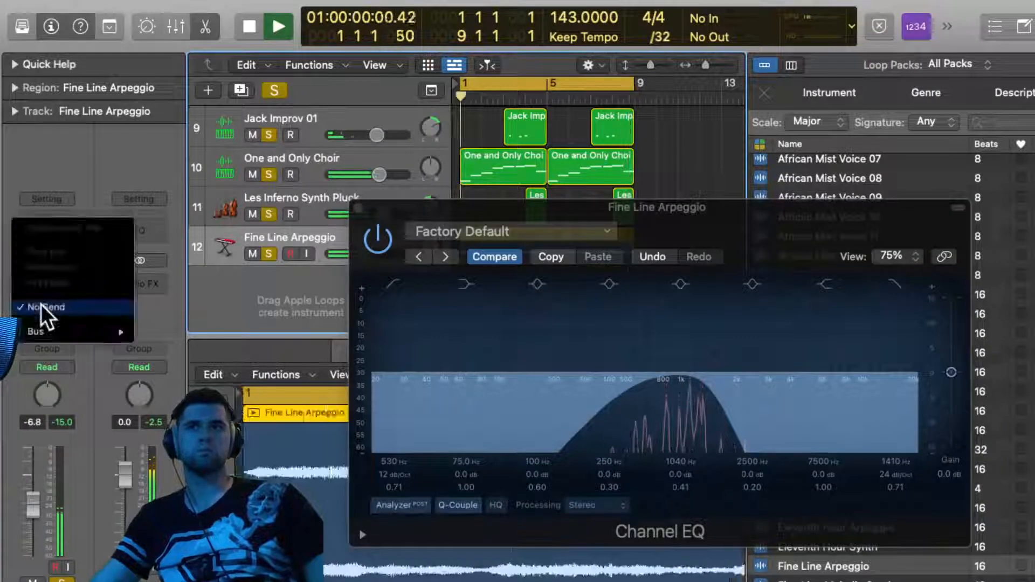
mouse_move(48, 330)
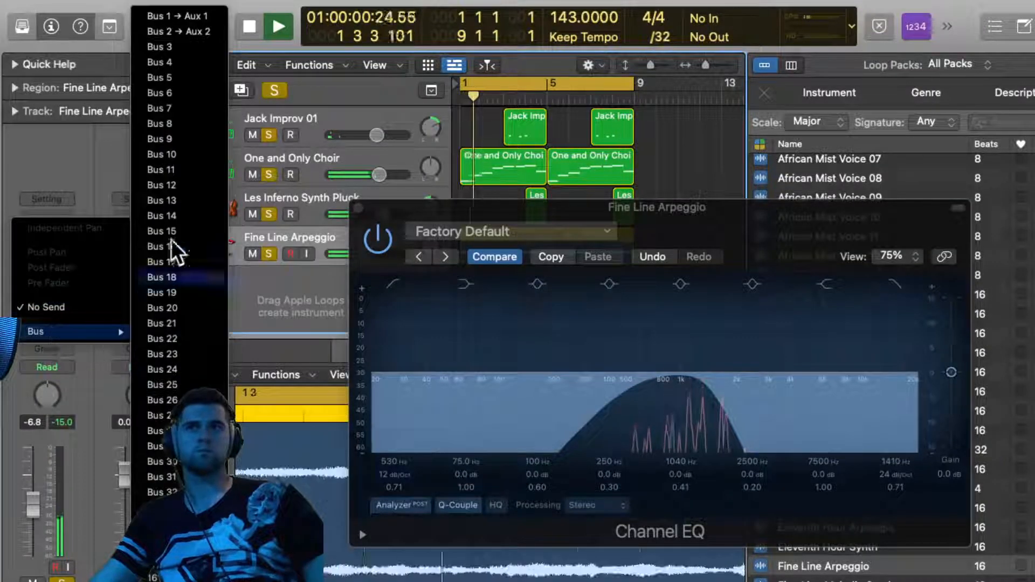
left_click(172, 46)
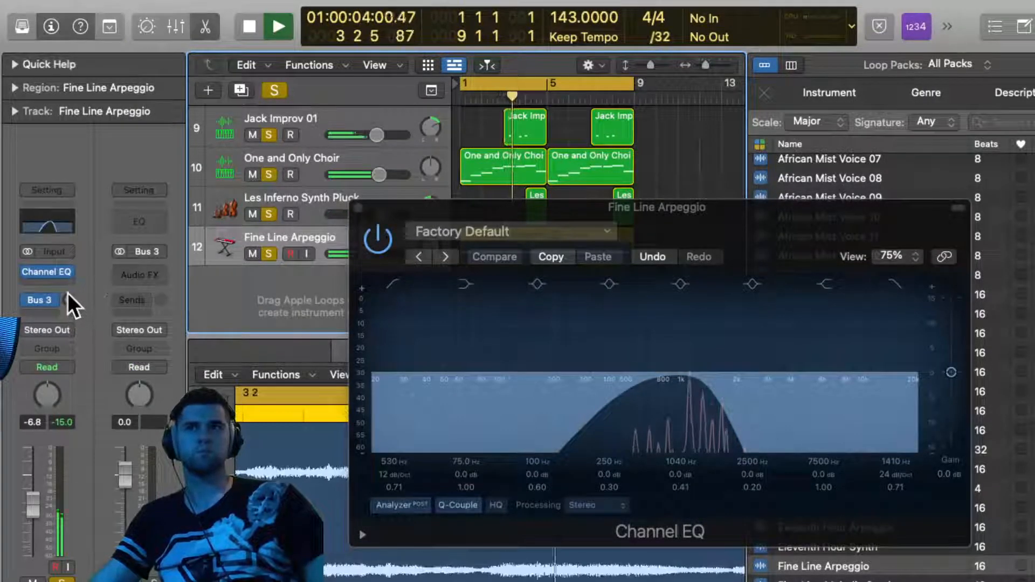
left_click(119, 271)
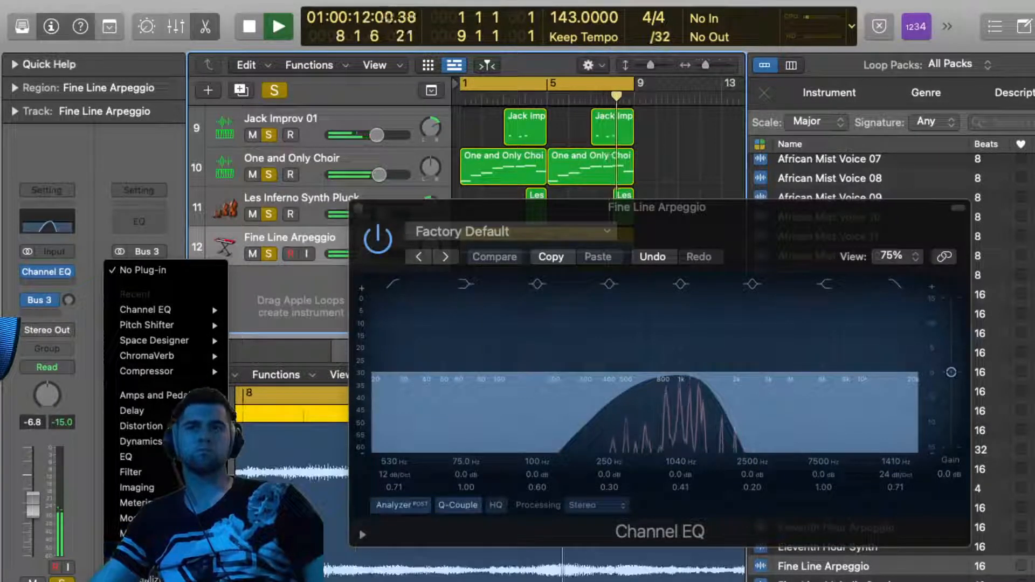
mouse_move(285, 559)
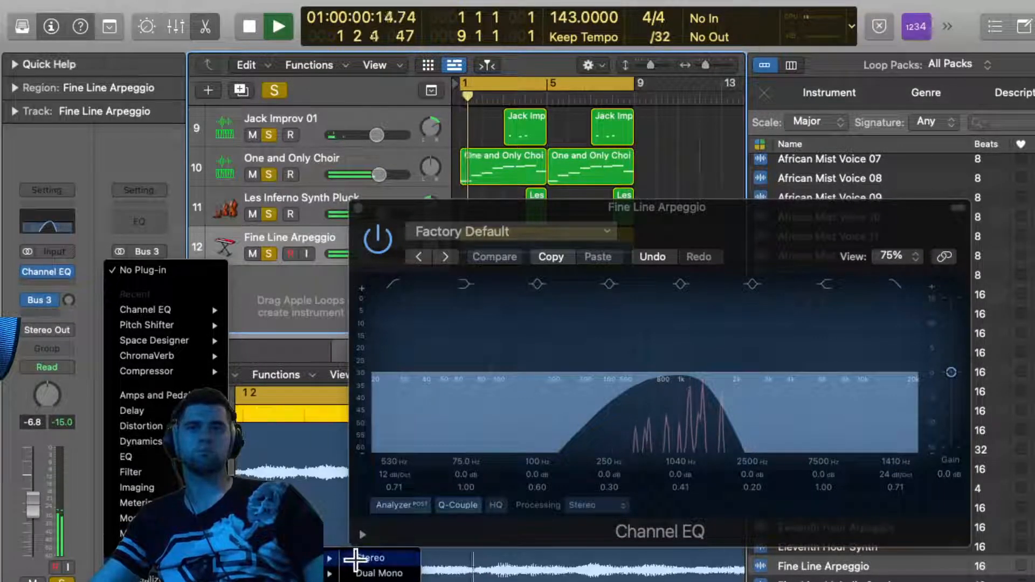
left_click(359, 560)
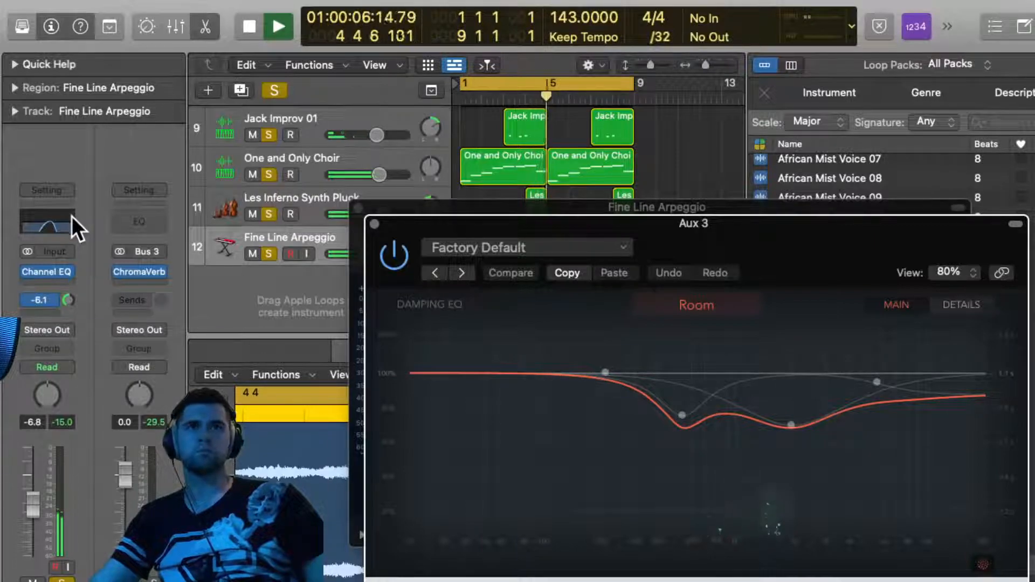
Raise the Fine Line Arpeggio track's Bus 3 send level and close the ChromaVerb and Channel EQ windows
left_click_drag(72, 216, 74, 216)
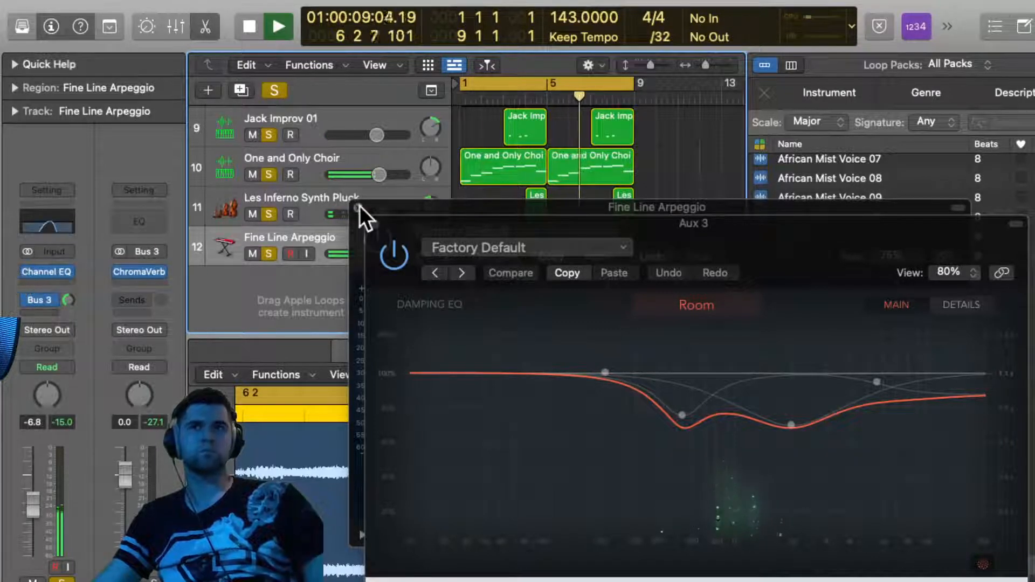
left_click(373, 222)
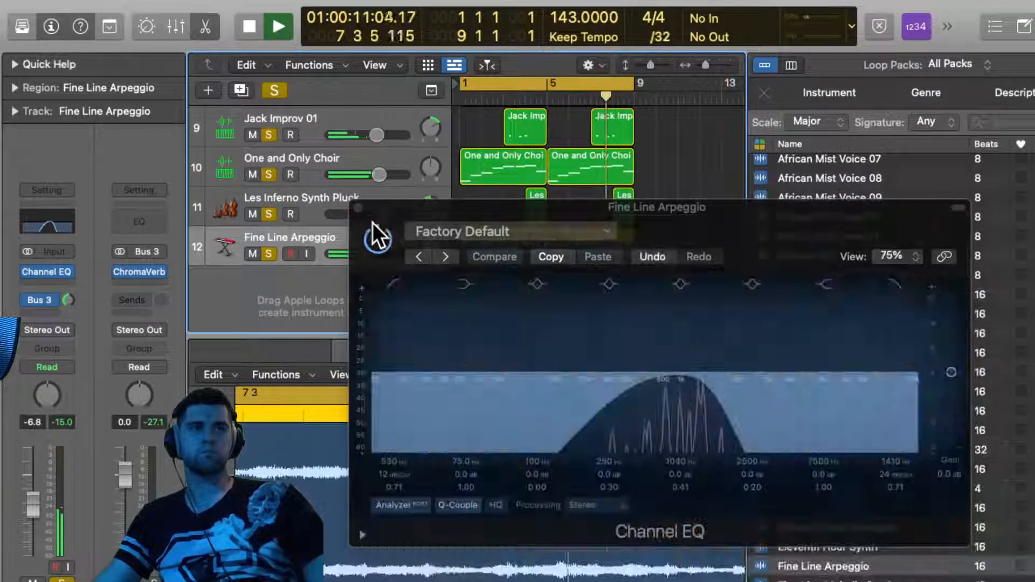
left_click(360, 208)
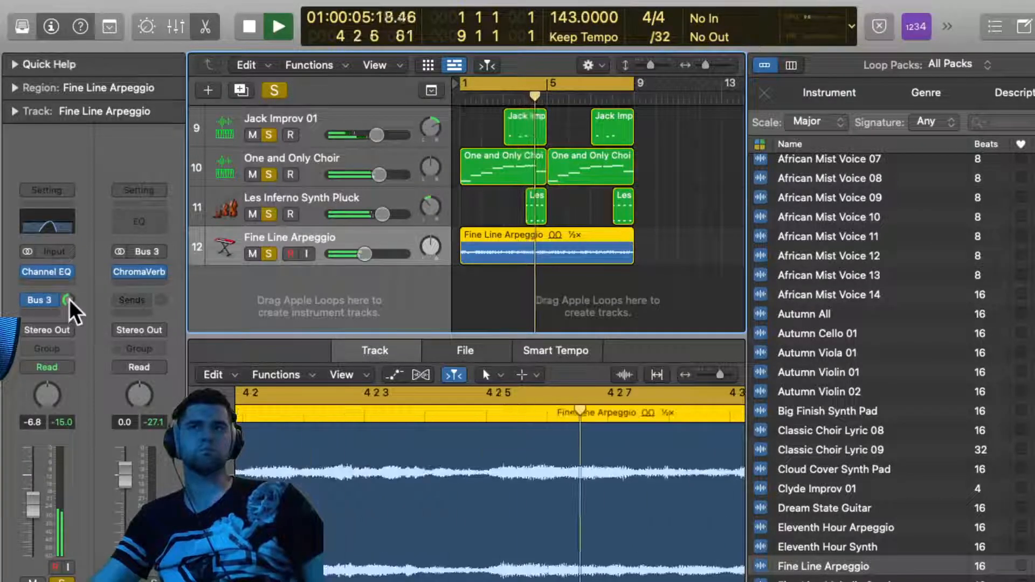
mouse_move(127, 273)
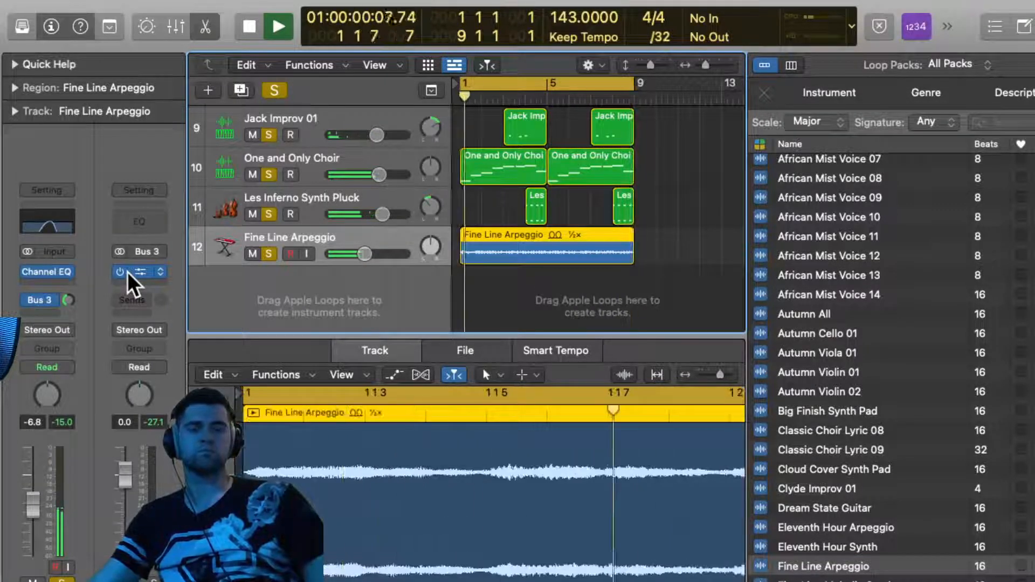
key("space")
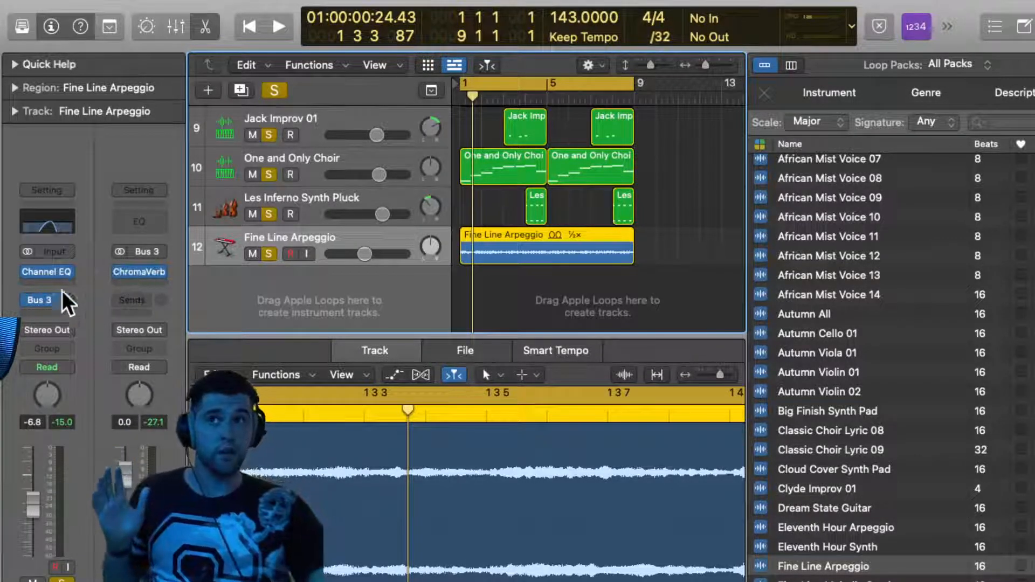
left_click(45, 278)
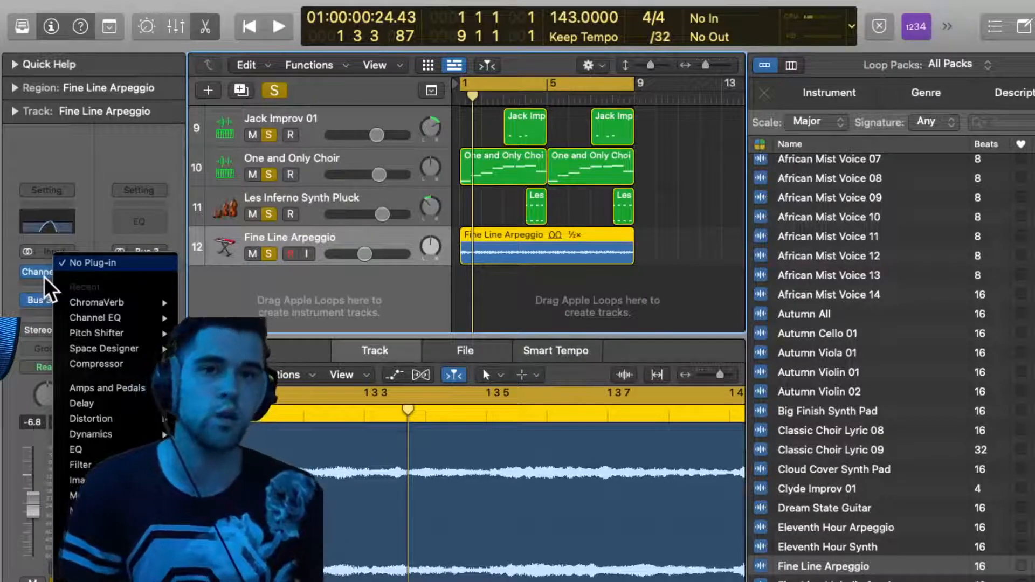
left_click(98, 168)
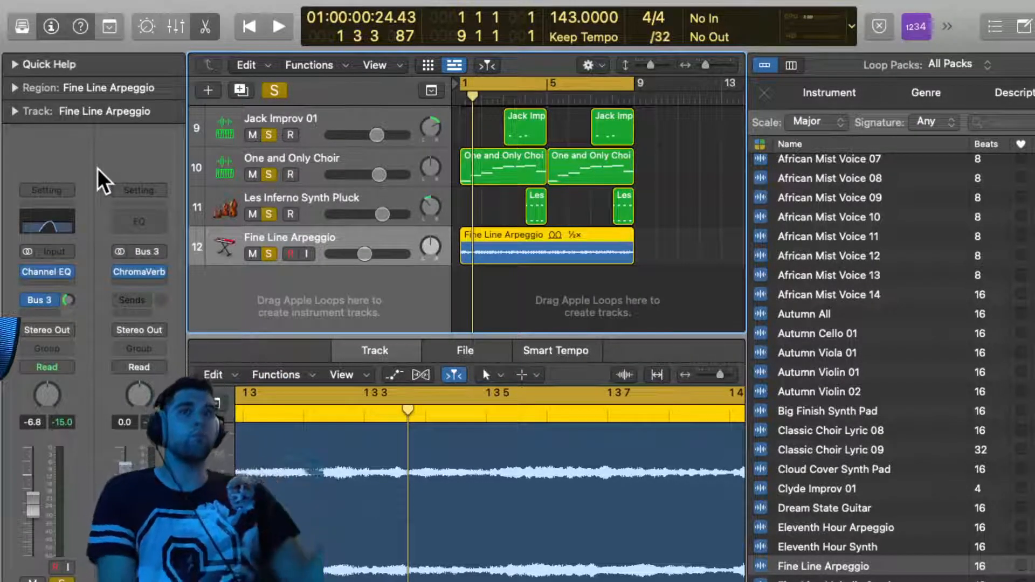
Lower the STRTR Crash - Another One track's volume to -2.7 dB during playback
key("space")
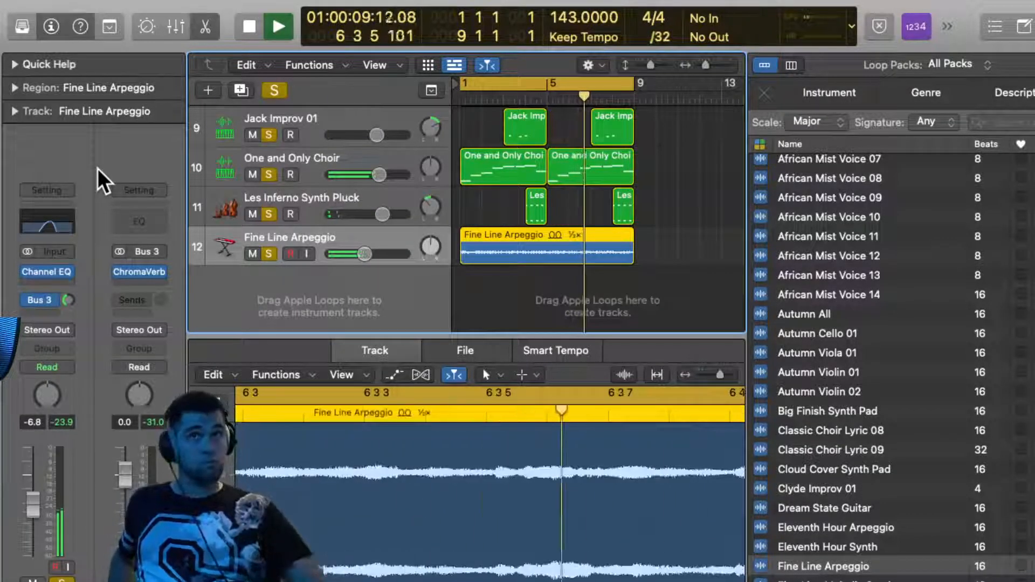
scroll(279, 153, "up", 5)
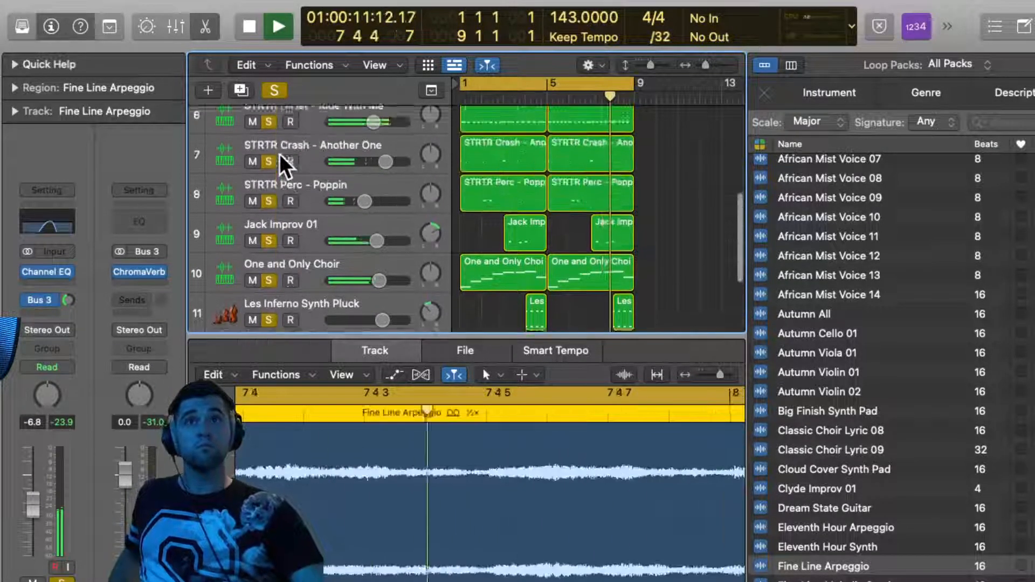
left_click(378, 184)
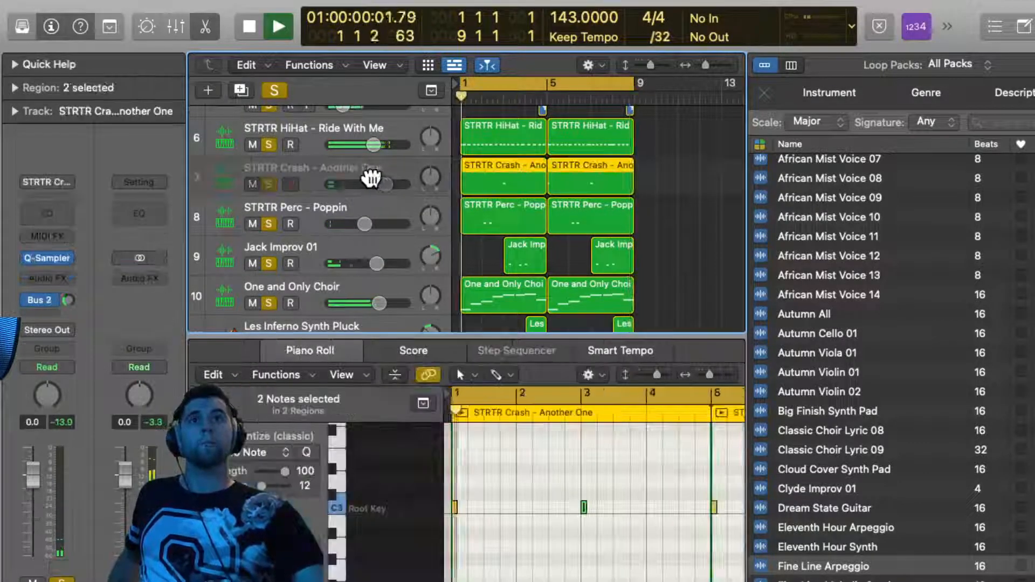
left_click_drag(386, 184, 378, 184)
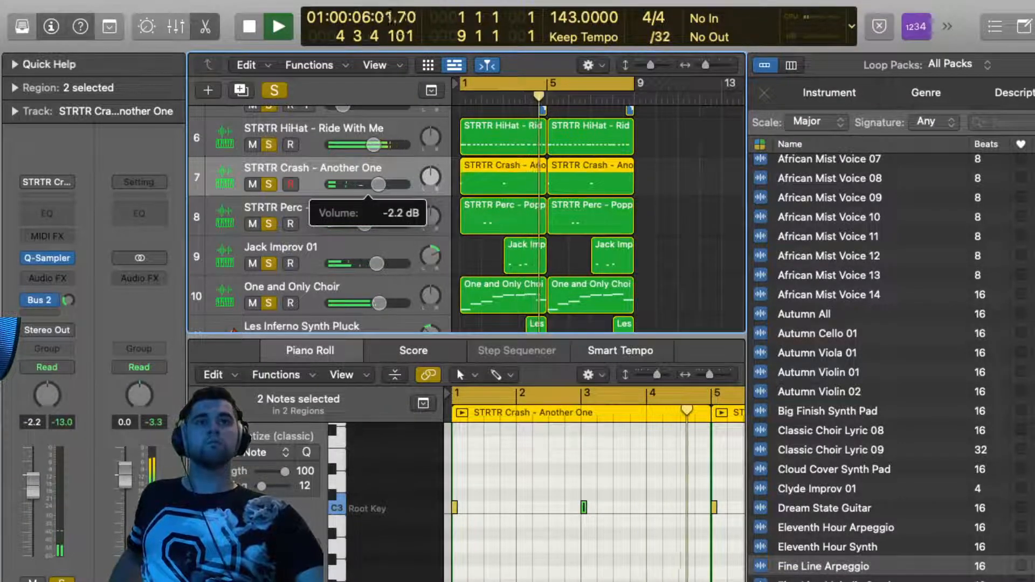
left_click_drag(378, 184, 376, 184)
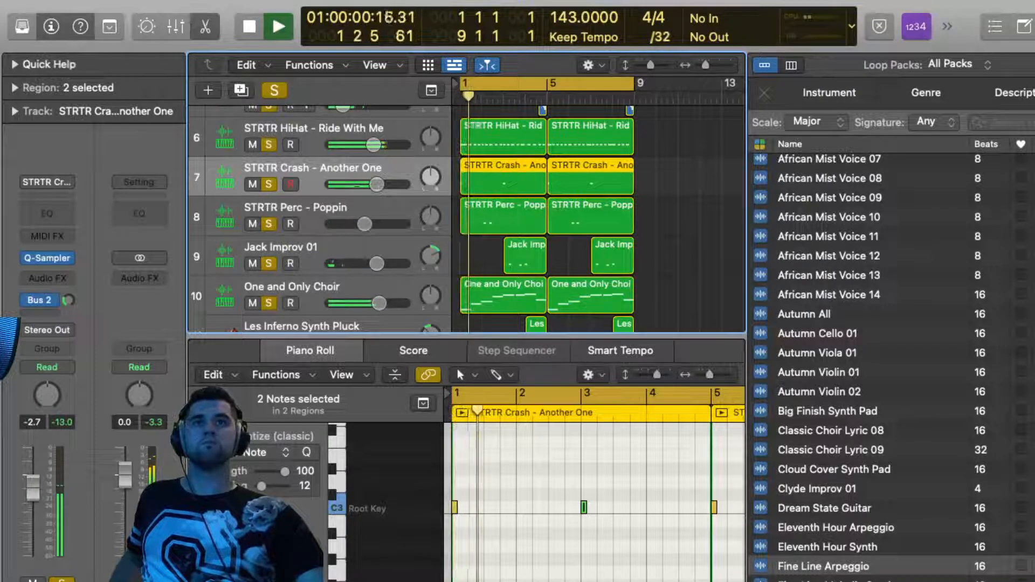
Compare the beat with and without the Fine Line Arpeggio track by toggling its solo state
scroll(359, 197, "up", 3)
scroll(360, 197, "up", 2)
scroll(359, 197, "down", 8)
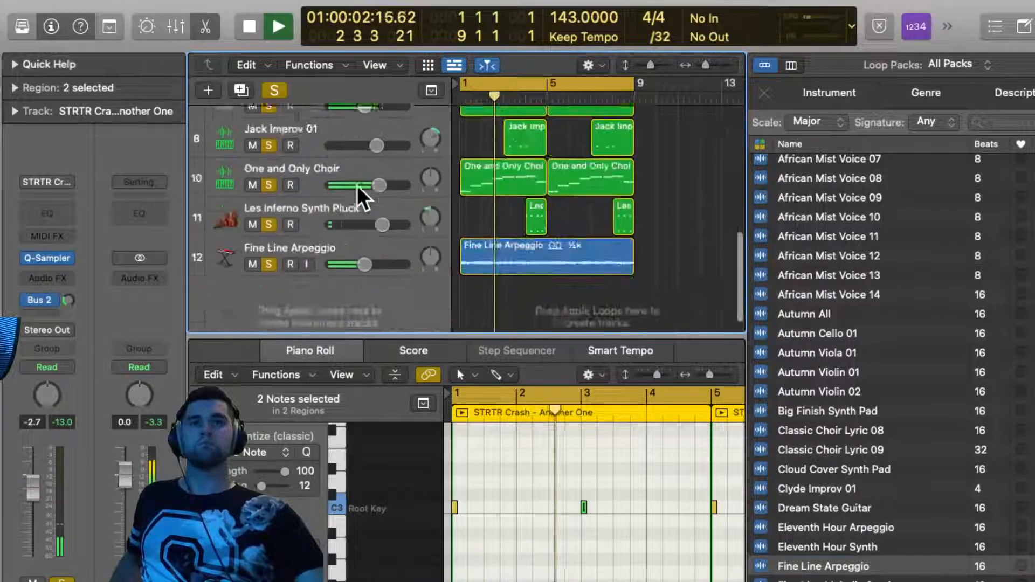
left_click(262, 243)
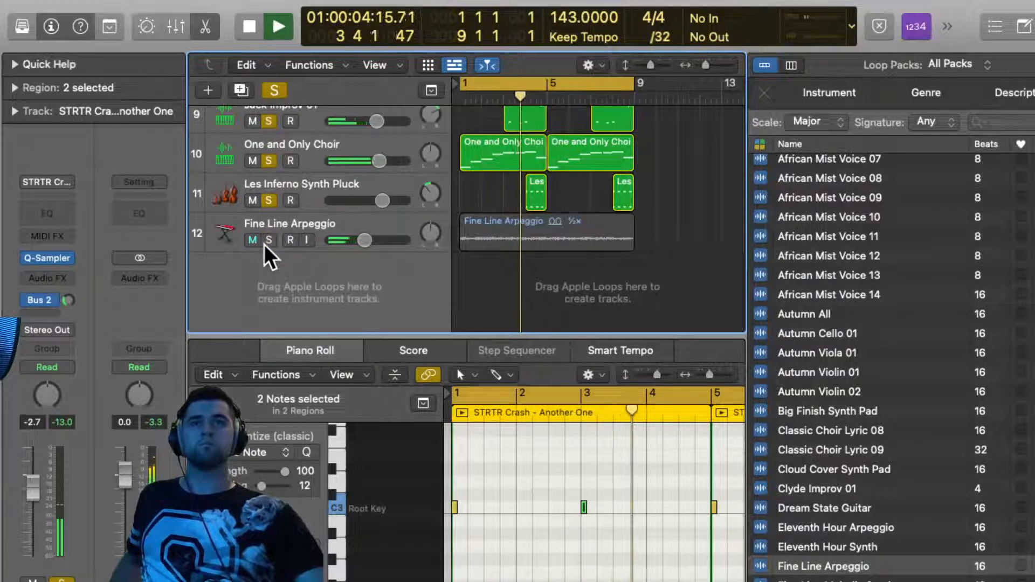
left_click(264, 245)
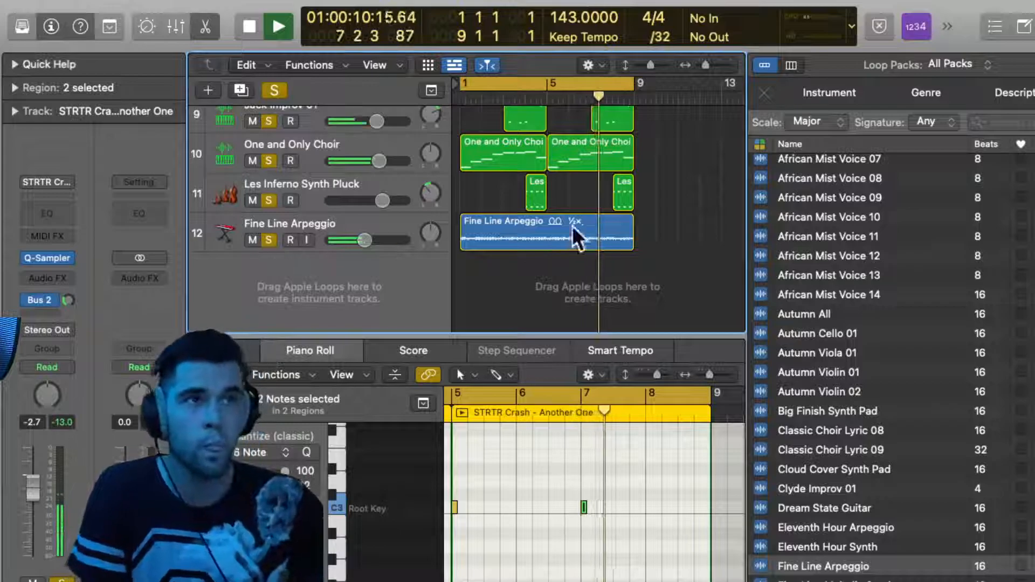
Mark the Fine Line Arpeggio loop as a favorite in the loop list
left_click(1020, 568)
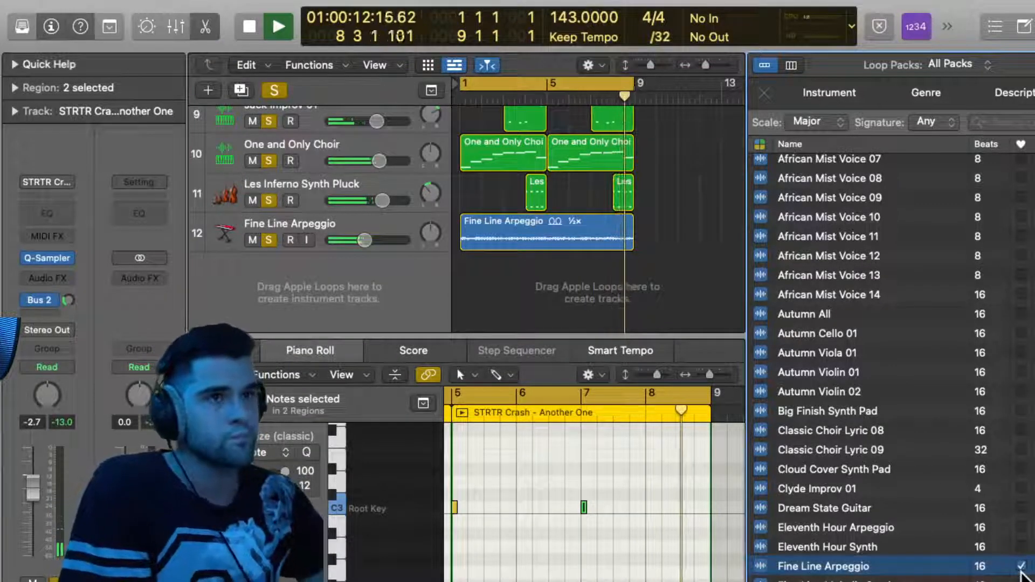
scroll(1019, 570, "down", 2)
scroll(926, 567, "down", 2)
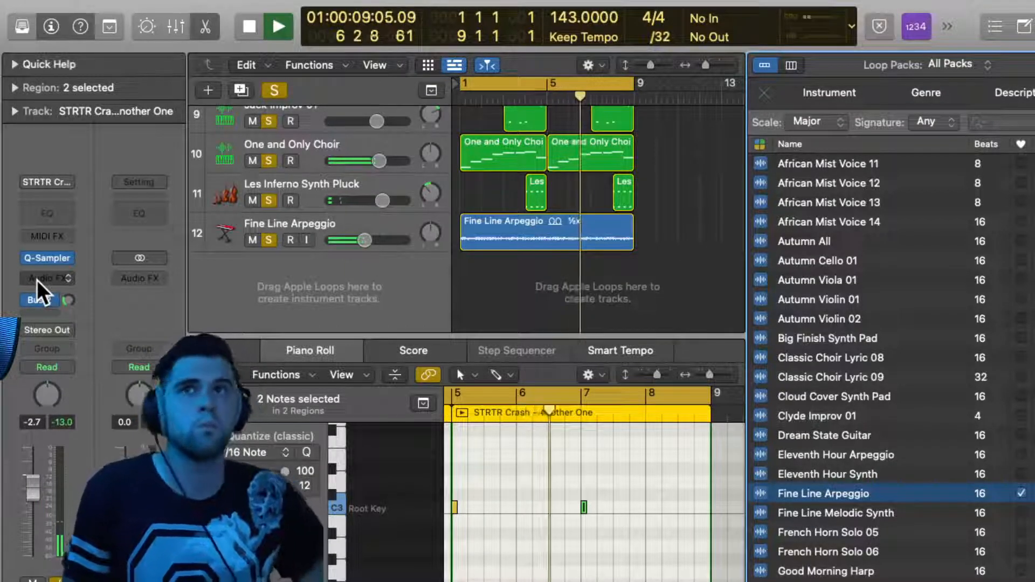
Listen to the beat without Fine Line Arpeggio, and with it but without One and Only Choir, by switching their solo states
left_click(265, 240)
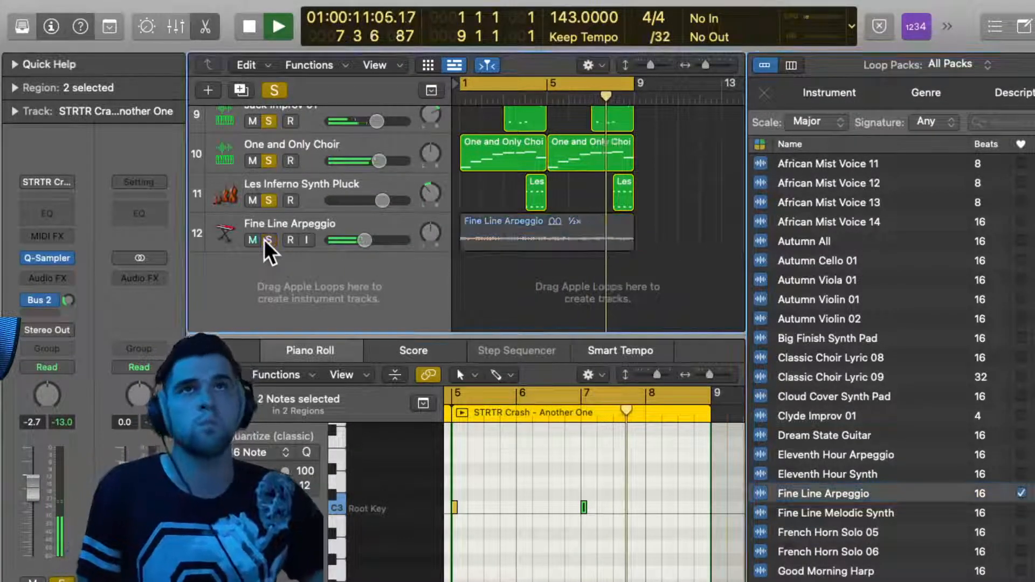
scroll(264, 239, "up", 2)
scroll(268, 230, "up", 2)
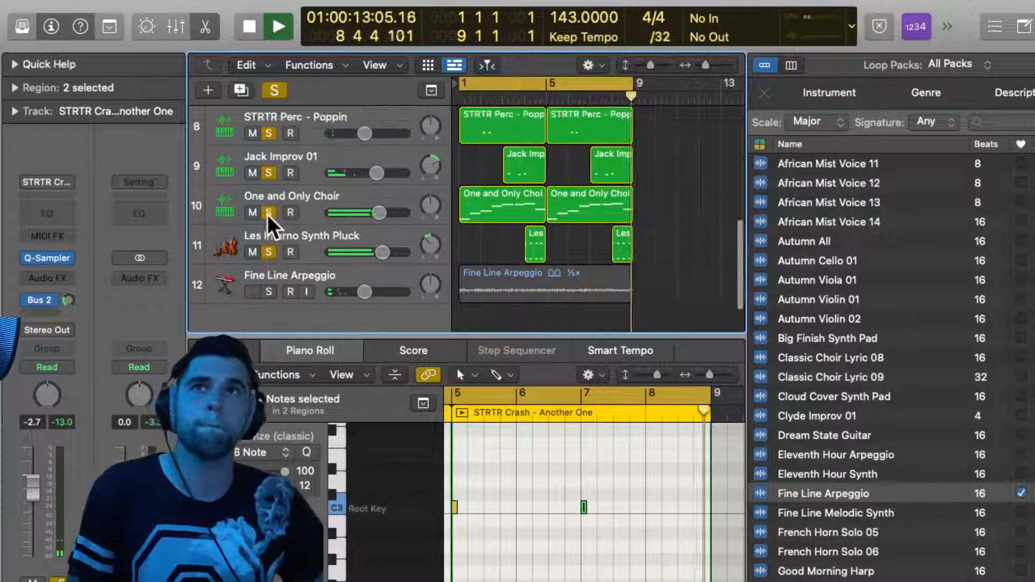
left_click(268, 213)
left_click(269, 292)
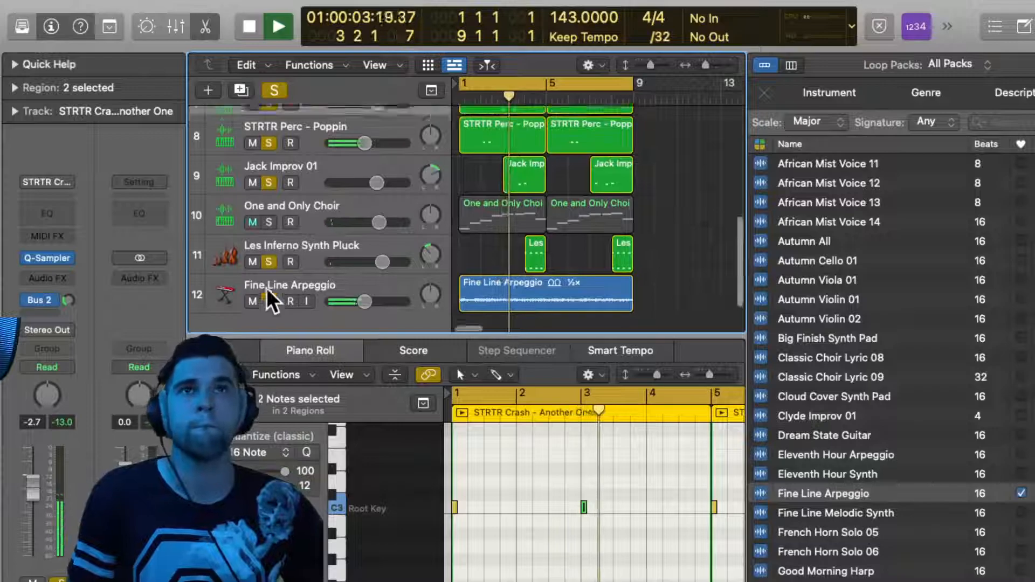
scroll(266, 288, "up", 5)
scroll(267, 288, "down", 3)
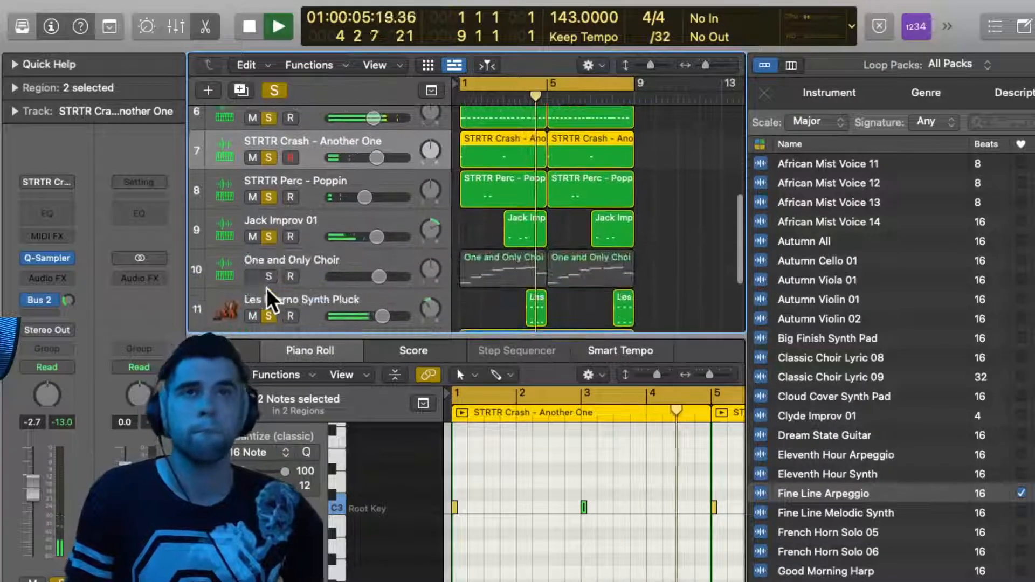
scroll(266, 288, "down", 2)
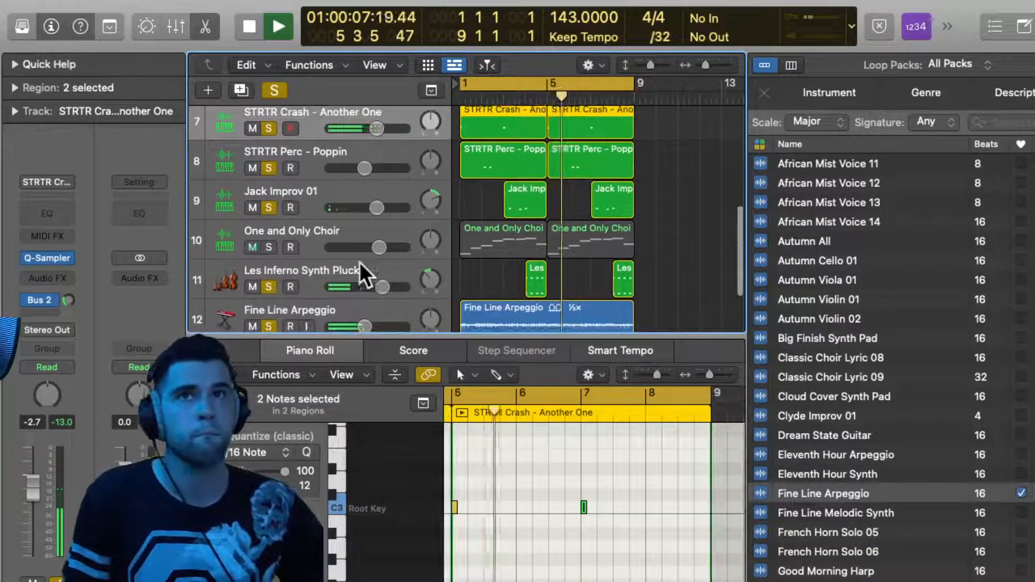
scroll(360, 267, "down", 3)
Duplicate the Fine Line Arpeggio track with its settings and copy its region onto the new track at bar 1
left_click(321, 220)
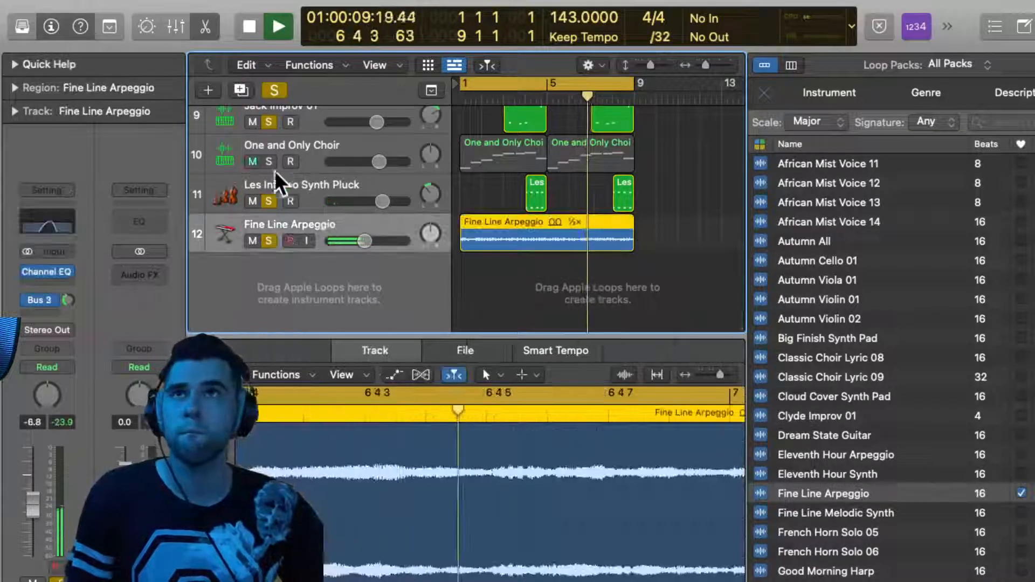
left_click(236, 82)
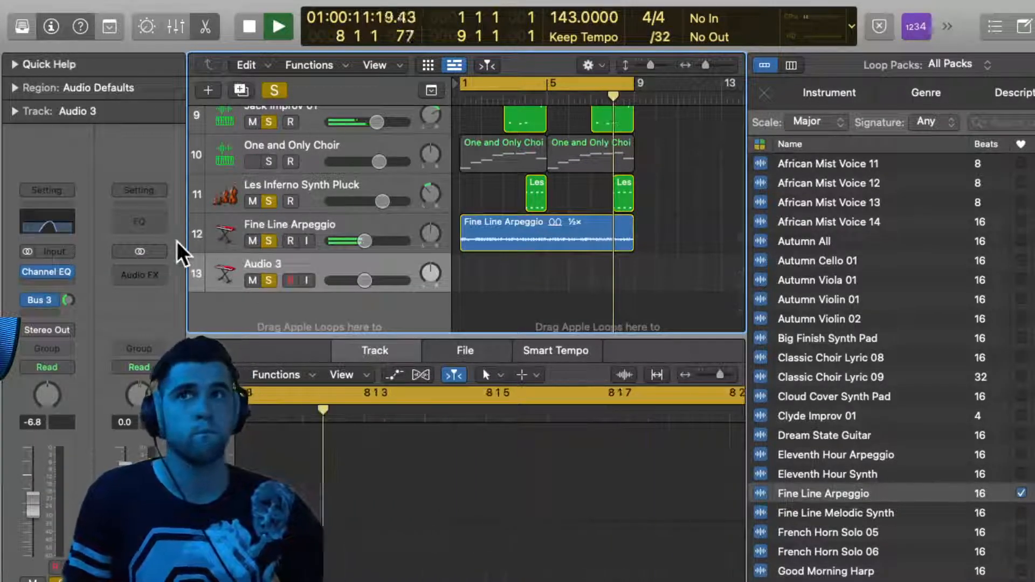
left_click_drag(526, 225, 528, 259)
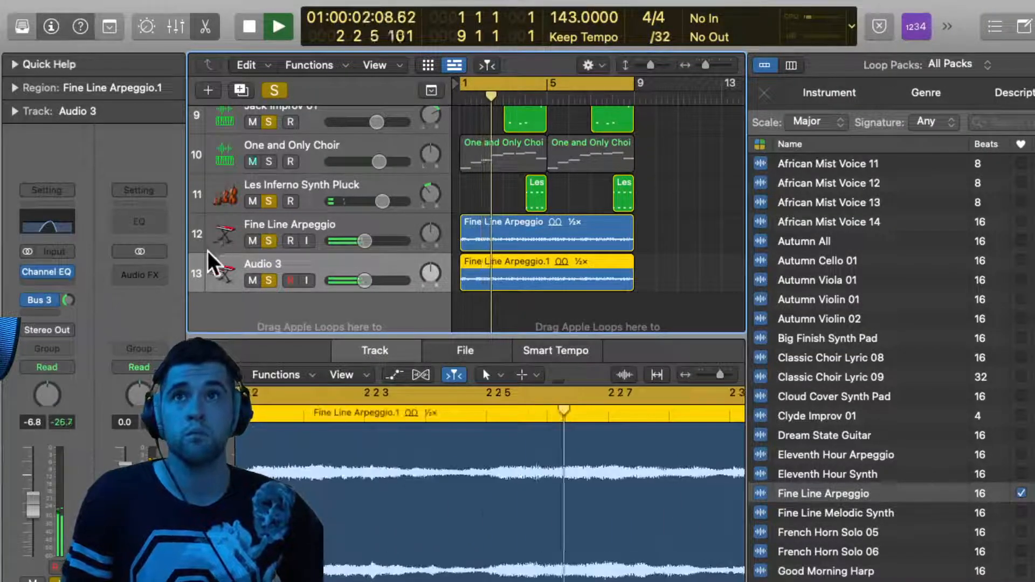
Bypass the Channel EQ on the duplicate arpeggio track and take the original Fine Line Arpeggio track out of solo
left_click(29, 271)
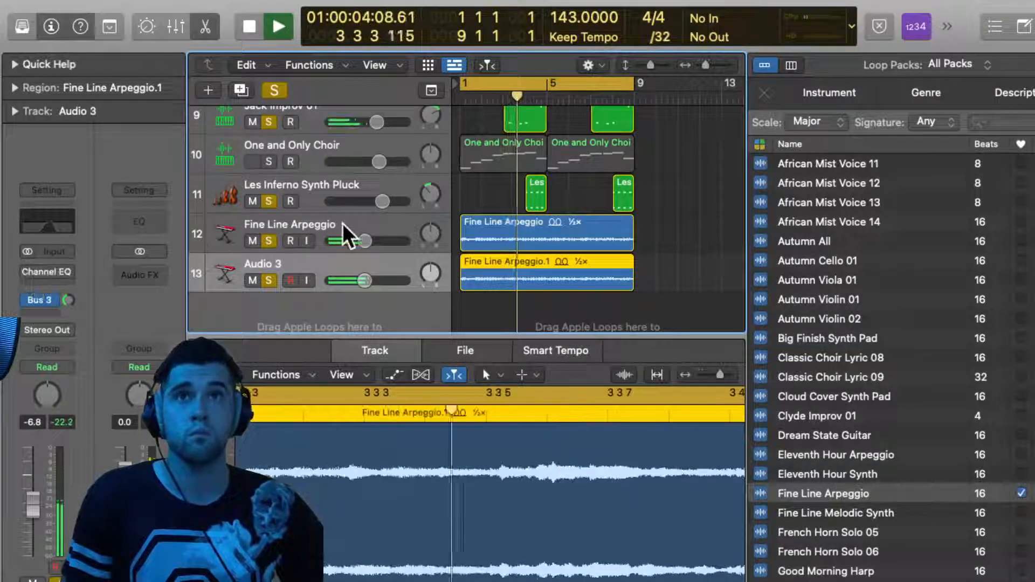
left_click(267, 241)
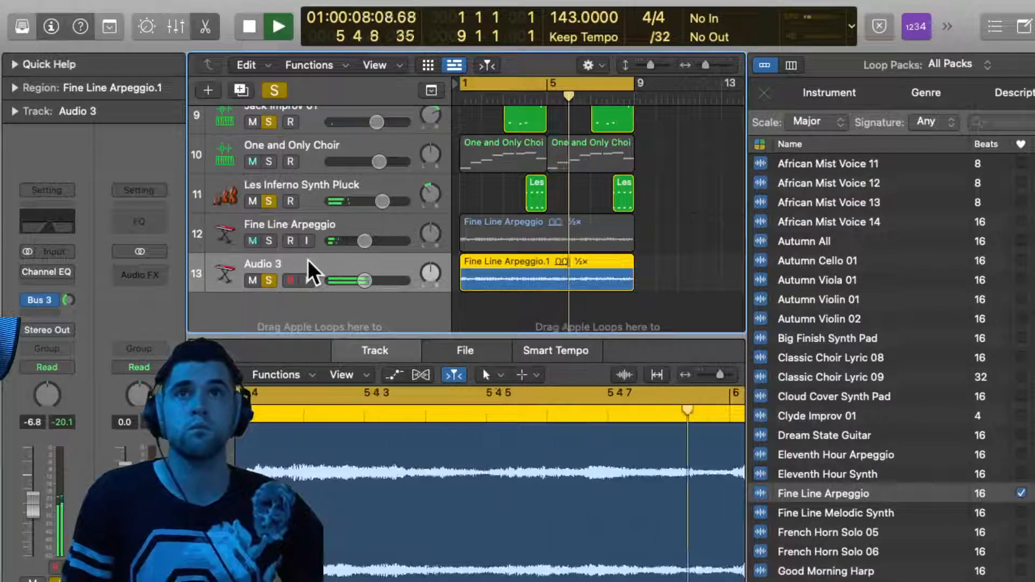
left_click(71, 300)
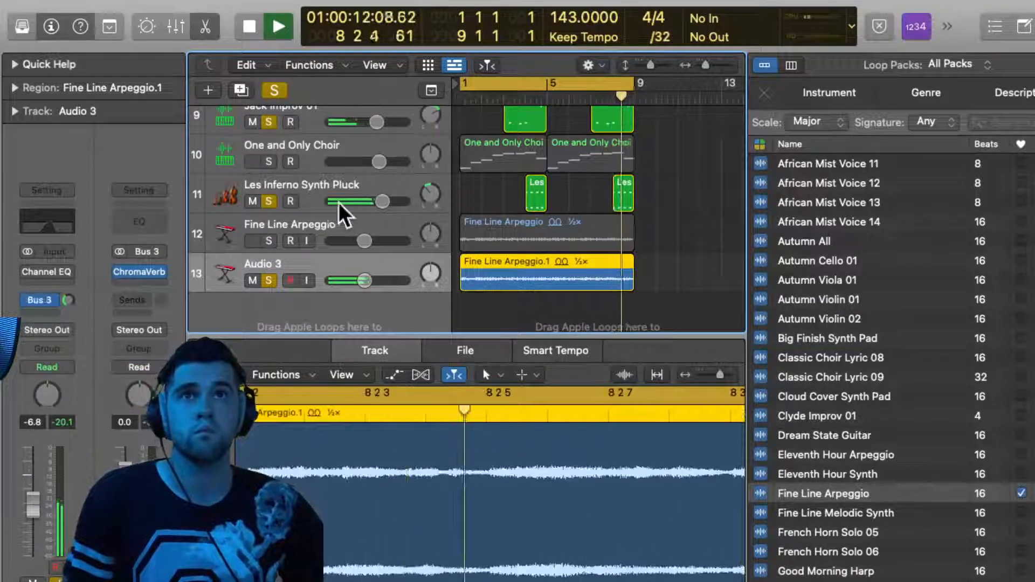
scroll(341, 199, "up", 3)
scroll(341, 199, "down", 3)
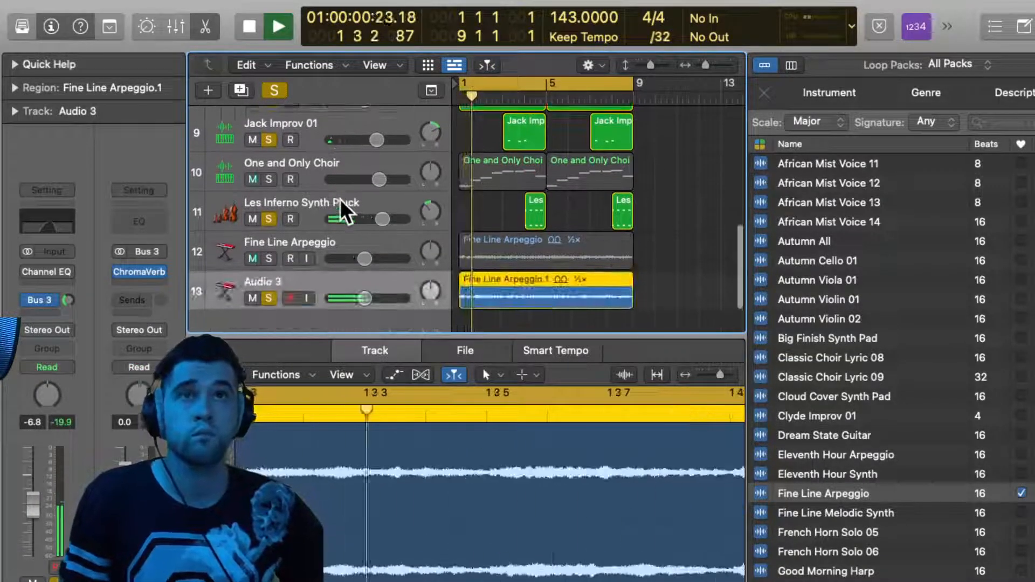
scroll(340, 201, "down", 1)
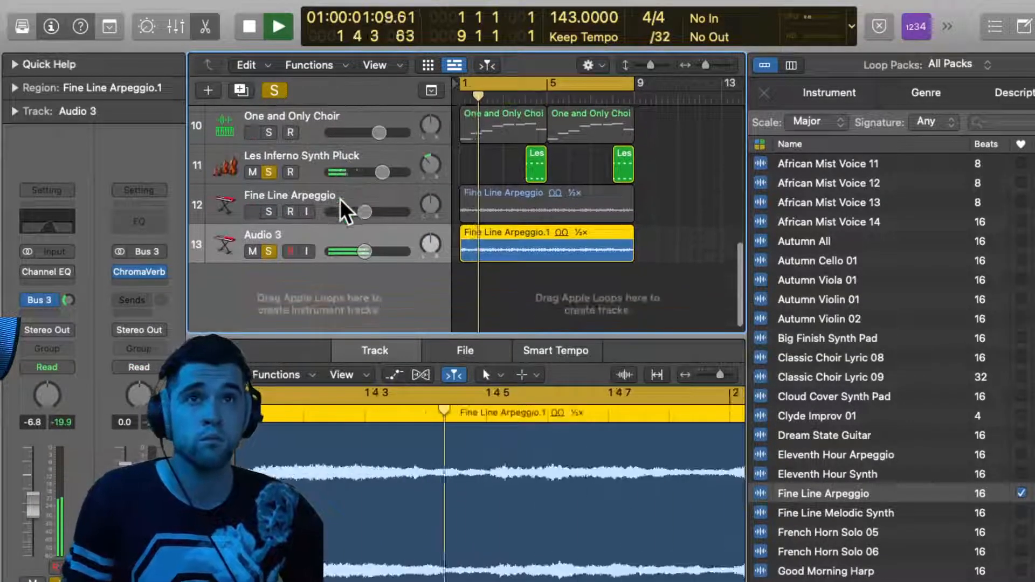
Take the duplicate arpeggio track out of solo and solo the One and Only Choir track again
left_click(269, 252)
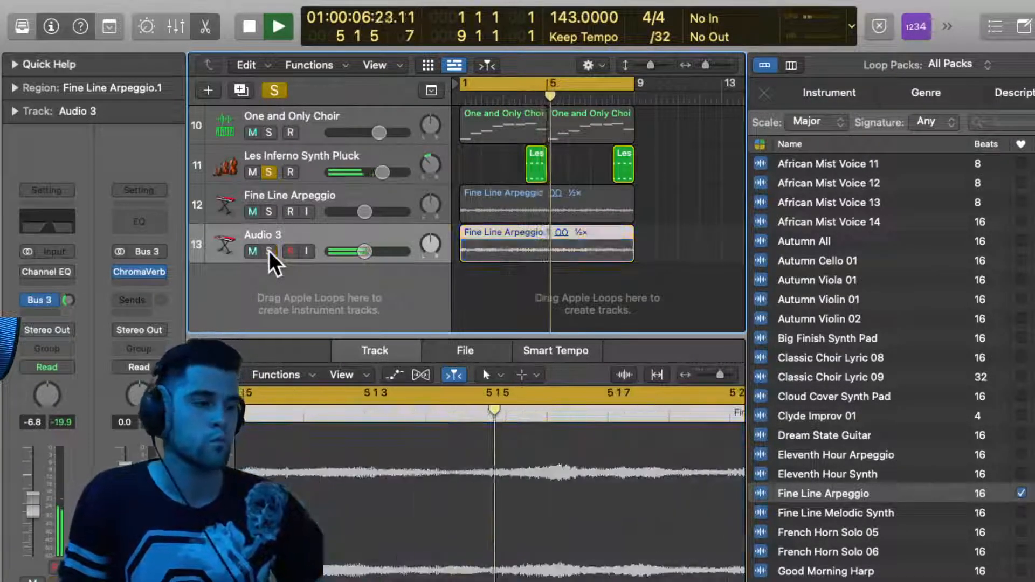
left_click(268, 130)
scroll(268, 128, "up", 1)
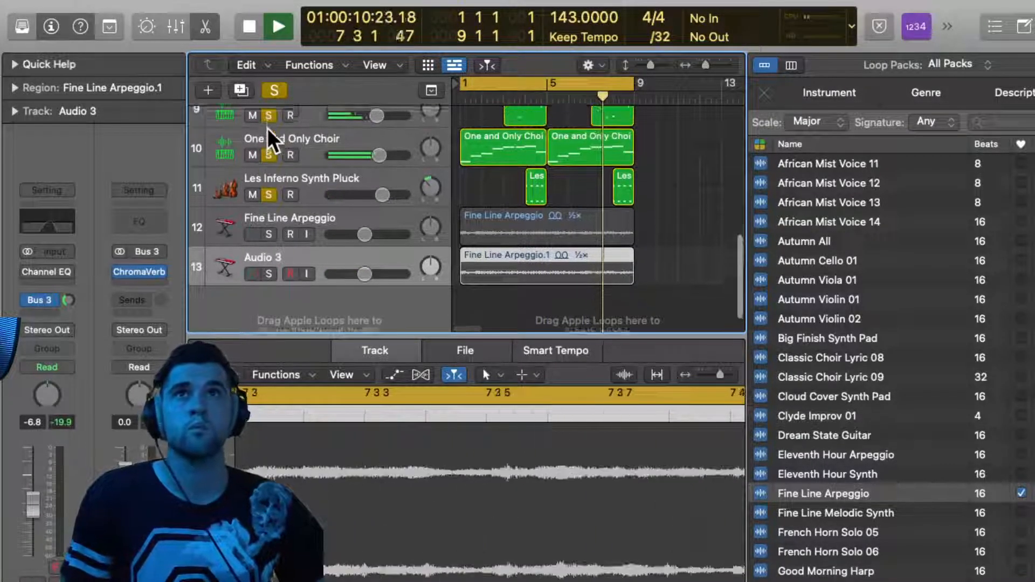
scroll(268, 128, "up", 1)
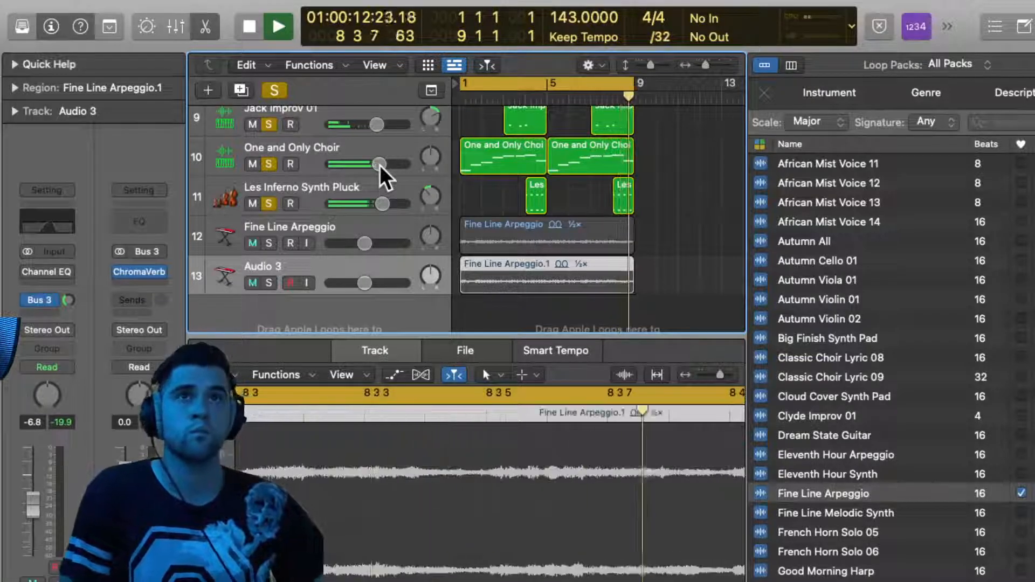
Compare the equalized Fine Line Arpeggio track with its unequalized duplicate by soloing each in turn alongside the choir
left_click(268, 245)
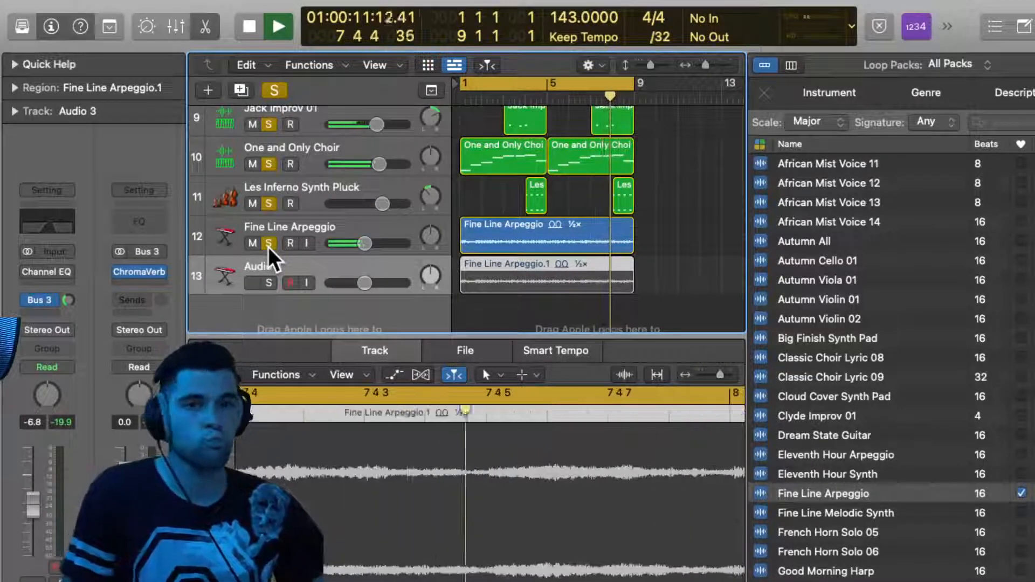
left_click(268, 243)
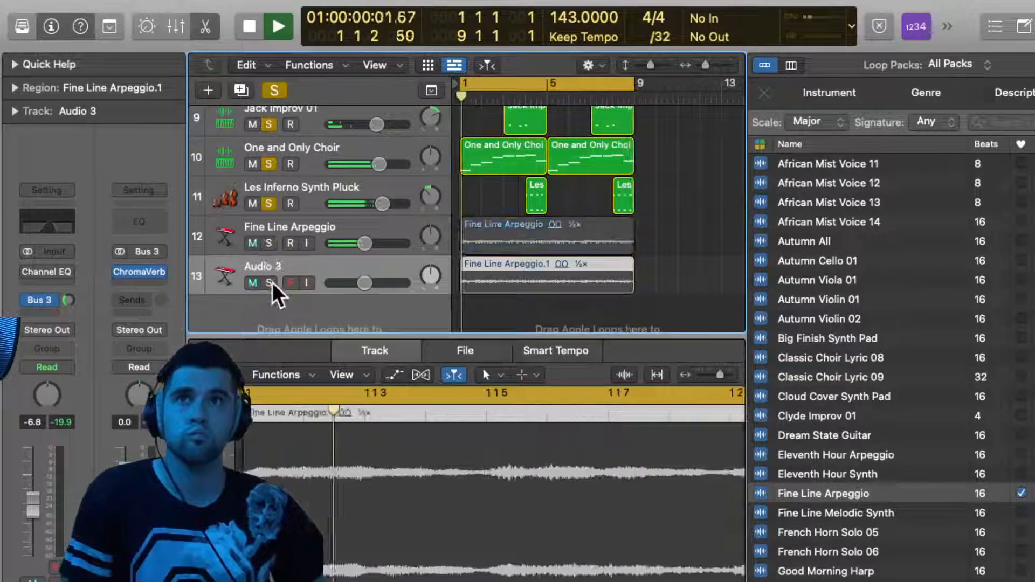
left_click(268, 282)
scroll(267, 259, "up", 2)
scroll(265, 251, "up", 2)
scroll(265, 251, "down", 3)
scroll(264, 252, "up", 3)
scroll(265, 251, "down", 2)
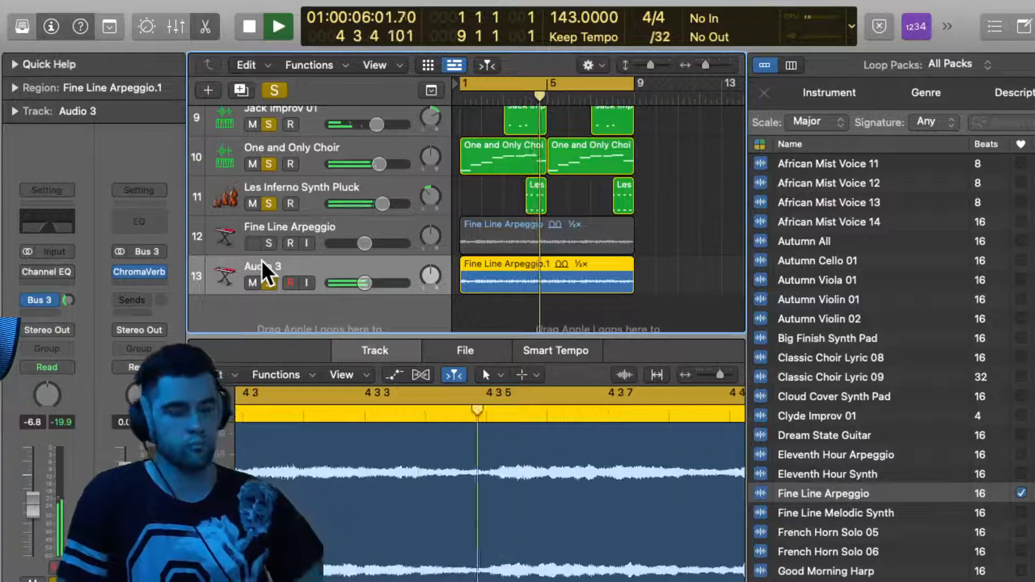
Delete the duplicate arpeggio region and its track, and solo the original Fine Line Arpeggio track again
key("BackSpace")
key("BackSpace")
left_click(264, 244)
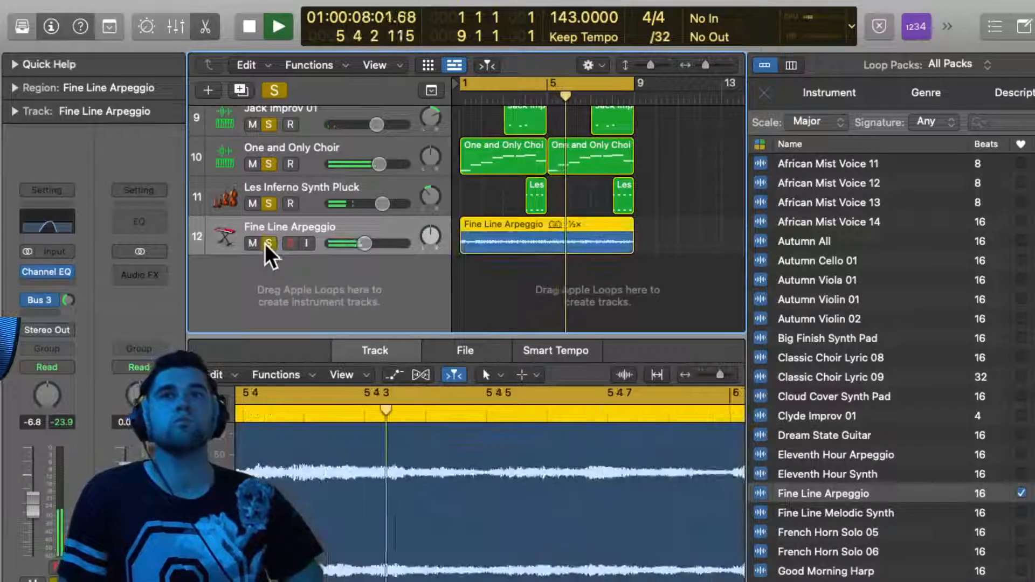
Preview the Fine Line Melodic Synth loop against the beat
scroll(890, 351, "down", 3)
key("space")
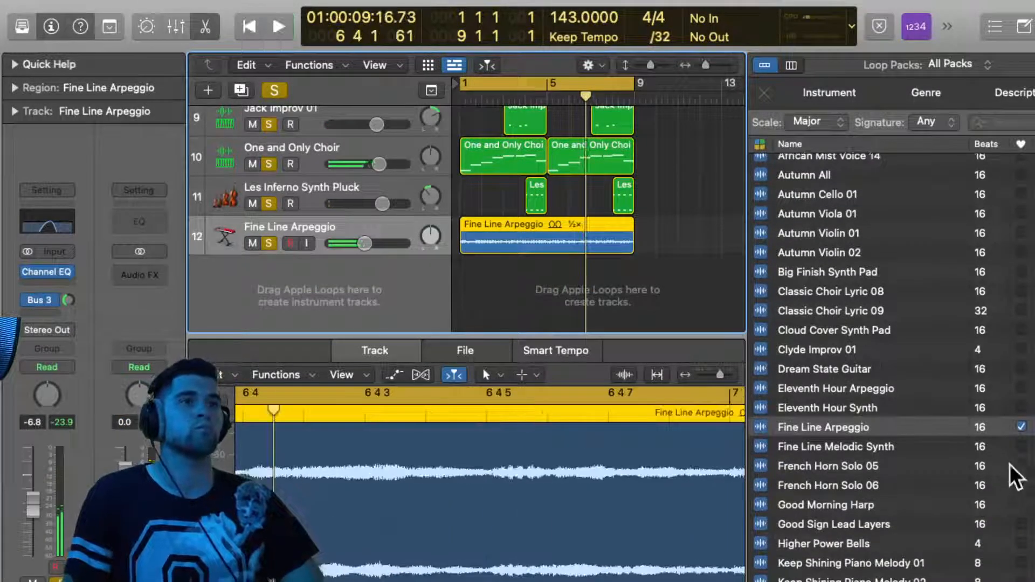
left_click(873, 449)
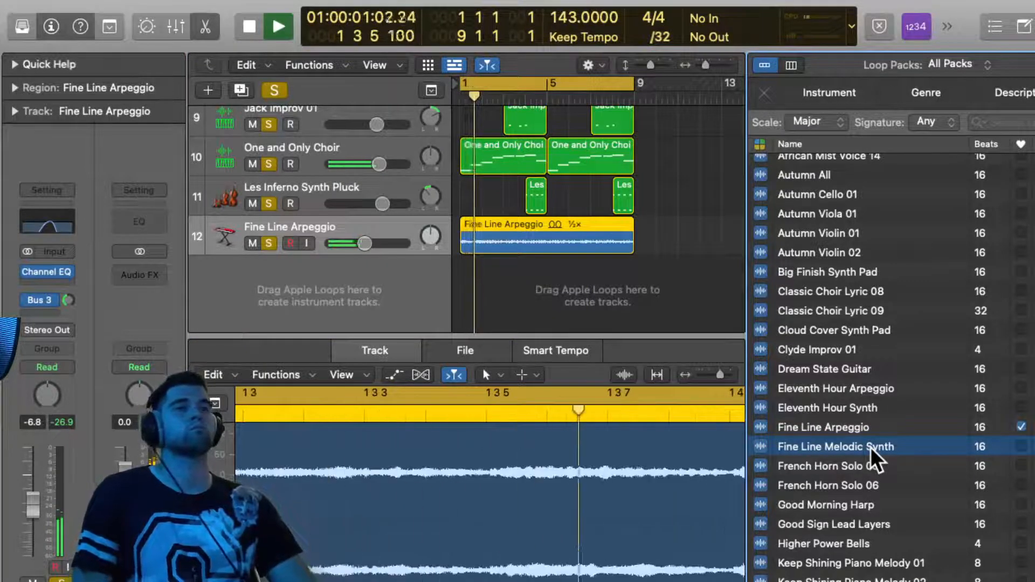
Preview the French Horn Solo 05, French Horn Solo 06, Good Morning Harp, Good Sign Lead Layers and Higher Power Bells loops against the beat
left_click(863, 467)
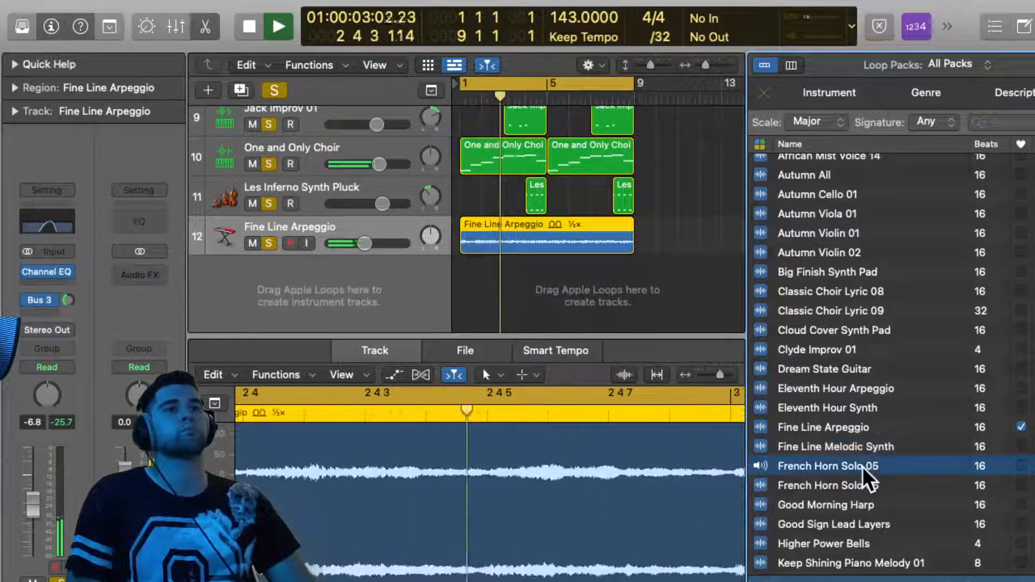
scroll(863, 467, "down", 3)
scroll(863, 467, "down", 2)
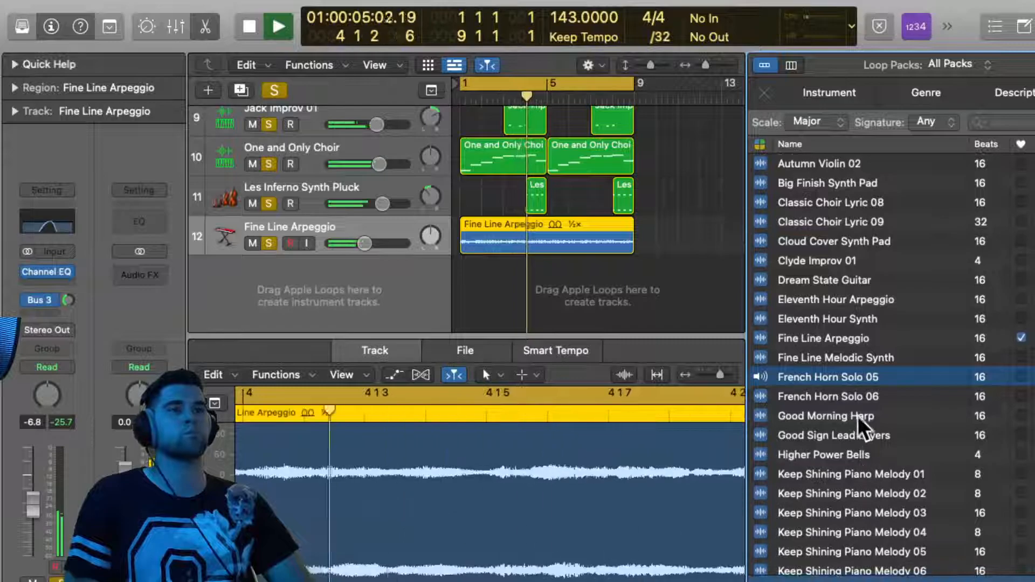
left_click(850, 395)
scroll(850, 395, "down", 3)
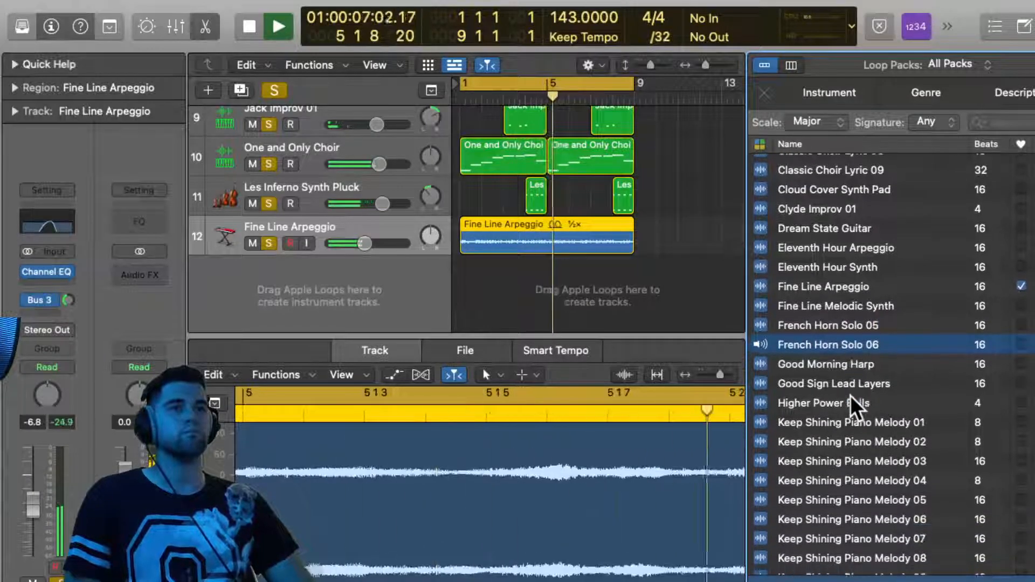
left_click(821, 360)
scroll(821, 360, "down", 2)
left_click(813, 346)
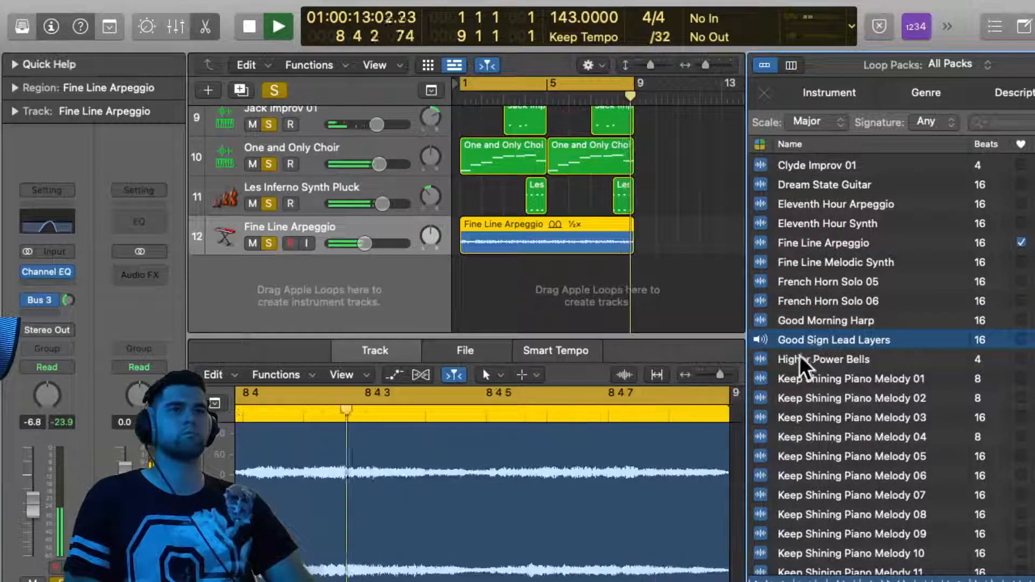
left_click(800, 359)
scroll(800, 356, "down", 3)
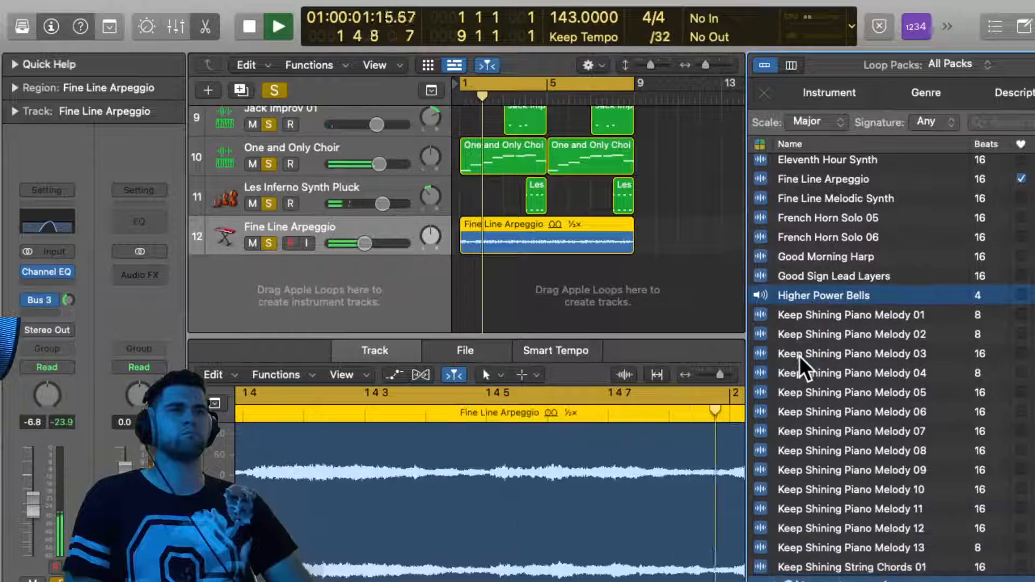
Stop the loop preview, deselect the regions and play the beat on its own
key("space")
left_click(654, 262)
key("space")
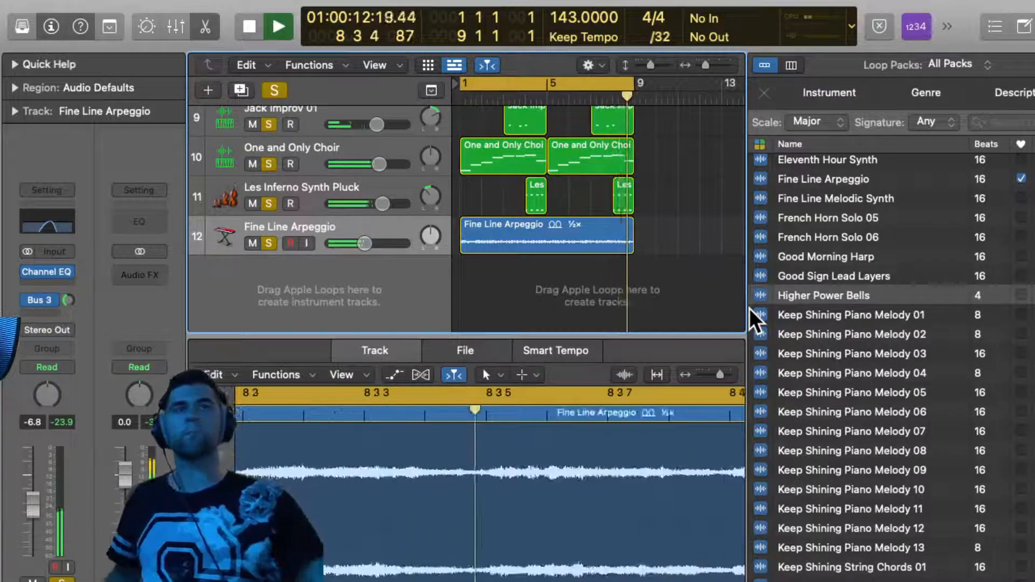
Move both Les Inferno Synth Pluck regions and the Fine Line Arpeggio region eight bars along, so the arpeggio starts at bar 9
scroll(528, 247, "up", 5)
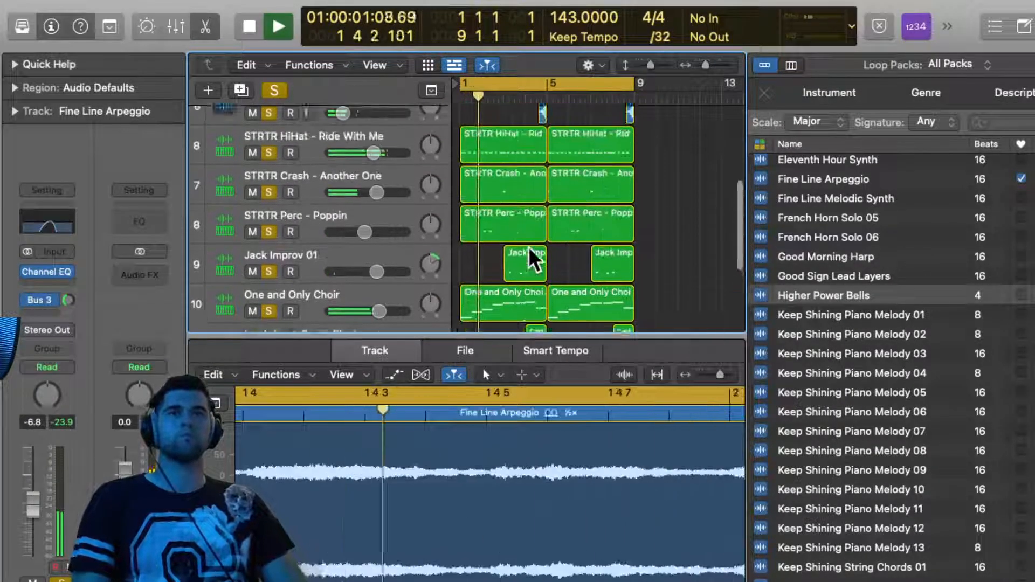
scroll(527, 246, "down", 5)
scroll(528, 247, "down", 1)
scroll(528, 246, "up", 5)
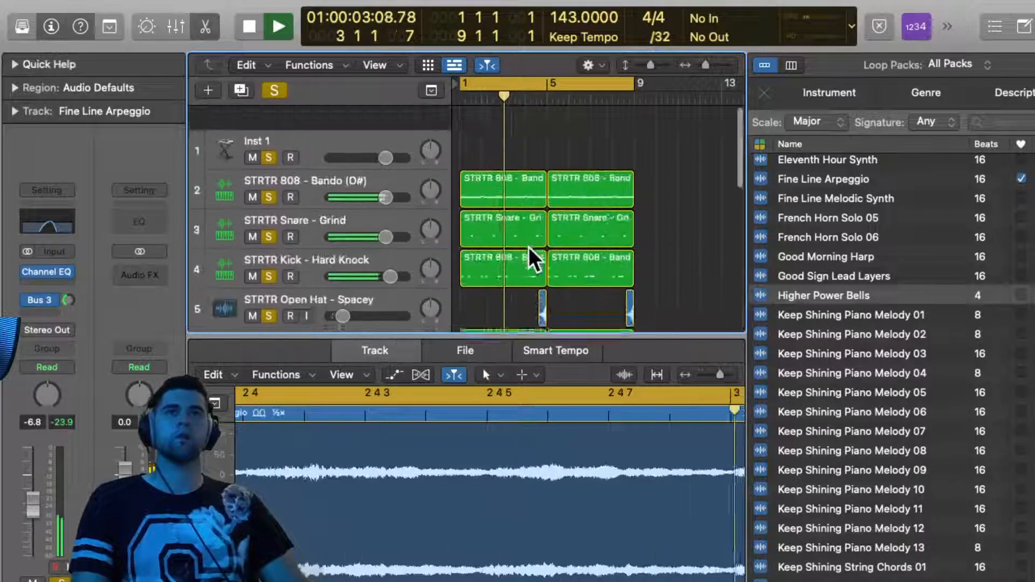
scroll(528, 247, "down", 3)
scroll(533, 252, "down", 3)
left_click_drag(628, 297, 662, 242)
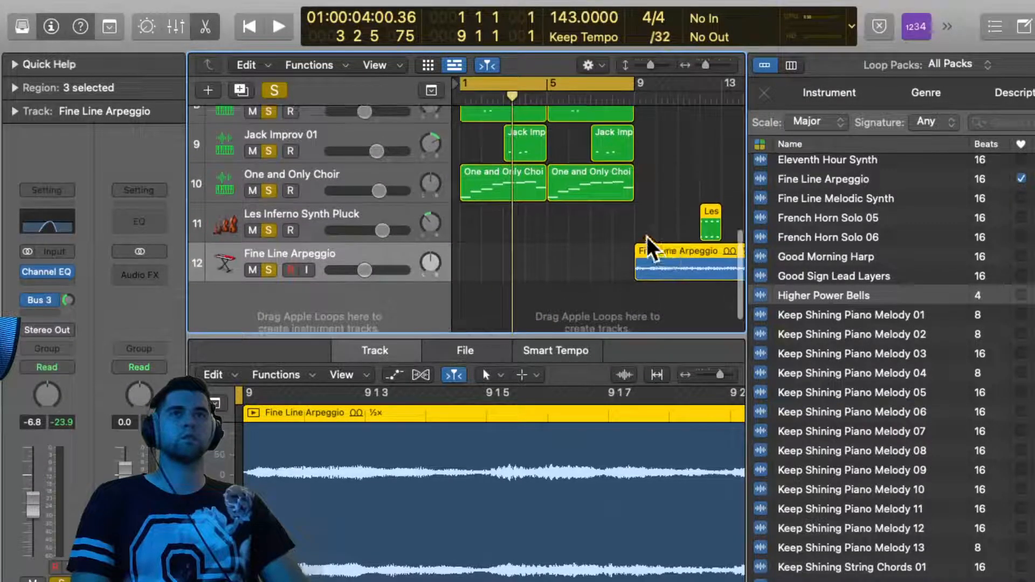
Repeat the first eight bars of drum, Jack Improv 01 and One and Only Choir regions at bar 9, and extend the cycle range to bar 17
left_click_drag(645, 201, 499, 73)
scroll(641, 279, "down", 10)
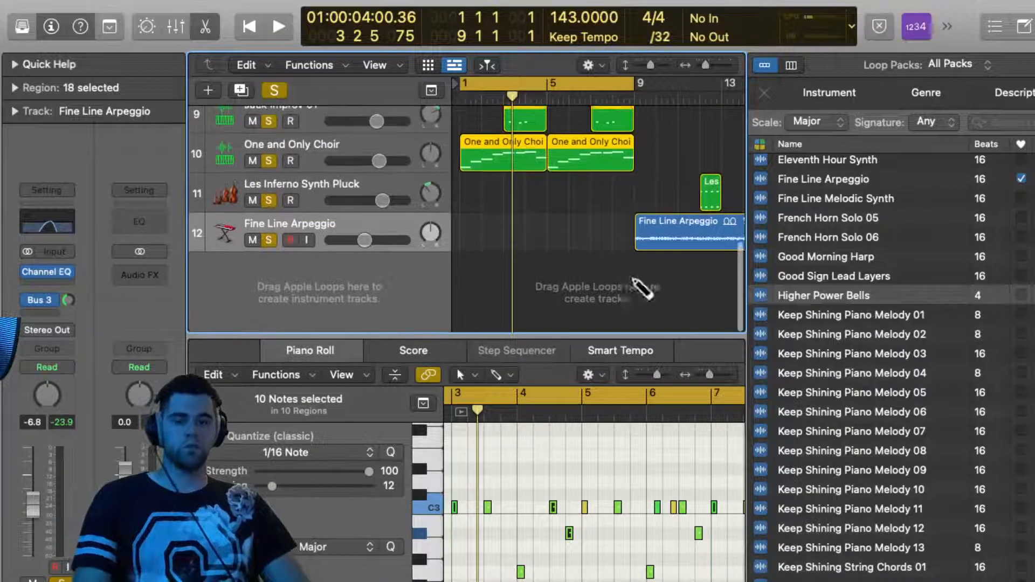
scroll(588, 205, "up", 2)
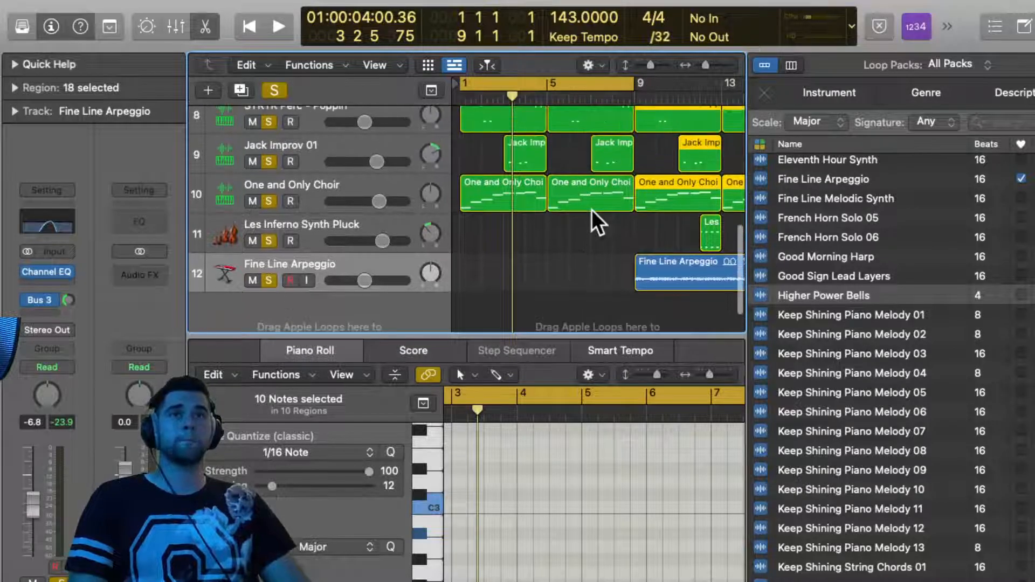
left_click_drag(635, 86, 663, 142)
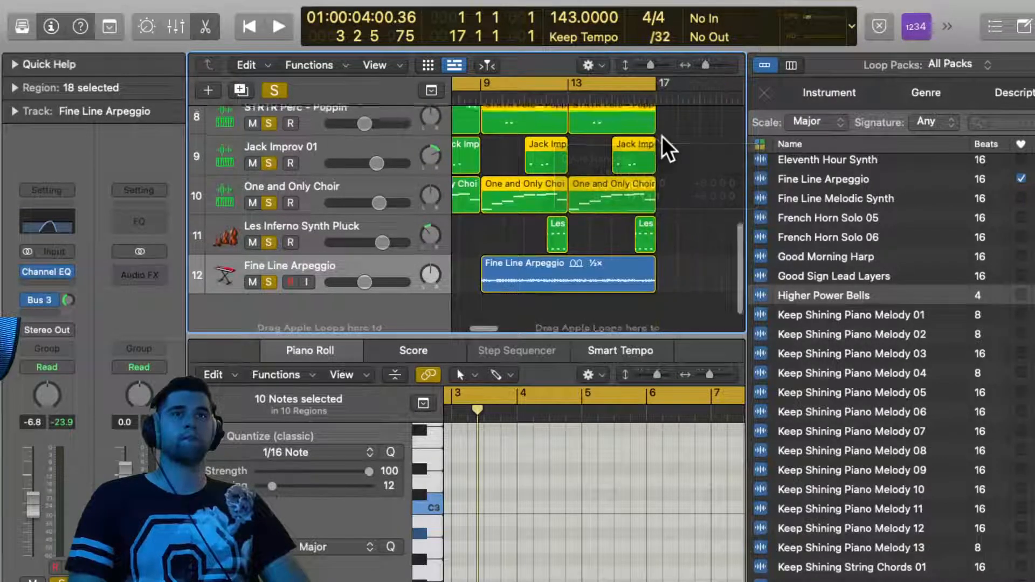
Delete the first HiHat - Ride With Me region in bars 1 to 4 and play from the start
key("space")
scroll(500, 203, "up", 2)
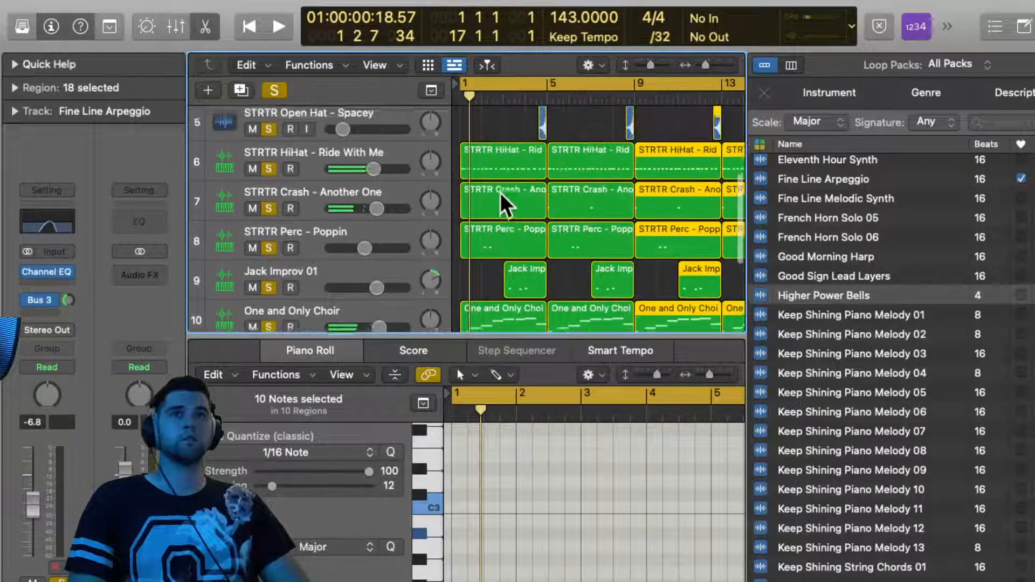
scroll(501, 192, "up", 1)
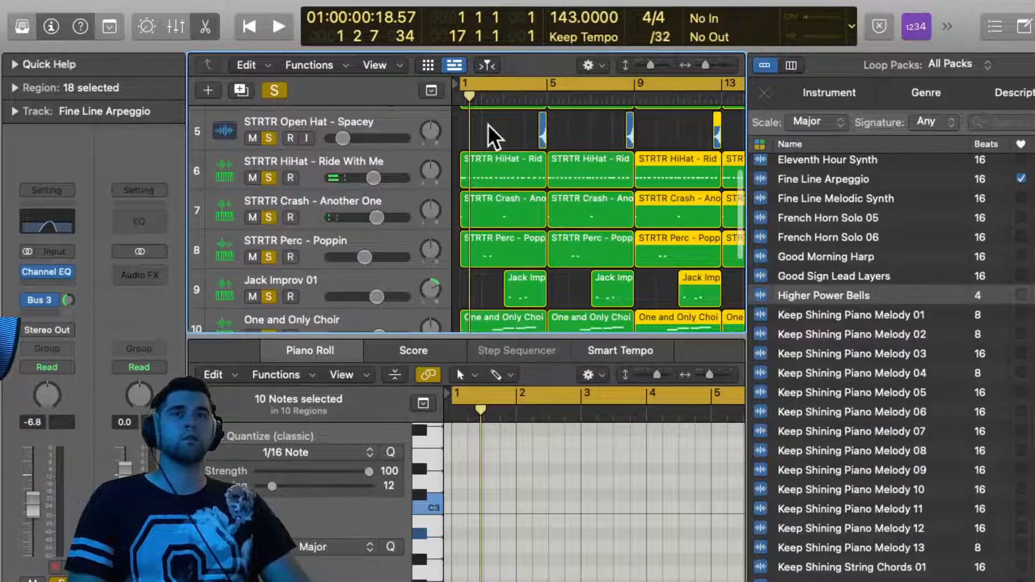
left_click(492, 185)
key("Delete")
key("space")
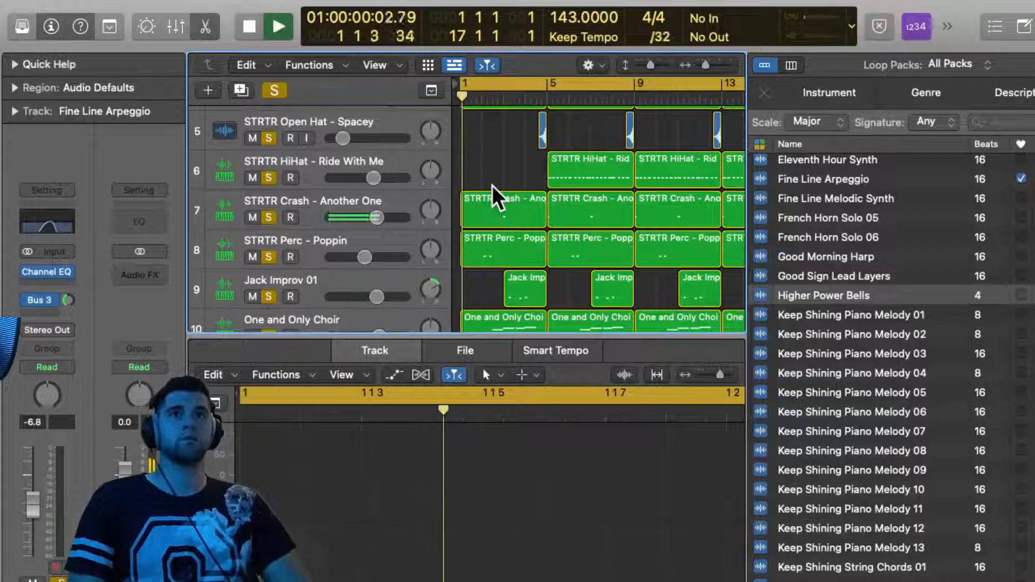
Delete the first Snare - Grind and Kick - Hard Knock regions in bars 1 to 4
scroll(493, 185, "up", 3)
scroll(493, 167, "up", 1)
left_click(483, 149)
key("Delete")
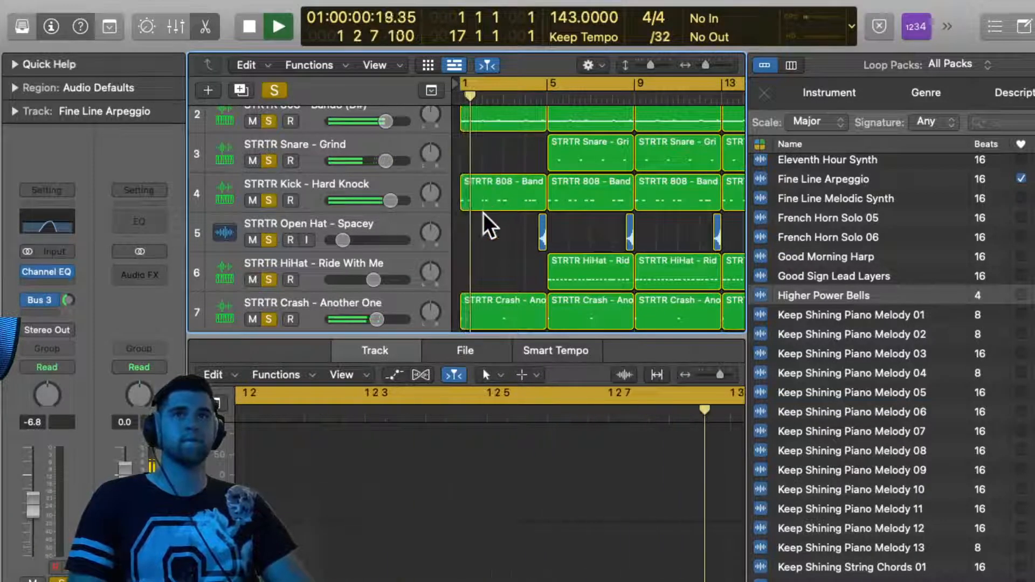
left_click(476, 193)
key("Delete")
Delete the first Crash - Another One and Perc - Poppin regions in bars 1 to 4
scroll(476, 193, "down", 2)
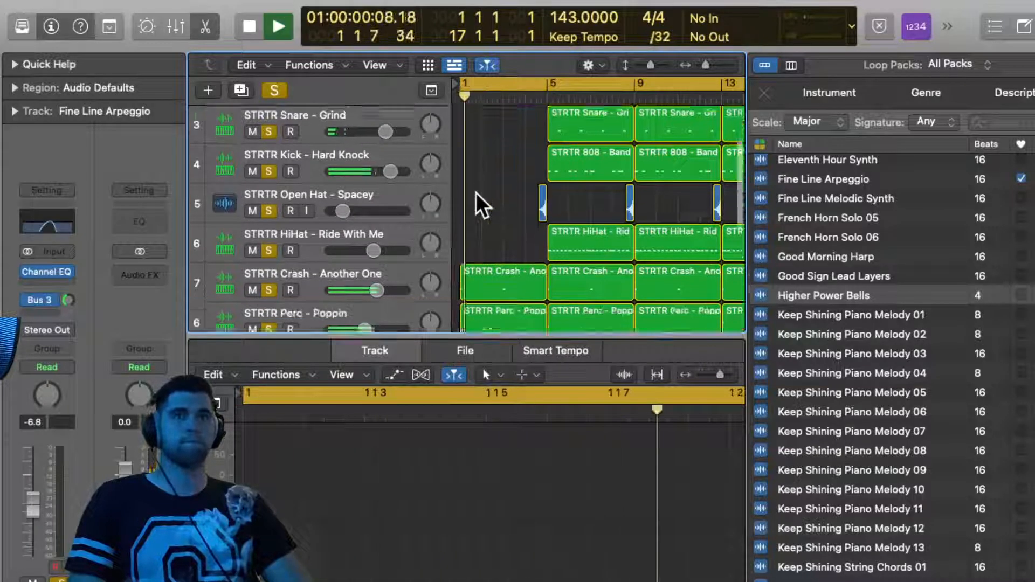
left_click(494, 244)
key("Delete")
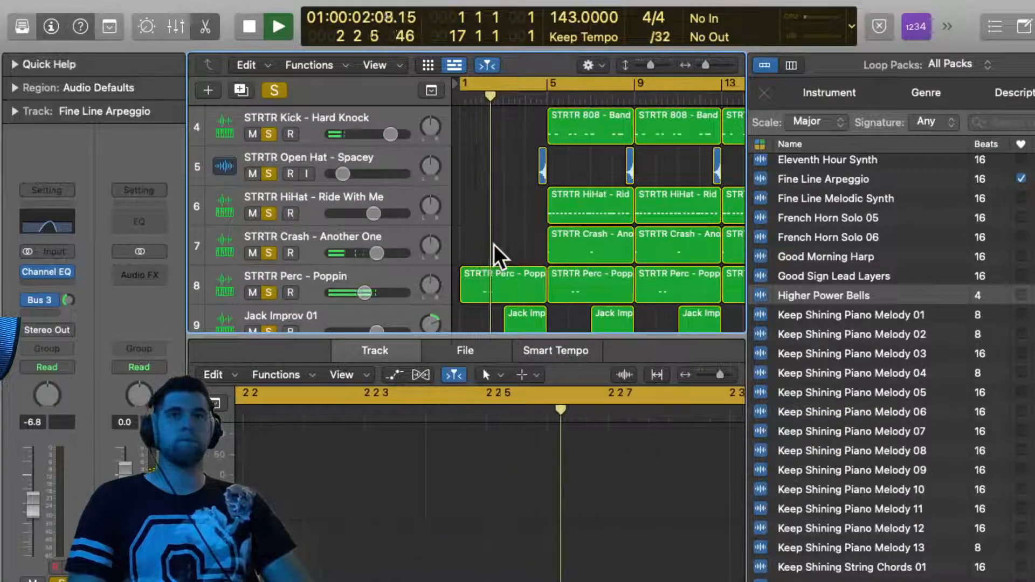
left_click(516, 273)
key("Delete")
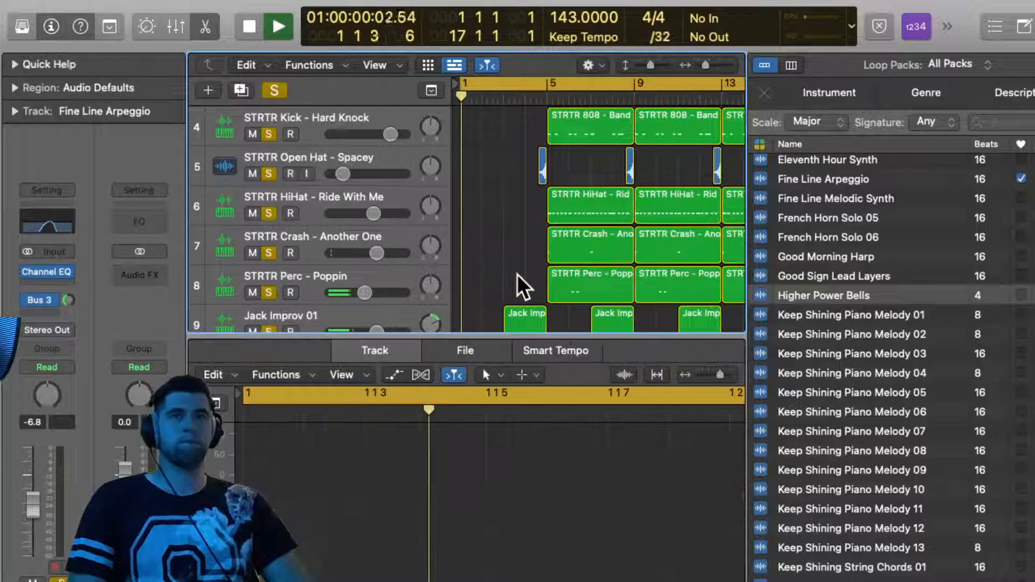
Delete the first 808 - Bando region in bars 1 to 4 and listen to the stripped-down intro
scroll(517, 274, "down", 2)
scroll(528, 193, "up", 5)
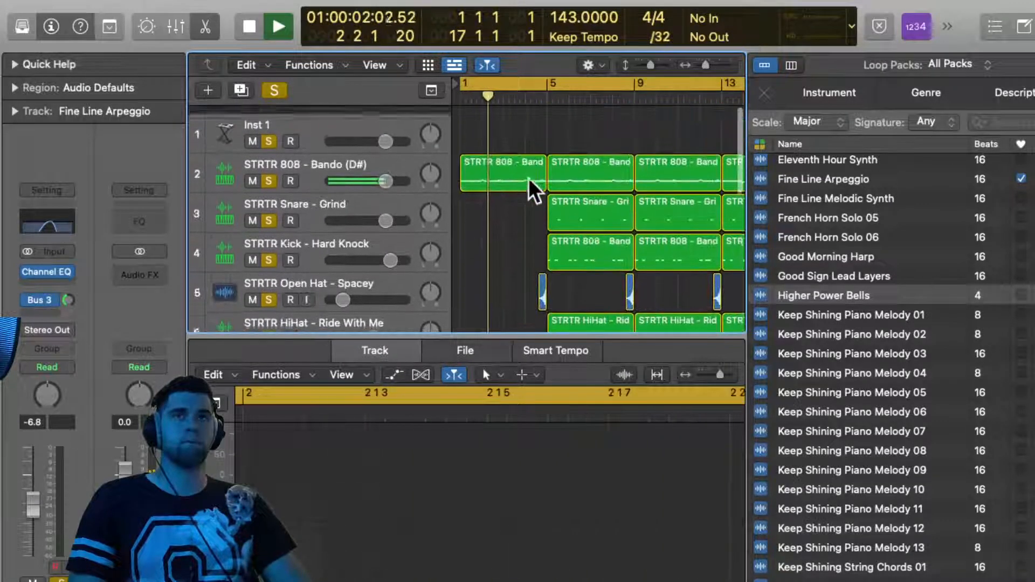
left_click(513, 160)
key("Delete")
scroll(512, 159, "down", 2)
scroll(512, 160, "down", 3)
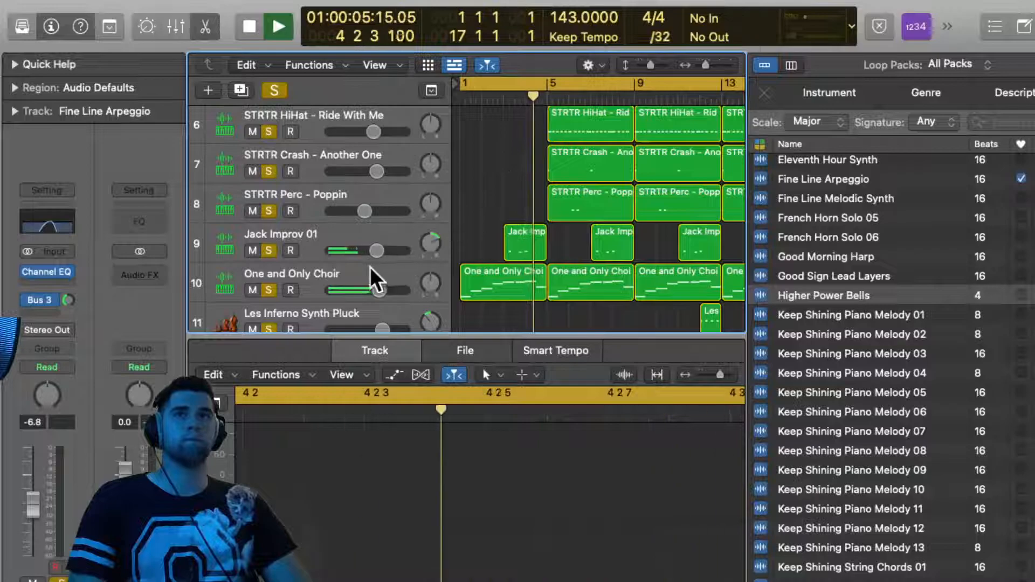
Set the amp envelope attack in the One and Only Choir track's Quick Sampler to 7.5 ms, audition it and close the plug-in
left_click(340, 266)
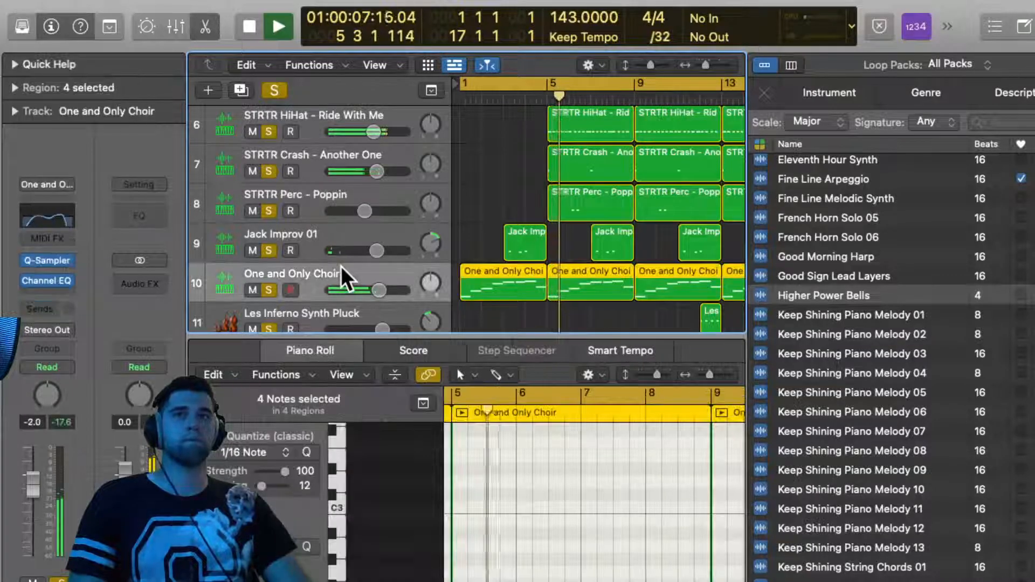
left_click(43, 262)
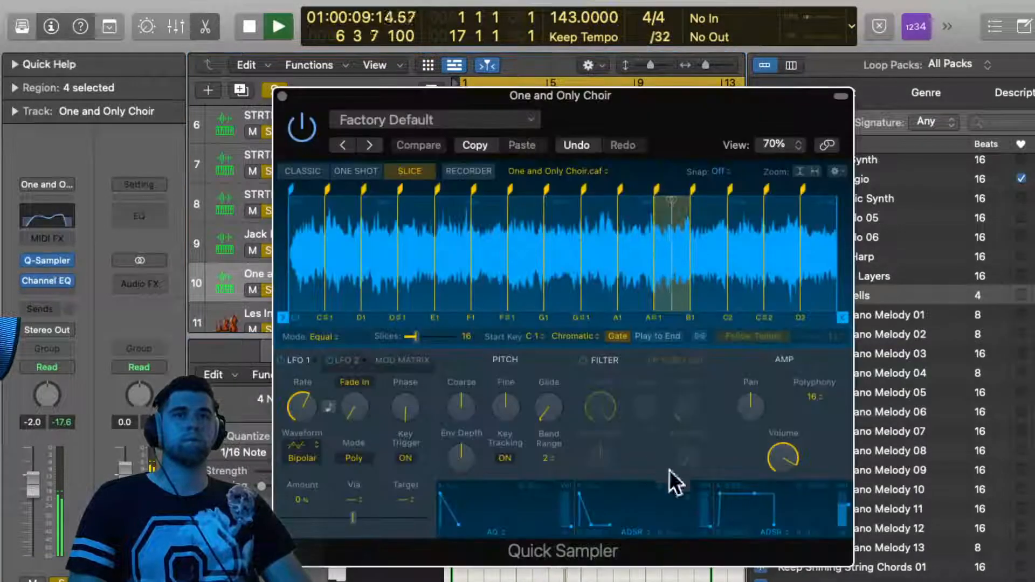
mouse_move(719, 490)
left_mouse_down()
mouse_move(735, 491)
mouse_move(723, 491)
left_mouse_up()
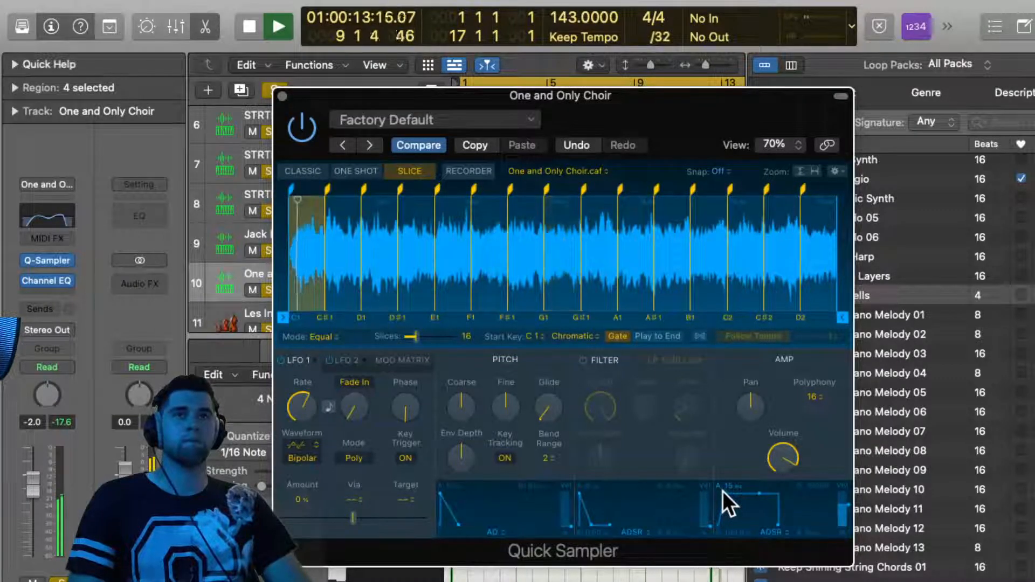
key("Return")
mouse_move(722, 492)
left_mouse_down()
mouse_move(688, 491)
mouse_move(724, 494)
left_mouse_up()
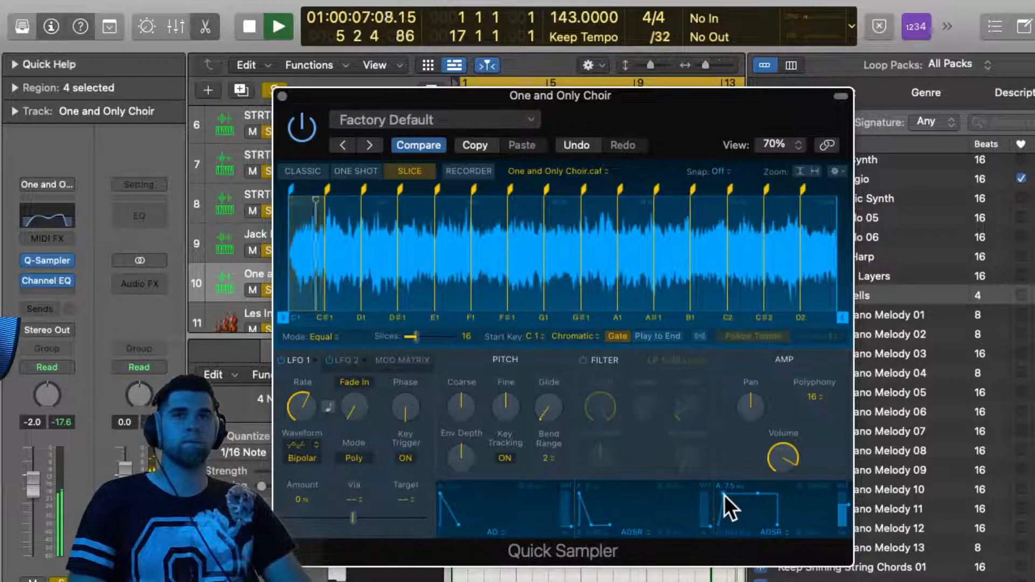
key("space")
key("space")
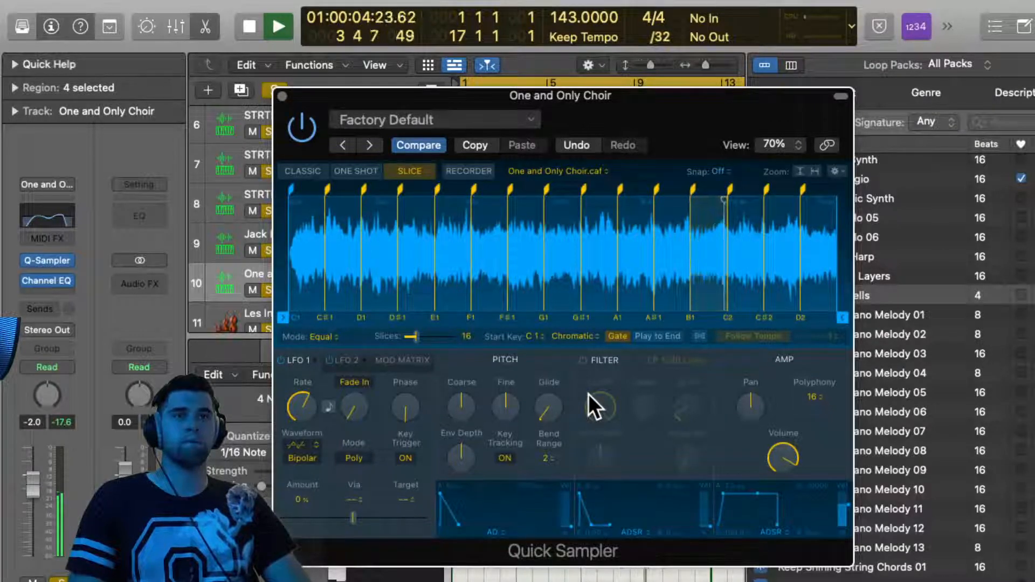
left_click(282, 96)
Move the Fine Line Arpeggio region from bar 9 to bar 17
scroll(549, 198, "up", 5)
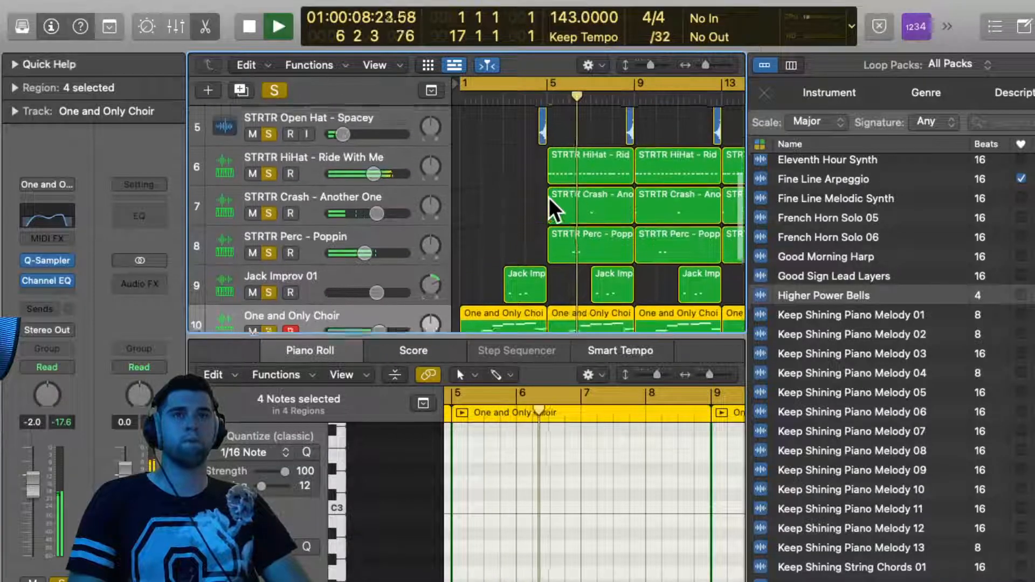
scroll(550, 198, "up", 2)
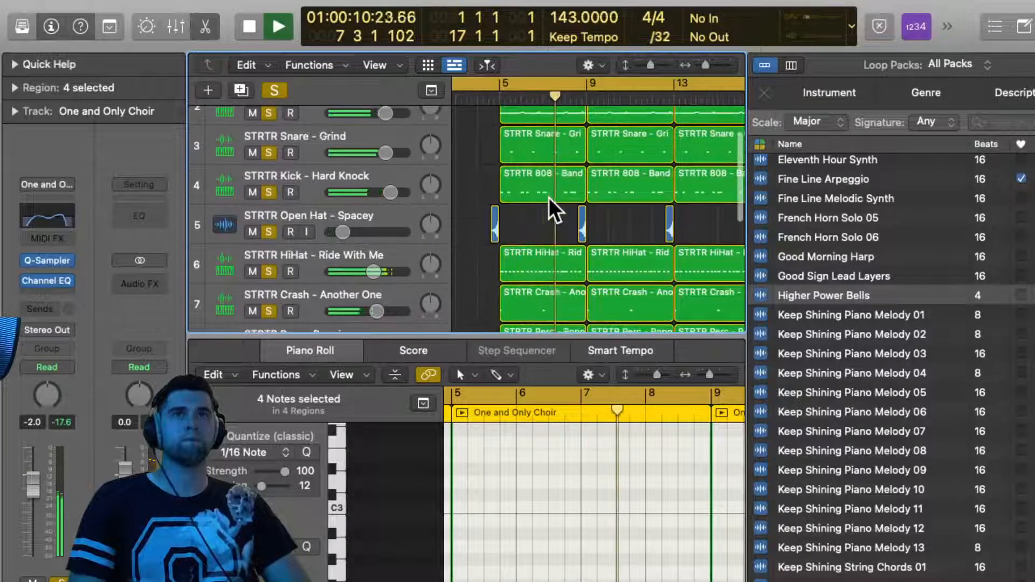
scroll(550, 197, "right", 5)
scroll(549, 198, "down", 8)
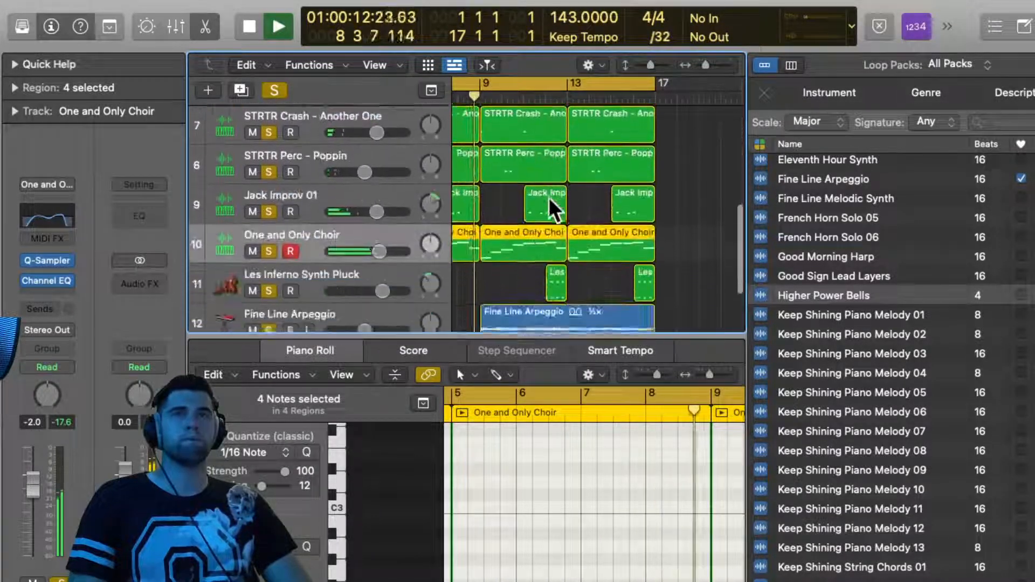
scroll(549, 198, "left", 3)
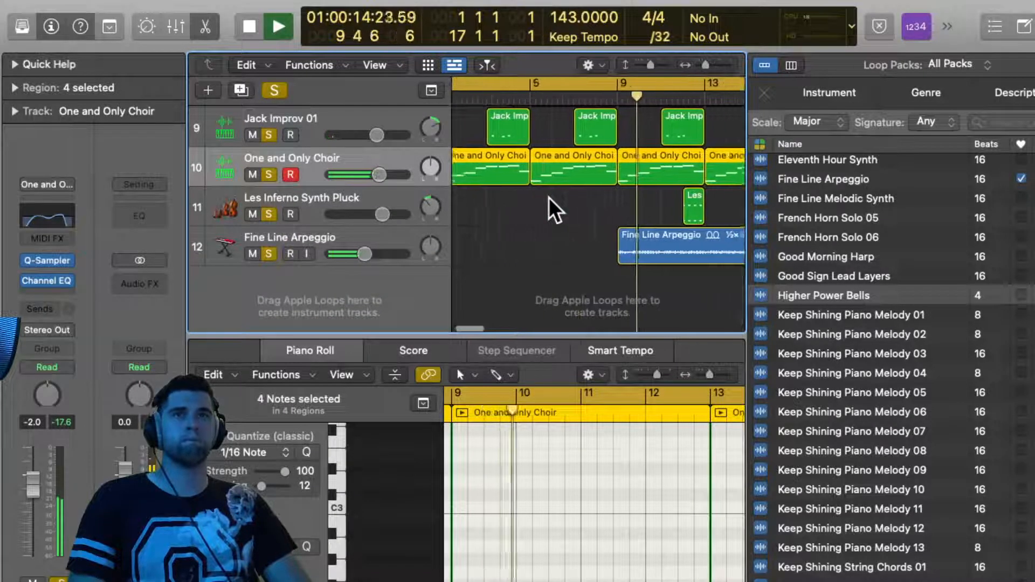
left_click(685, 277)
left_click_drag(630, 244, 698, 243)
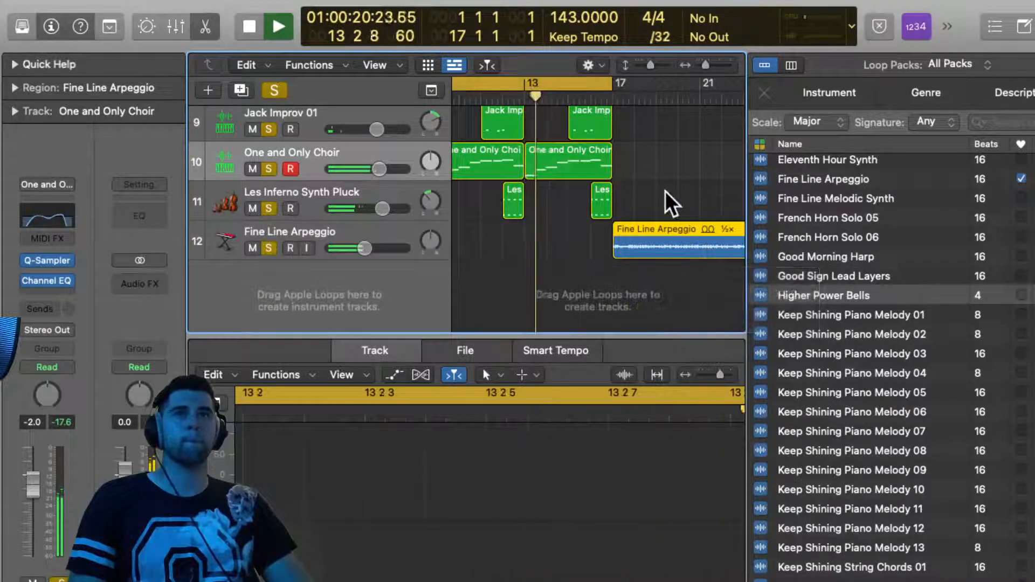
Repeat the crash, perc, Jack Improv, choir and synth pluck regions of bars 9 to 16 at bar 17, and extend the cycle range to bar 25
left_click_drag(666, 191, 463, 60)
scroll(515, 183, "up", 8)
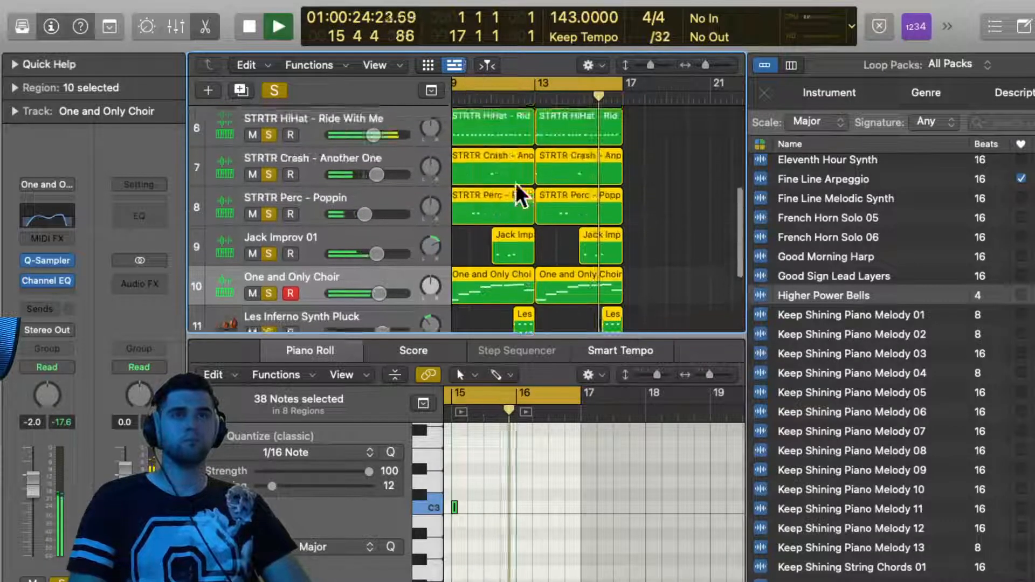
key("super+r")
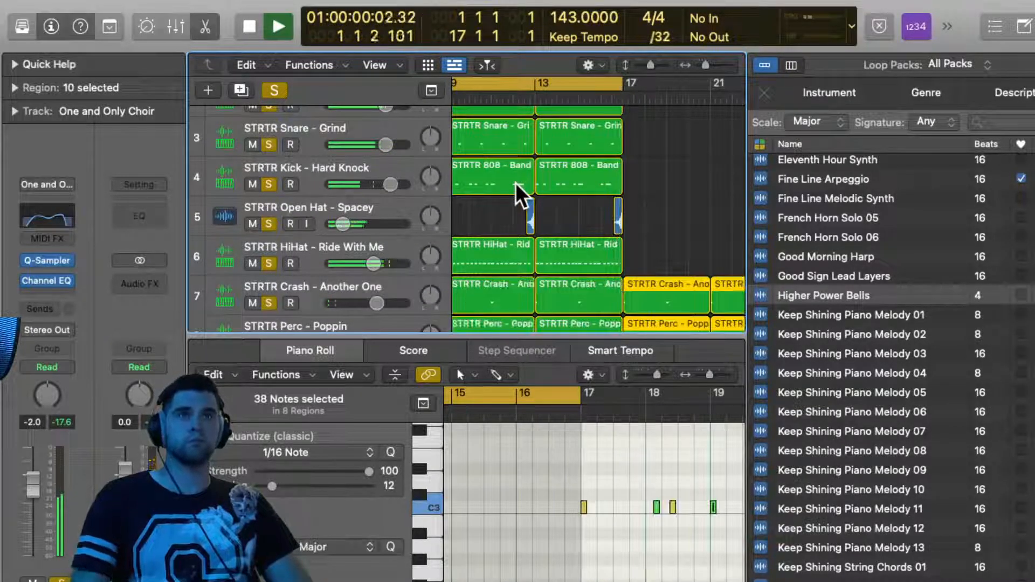
left_click_drag(629, 91, 667, 128)
scroll(674, 135, "down", 3)
scroll(671, 135, "down", 2)
scroll(672, 132, "left", 2)
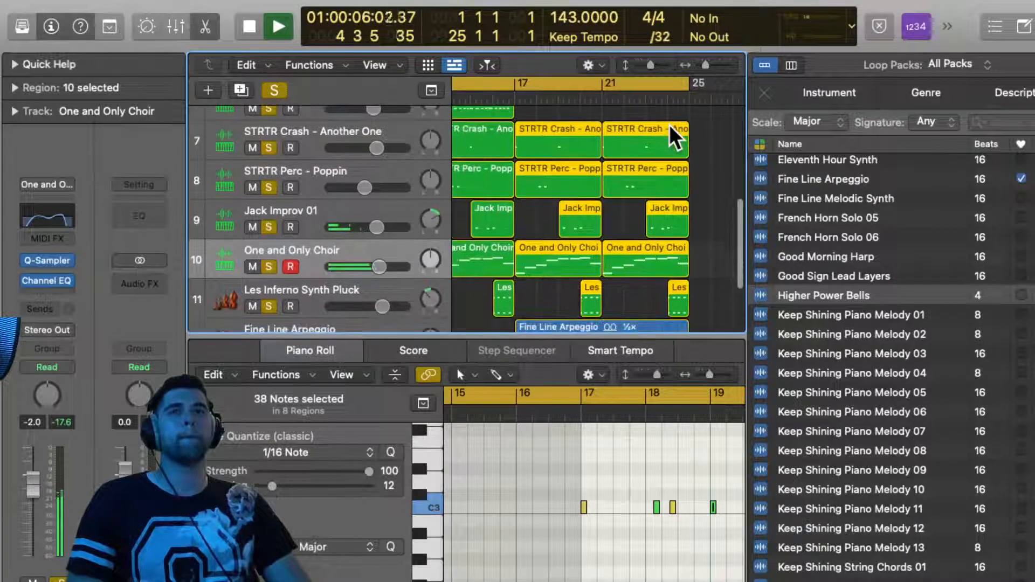
scroll(562, 124, "left", 3)
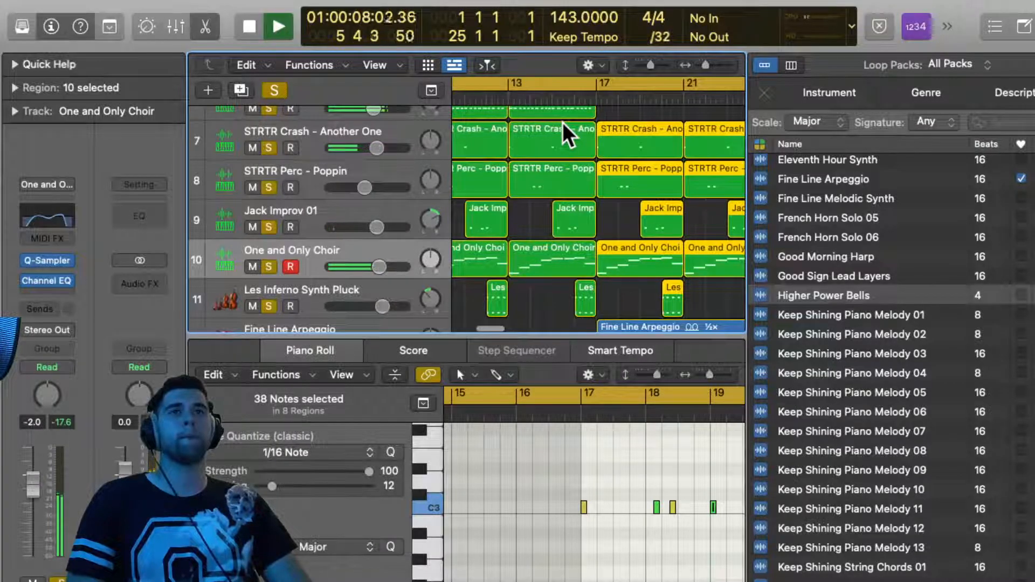
Listen to the arrangement from the intro into bars 17 to 24 and check how the repeated regions line up
key("super+Left")
key("super+Left")
key("super+Left")
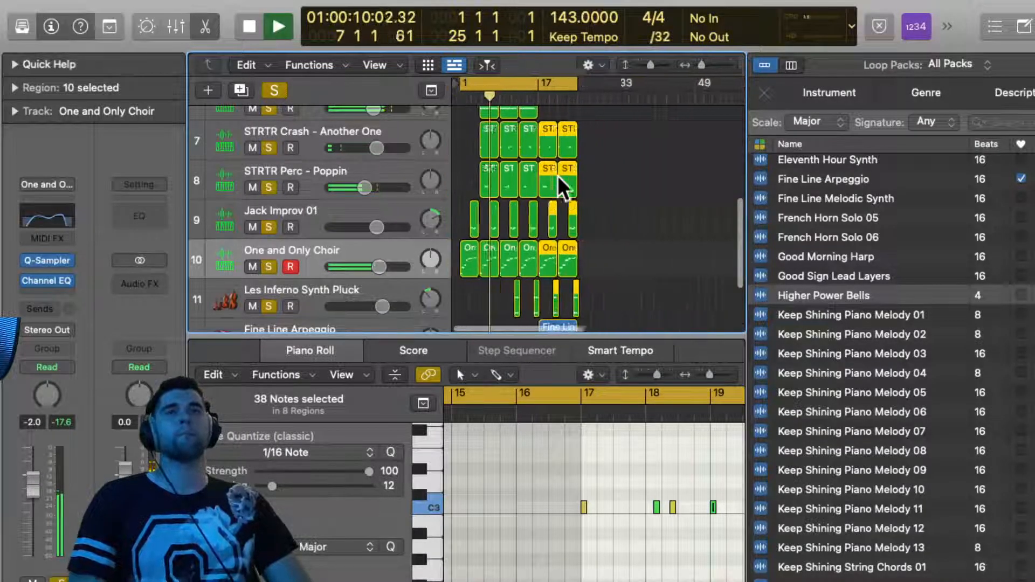
scroll(557, 175, "down", 1)
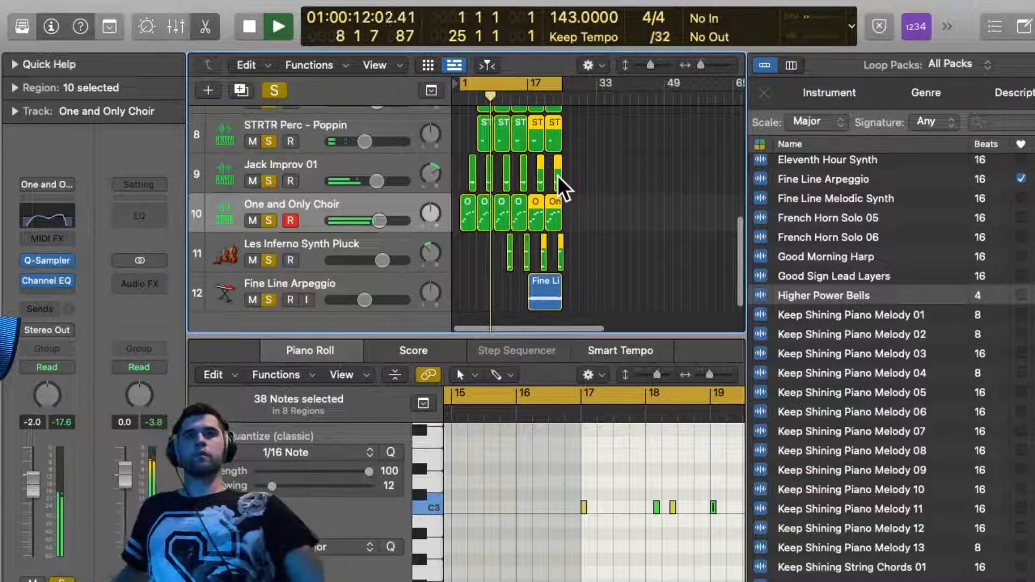
key("super+Right")
key("super+Right")
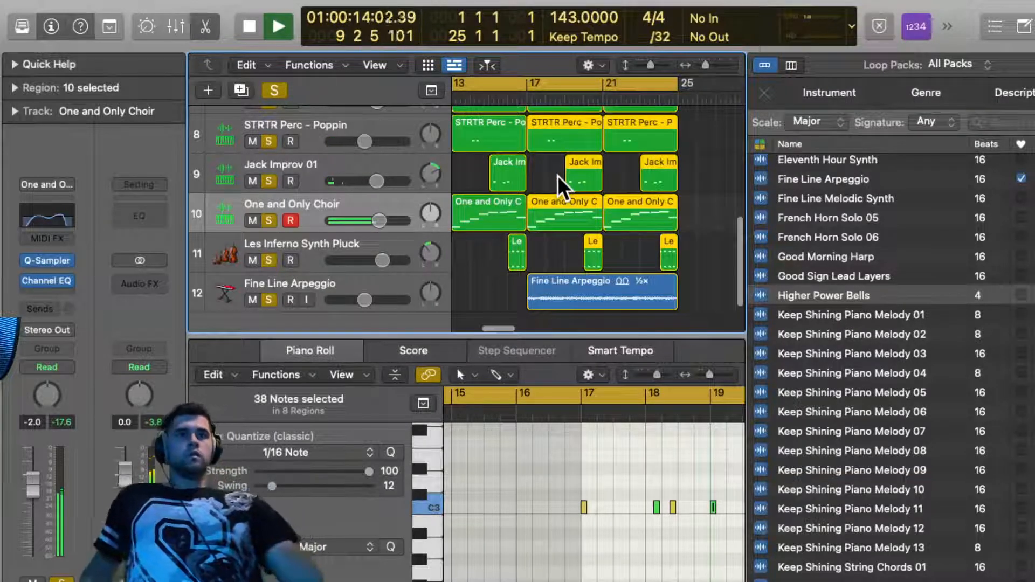
key("super+Left")
key("super+Left")
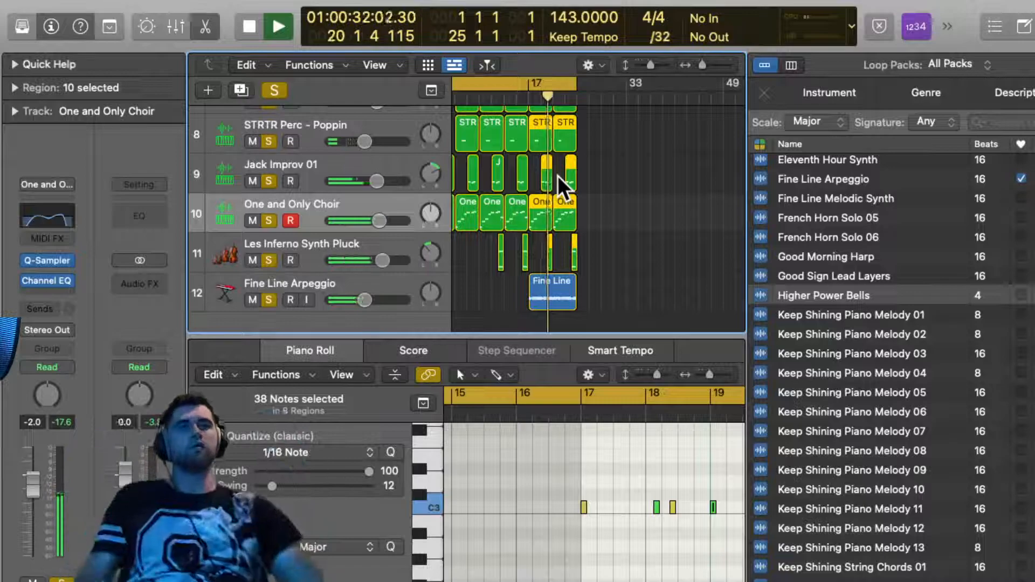
Repeat the regions of bars 9 to 24 on all tracks at bar 25 and extend the cycle range to bar 33
scroll(557, 175, "up", 5)
scroll(556, 176, "down", 2)
scroll(557, 175, "up", 5)
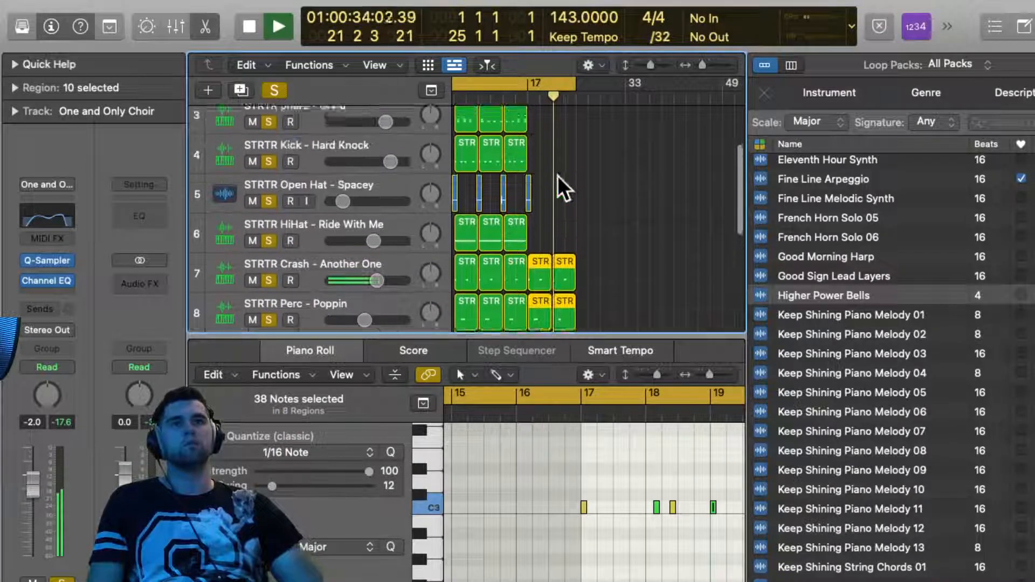
scroll(560, 167, "down", 8)
left_click_drag(613, 294, 526, 67)
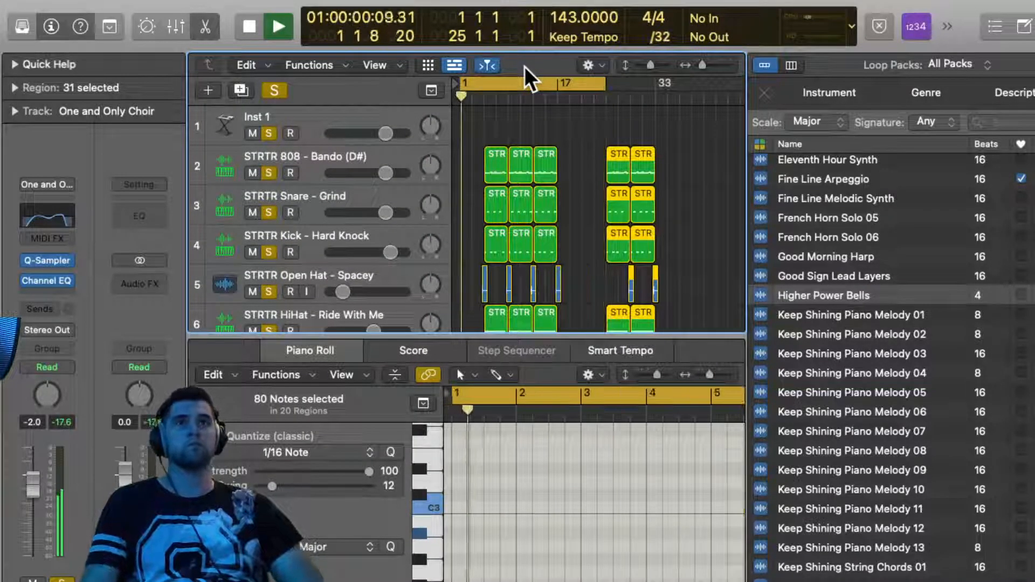
left_click_drag(604, 89, 655, 100)
Move the copied Fine Line Arpeggio region from bar 33 to bar 25 and start playback
scroll(669, 227, "down", 8)
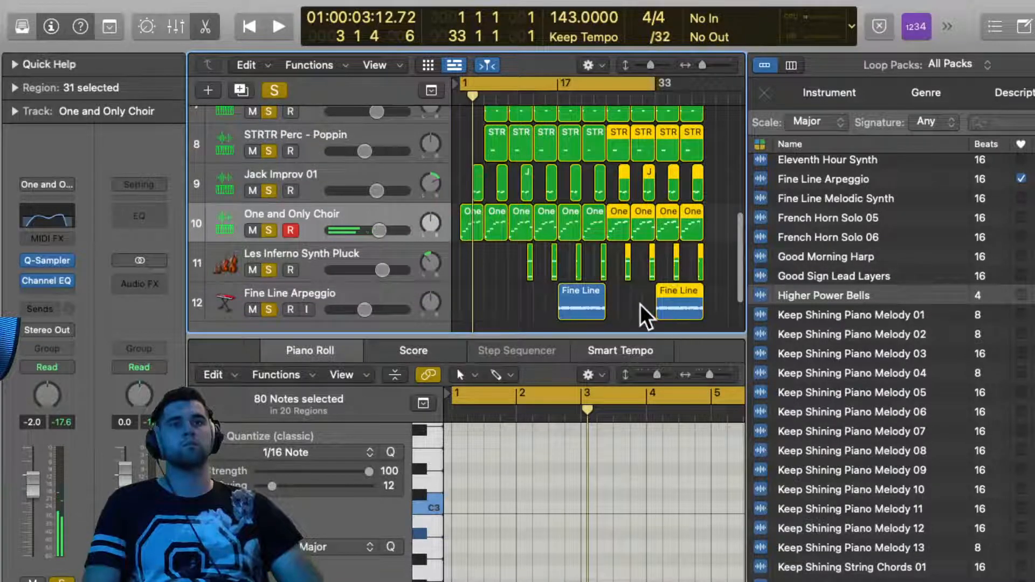
left_click(640, 305)
left_click_drag(682, 299, 630, 299)
key("space")
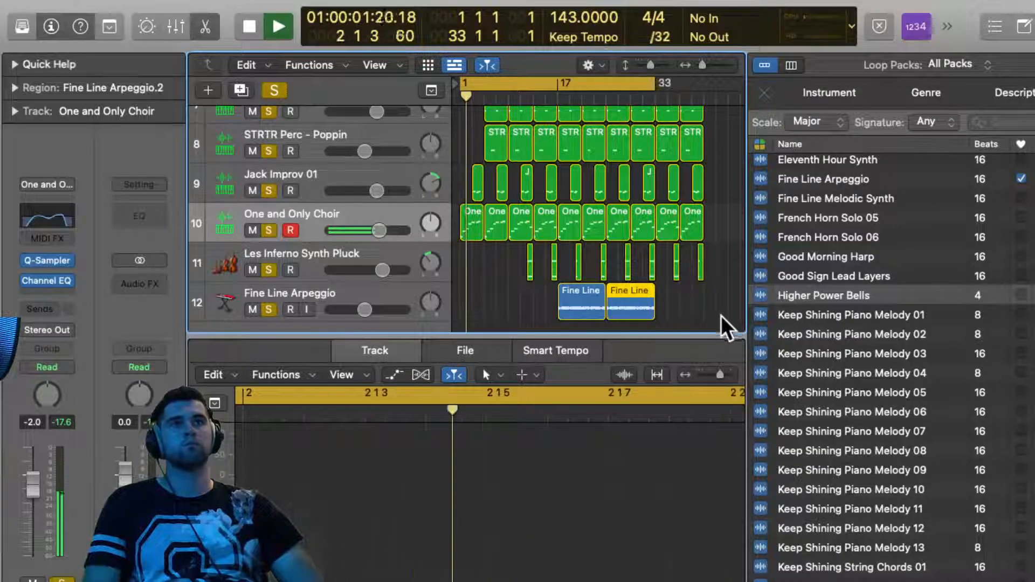
Delete all regions from bar 33 onward and listen to the arrangement up to that point
left_click_drag(723, 246, 667, 100)
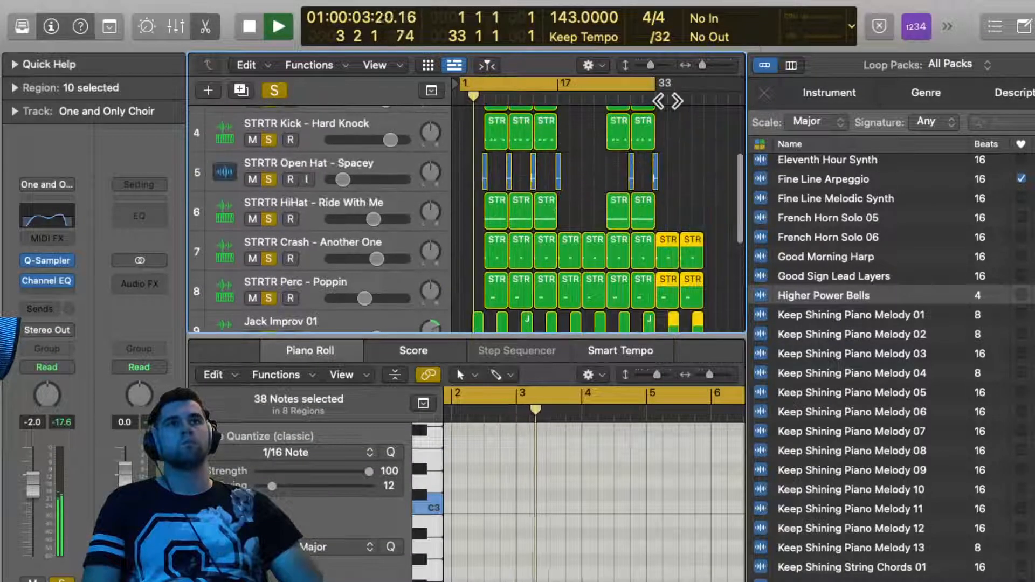
key("BackSpace")
scroll(667, 101, "up", 5)
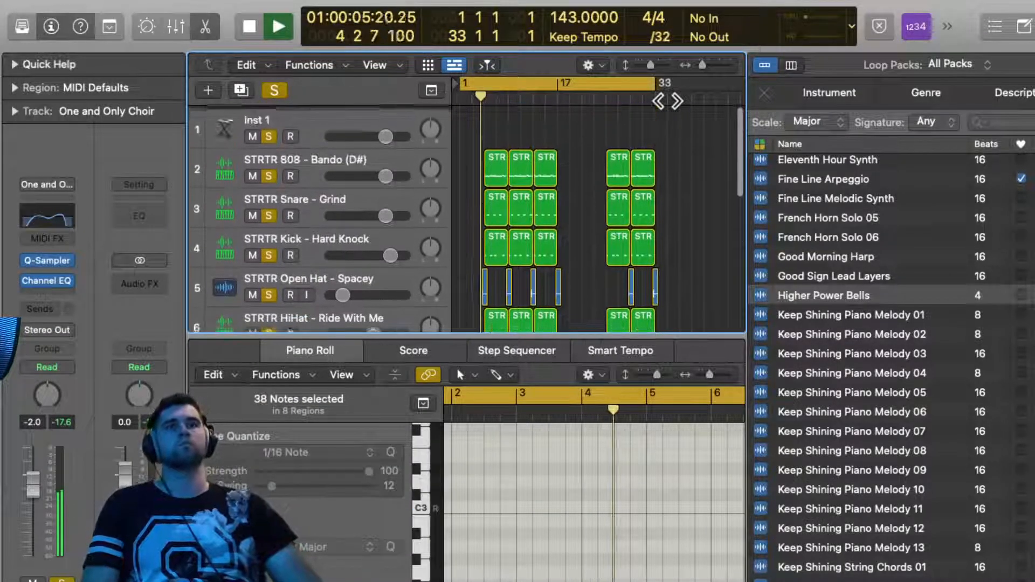
scroll(668, 101, "down", 5)
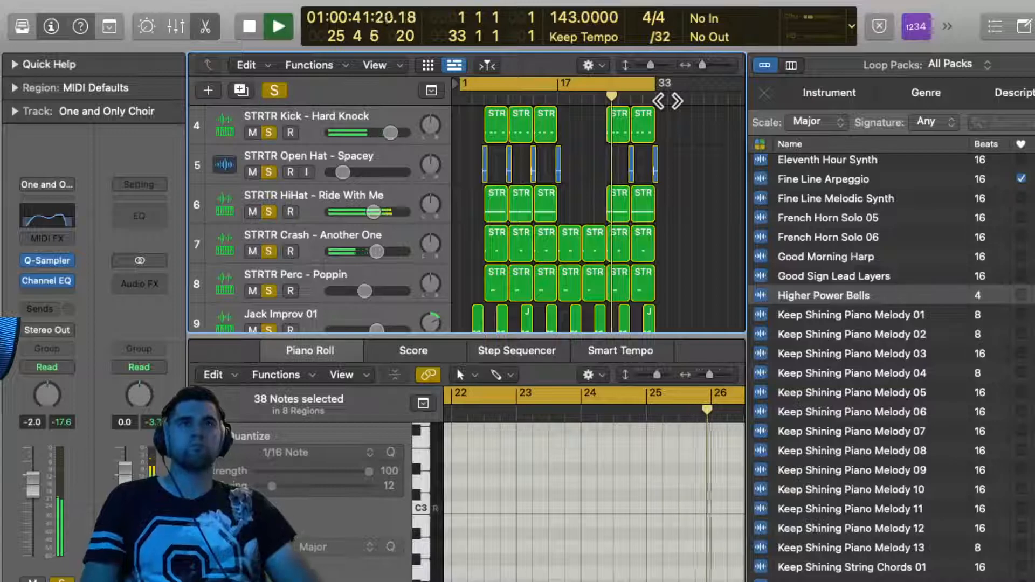
scroll(667, 101, "down", 6)
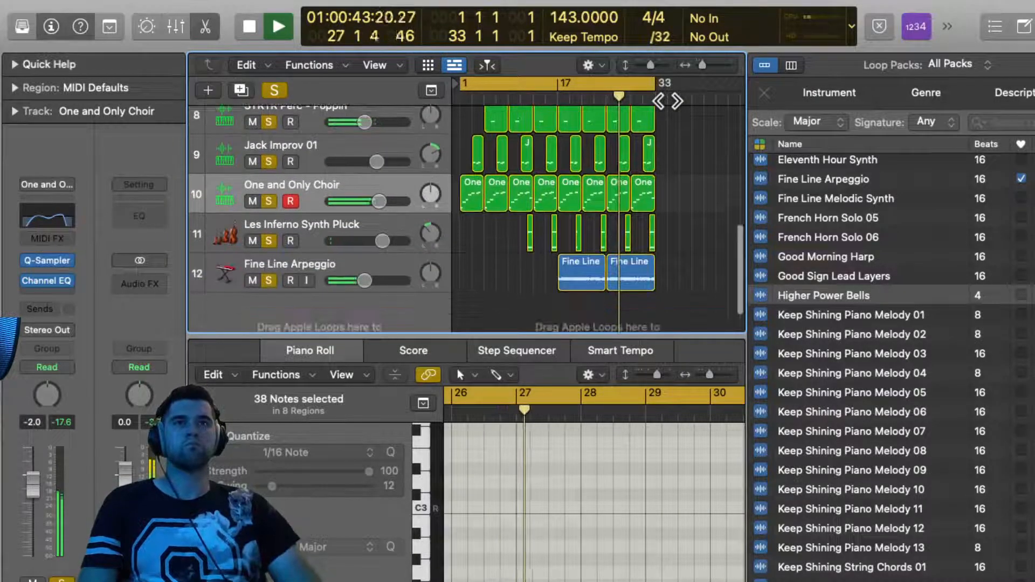
Repeat the regions of bars 5 to 32 on all tracks at bar 33 and extend the cycle range to bar 61
left_click_drag(675, 293, 494, 53)
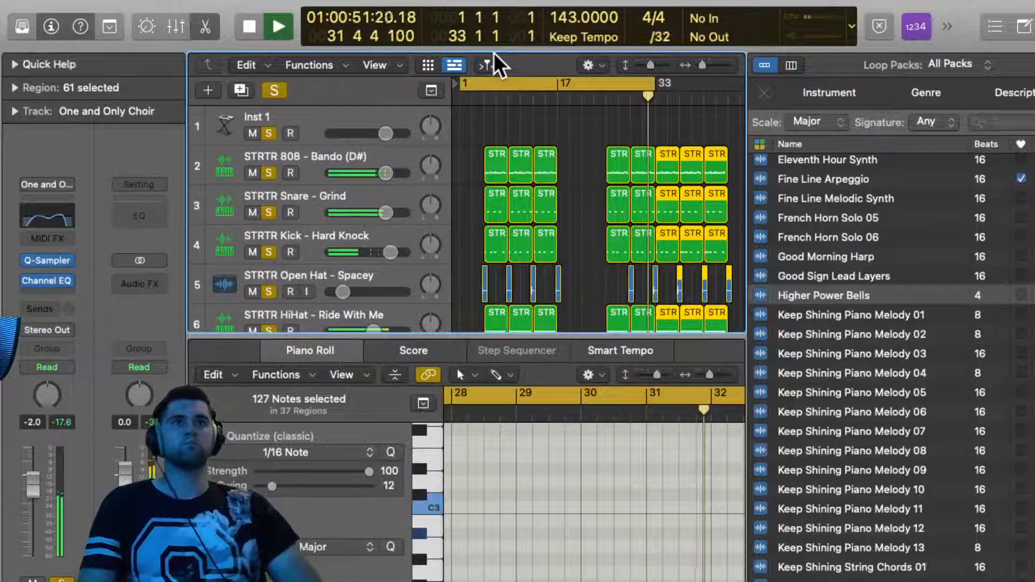
left_click_drag(651, 80, 737, 116)
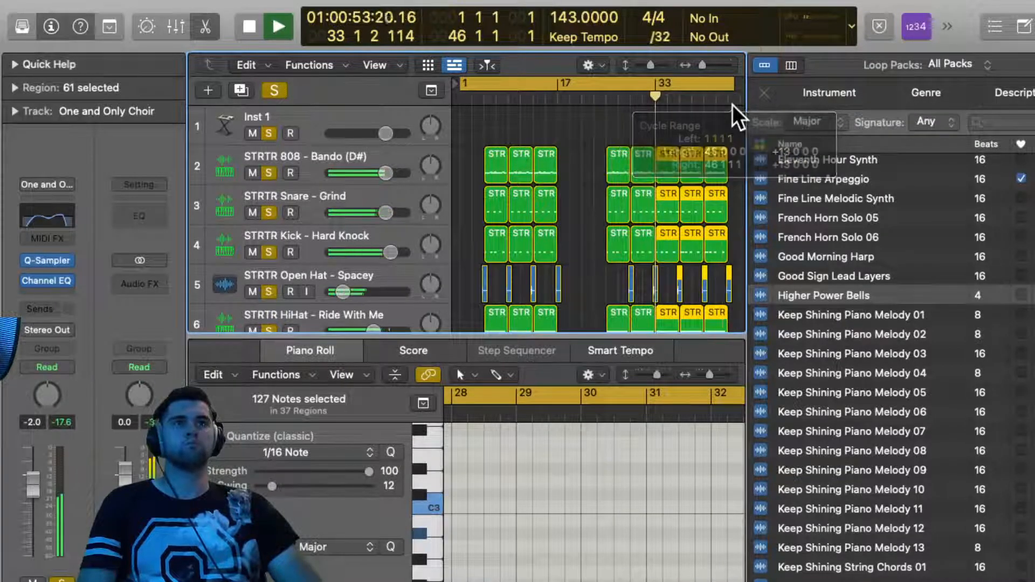
scroll(735, 112, "down", 8)
scroll(611, 261, "up", 3)
scroll(601, 227, "right", 5)
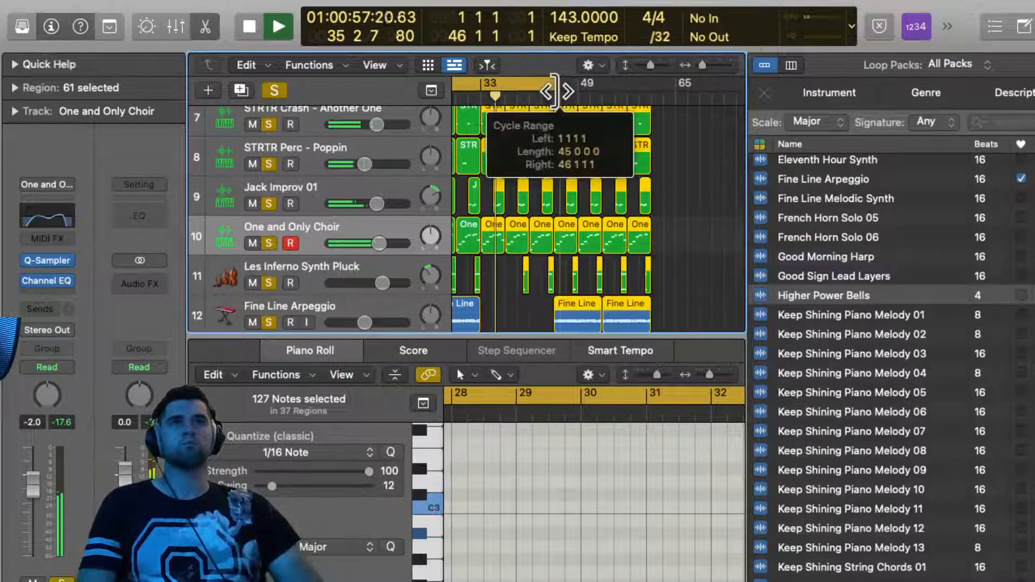
left_click_drag(557, 91, 654, 105)
Delete the HiHat - Ride With Me region in bars 33 to 36
scroll(501, 231, "up", 5)
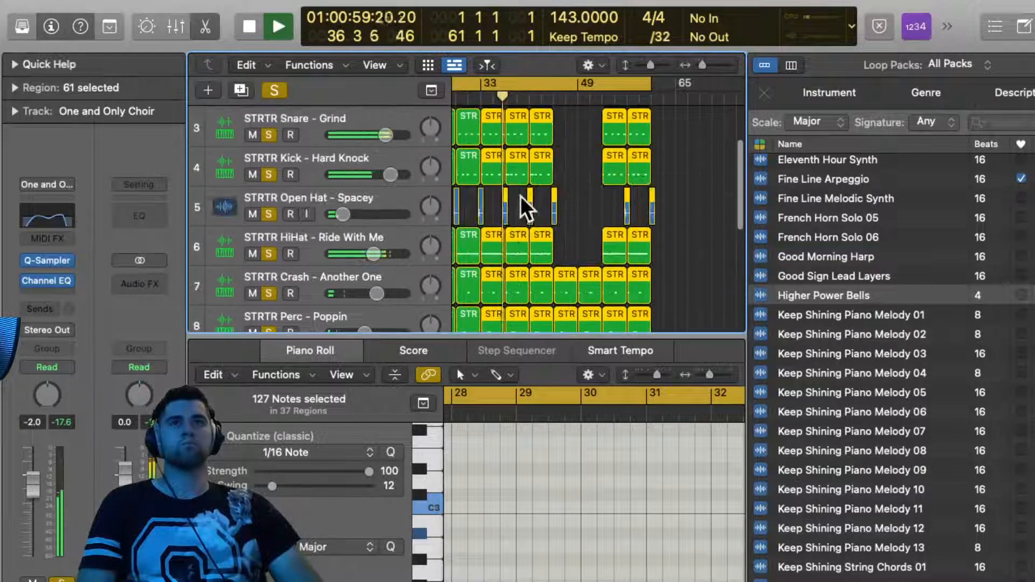
scroll(521, 196, "down", 2)
scroll(521, 197, "up", 3)
scroll(521, 197, "left", 4)
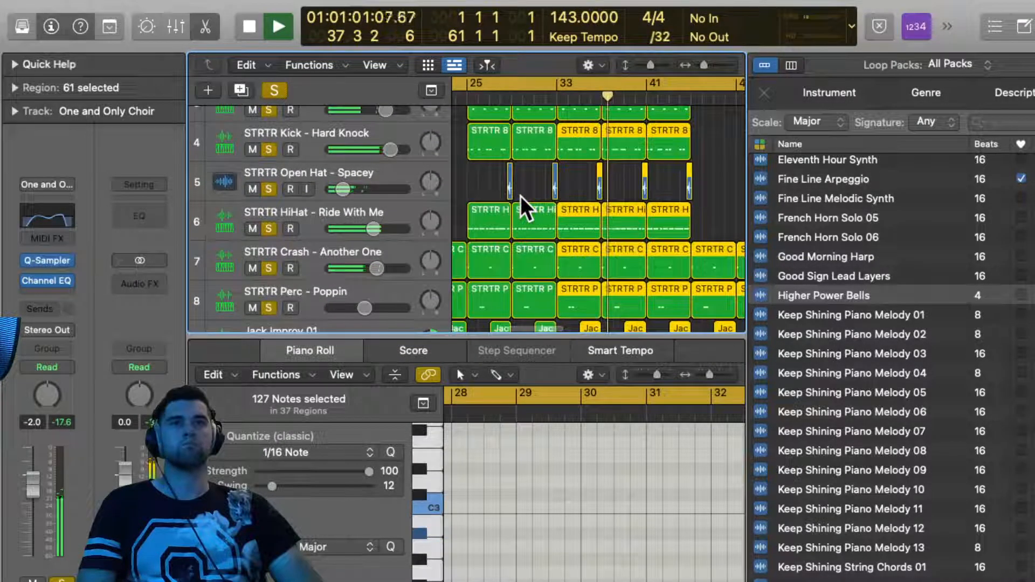
left_click(595, 179)
scroll(584, 183, "down", 1)
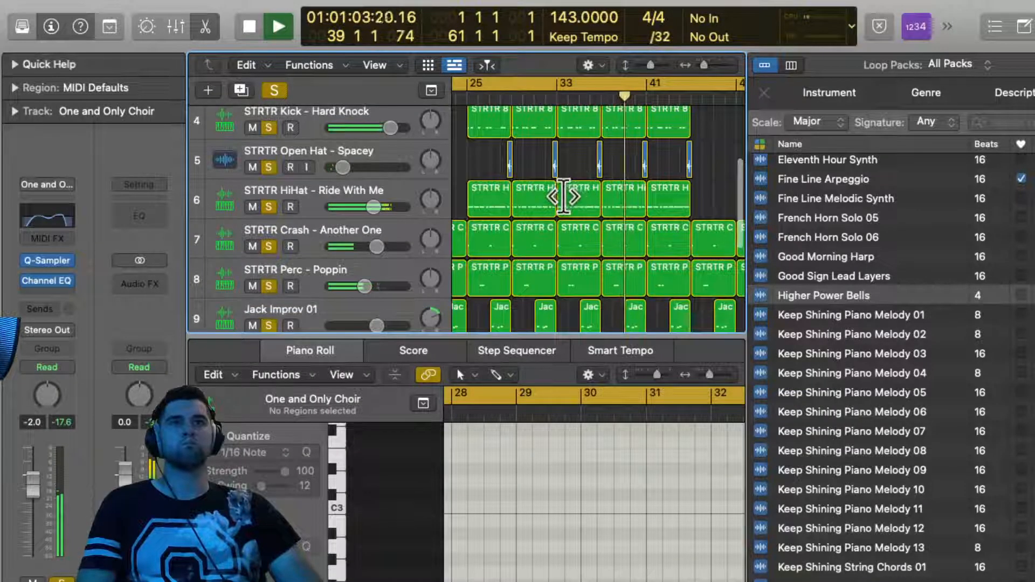
left_click(572, 205)
key("Delete")
Play from about bar 31 and review the transitions and layering of all tracks through the repeated section
key("space")
key("space")
scroll(623, 101, "right", 4)
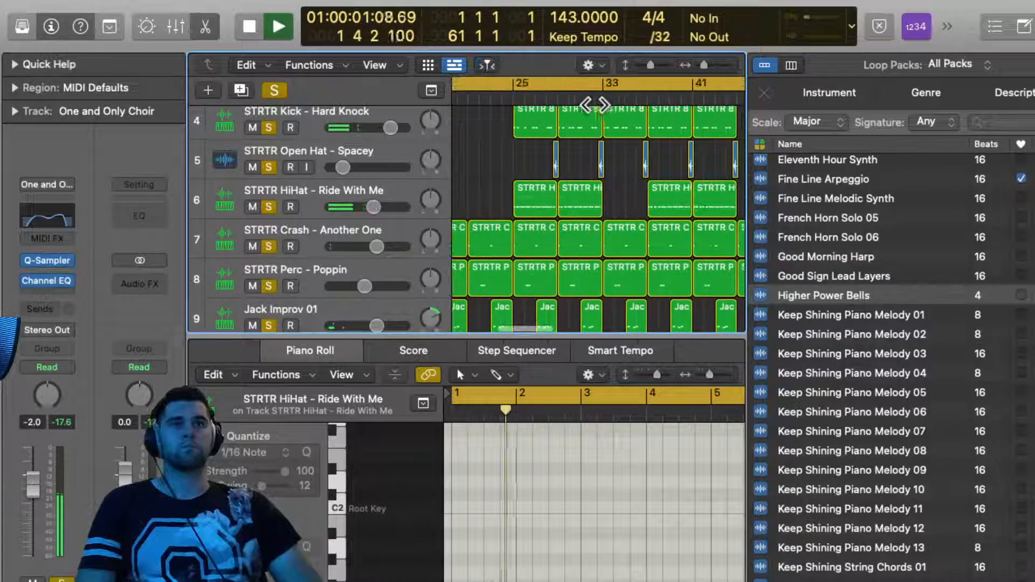
left_click(586, 101)
scroll(584, 102, "down", 2)
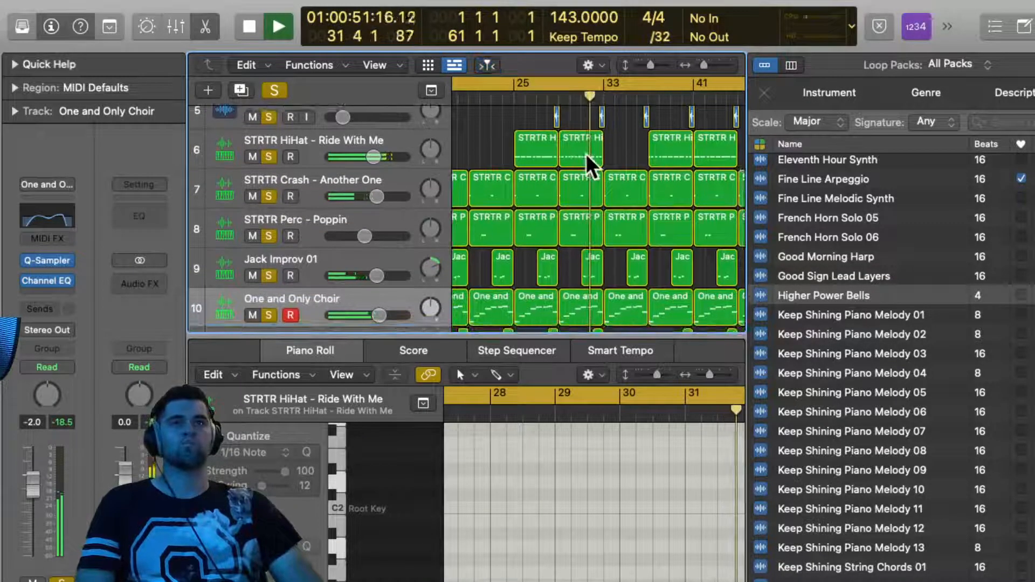
scroll(586, 154, "down", 4)
scroll(586, 154, "up", 2)
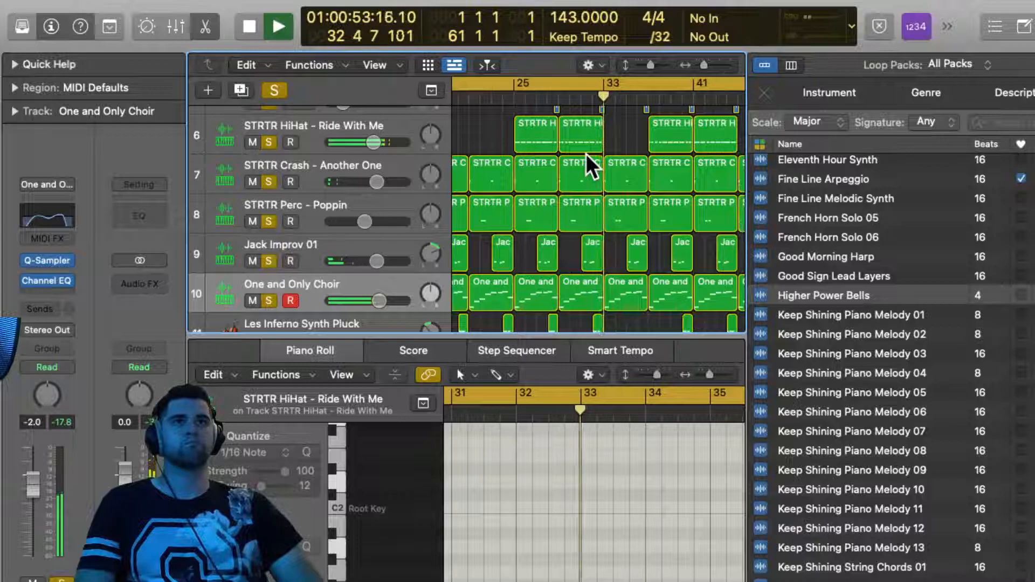
scroll(586, 154, "up", 2)
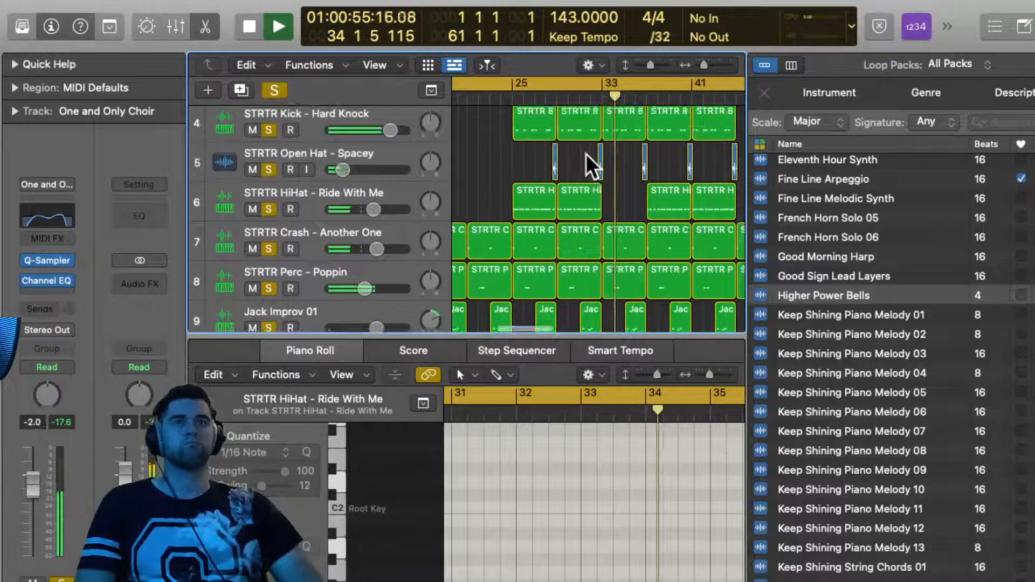
scroll(586, 154, "right", 2)
scroll(586, 154, "right", 1)
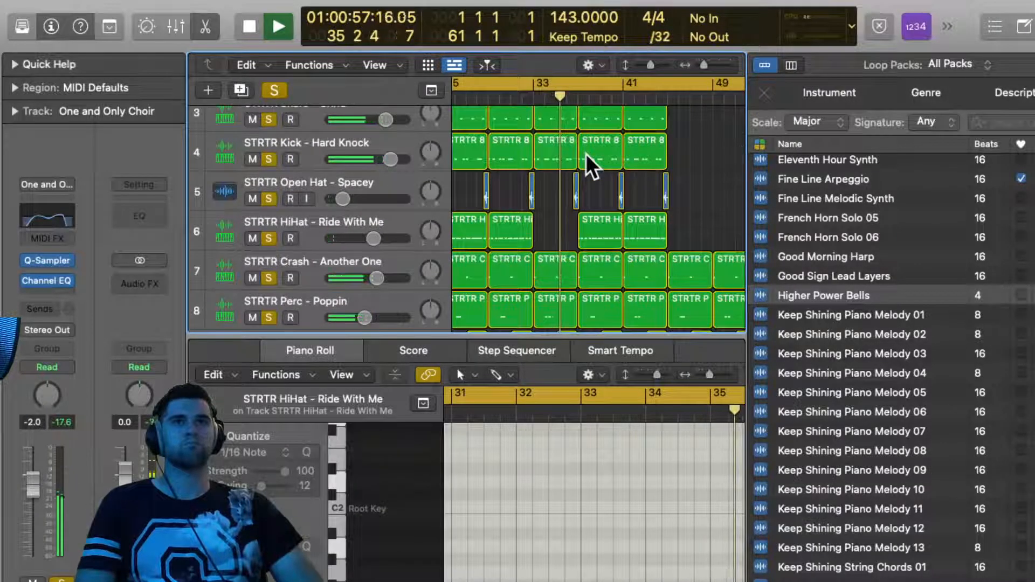
scroll(586, 154, "up", 1)
scroll(586, 153, "down", 1)
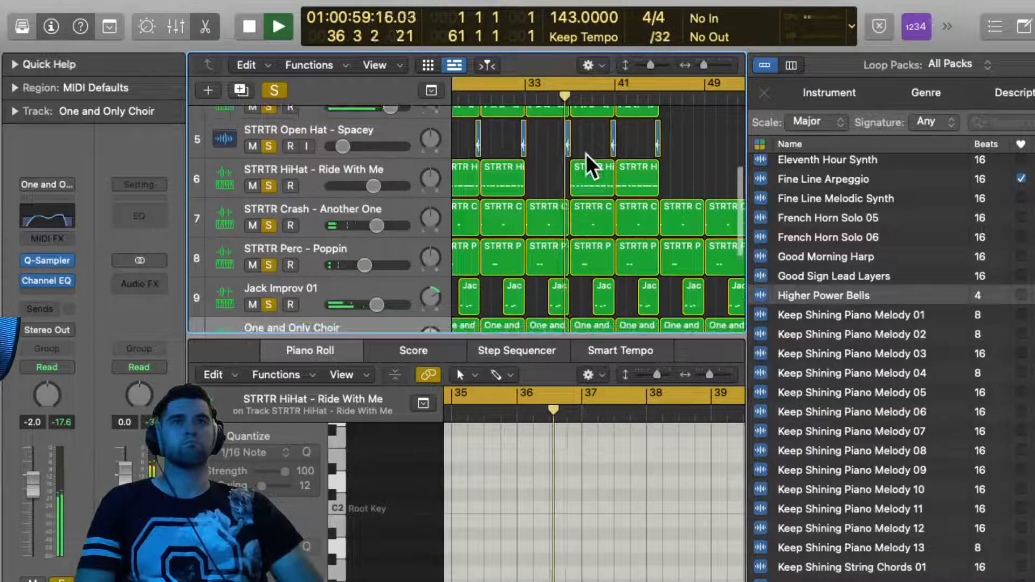
scroll(586, 154, "down", 3)
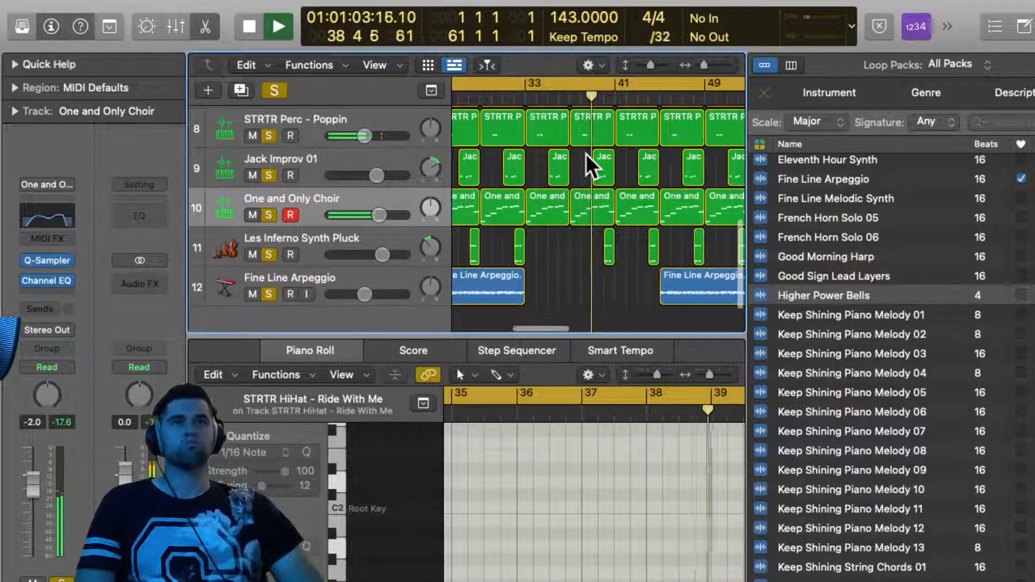
scroll(586, 154, "up", 6)
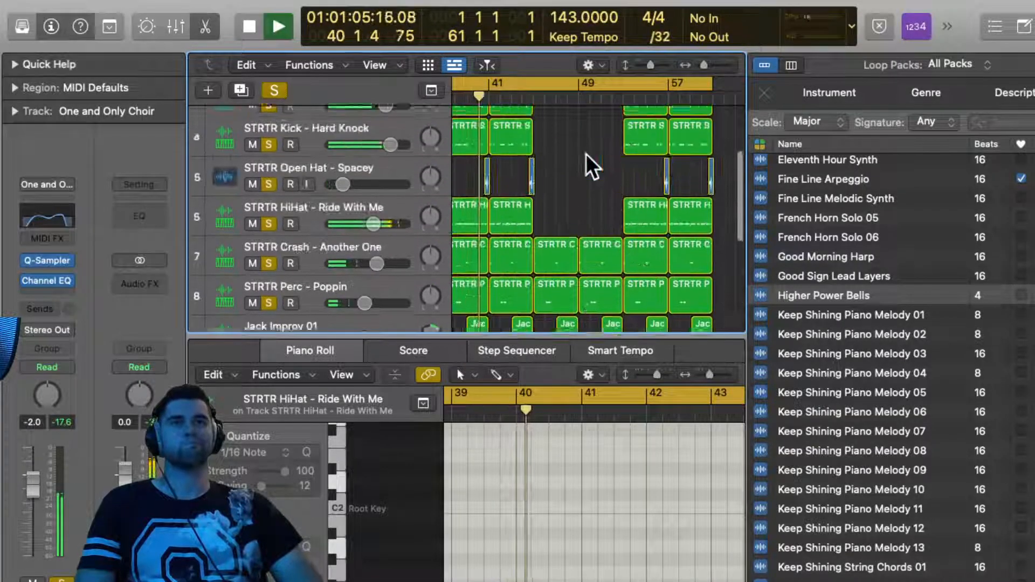
scroll(584, 218, "down", 3)
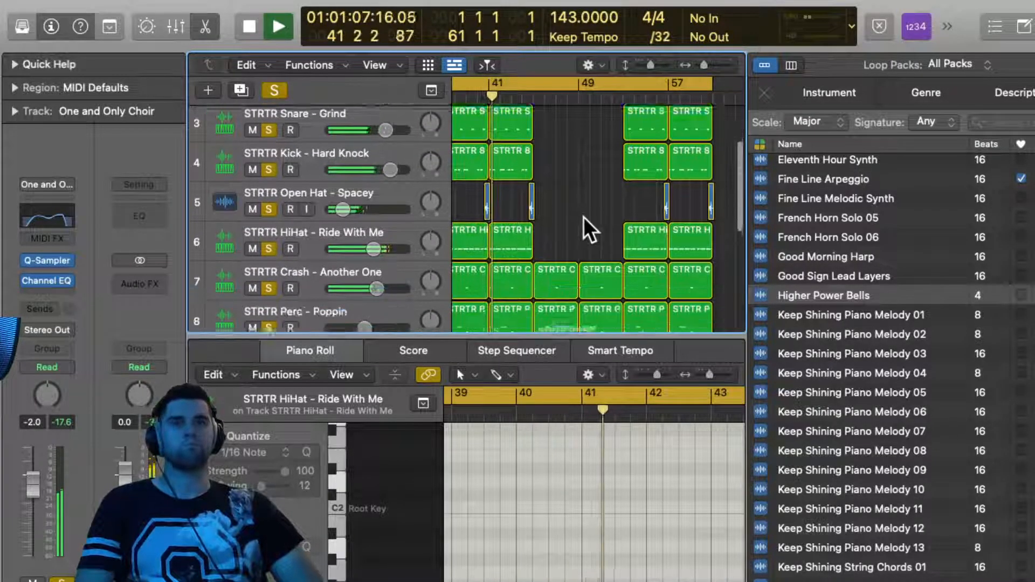
scroll(583, 216, "down", 5)
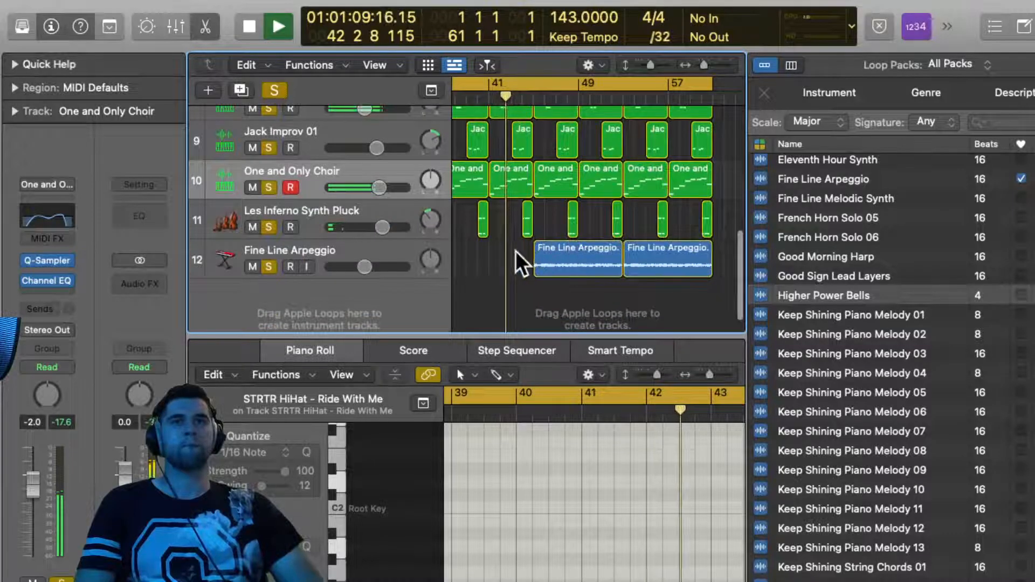
scroll(515, 251, "up", 3)
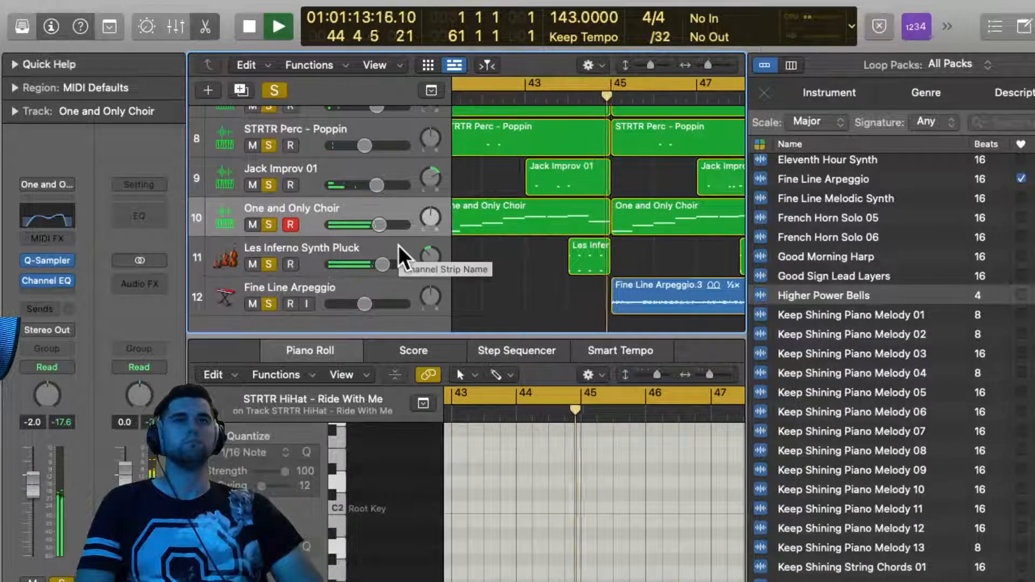
scroll(580, 254, "down", 8)
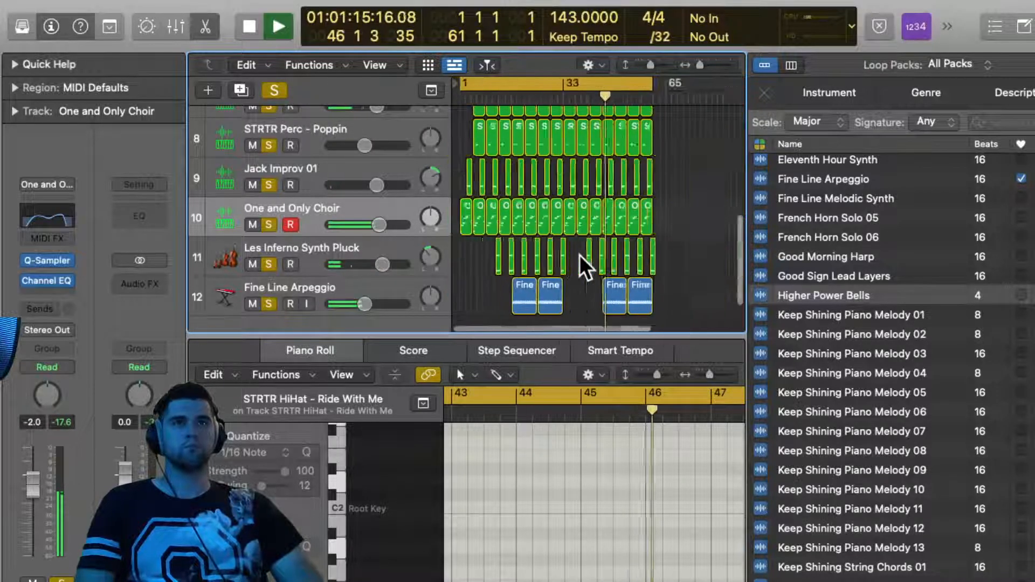
scroll(580, 255, "up", 6)
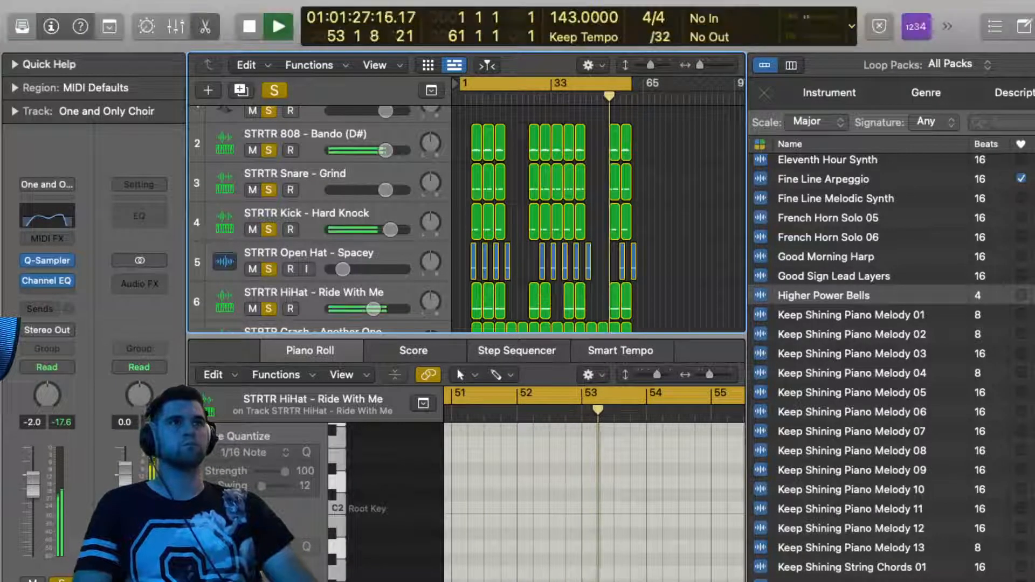
Hide the loop browser and look over the regions of all twelve tracks while the final section plays
key("o")
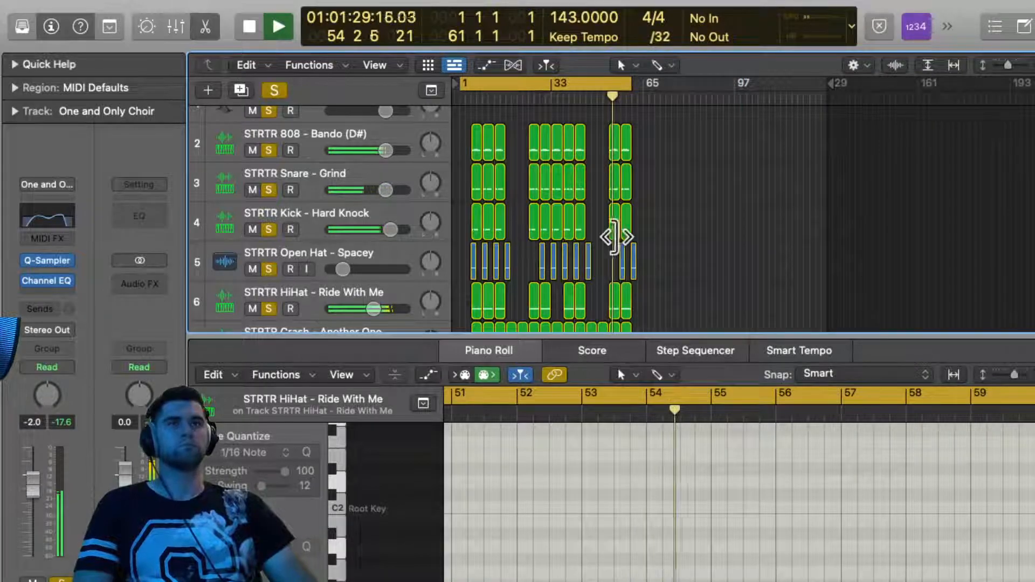
scroll(614, 237, "down", 3)
scroll(695, 240, "down", 5)
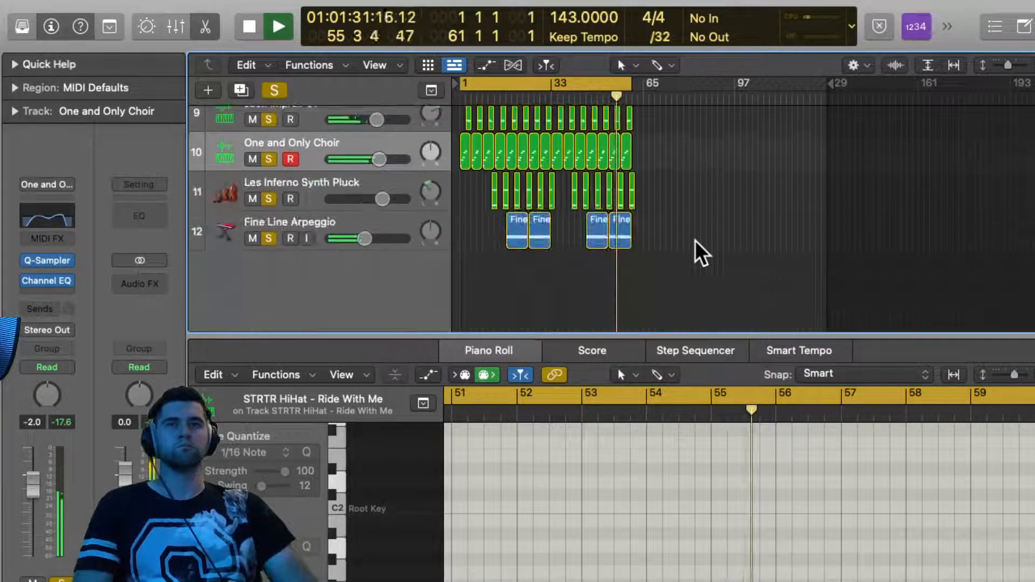
scroll(694, 241, "up", 8)
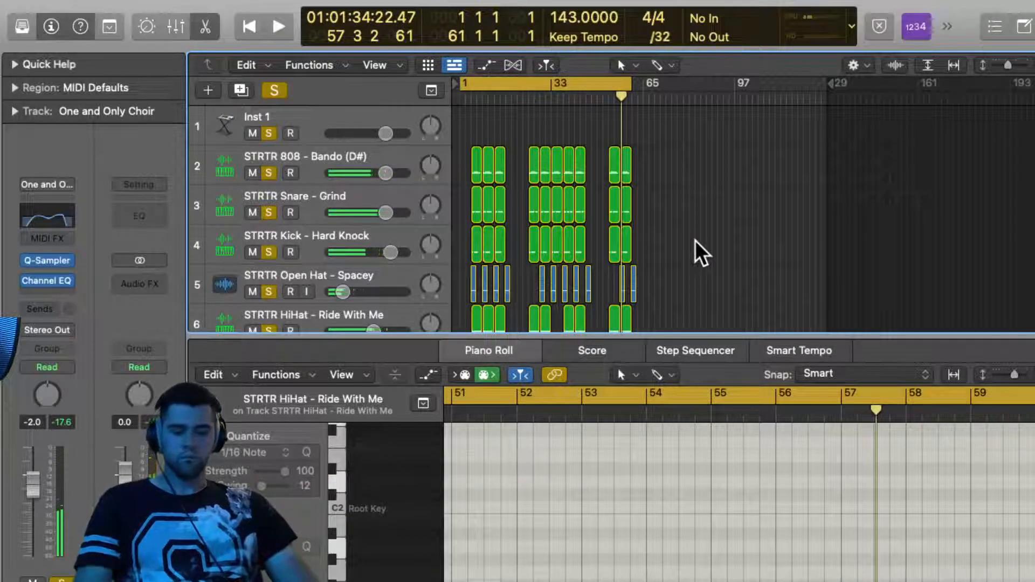
key("super+a")
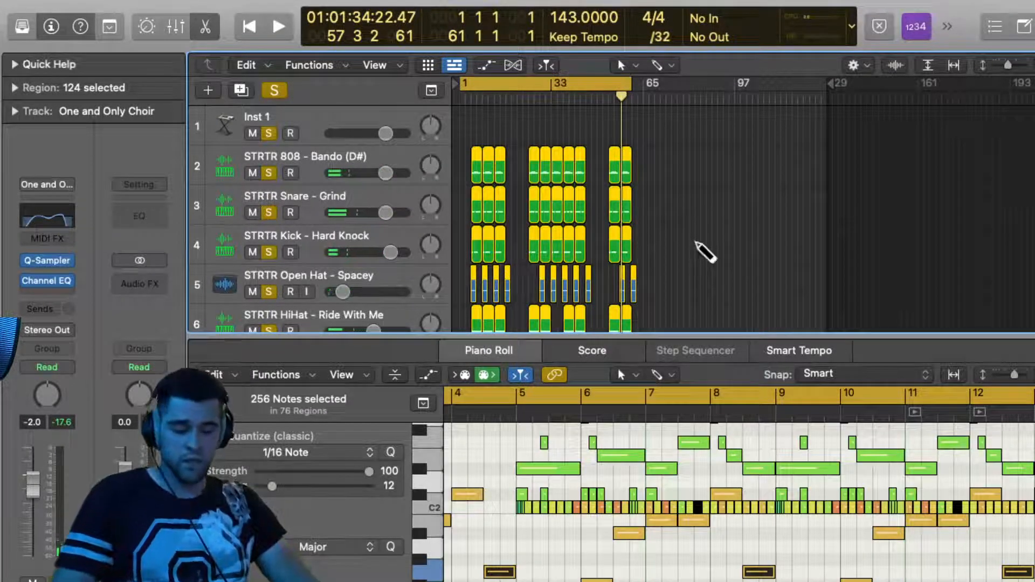
key("super+b")
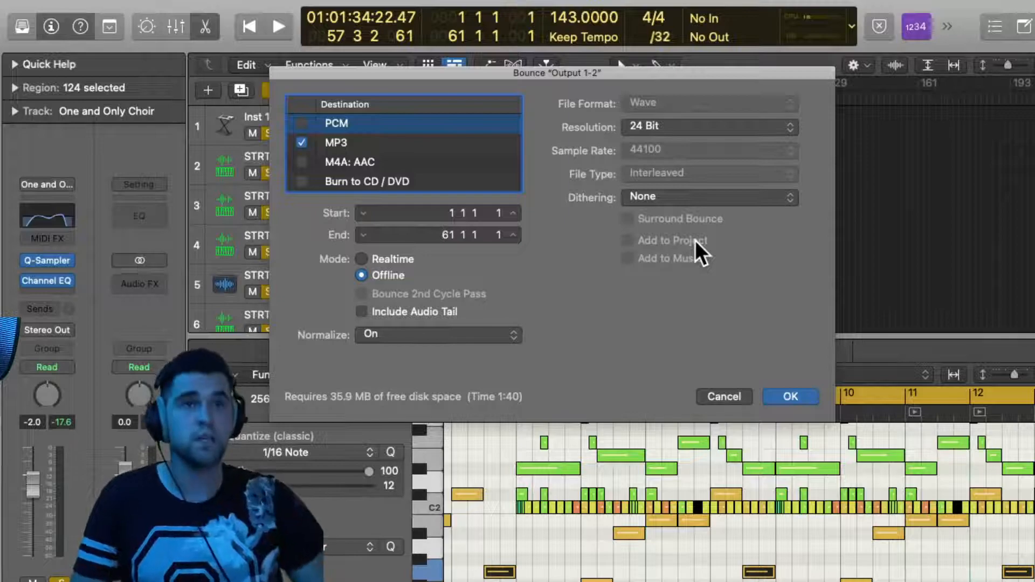
left_click(740, 396)
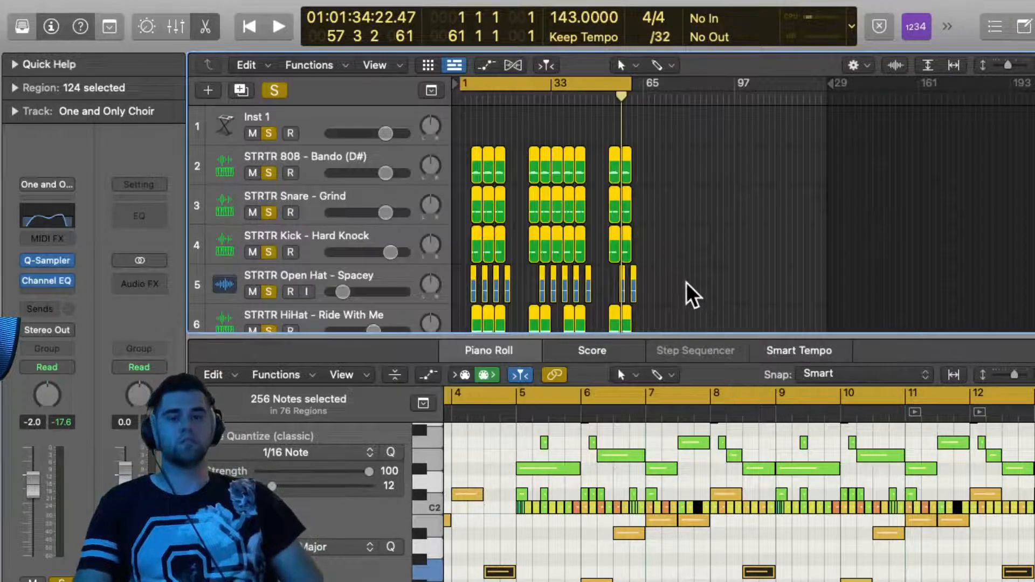
Save the project as beat 335 in the Logic folder, organized as a package with audio files and Alchemy audio data copied in
key("super+s")
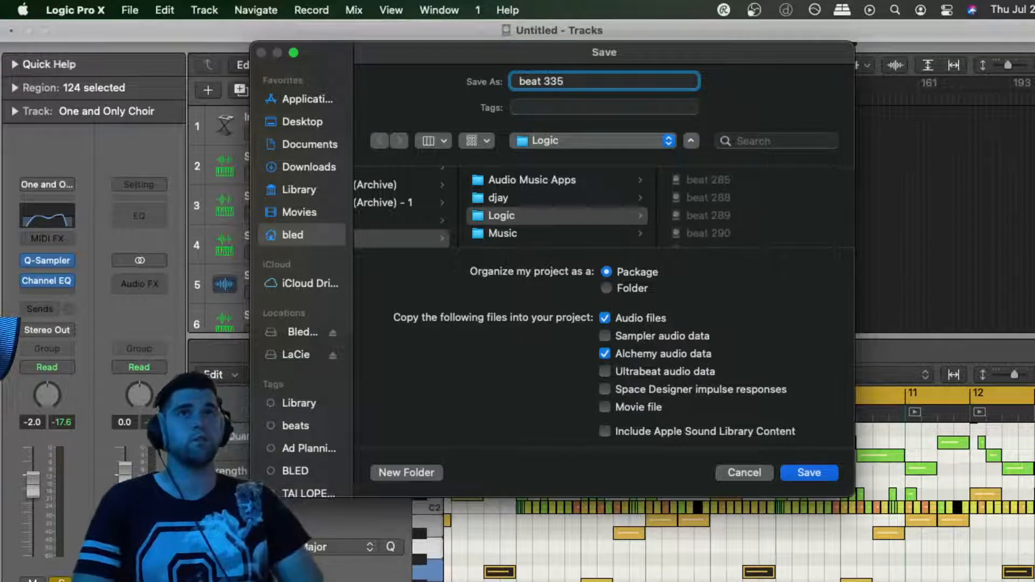
scroll(774, 212, "down", 10)
scroll(772, 208, "up", 2)
scroll(772, 209, "down", 2)
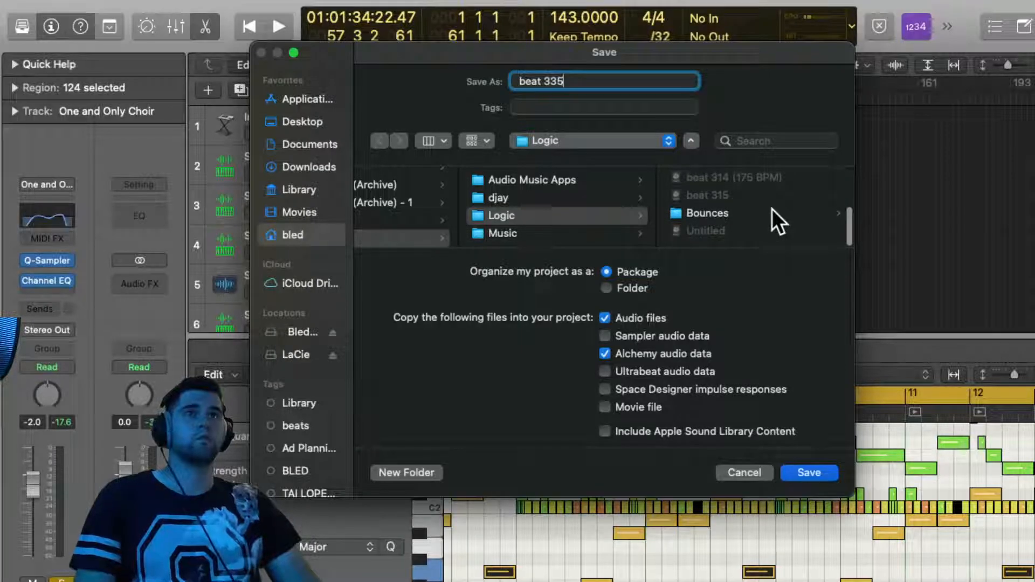
scroll(772, 209, "up", 2)
scroll(772, 208, "down", 2)
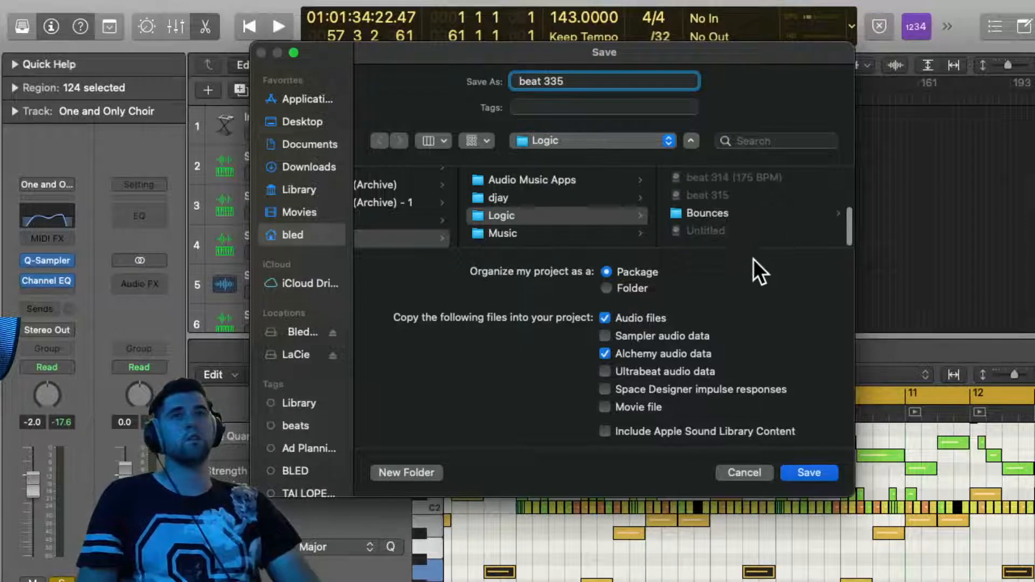
left_click(805, 472)
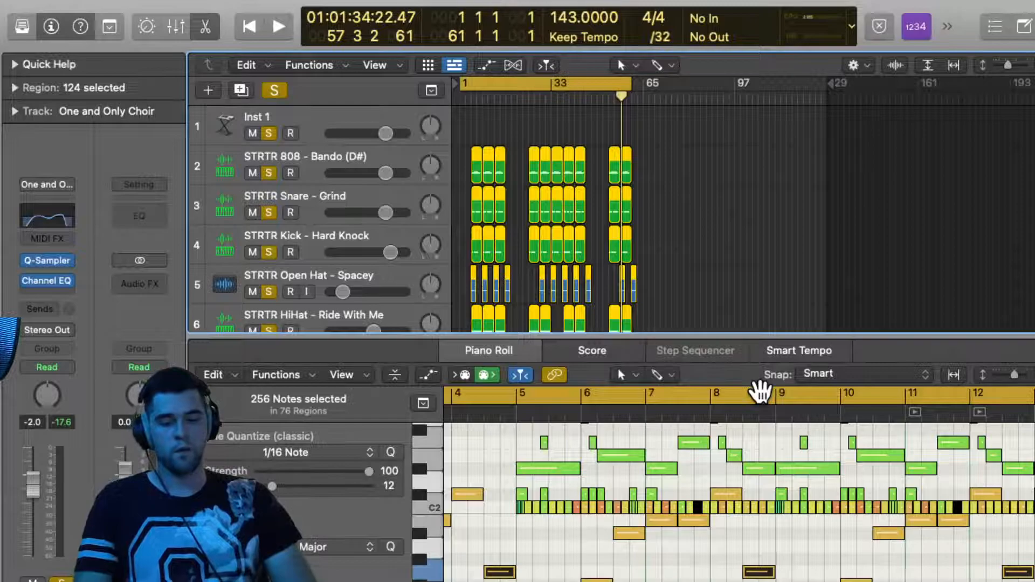
Bounce bars 1 to 61 offline as a normalized MP3 named beat 335 into the Working On folder
key("super+b")
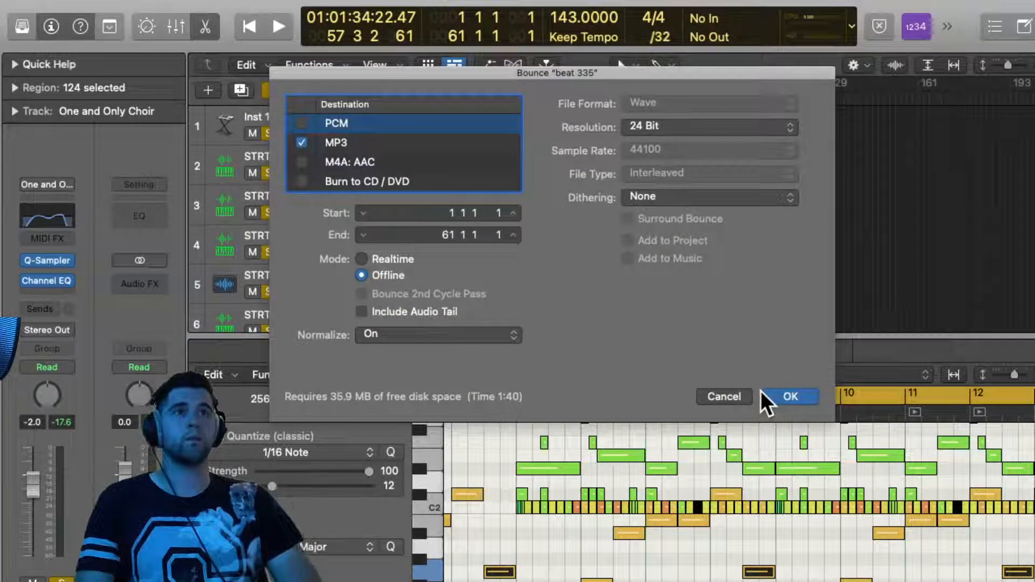
left_click(762, 393)
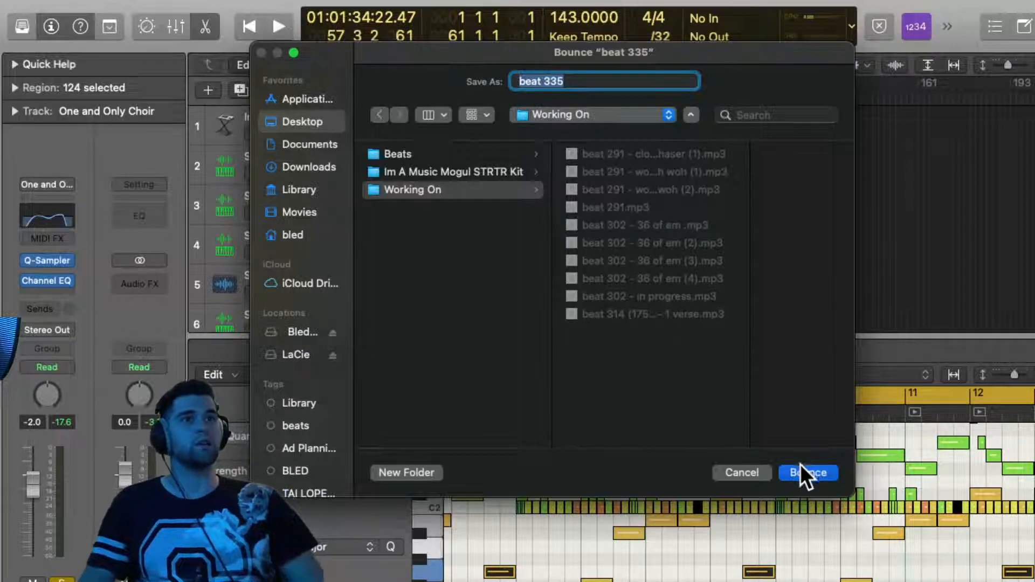
left_click(799, 467)
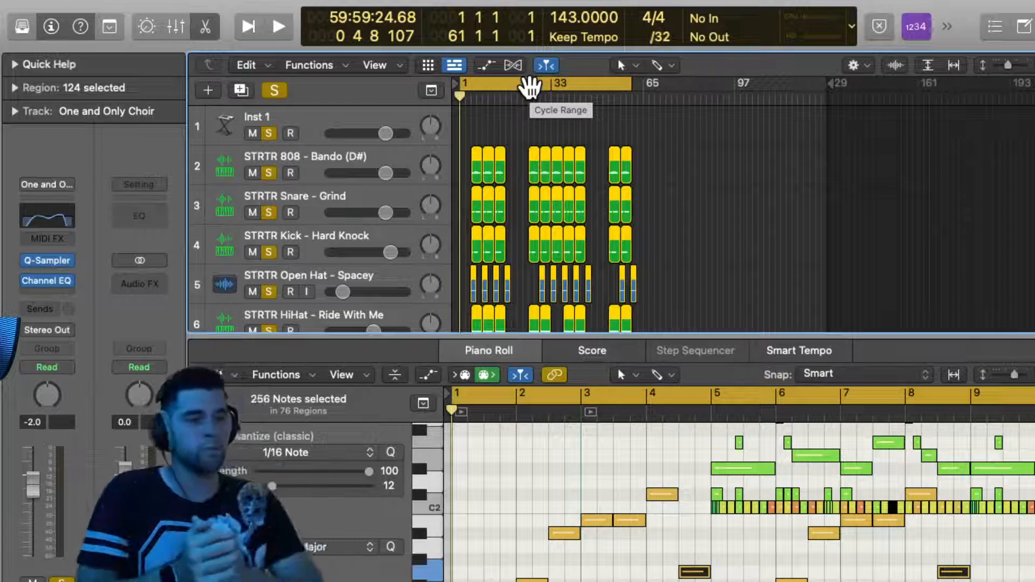
Play the full arrangement from bar 1
key("space")
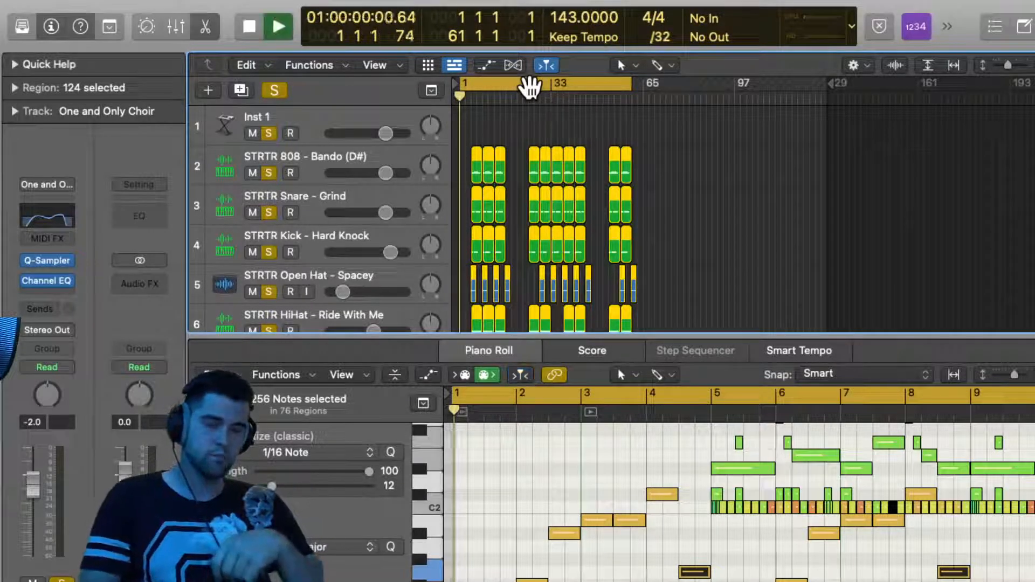